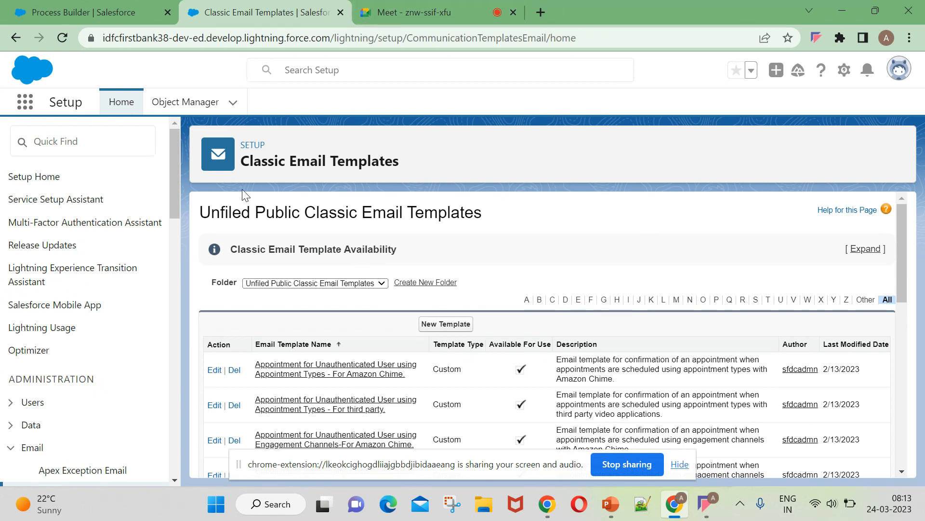
Open 'process builder on Opportunity' and look over its record creation criteria and Order record creation action.
left_click(100, 13)
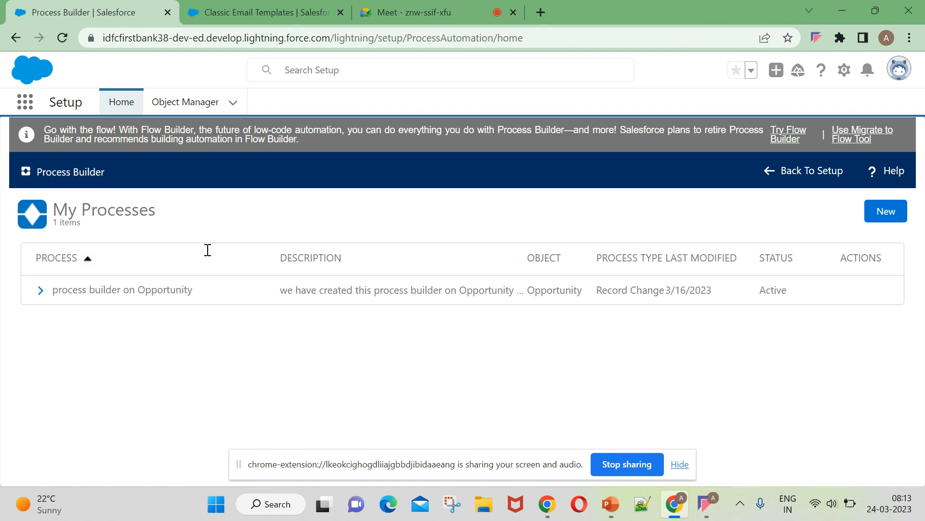
left_click(98, 295)
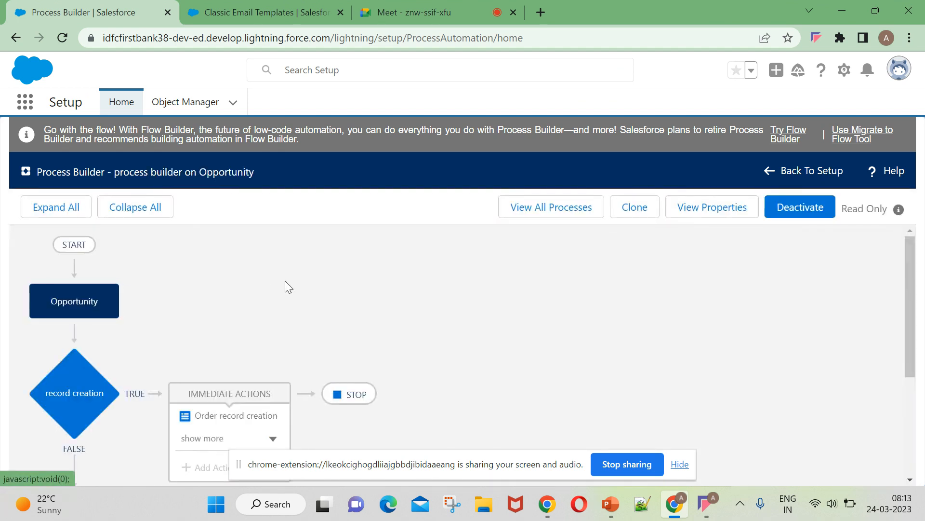
scroll(100, 355, "down", 3)
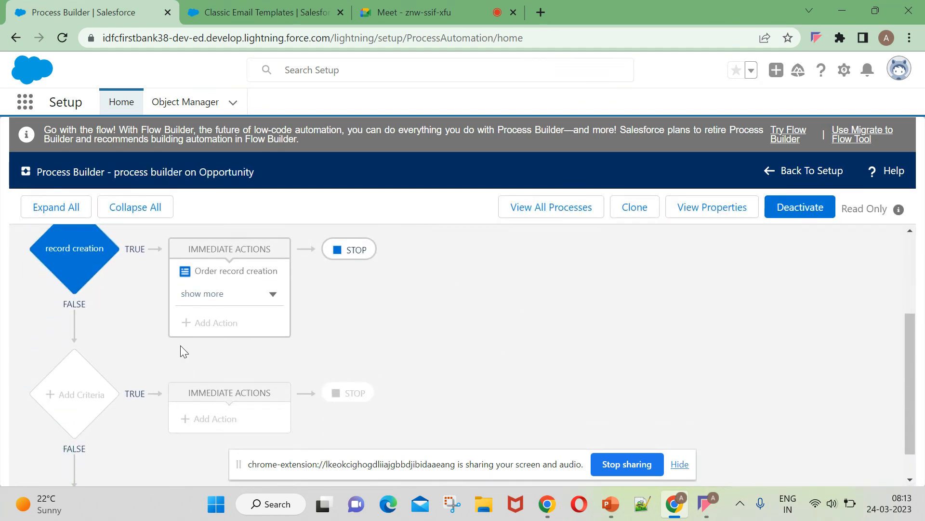
left_click(679, 464)
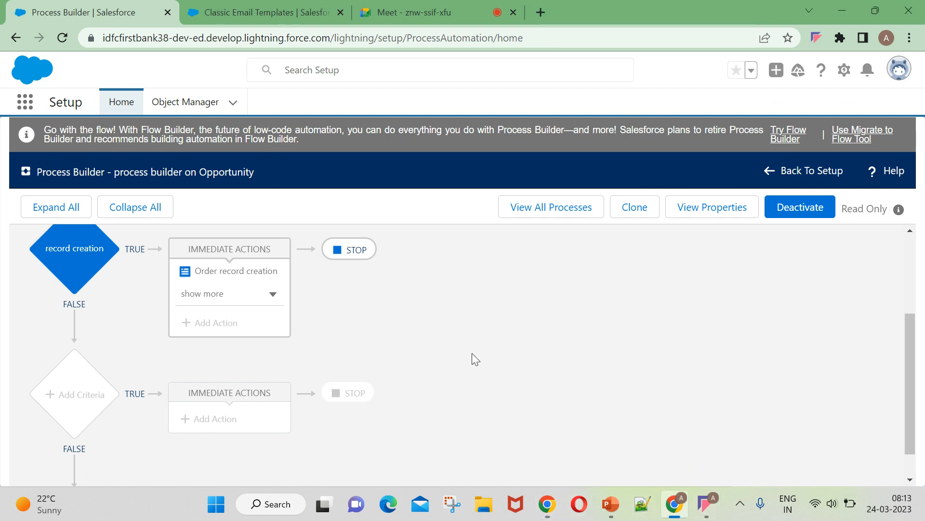
scroll(356, 367, "up", 3)
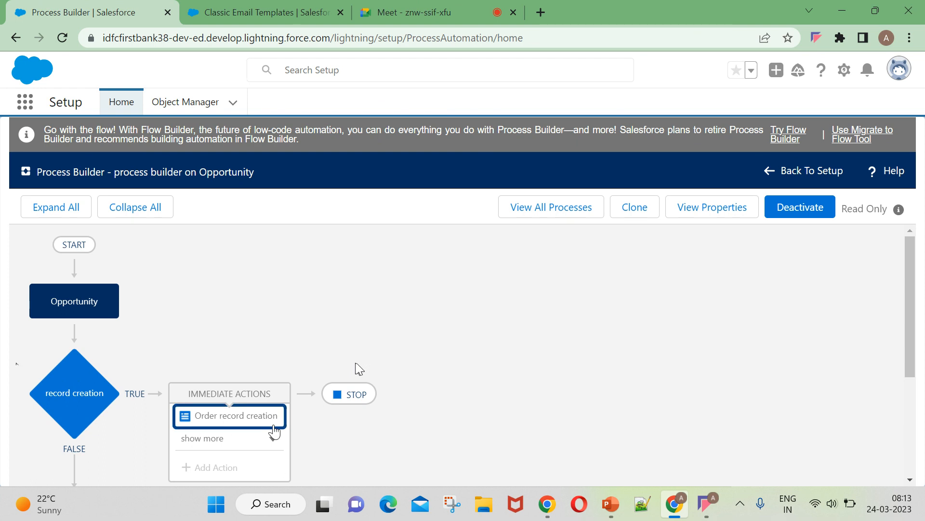
scroll(357, 368, "down", 2)
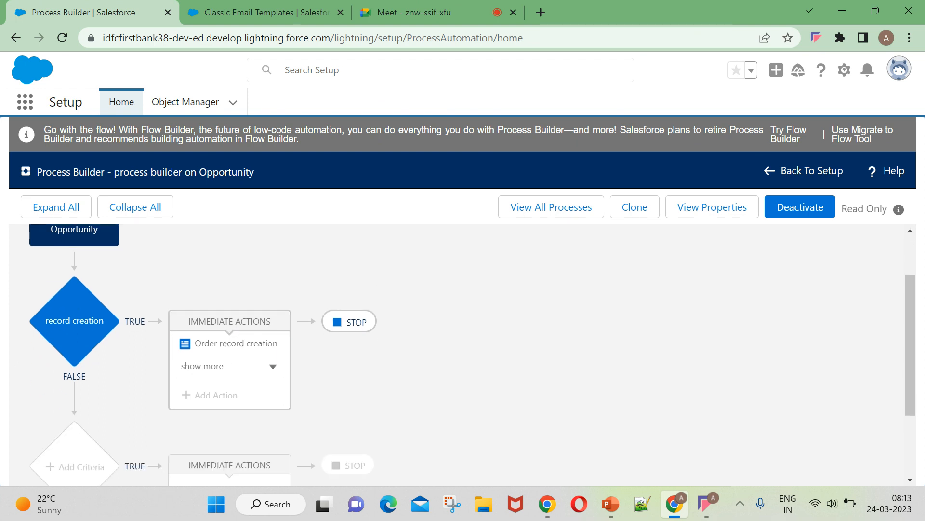
scroll(358, 434, "down", 2)
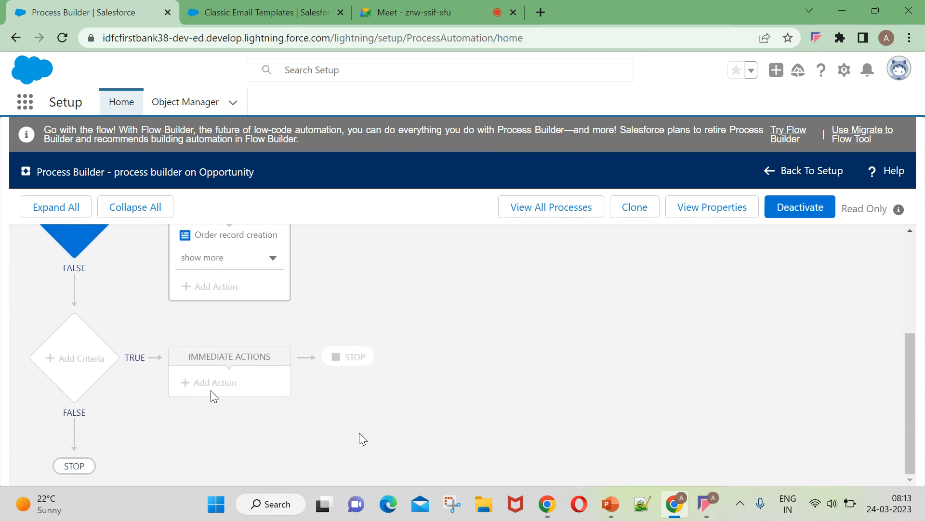
scroll(243, 343, "up", 4)
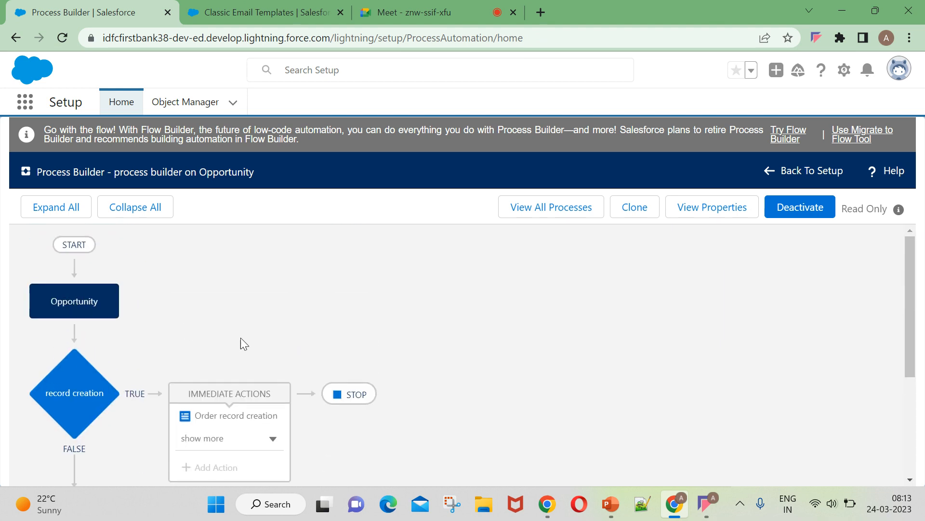
scroll(204, 328, "down", 3)
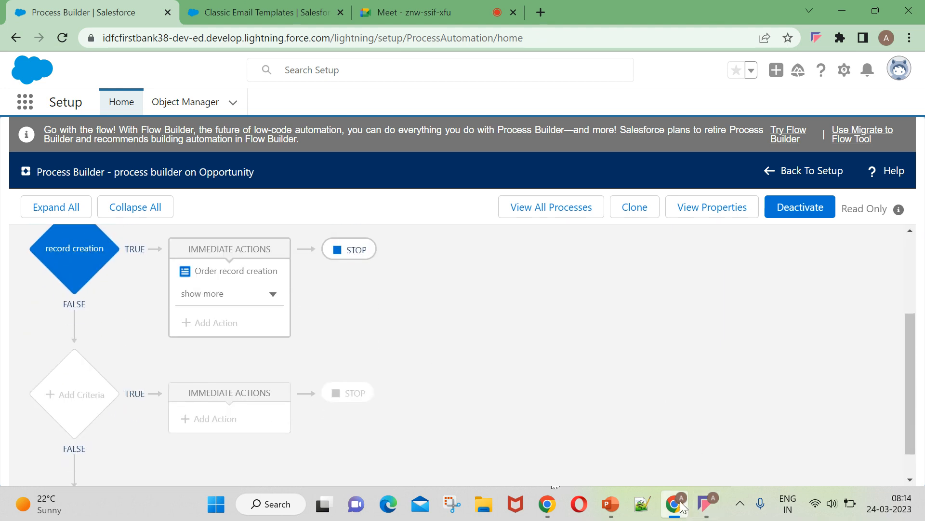
left_click(681, 504)
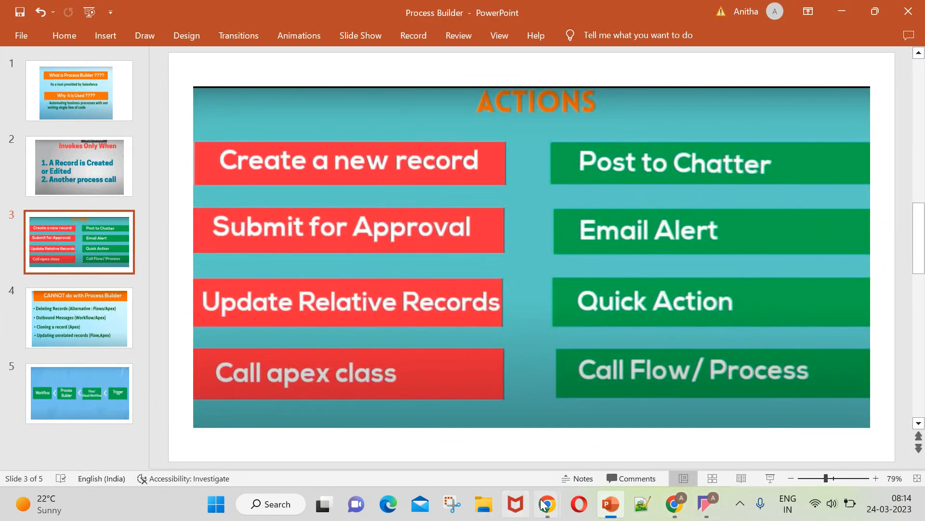
Glance at the PowerPoint Actions slide, then bring the Process Builder browser window back.
mouse_move(547, 504)
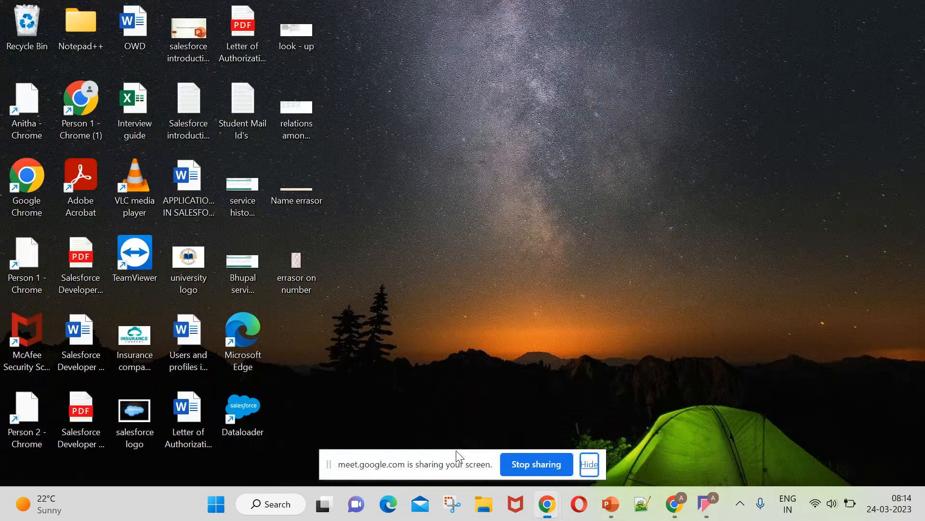
left_click(468, 461)
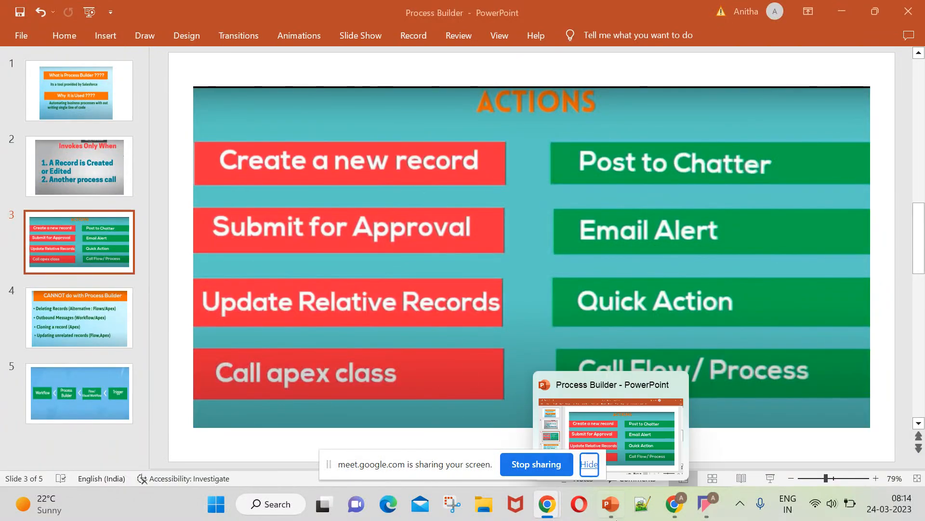
left_click(675, 504)
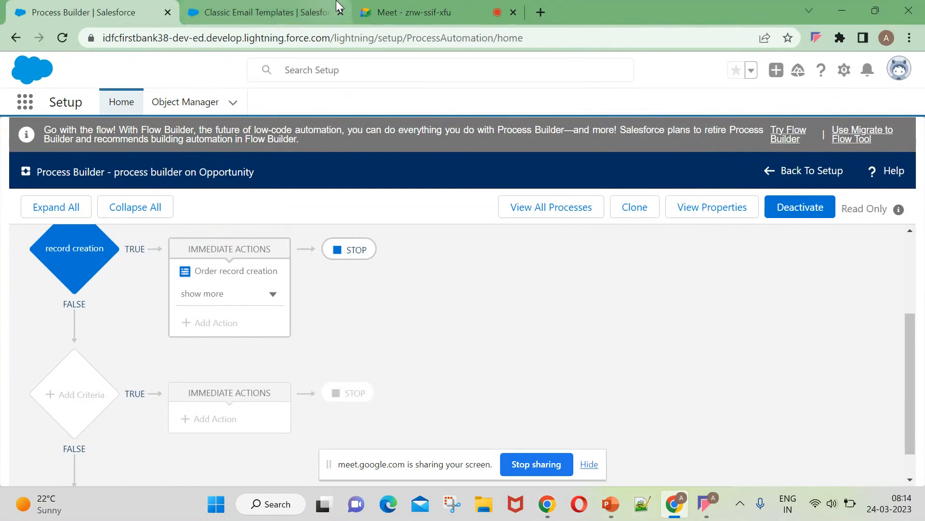
left_click(374, 14)
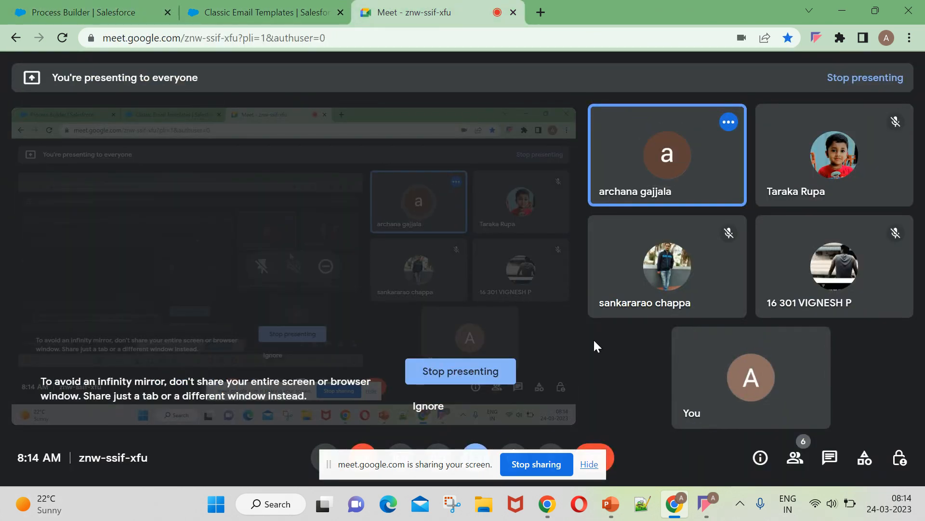
Hide the Meet screen-sharing notice and go to the Classic Email Templates page.
left_click(589, 464)
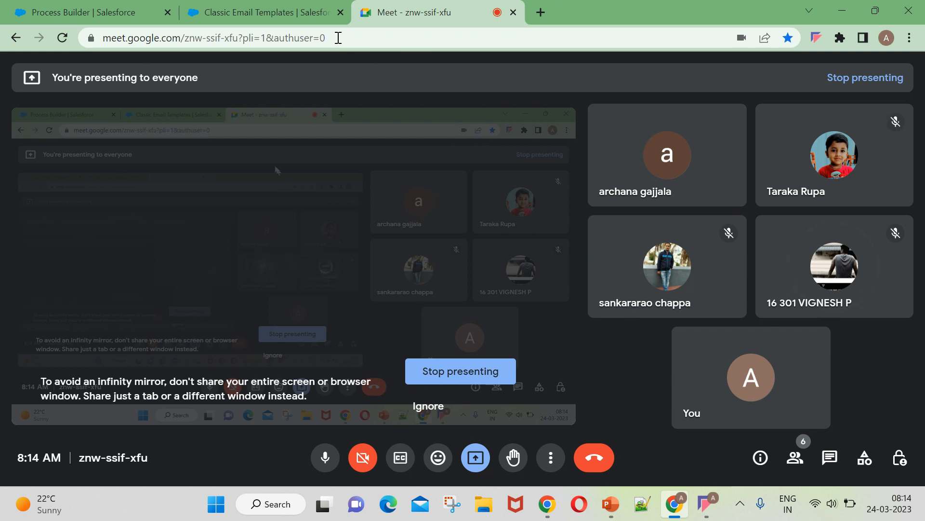
left_click(258, 6)
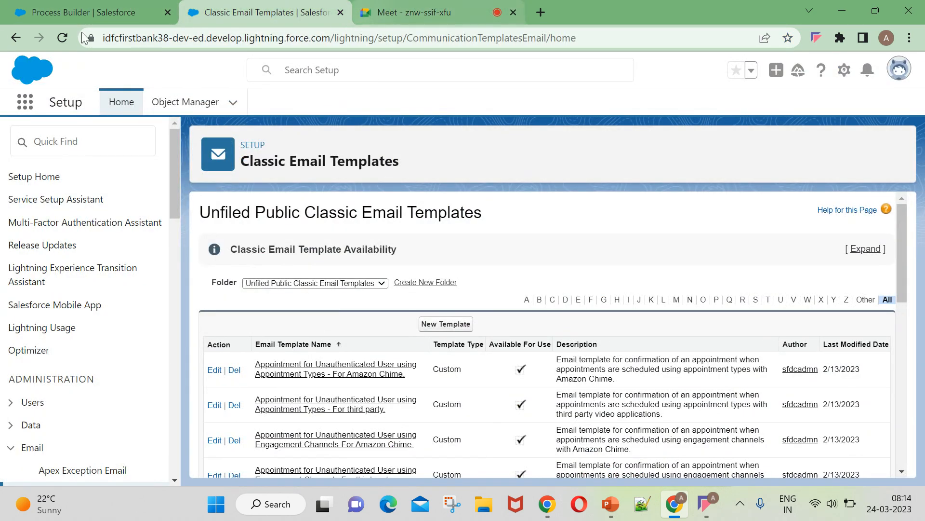
Cycle through Email Templates, Meet and the presentation, ending on the Opportunity process diagram at START.
left_click(89, 8)
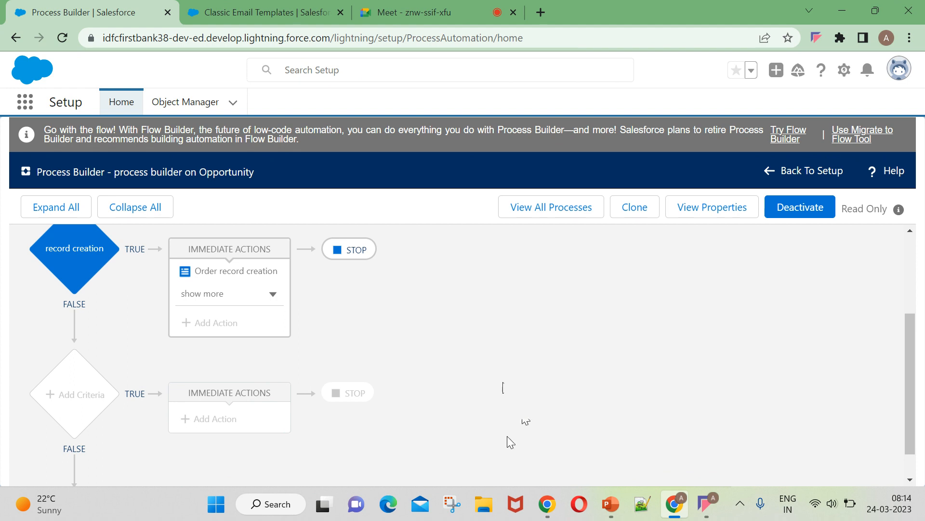
left_click(261, 11)
left_click(403, 14)
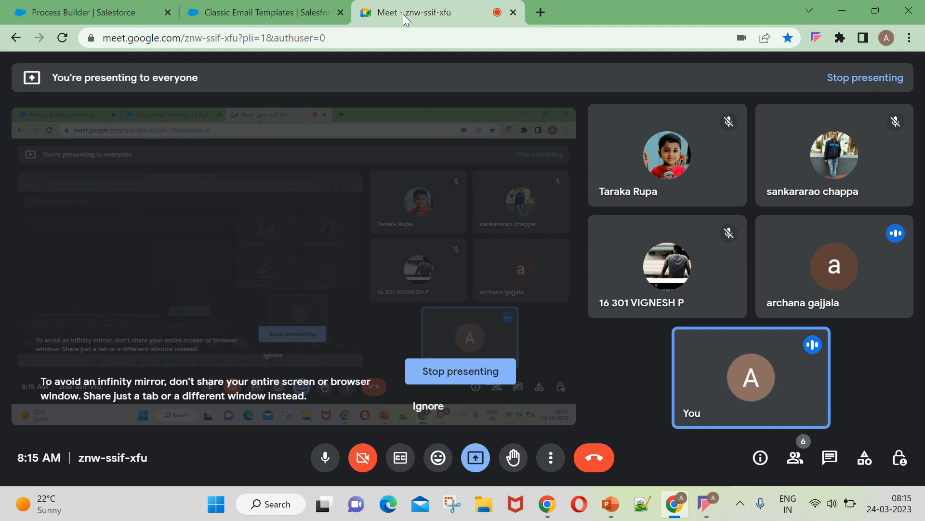
left_click(106, 12)
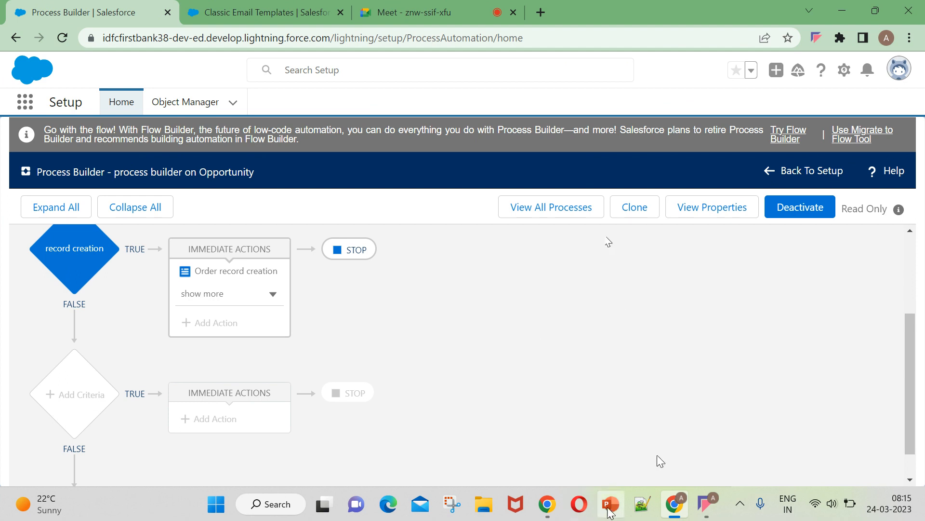
left_click(609, 511)
left_click(609, 511)
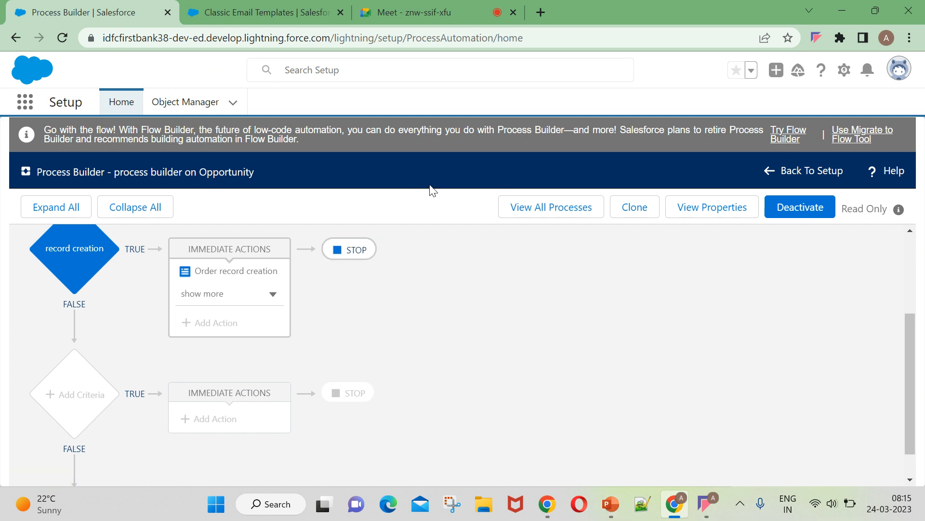
scroll(188, 319, "up", 3)
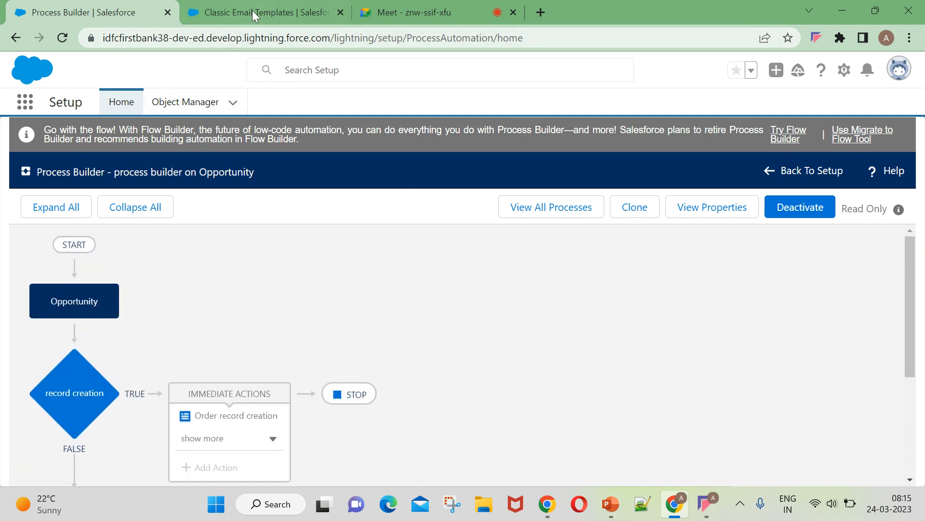
left_click(405, 13)
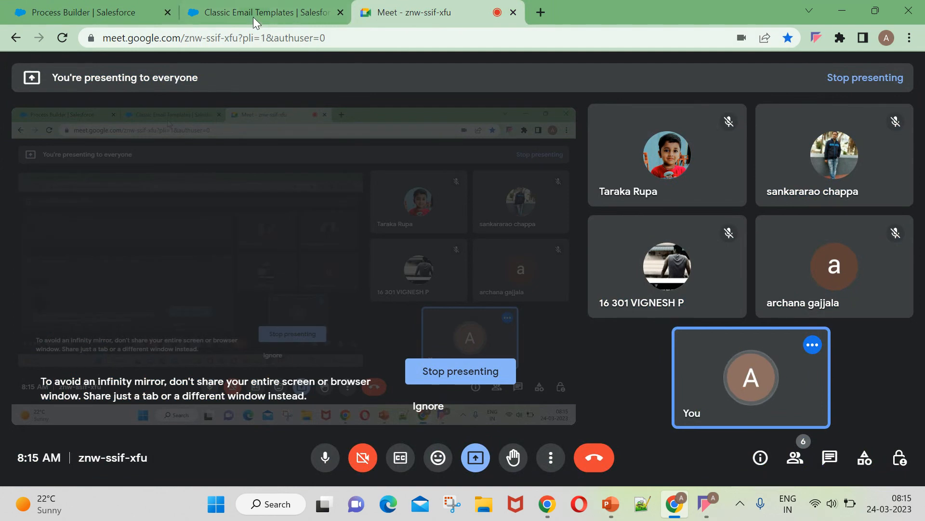
left_click(234, 19)
left_click(127, 16)
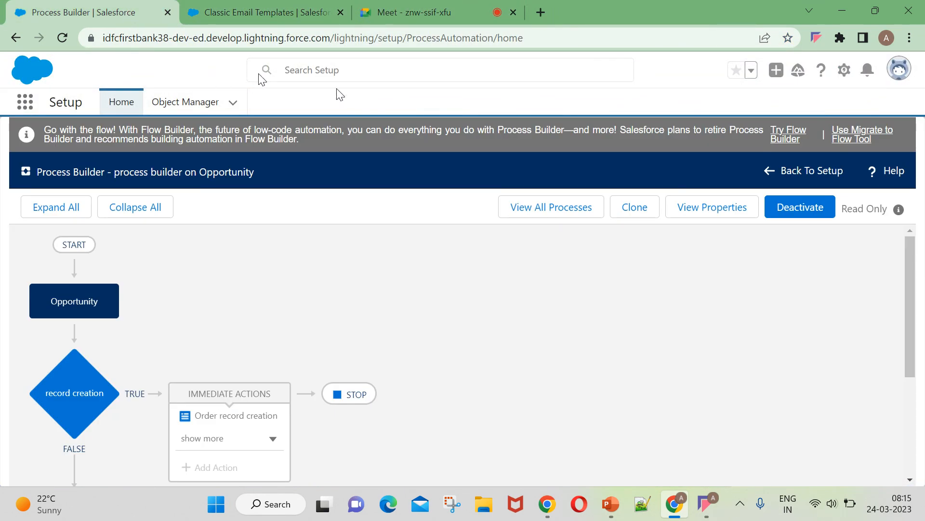
Open Setup in a new tab, search Quick Find for 'process', and go to Process Builder.
left_click(844, 70)
left_click(786, 116)
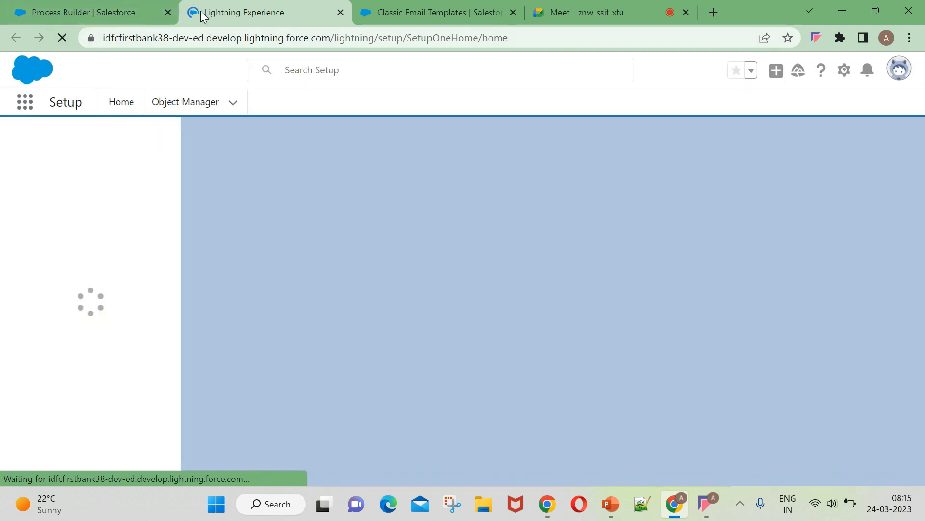
left_click(84, 135)
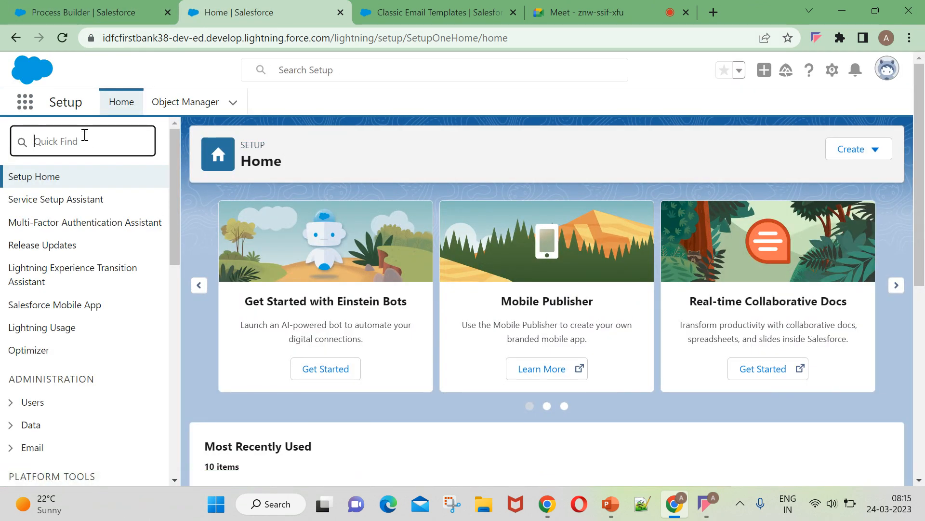
type("process")
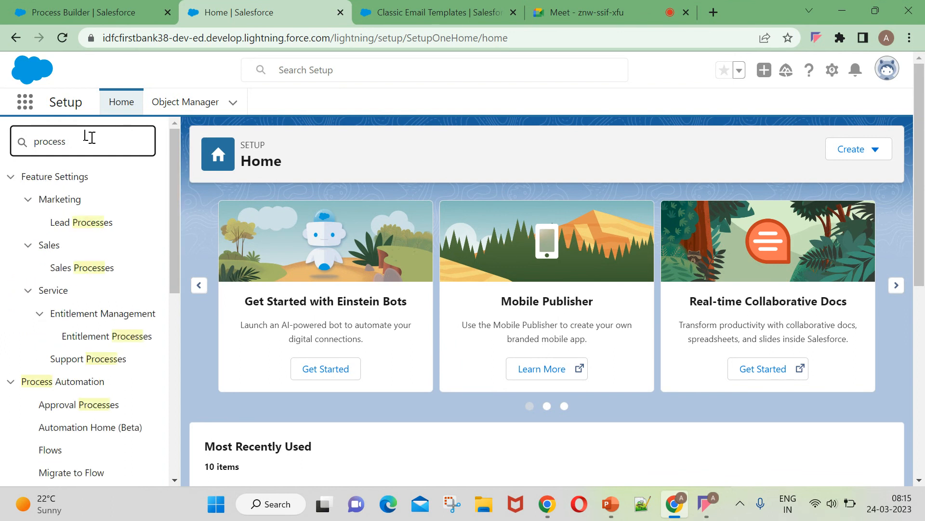
scroll(82, 407, "down", 3)
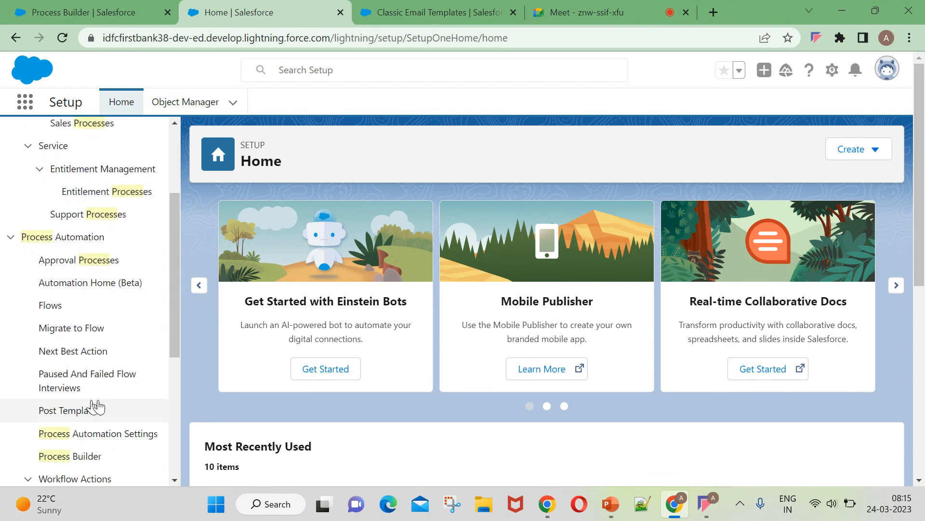
left_click(80, 457)
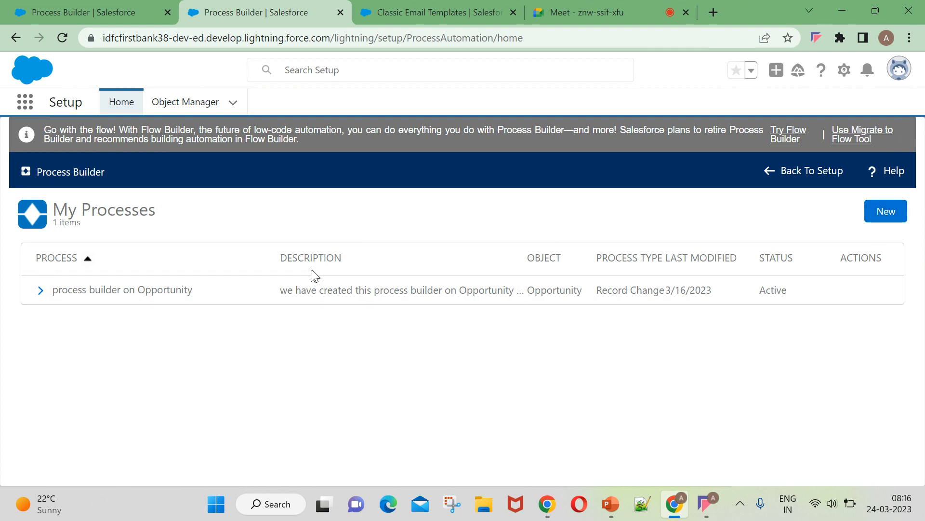
left_click(897, 208)
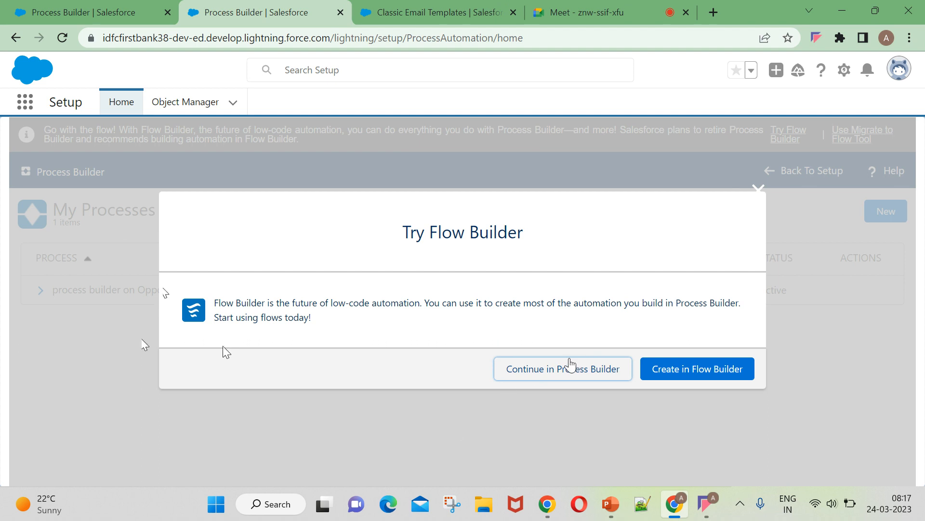
Set the new process to start when 'A record changes'.
left_click(571, 365)
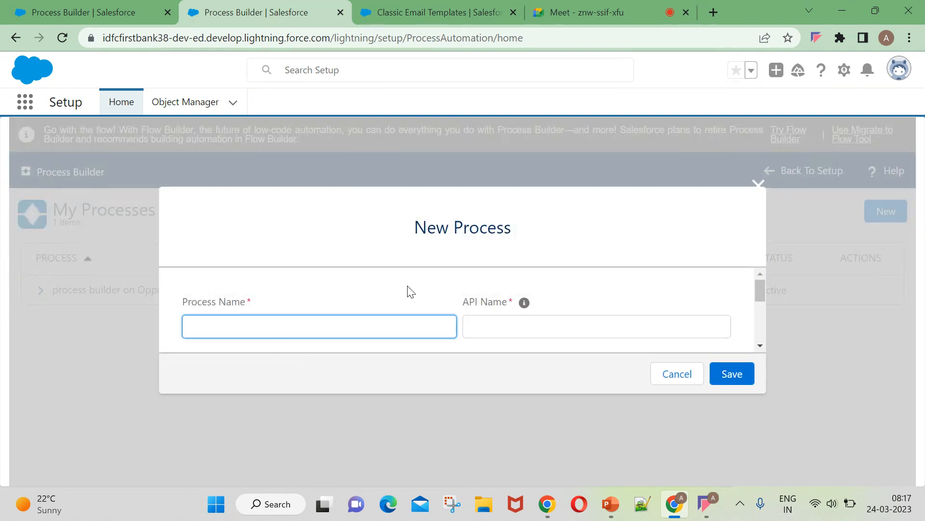
scroll(411, 292, "down", 5)
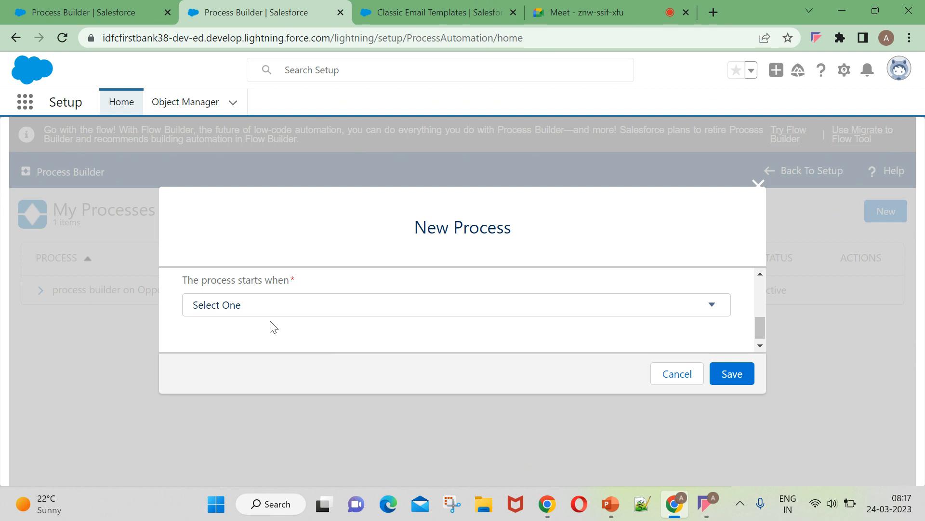
scroll(270, 326, "up", 5)
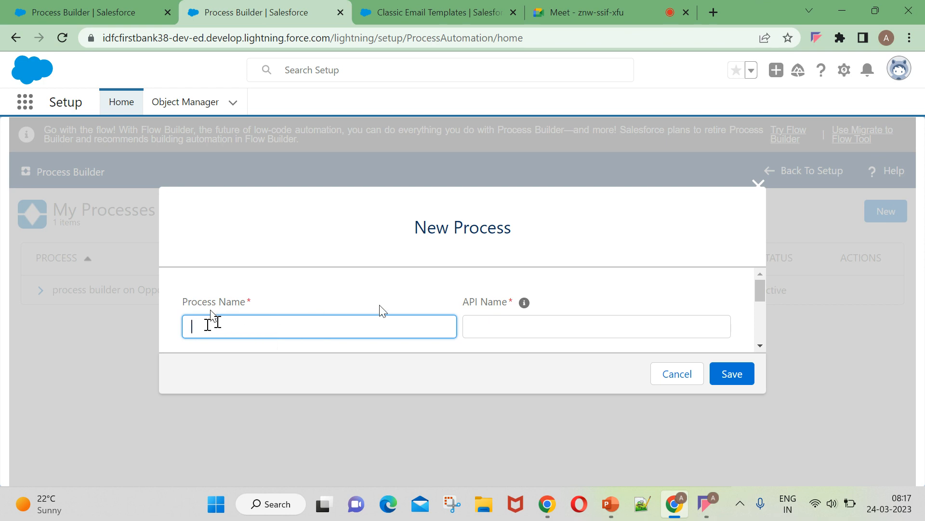
scroll(436, 310, "down", 5)
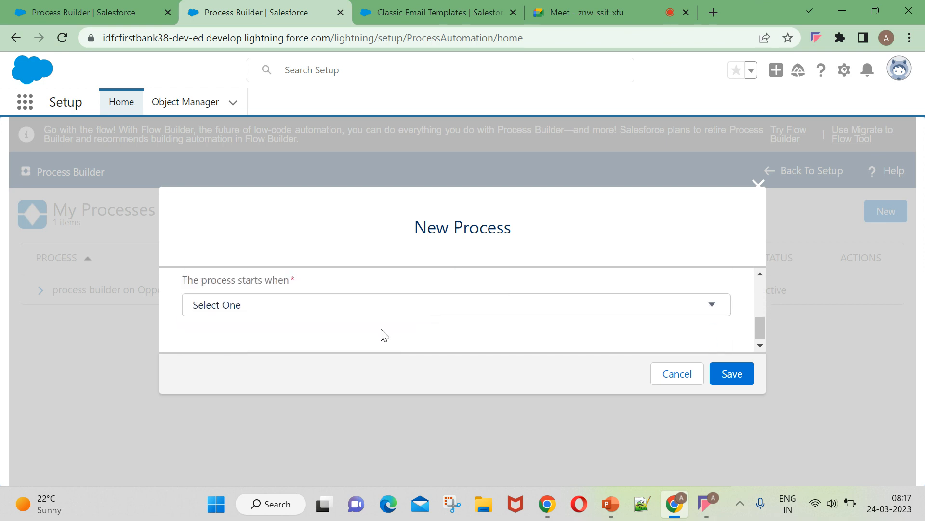
left_click(250, 310)
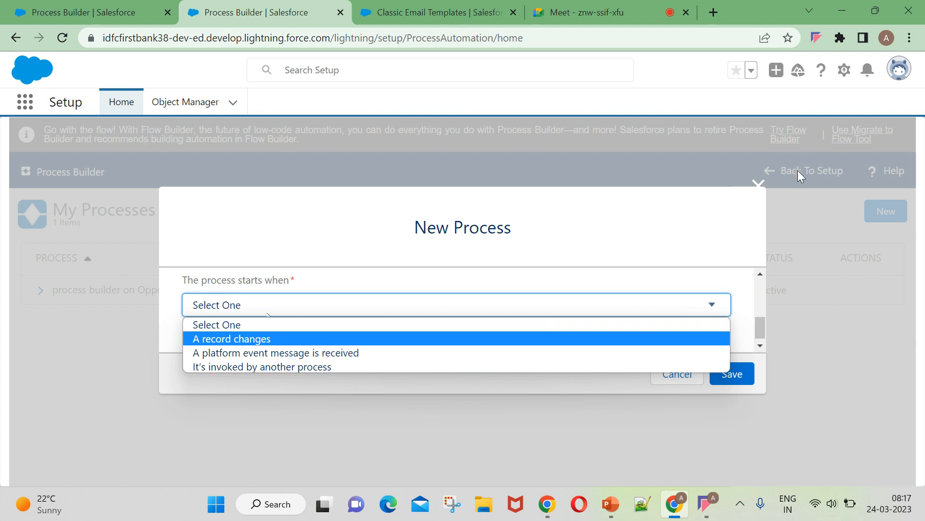
left_click(245, 339)
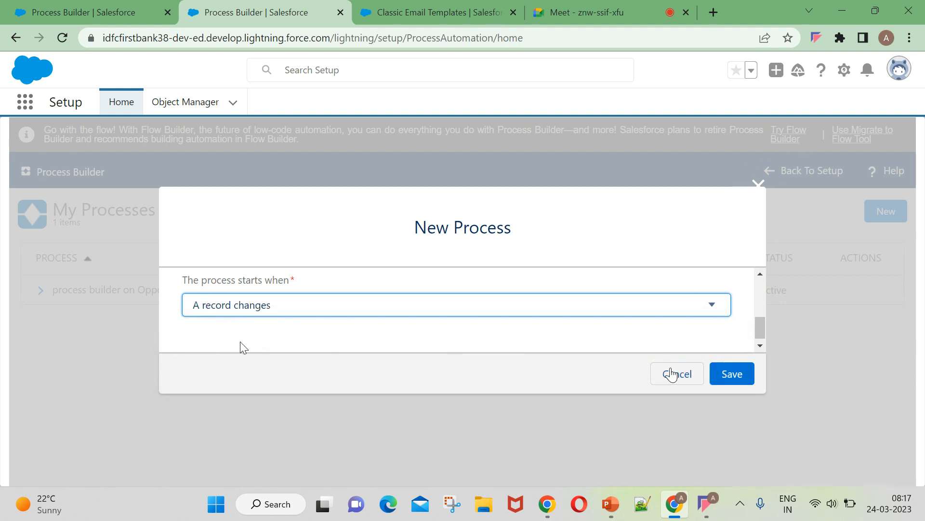
Name the process 'demo' and save it.
scroll(198, 305, "up", 3)
left_click(256, 324)
type("demo")
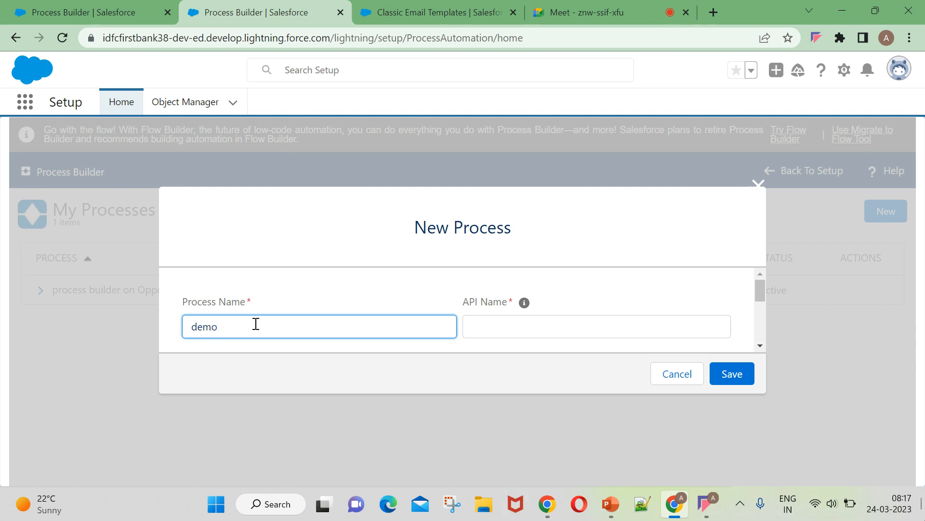
scroll(345, 369, "down", 5)
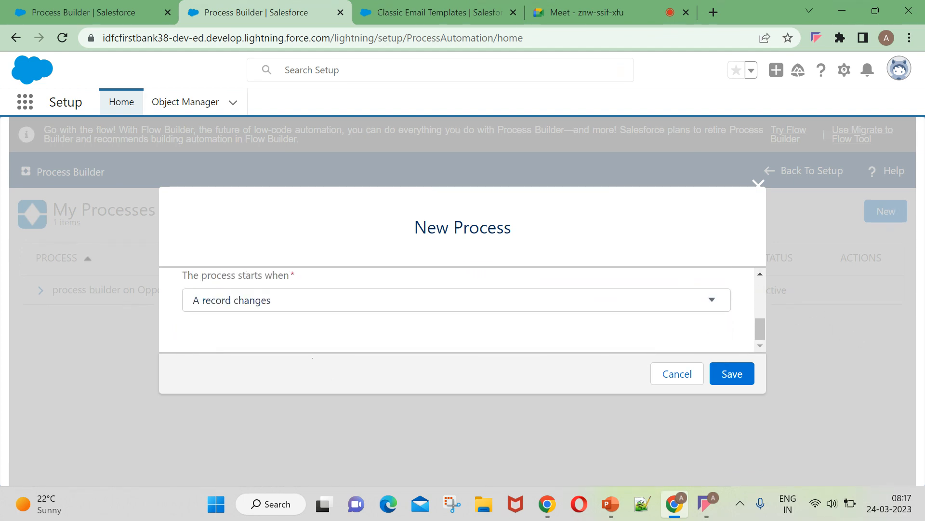
scroll(331, 340, "up", 2)
left_click(723, 374)
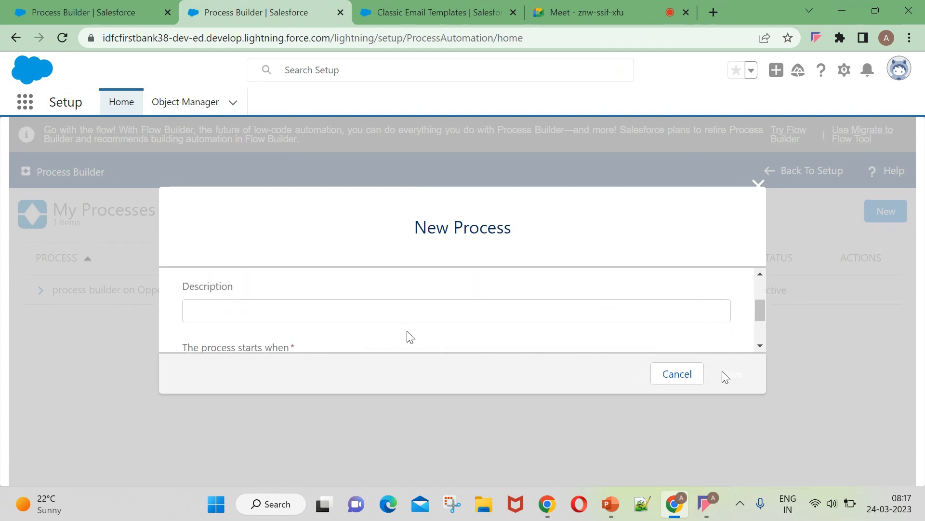
scroll(441, 328, "down", 1)
scroll(442, 325, "up", 1)
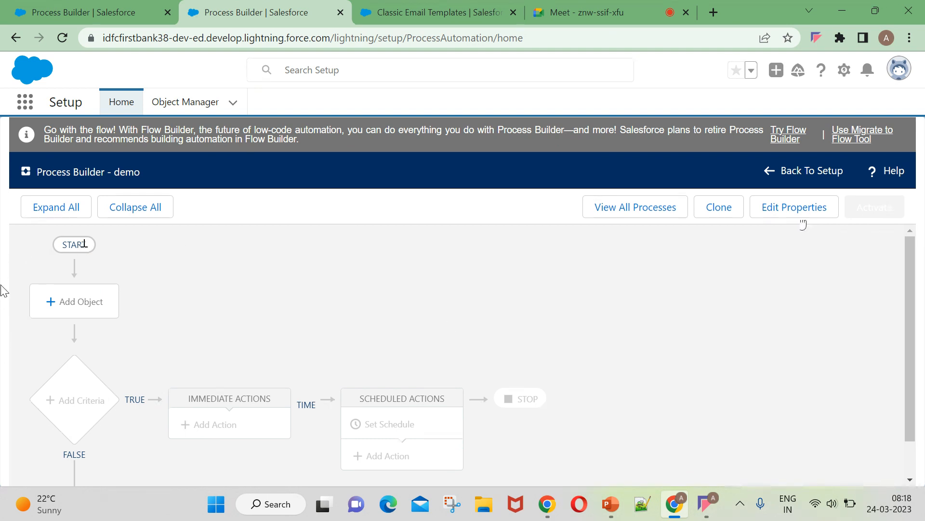
Browse the Object list for demo without choosing one, then go back to Setup Home.
left_click(76, 305)
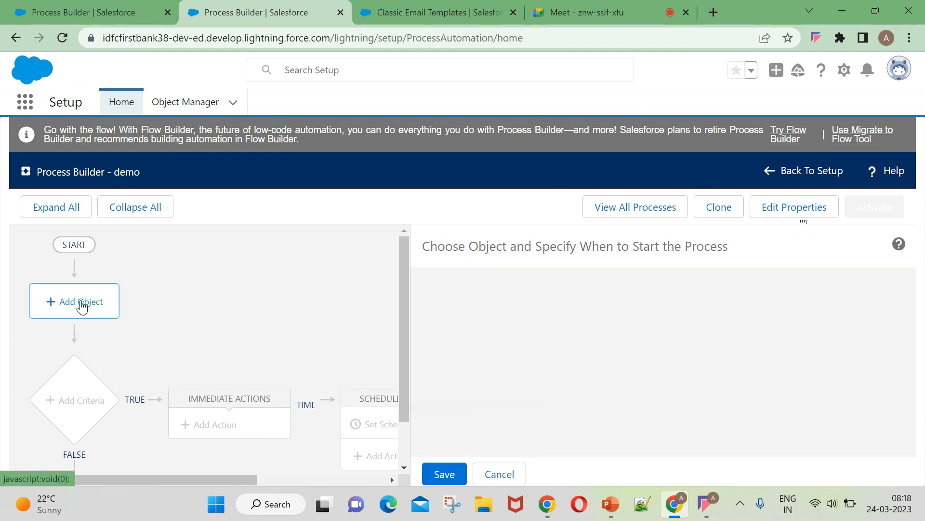
left_click(530, 309)
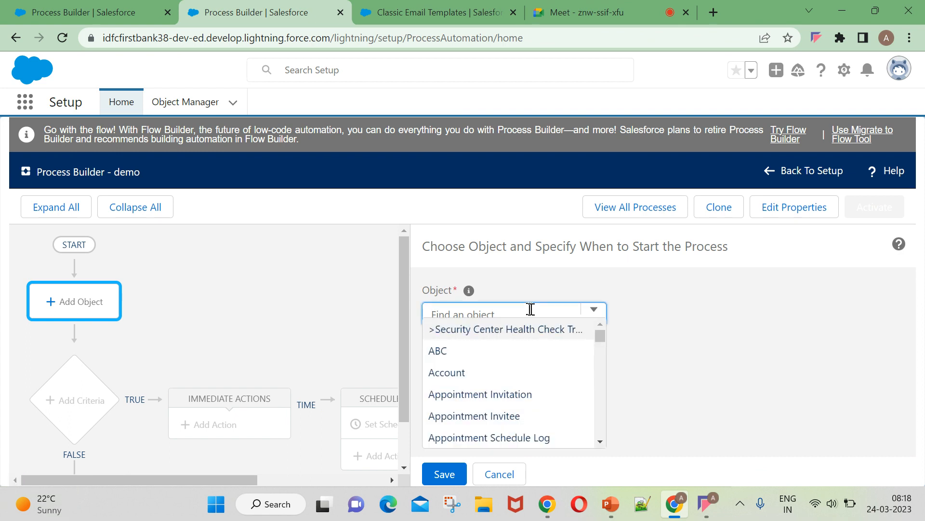
scroll(502, 386, "down", 6)
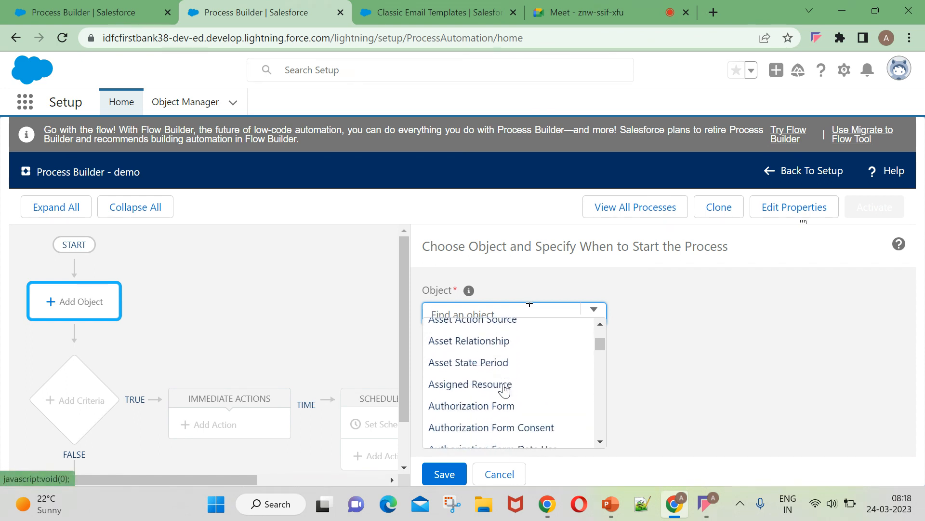
left_click(486, 182)
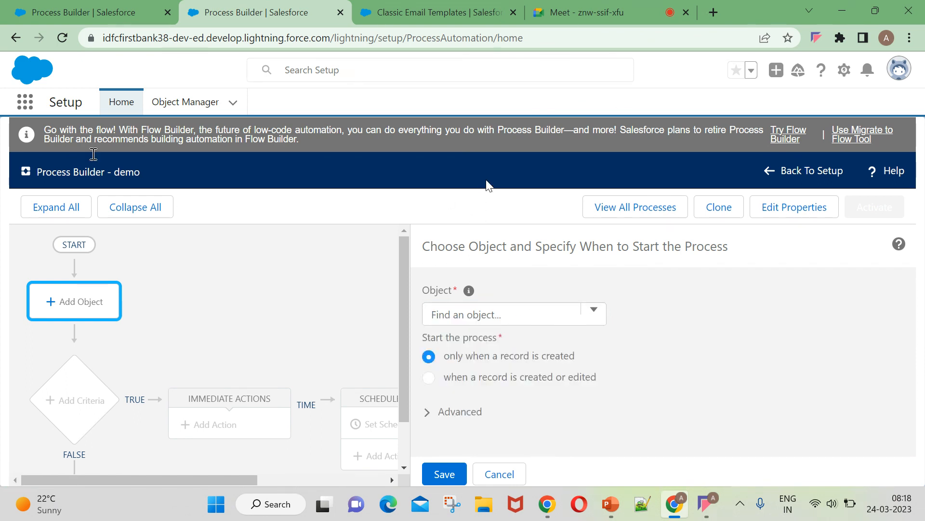
left_click(18, 39)
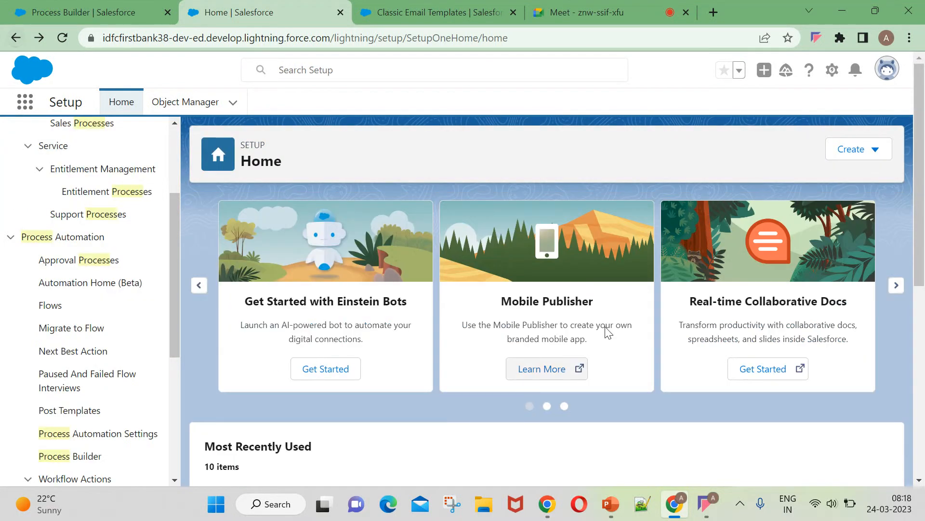
scroll(147, 212, "up", 3)
left_click(118, 137)
Filter Quick Find to 'process builder', open Process Builder, then open 'process builder on Opportunity'.
type("builder")
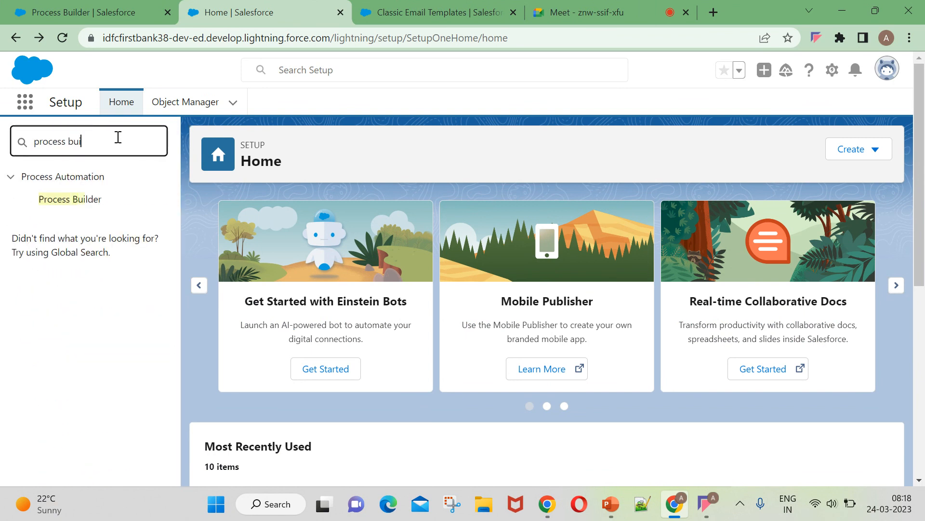
left_click(77, 200)
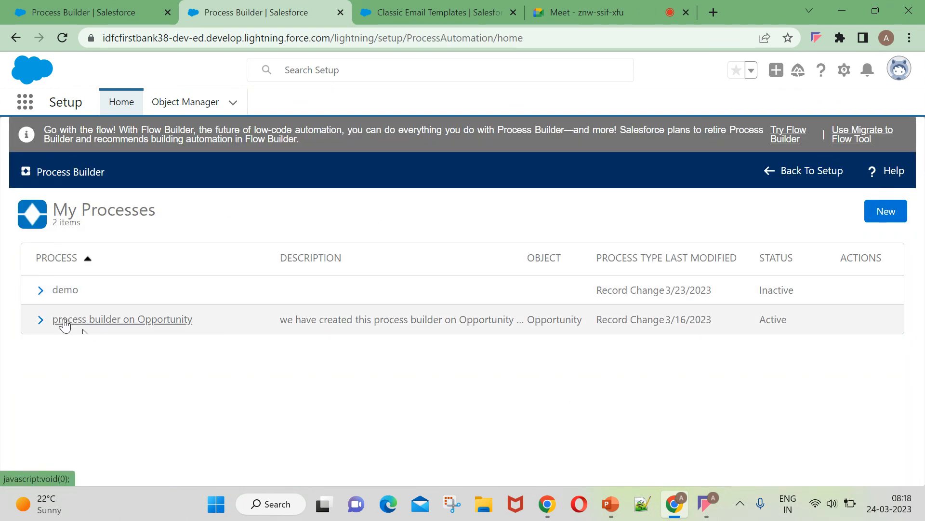
left_click(164, 320)
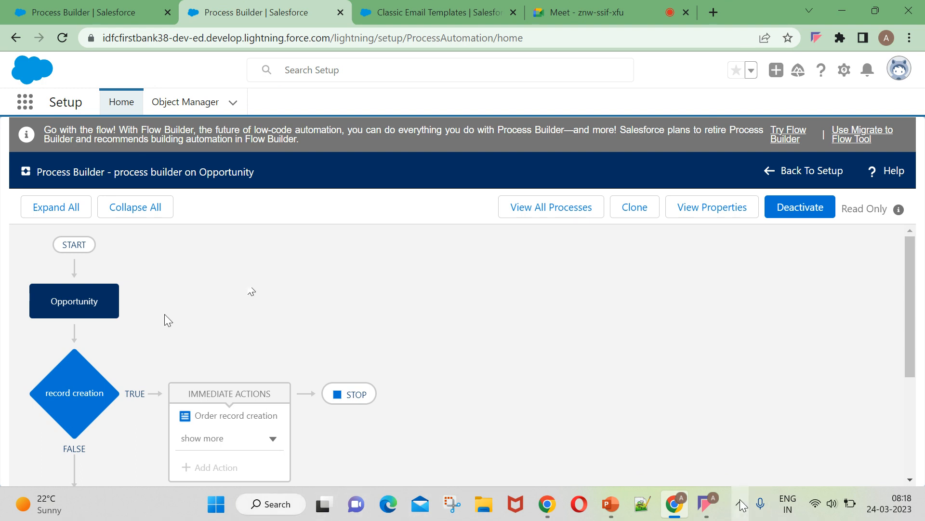
Switch from the browser to the PowerPoint ACTIONS slide.
left_click(705, 504)
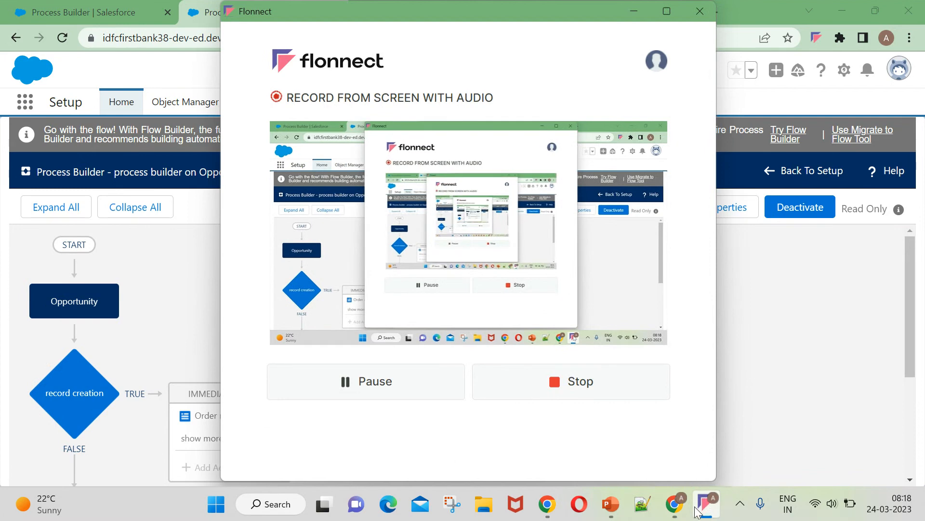
left_click(670, 507)
left_click(611, 504)
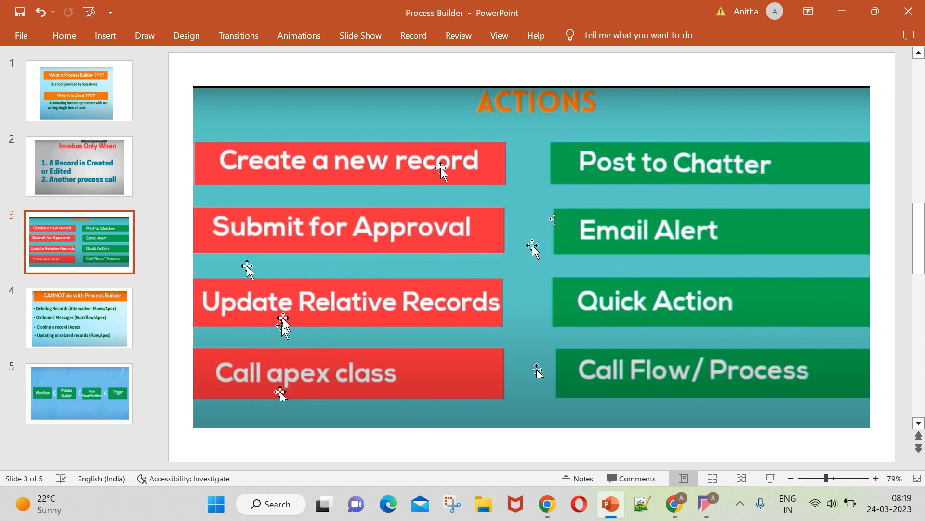
Present the ACTIONS slide with Submit for Approval and Email Alert, then return to Process Builder.
left_click(677, 505)
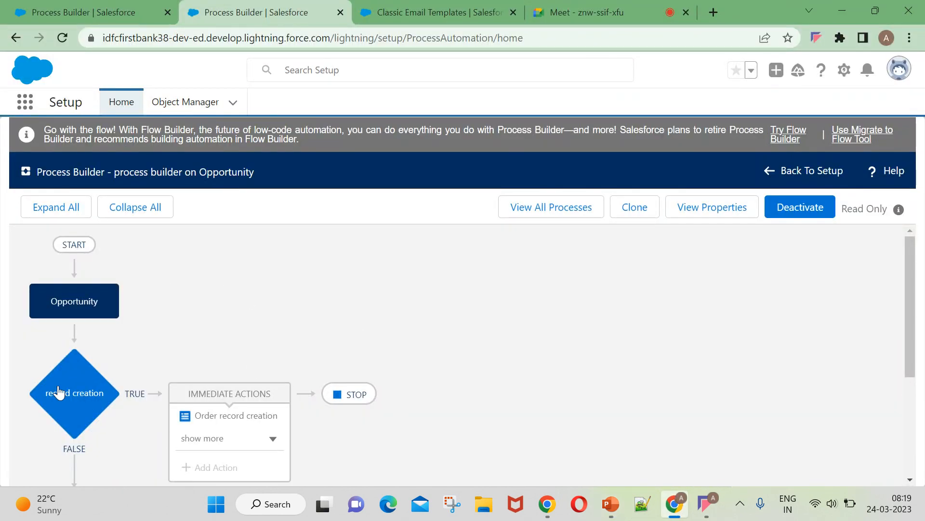
Check the record creation criteria (Stage equals Closed Won, Amount at least $50,000) and expand all its immediate actions.
scroll(231, 357, "down", 2)
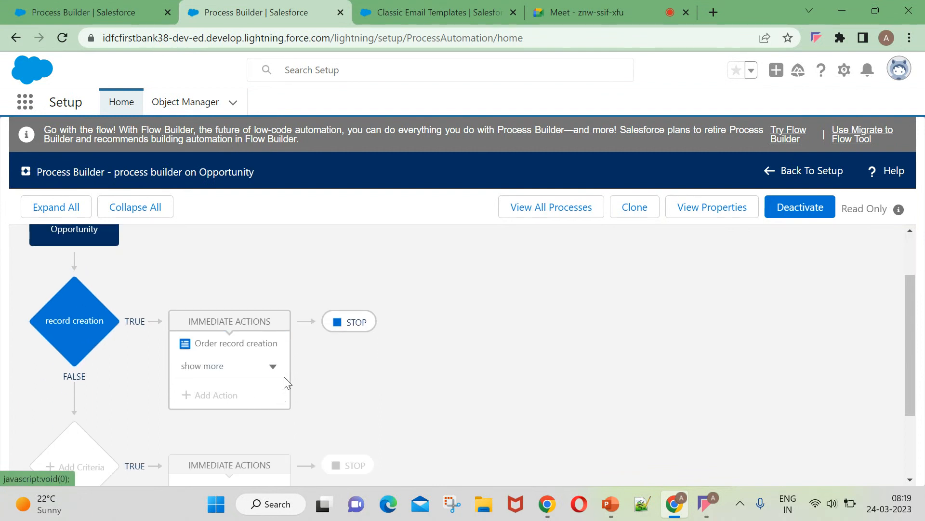
scroll(219, 305, "up", 2)
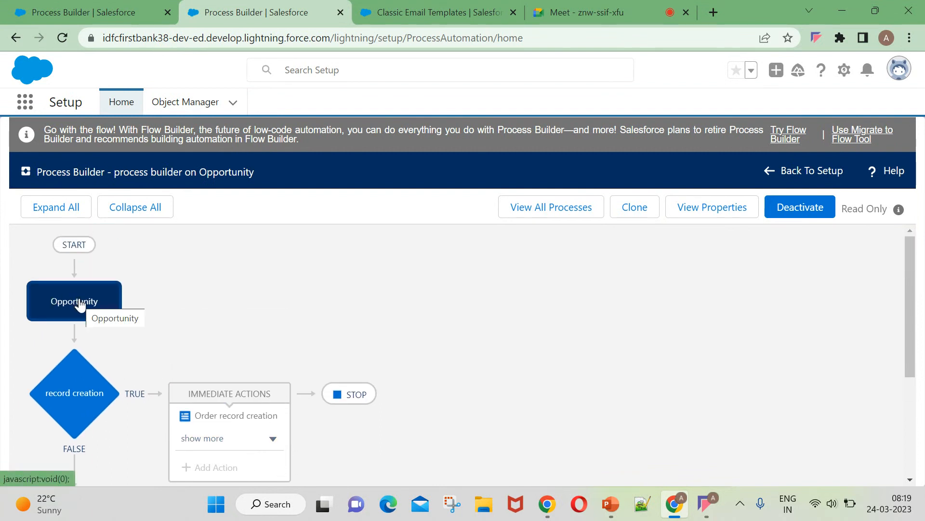
scroll(160, 379, "down", 2)
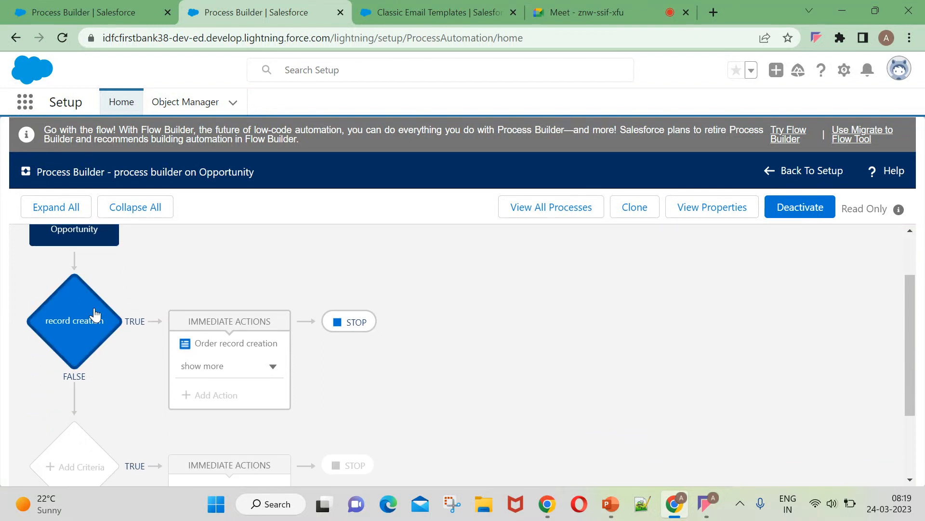
left_click(94, 314)
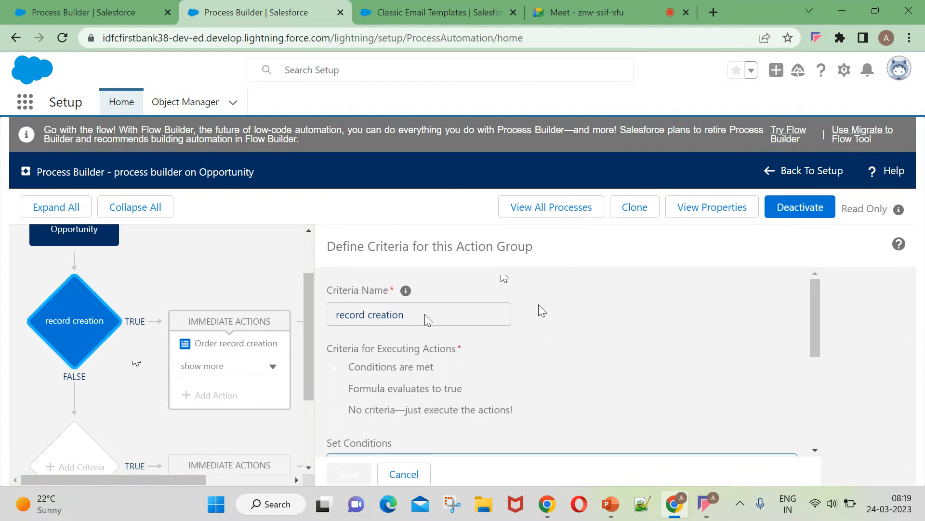
scroll(574, 337, "down", 5)
scroll(558, 373, "up", 2)
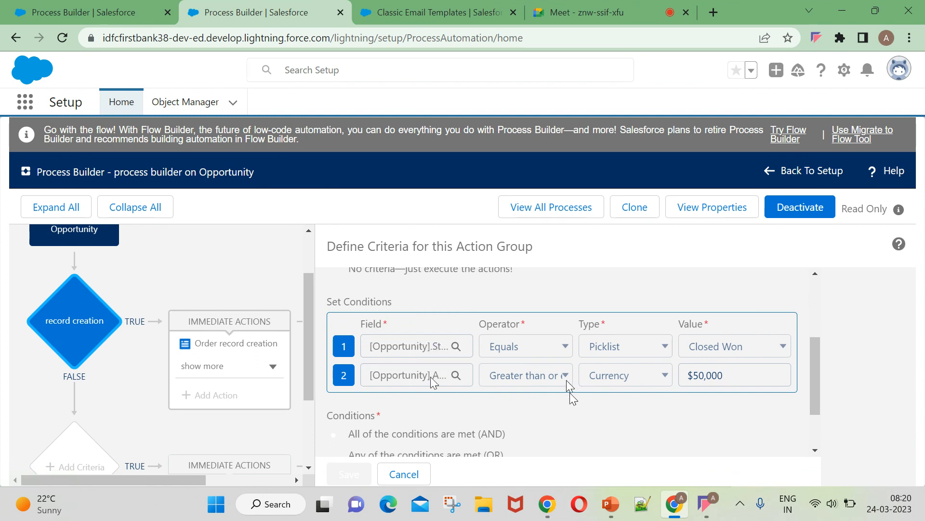
triple_click(540, 378)
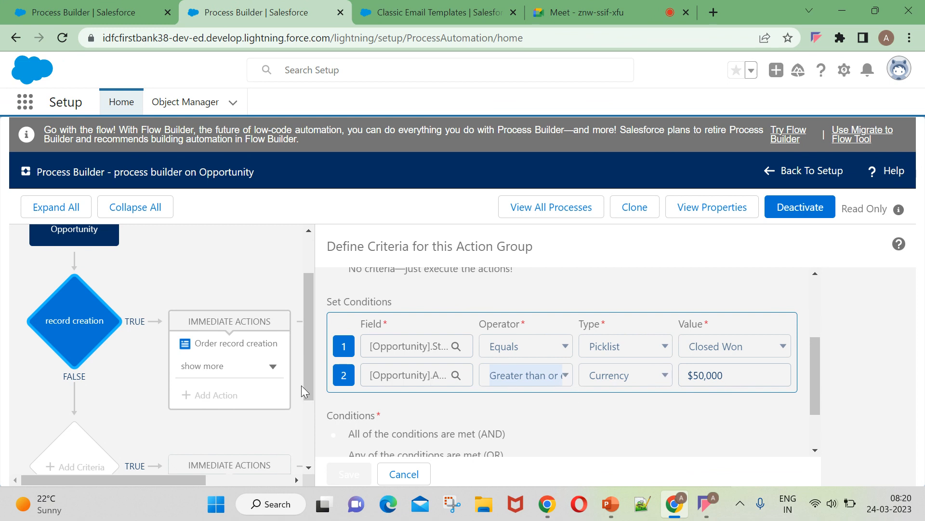
scroll(456, 340, "down", 1)
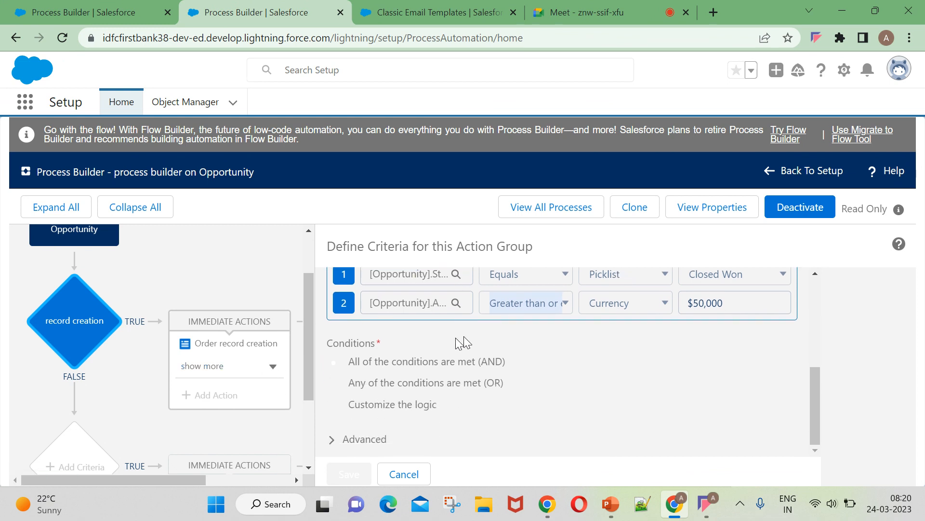
left_click(201, 369)
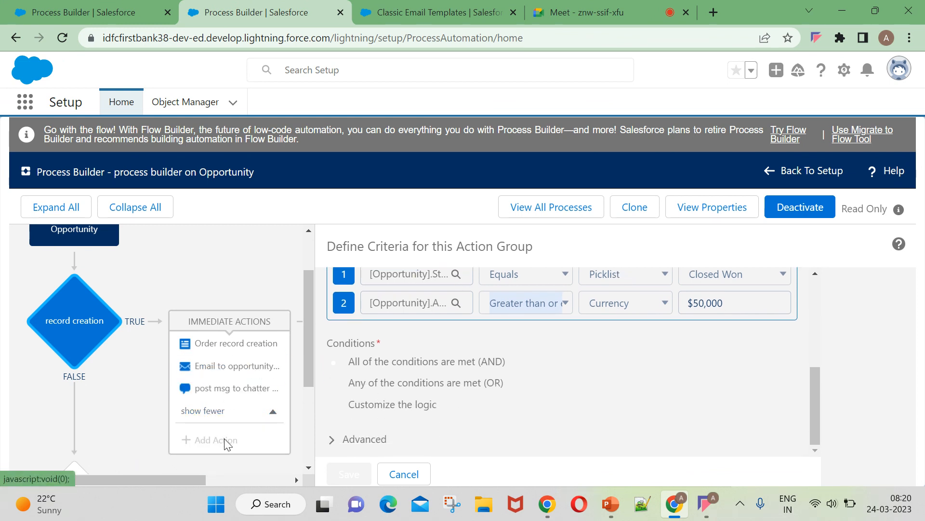
Look at the Order creation, email alert and Post to Chatter action details, then close the Chatter panel.
left_click(230, 345)
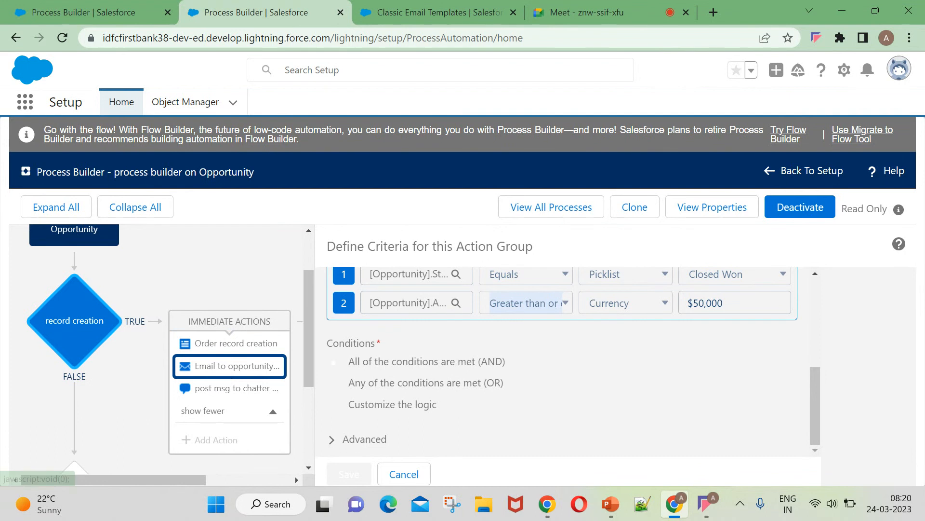
left_click(227, 373)
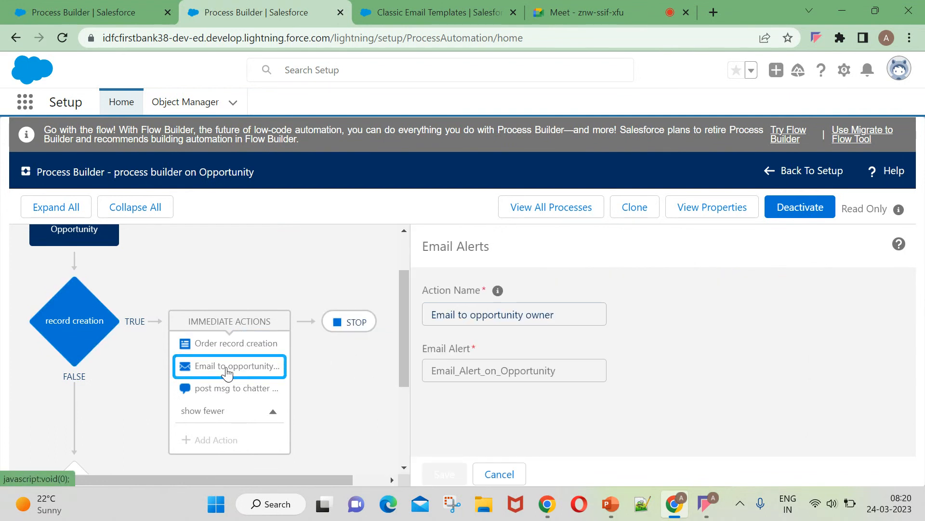
left_click(231, 389)
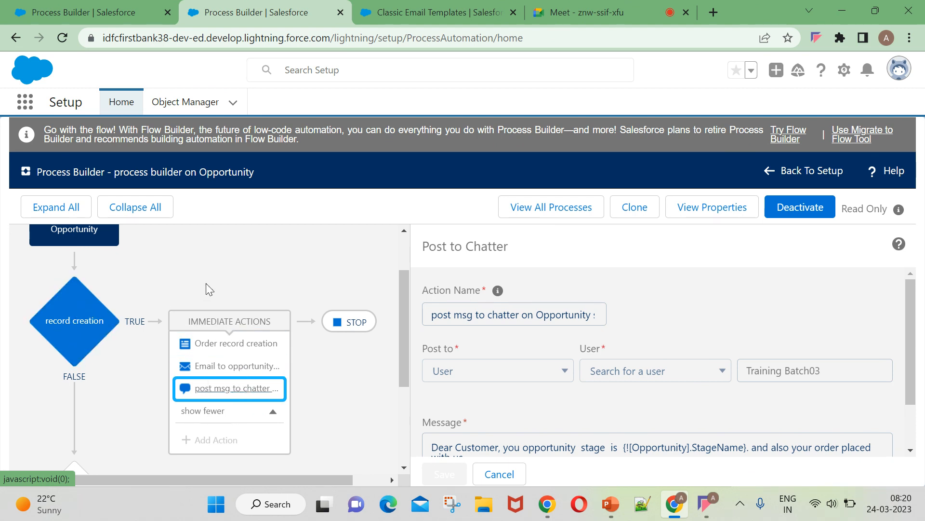
scroll(351, 392, "down", 3)
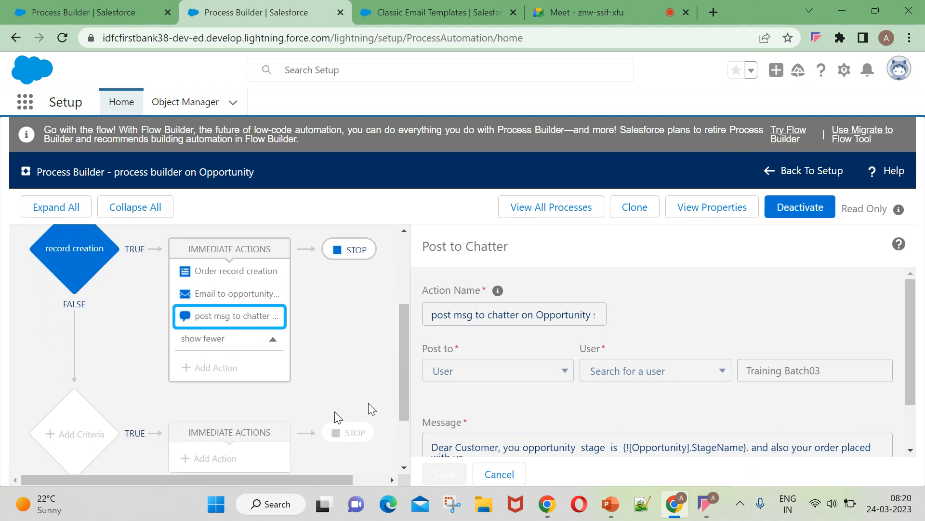
scroll(319, 333, "up", 3)
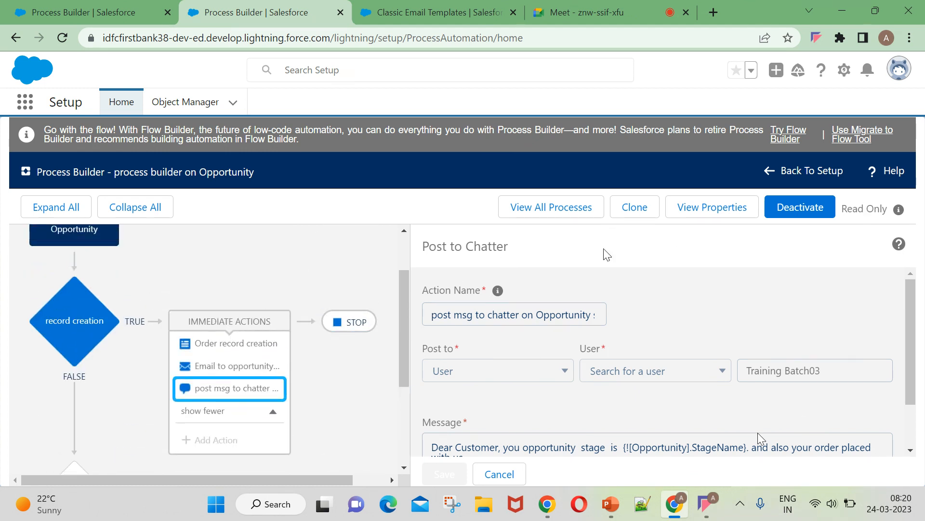
scroll(502, 407, "down", 2)
left_click(500, 474)
scroll(325, 367, "down", 2)
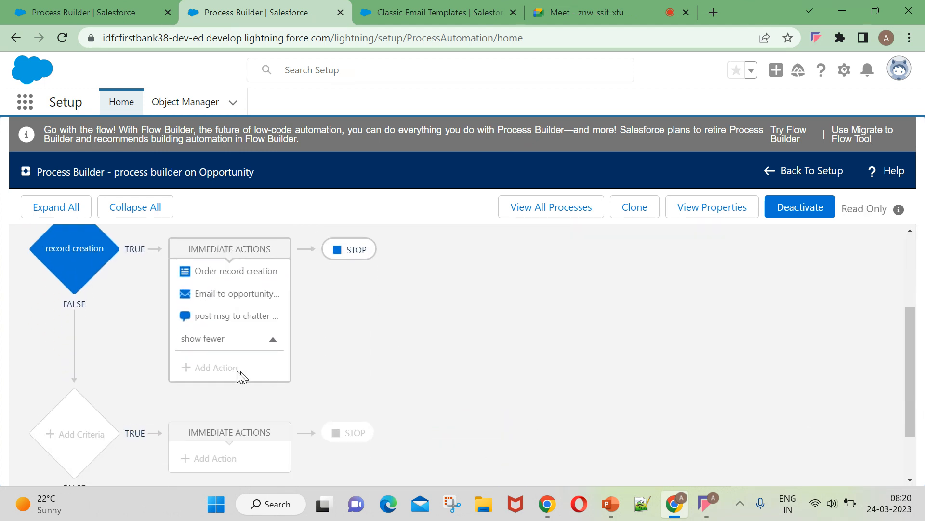
View the record creation criteria's Closed Won and $50,000 conditions, then switch to the Classic Email Templates page.
left_click(62, 246)
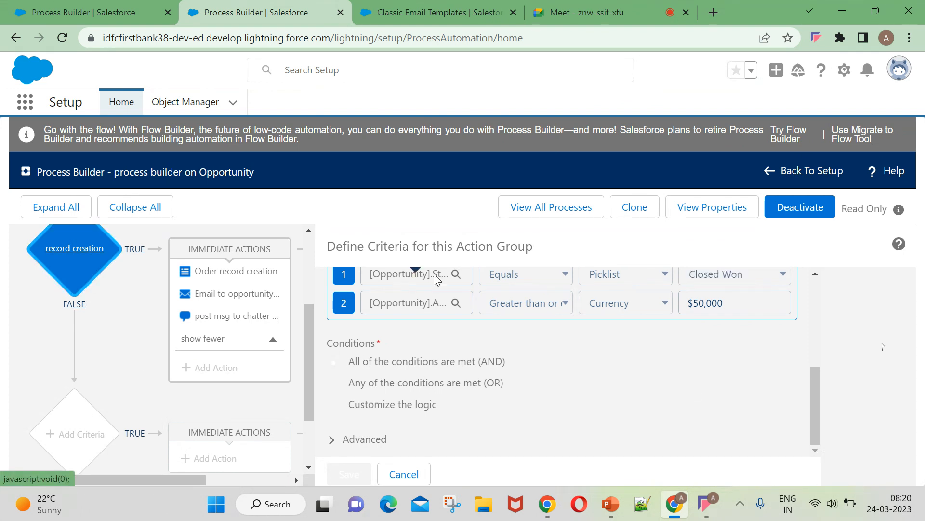
scroll(519, 327, "up", 2)
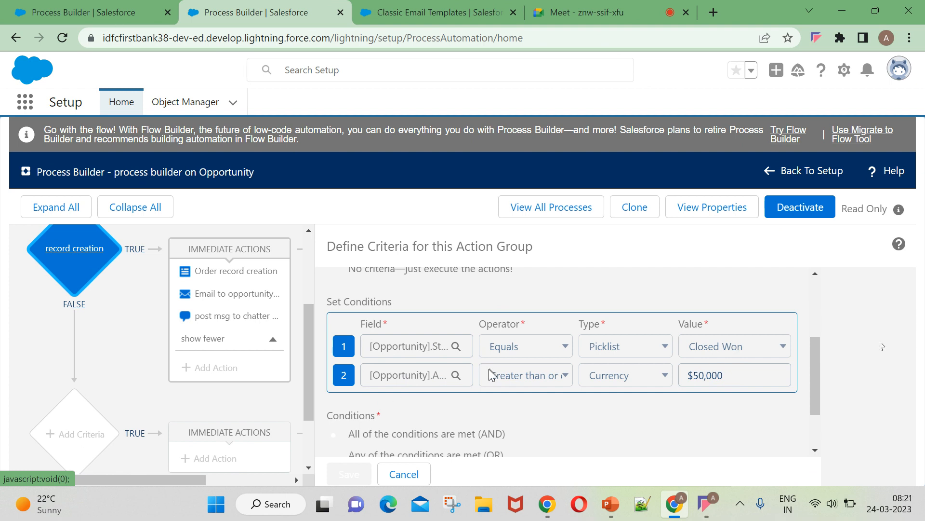
left_click(424, 11)
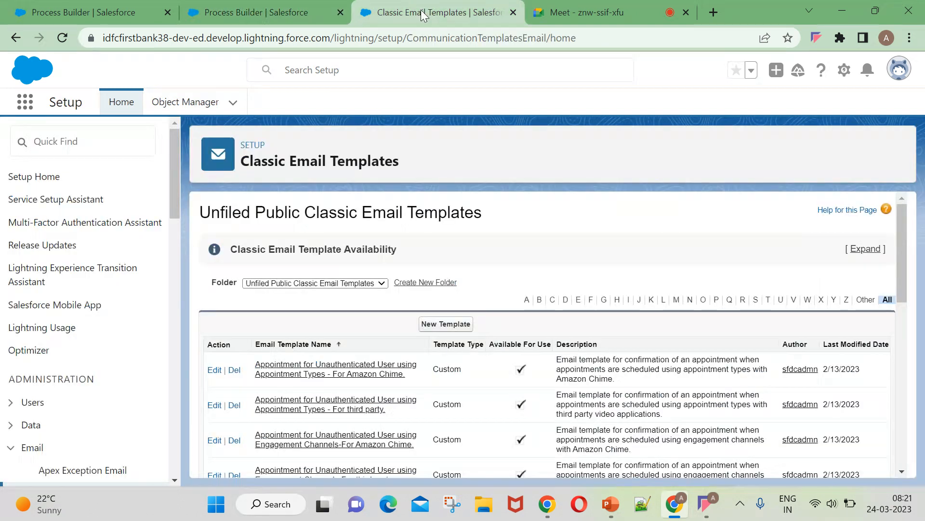
Switch between the two Process Builder browser tabs, ending on the first one.
left_click(251, 11)
left_click(86, 6)
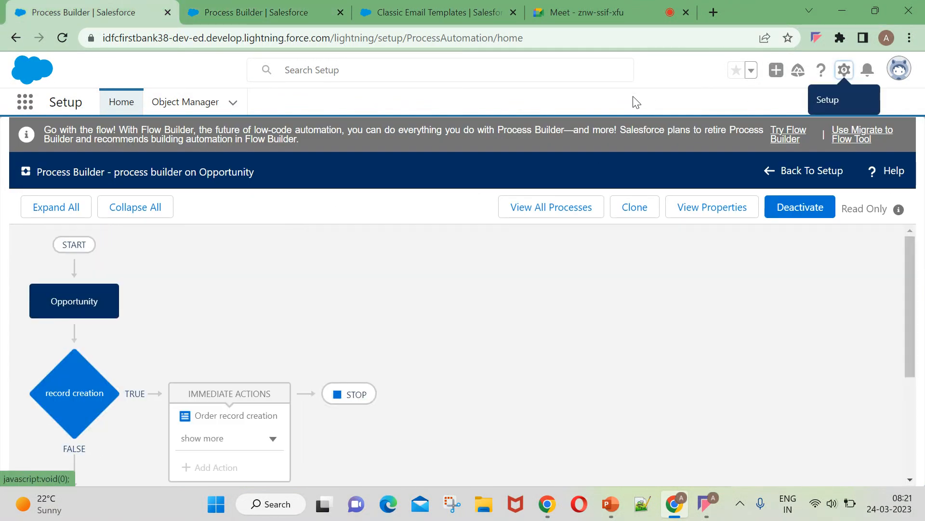
left_click(216, 8)
left_click(116, 7)
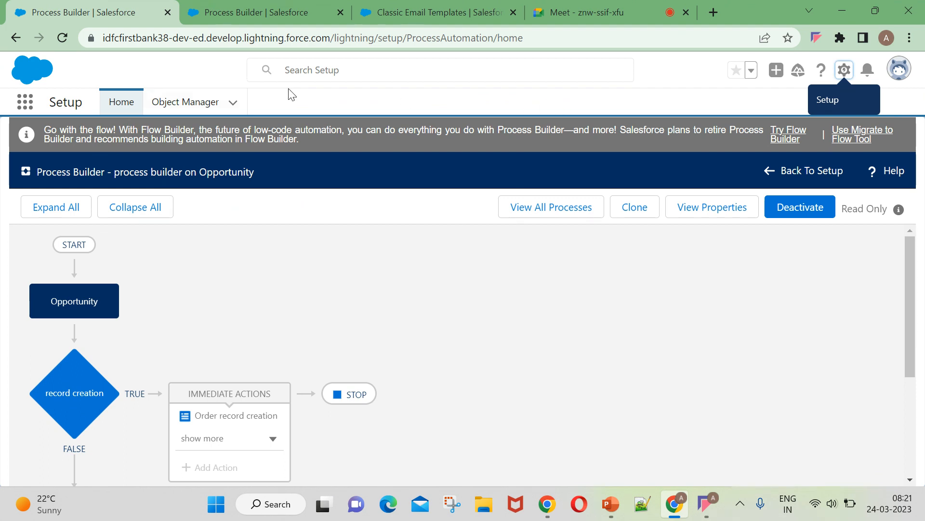
Switch to the My Institute app, accept the feedback prompt, and close the AppExchange Test Gen tab.
left_click(34, 107)
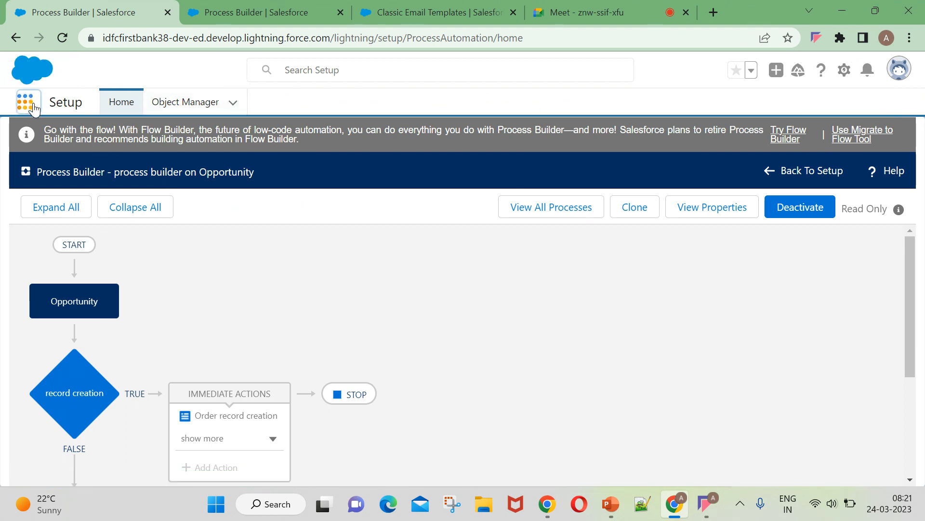
type("muy")
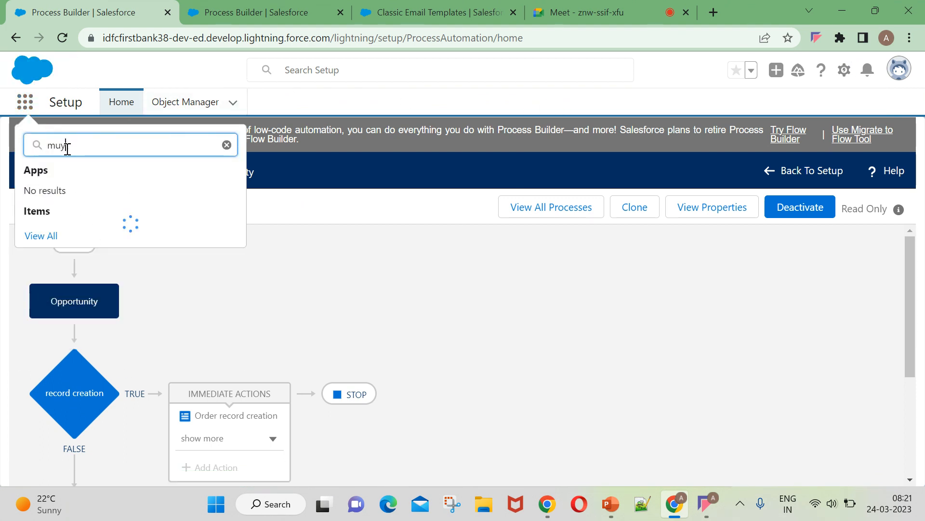
key("BackSpace")
key("BackSpace")
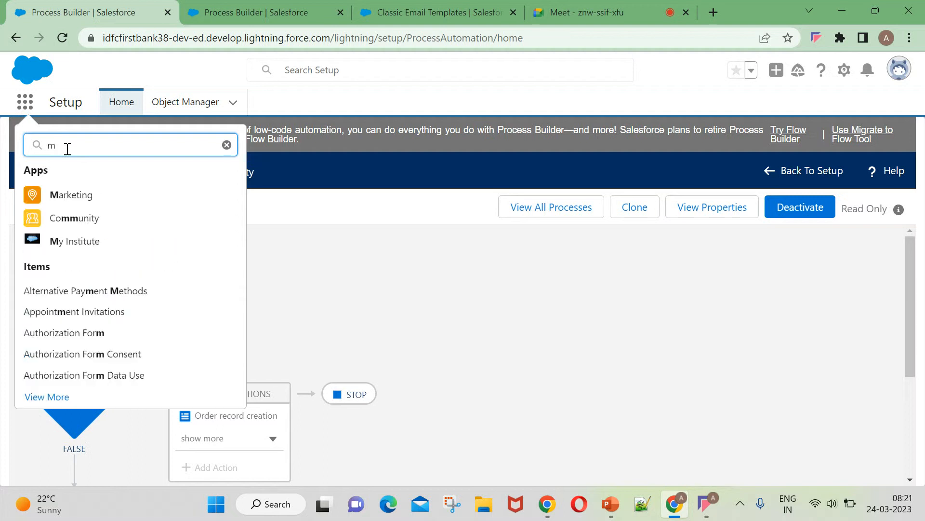
left_click(72, 242)
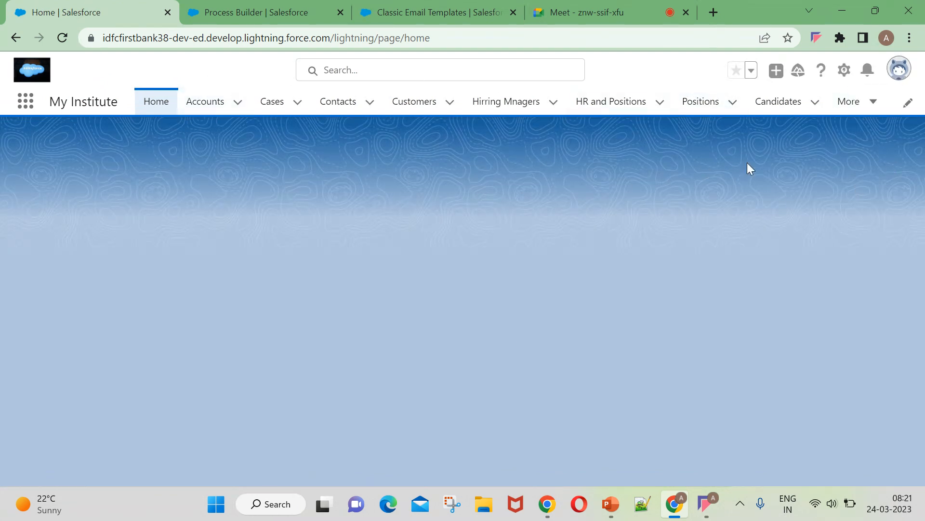
left_click(863, 108)
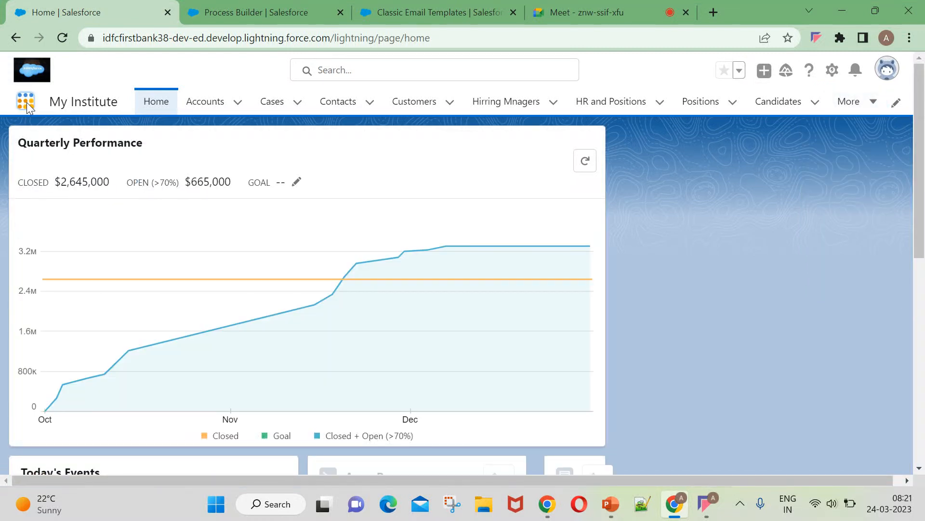
left_click(27, 102)
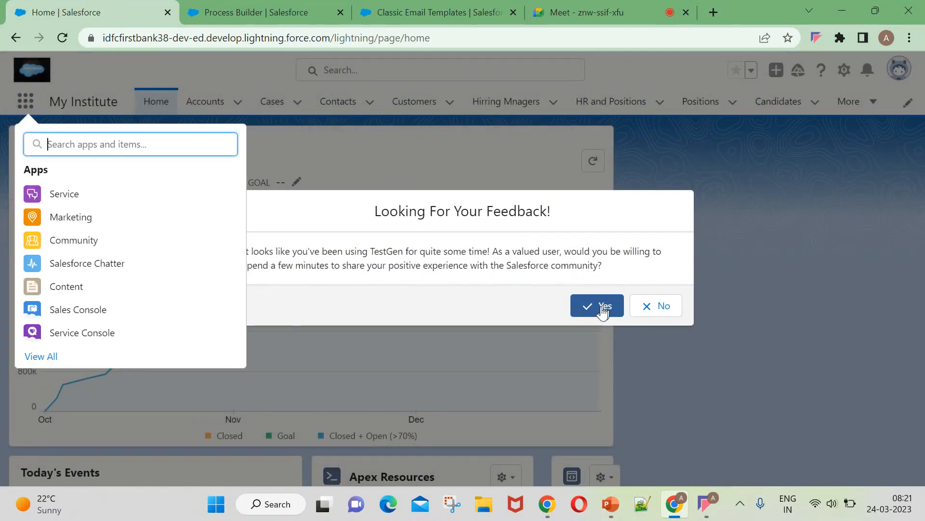
left_click(603, 309)
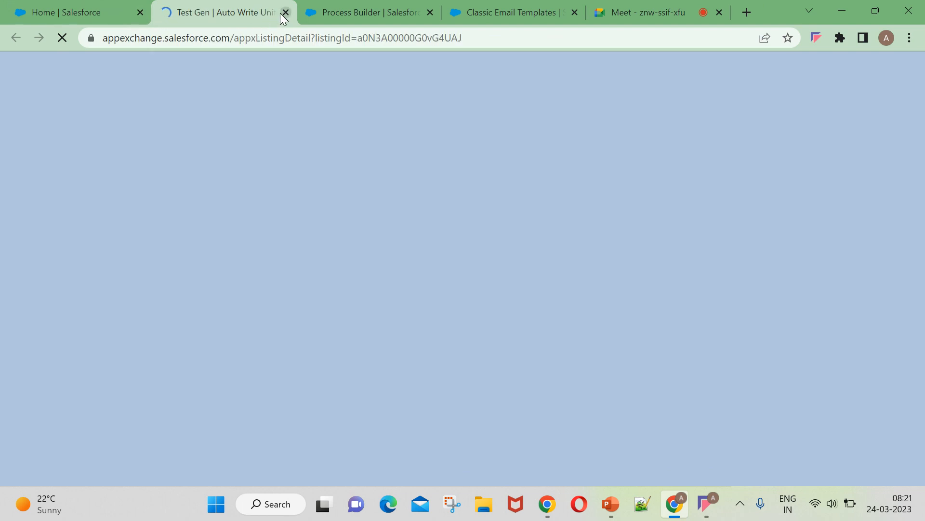
left_click(286, 12)
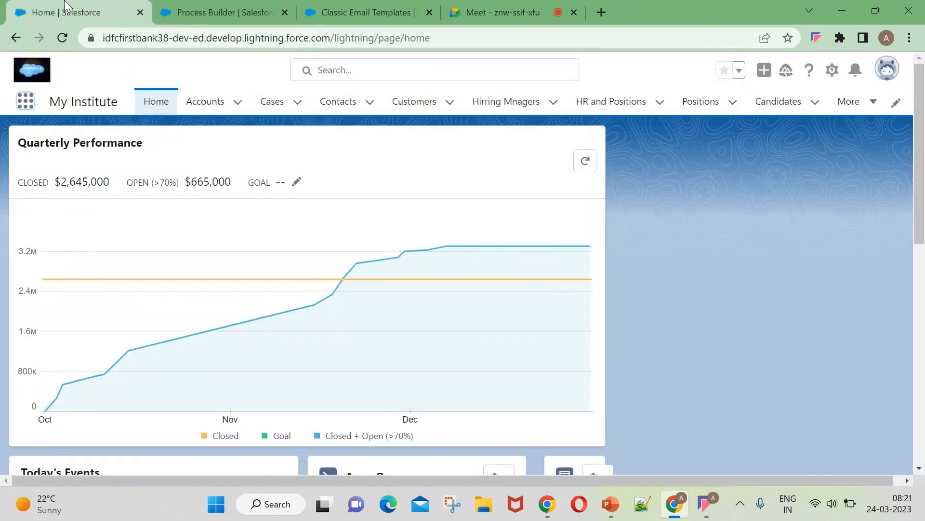
Start a new opportunity from the Opportunities list and set its Stage to Closed Lost.
left_click(26, 100)
type("oppo")
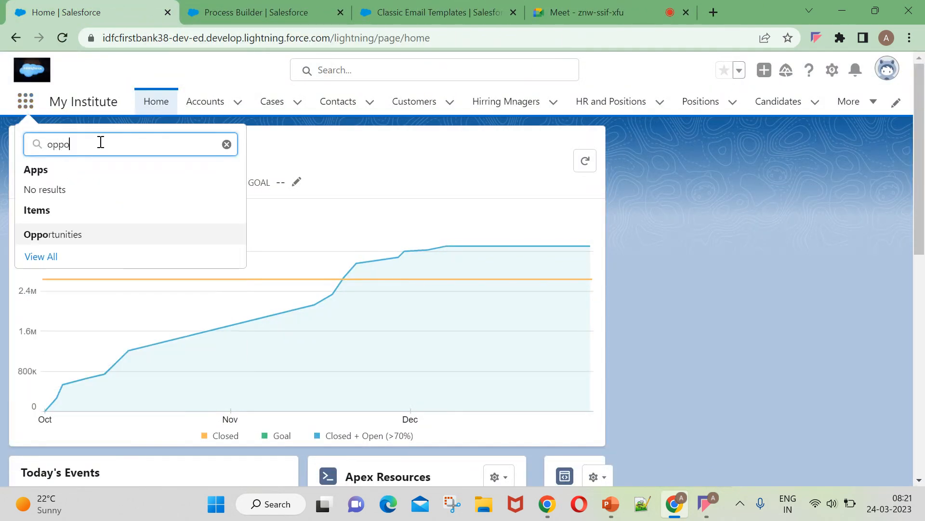
left_click(58, 235)
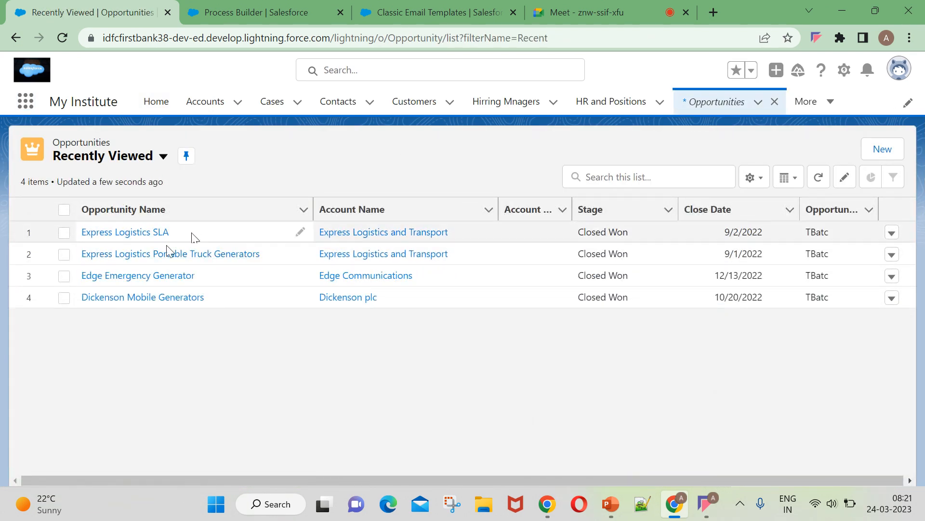
left_click(877, 158)
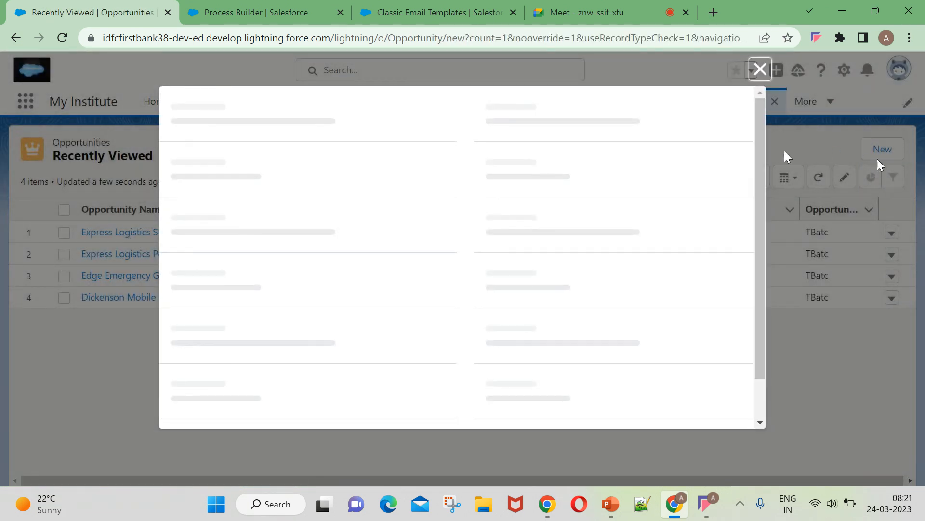
scroll(322, 332, "down", 3)
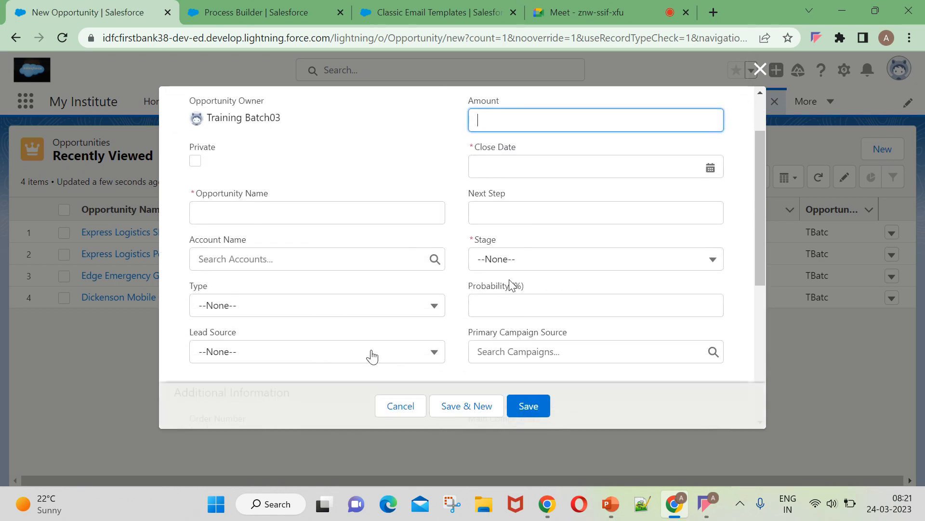
left_click(515, 265)
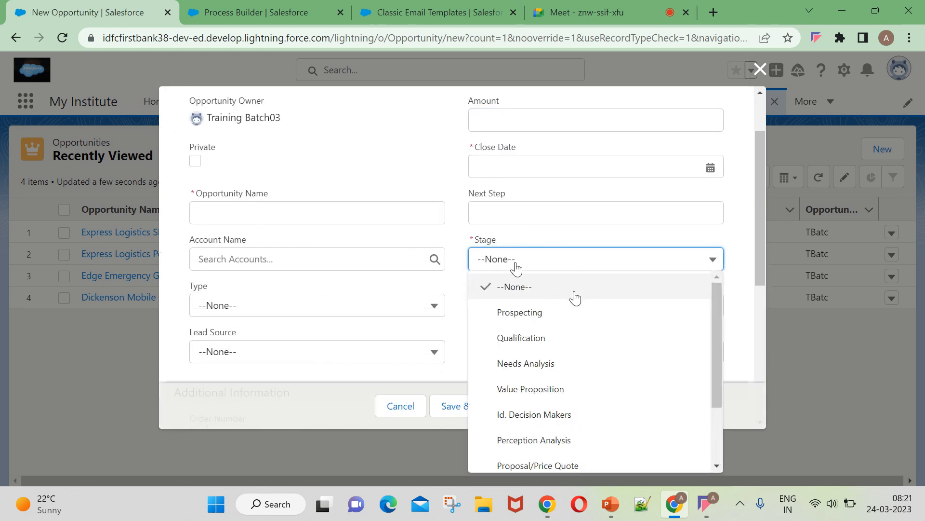
scroll(562, 337, "down", 3)
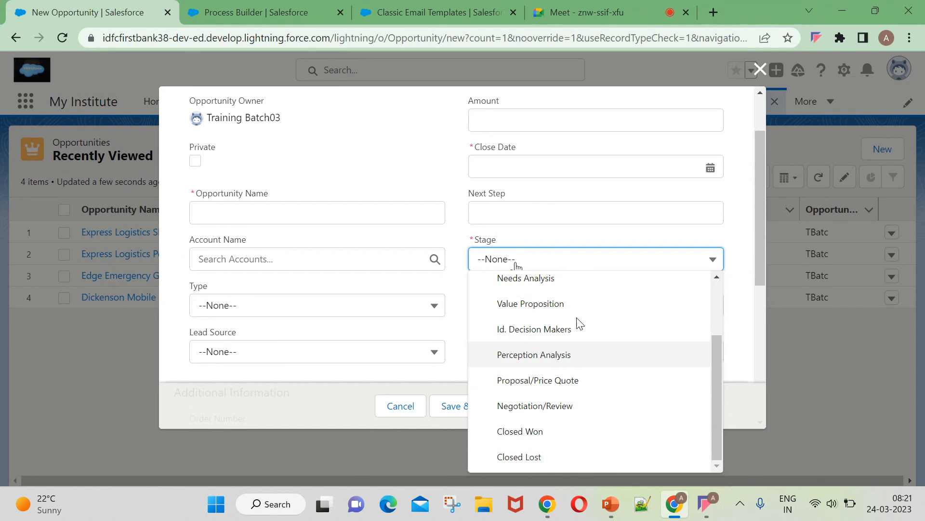
scroll(556, 354, "up", 3)
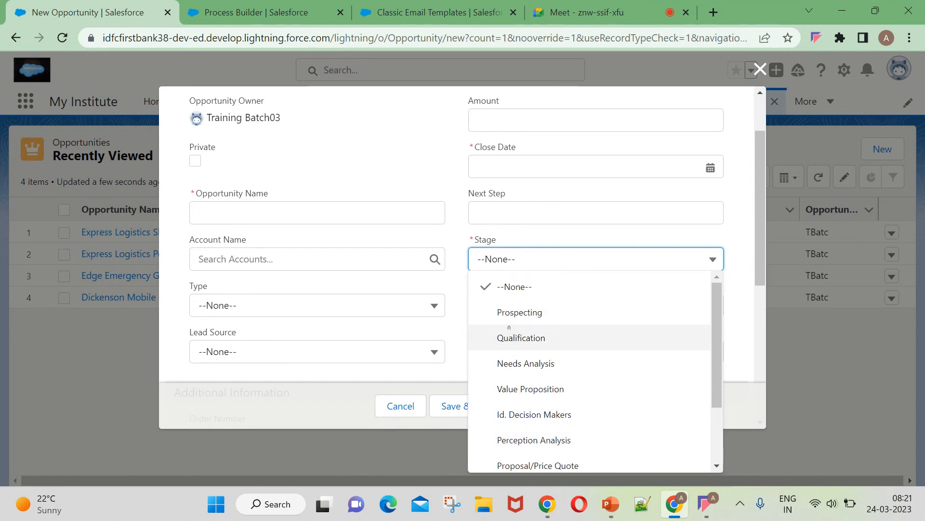
scroll(559, 374, "down", 3)
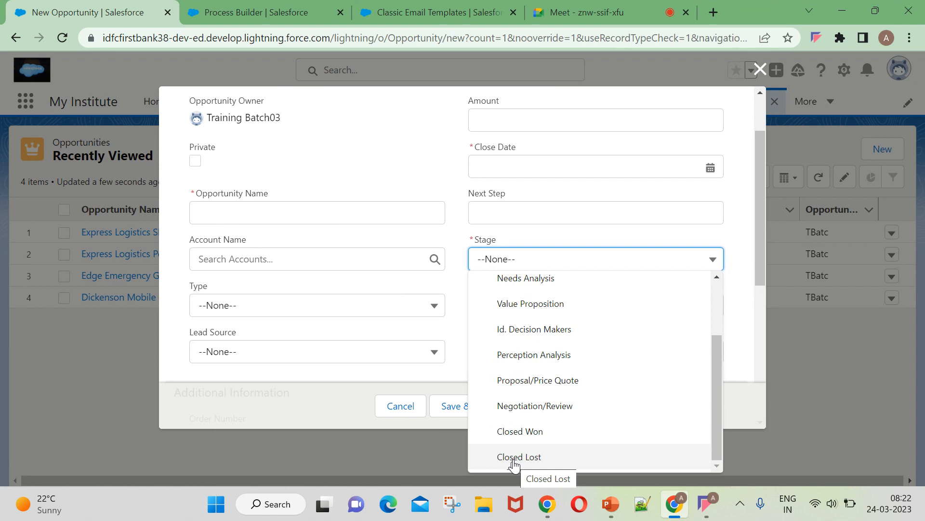
left_click(544, 460)
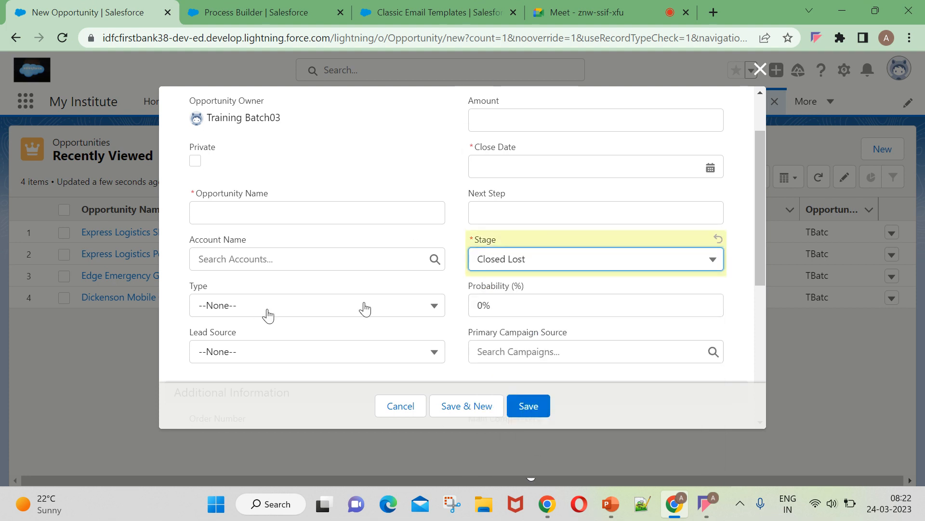
scroll(302, 299, "up", 2)
scroll(265, 324, "down", 5)
Open the Lead Source choices, then return to the Process Builder record creation criteria.
left_click(256, 209)
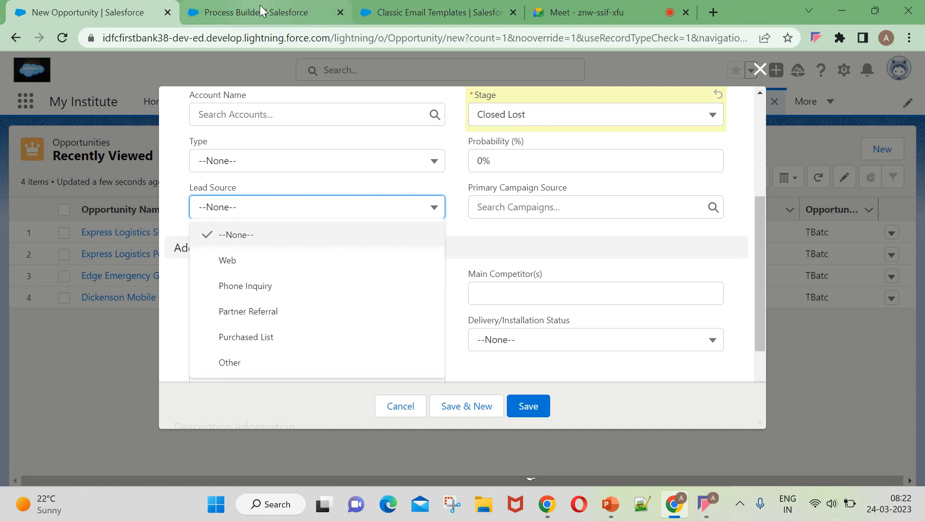
mouse_move(260, 7)
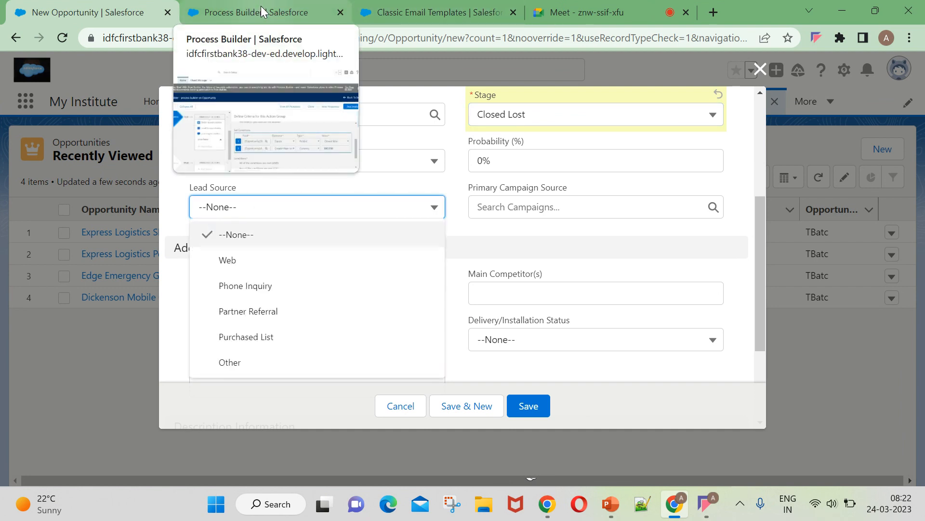
left_click(261, 6)
scroll(625, 378, "down", 1)
scroll(626, 378, "up", 1)
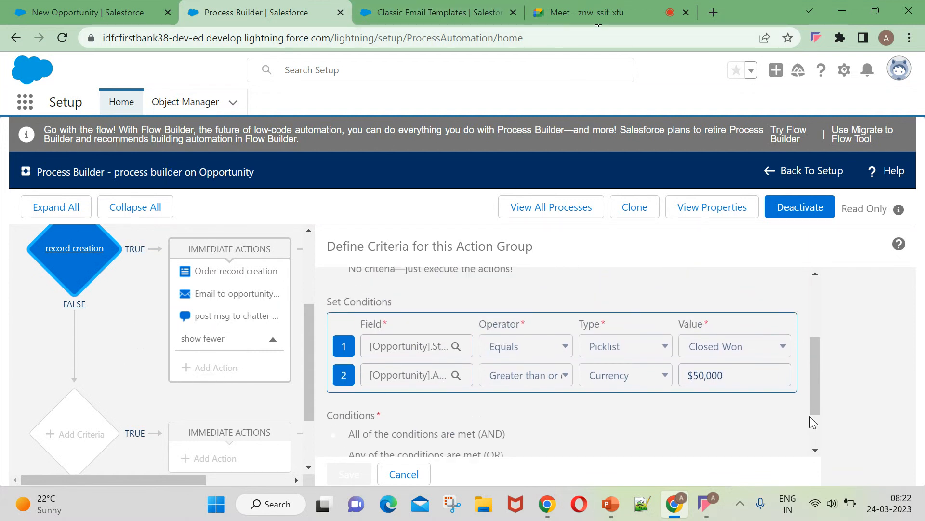
Cancel the Define Criteria panel and review the diagram's record creation node, three immediate actions and stop.
mouse_move(814, 344)
left_mouse_down()
mouse_move(816, 354)
mouse_move(817, 339)
left_mouse_up()
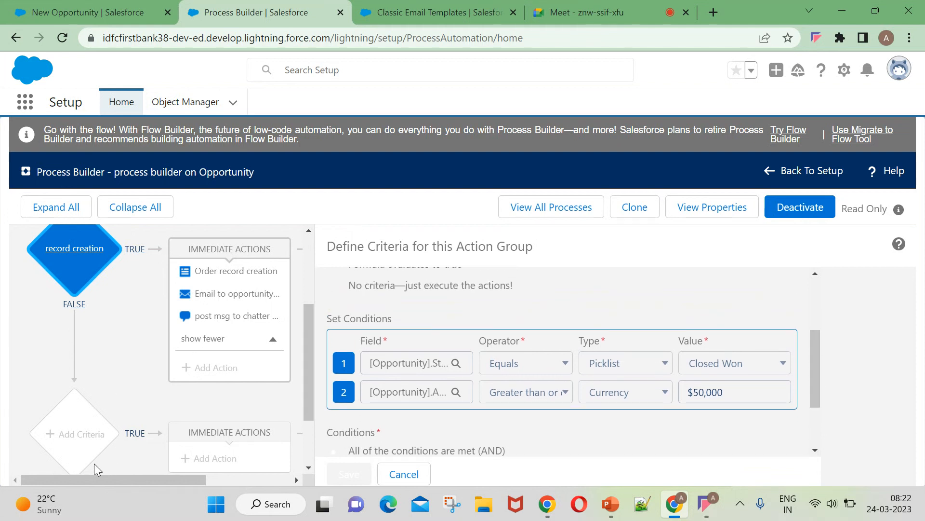
left_click(400, 475)
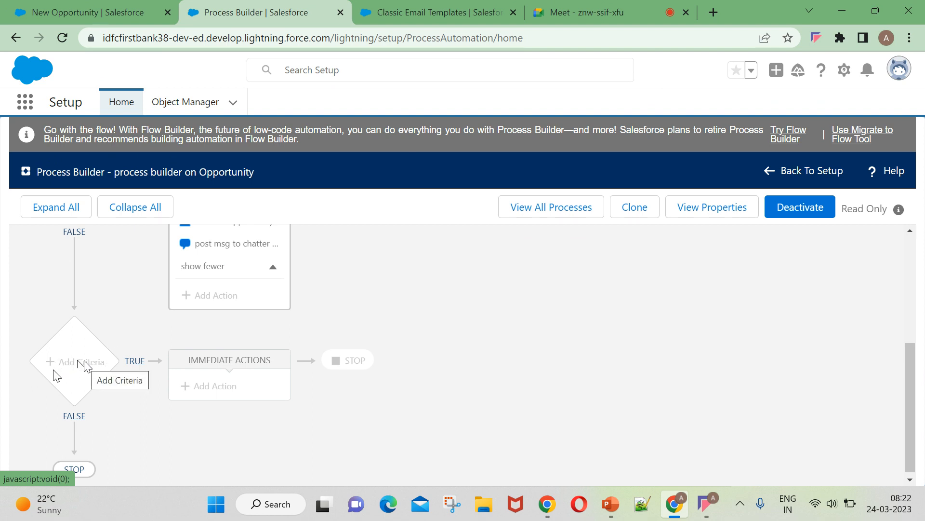
scroll(87, 368, "up", 4)
scroll(151, 334, "down", 1)
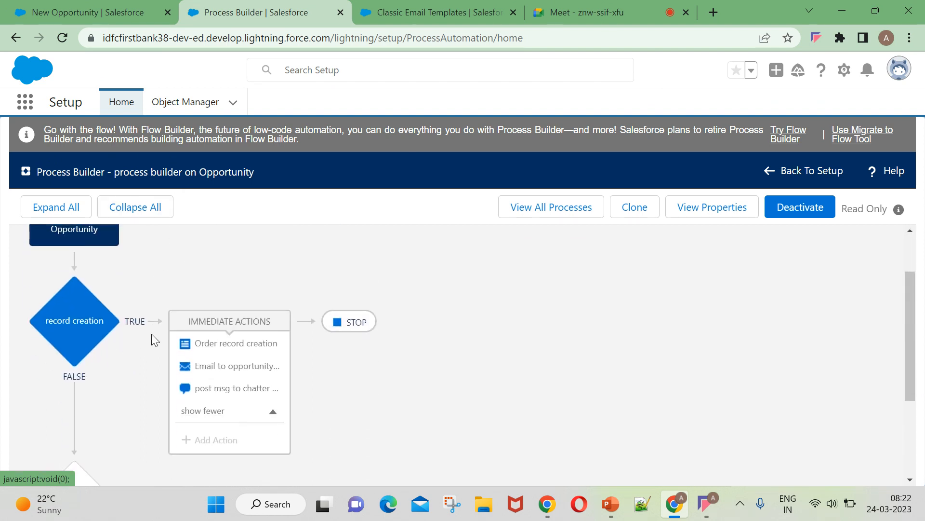
scroll(157, 336, "down", 2)
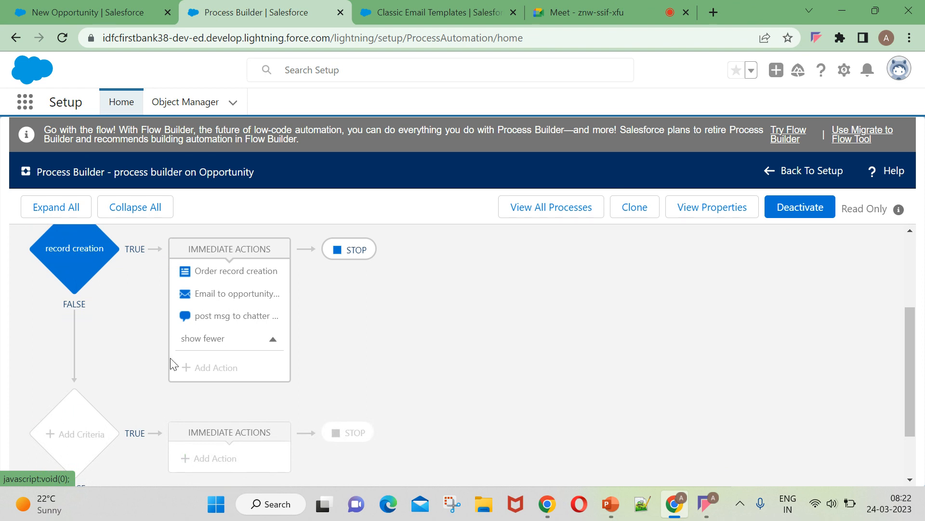
scroll(171, 361, "up", 1)
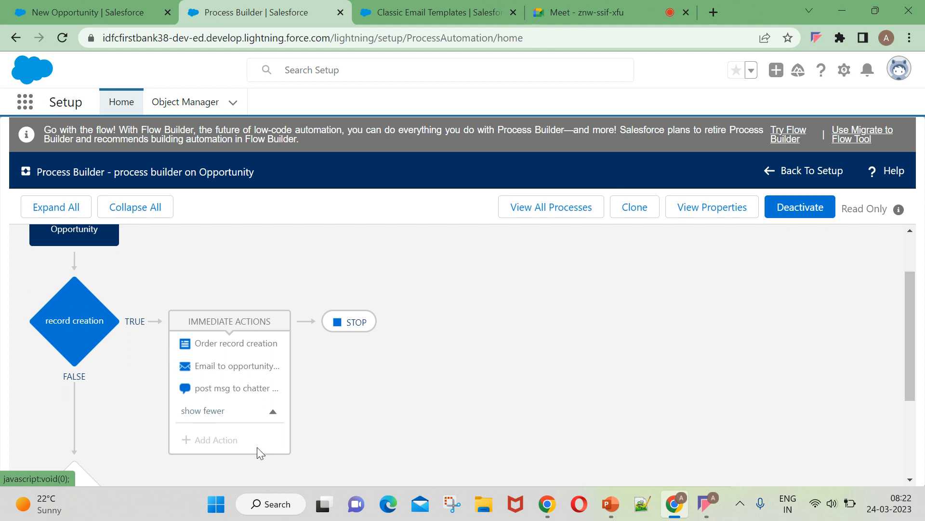
scroll(182, 382, "down", 3)
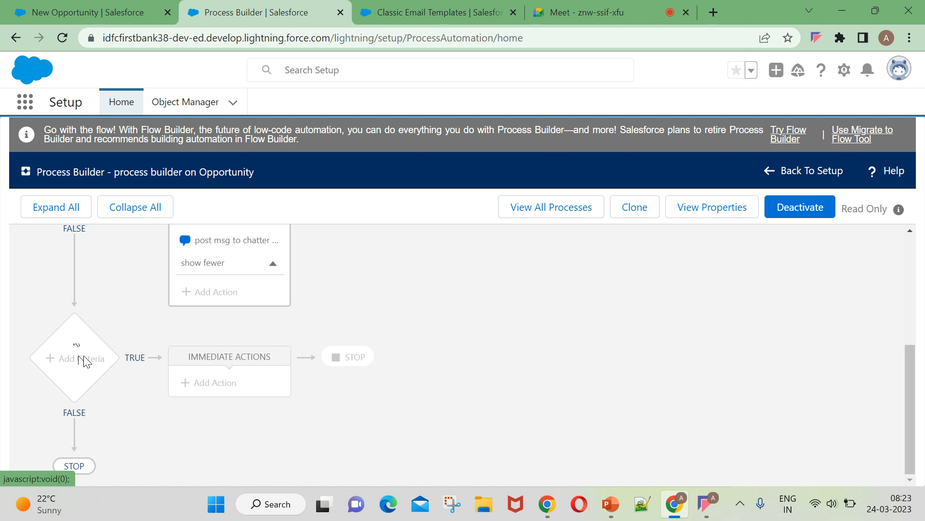
left_click(635, 208)
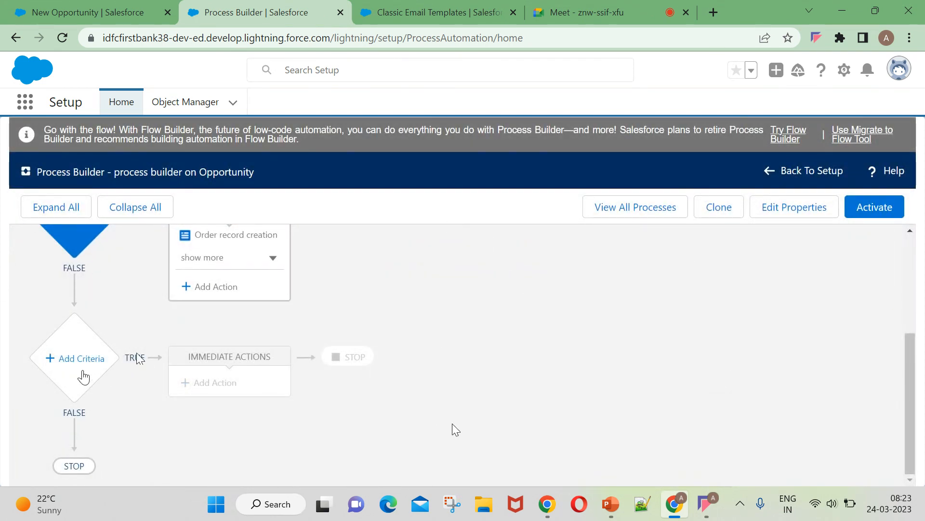
left_click(72, 357)
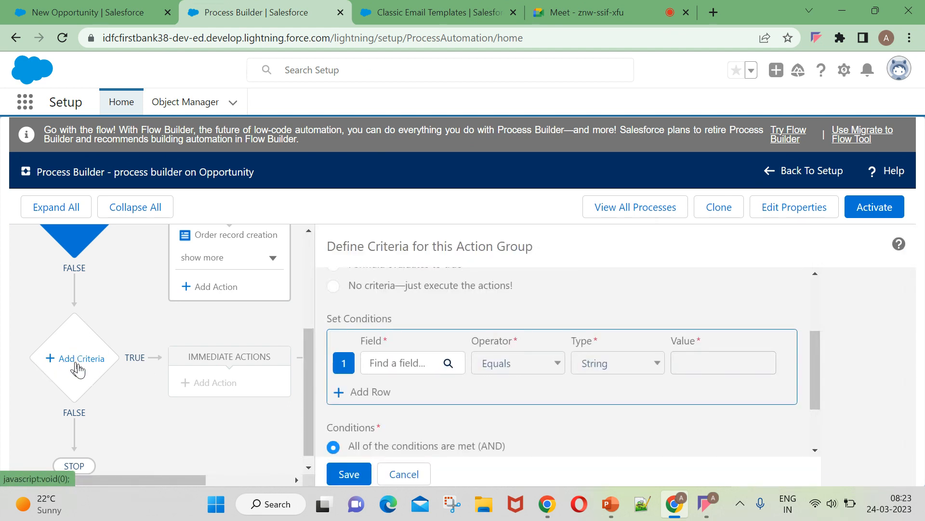
scroll(350, 319, "up", 1)
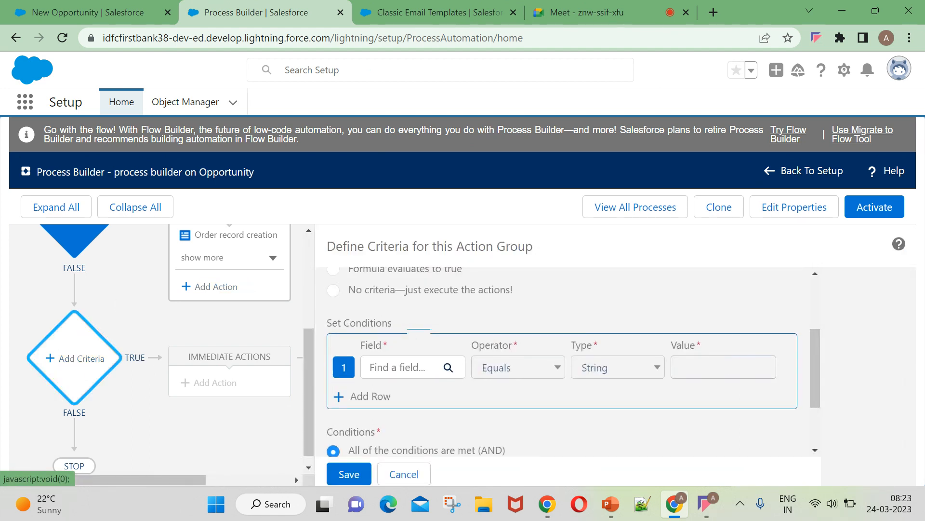
scroll(130, 284, "up", 1)
scroll(130, 284, "up", 2)
left_click(74, 392)
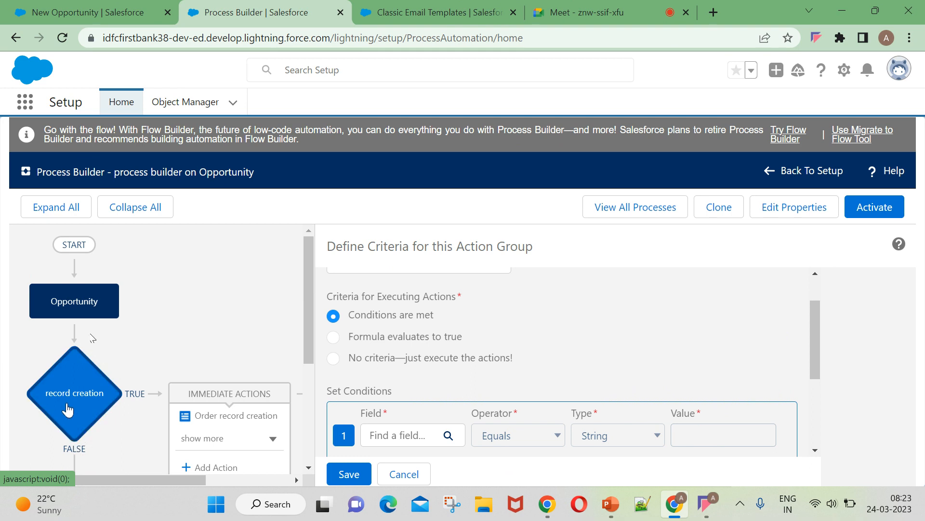
left_click(404, 474)
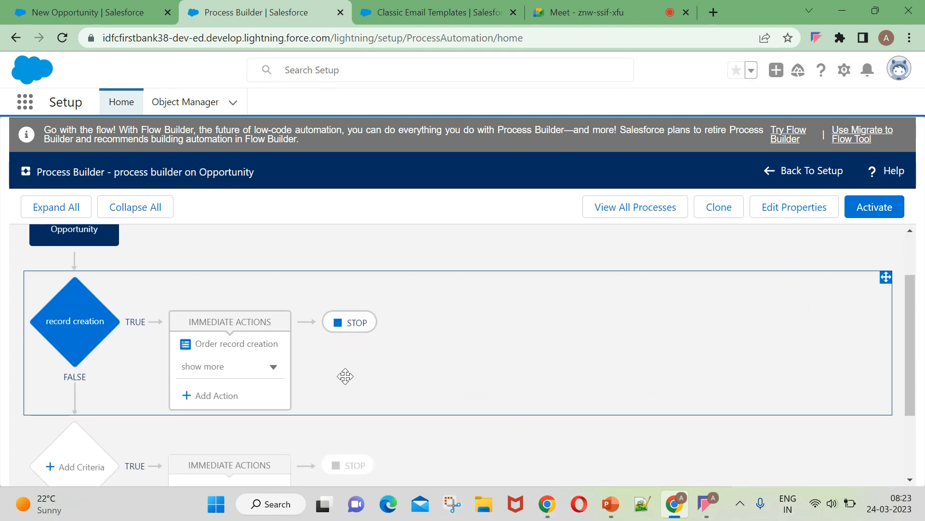
Reopen the record creation criteria, expand its immediate actions, and view the email to opportunity owner action.
left_click(79, 313)
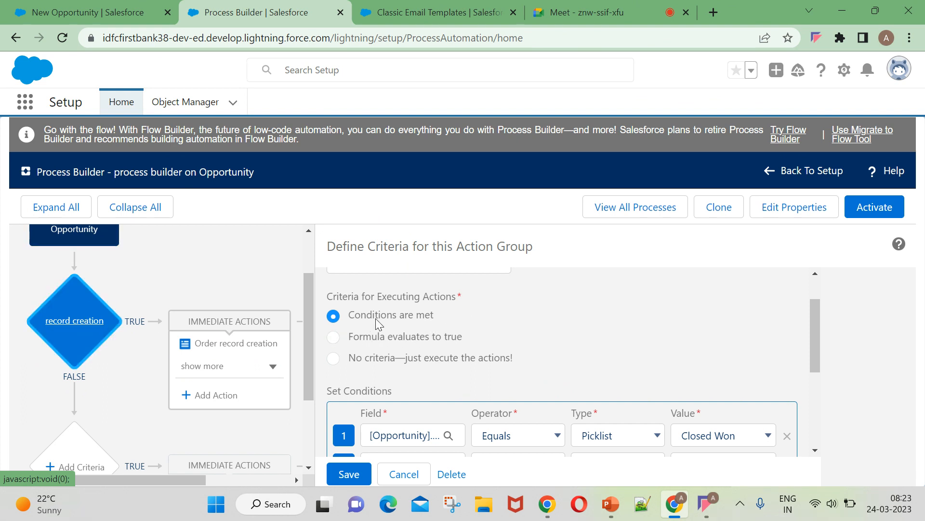
scroll(500, 329, "down", 2)
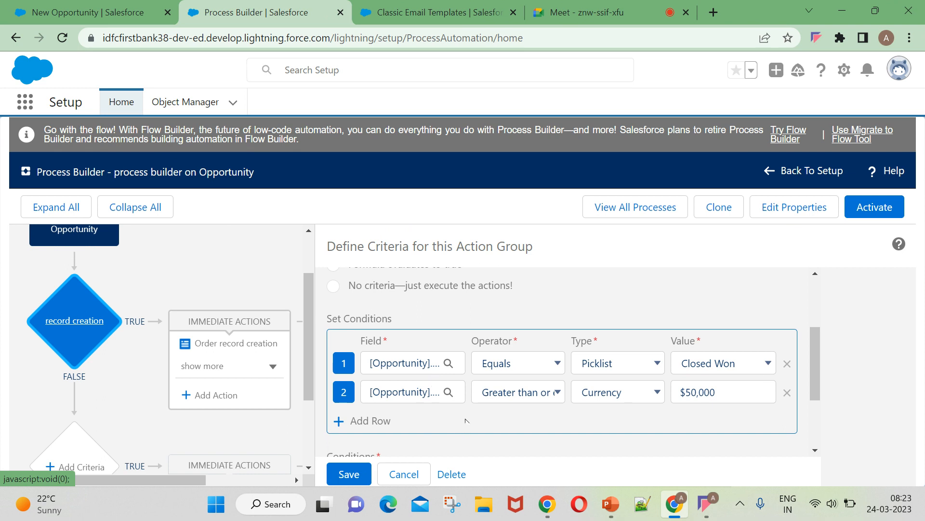
scroll(410, 402, "down", 3)
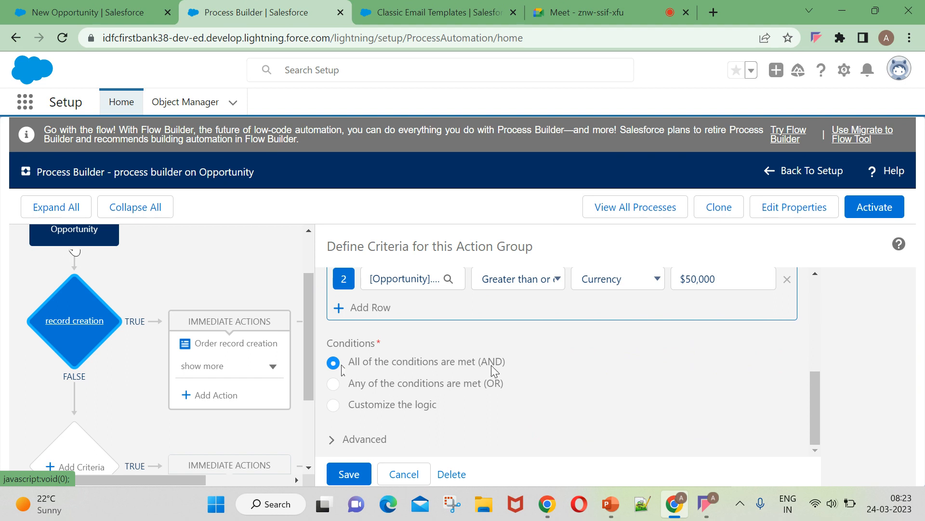
scroll(491, 365, "up", 3)
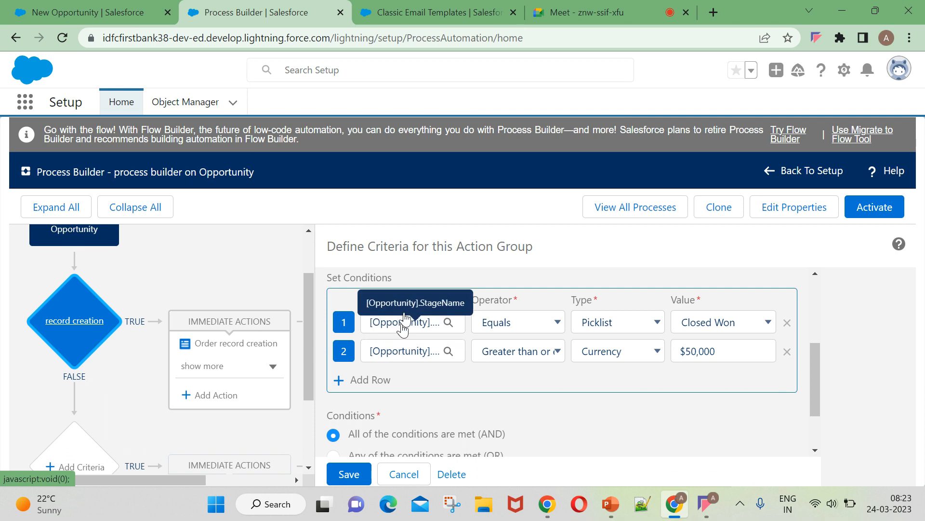
left_click(240, 370)
left_click(239, 368)
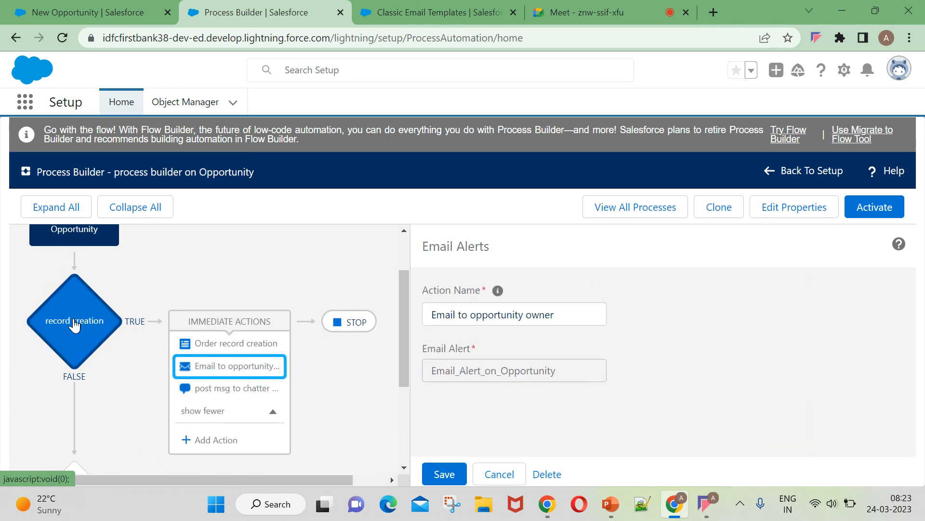
Return to the record creation criteria and review both required conditions: Closed Won and Amount at least $50,000.
left_click(75, 325)
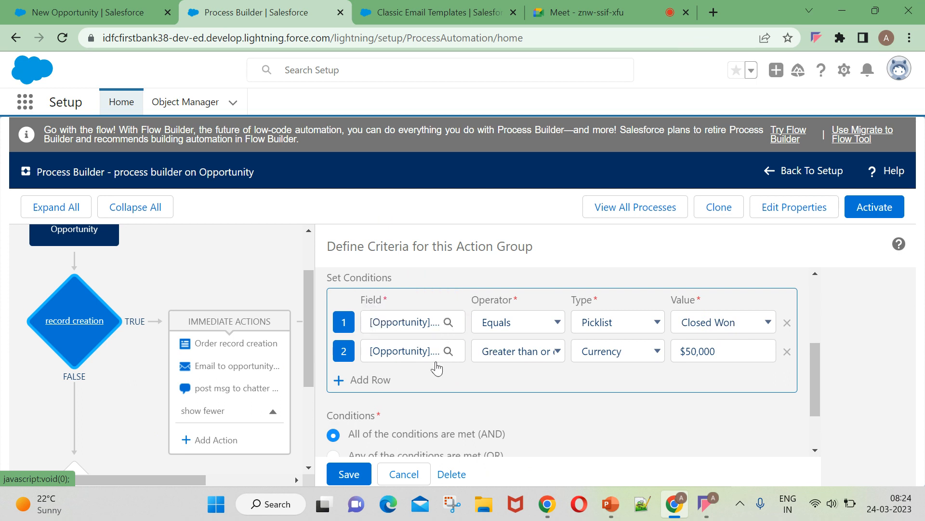
scroll(479, 373, "down", 1)
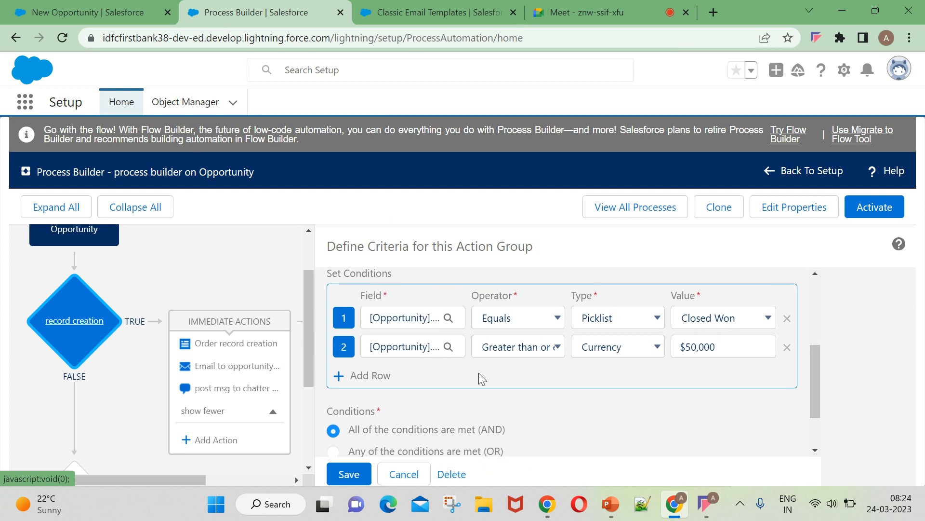
scroll(478, 372, "down", 2)
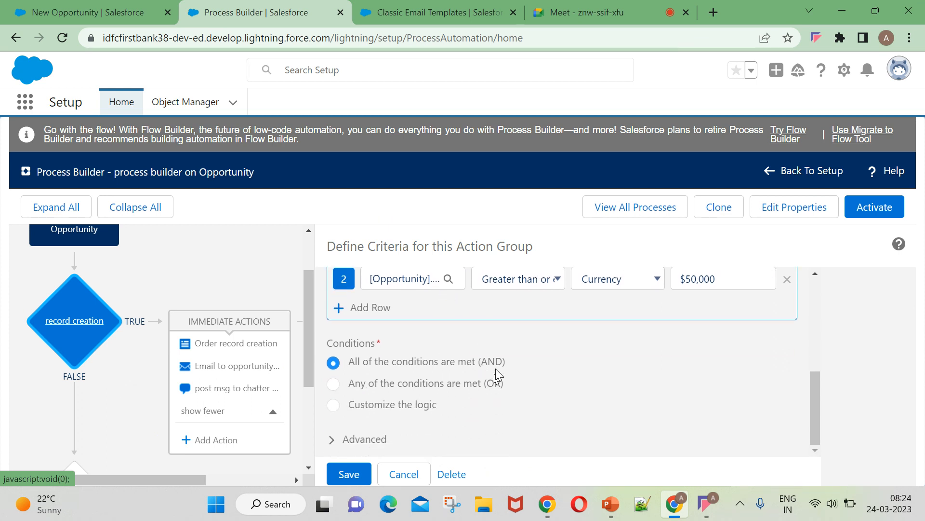
scroll(496, 368, "up", 4)
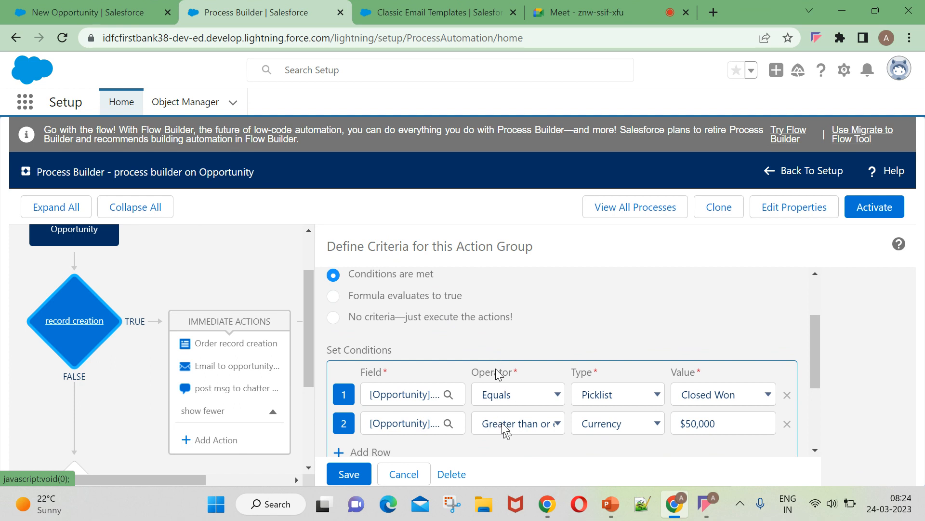
scroll(505, 430, "down", 2)
scroll(251, 386, "down", 2)
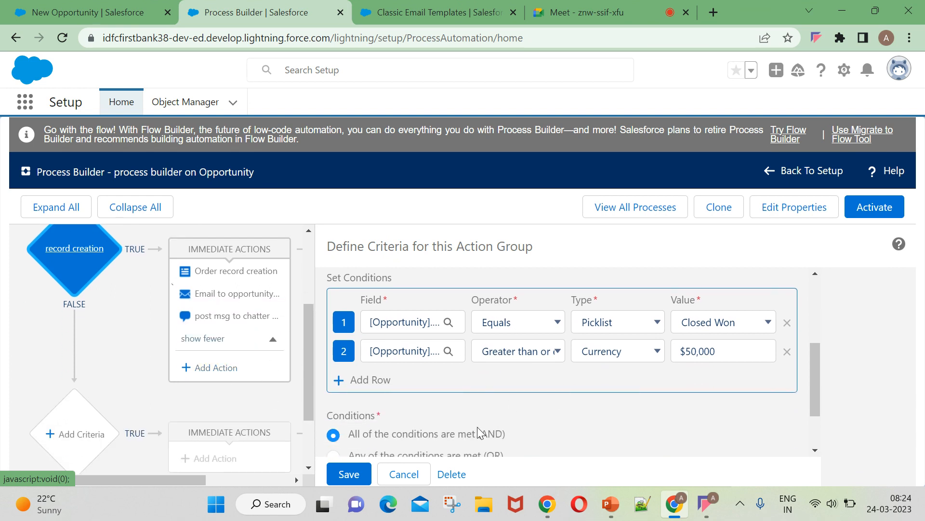
scroll(88, 336, "up", 3)
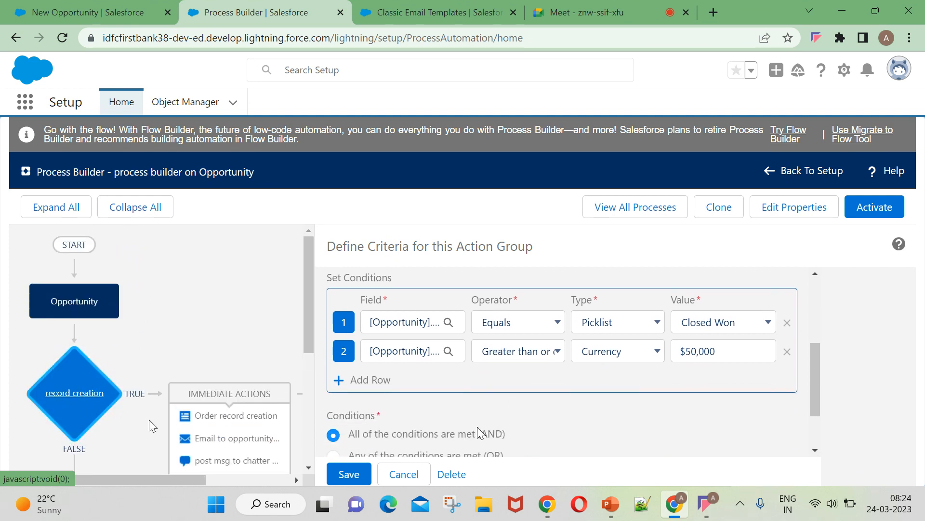
scroll(215, 403, "down", 2)
left_click(227, 439)
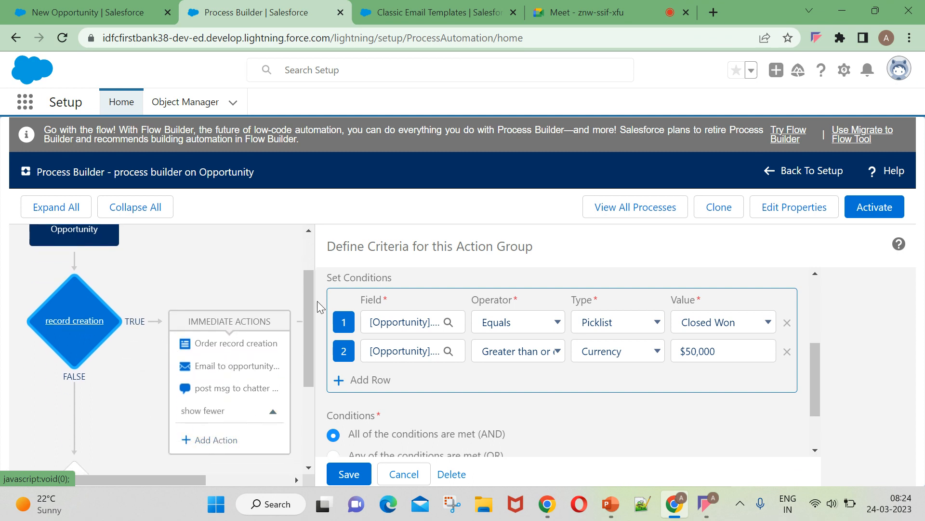
double_click(131, 321)
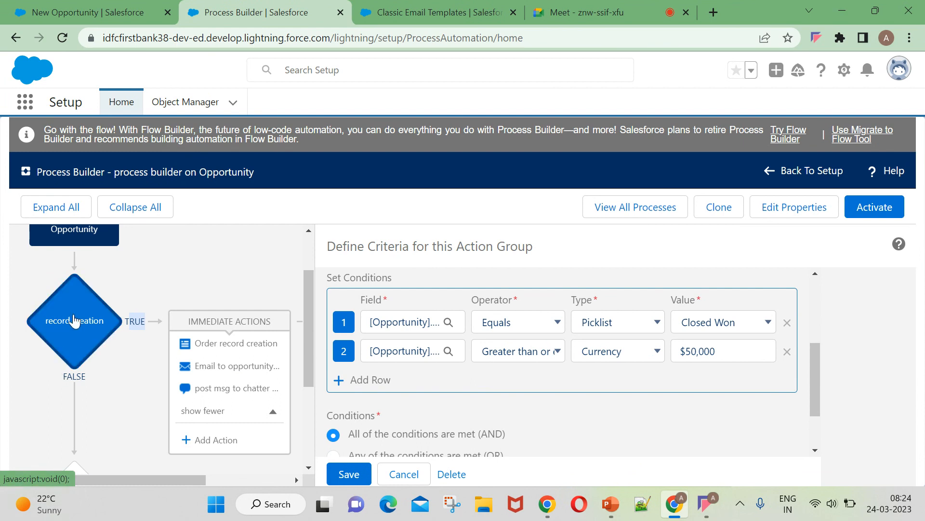
scroll(74, 321, "down", 2)
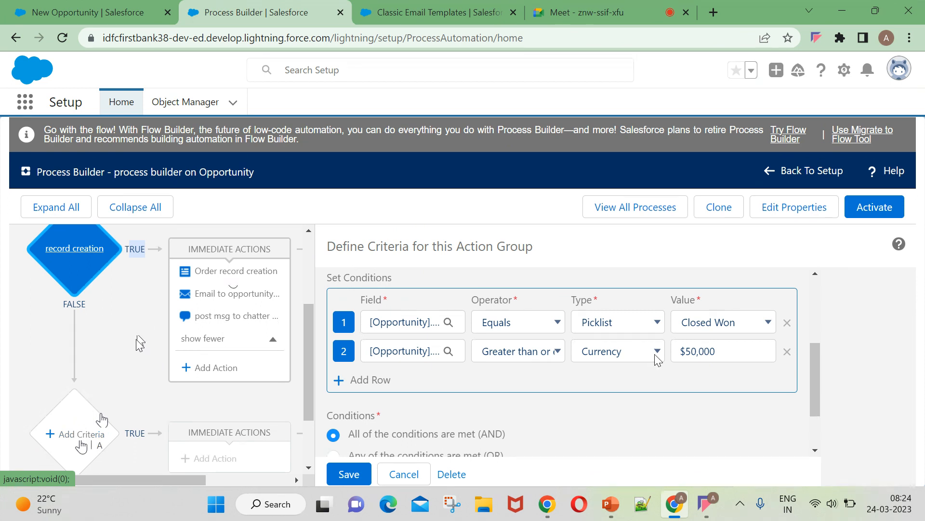
scroll(136, 339, "down", 2)
Add criteria to the empty second node with the first condition Stage equals Closed Lost.
left_click(75, 379)
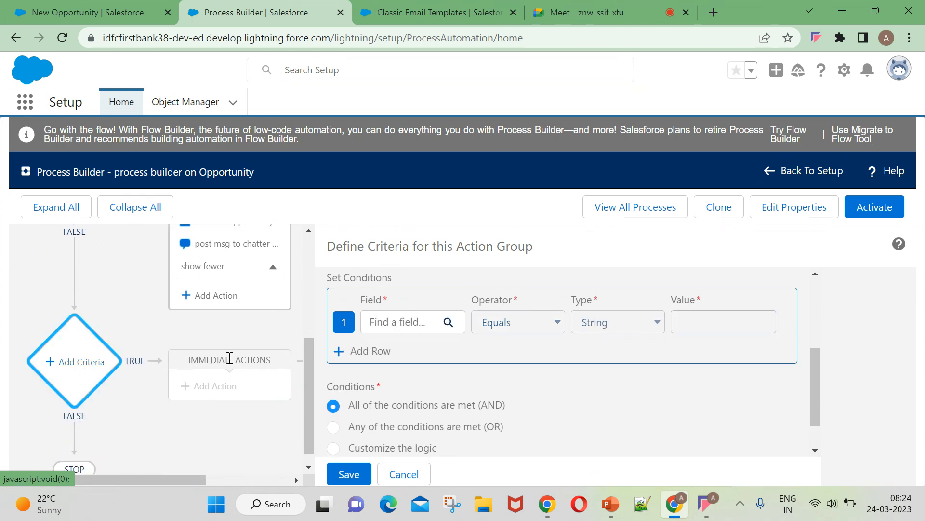
left_click(449, 323)
left_click(445, 305)
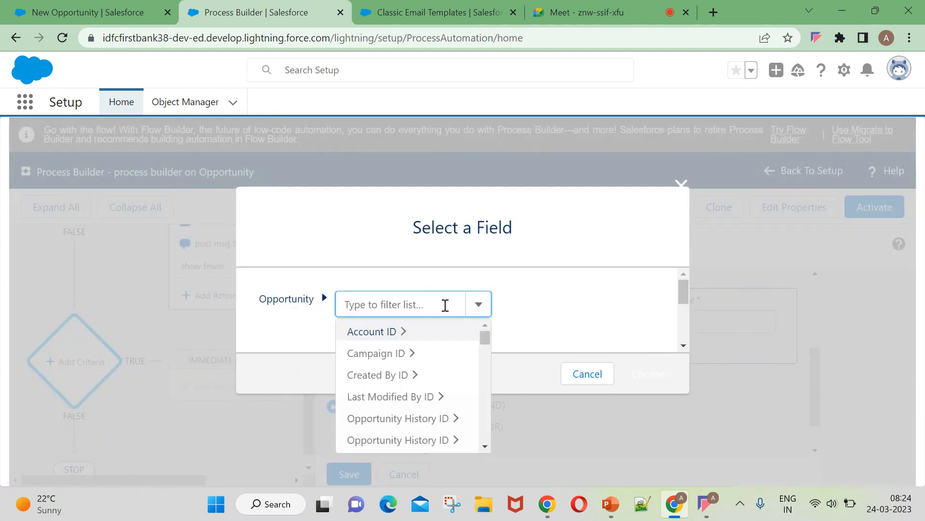
type("stage")
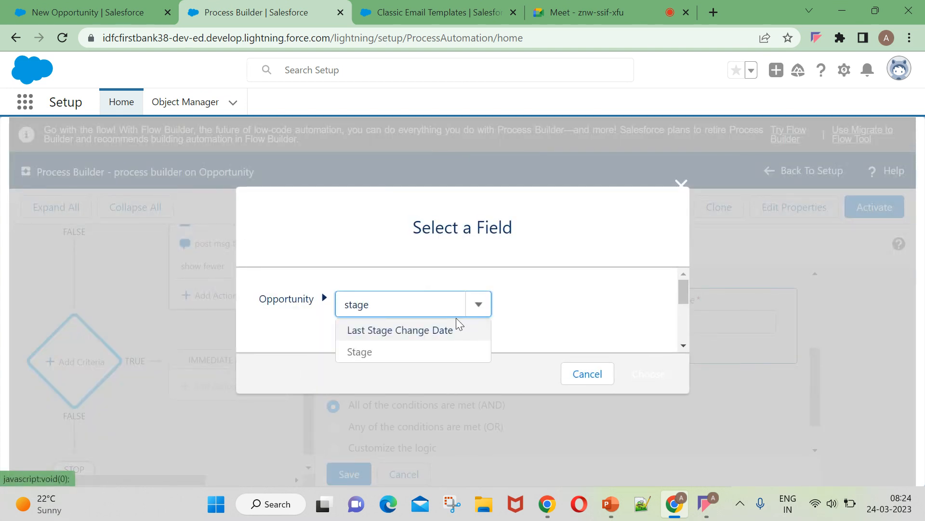
left_click(403, 354)
left_click(651, 373)
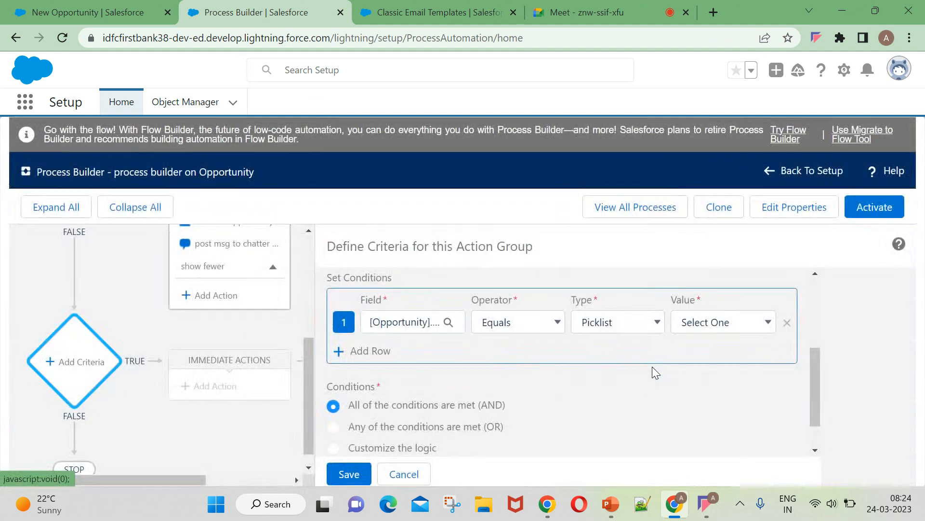
scroll(559, 288, "down", 1)
scroll(624, 292, "up", 2)
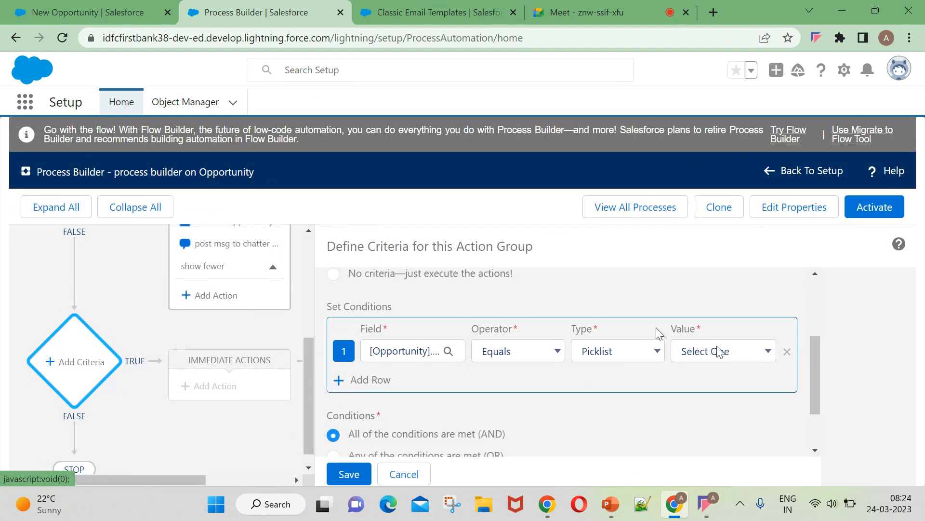
left_click(698, 350)
key("Down")
key("Down")
key("Down")
key("Down")
key("Down")
key("Down")
key("Down")
key("Down")
key("Down")
key("Down")
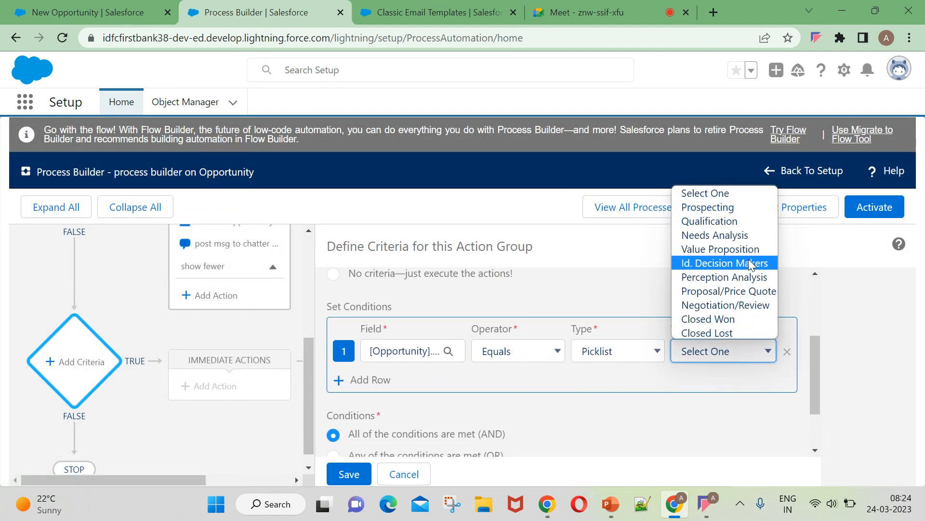
key("Return")
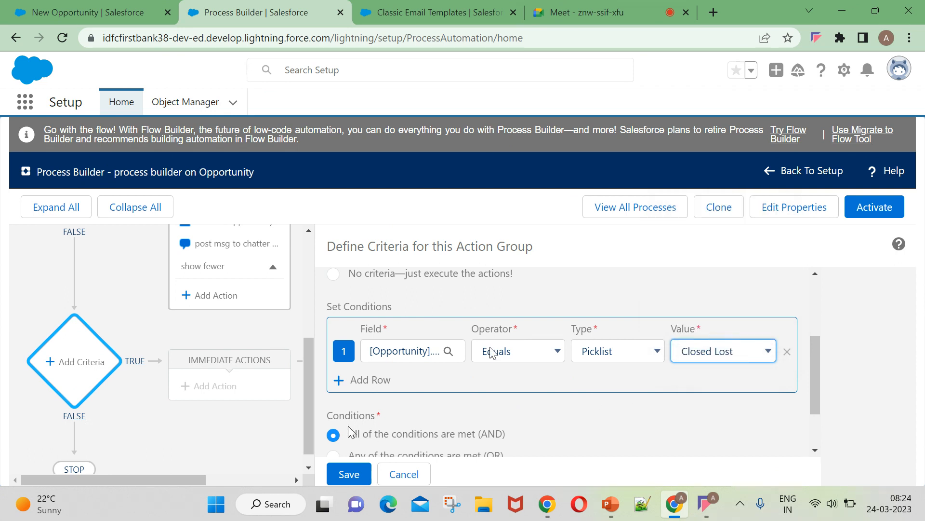
Add a second condition row on the Opportunity Amount field.
left_click(370, 380)
left_click(430, 381)
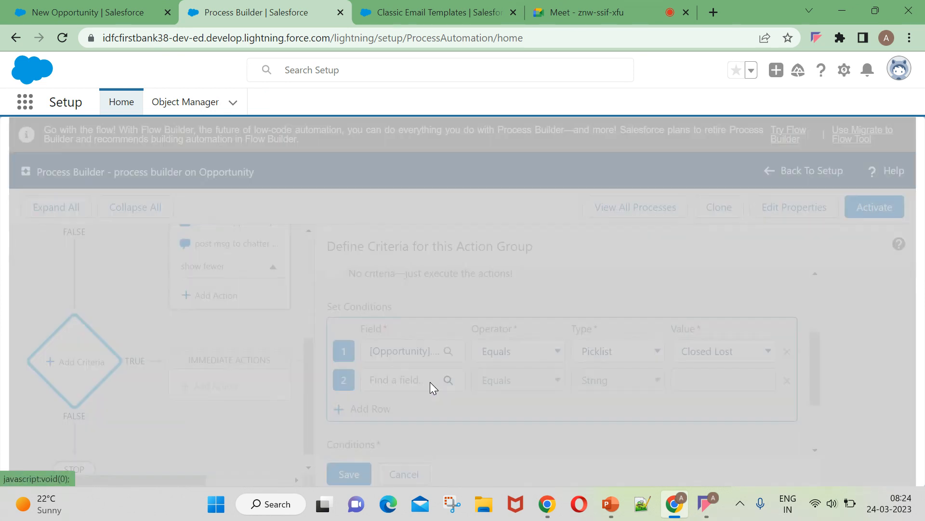
type("amou")
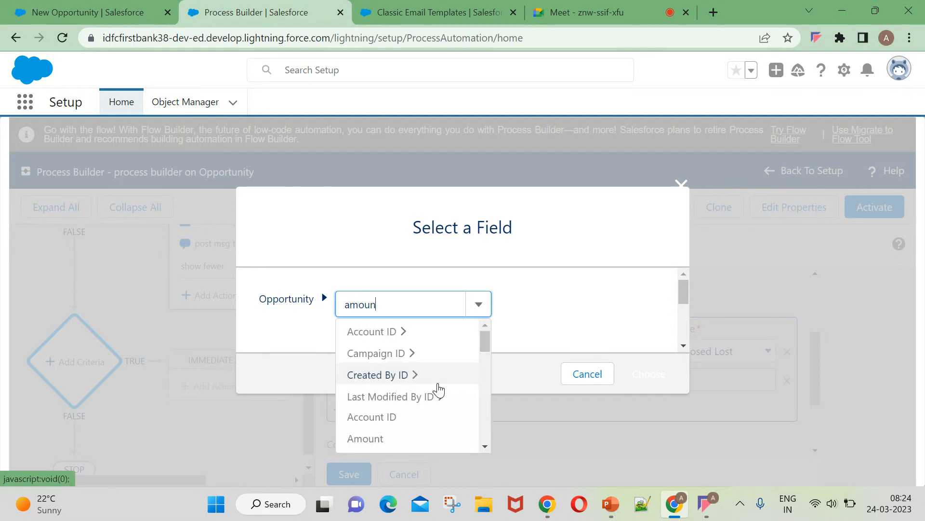
type("n")
left_click(364, 334)
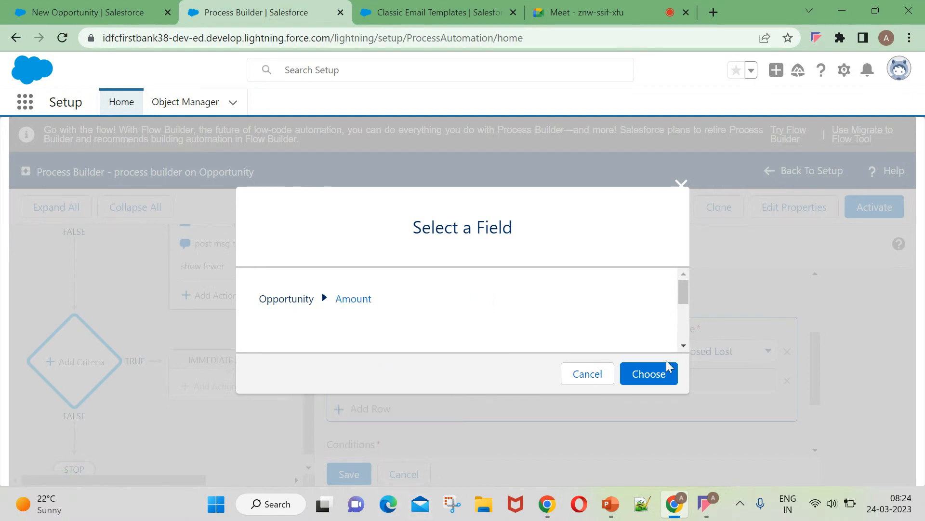
left_click(646, 372)
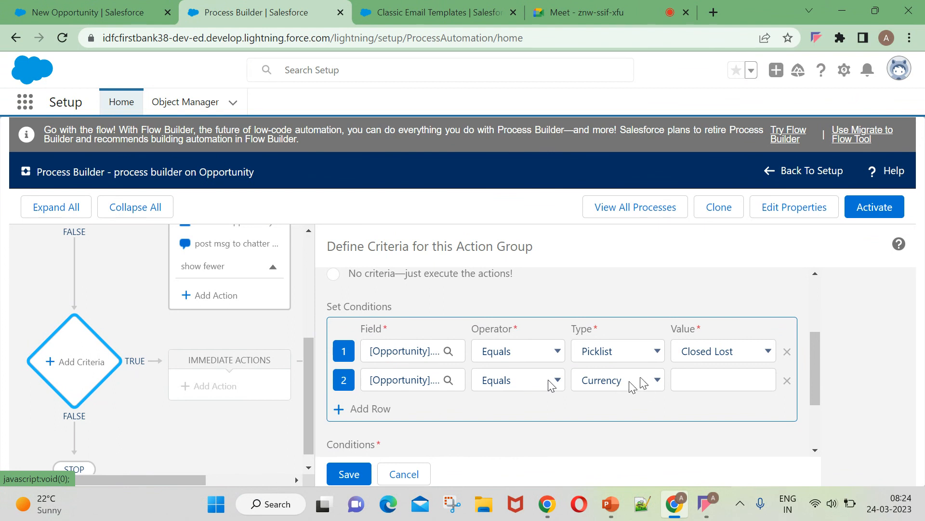
left_click(674, 380)
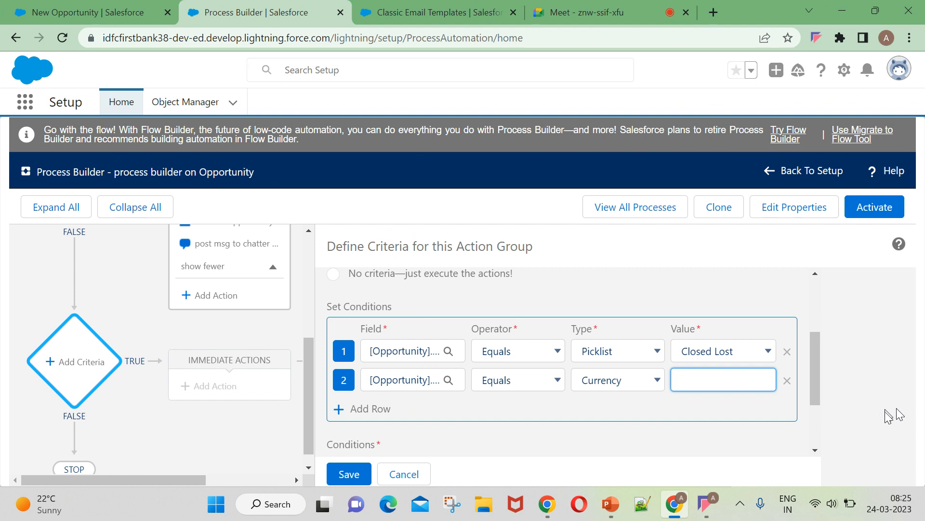
Make condition two Amount less than or equal to a $30,000 currency value.
left_click(550, 379)
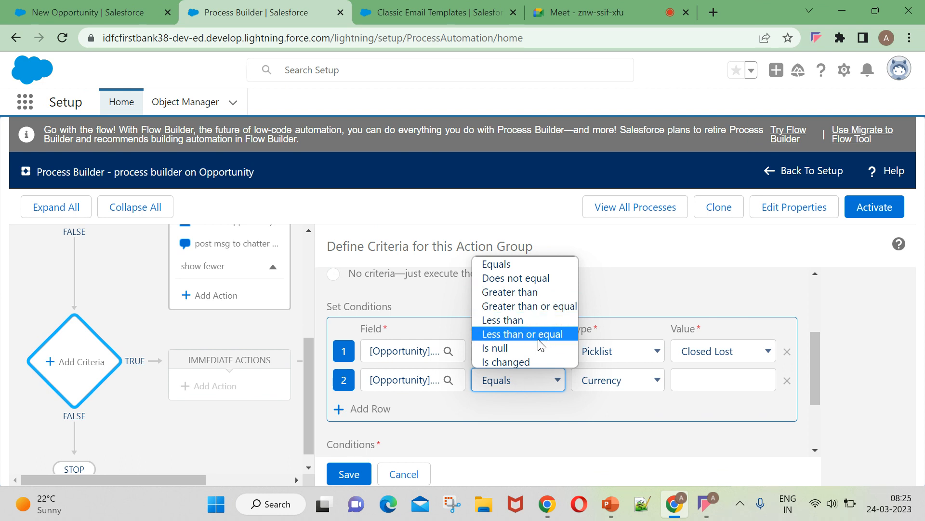
left_click(534, 321)
left_click(610, 388)
left_click(673, 379)
type("5")
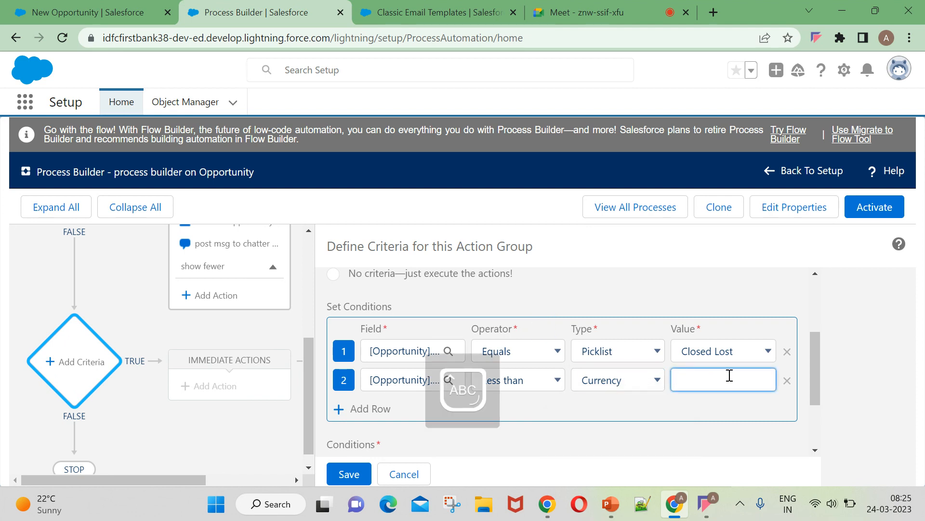
type("0000")
key("Caps_Lock")
left_click(662, 411)
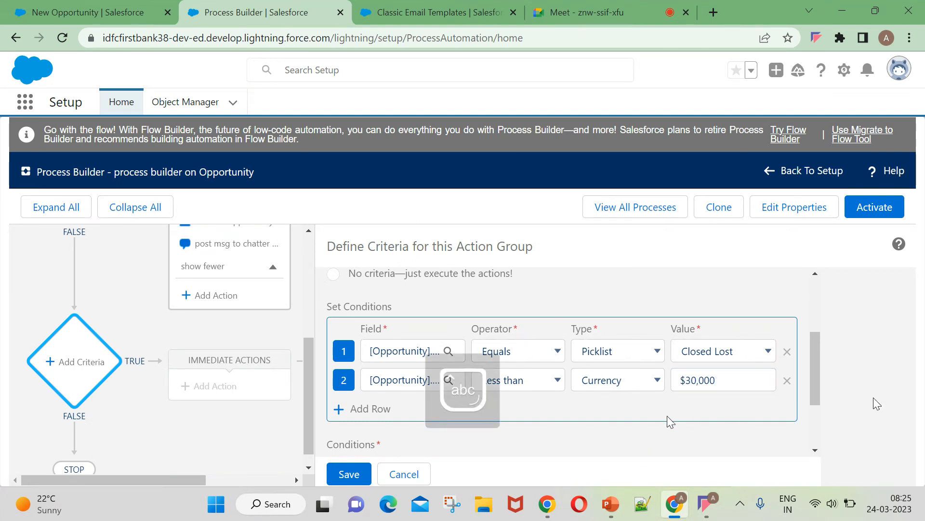
scroll(660, 415, "down", 1)
left_click(535, 312)
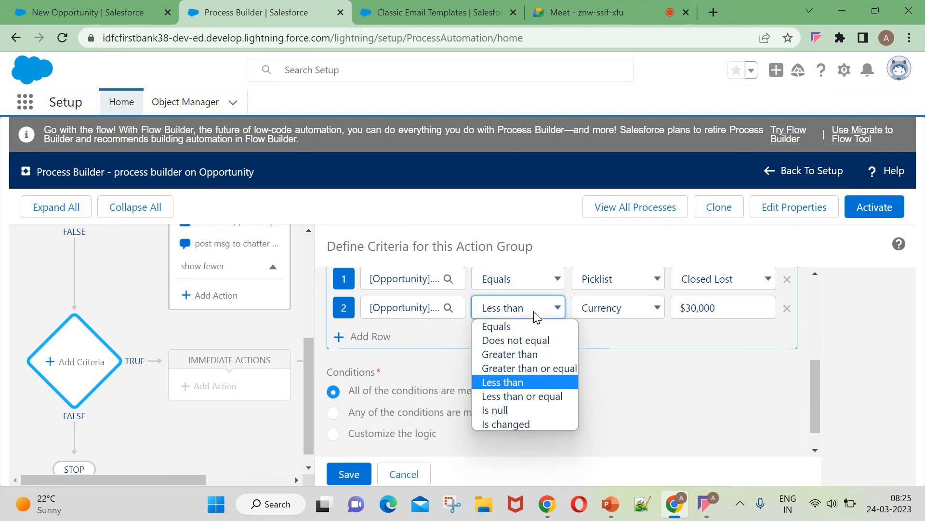
left_click(522, 396)
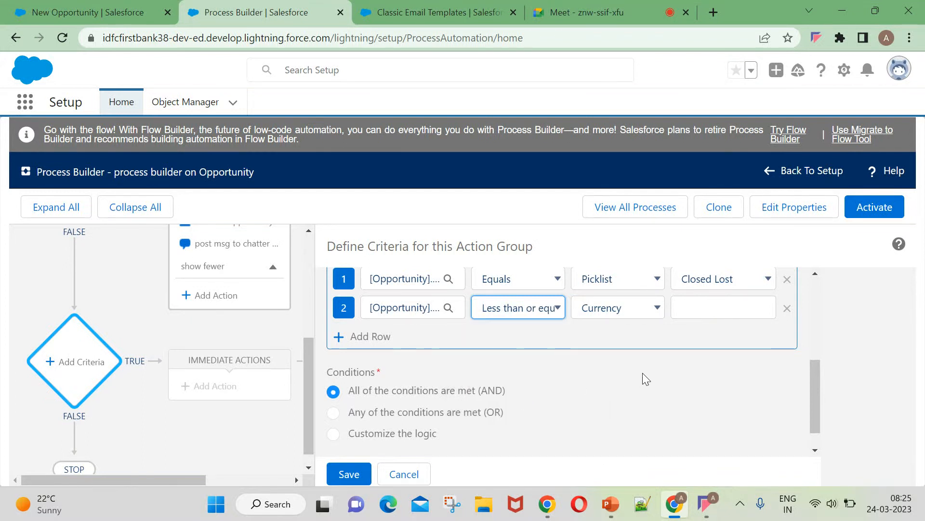
left_click(676, 313)
type("30000")
left_click(626, 344)
Choose 'Any of the conditions are met (OR)' and try saving, which flags the missing criteria name.
scroll(385, 378, "down", 1)
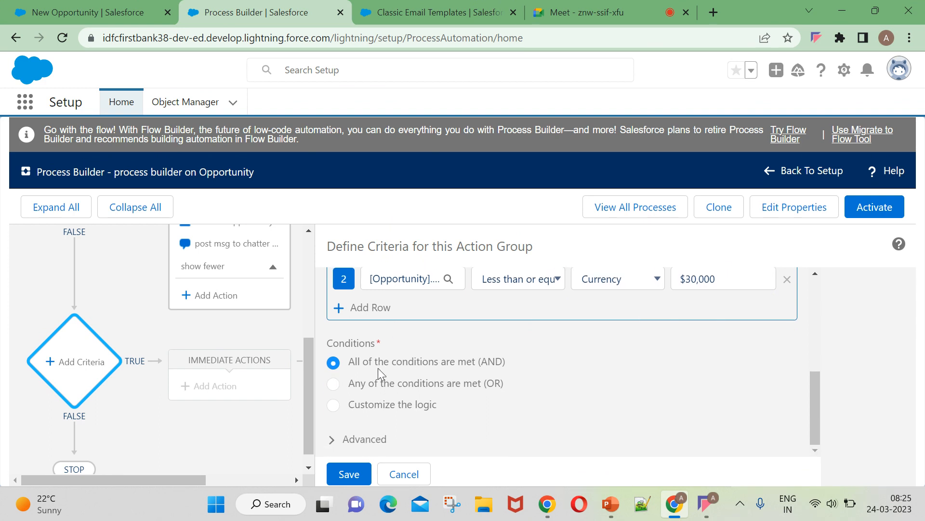
scroll(463, 359, "up", 3)
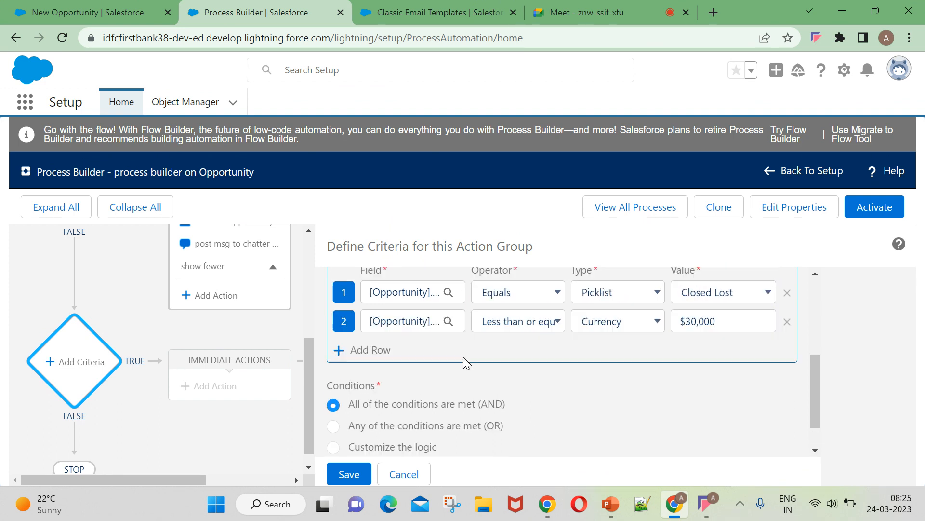
scroll(540, 405, "down", 2)
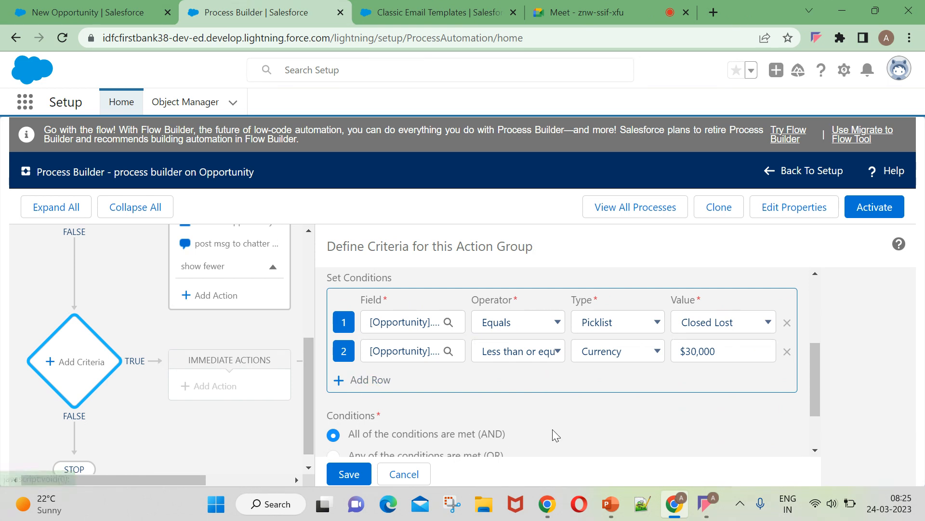
scroll(531, 434, "down", 2)
scroll(499, 404, "up", 3)
scroll(558, 377, "down", 3)
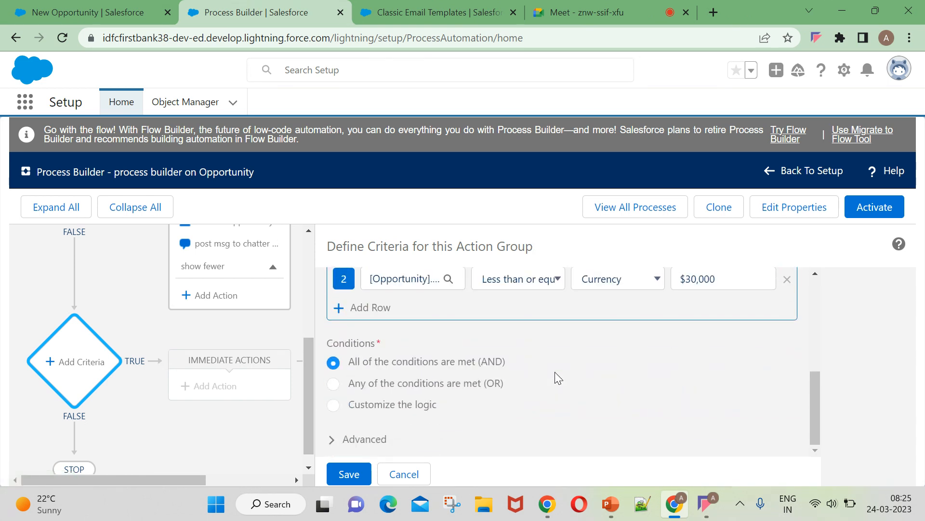
scroll(417, 386, "up", 2)
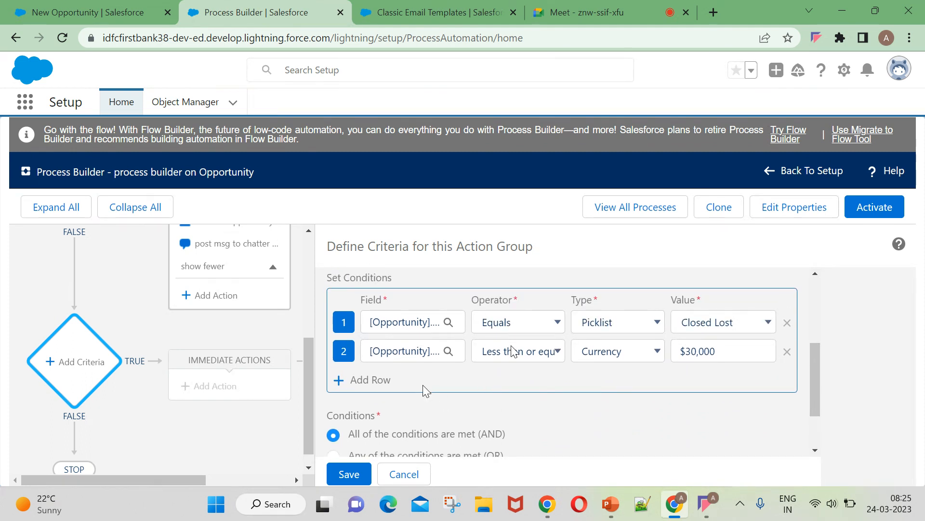
scroll(490, 371, "down", 2)
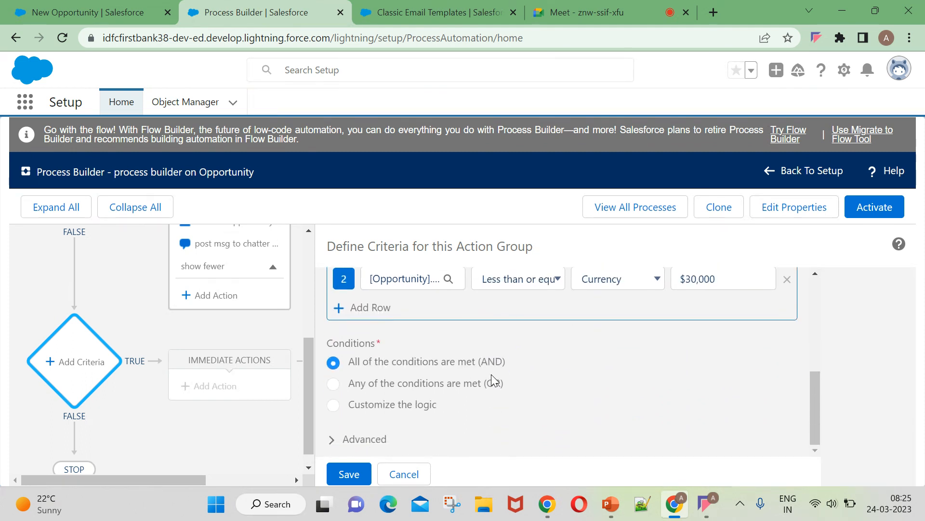
left_click(434, 383)
scroll(238, 403, "down", 1)
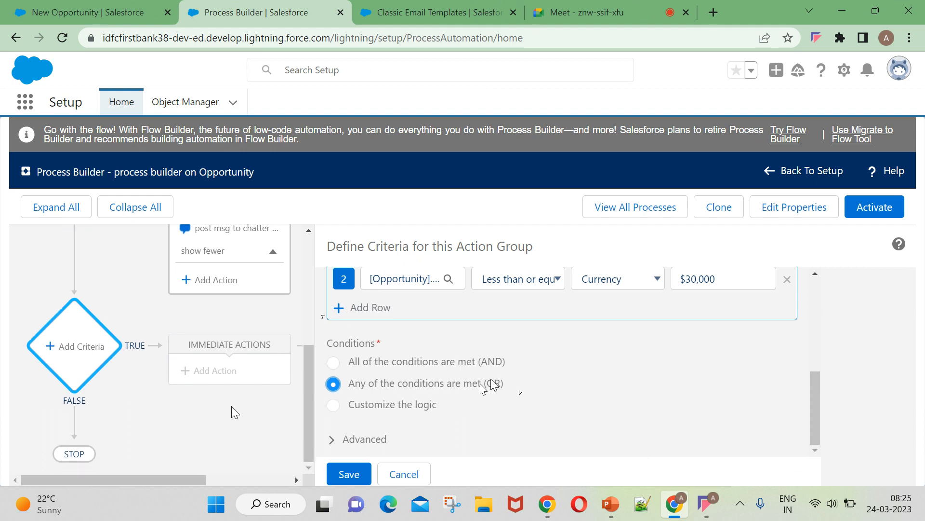
left_click(349, 474)
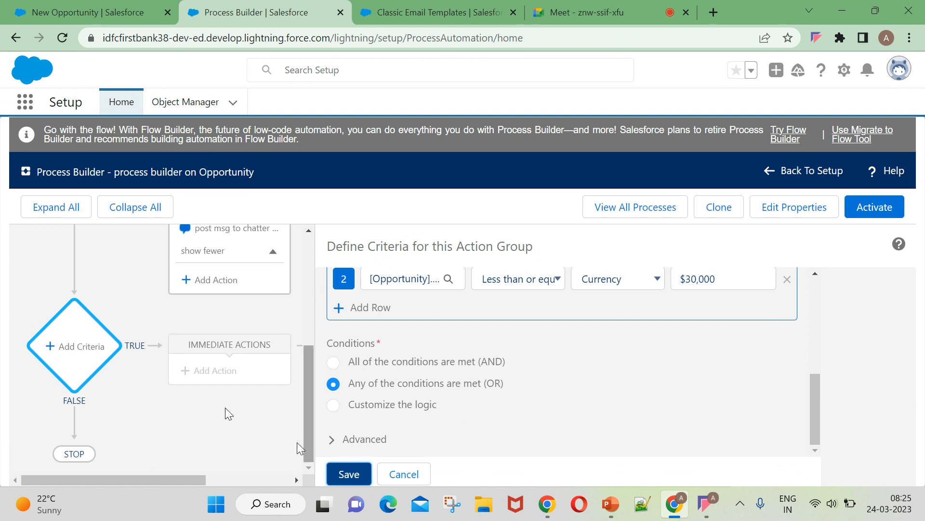
left_click(346, 474)
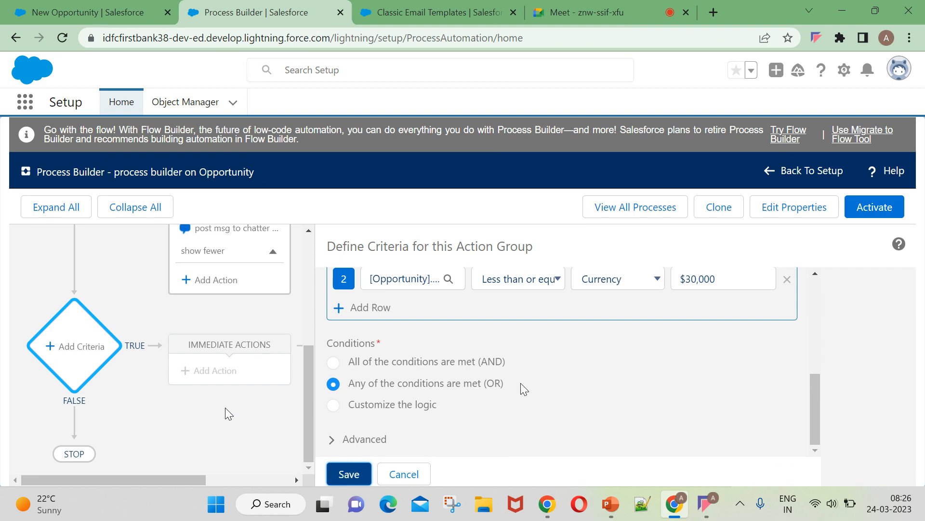
left_click(418, 314)
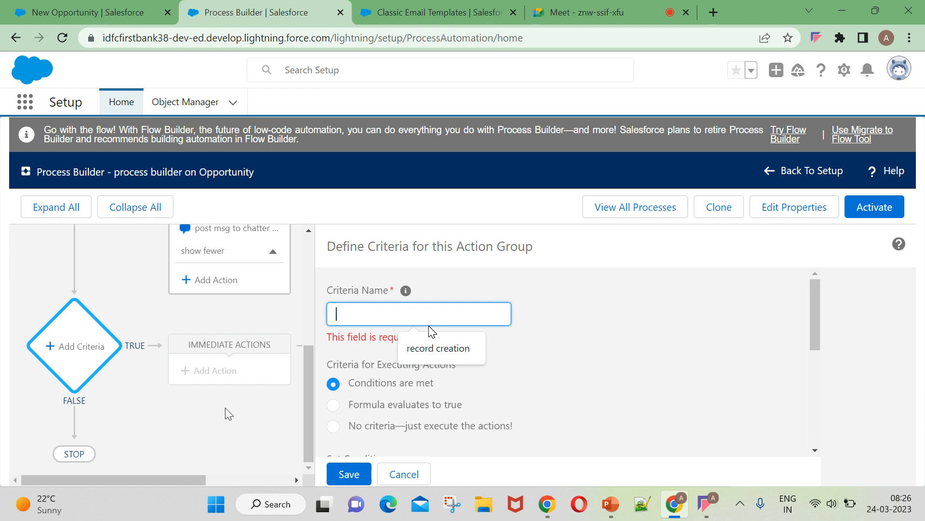
Enter 'Submitted for approval Criteria' as the criteria name.
type("Submit")
key("BackSpace")
key("BackSpace")
key("BackSpace")
key("BackSpace")
key("BackSpace")
key("BackSpace")
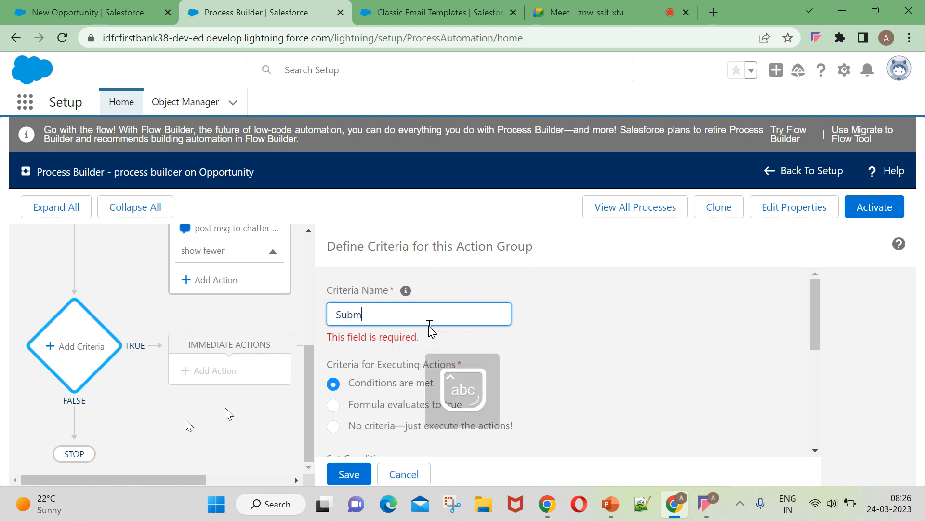
type("approval")
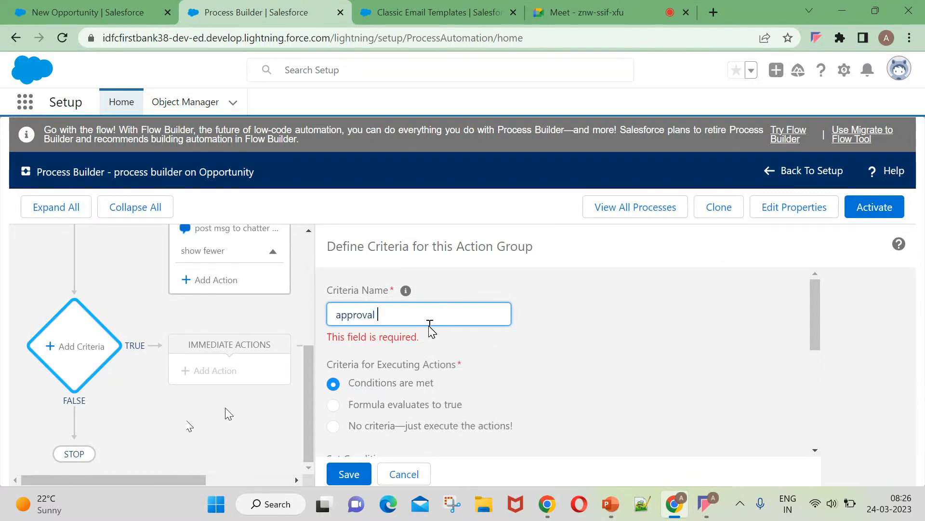
key("Caps_Lock")
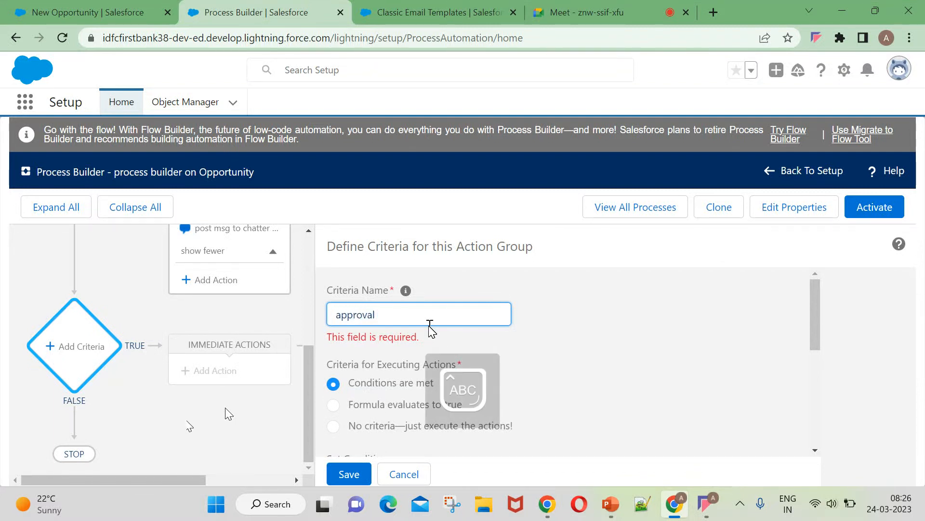
type("C")
key("Caps_Lock")
type("riteria")
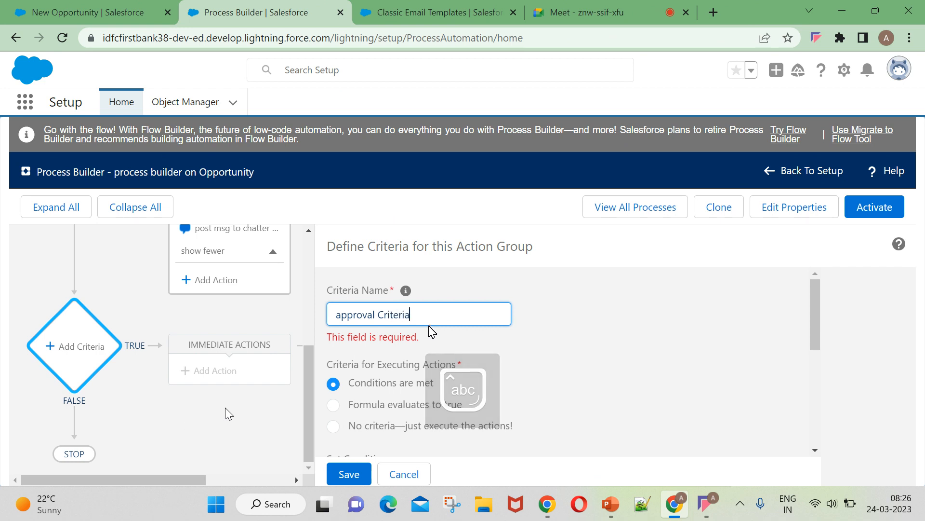
key("Left")
key("Left")
key("Left")
key("Left")
key("Left")
key("Left")
key("Left")
key("Left")
key("Left")
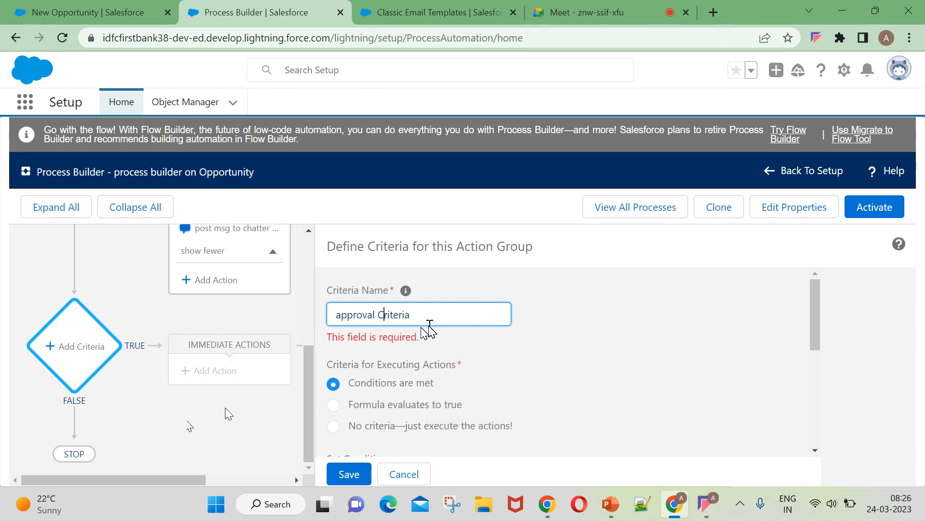
key("Home")
type("Submittes")
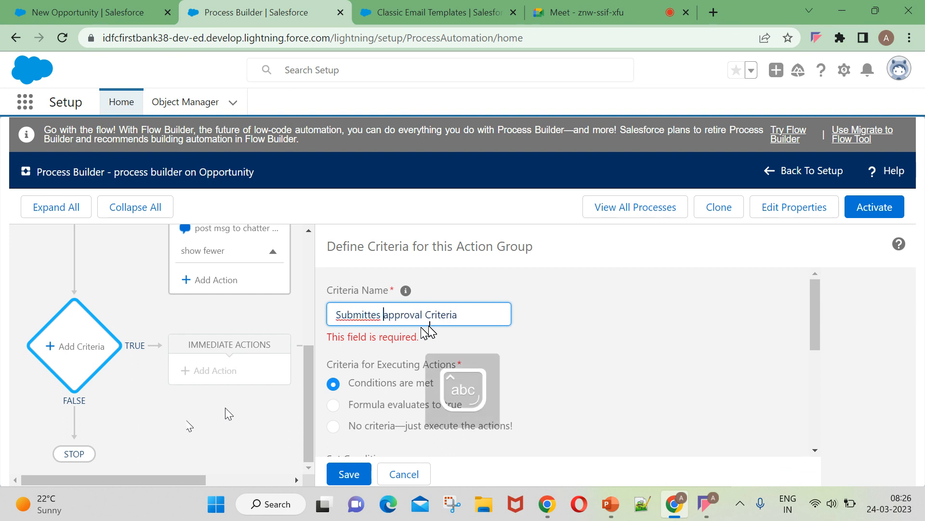
key("BackSpace")
key("BackSpace")
type("d ")
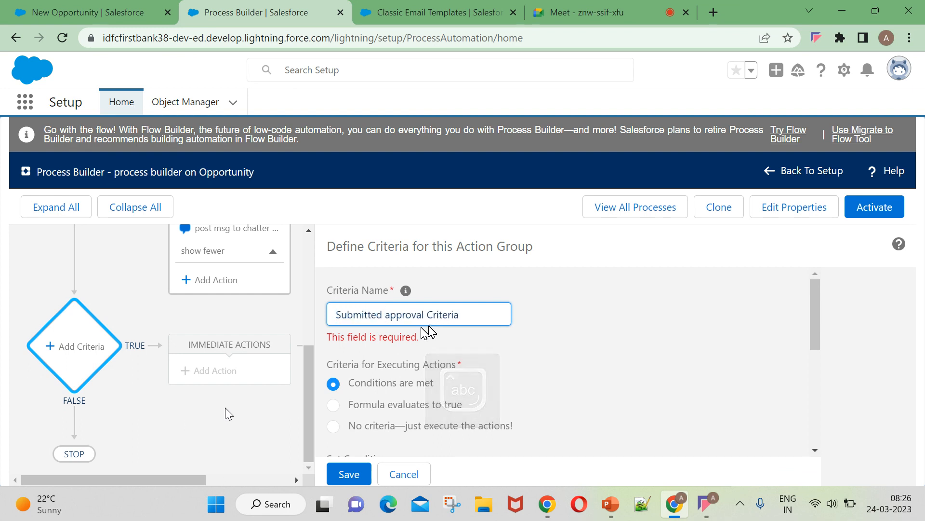
type("for")
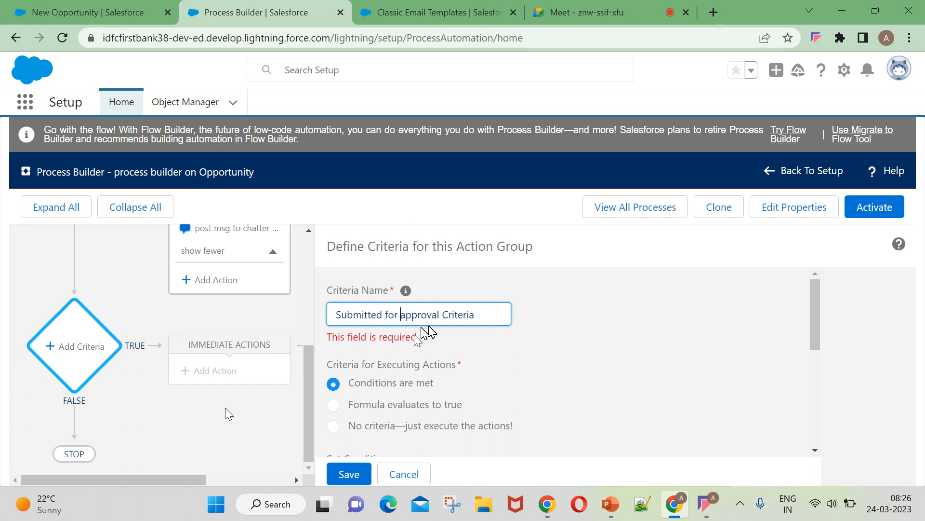
Save the newly named criteria.
left_click(511, 357)
scroll(514, 362, "down", 5)
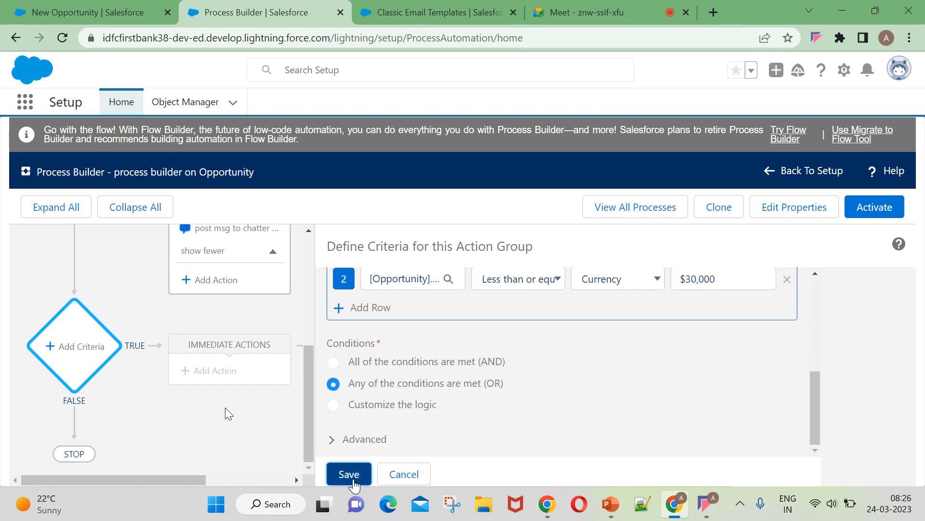
left_click(349, 474)
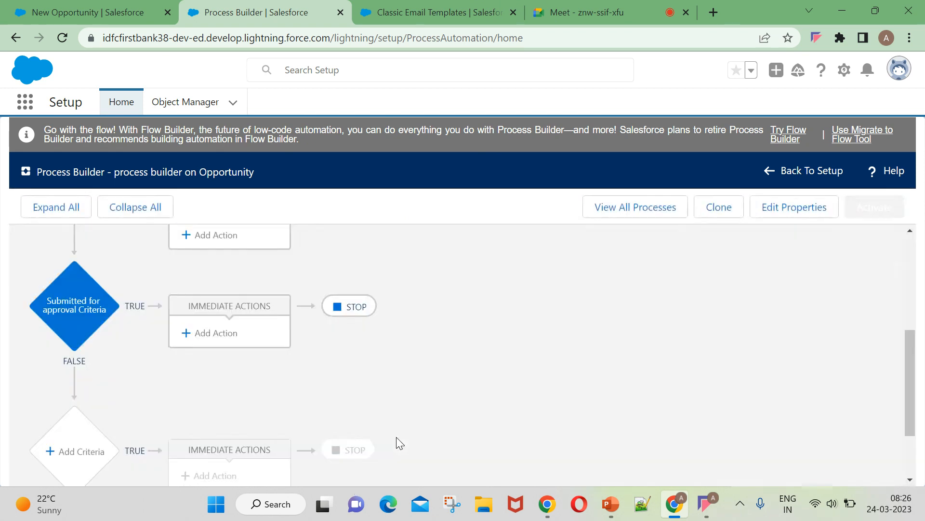
Scroll to the Submitted for approval criteria node and add an immediate action to it.
scroll(187, 398, "down", 2)
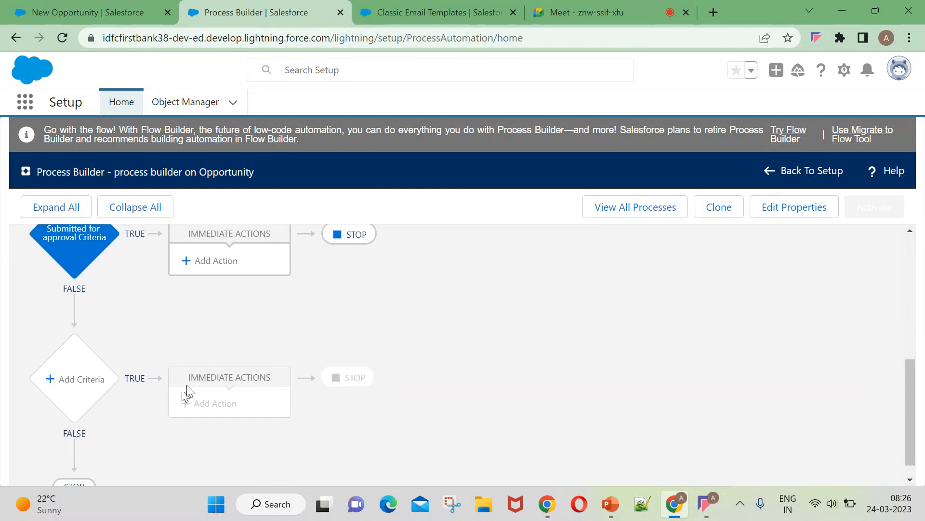
scroll(187, 385, "up", 3)
scroll(121, 378, "down", 1)
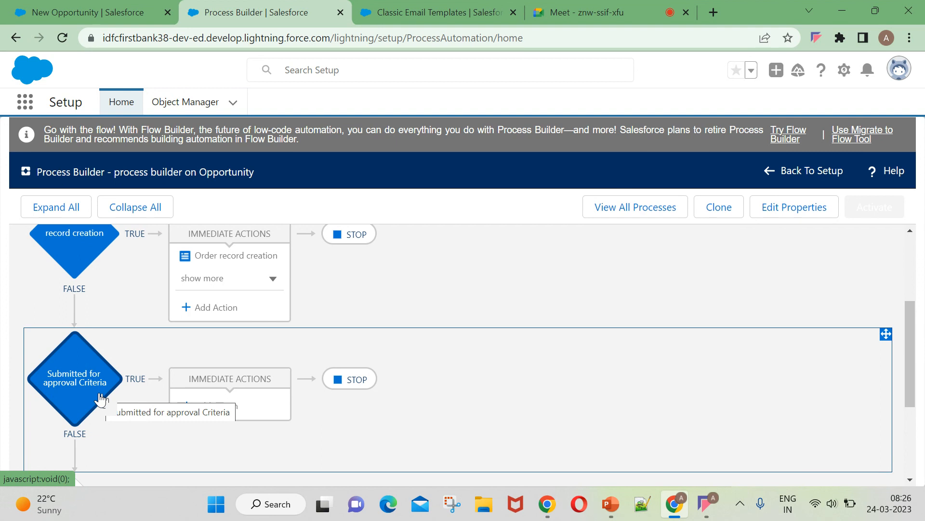
scroll(100, 398, "up", 2)
scroll(89, 385, "down", 2)
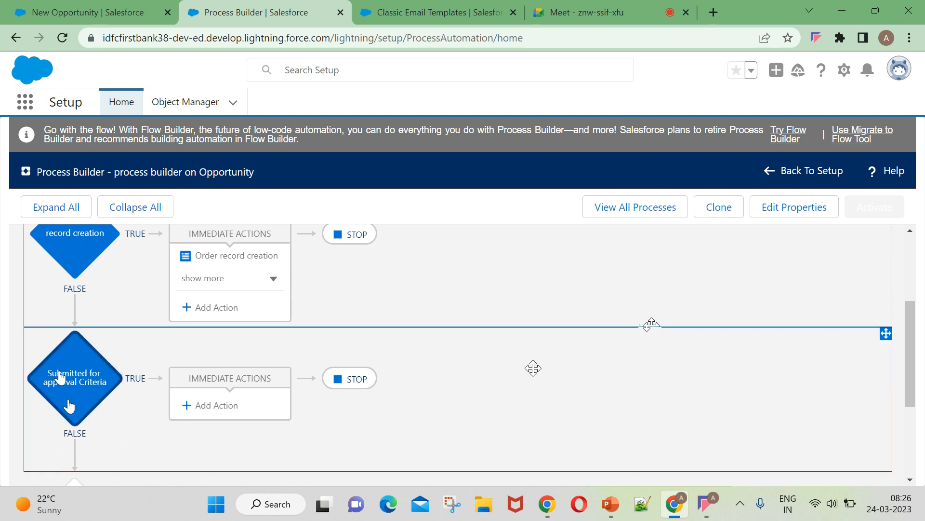
scroll(233, 433, "down", 2)
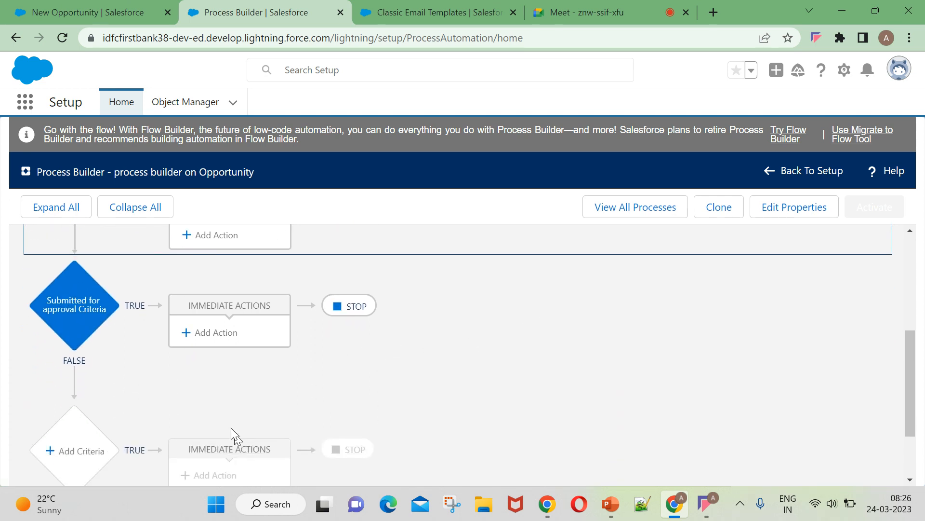
left_click(211, 336)
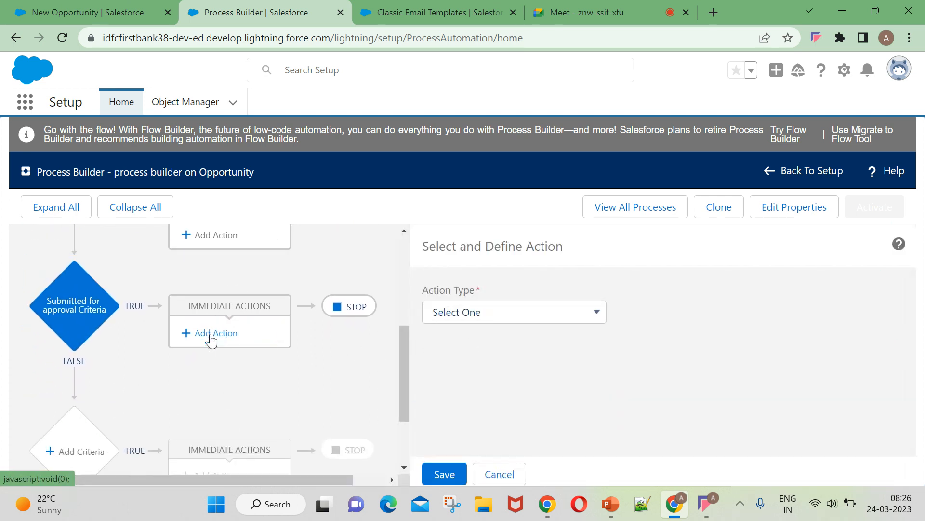
Show the Action Type options for the new action on the Submitted for approval branch.
left_click(475, 313)
left_click(340, 246)
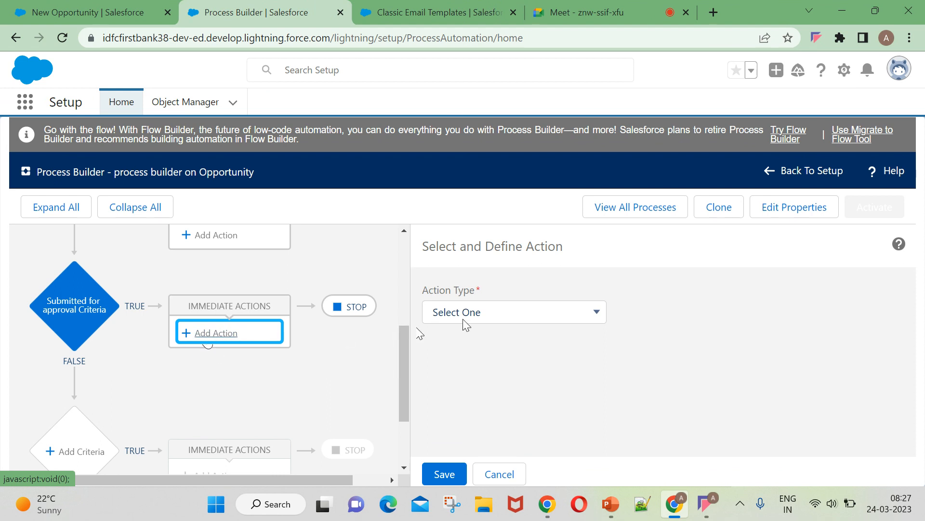
left_click(481, 318)
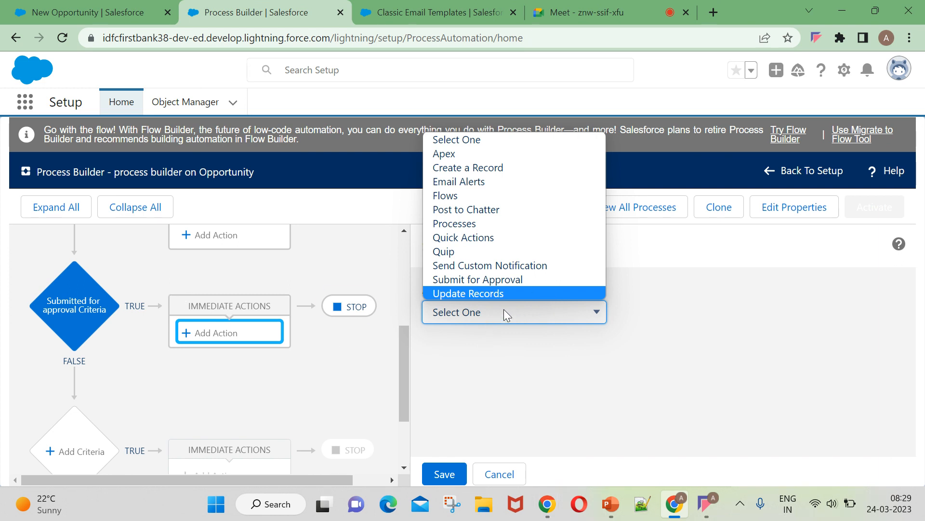
Make the action Submit for Approval with a specific approval process, skipping entry criteria.
left_click(444, 281)
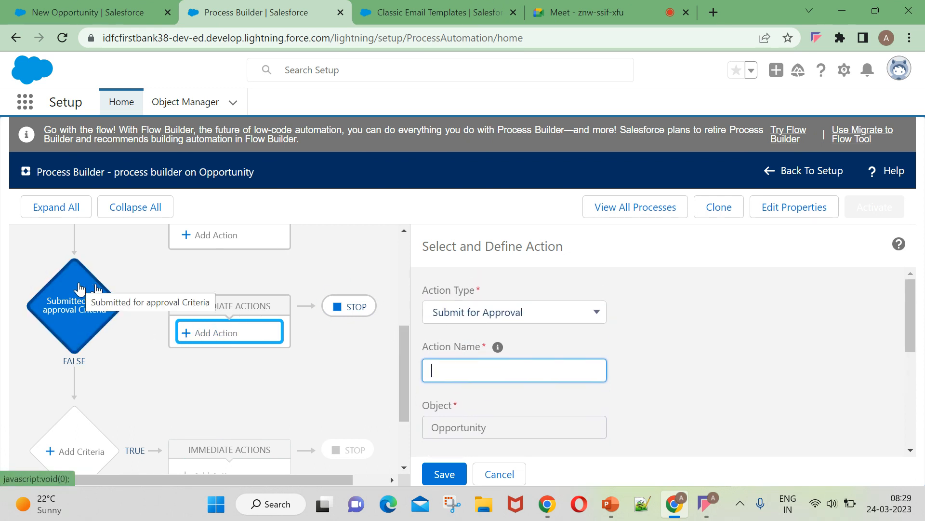
scroll(490, 382, "down", 2)
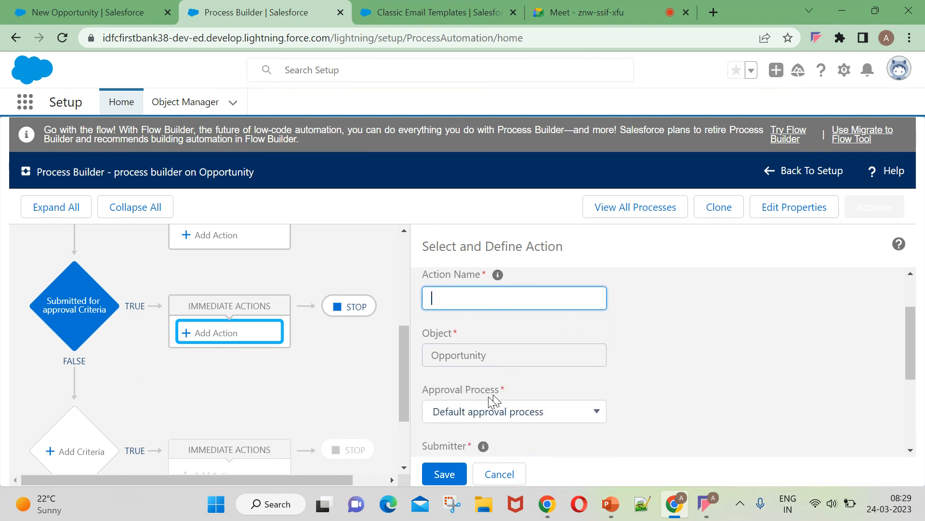
scroll(492, 399, "down", 2)
left_click(550, 342)
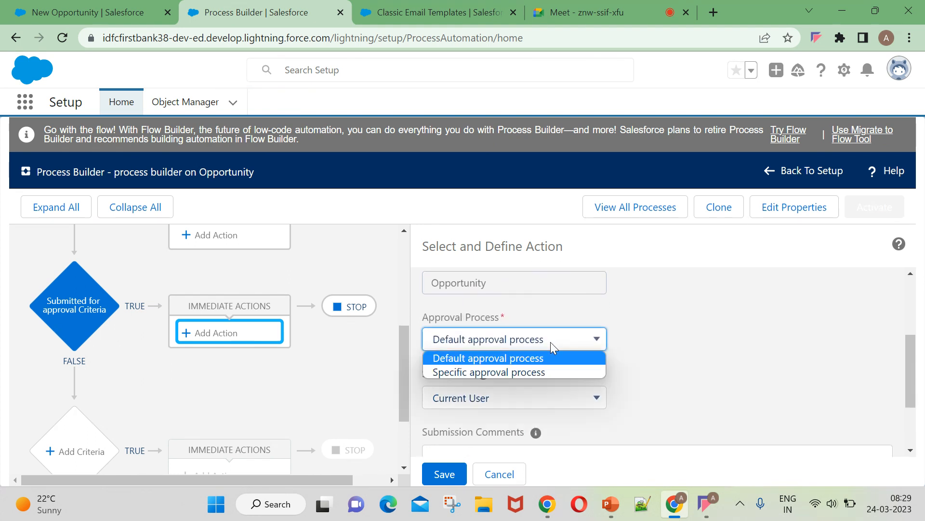
left_click(529, 371)
left_click(662, 332)
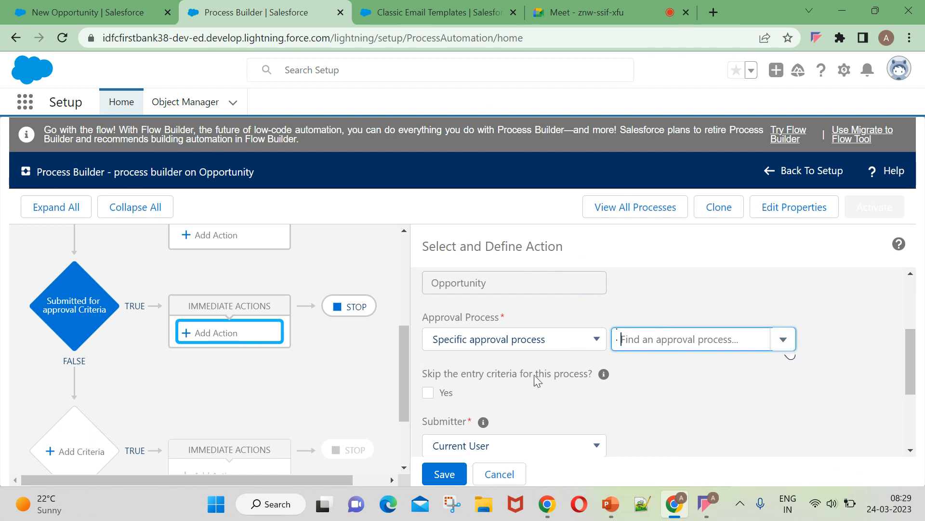
left_click(552, 346)
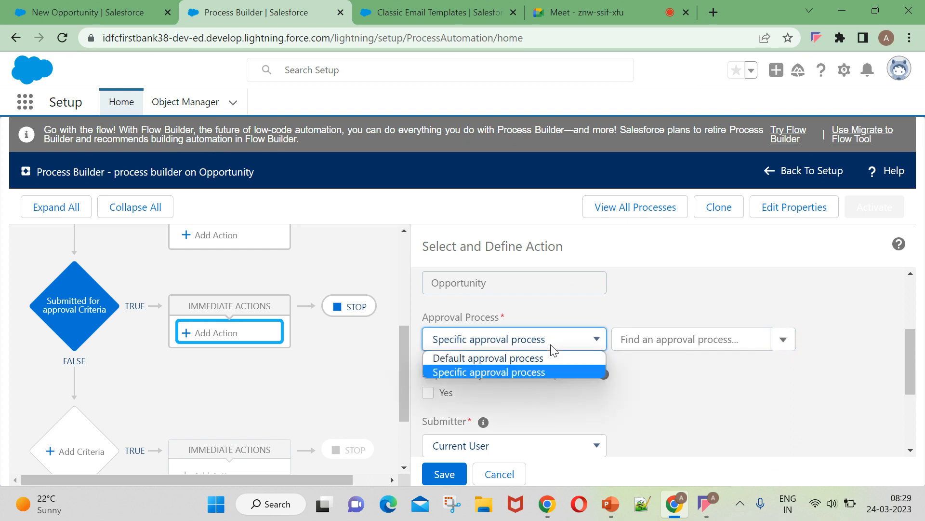
left_click(476, 374)
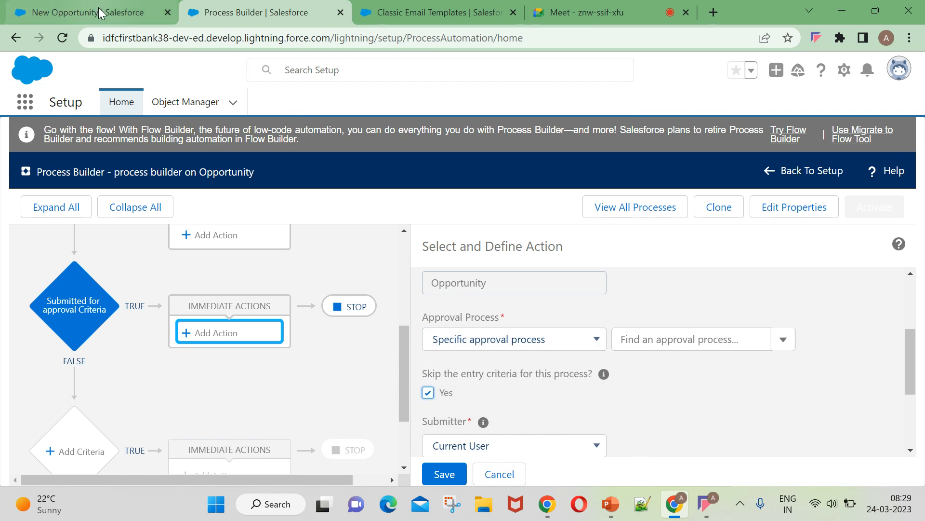
left_click(91, 12)
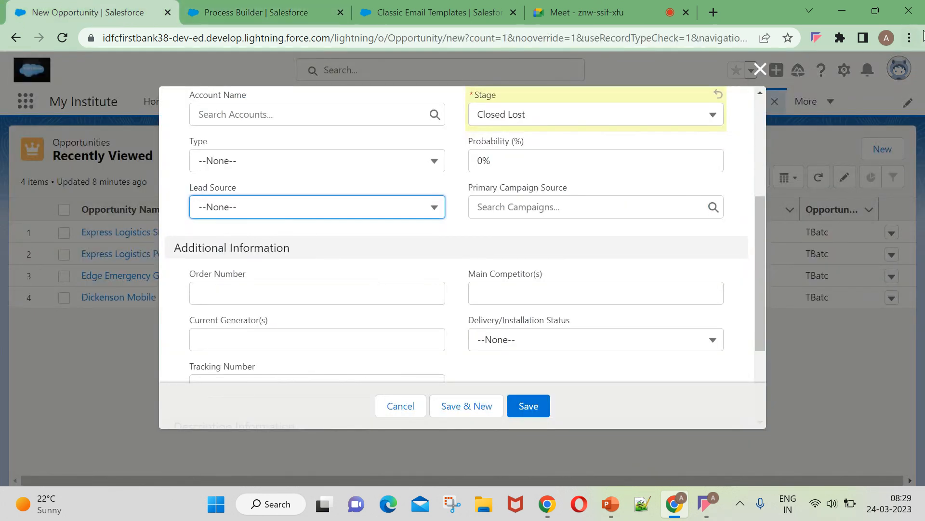
Open Setup Home in a new browser tab from the gear menu and switch to it.
left_click(761, 70)
left_click(844, 70)
left_click(792, 125)
left_click(363, 14)
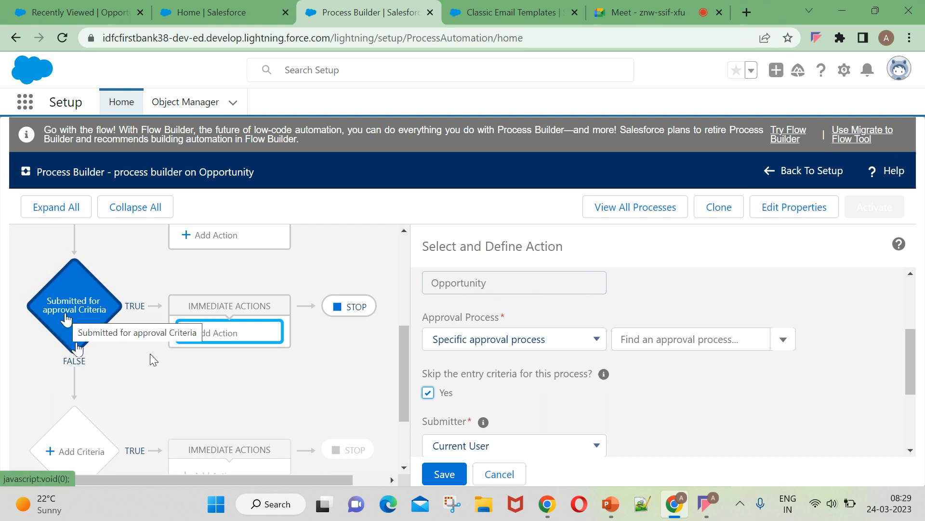
left_click(675, 336)
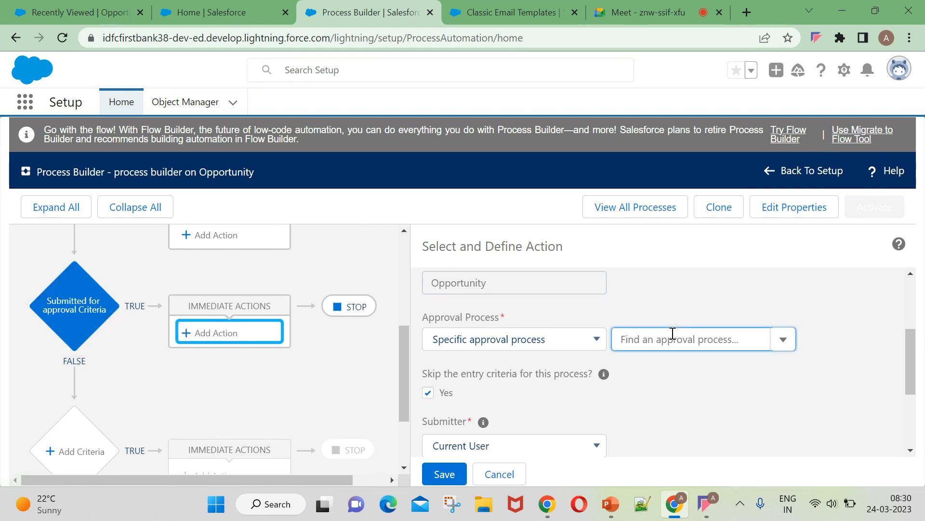
left_click(190, 18)
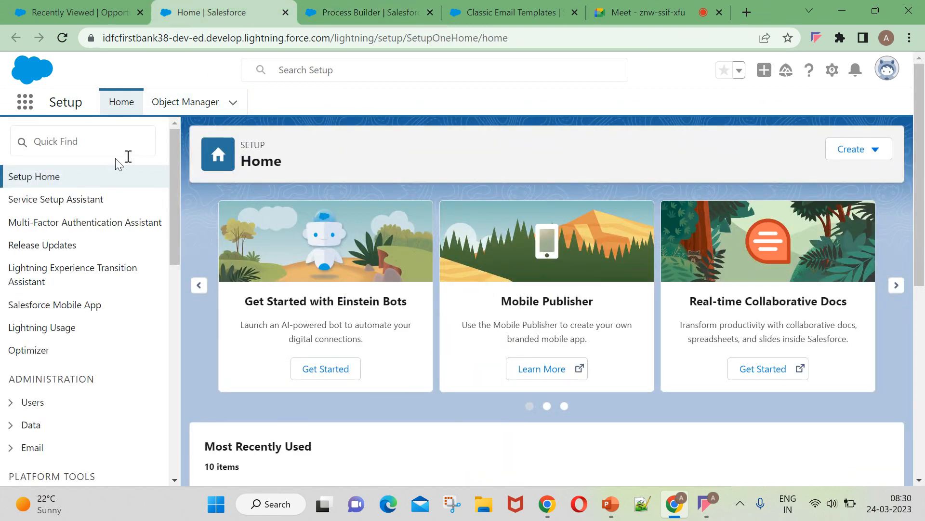
Find 'approval' in Quick Find and launch the Standard Setup Wizard for a Leave Request process.
left_click(104, 141)
type("approval")
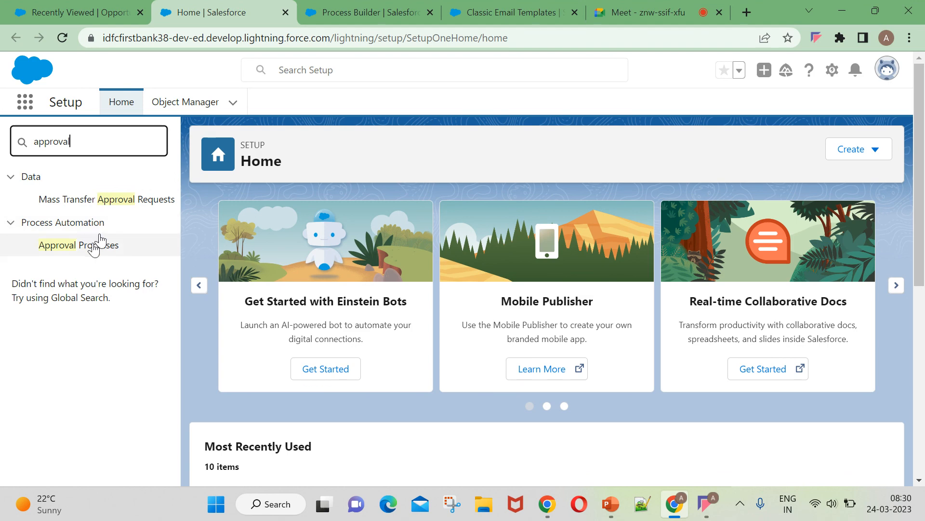
left_click(93, 246)
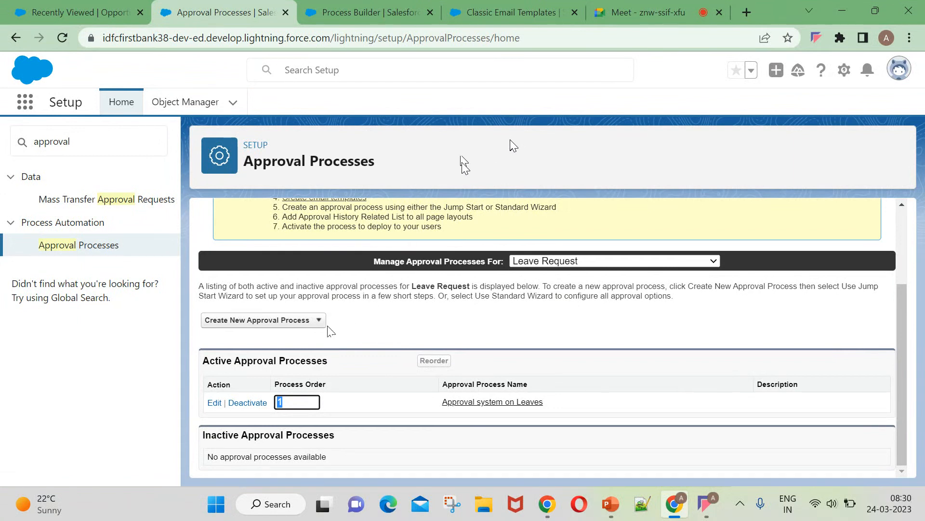
left_click(393, 350)
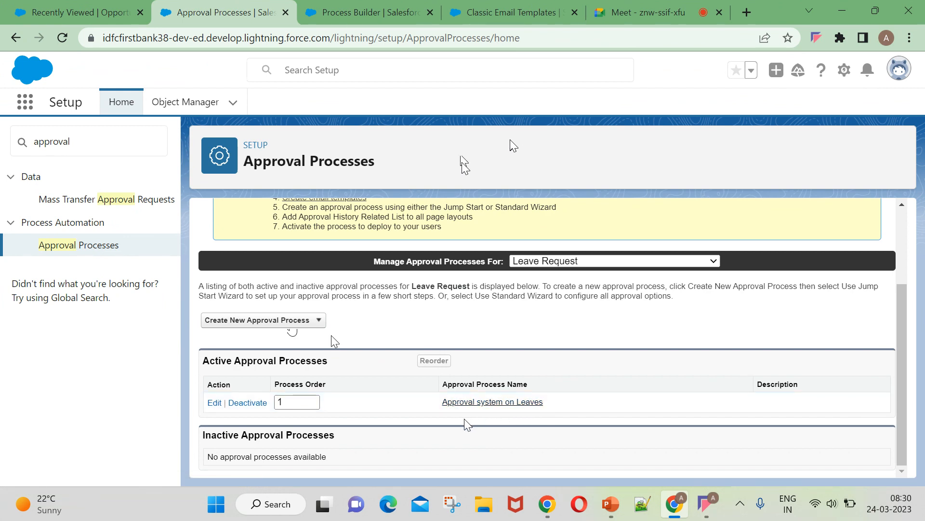
left_click(256, 321)
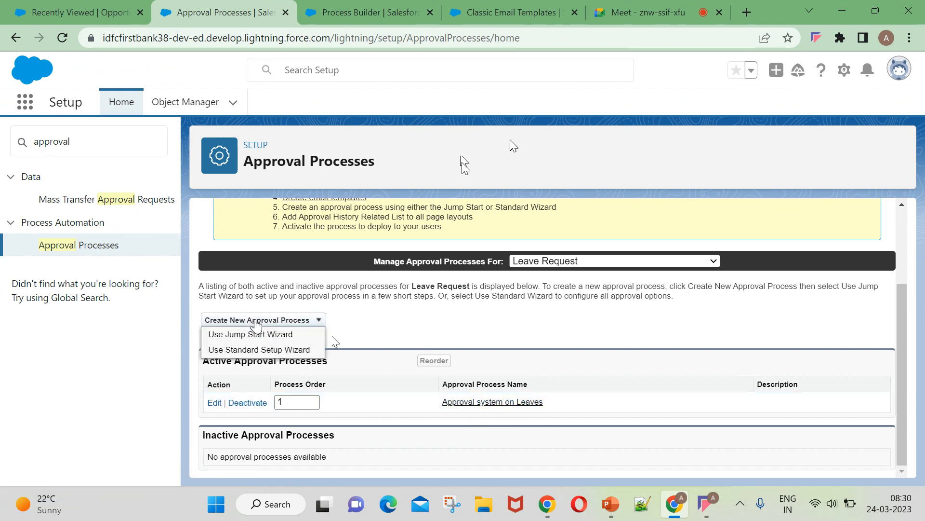
left_click(256, 349)
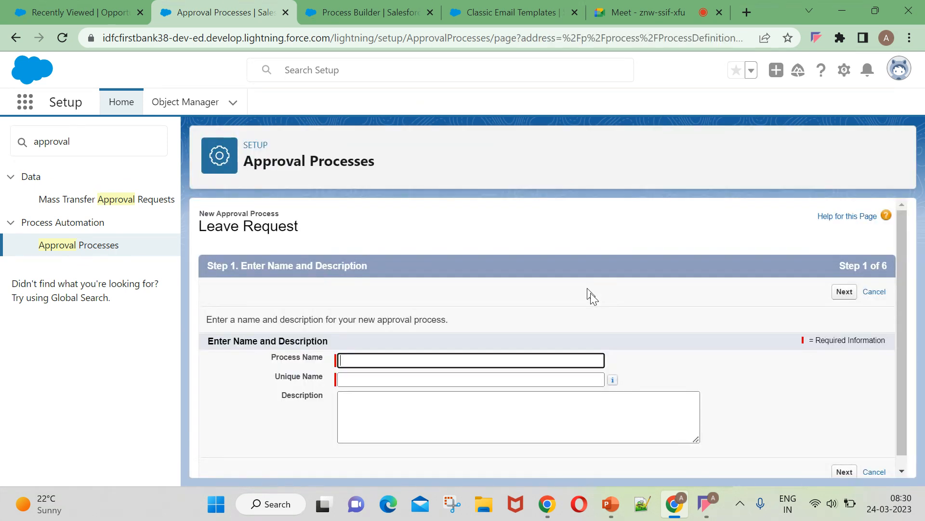
Enter 'Demo Approval Process on Opportunity' as the process name and auto-fill the unique name.
left_click(368, 360)
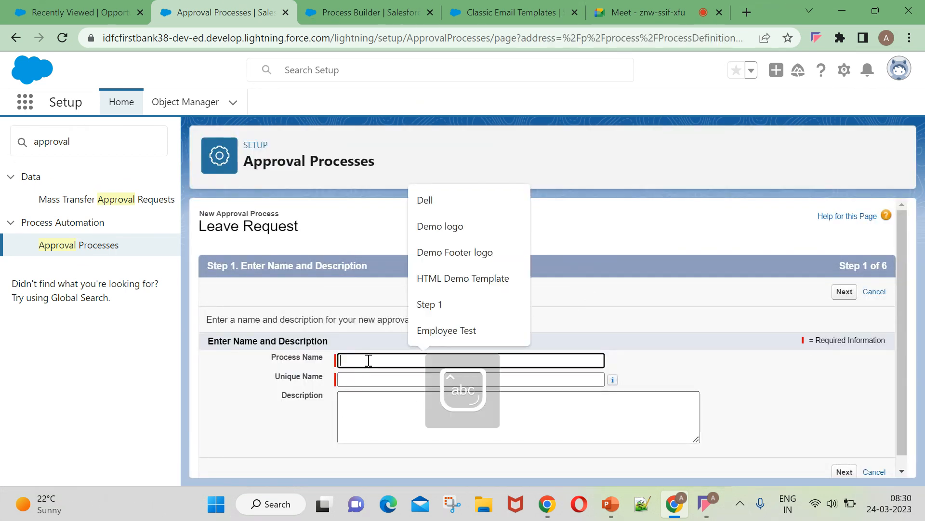
type("Demo A")
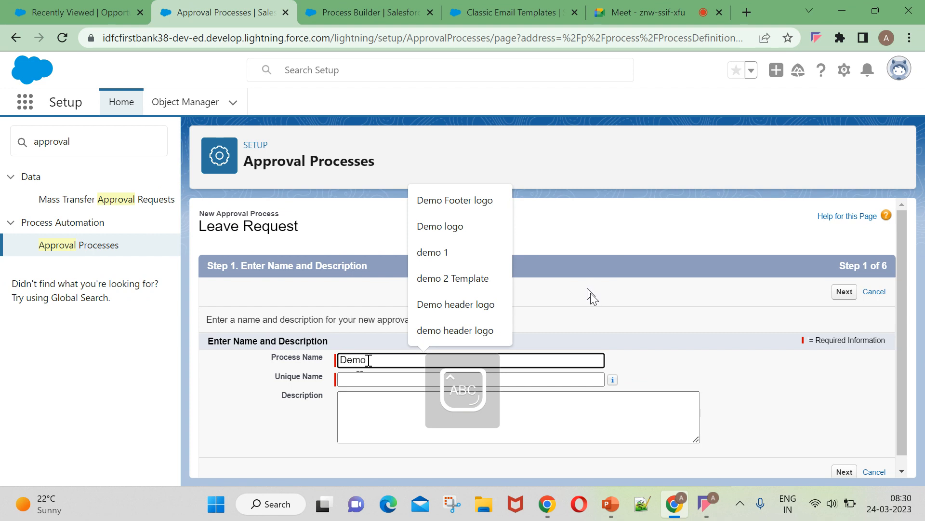
key("Caps_Lock")
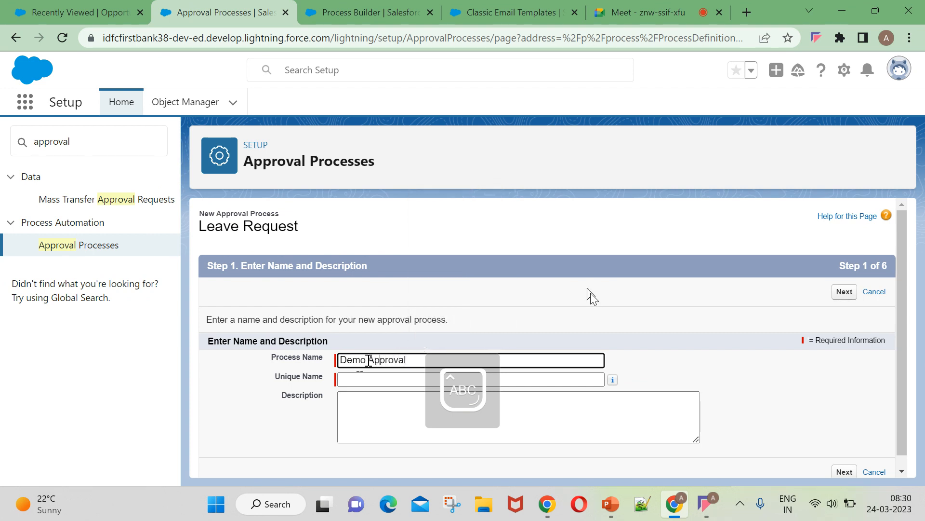
key("Caps_Lock")
type("pproval Process for")
key("Caps_Lock")
key("Caps_Lock")
type("om")
key("BackSpace")
type("n")
key("Caps_Lock")
type("O")
key("Caps_Lock")
type("pportuni")
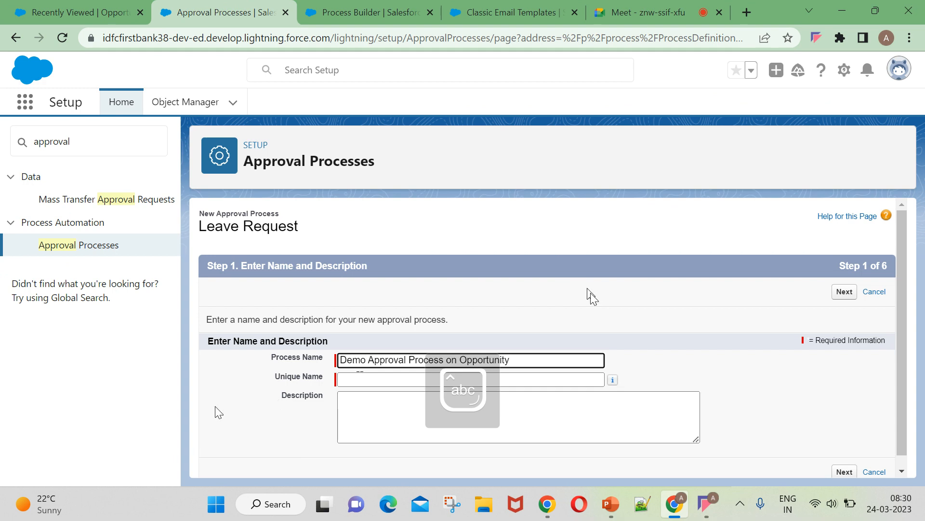
left_click(353, 379)
Advance to the Step 2 entry criteria and look through the first criterion's field list.
scroll(921, 475, "down", 1)
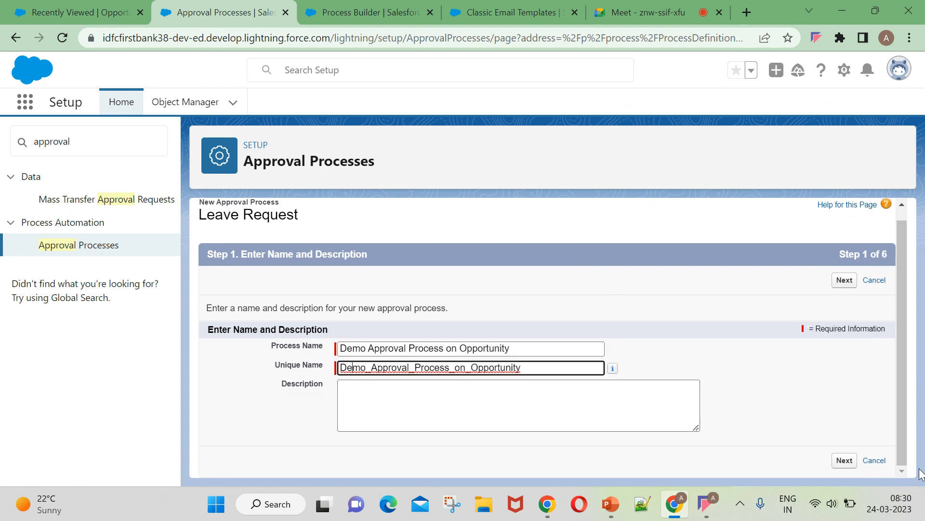
left_click(845, 461)
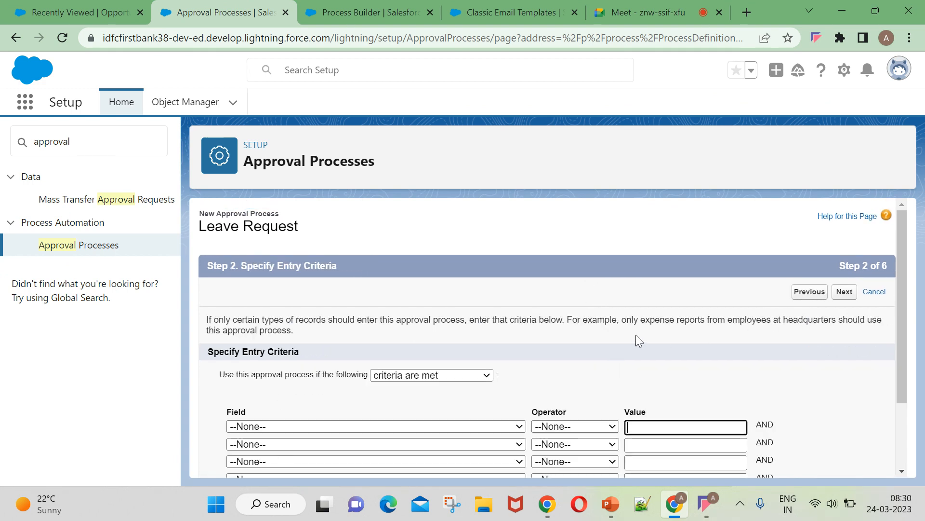
scroll(635, 335, "down", 1)
left_click(306, 352)
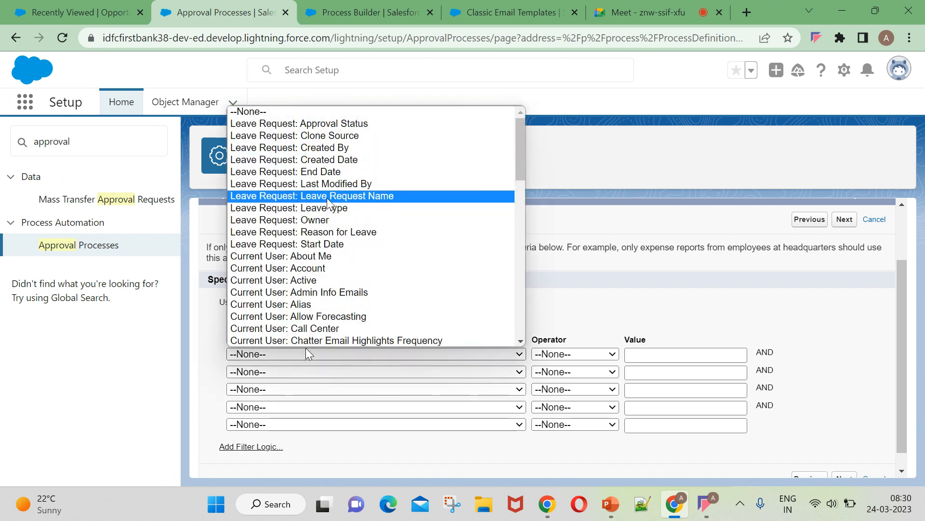
left_click(641, 321)
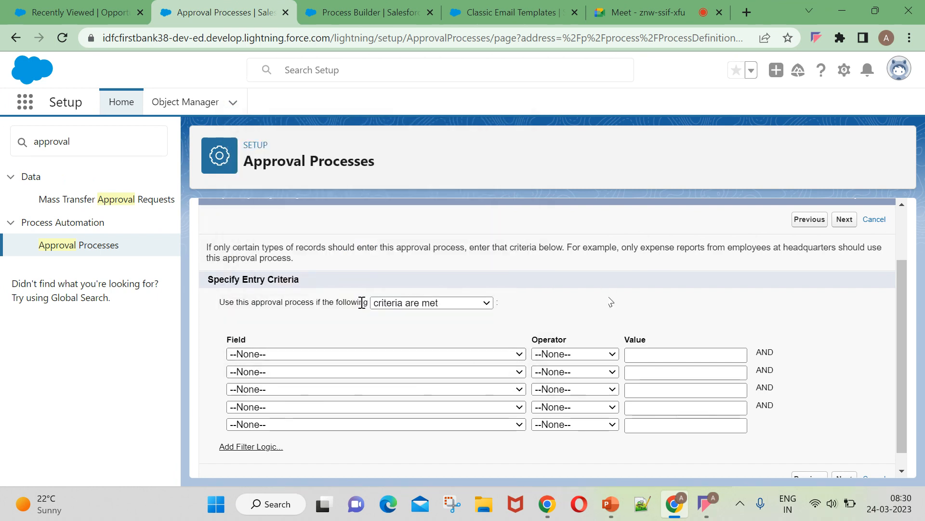
scroll(612, 302, "up", 1)
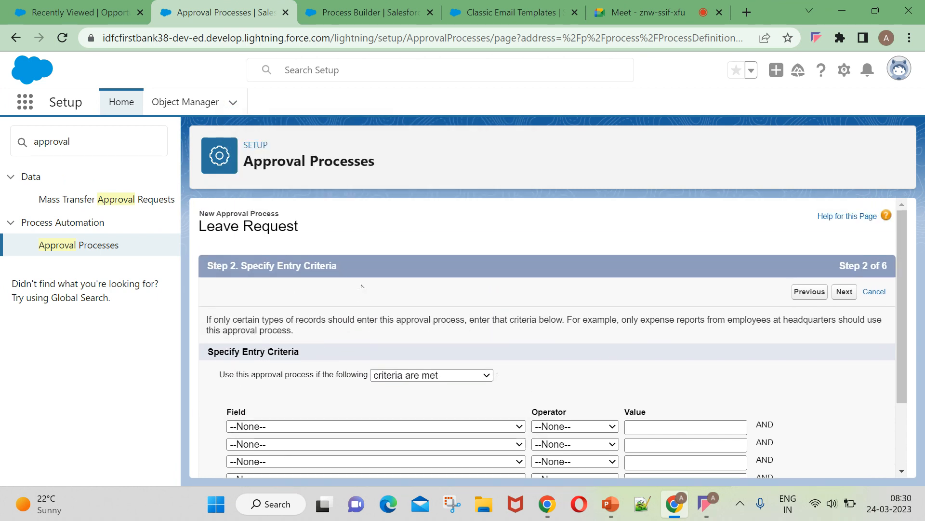
Minimize the screen recorder and go back to the Process Builder tab.
left_click(646, 13)
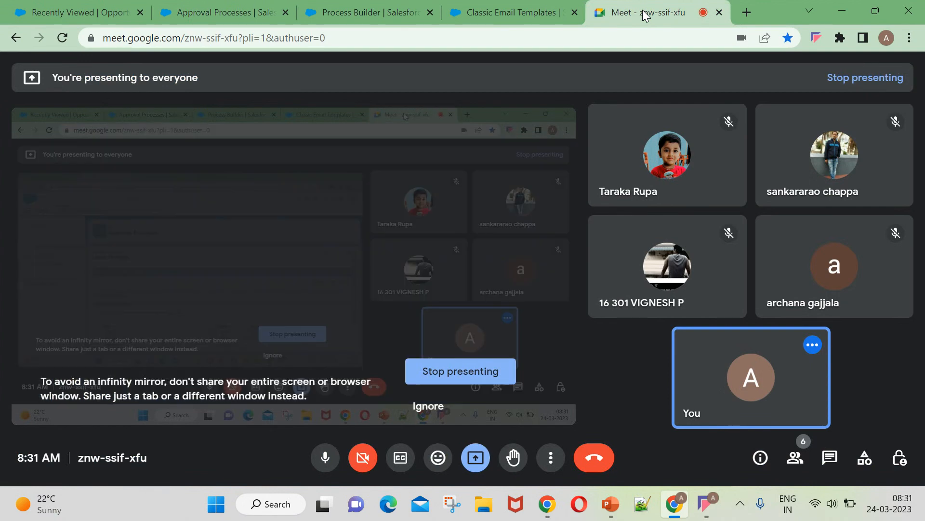
left_click(704, 505)
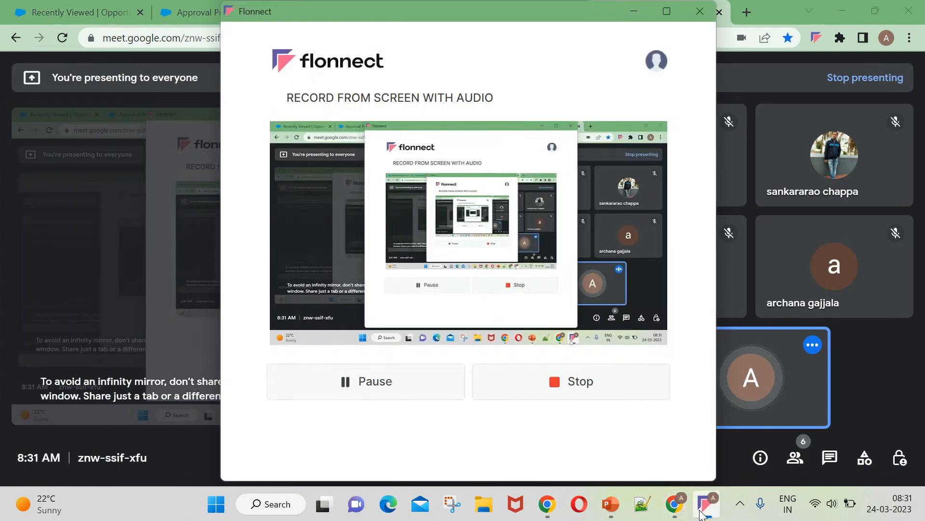
left_click(630, 13)
left_click(530, 12)
left_click(401, 13)
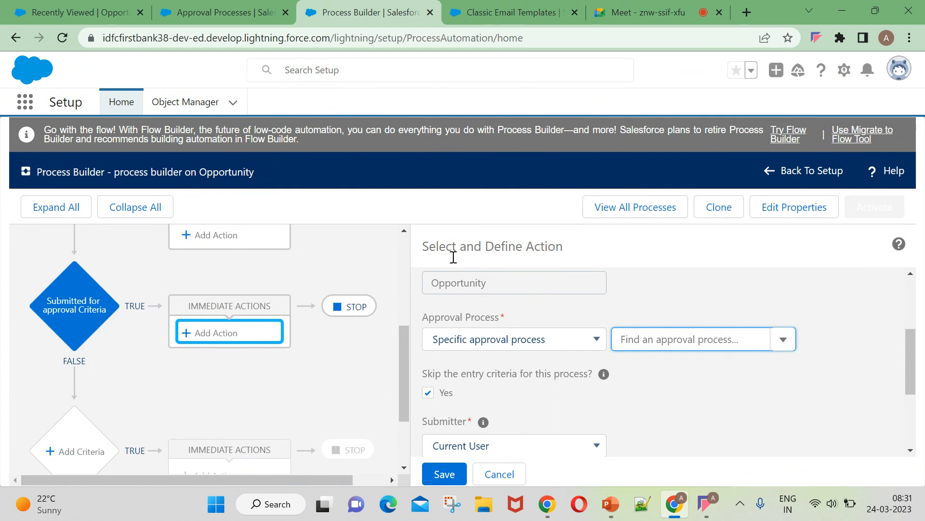
Leave the Select and Define Action panel unchanged and return to the wizard's Step 2 tab.
left_click(841, 296)
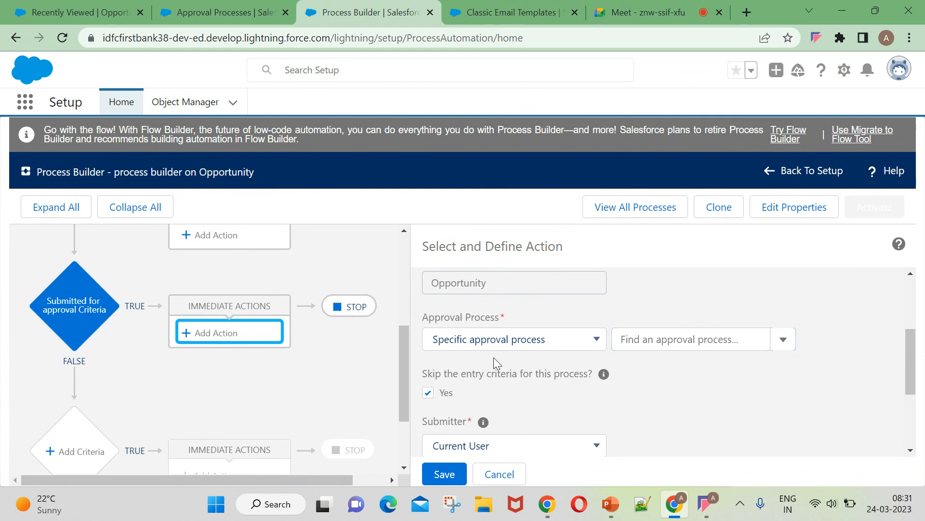
scroll(840, 296, "up", 3)
scroll(492, 355, "down", 2)
scroll(627, 361, "up", 2)
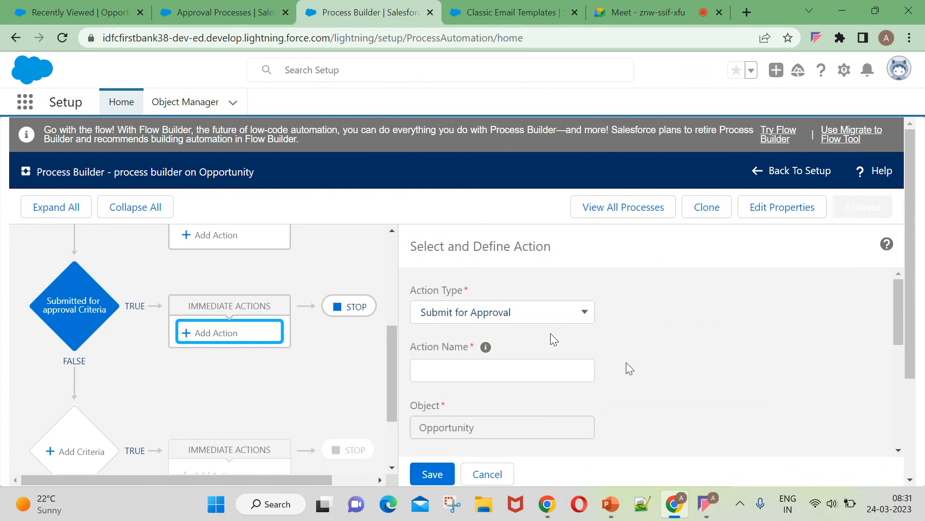
key("ctrl+shift+Tab")
scroll(434, 332, "down", 1)
scroll(374, 329, "up", 1)
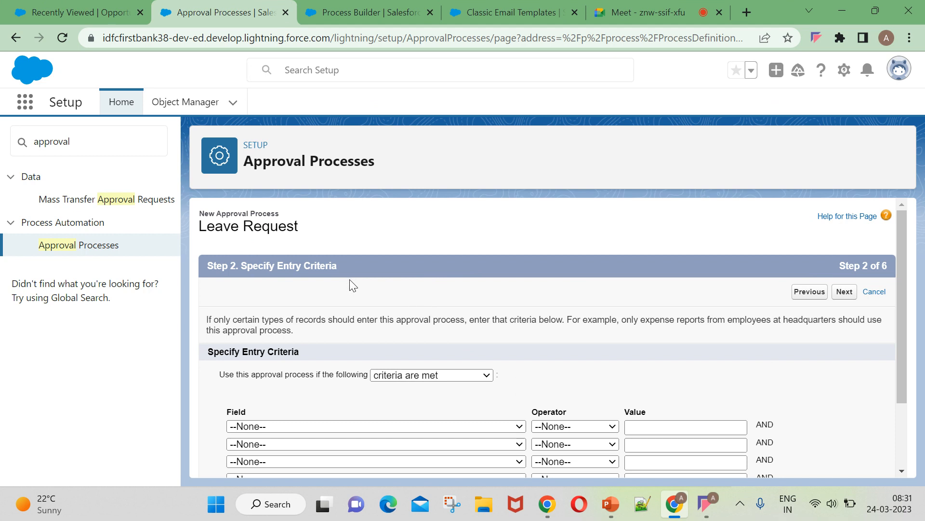
Review the entry criteria fields without adding any, then go back to the Leave Request Approval Processes list.
scroll(350, 279, "down", 1)
scroll(351, 285, "up", 1)
scroll(354, 285, "down", 1)
left_click(277, 353)
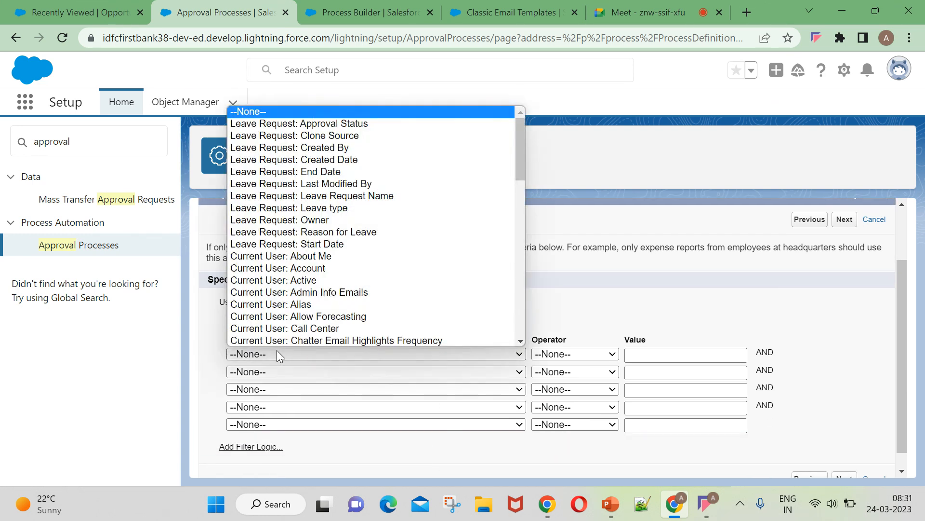
scroll(356, 178, "down", 1)
scroll(349, 219, "down", 14)
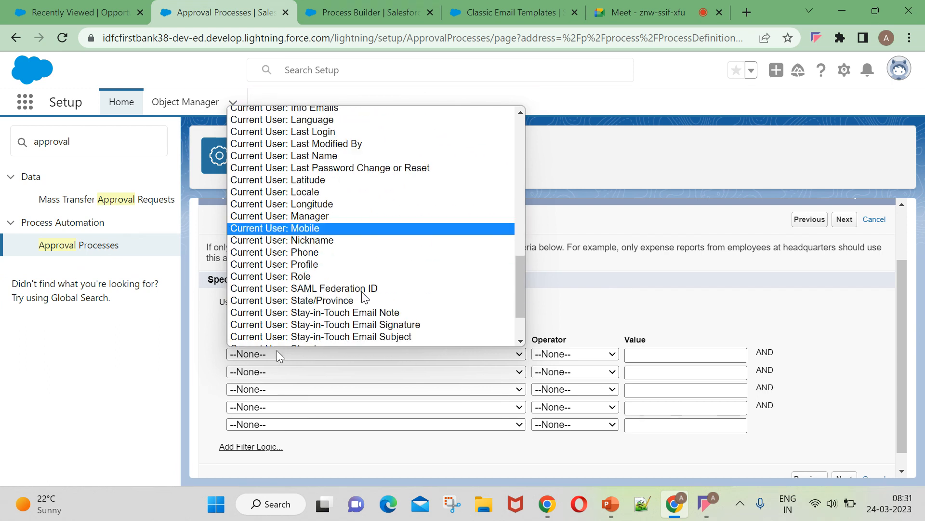
scroll(381, 277, "up", 15)
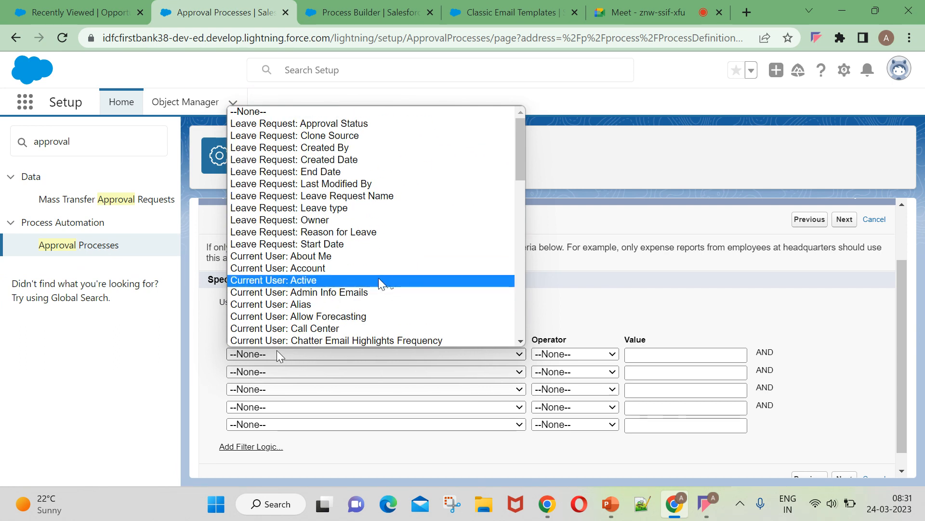
left_click(614, 273)
left_click(409, 303)
left_click(409, 305)
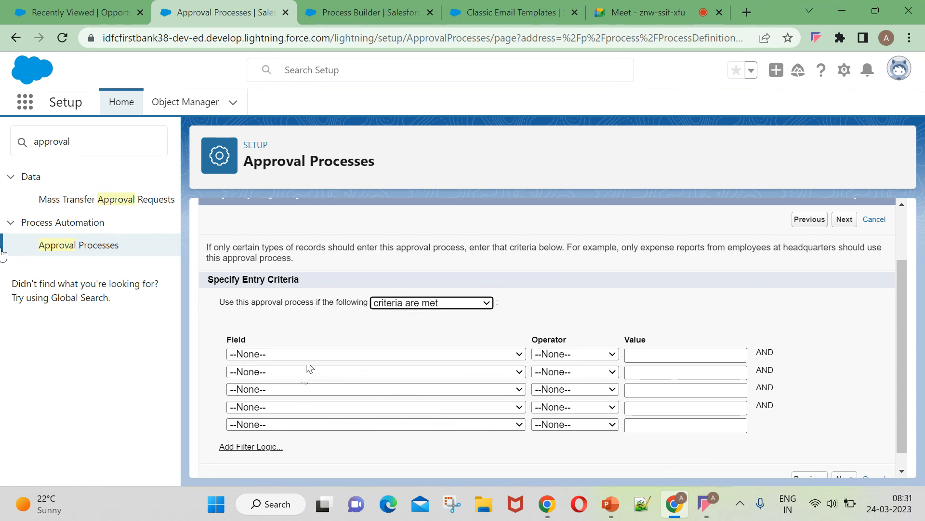
left_click(95, 244)
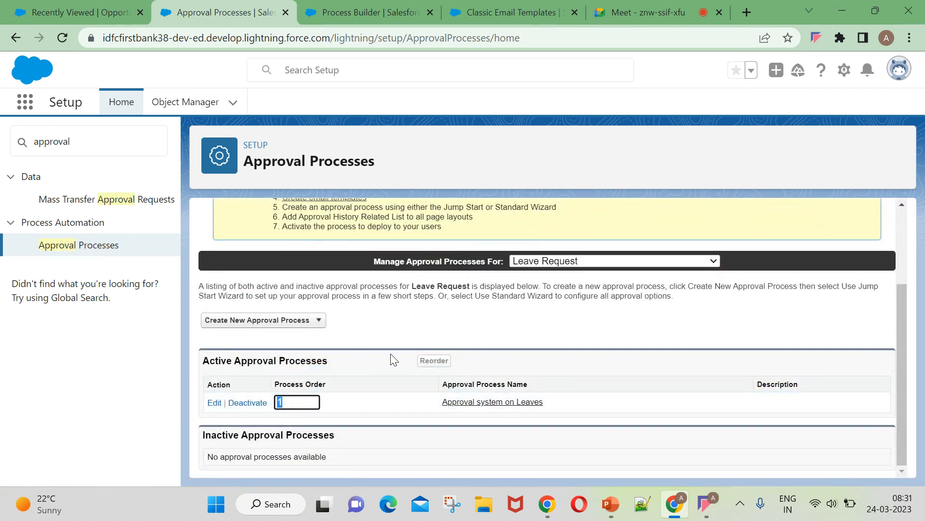
Launch the Standard Setup Wizard and name the process 'Demo on approval Process' with auto-filled unique name.
left_click(263, 320)
left_click(245, 348)
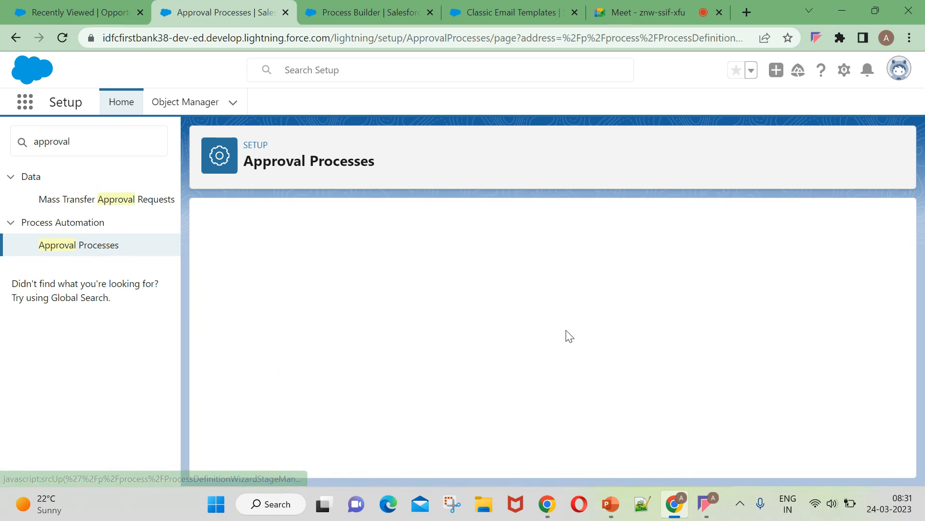
left_click(382, 361)
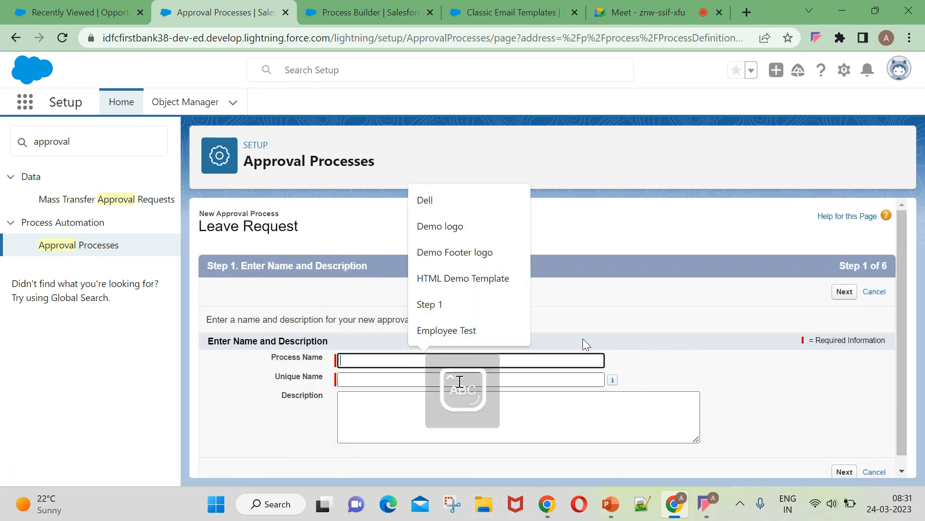
type("Demo on approv")
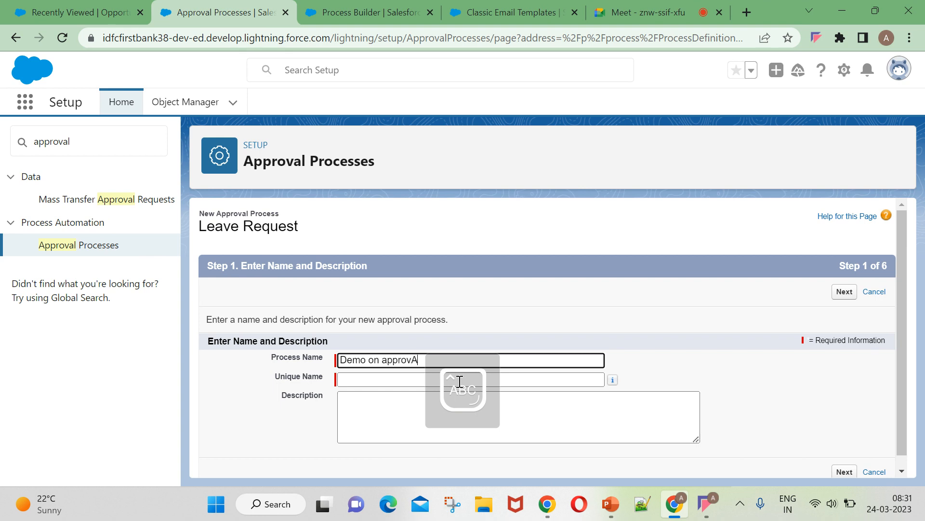
type("al PR")
key("Caps_Lock")
type("ocess")
key("BackSpace")
key("BackSpace")
key("BackSpace")
key("BackSpace")
key("BackSpace")
key("BackSpace")
key("Caps_Lock")
type("r")
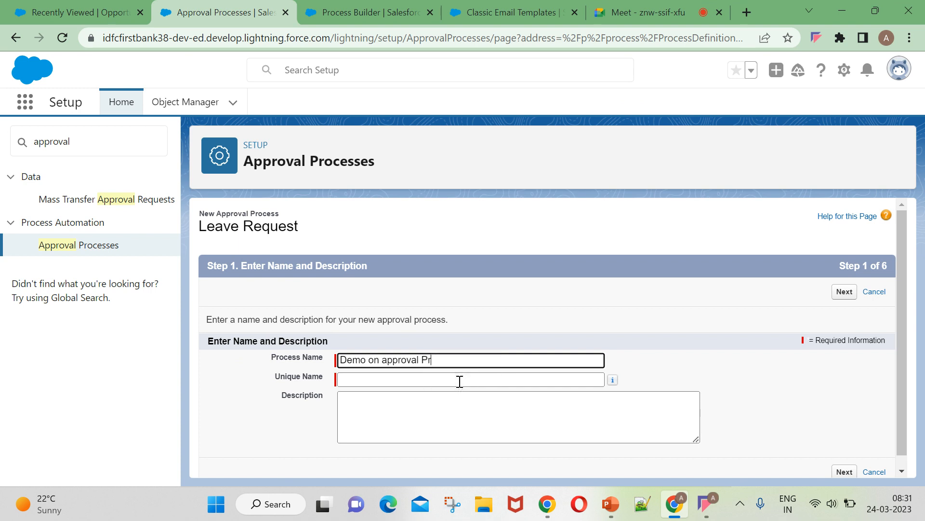
type("ocess")
left_click(437, 381)
Move to entry criteria, browse the Leave Request field list, then abandon the wizard for the approval processes list.
scroll(923, 313, "down", 1)
left_click(841, 281)
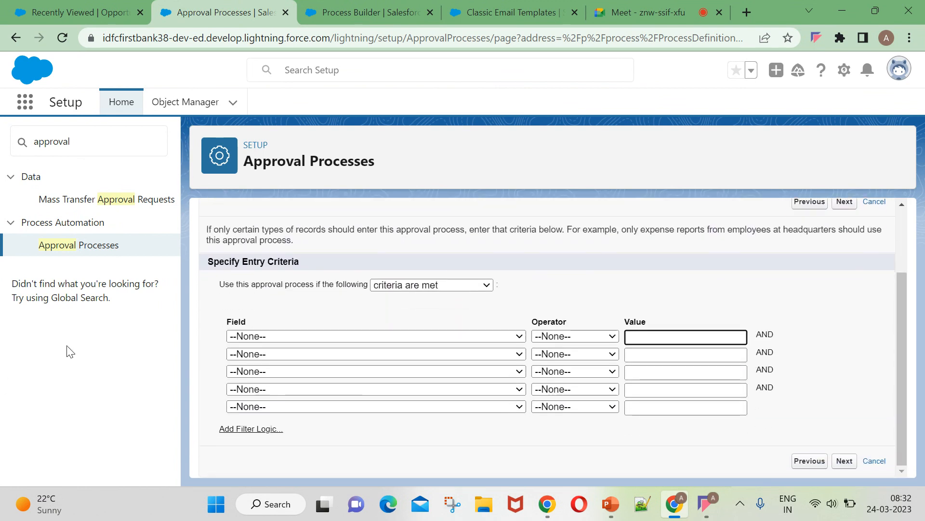
left_click(255, 336)
scroll(373, 233, "down", 12)
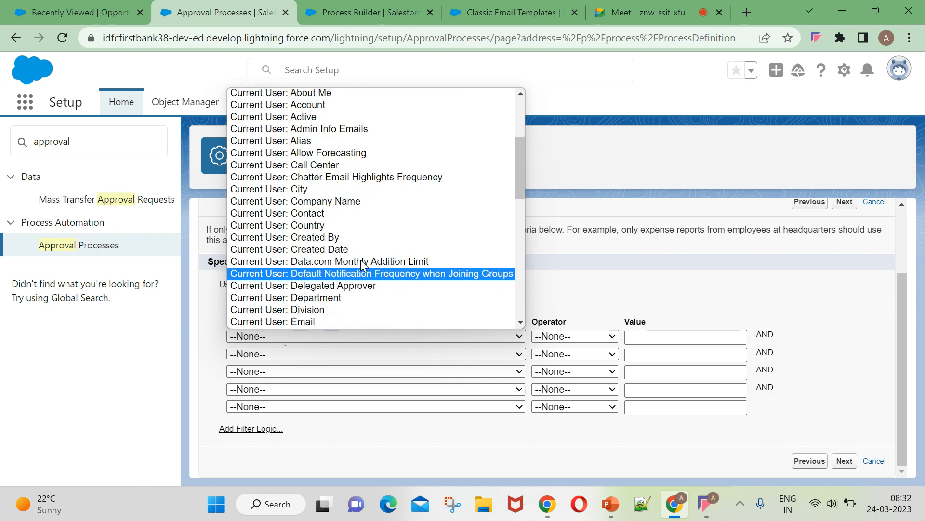
scroll(371, 306, "up", 12)
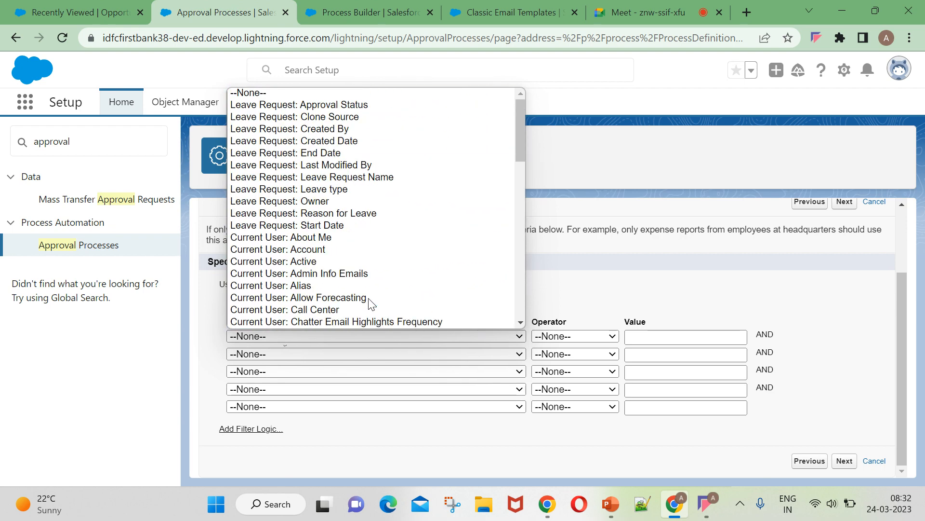
left_click(651, 273)
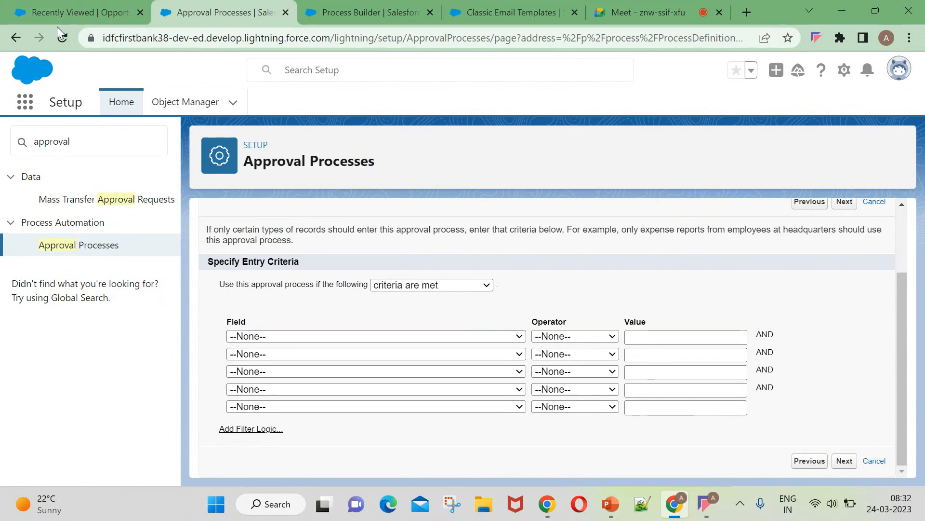
left_click(69, 243)
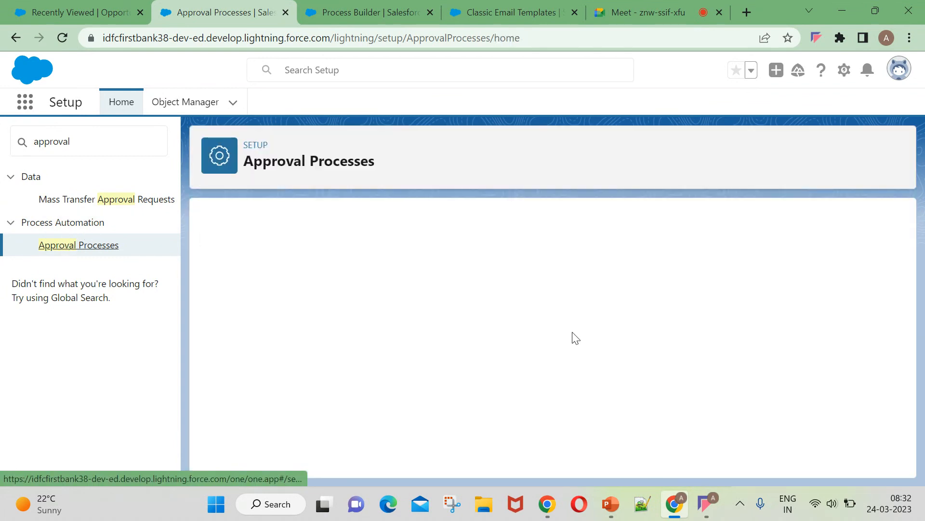
Set Manage Approval Processes For to Opportunity and show the Create New Approval Process options.
left_click(590, 260)
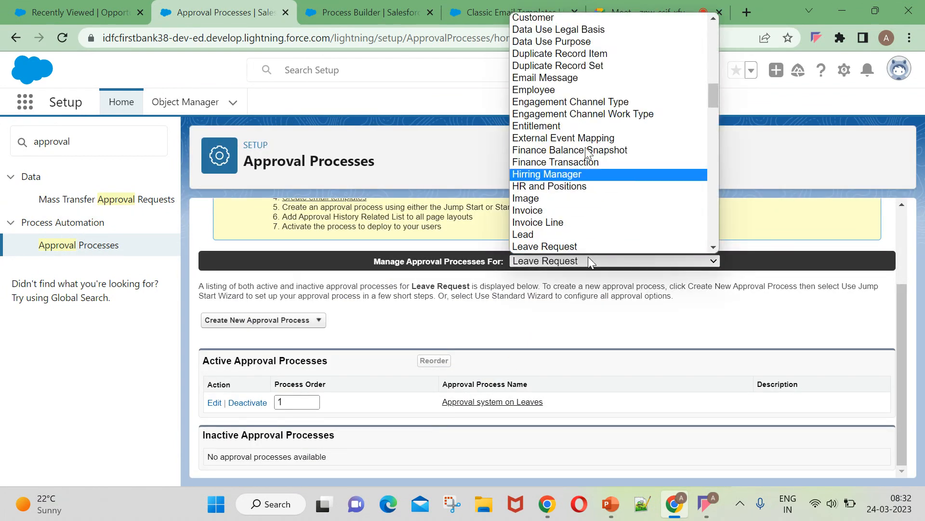
scroll(593, 159, "down", 10)
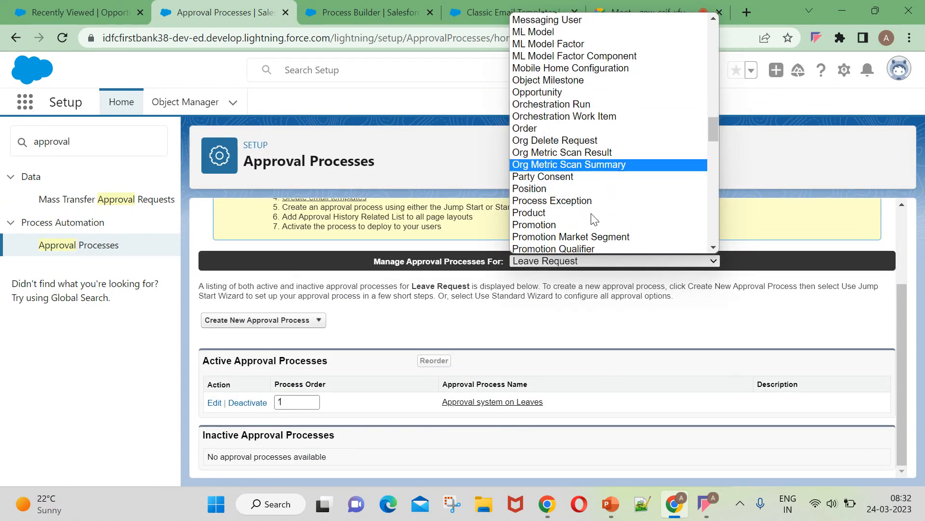
scroll(602, 152, "down", 20)
scroll(627, 157, "up", 20)
scroll(622, 140, "up", 15)
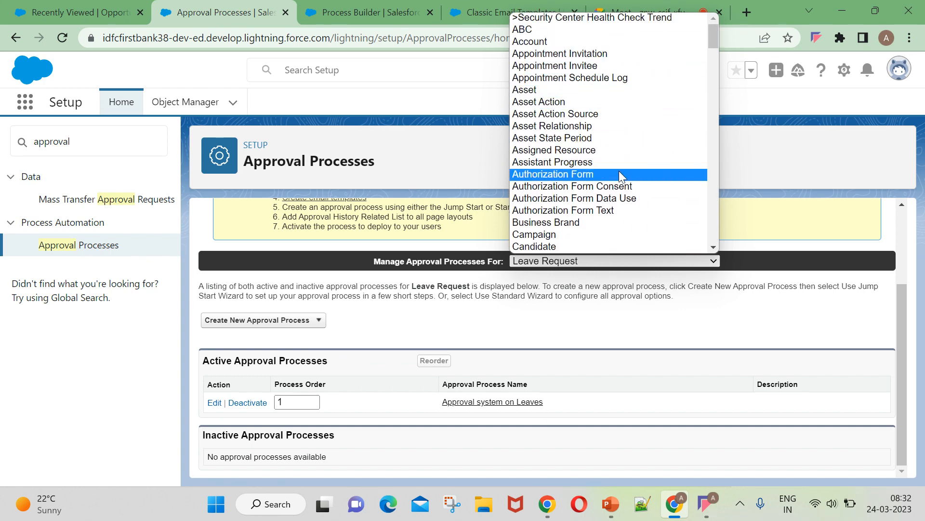
scroll(620, 183, "down", 8)
scroll(608, 202, "down", 15)
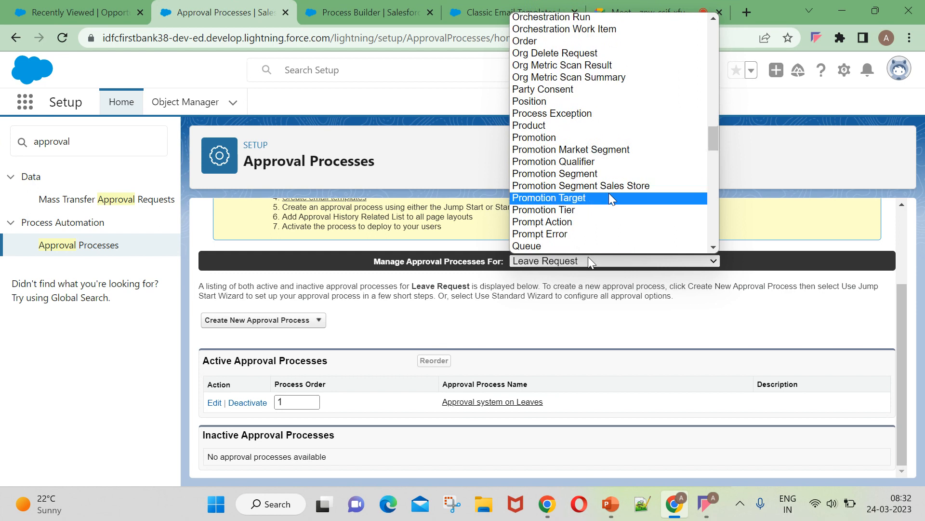
scroll(576, 67, "up", 4)
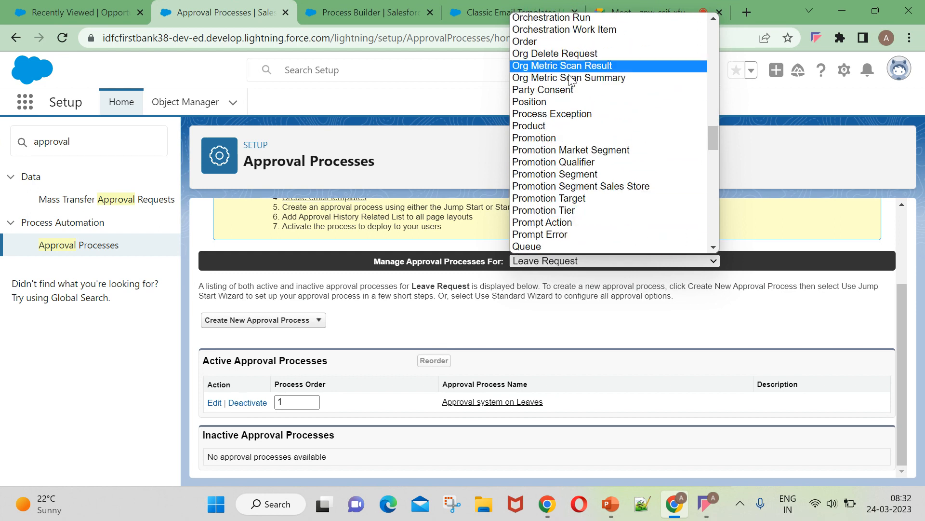
scroll(588, 224, "up", 4)
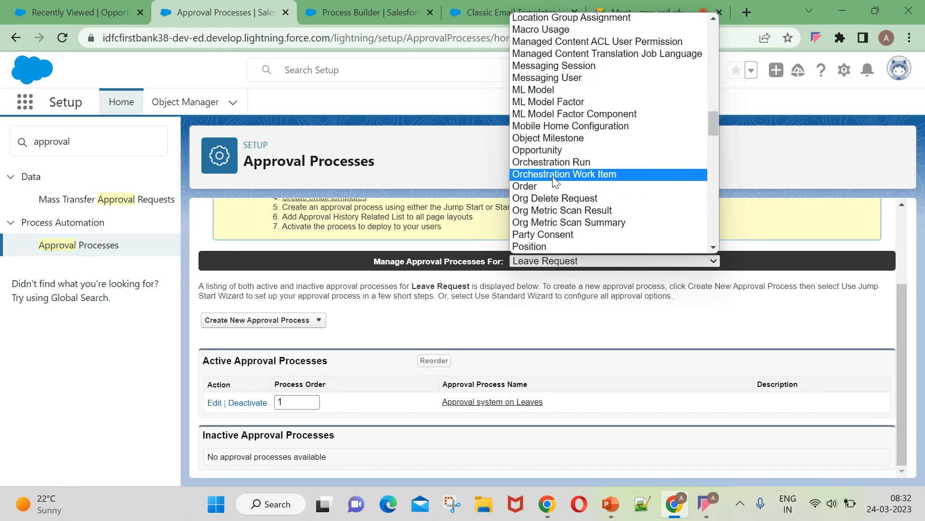
left_click(565, 150)
scroll(293, 437, "down", 2)
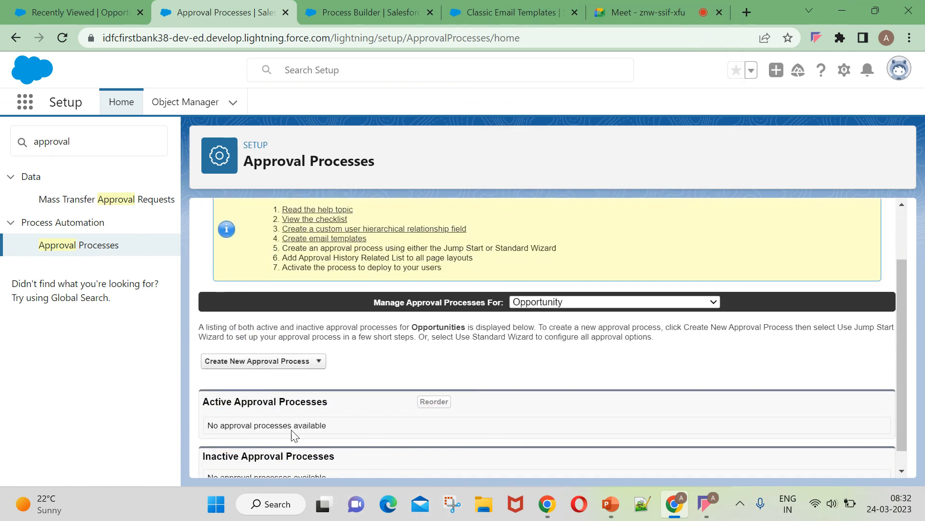
left_click(298, 342)
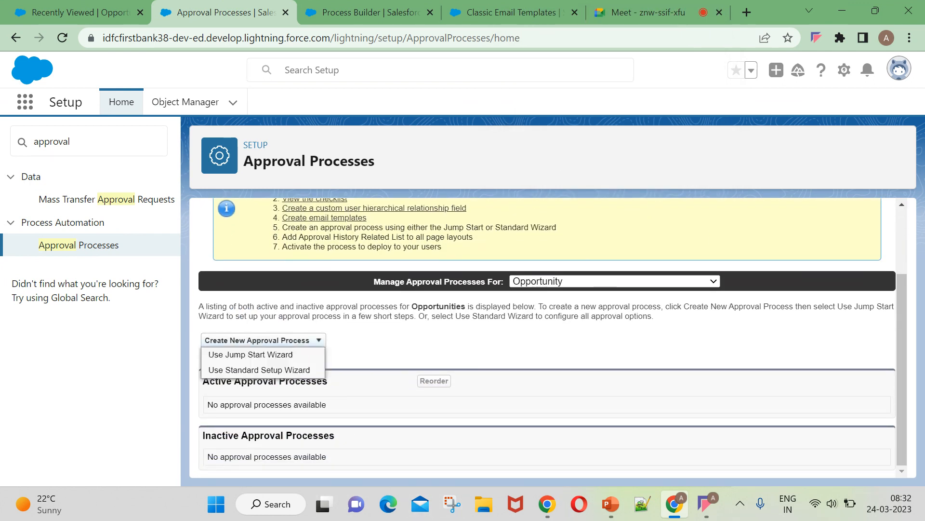
Choose the Standard Setup Wizard and enter the process name 'Demo on approval Process for Process'.
left_click(263, 370)
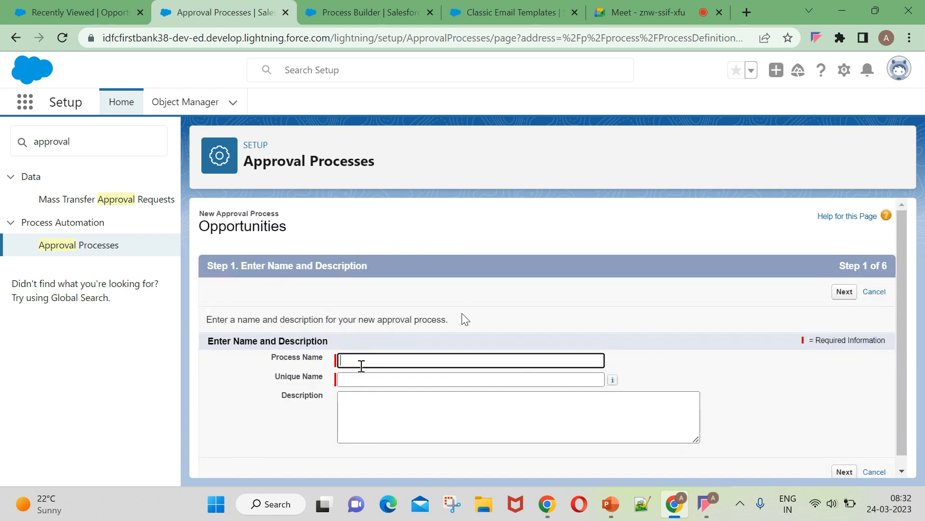
left_click(386, 359)
left_click(451, 232)
key("BackSpace")
key("BackSpace")
key("BackSpace")
key("BackSpace")
type("on approval Process for")
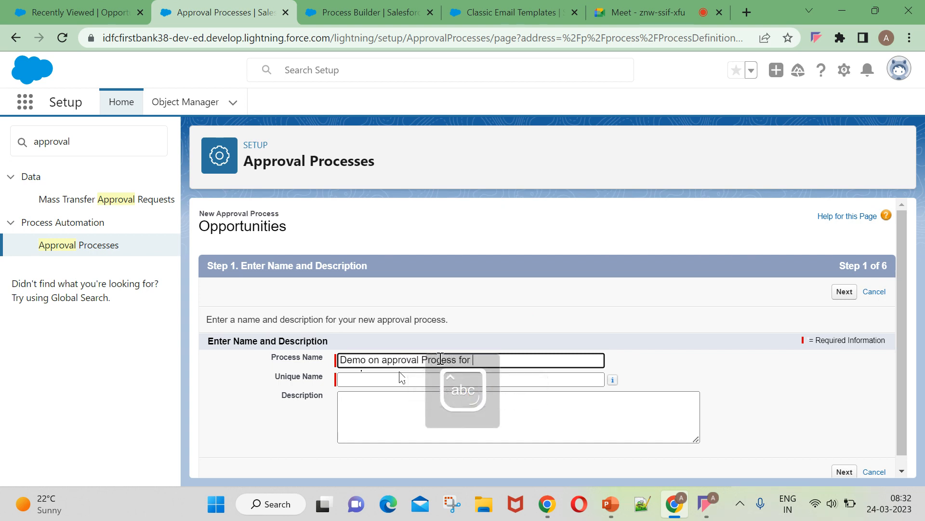
key("BackSpace")
key("BackSpace")
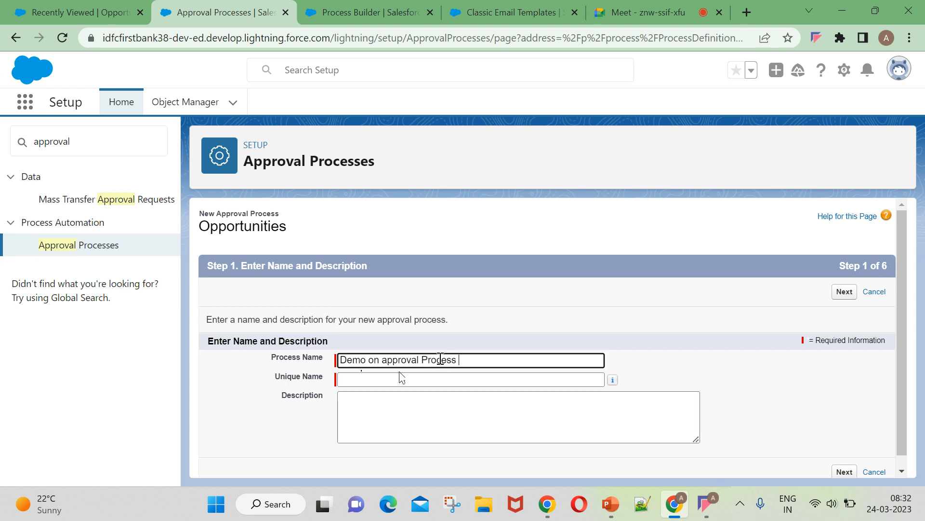
type("or PP")
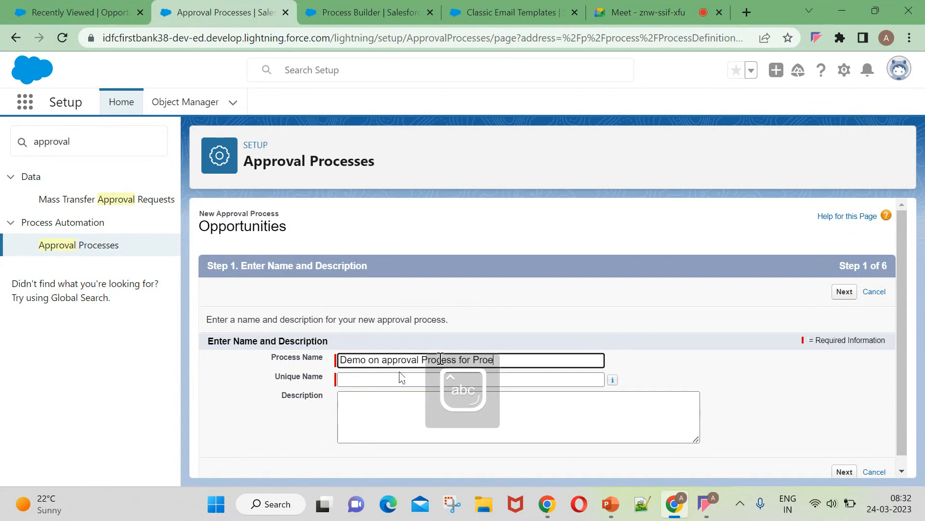
key("BackSpace")
type("cess")
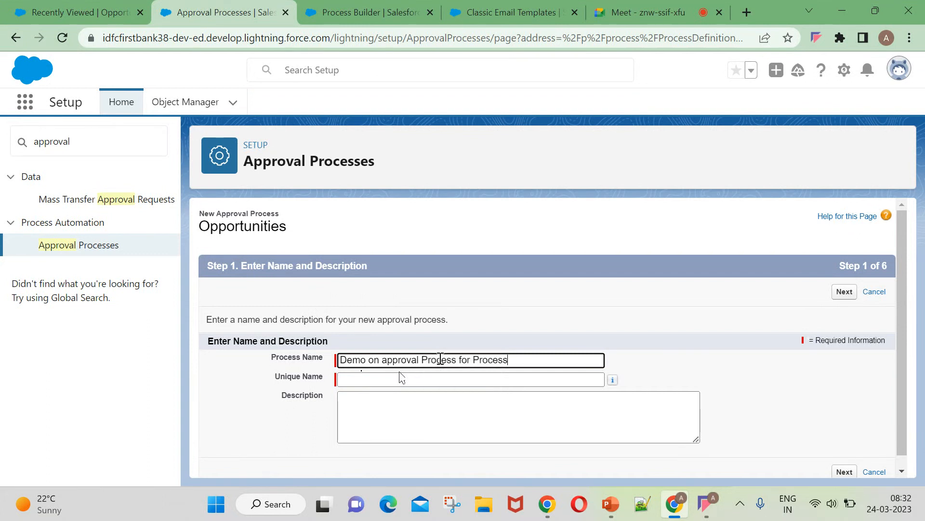
type(" Bui")
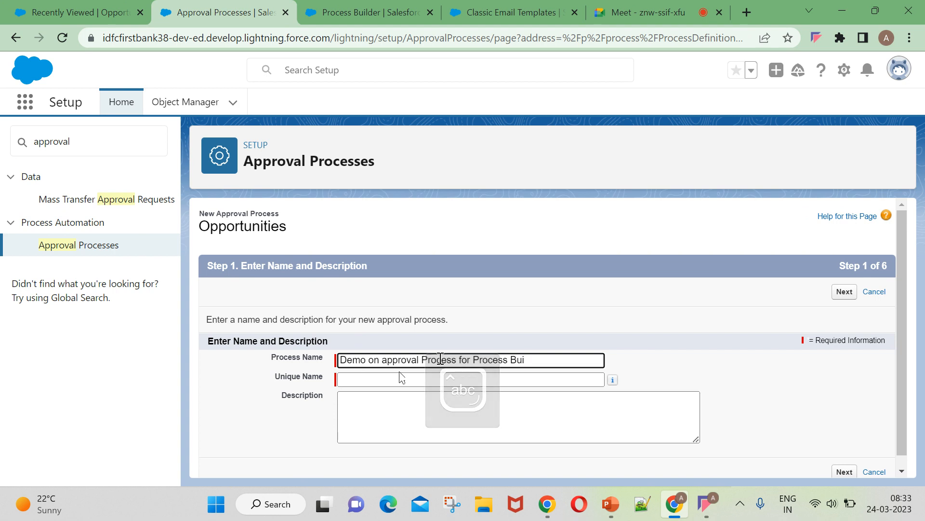
Correct the word Process in the name and fill the Unique Name from it.
double_click(440, 359)
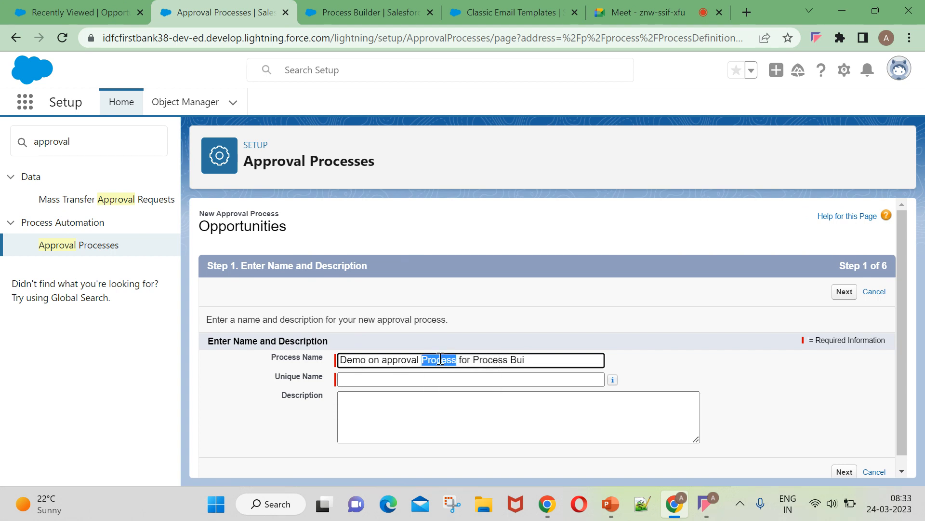
left_click(458, 379)
left_click(538, 359)
left_click(547, 379)
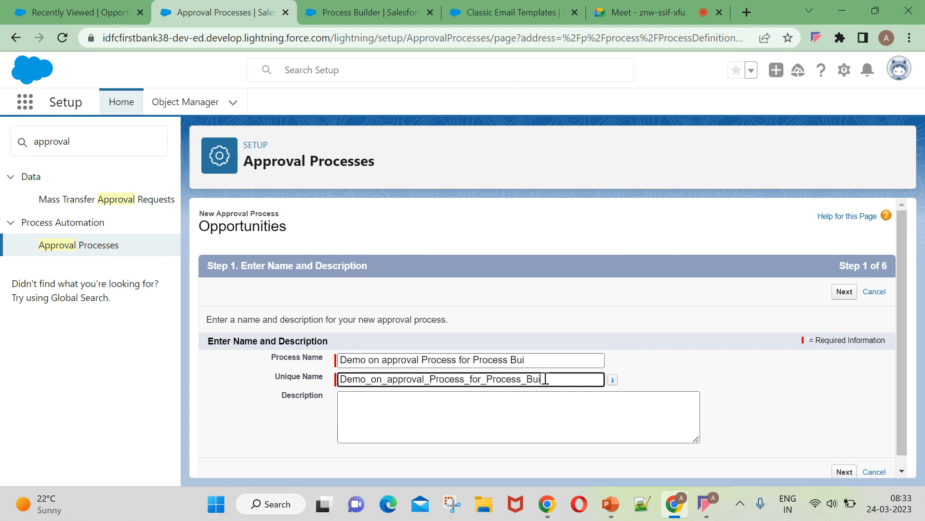
key("BackSpace")
key("BackSpace")
left_click(549, 362)
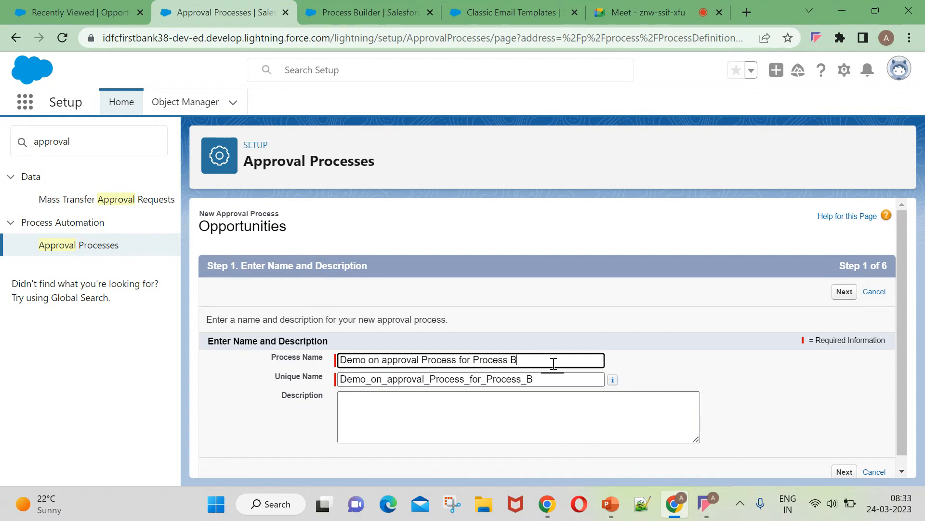
Advance to the entry criteria step and list Opportunity fields in the first Field dropdown.
left_click(600, 411)
left_click(705, 382)
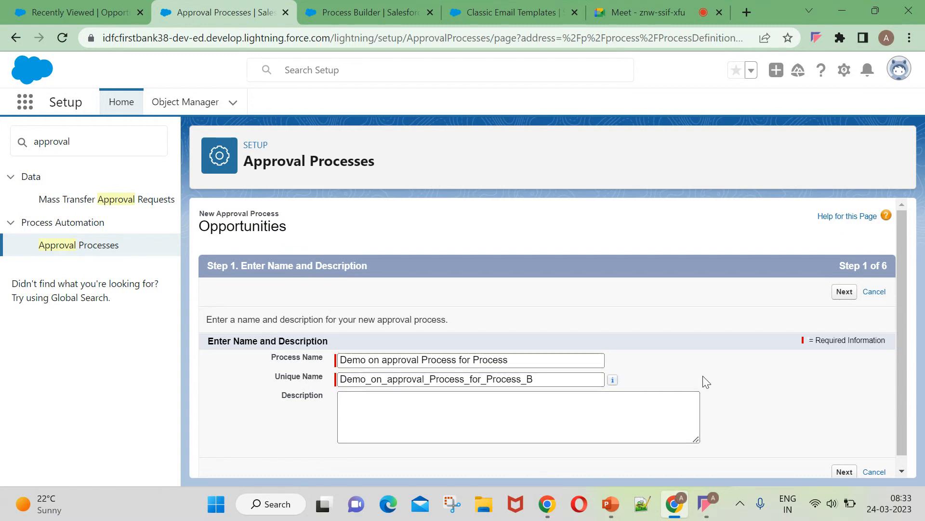
left_click(842, 295)
scroll(299, 347, "down", 1)
left_click(295, 354)
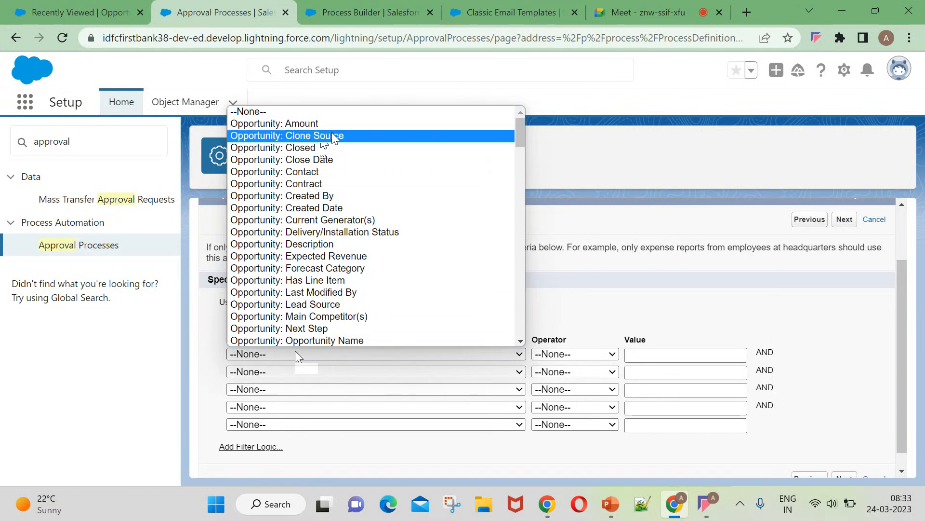
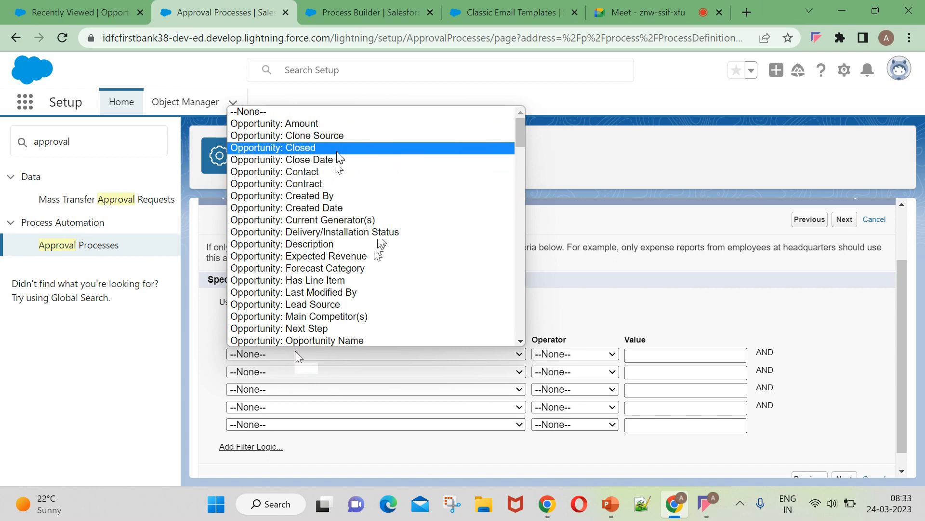
Set the first entry criterion to Opportunity: Amount less or equal $30000.
left_click(335, 125)
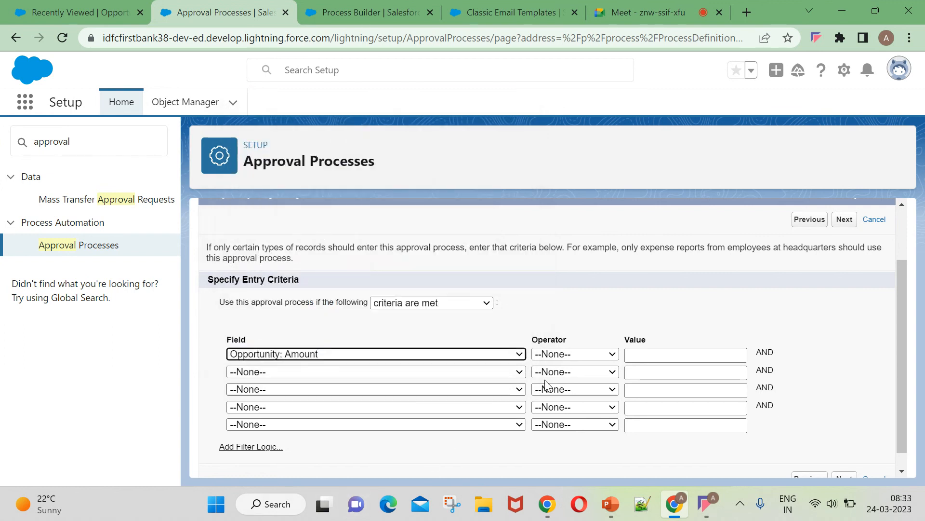
left_click(576, 355)
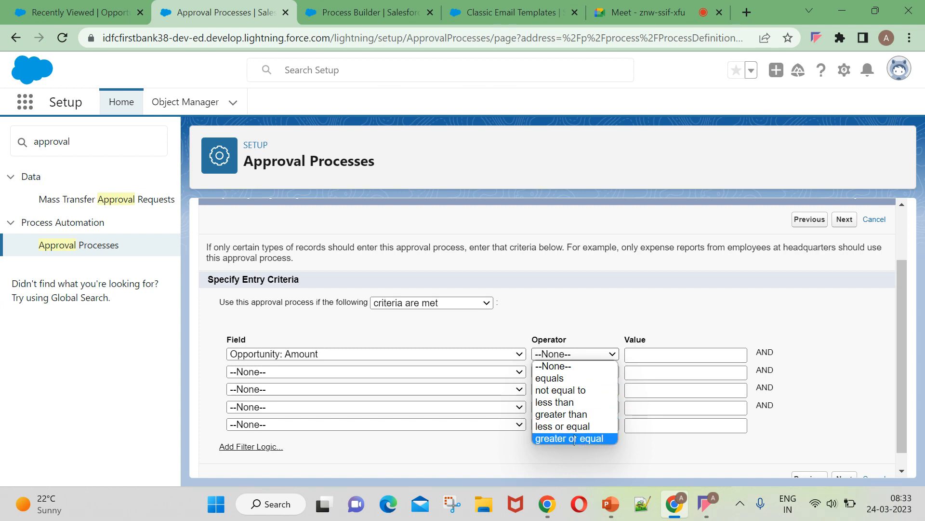
left_click(561, 426)
left_click(652, 352)
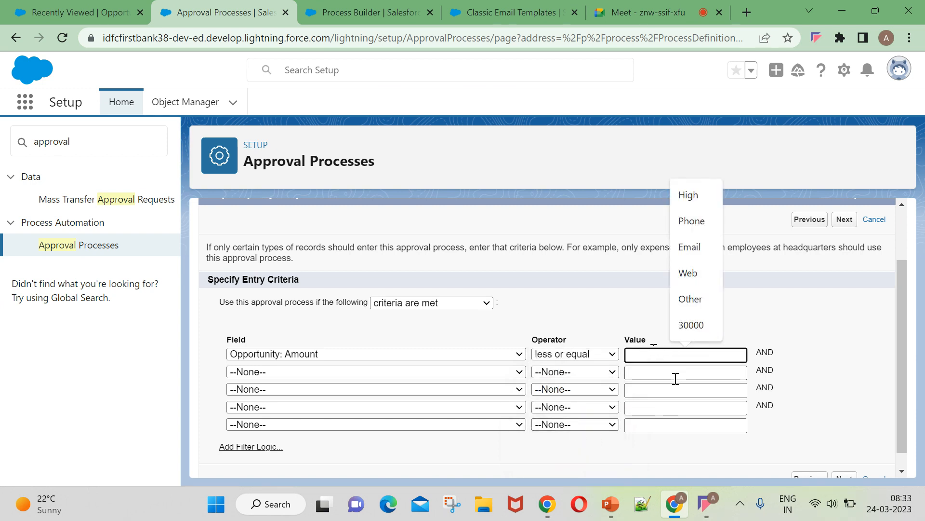
left_click(694, 325)
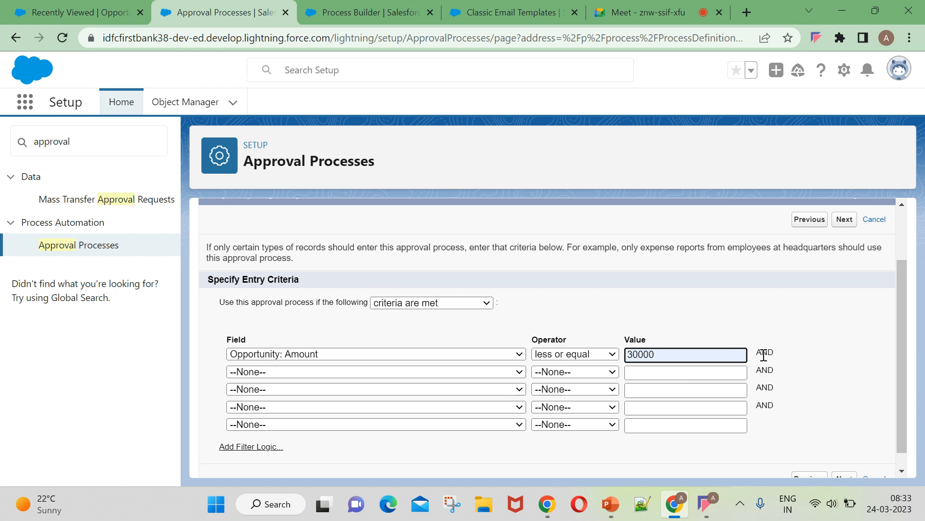
left_click(481, 372)
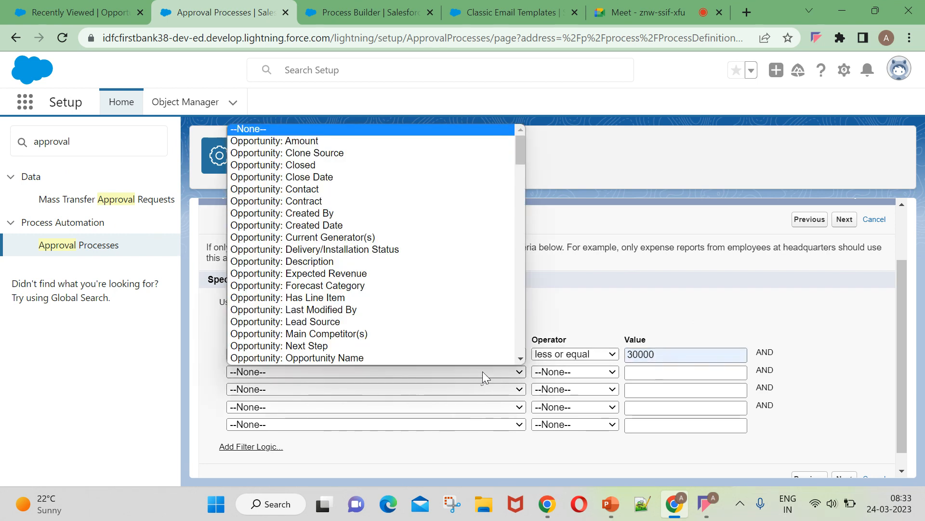
left_click(604, 301)
left_click(627, 355)
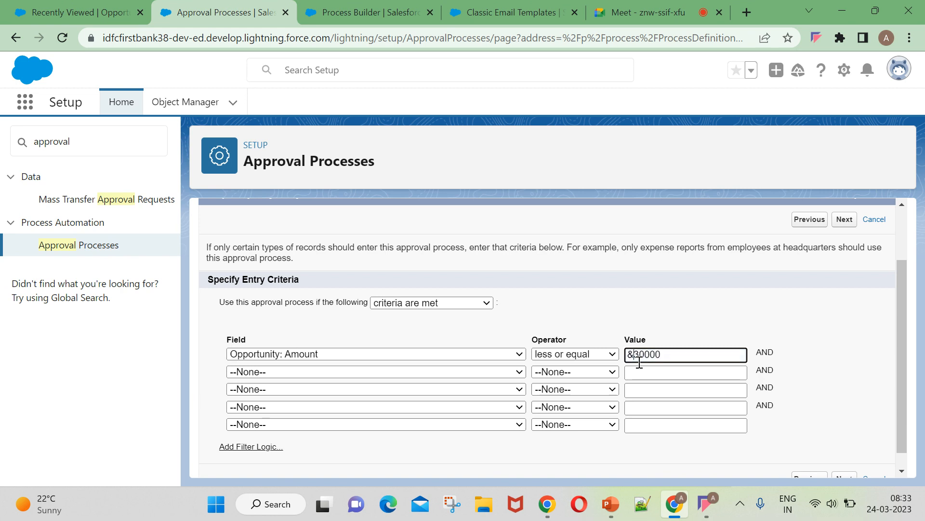
Add the second criterion Opportunity: Stage equals Closed Lost, then switch to Process Builder.
left_click(586, 448)
left_click(406, 374)
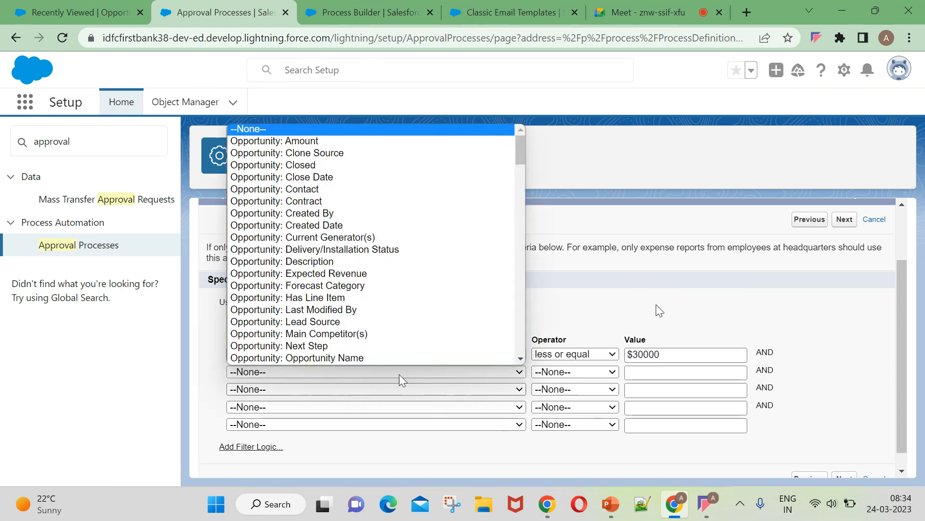
scroll(388, 309, "down", 3)
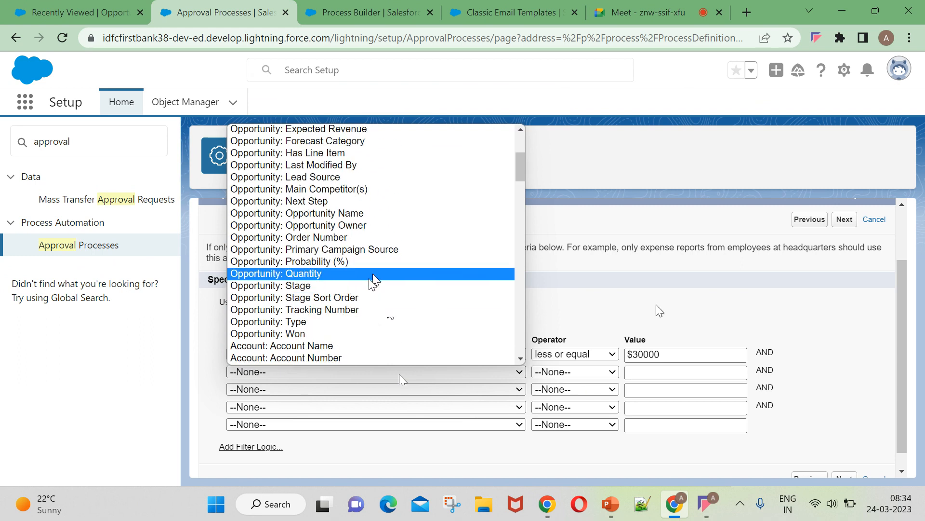
left_click(374, 285)
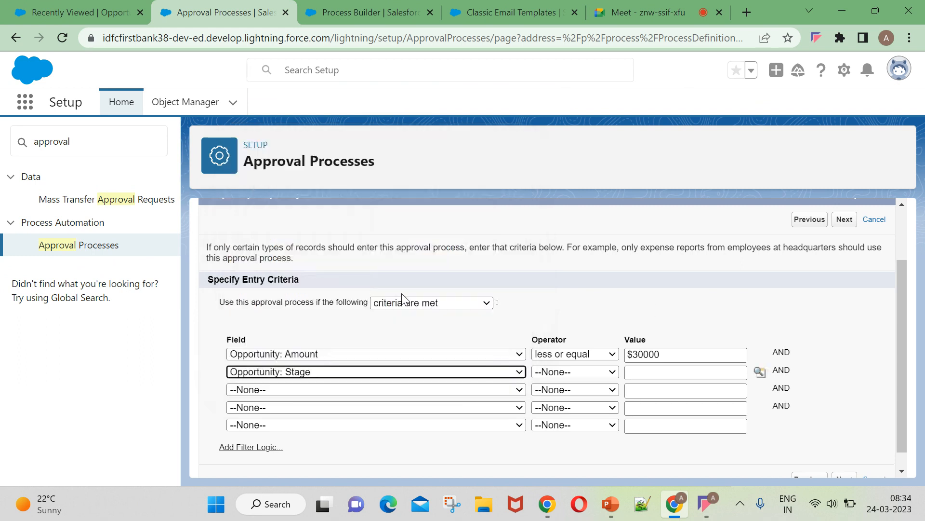
left_click(558, 378)
left_click(566, 265)
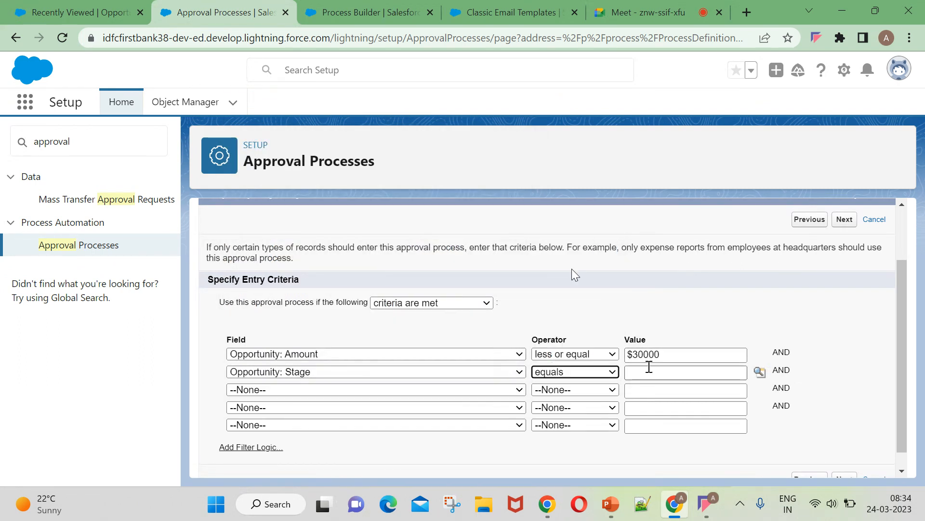
left_click(760, 371)
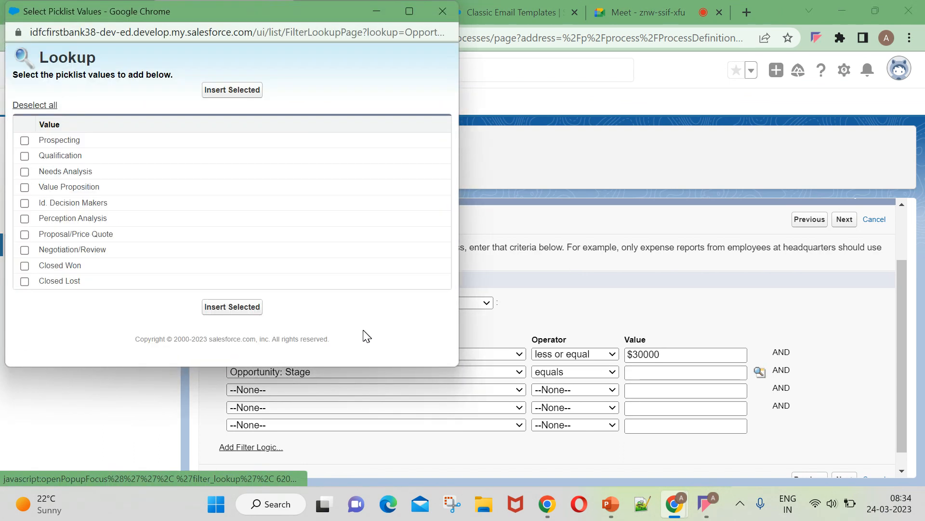
left_click(25, 282)
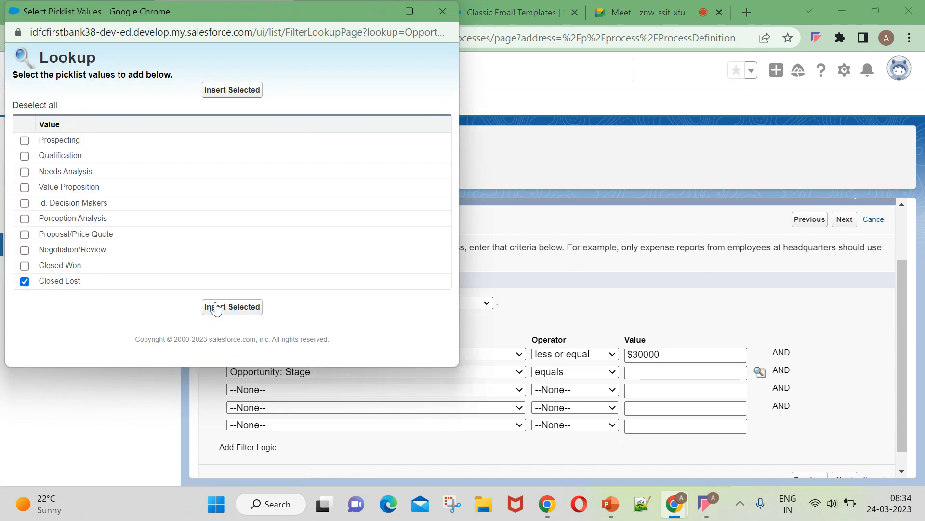
left_click(232, 306)
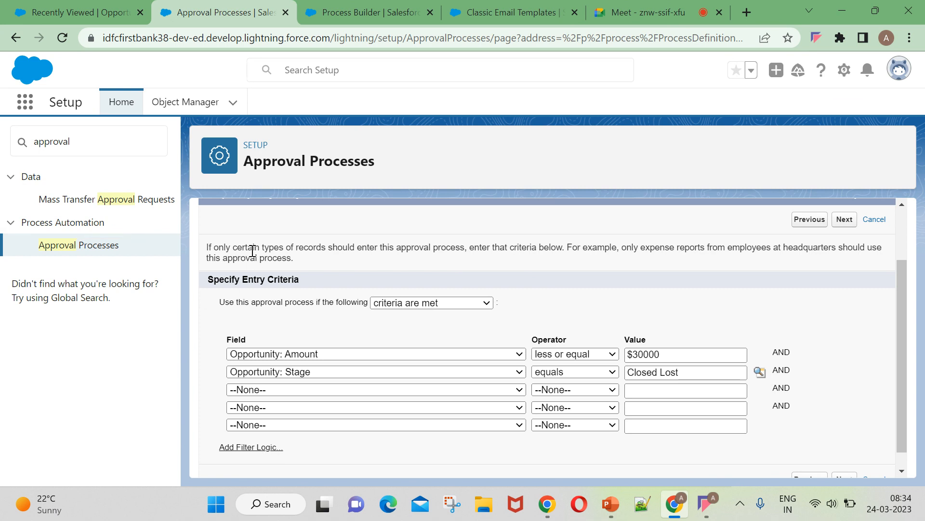
left_click(343, 9)
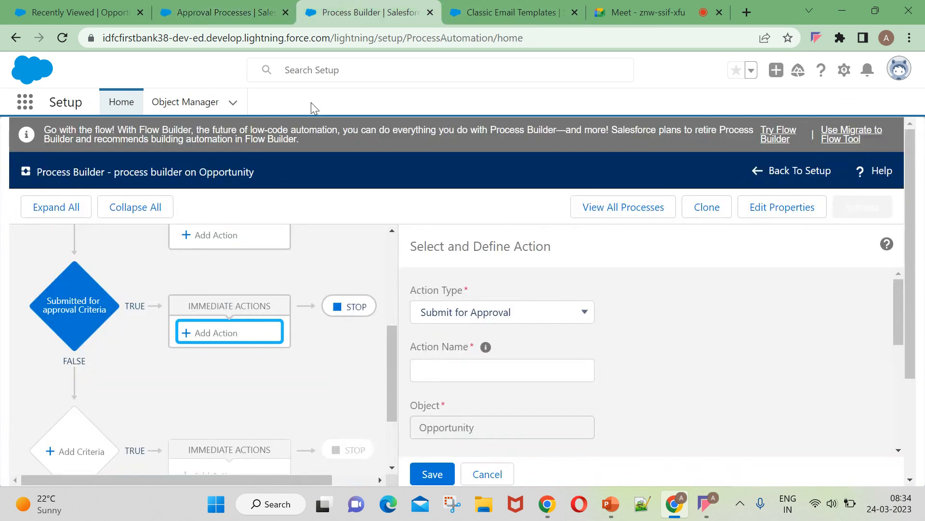
Review the Submitted for approval Criteria conditions, then return and advance past entry criteria.
left_click(61, 303)
scroll(482, 386, "up", 2)
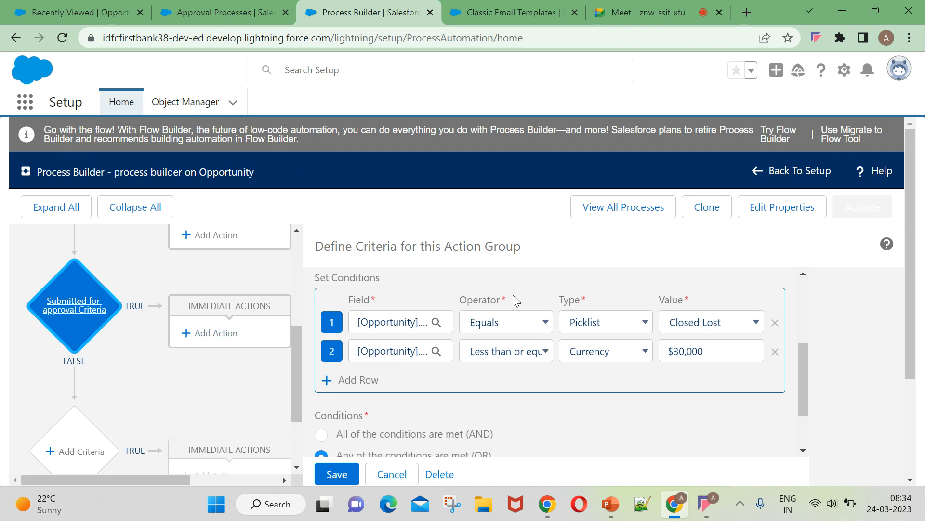
left_click(232, 17)
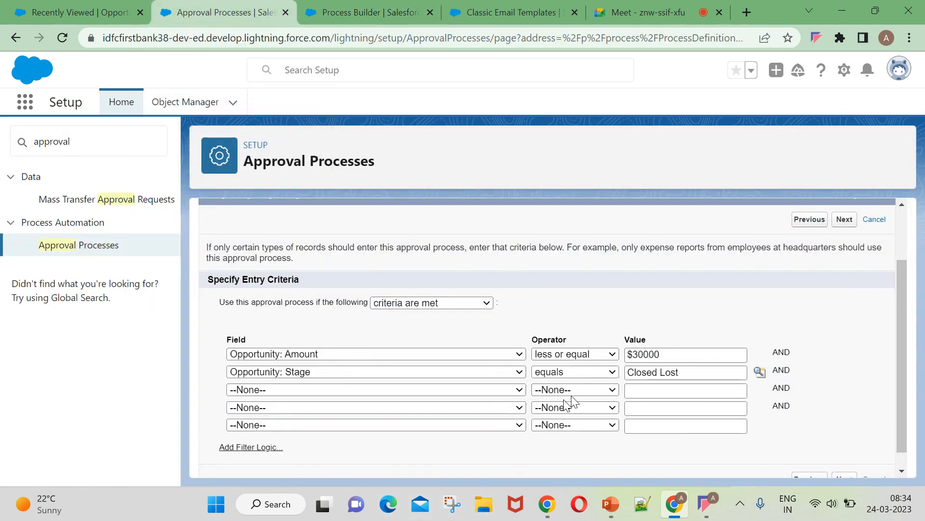
scroll(554, 405, "down", 1)
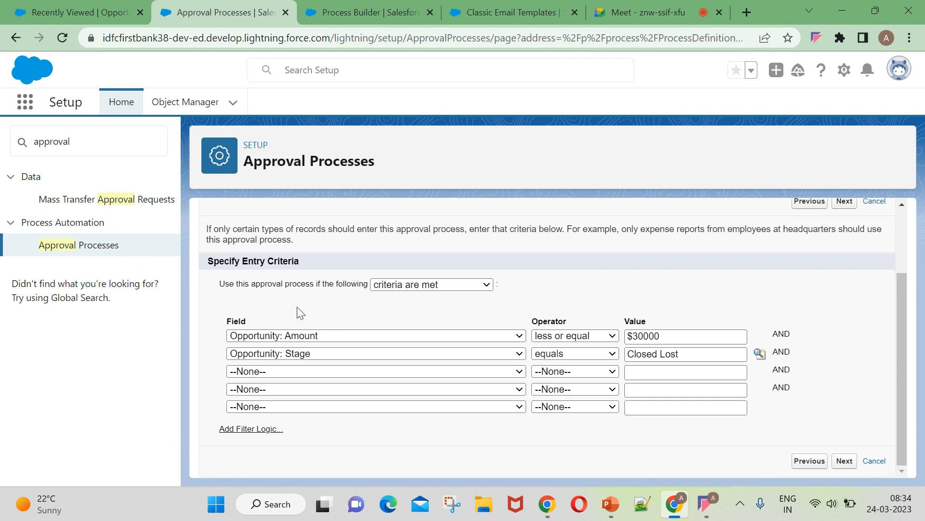
left_click(845, 461)
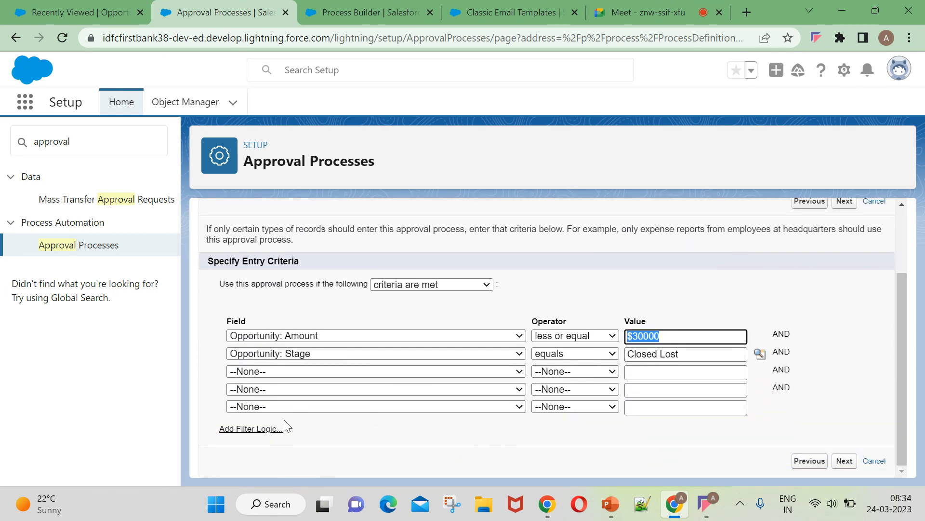
Change the filter logic to '1 OR 2' and continue to the approver step.
left_click(263, 427)
scroll(263, 385, "down", 3)
left_click(263, 317)
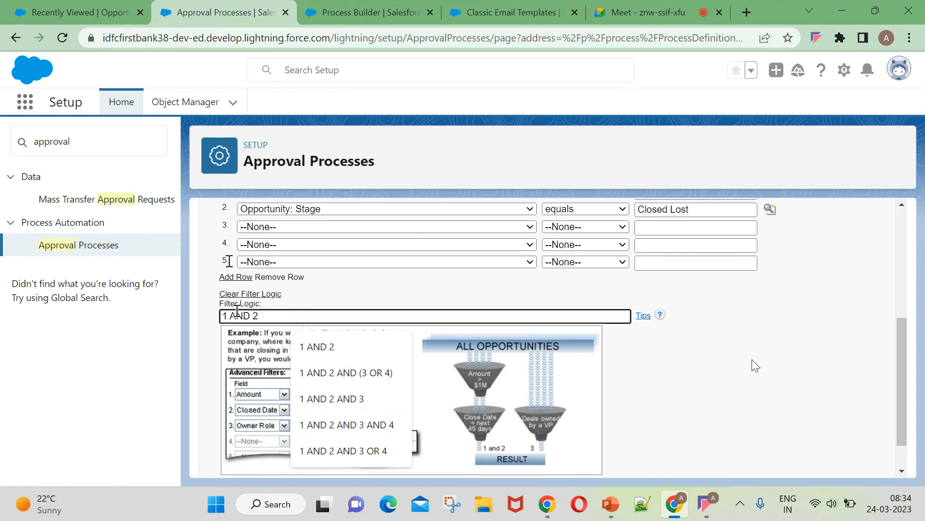
key("Left")
key("Left")
key("BackSpace")
key("BackSpace")
key("BackSpace")
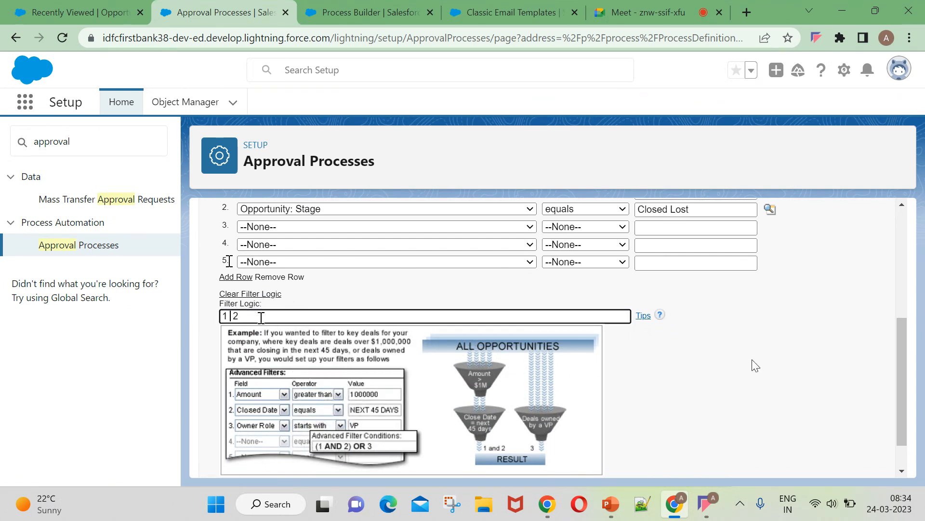
key("Caps_Lock")
type("OR")
key("Caps_Lock")
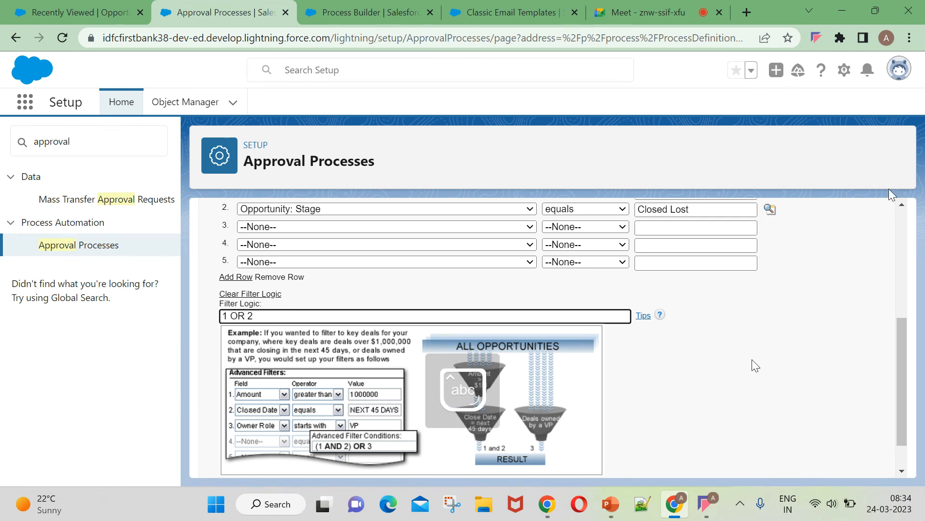
scroll(623, 356, "down", 1)
left_click(835, 463)
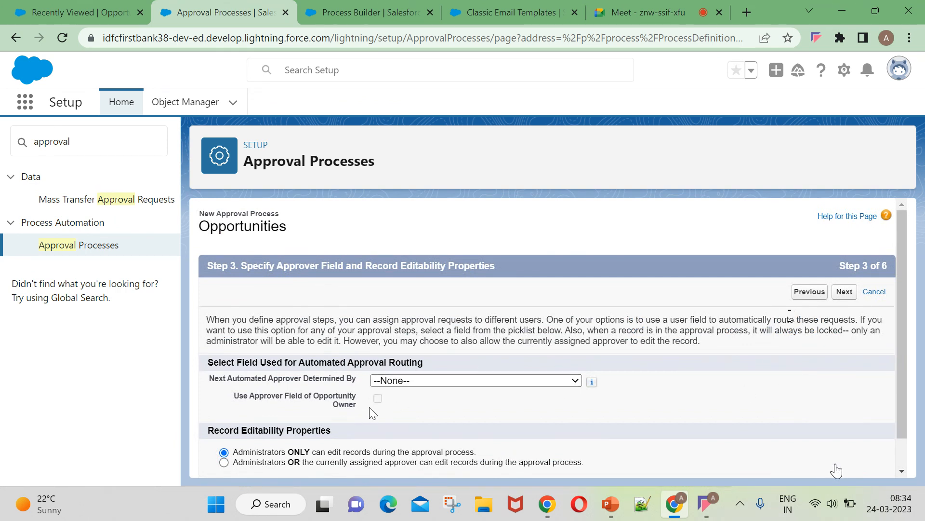
Set Manager as the next automated approver and advance to the notification template step.
left_click(448, 380)
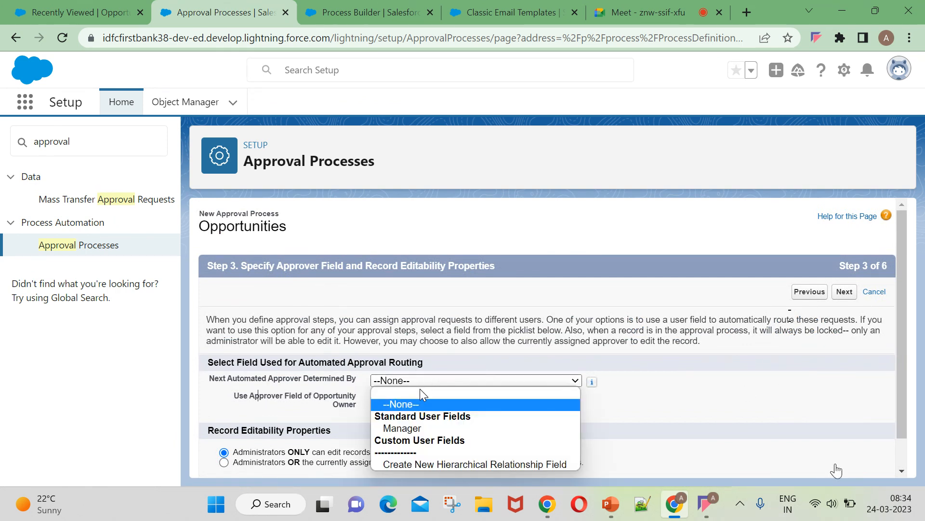
left_click(412, 423)
scroll(426, 418, "down", 1)
left_click(378, 365)
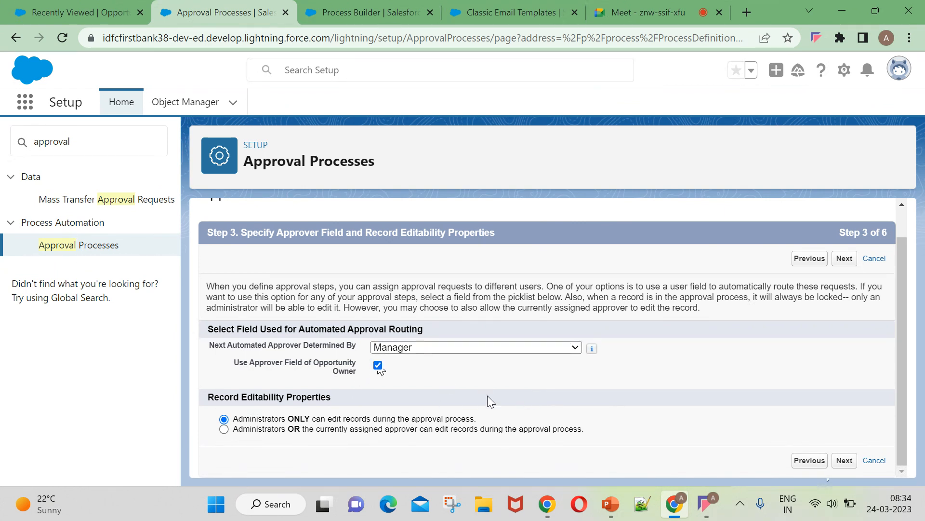
left_click(378, 364)
left_click(844, 460)
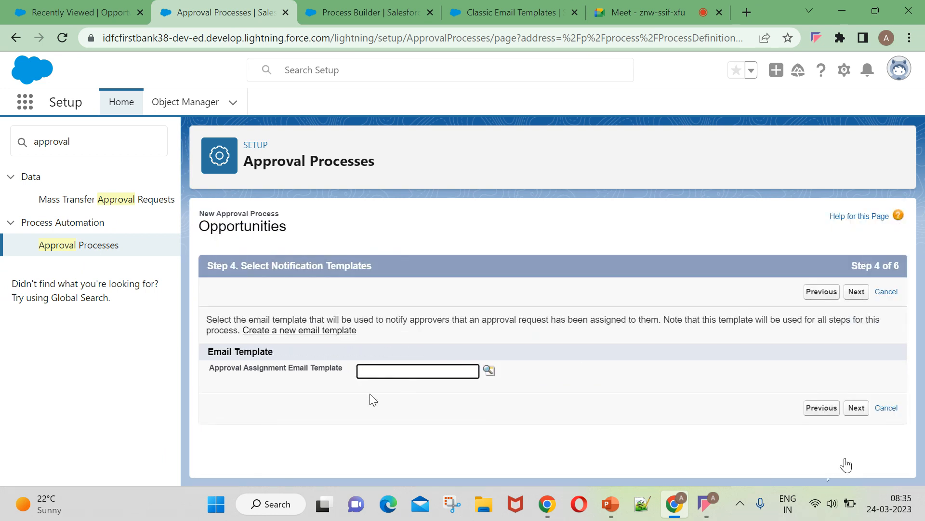
Open the email template lookup, then switch to the Recently Viewed Opportunities tab.
left_click(489, 370)
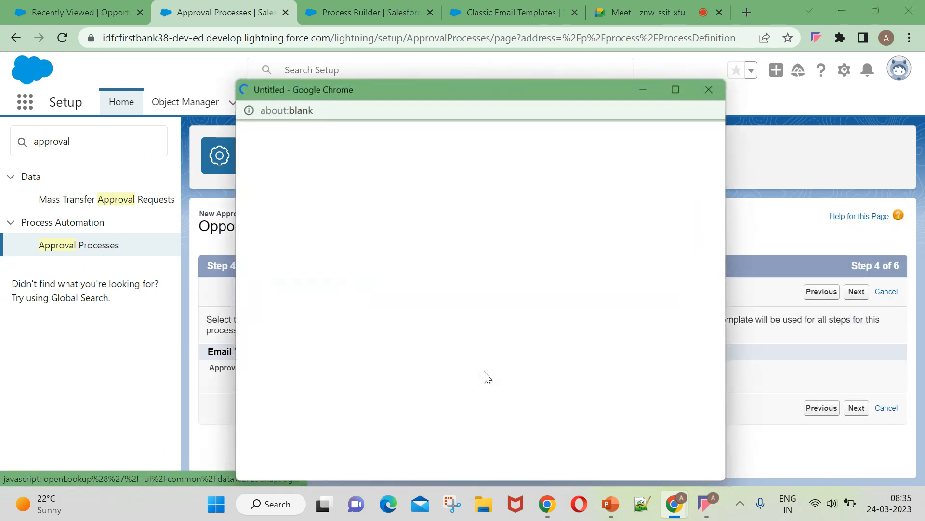
left_click(776, 139)
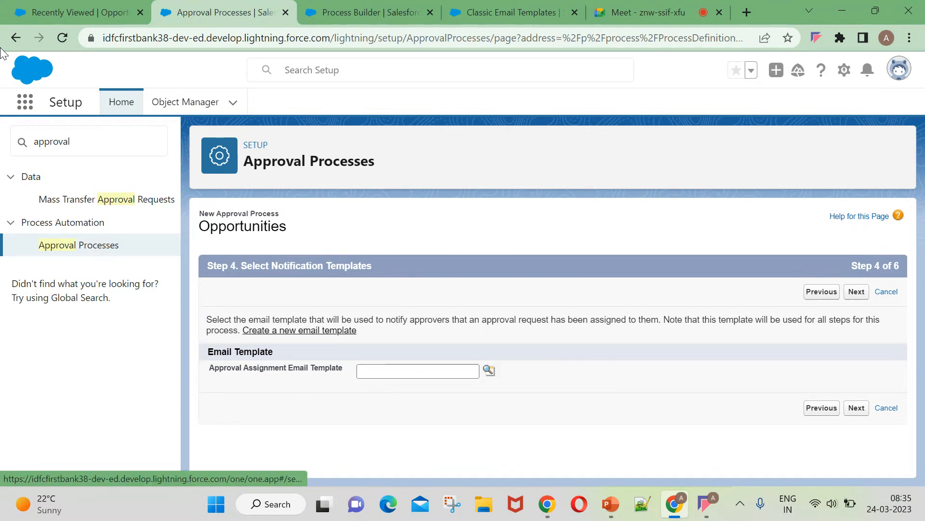
left_click(80, 15)
Duplicate the opportunities tab and open Salesforce Setup in a new tab.
right_click(80, 15)
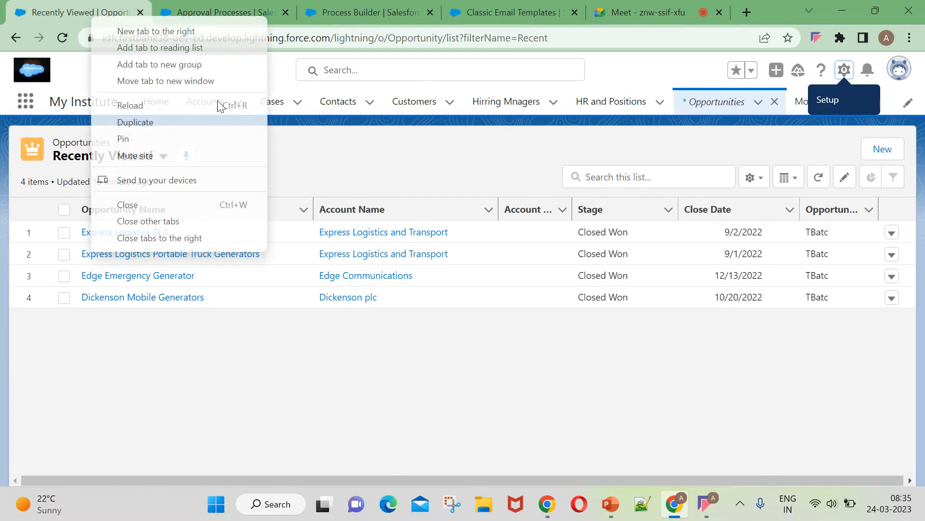
left_click(195, 124)
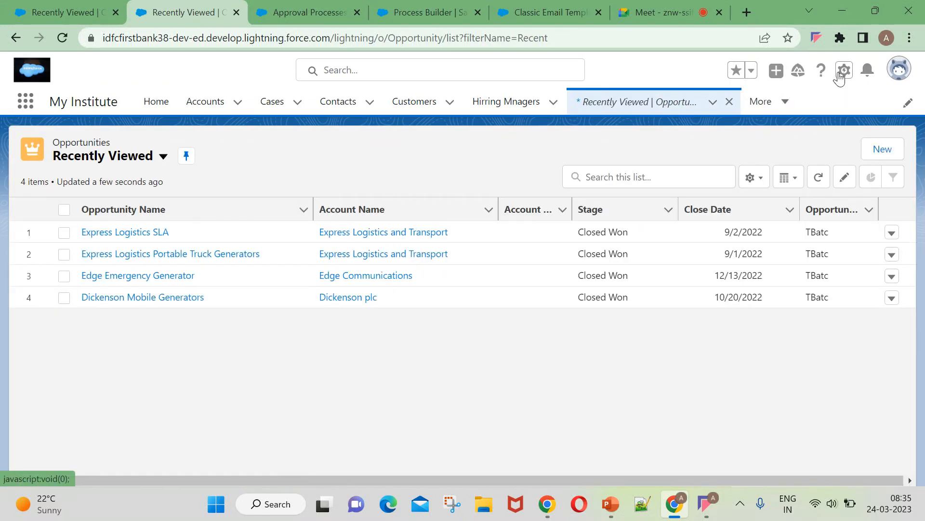
left_click(843, 72)
left_click(813, 123)
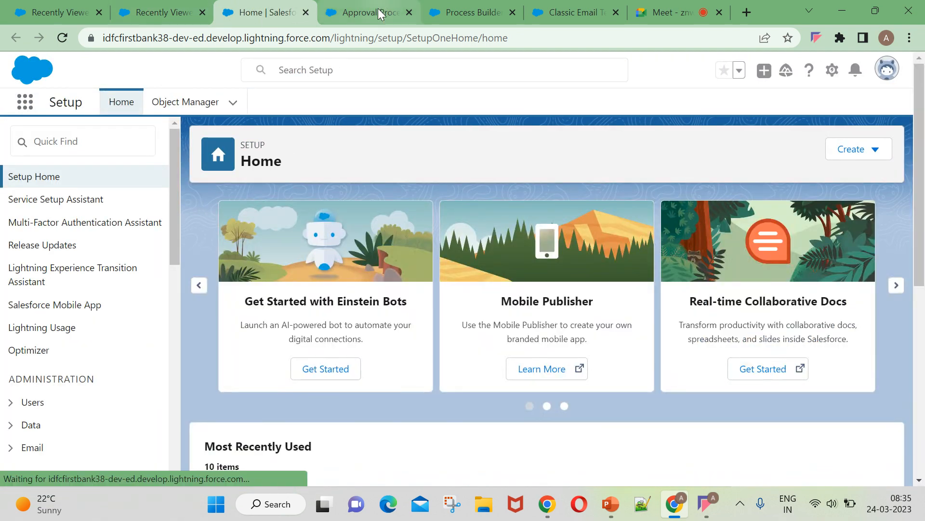
Search Quick Find for 'clas', open Classic Email Templates, and start a new template.
left_click(376, 12)
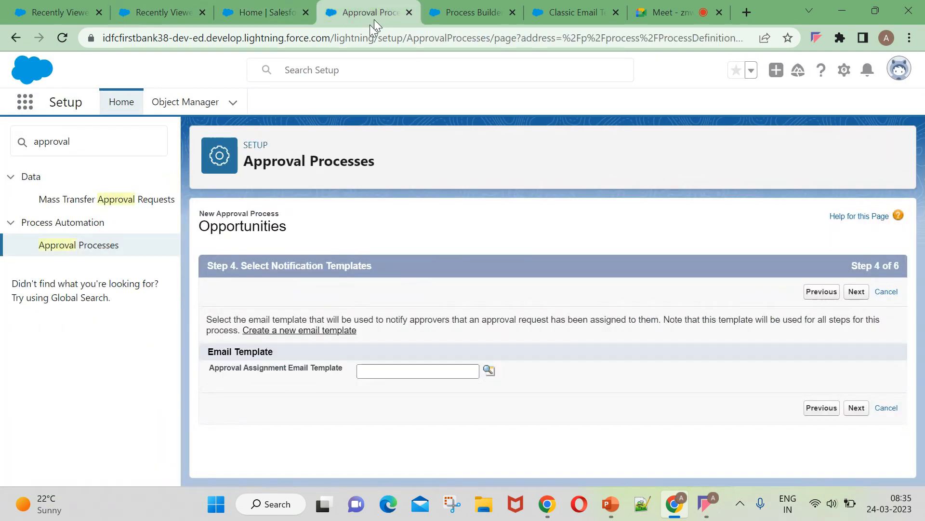
left_click(157, 12)
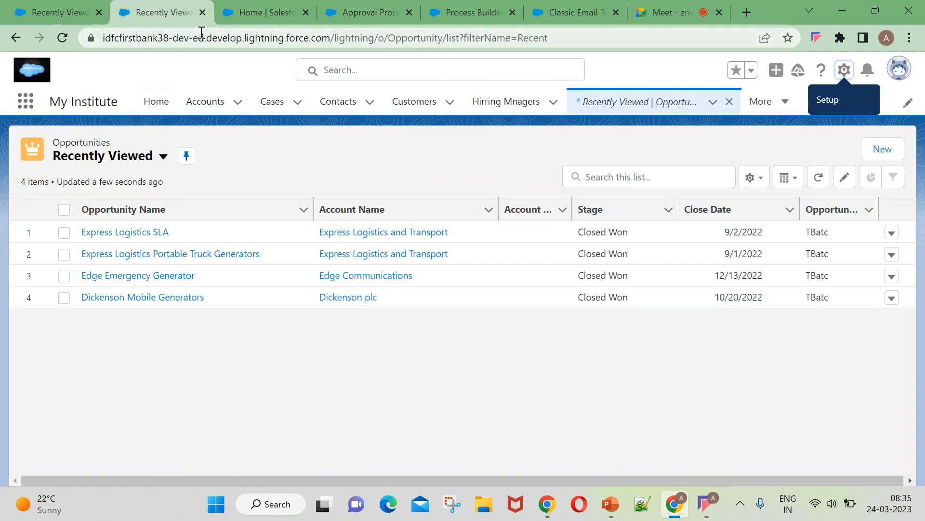
left_click(244, 10)
left_click(95, 148)
type("clasi")
key("BackSpace")
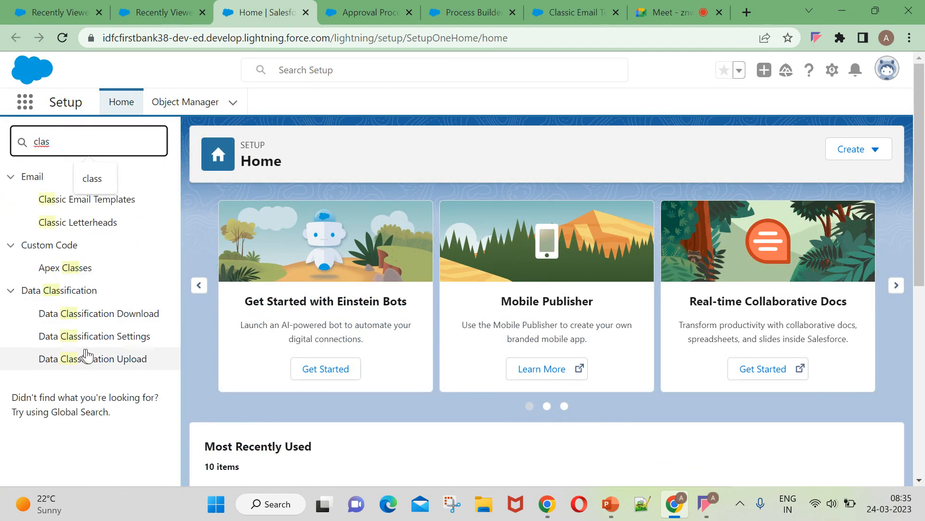
left_click(115, 206)
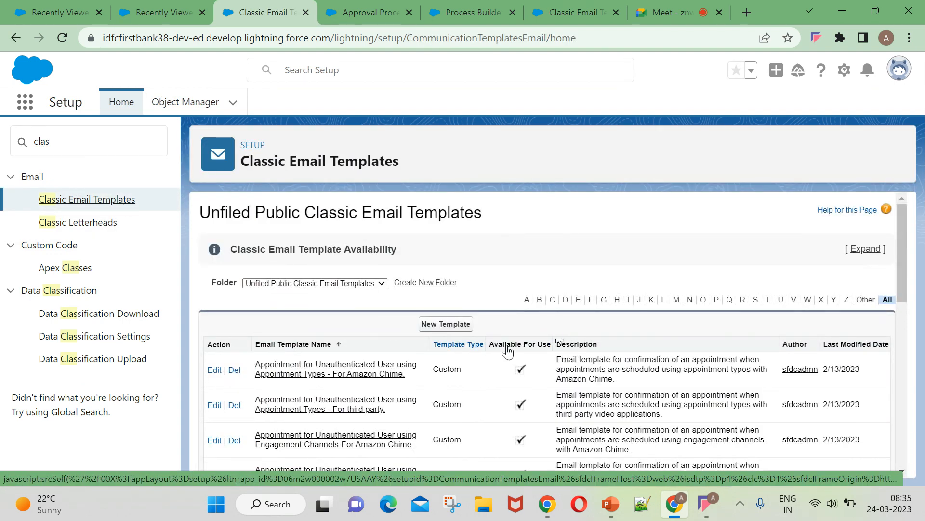
left_click(445, 324)
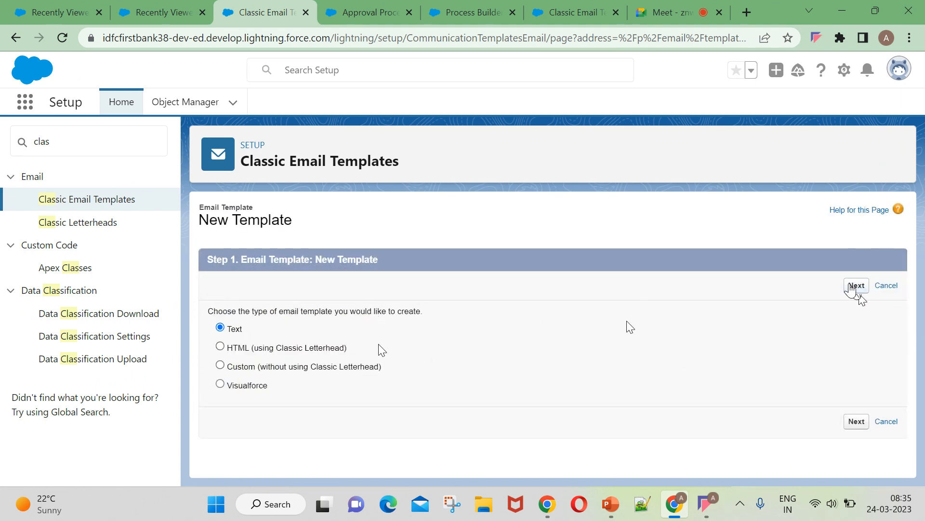
Choose a Text template, tick Available For Use, and name it 'Demo Template for Approval process'.
left_click(857, 286)
left_click(344, 316)
left_click(356, 333)
type("D")
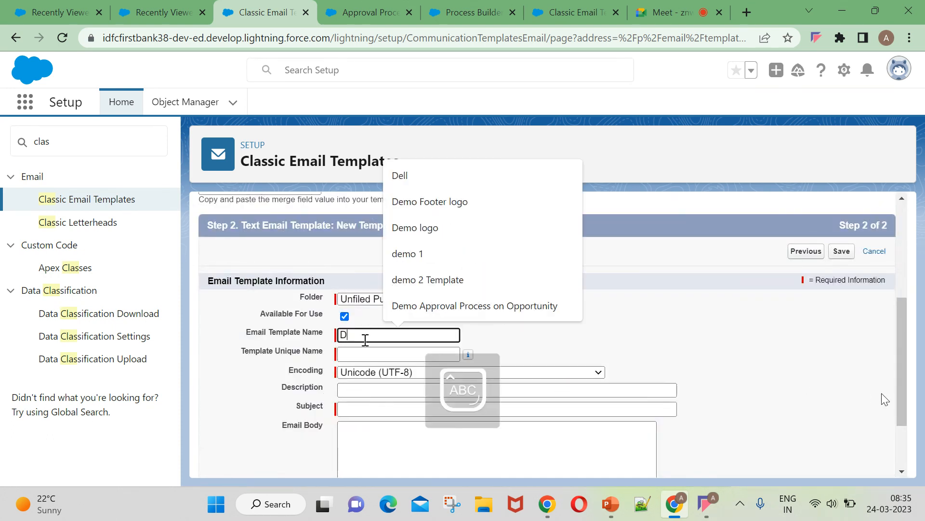
type("emo Template fror")
key("Caps_Lock")
type("A")
key("Caps_Lock")
type("ppro")
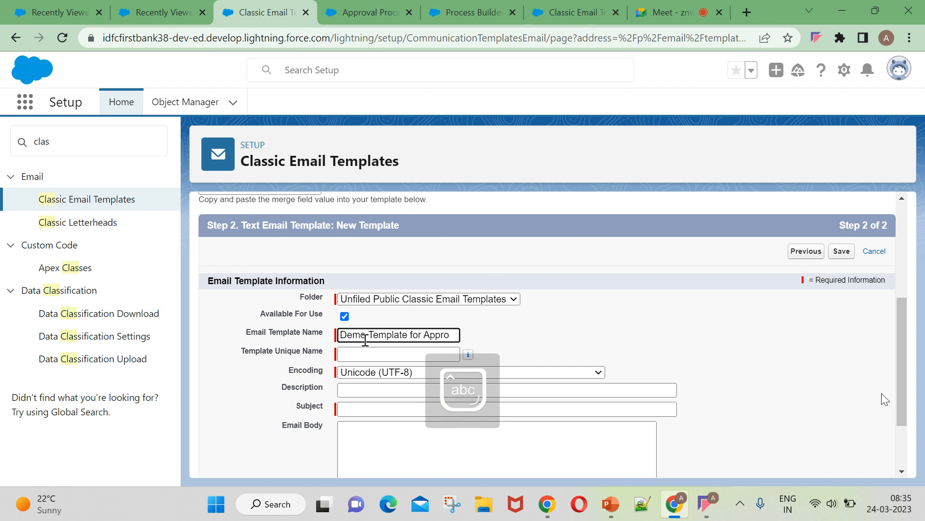
type("val process")
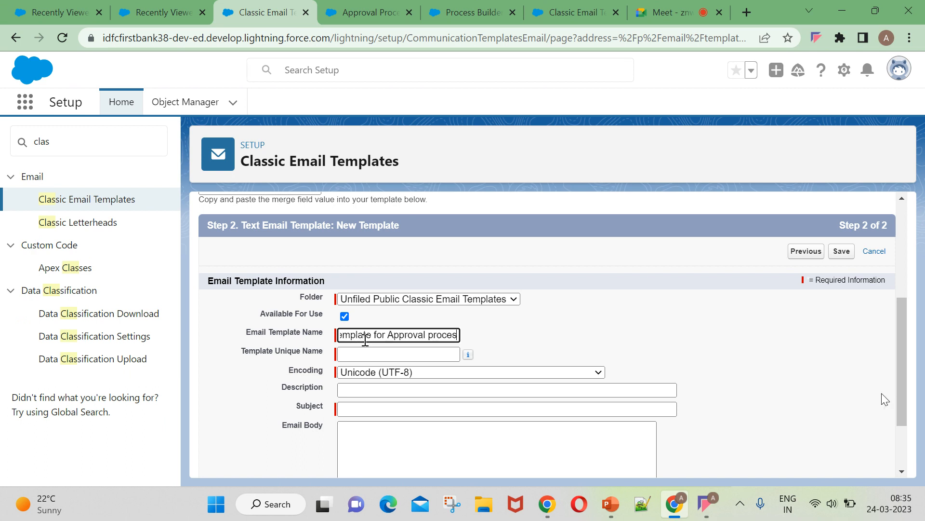
Autofill the unique name, enter subject 'Your big opportunity is created with stage: Closed Lost', begin body 'Dear'.
left_click(367, 354)
scroll(409, 345, "down", 2)
left_click(381, 323)
type("Your oppo")
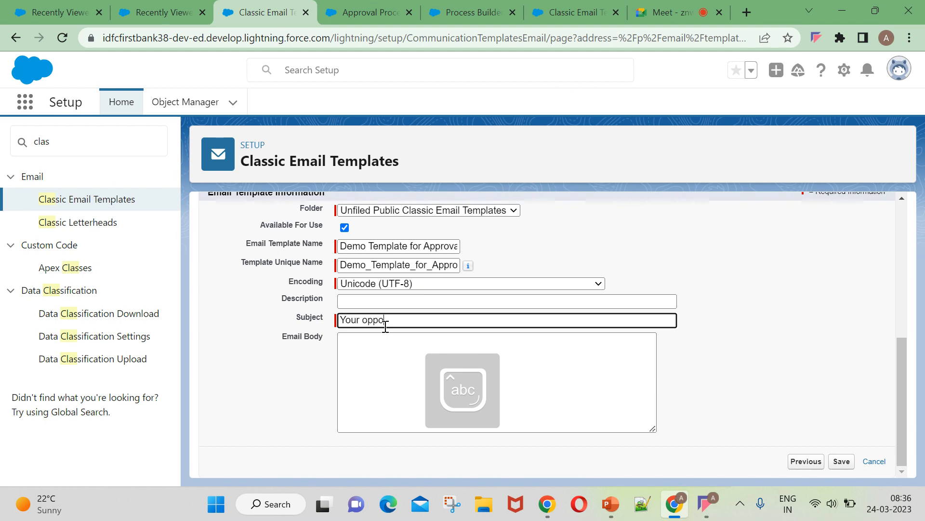
type("rtunity is created with stage:")
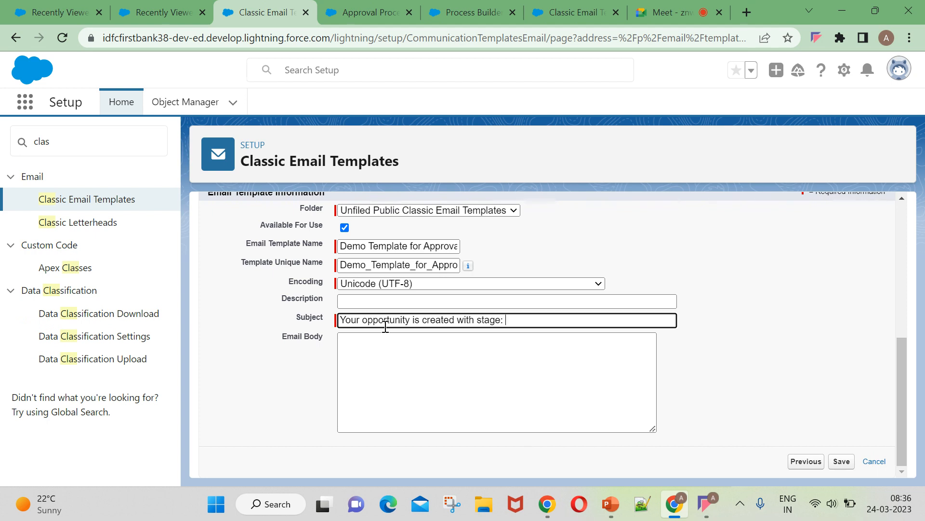
key("Caps_Lock")
type("C")
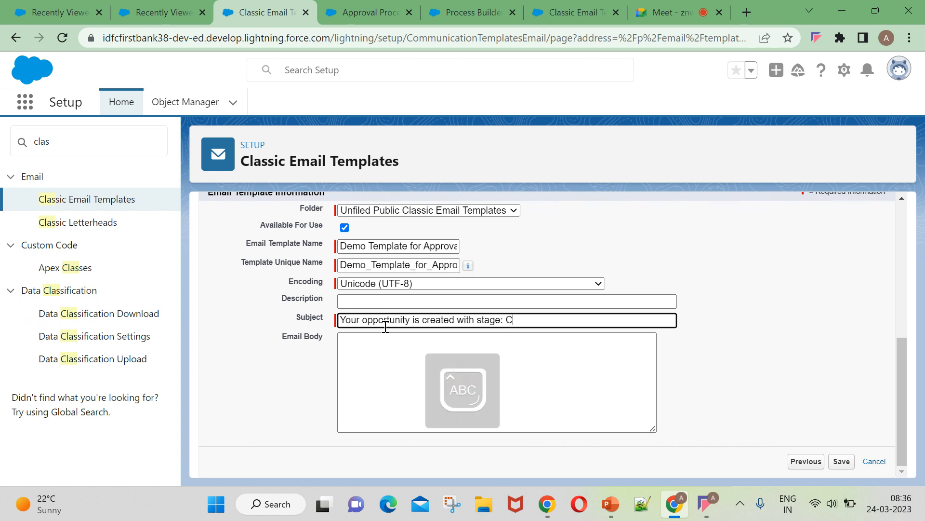
type("losed")
key("Caps_Lock")
type("LO")
key("Left")
key("Left")
key("Left")
key("Left")
key("Left")
key("Left")
key("Left")
key("Left")
key("Left")
key("Left")
key("Left")
key("Left")
key("Left")
key("Left")
key("Left")
key("Left")
key("Left")
key("Left")
key("Left")
key("Left")
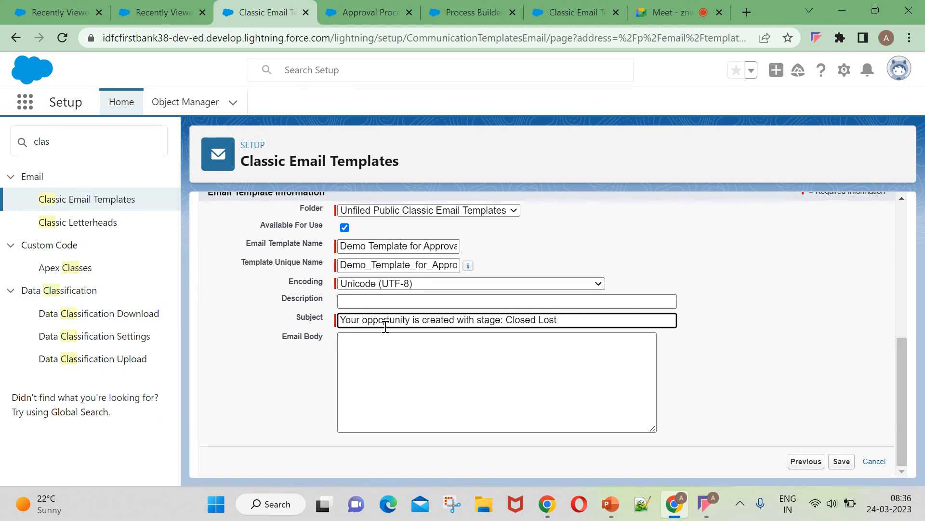
type("bi")
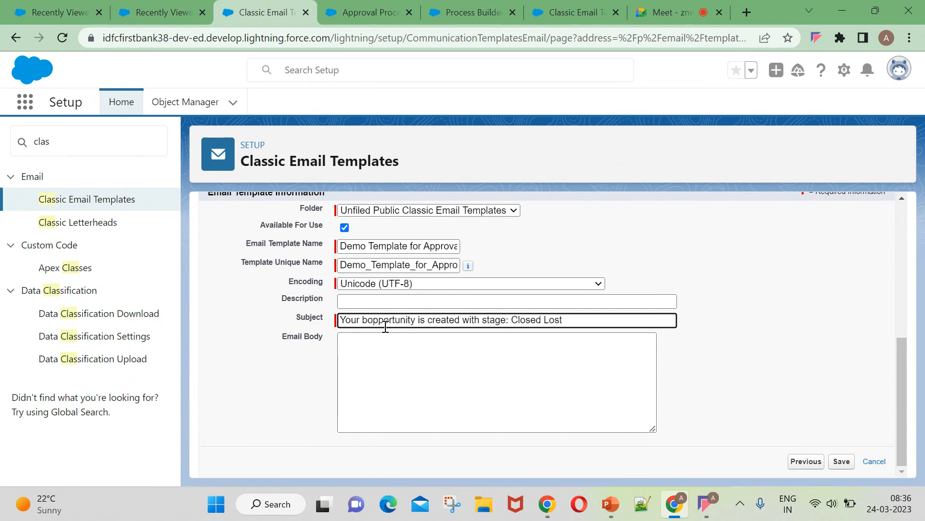
type("g")
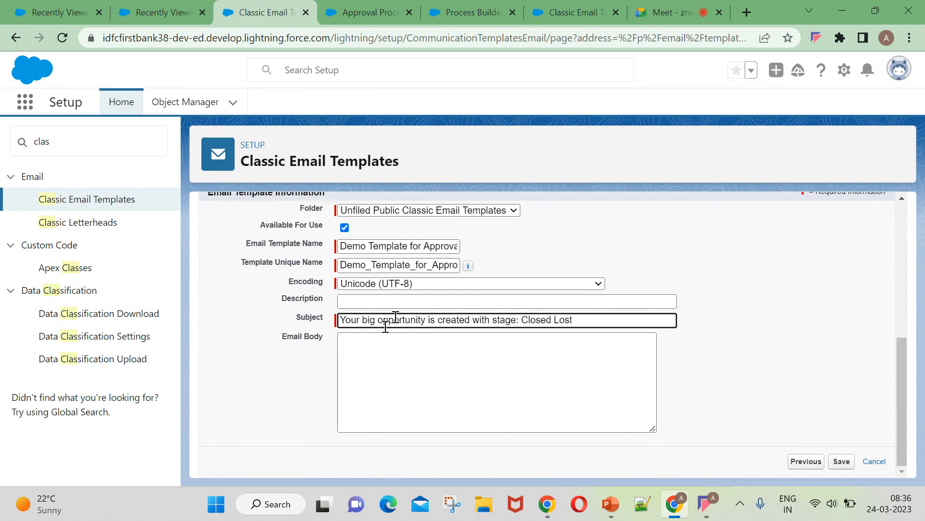
left_click(456, 352)
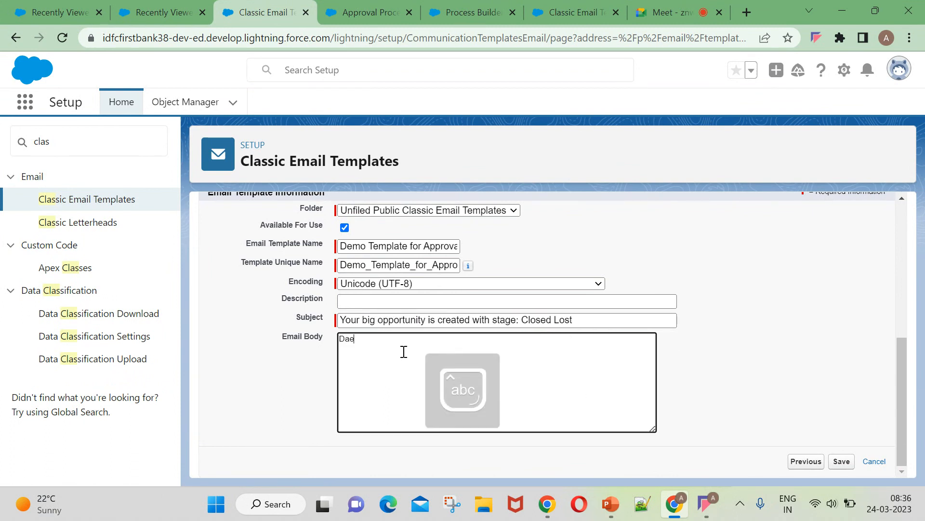
type("Dear cu")
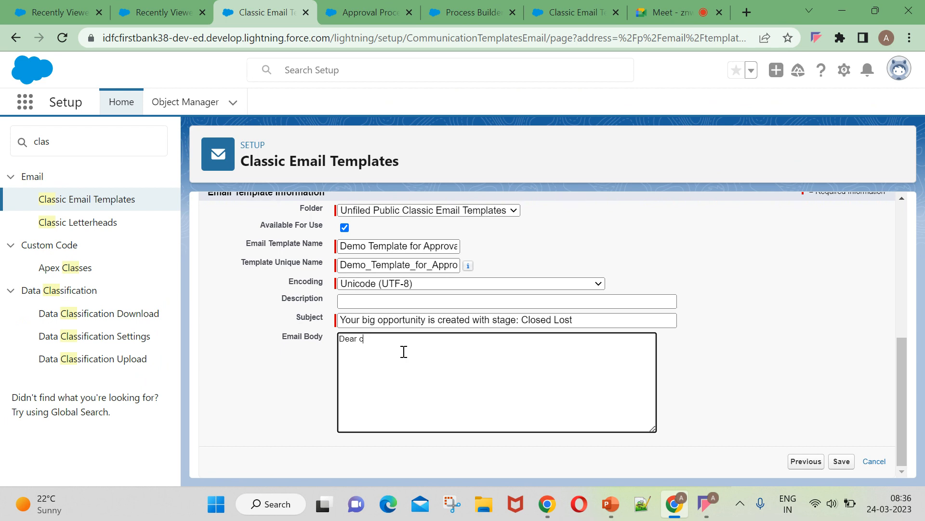
Browse the merge field types and contact fields in Available Merge Fields.
scroll(396, 340, "up", 4)
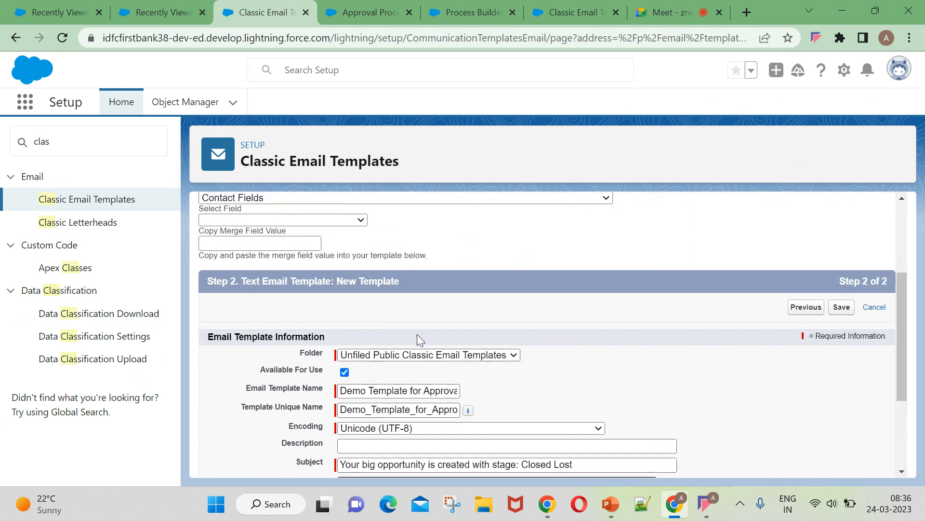
left_click(259, 270)
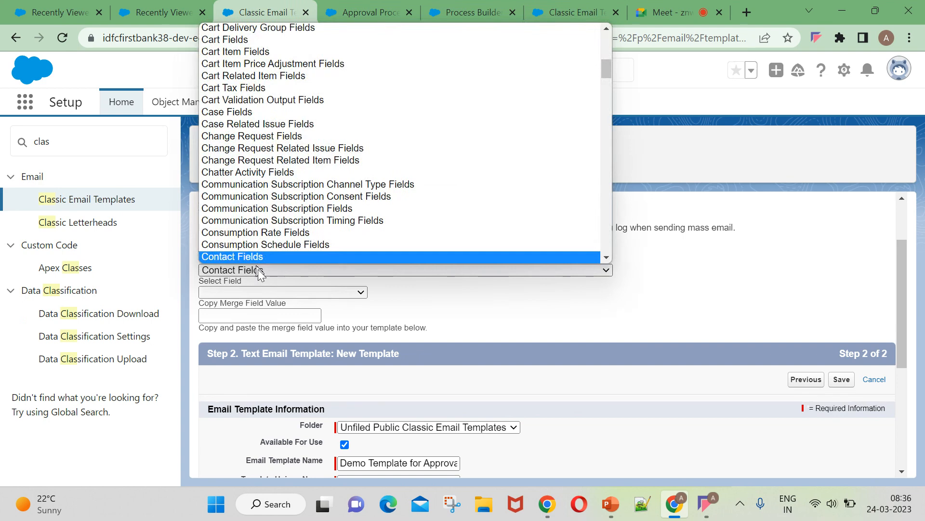
scroll(373, 138, "down", 20)
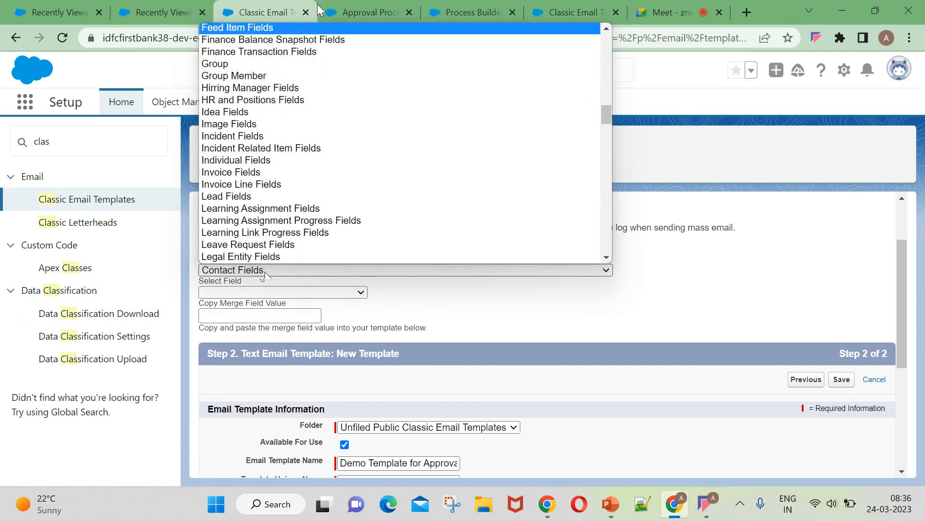
scroll(372, 139, "down", 15)
scroll(364, 178, "up", 15)
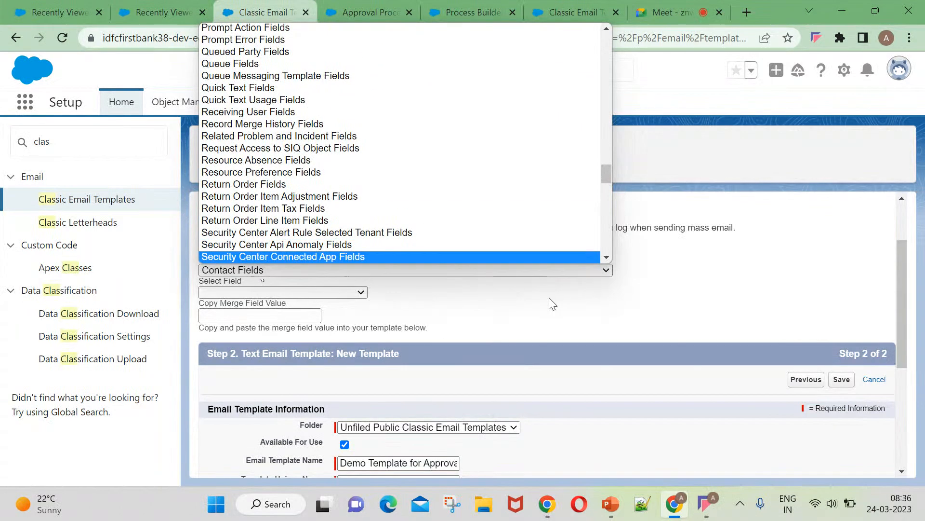
left_click(553, 315)
left_click(259, 293)
left_click(259, 293)
scroll(280, 308, "up", 2)
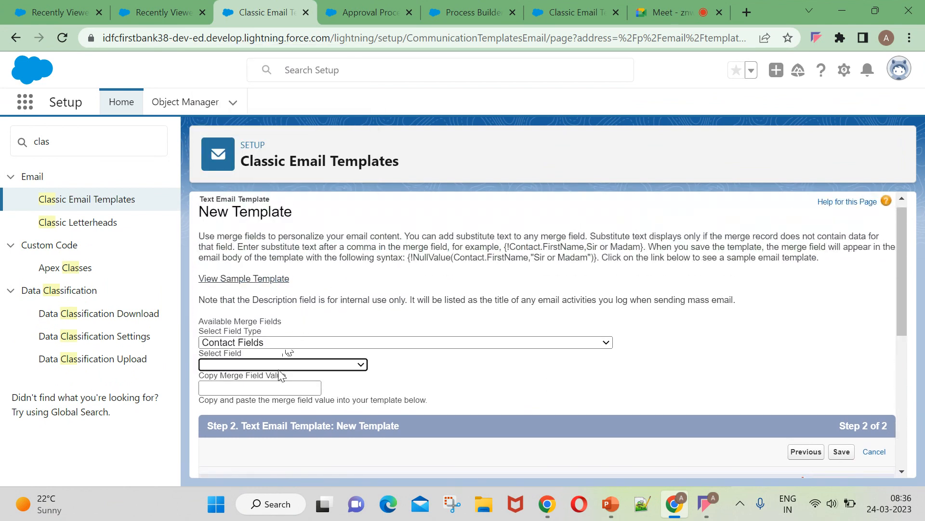
left_click(392, 345)
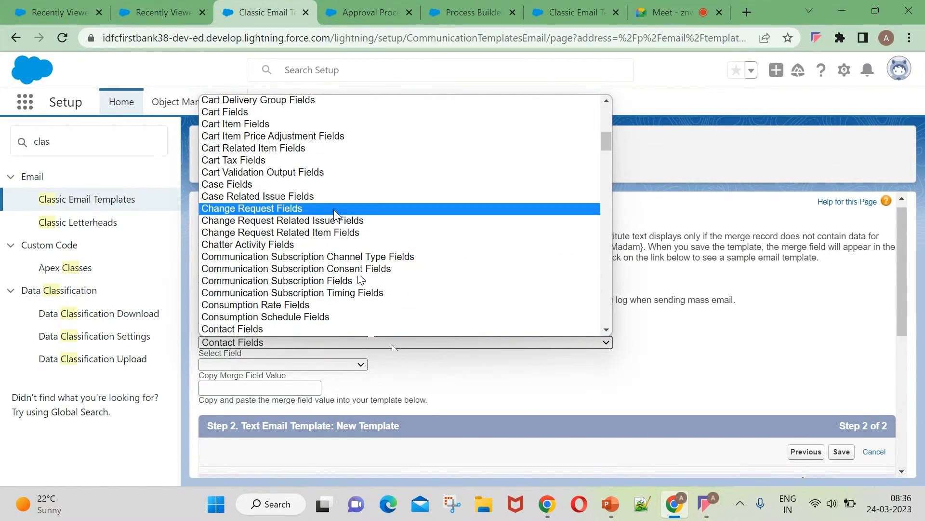
scroll(329, 196, "up", 10)
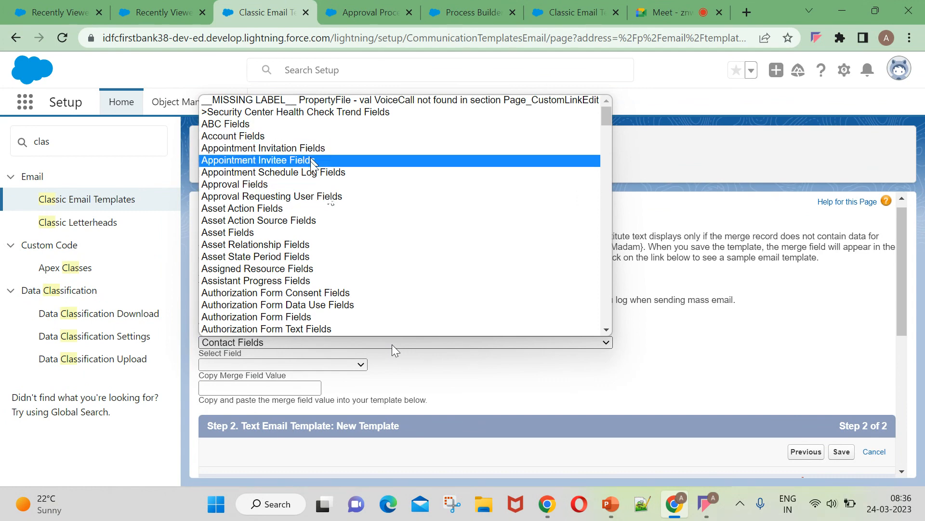
scroll(338, 203, "down", 4)
scroll(340, 217, "down", 4)
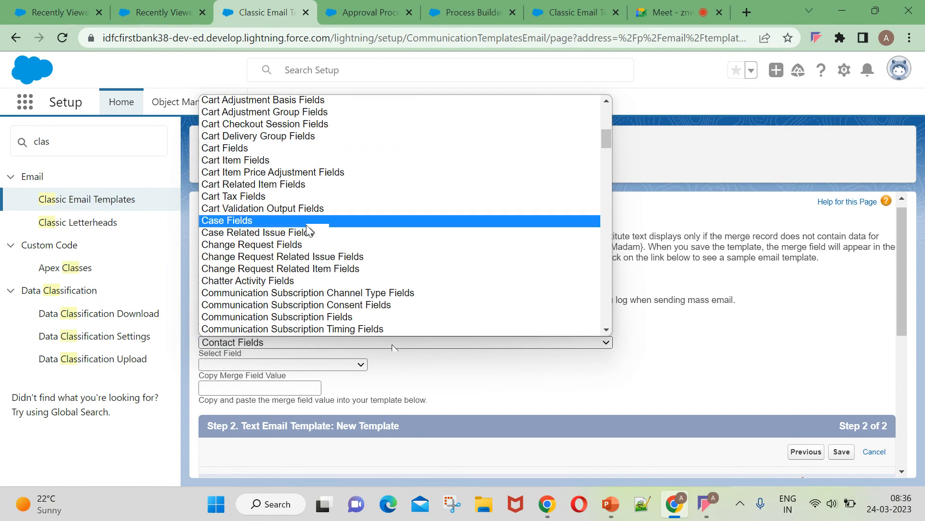
scroll(306, 231, "down", 8)
scroll(302, 242, "down", 5)
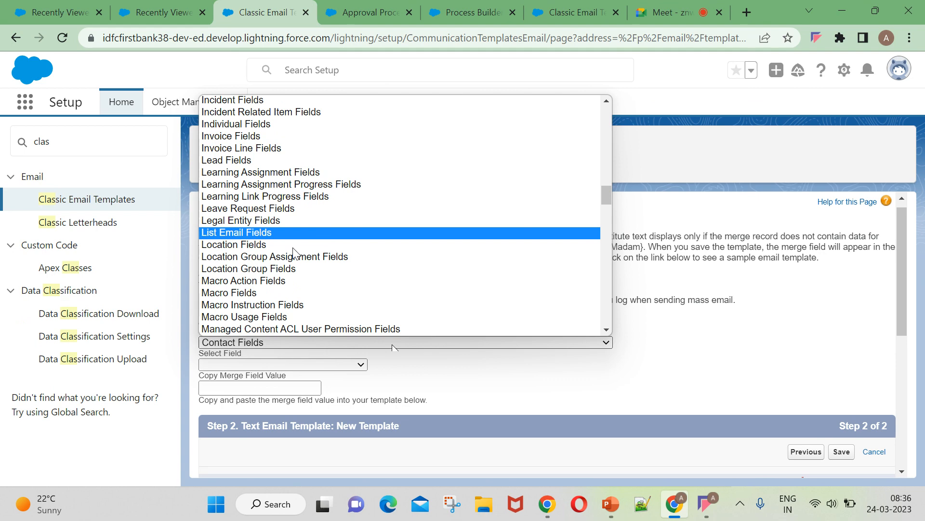
scroll(296, 254, "up", 3)
scroll(295, 254, "down", 5)
scroll(295, 254, "down", 5)
scroll(296, 254, "up", 5)
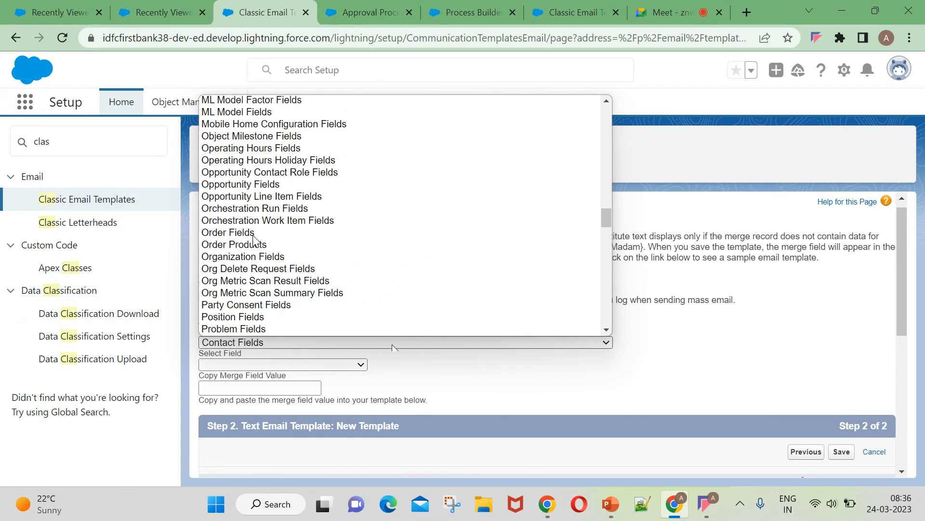
Generate {!Opportunity.OwnerLastName} from Opportunity Fields and place the cursor after 'Dear'.
left_click(262, 184)
scroll(320, 357, "down", 1)
left_click(299, 293)
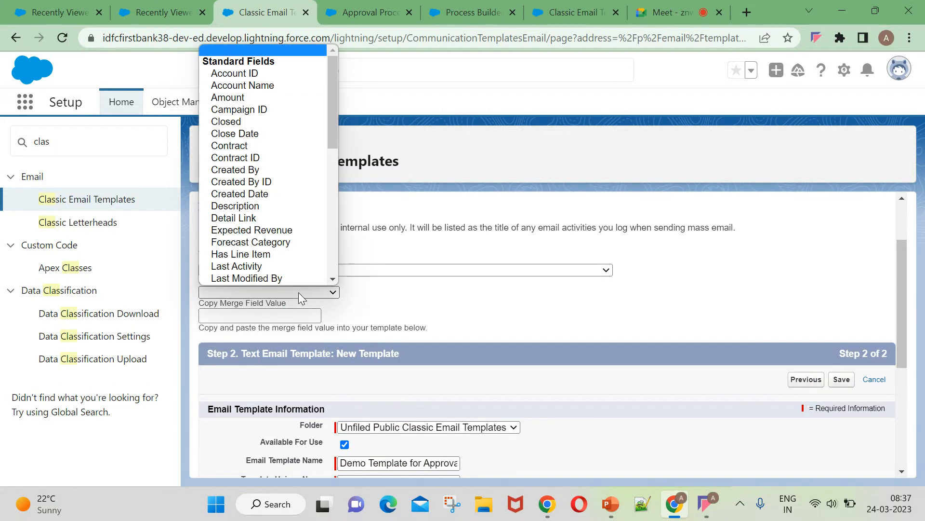
scroll(268, 169, "down", 3)
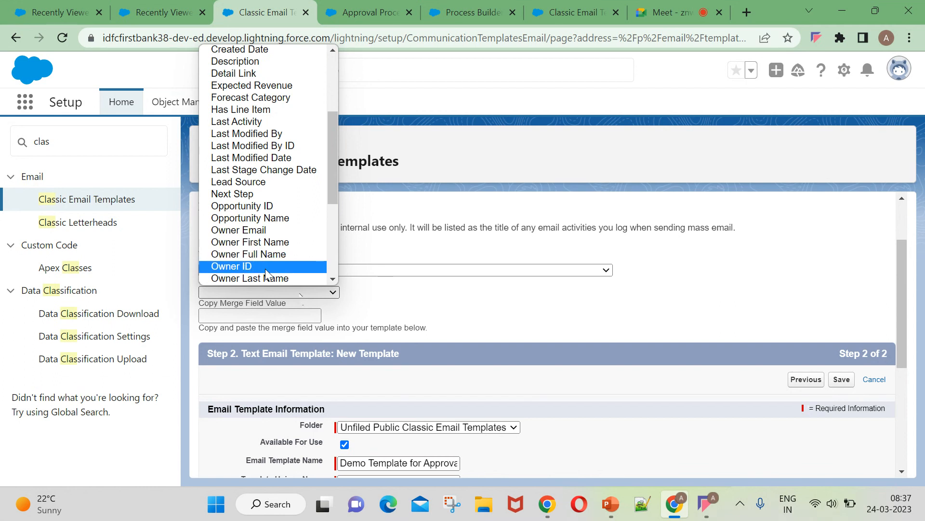
scroll(267, 241, "down", 3)
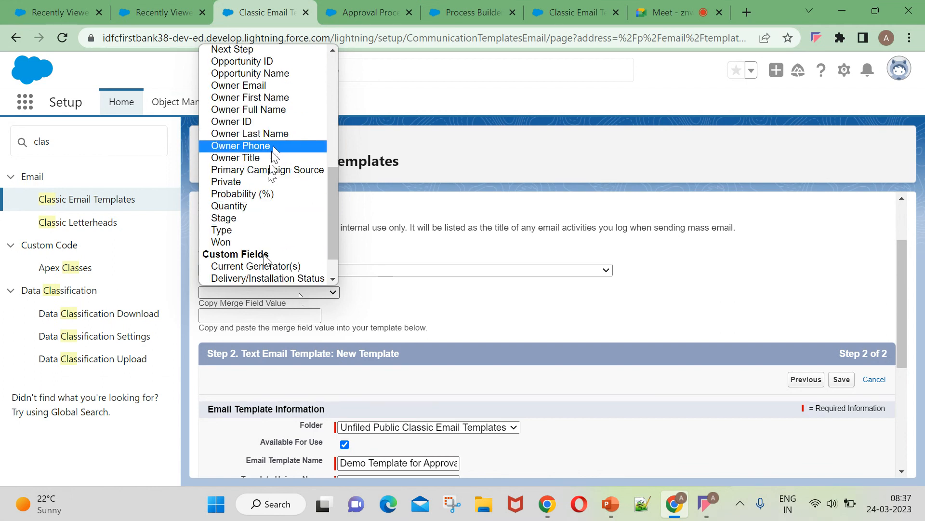
left_click(277, 135)
key("ctrl+c")
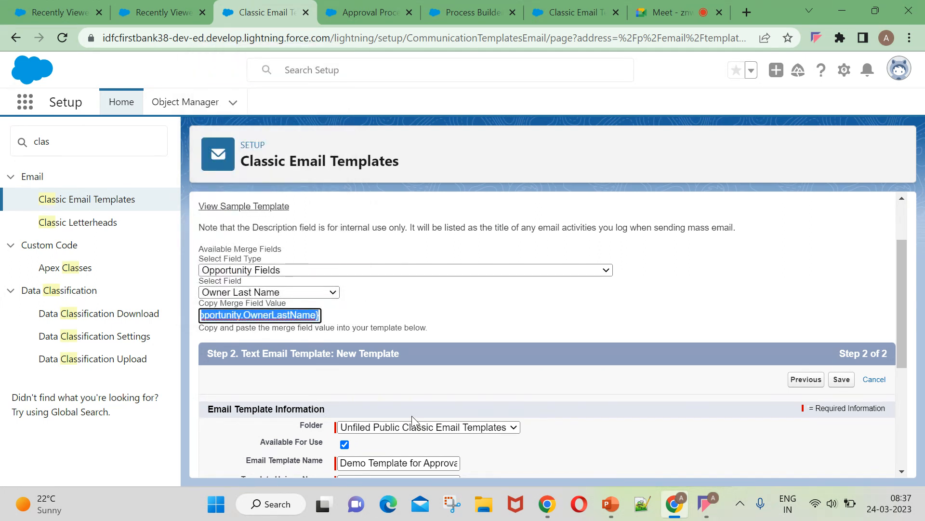
scroll(374, 355, "down", 5)
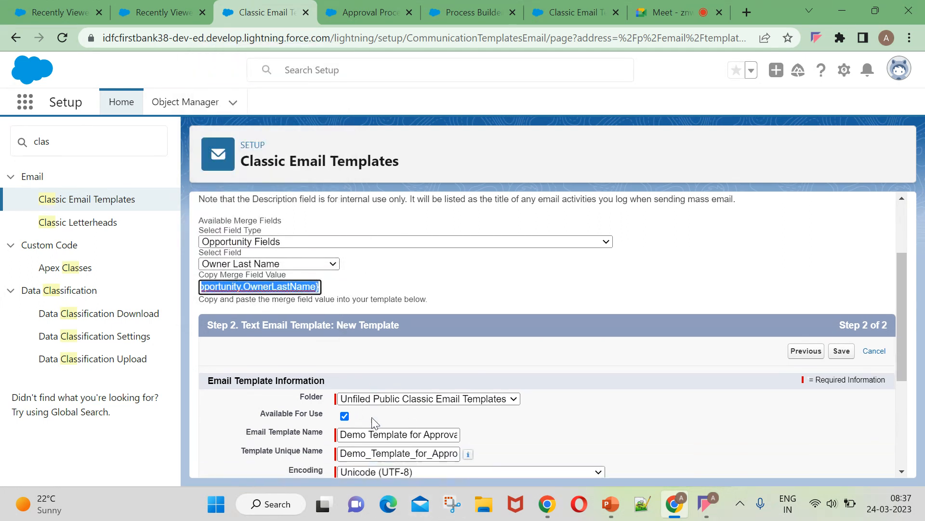
left_click(386, 349)
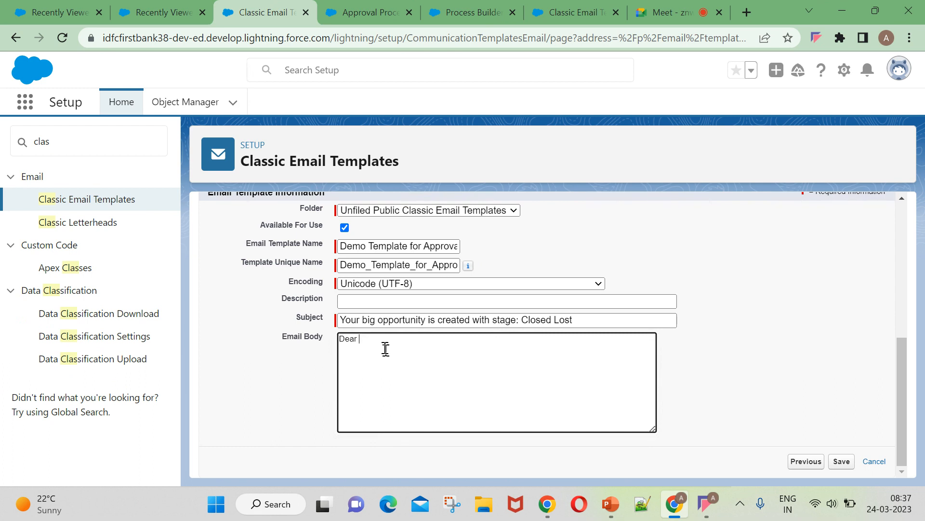
Paste the owner last-name merge field, finish the body with 'We will get back to you on this.', and save.
key("ctrl+v")
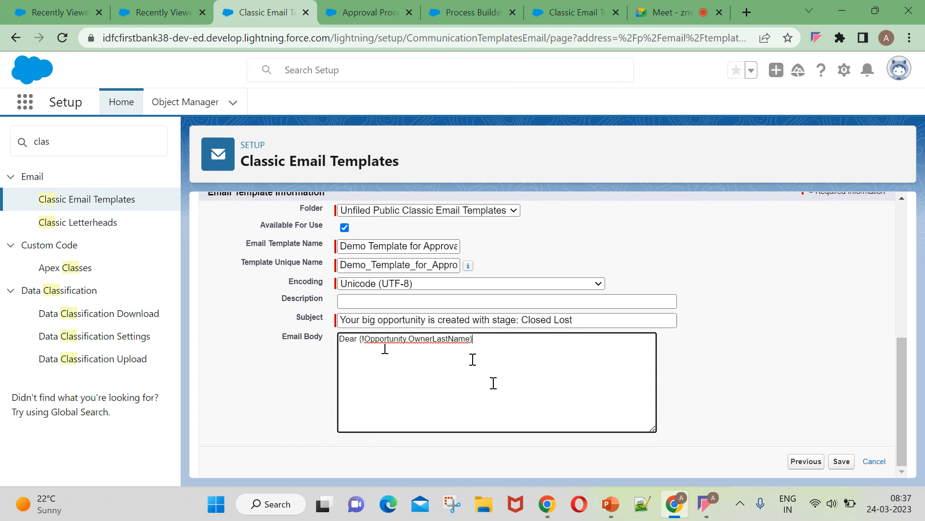
key("Caps_Lock")
type("Your opportunity is created")
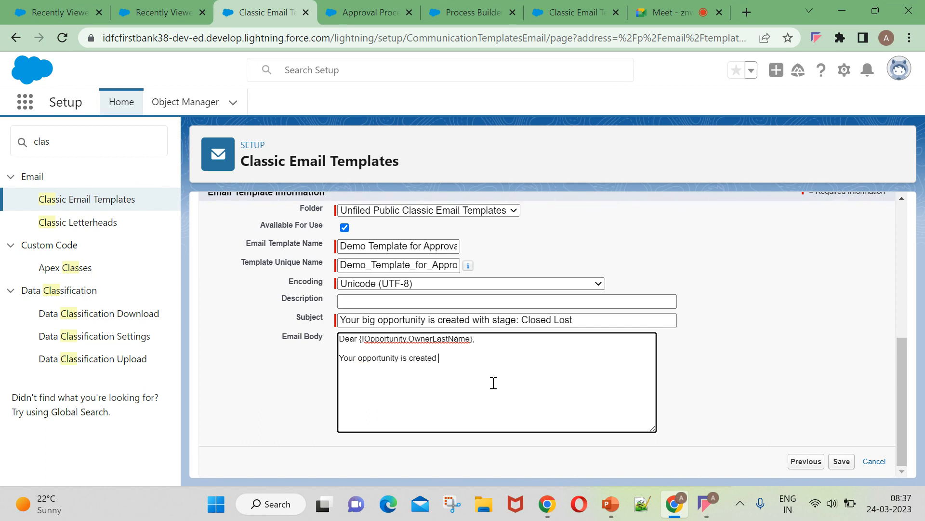
type("th u")
type("s. ")
type("W")
key("Caps_Lock")
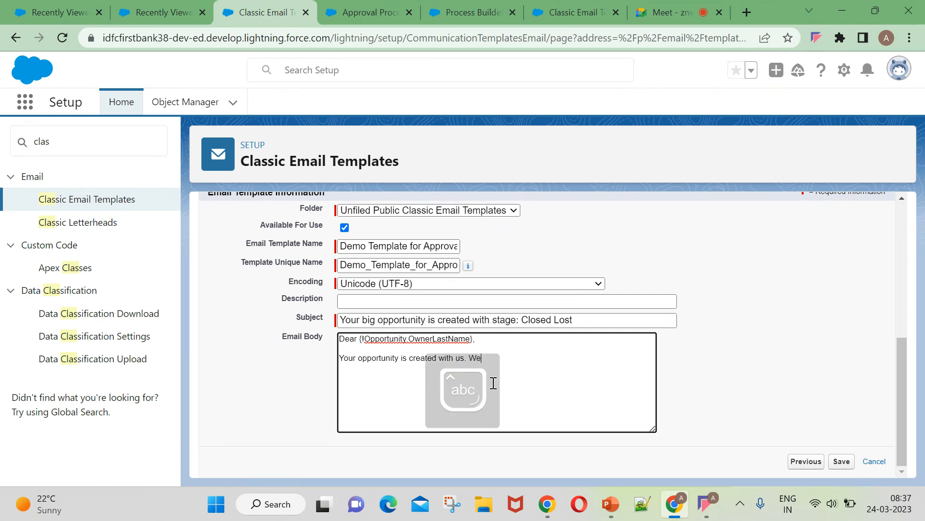
type("e will get back to you on this.")
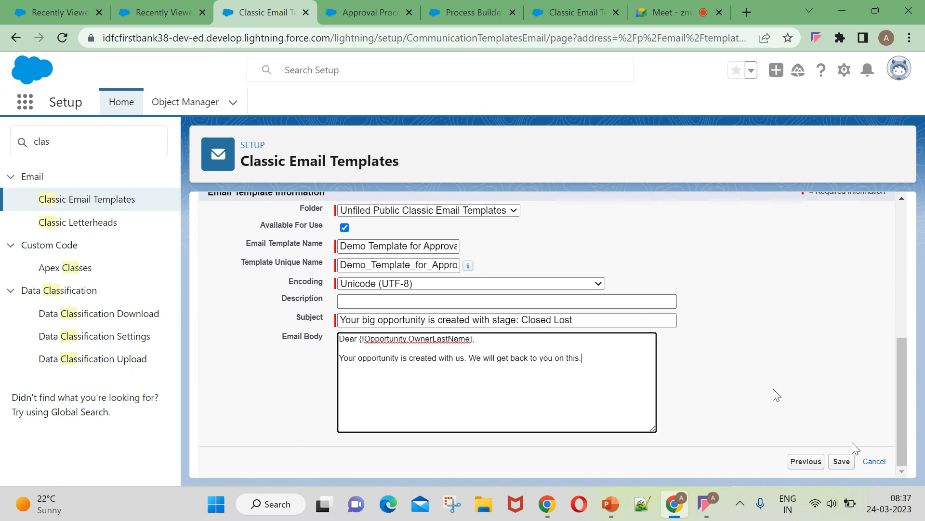
left_click(841, 461)
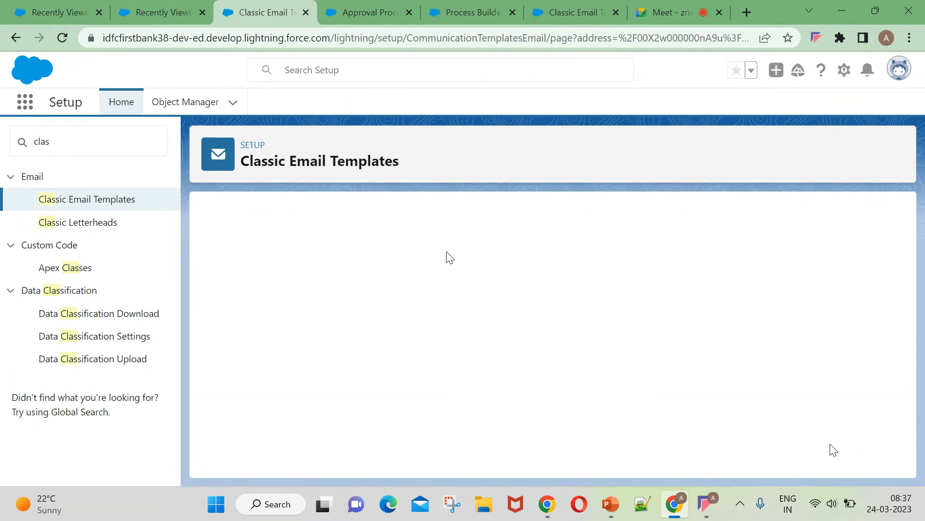
scroll(482, 323, "down", 5)
scroll(482, 324, "up", 5)
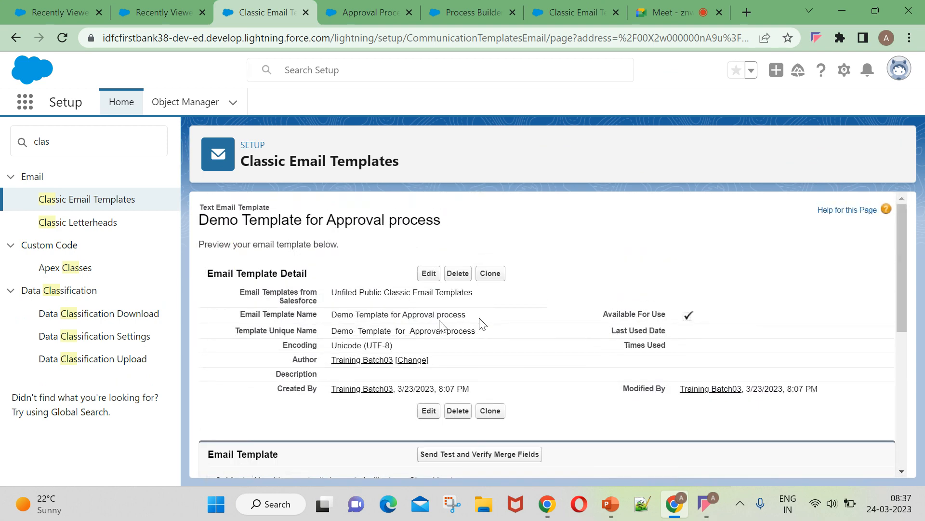
Search the template lookup for 'demo', select Demo Template for Approval process, and continue.
left_click(159, 10)
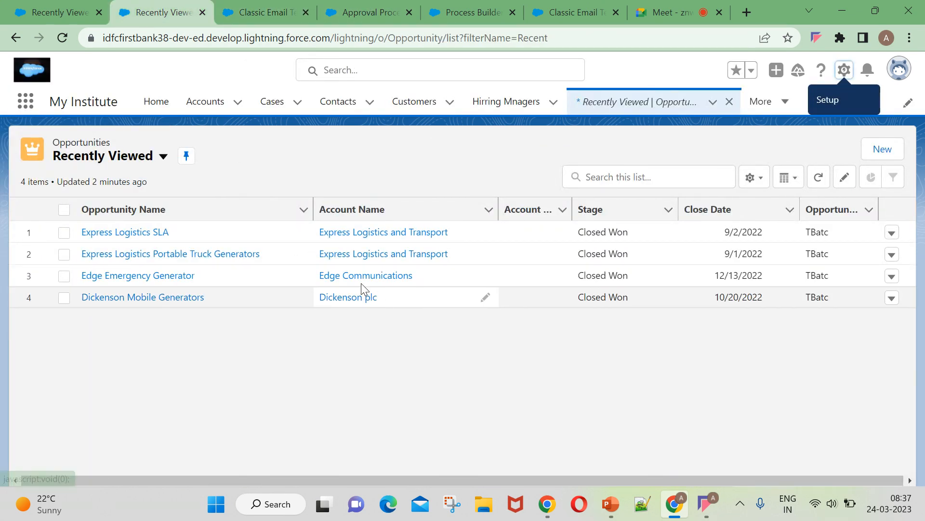
left_click(350, 9)
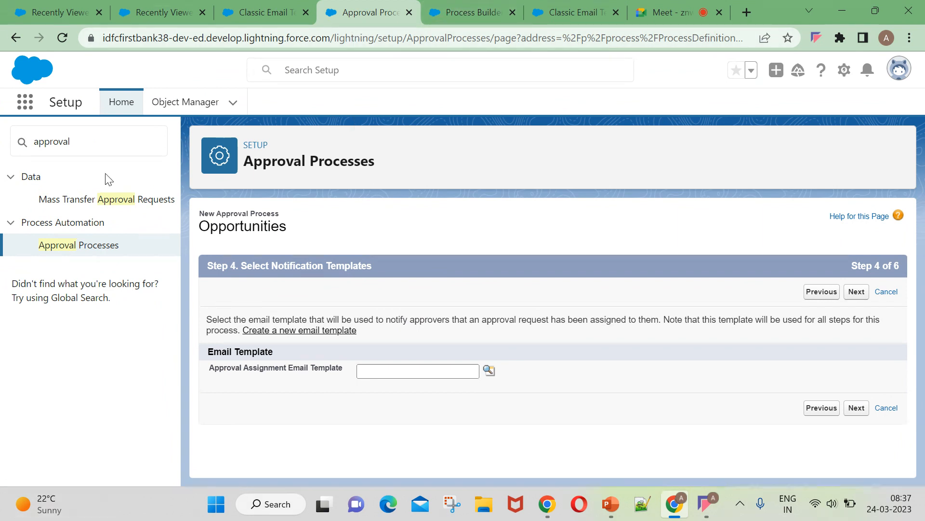
left_click(489, 370)
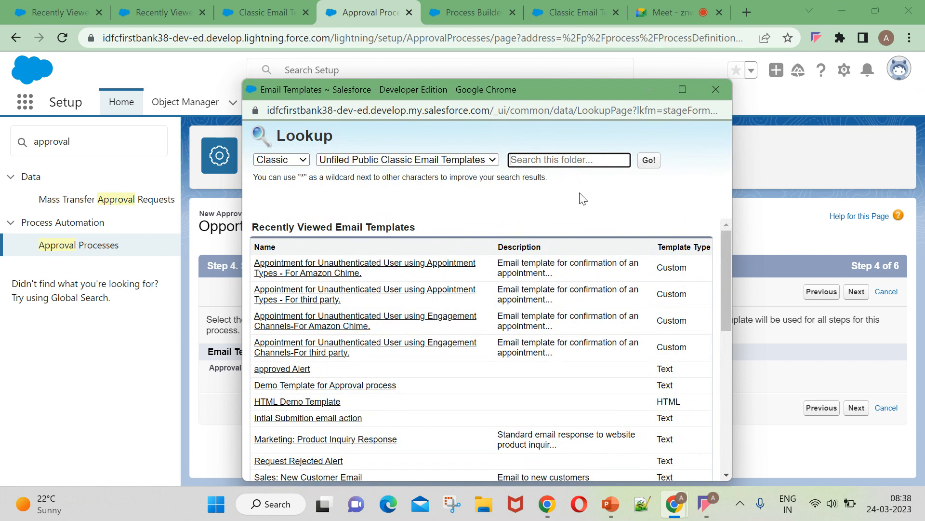
type("demo")
left_click(646, 163)
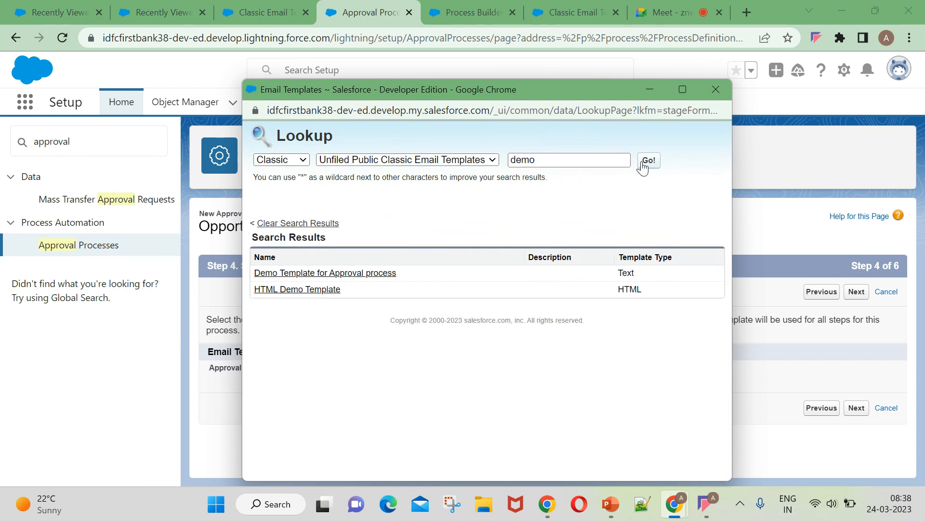
left_click(272, 273)
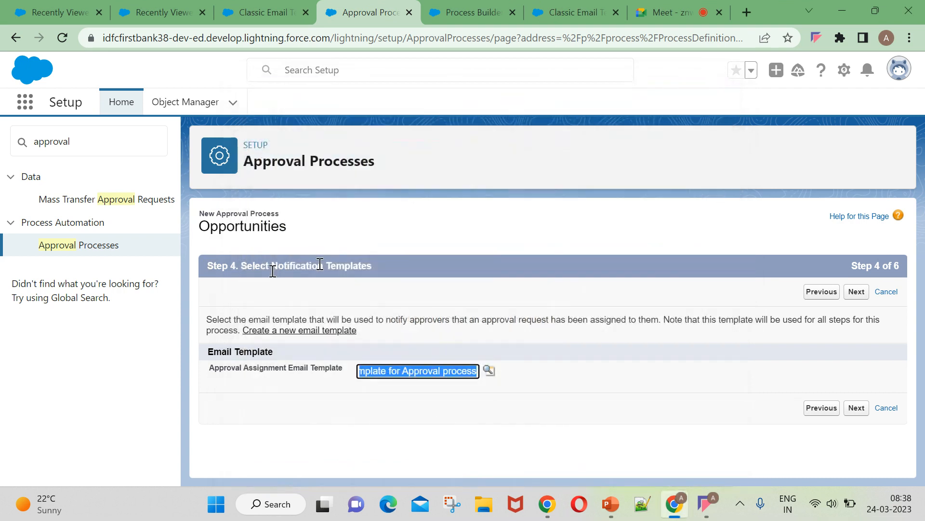
left_click(861, 292)
scroll(349, 375, "down", 5)
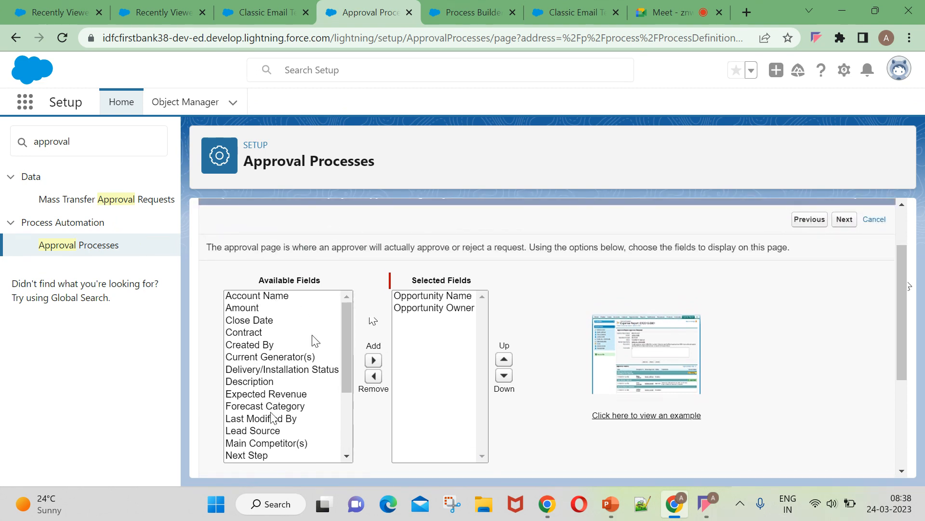
Add Amount, Stage and Type to the approval page's selected fields.
left_click(271, 308)
left_click(374, 360)
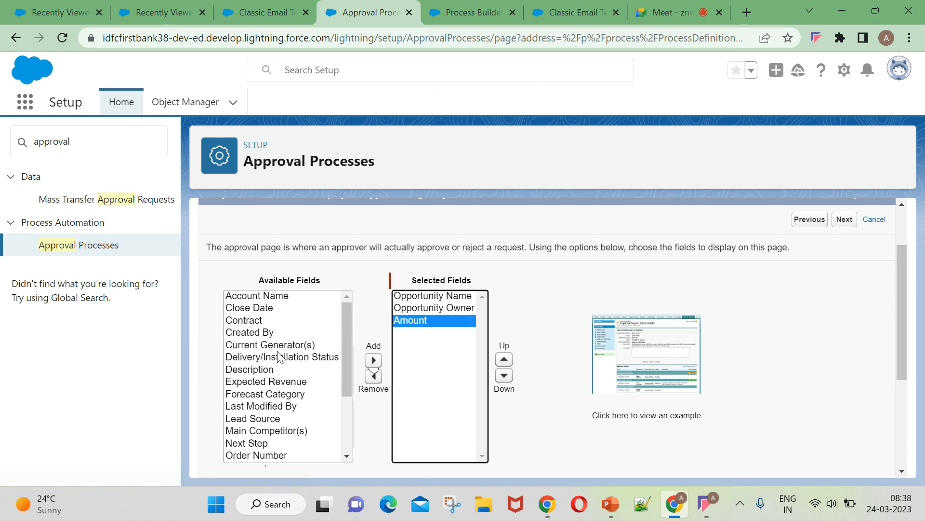
scroll(267, 395, "down", 3)
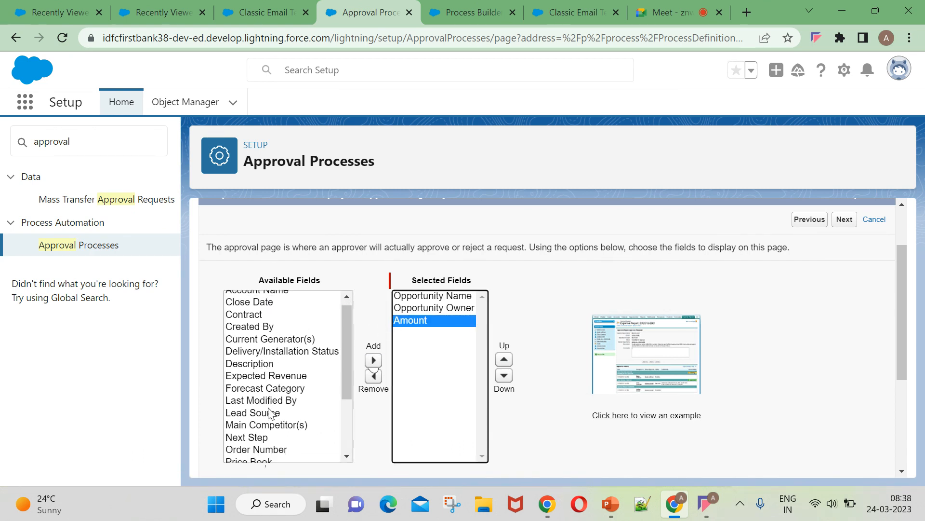
scroll(269, 417, "down", 1)
left_click(260, 430)
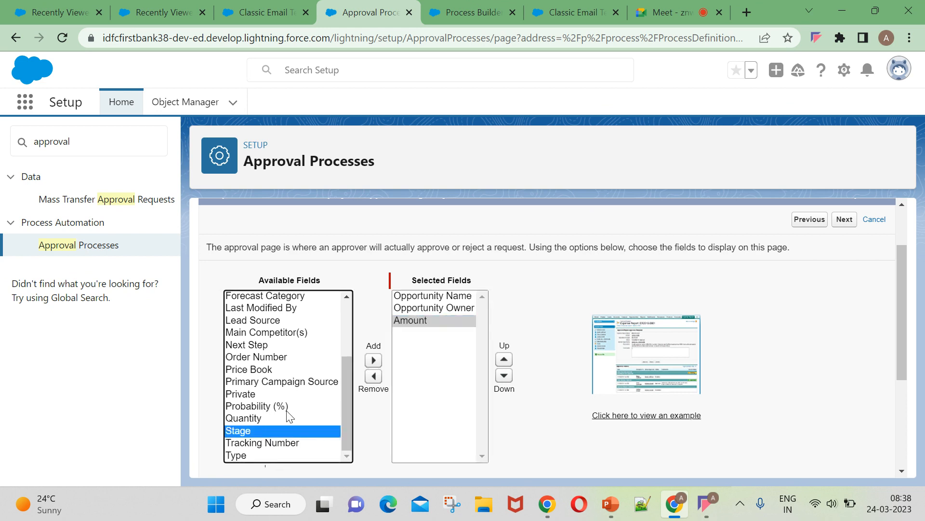
left_click(373, 360)
scroll(306, 429, "down", 4)
scroll(245, 284, "up", 2)
scroll(370, 338, "up", 3)
left_click(373, 413)
Add Lead Source and Account Name to the selected fields as well.
scroll(377, 410, "down", 2)
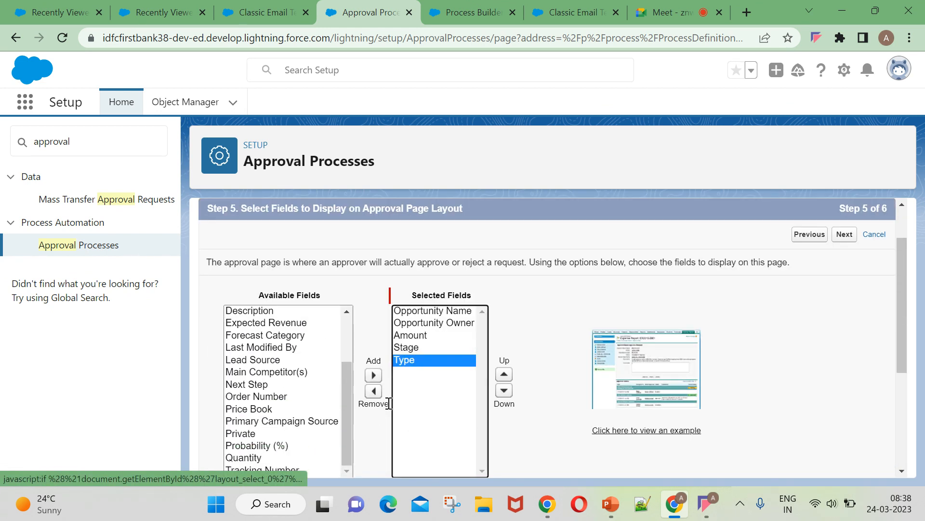
left_click(265, 287)
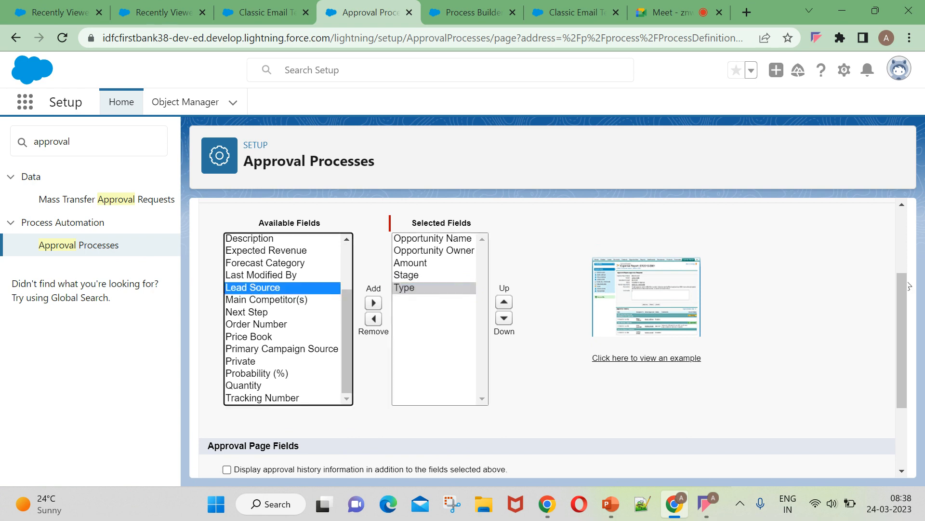
left_click(373, 302)
scroll(268, 340, "up", 2)
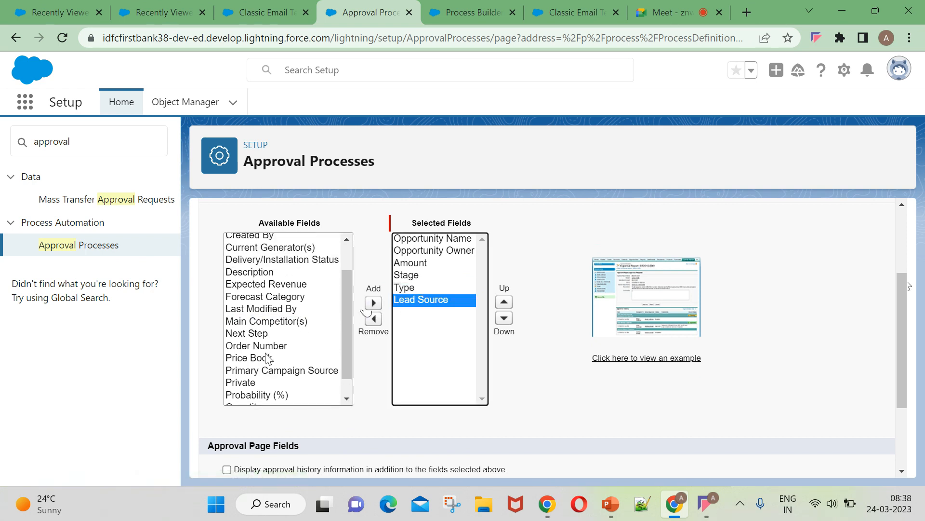
scroll(269, 340, "up", 2)
left_click(288, 311)
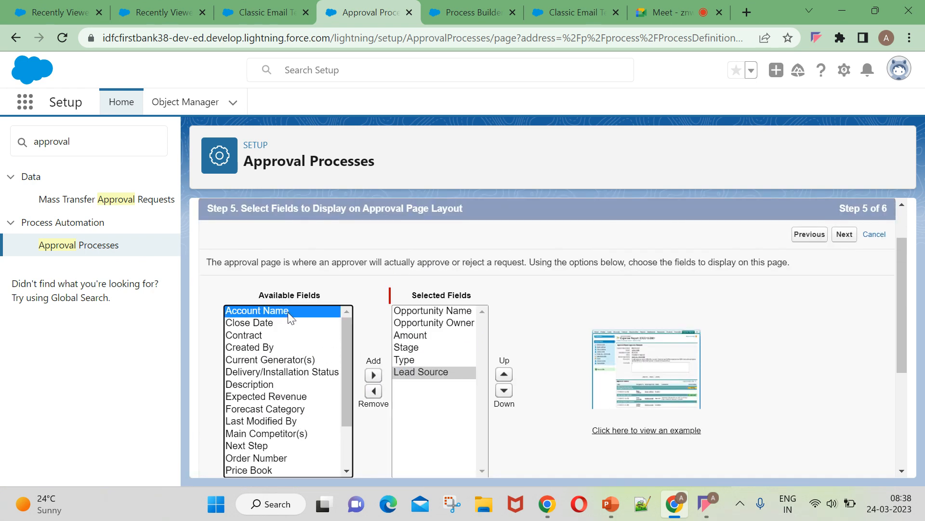
left_click(373, 375)
Adjust the remaining approval page layout options and proceed to the initial submitters step.
scroll(297, 373, "down", 2)
scroll(297, 374, "down", 3)
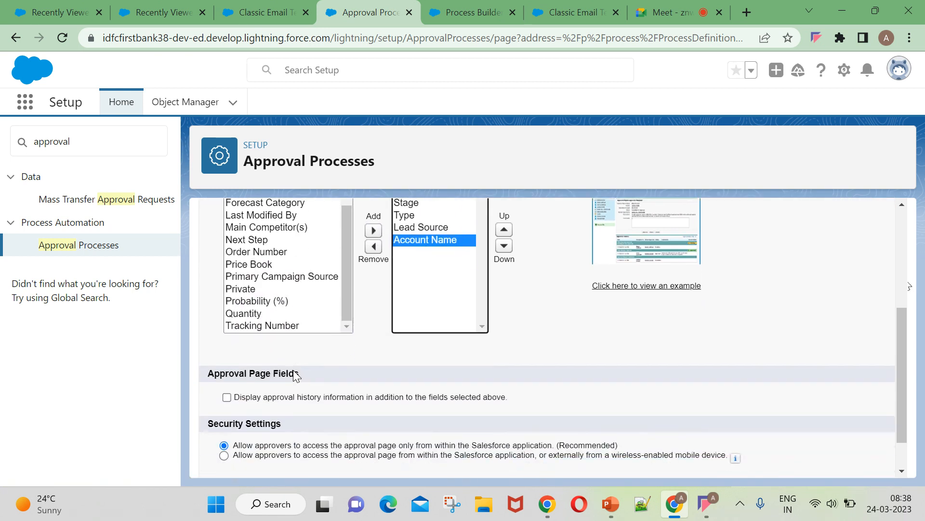
left_click(280, 251)
left_click(438, 332)
left_click(575, 320)
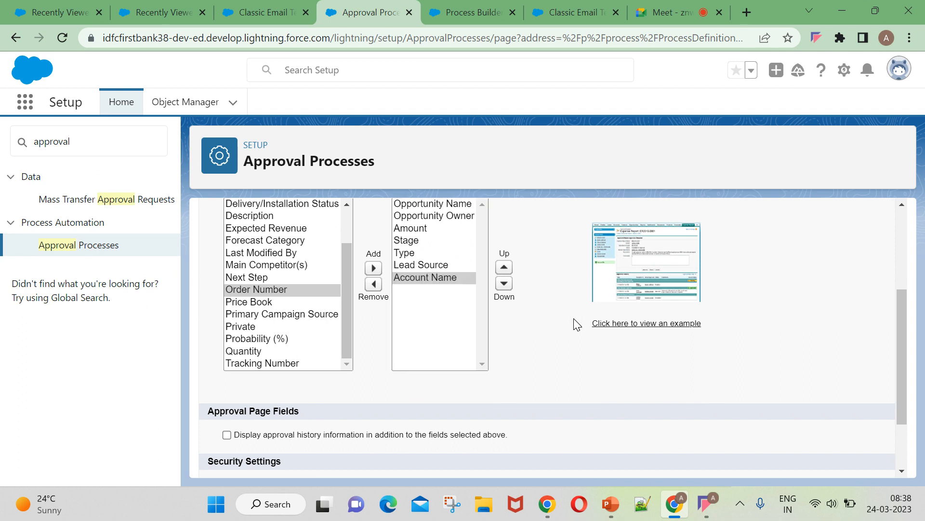
scroll(563, 393, "down", 2)
left_click(844, 461)
Keep Owner as submitter type with Opportunity Owner allowed, and save the approval process.
scroll(444, 364, "down", 1)
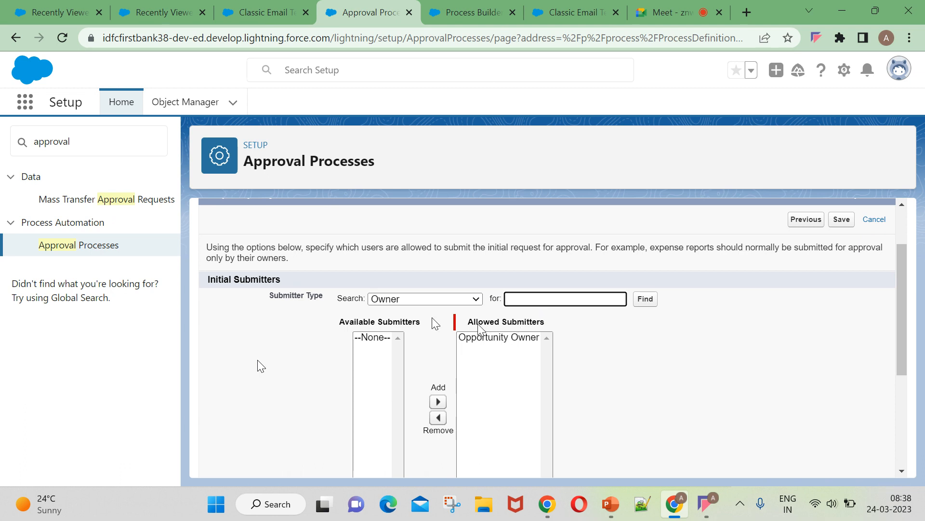
left_click(466, 300)
left_click(467, 300)
left_click(467, 300)
left_click(431, 301)
scroll(488, 366, "down", 3)
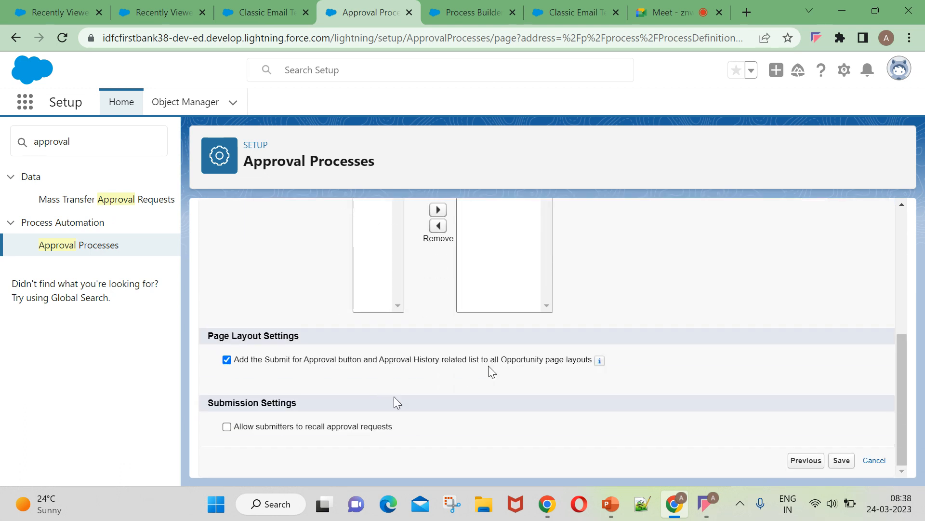
left_click(835, 463)
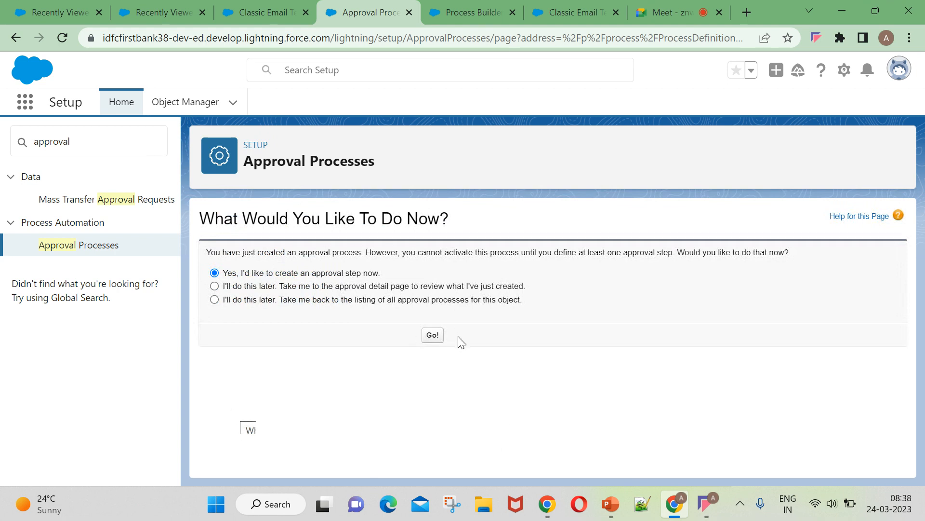
Create a new approval step named 'step 1' with its unique name auto-filled.
left_click(433, 337)
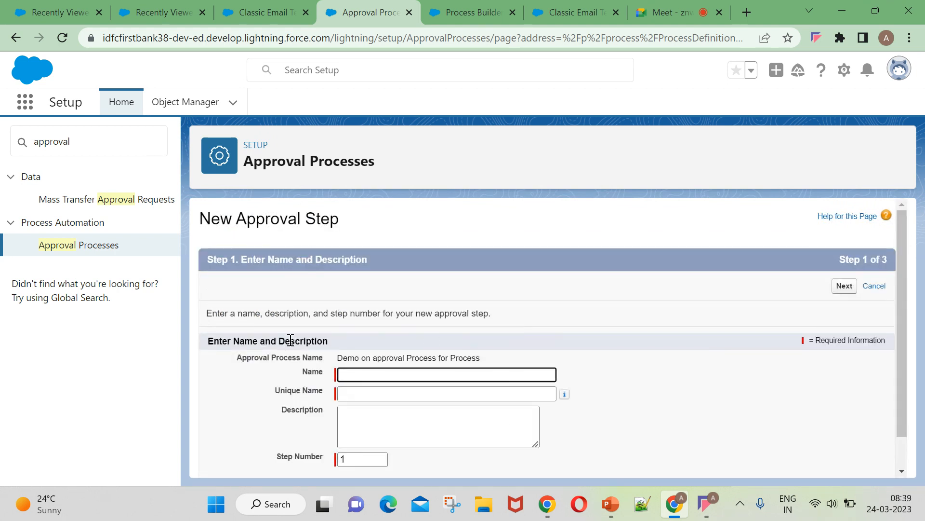
scroll(291, 346, "down", 1)
left_click(368, 337)
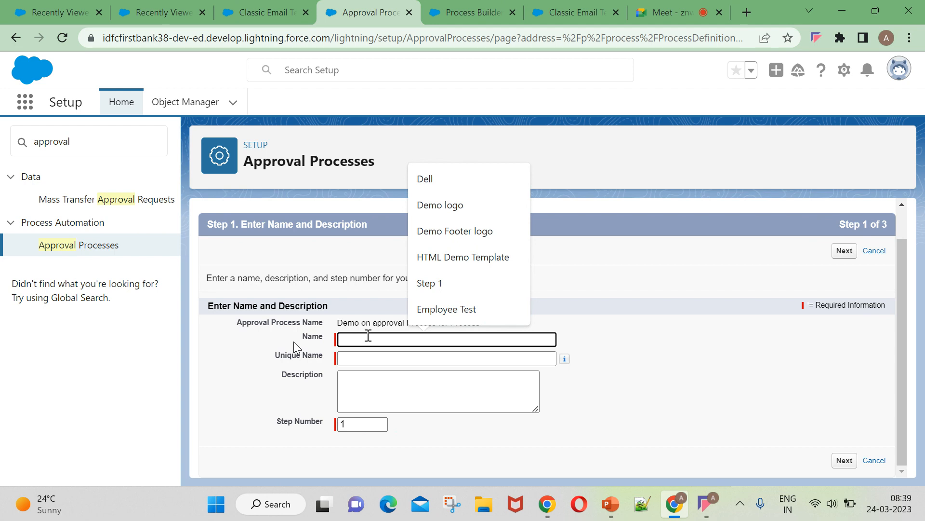
type("ste")
key("BackSpace")
key("BackSpace")
key("BackSpace")
type("step")
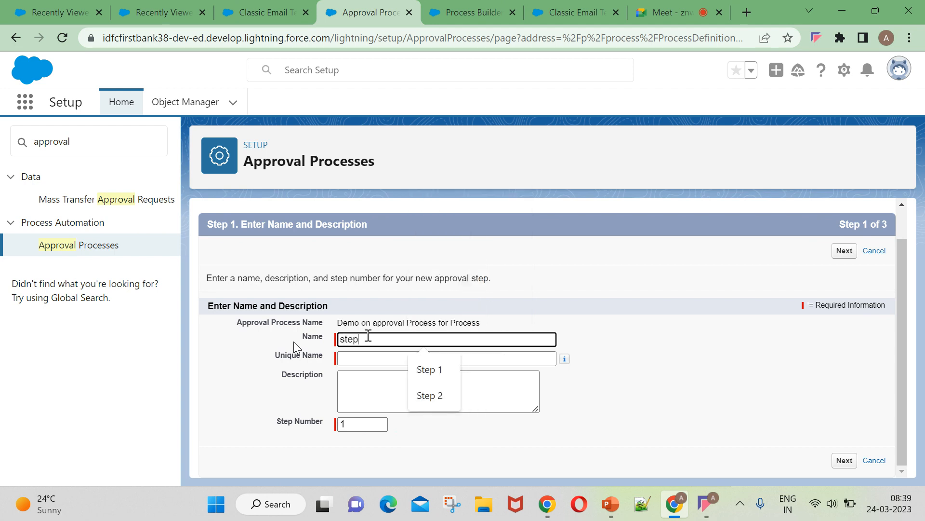
type(" 1")
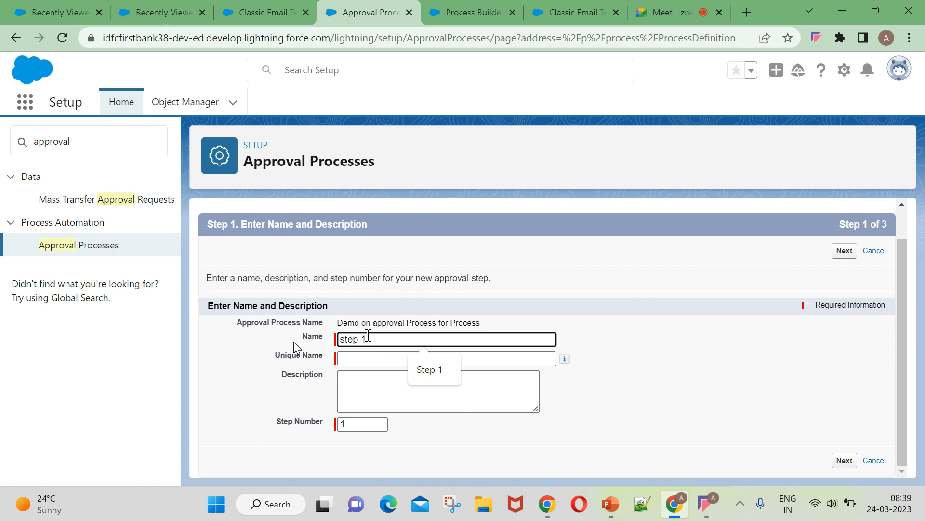
left_click(367, 359)
left_click(737, 410)
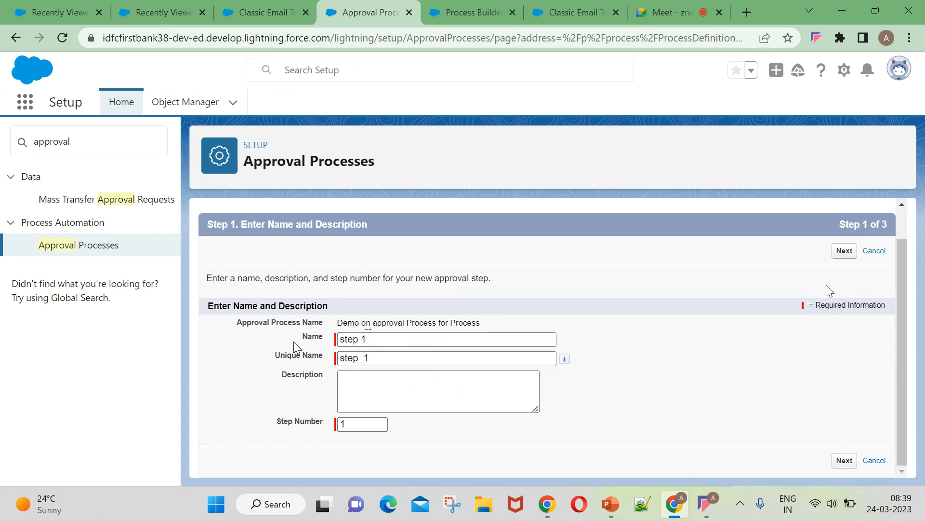
left_click(845, 250)
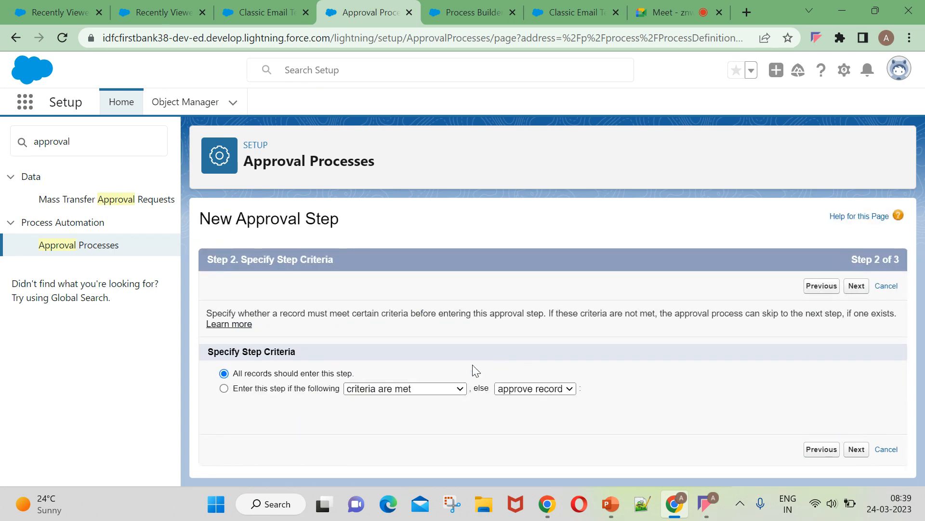
Let all records enter the step, keep the Manager as approver, and save.
left_click(372, 390)
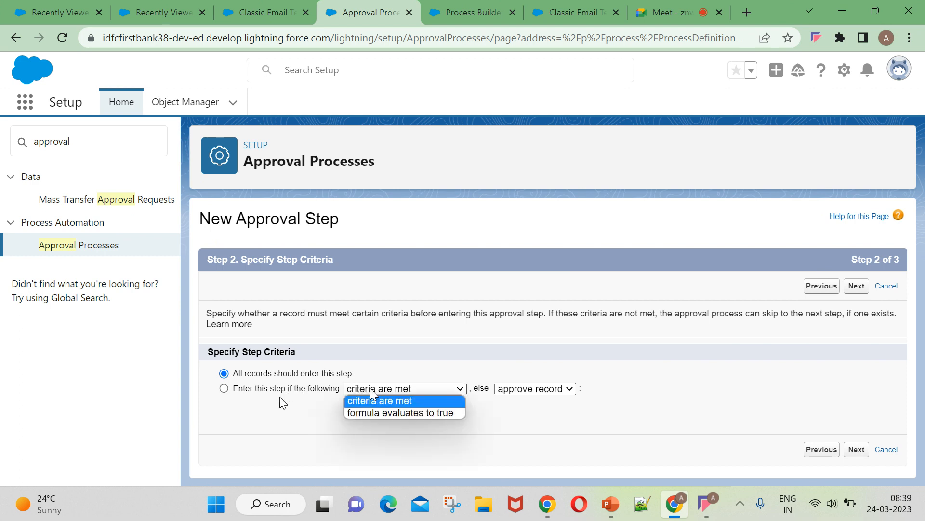
left_click(372, 390)
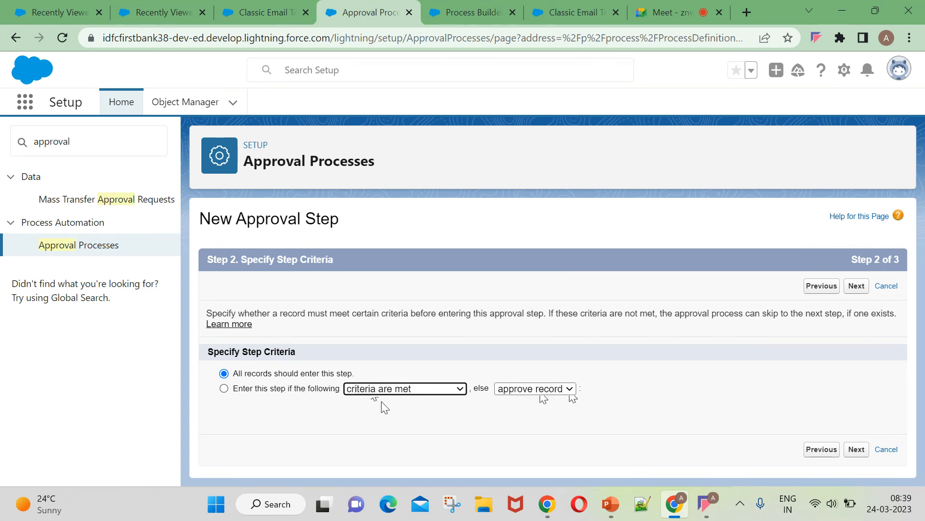
left_click(857, 449)
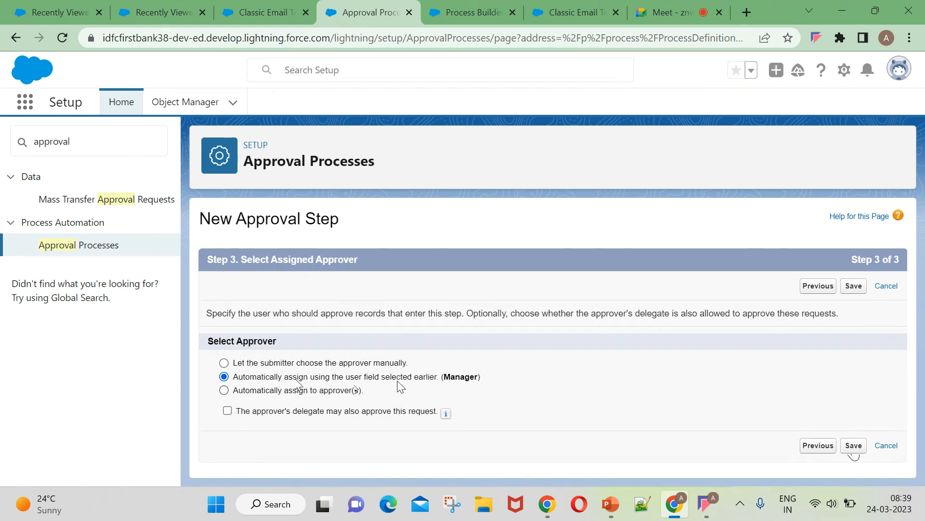
left_click(854, 287)
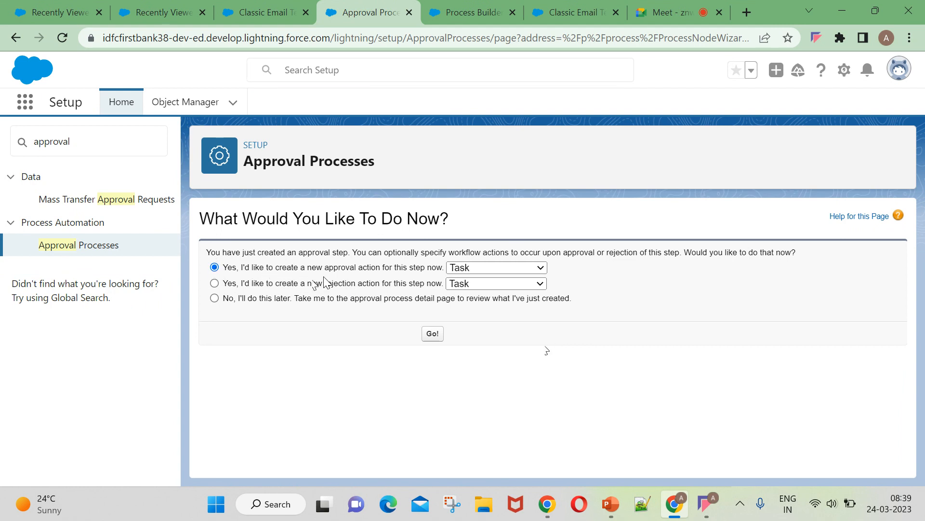
Create a new Task action for step 1, assigned to a user from the lookup.
left_click(476, 268)
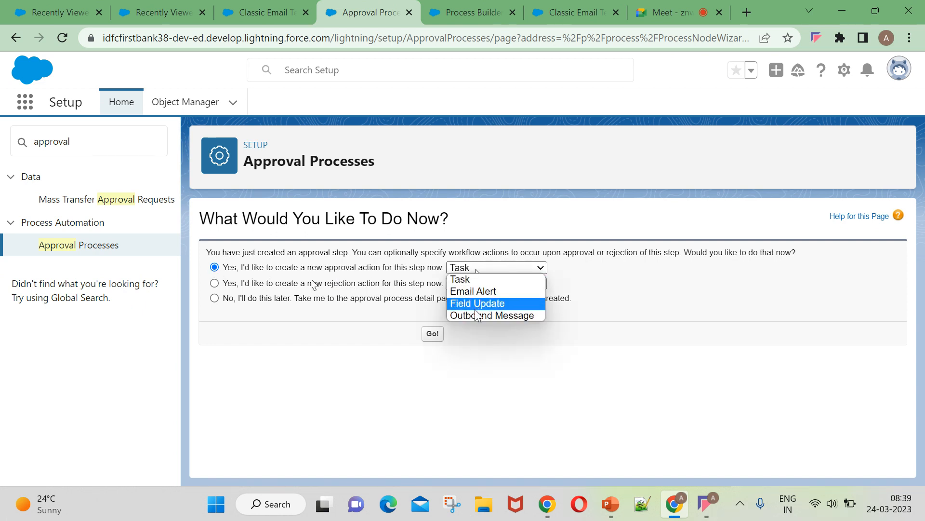
left_click(485, 279)
left_click(429, 334)
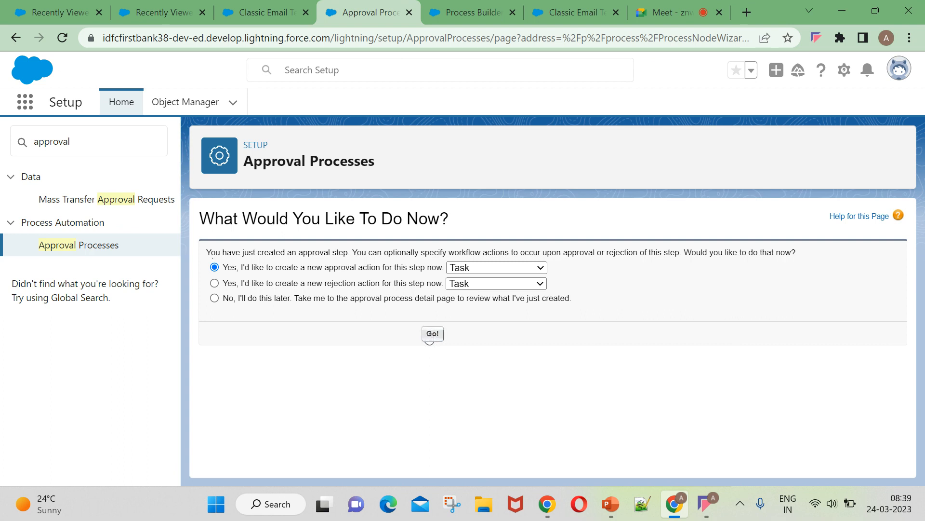
scroll(497, 337, "down", 3)
scroll(498, 373, "up", 3)
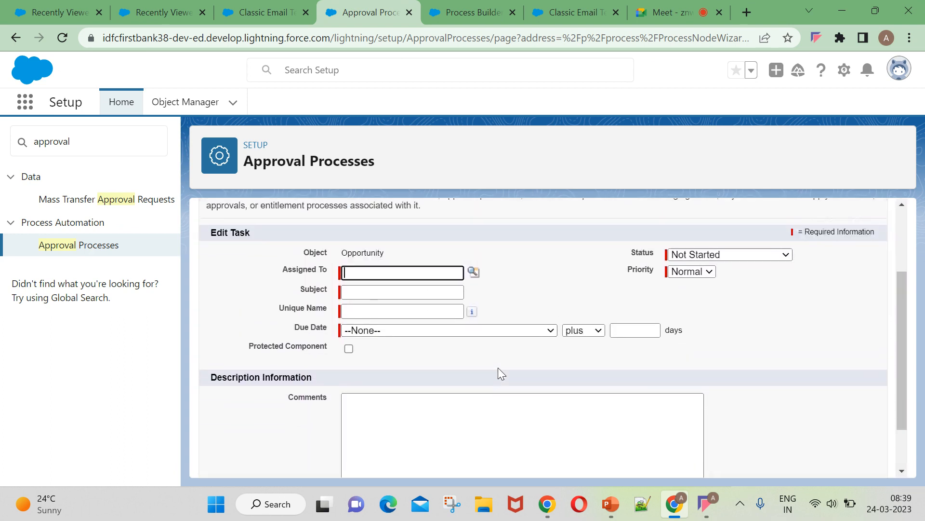
left_click(360, 357)
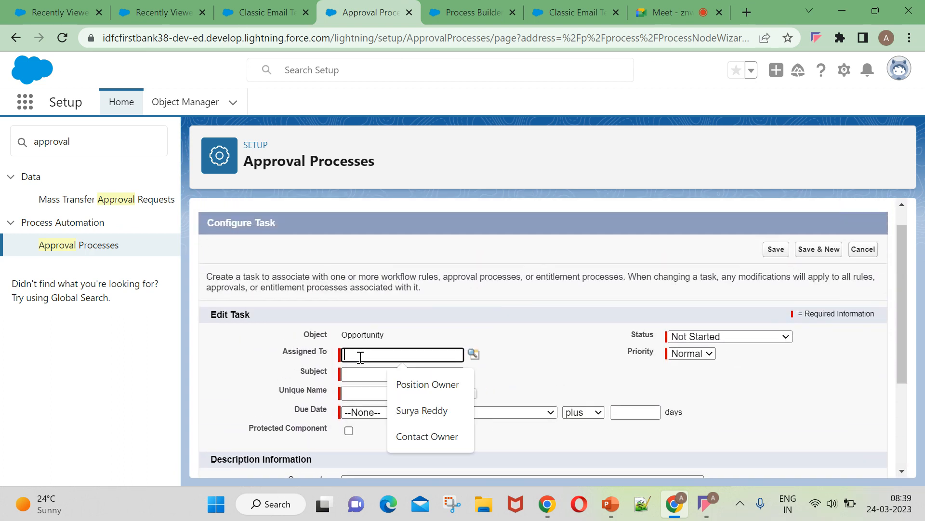
left_click(473, 354)
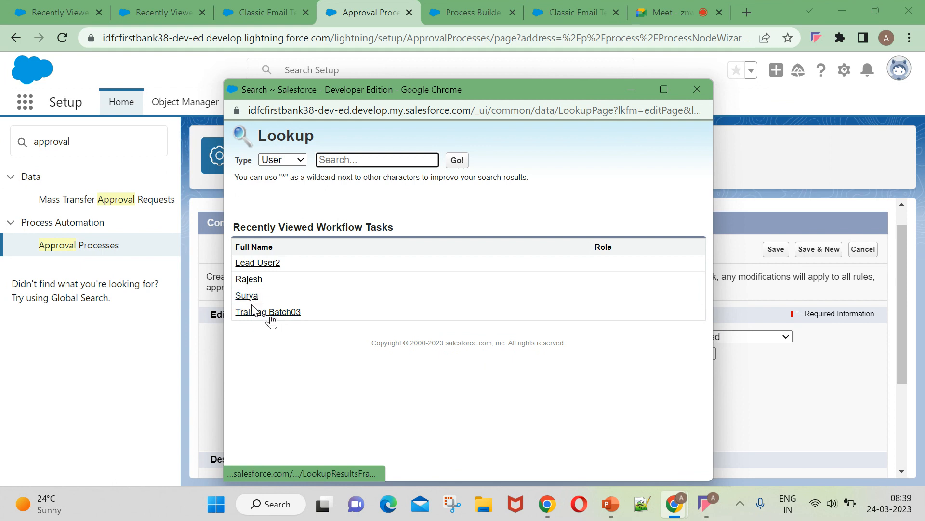
left_click(245, 280)
left_click(511, 331)
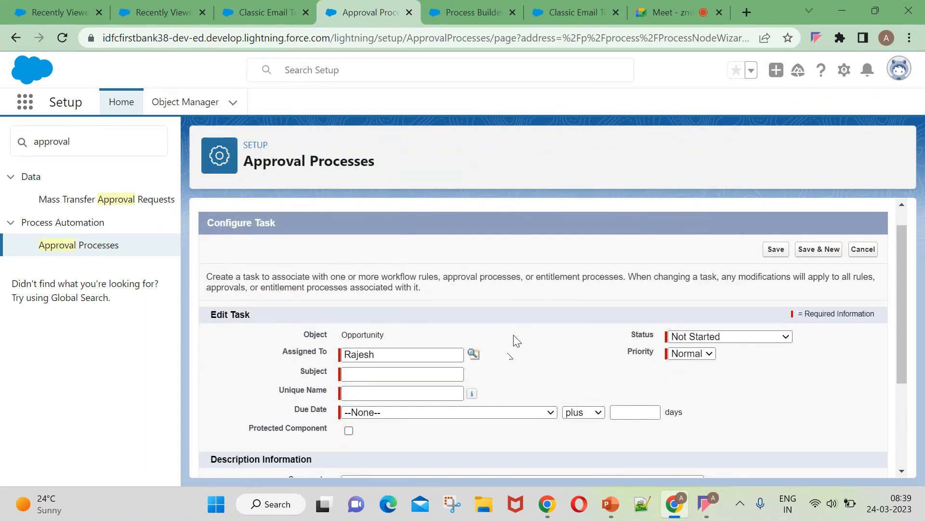
Enter the task subject 'Opportunity with closed lost' and auto-fill its unique name.
scroll(514, 335, "down", 2)
scroll(462, 279, "up", 1)
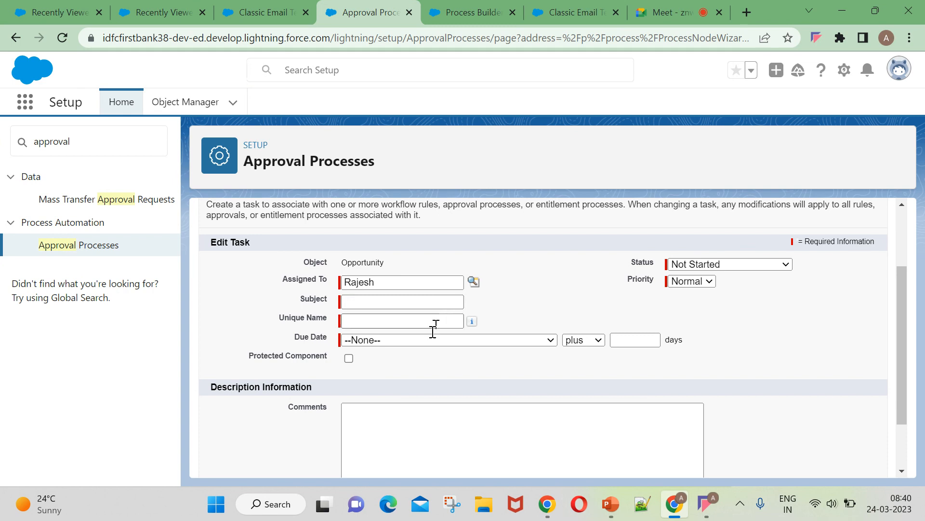
scroll(387, 410, "down", 2)
scroll(376, 290, "up", 2)
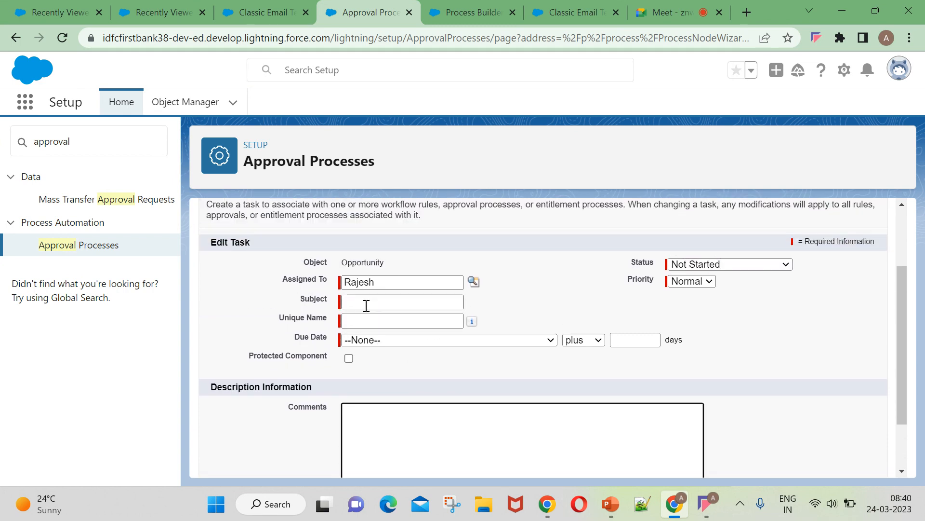
left_click(450, 302)
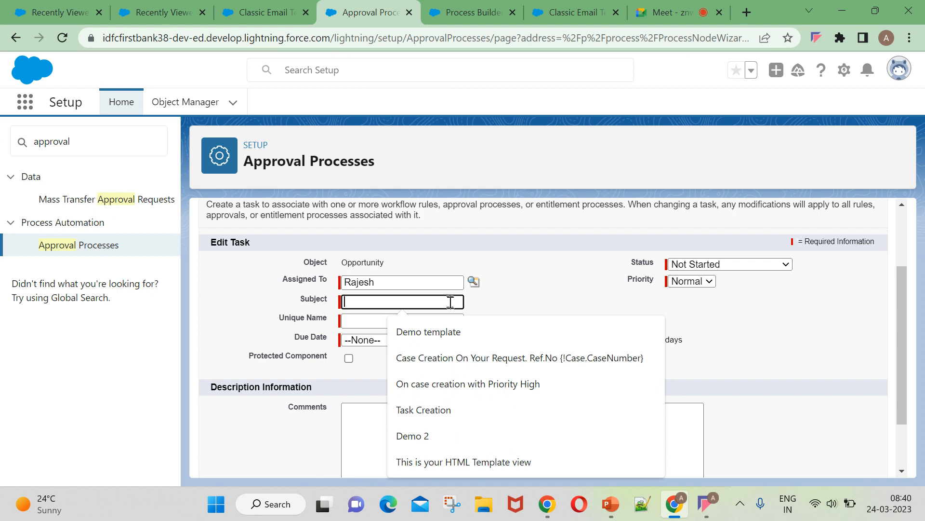
type("Oppor")
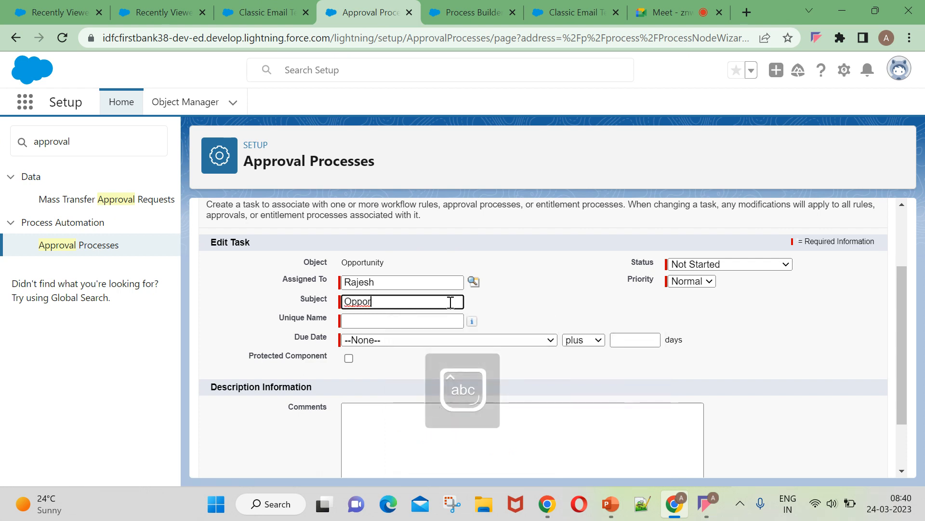
key("BackSpace")
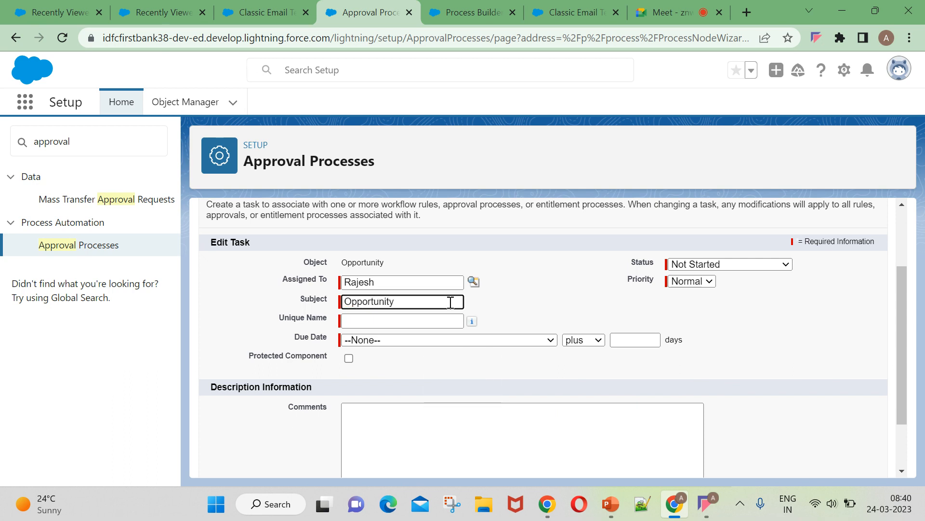
type("closed lost")
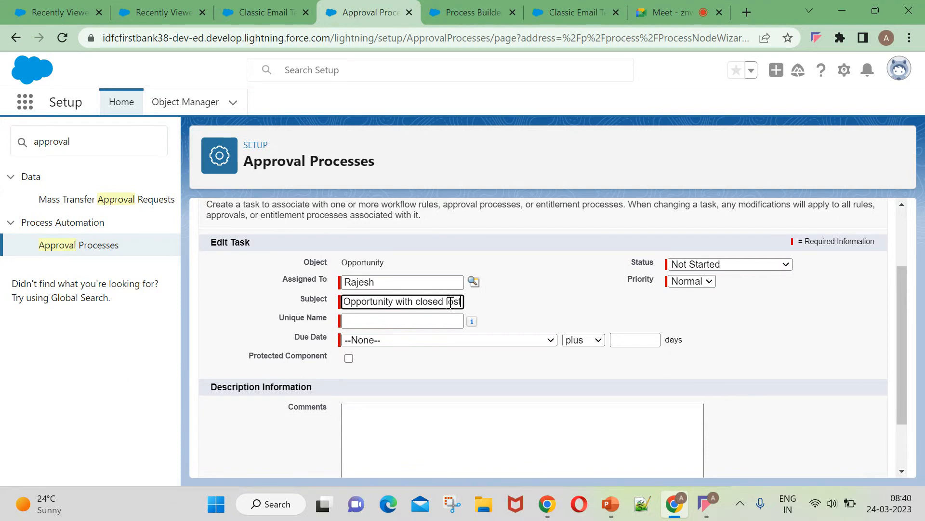
left_click(383, 318)
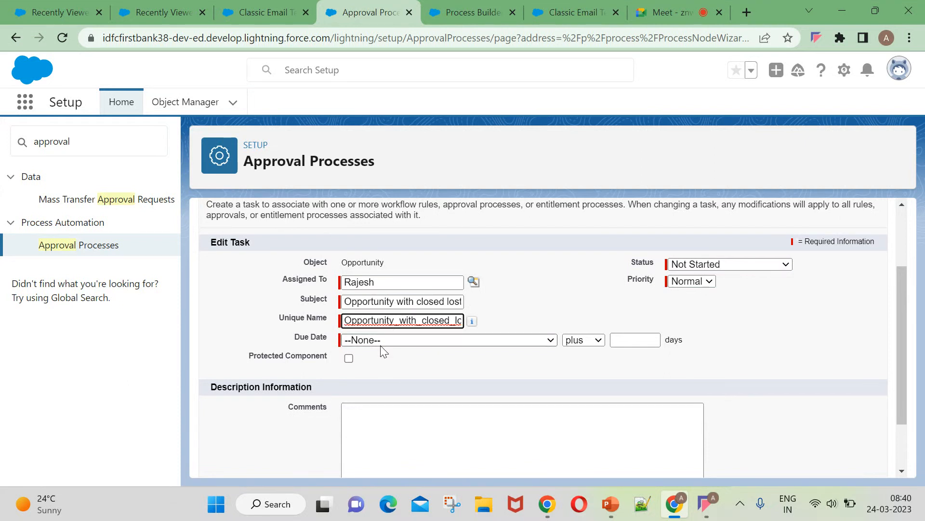
Set the due date to Opportunity: Created Date plus 2 days and save the task.
left_click(395, 339)
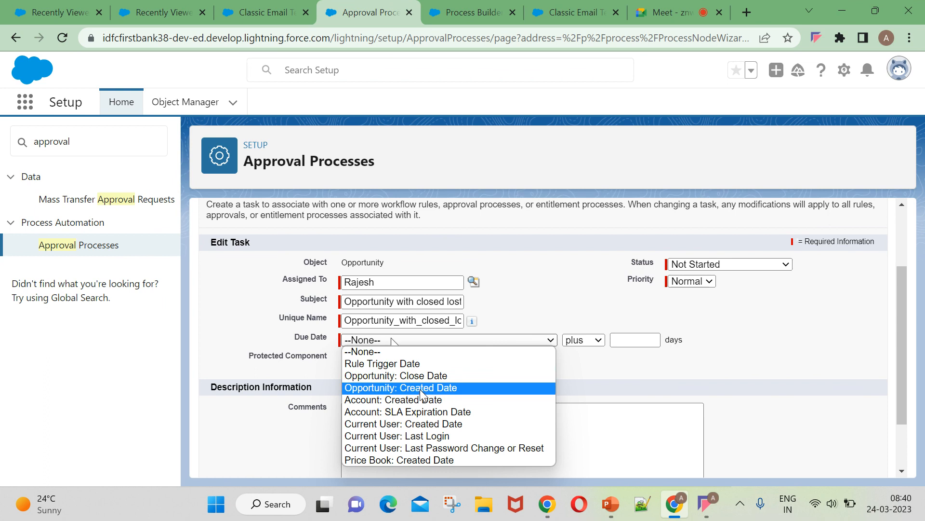
left_click(440, 387)
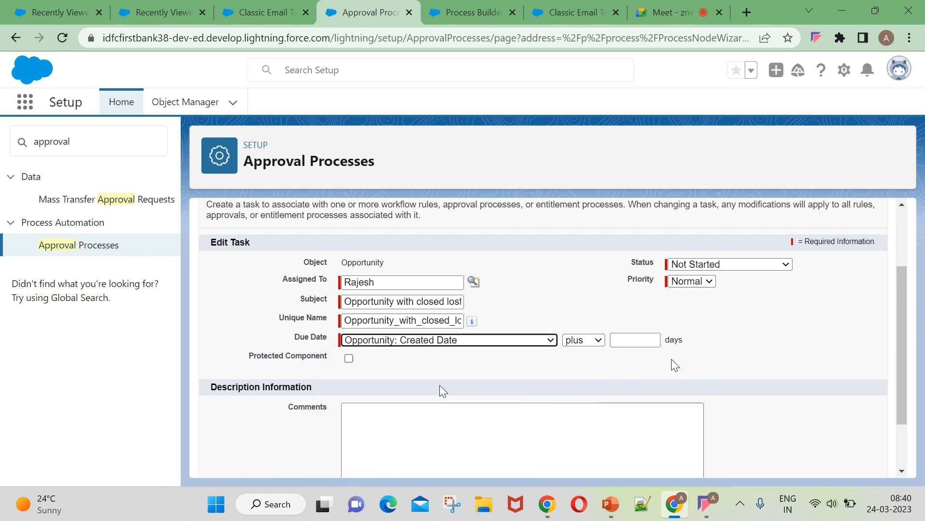
left_click(613, 339)
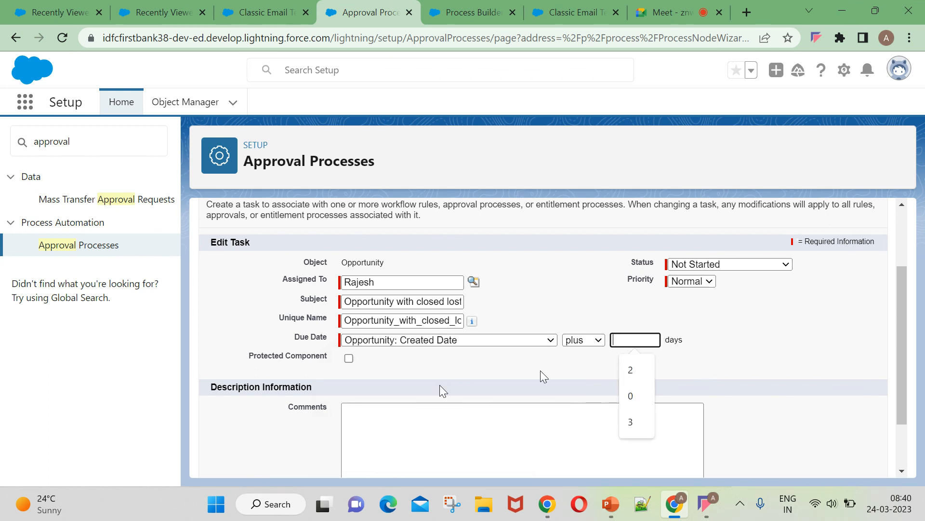
left_click(631, 369)
scroll(551, 448, "down", 1)
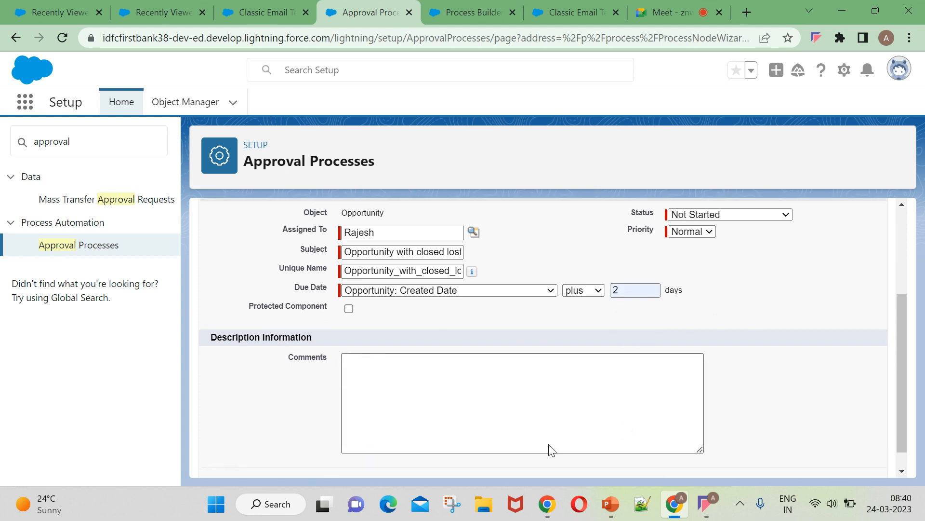
scroll(851, 303, "up", 4)
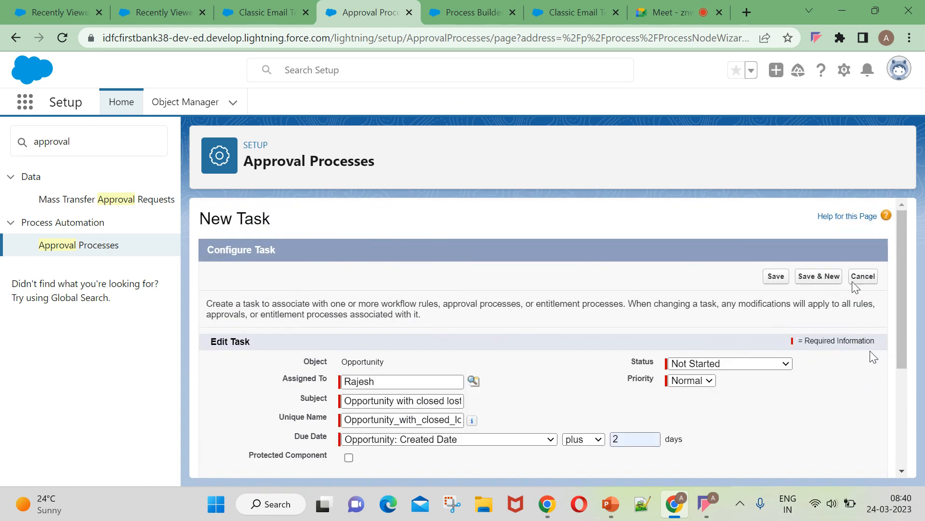
left_click(769, 278)
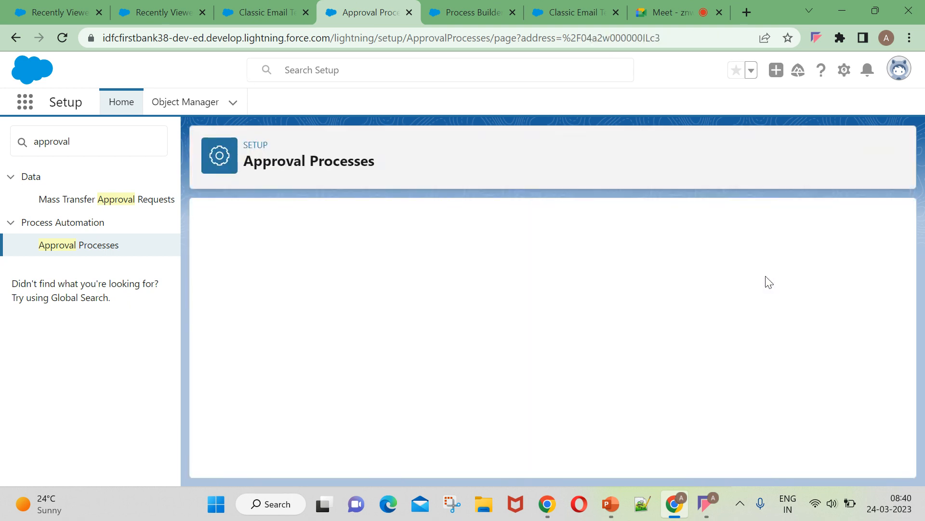
Scroll through the process's Approval Steps and action sections, then back to the top.
scroll(429, 374, "down", 9)
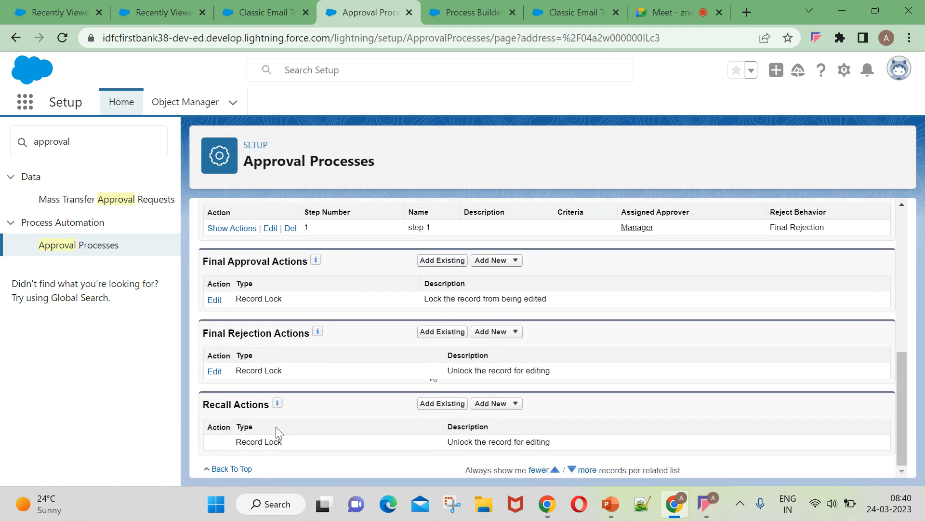
scroll(276, 427, "up", 3)
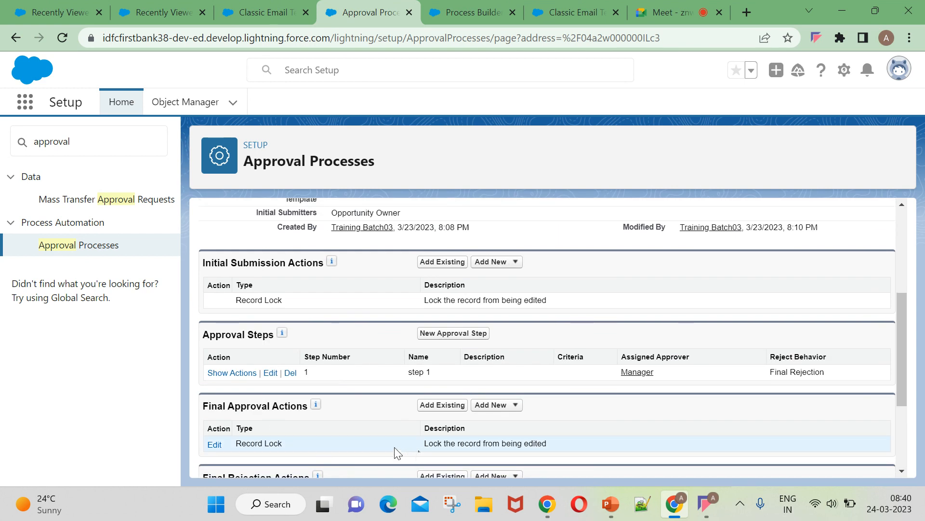
scroll(308, 433, "up", 3)
scroll(299, 445, "down", 4)
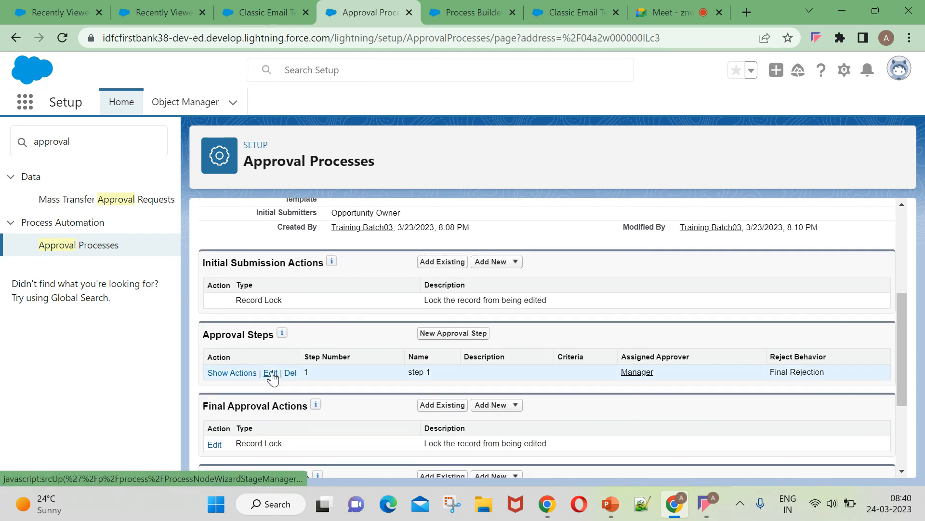
scroll(263, 419, "up", 3)
scroll(429, 328, "up", 2)
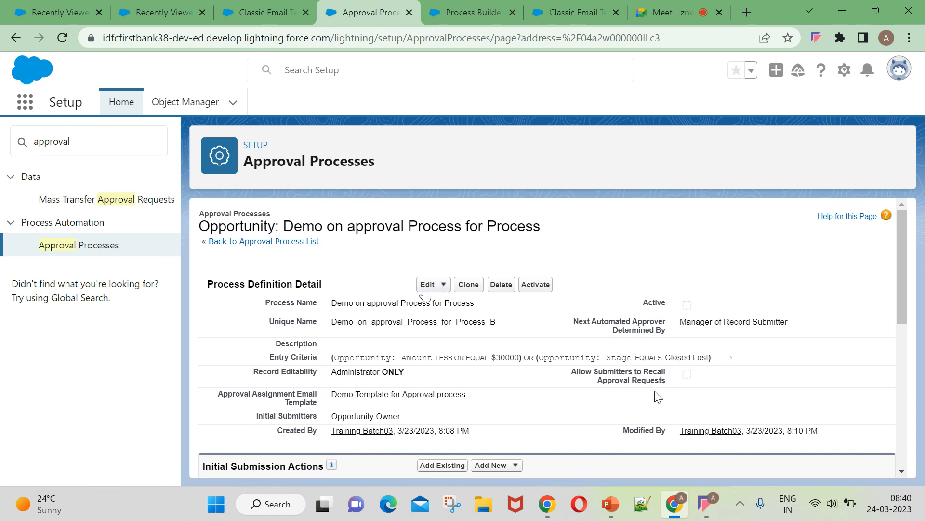
Edit Approver Field and Record Editability and step through to the initial submitters settings.
left_click(435, 286)
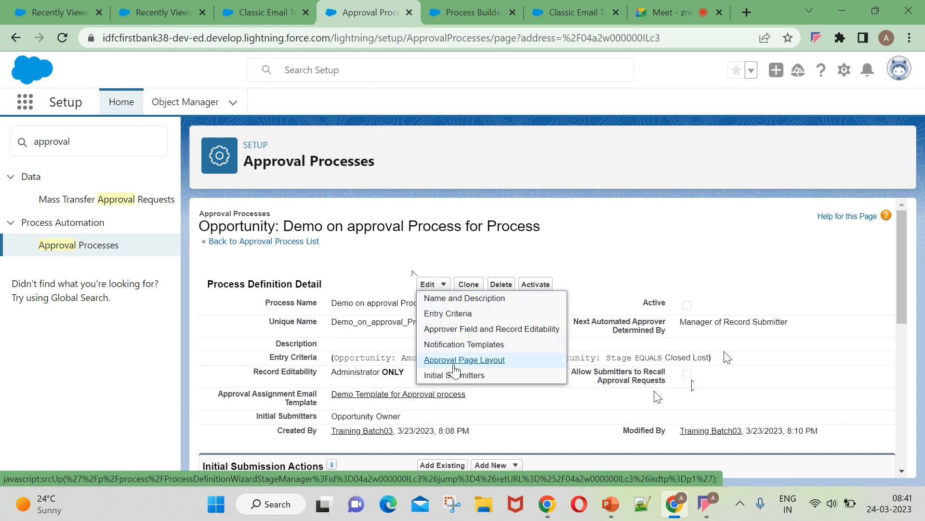
left_click(472, 330)
scroll(492, 342, "down", 1)
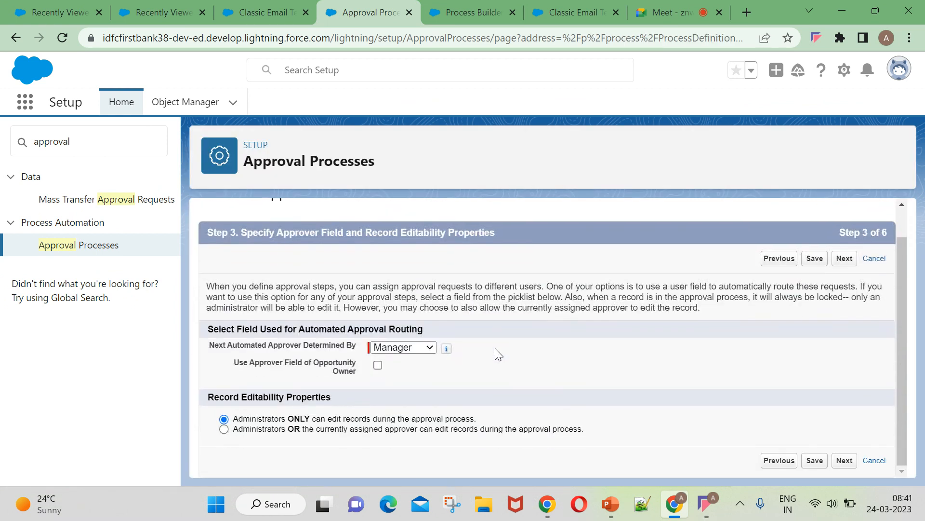
left_click(844, 260)
left_click(857, 291)
scroll(701, 363, "down", 1)
scroll(791, 355, "down", 2)
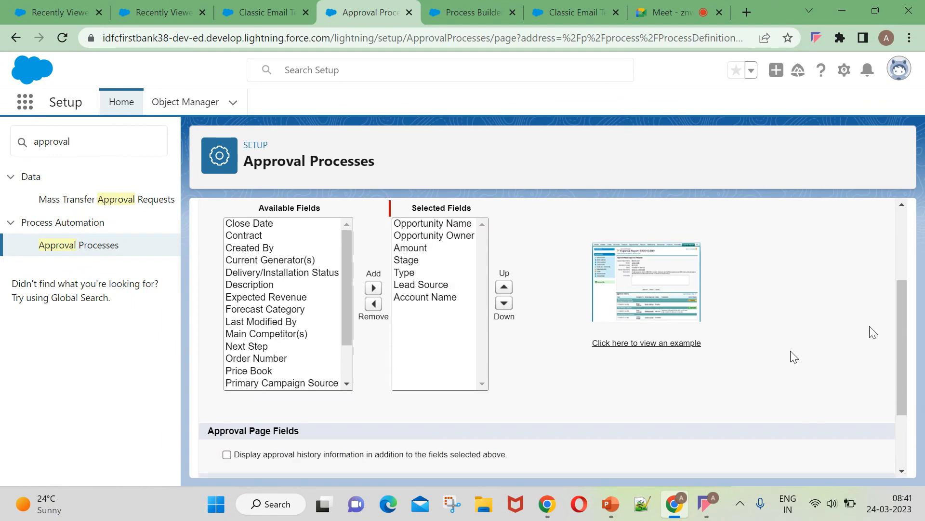
scroll(875, 343, "up", 3)
left_click(845, 291)
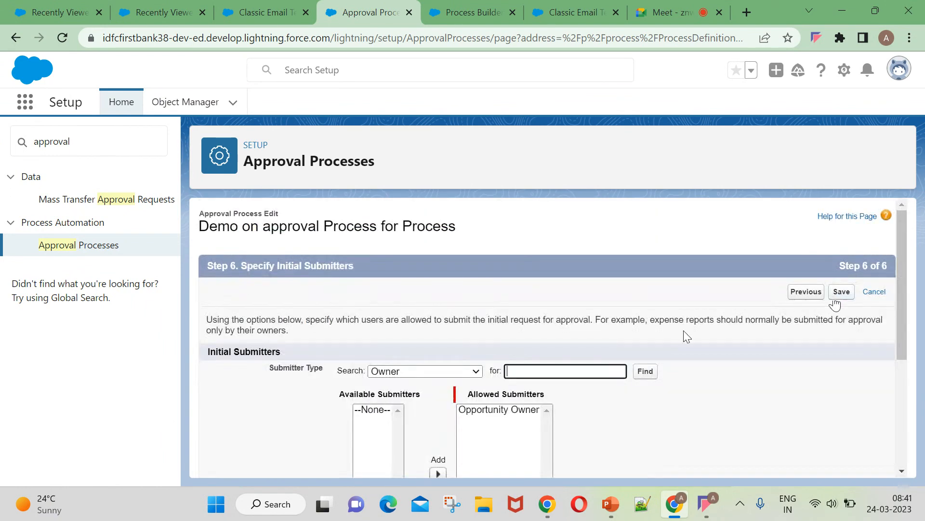
Uncheck 'Allow submitters to recall approval requests' and save the approval process.
scroll(476, 424, "down", 5)
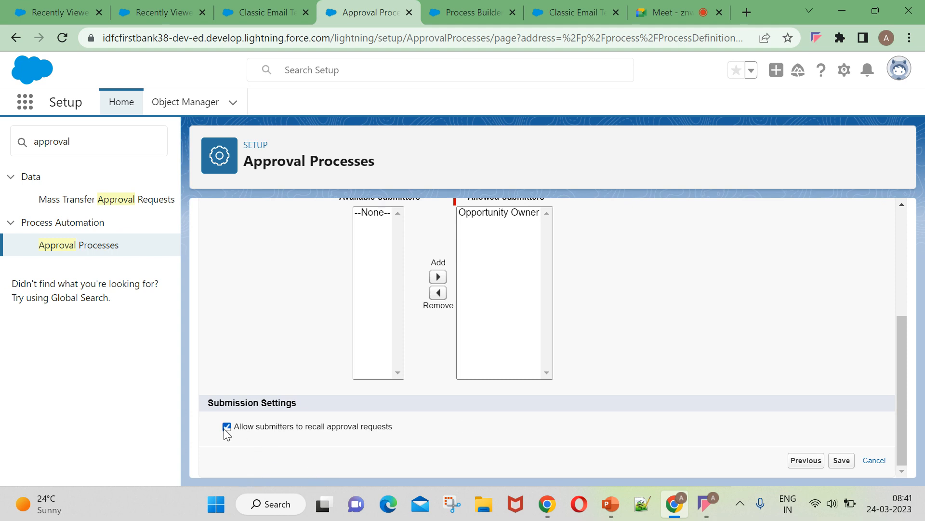
left_click(224, 428)
scroll(839, 439, "up", 4)
left_click(841, 293)
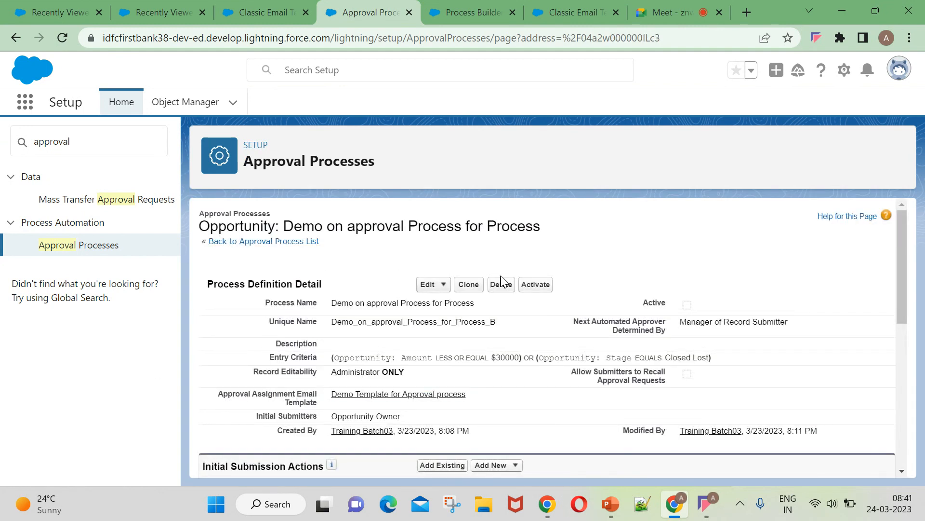
Activate the approval process, confirm it, and review its steps and actions.
left_click(536, 289)
left_click(541, 147)
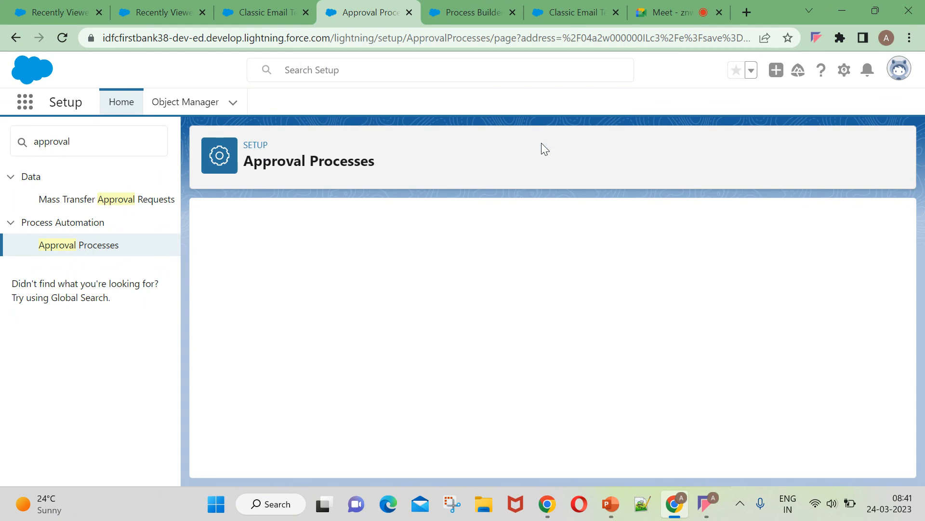
scroll(723, 362, "down", 8)
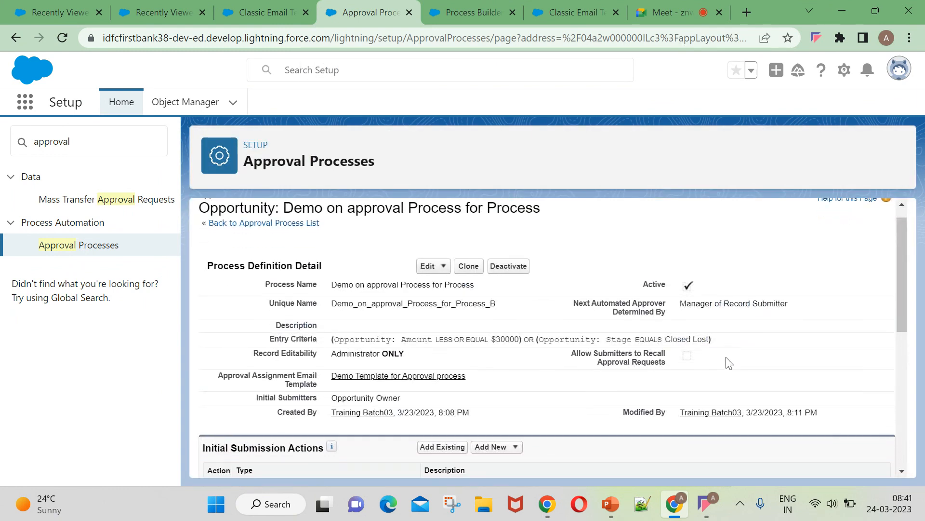
scroll(621, 365, "up", 3)
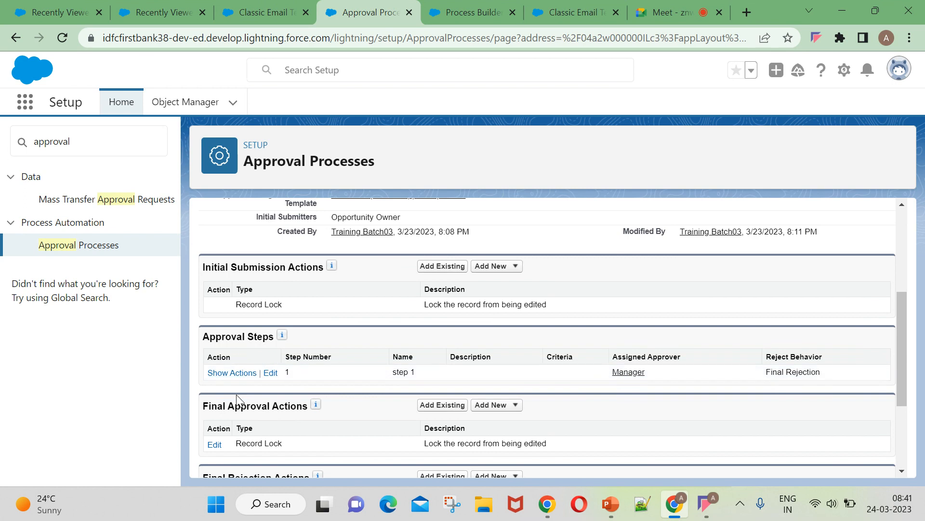
scroll(340, 424, "down", 2)
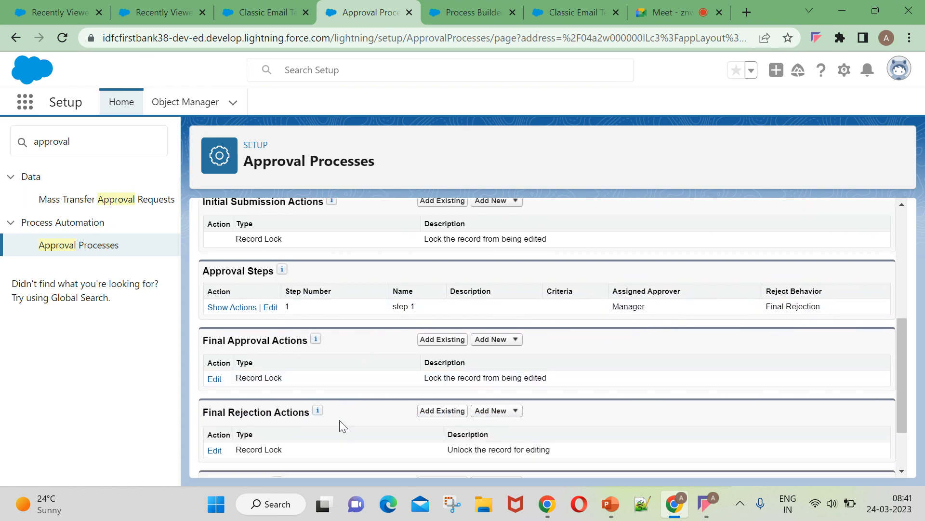
scroll(337, 414, "down", 2)
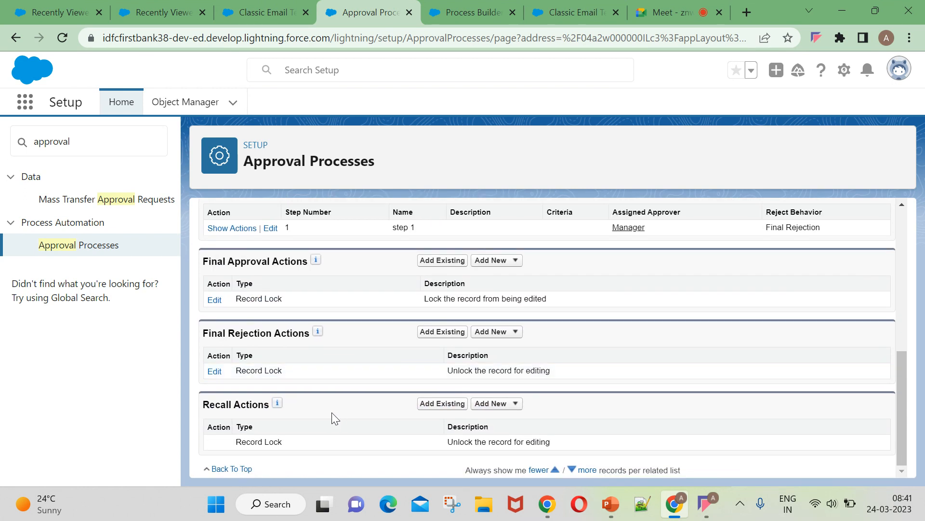
scroll(283, 423, "up", 6)
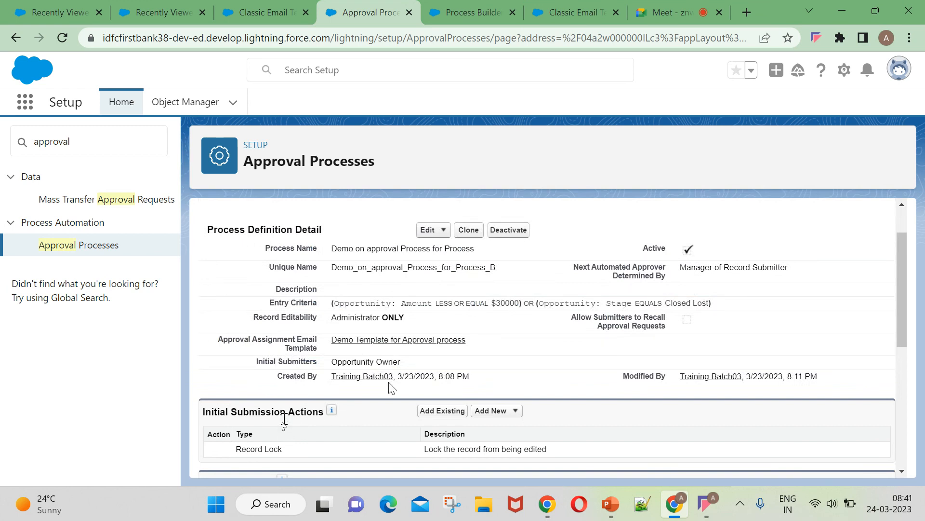
scroll(436, 400, "down", 2)
scroll(436, 400, "down", 1)
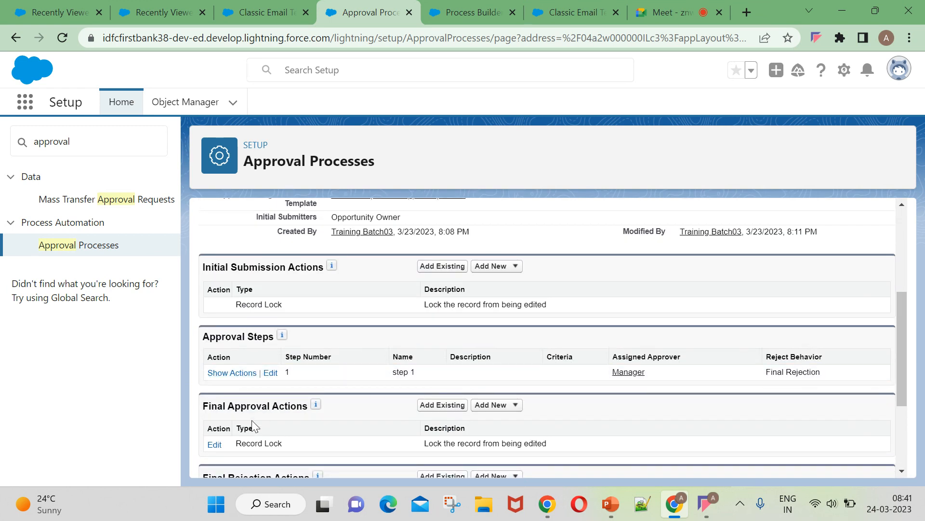
scroll(260, 425, "down", 2)
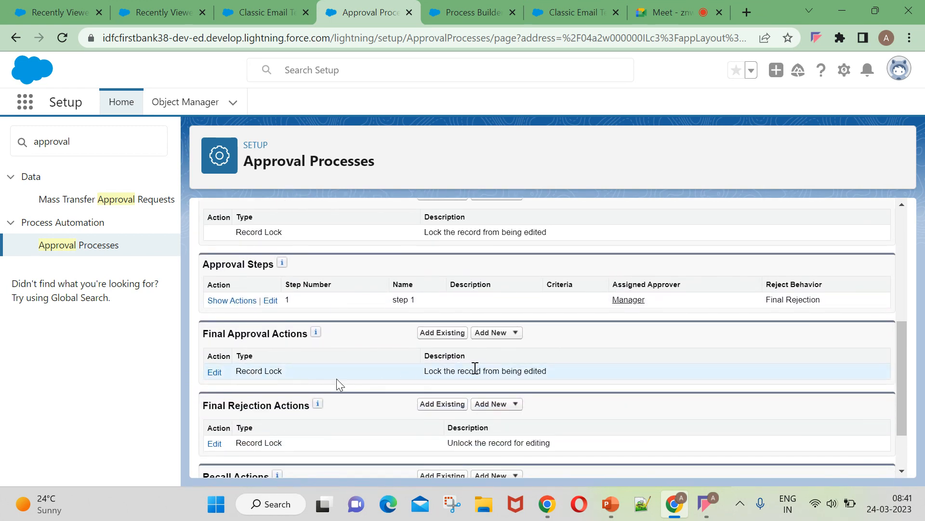
scroll(294, 426, "down", 2)
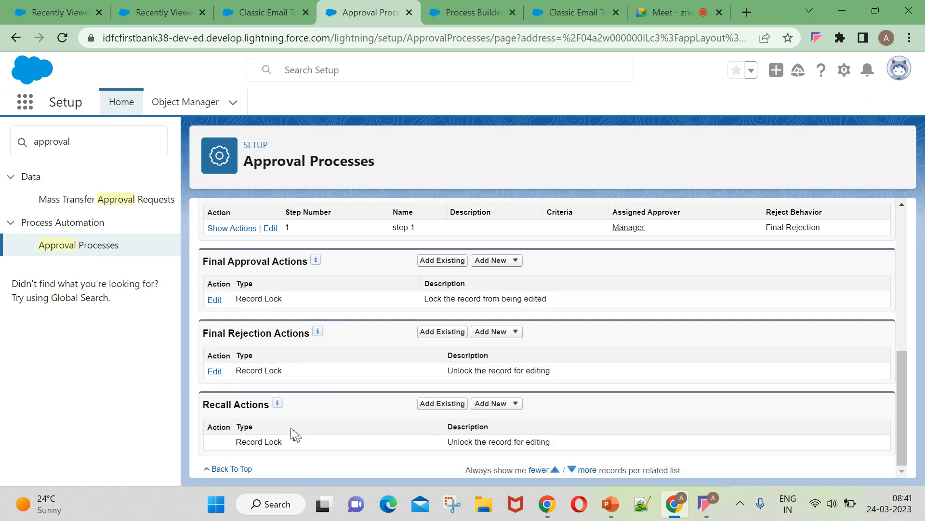
scroll(294, 433, "up", 5)
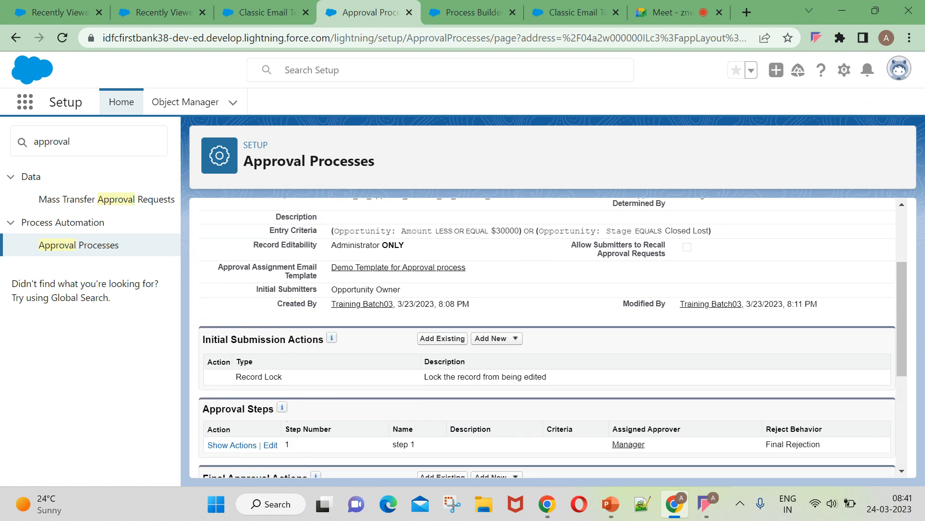
scroll(292, 429, "down", 3)
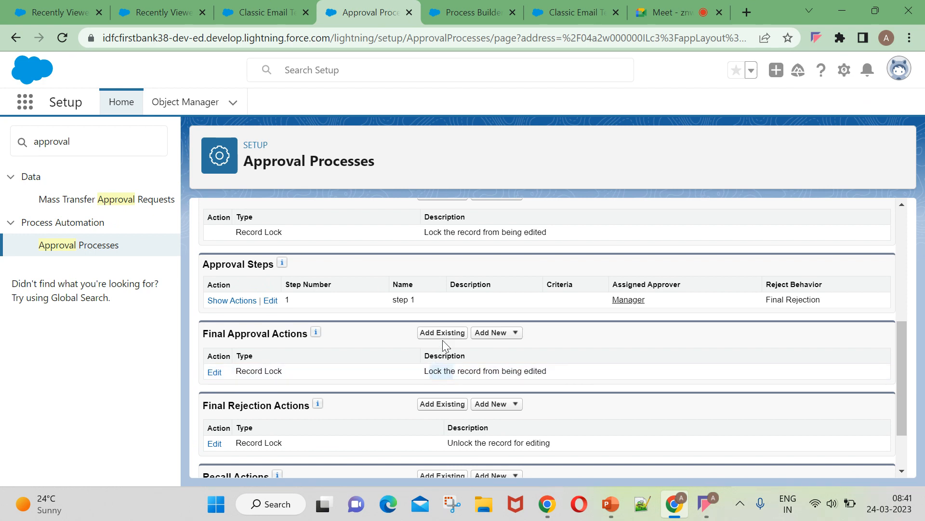
scroll(471, 286, "up", 3)
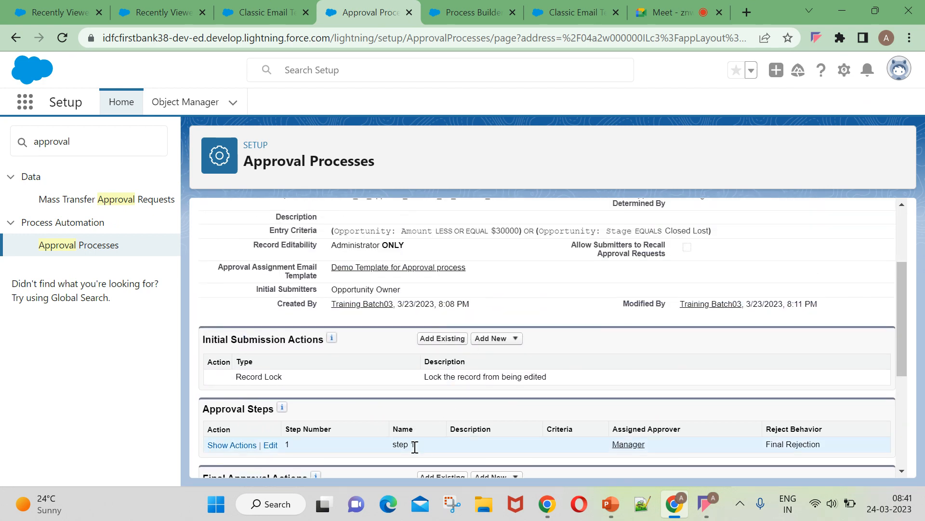
Check the available initial submission actions, then go to the Classic Email Templates page.
left_click(497, 337)
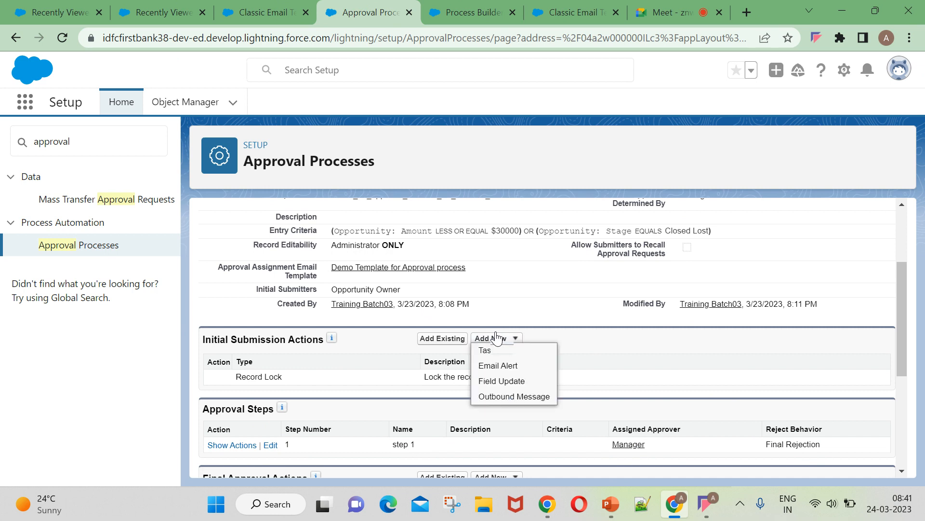
scroll(636, 358, "up", 3)
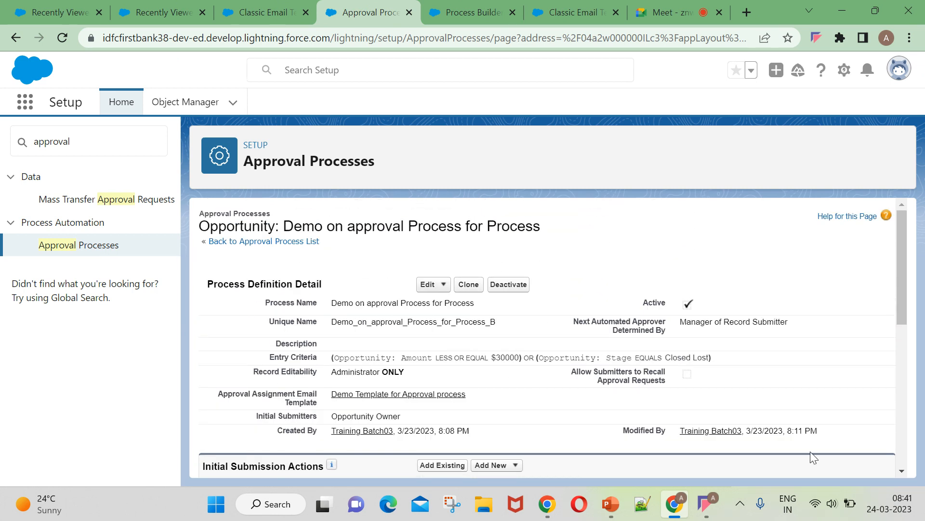
left_click(245, 9)
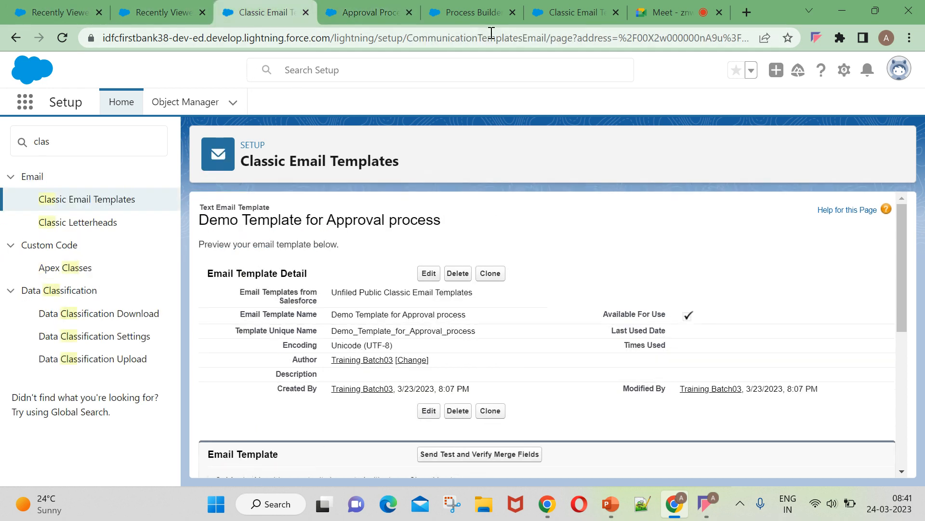
In Process Builder, add a Submit for Approval action to the Submitted for approval criteria.
left_click(451, 13)
scroll(641, 420, "down", 3)
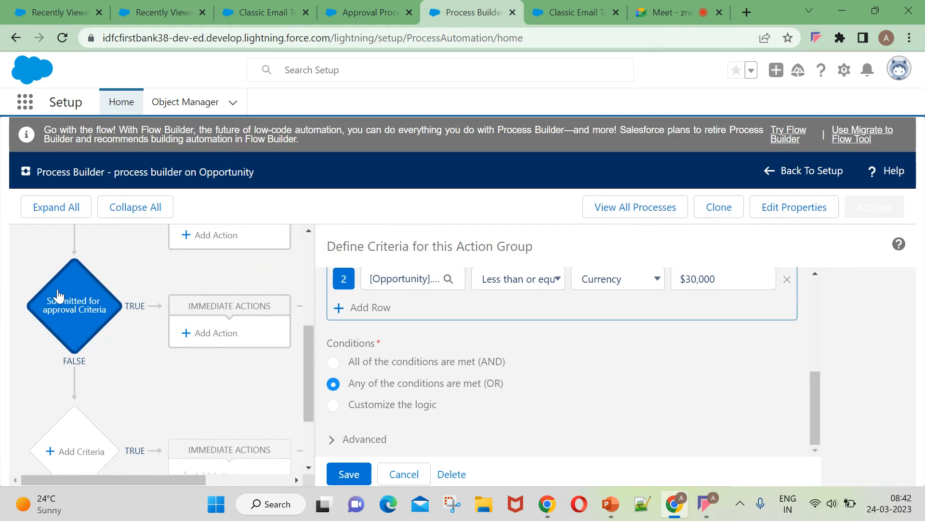
left_click(192, 335)
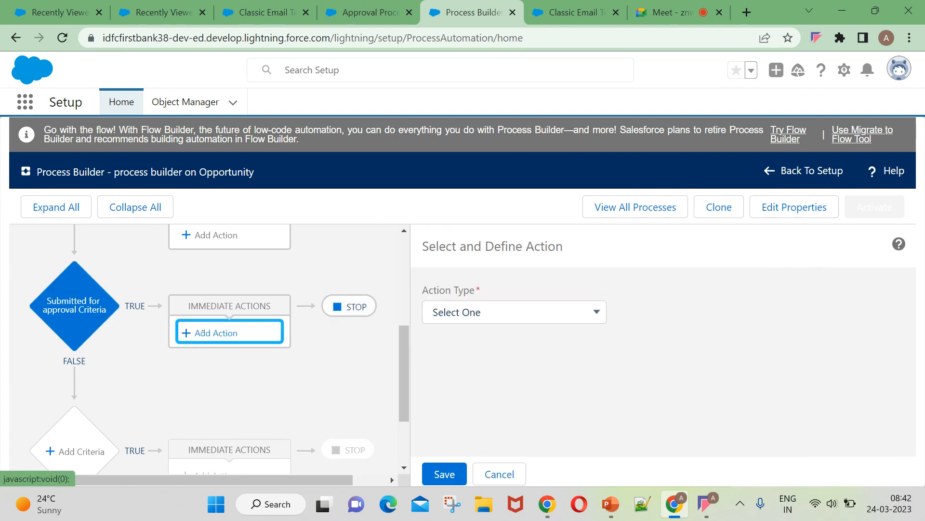
left_click(514, 313)
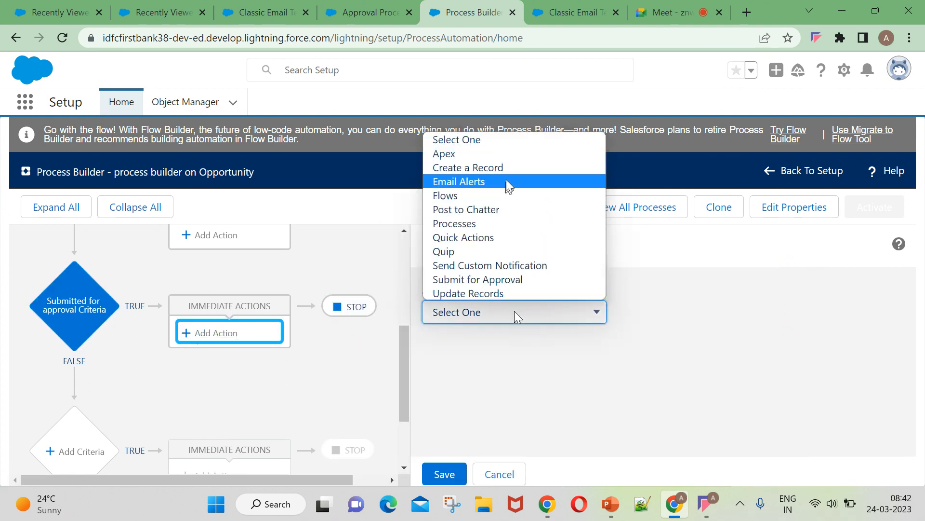
left_click(493, 279)
scroll(529, 344, "down", 2)
scroll(489, 358, "up", 2)
scroll(498, 409, "down", 2)
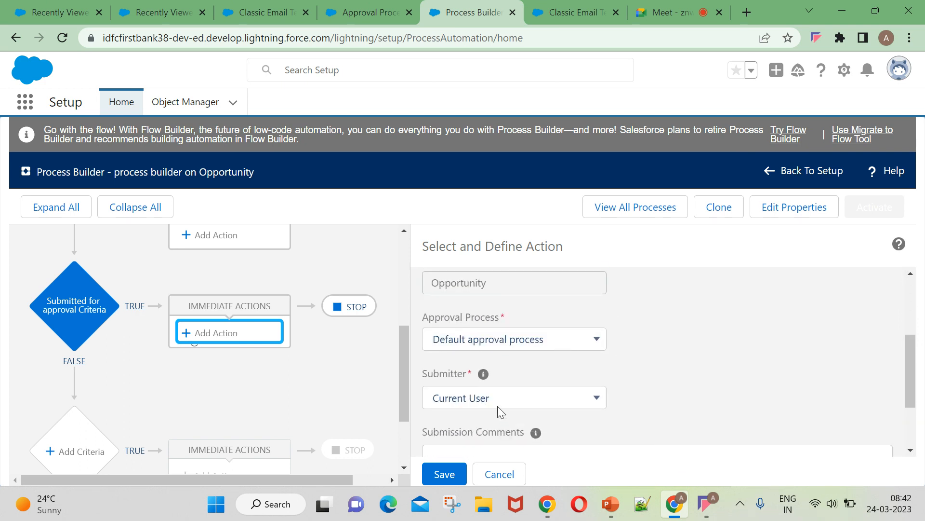
Search for the 'demo' specific approval process, then reload the page when it isn't found.
left_click(576, 339)
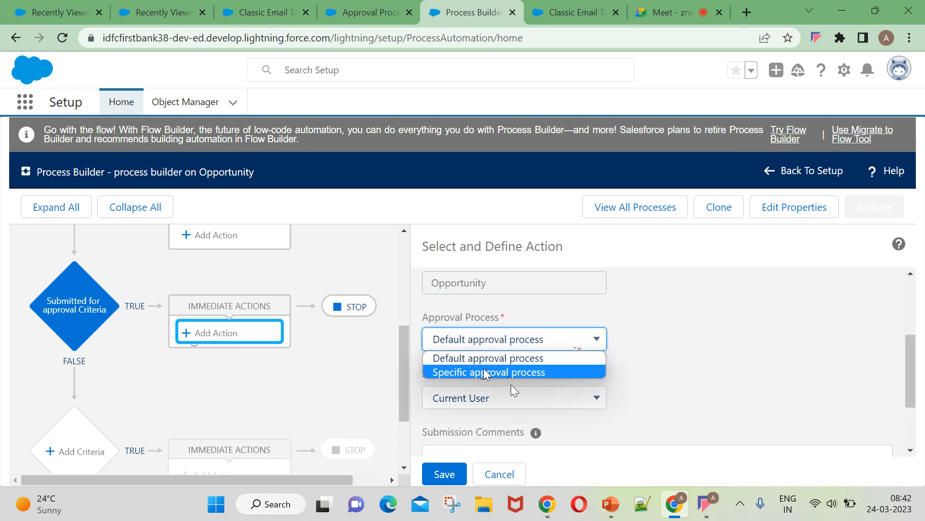
left_click(456, 372)
left_click(772, 340)
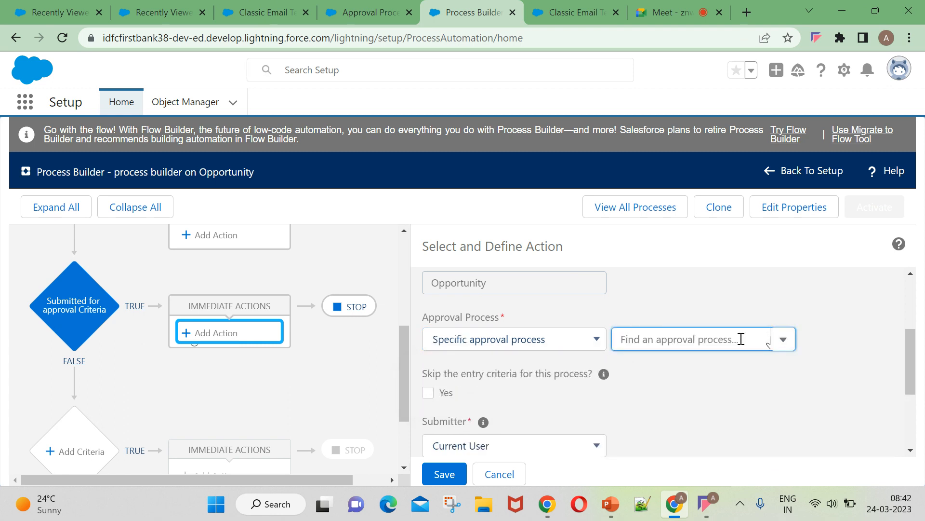
type("dem")
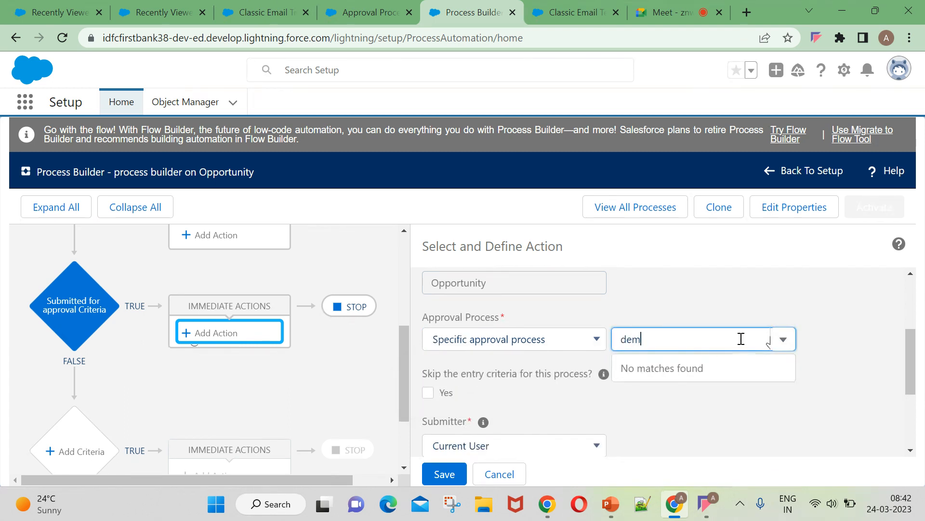
type("o")
left_click(64, 32)
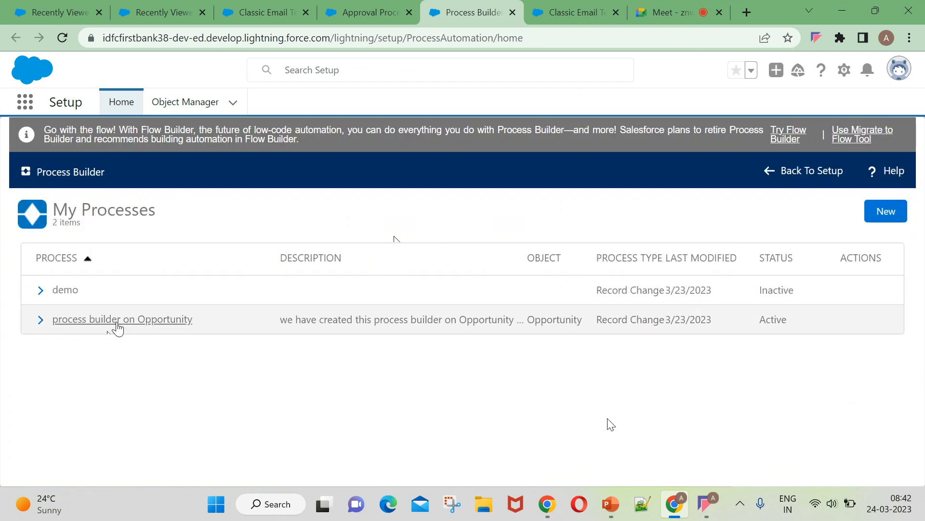
Add a Submit for Approval action targeting the specific process 'Demo on approval Process for Process'.
left_click(118, 320)
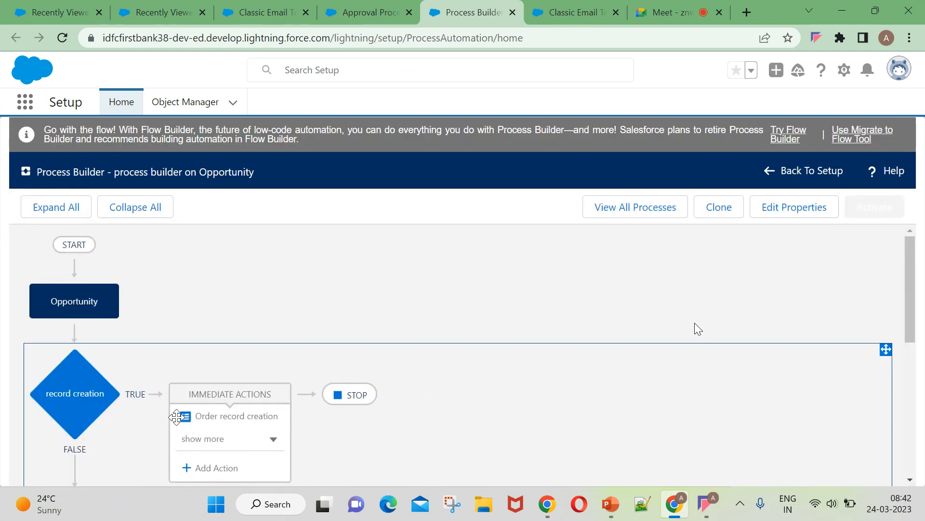
scroll(477, 364, "down", 5)
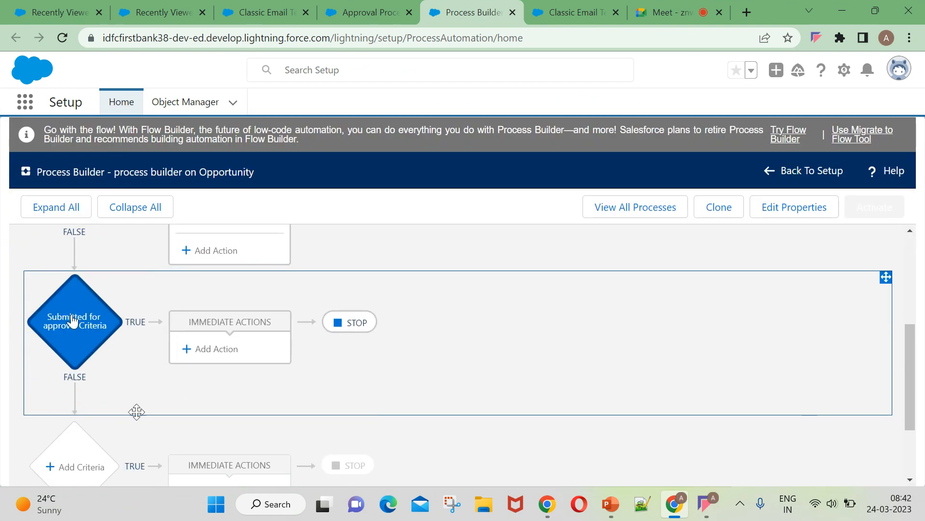
left_click(207, 349)
left_click(563, 321)
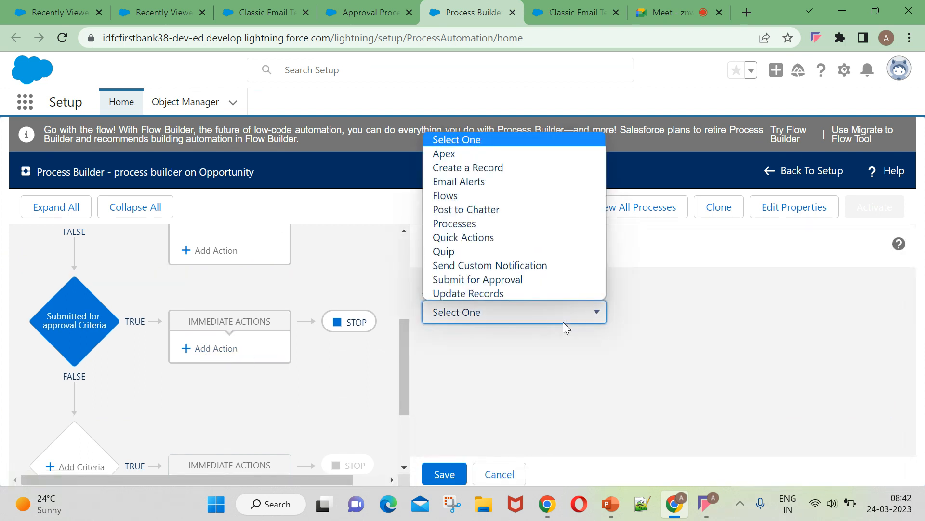
left_click(506, 279)
scroll(506, 337, "down", 1)
left_click(519, 413)
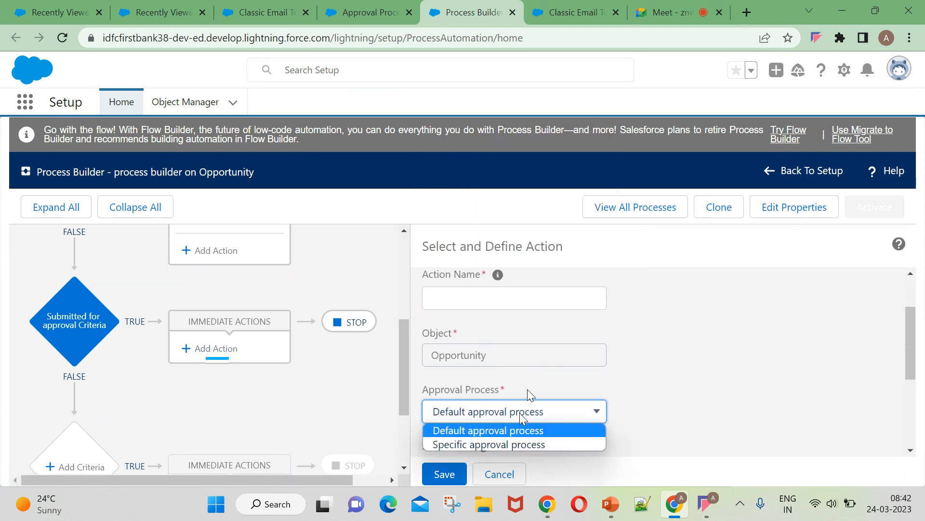
left_click(500, 441)
scroll(658, 413, "down", 1)
left_click(783, 339)
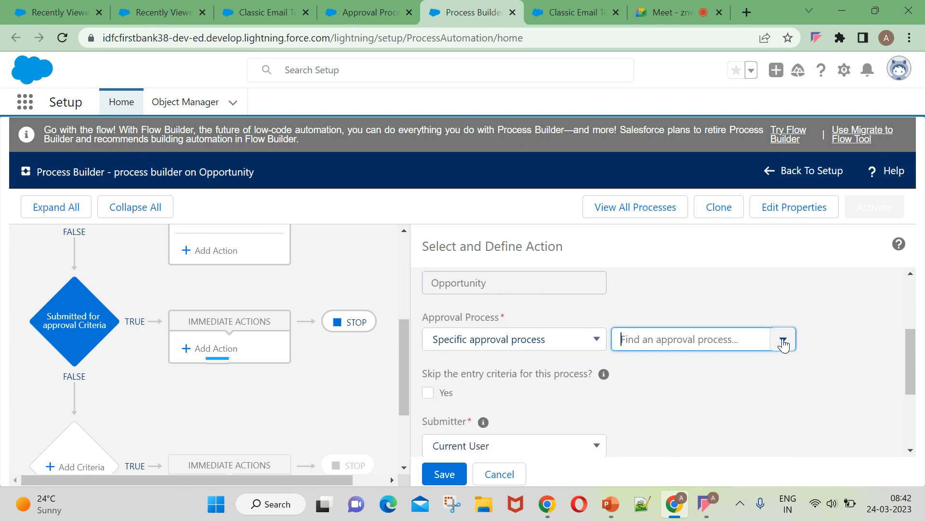
left_click(671, 367)
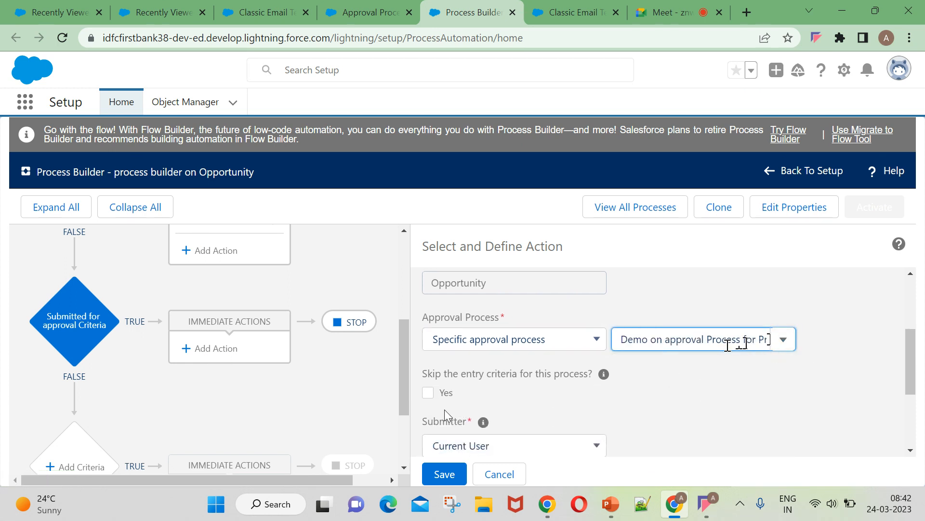
Keep Current User as the submitter of the approval action.
scroll(458, 386, "down", 1)
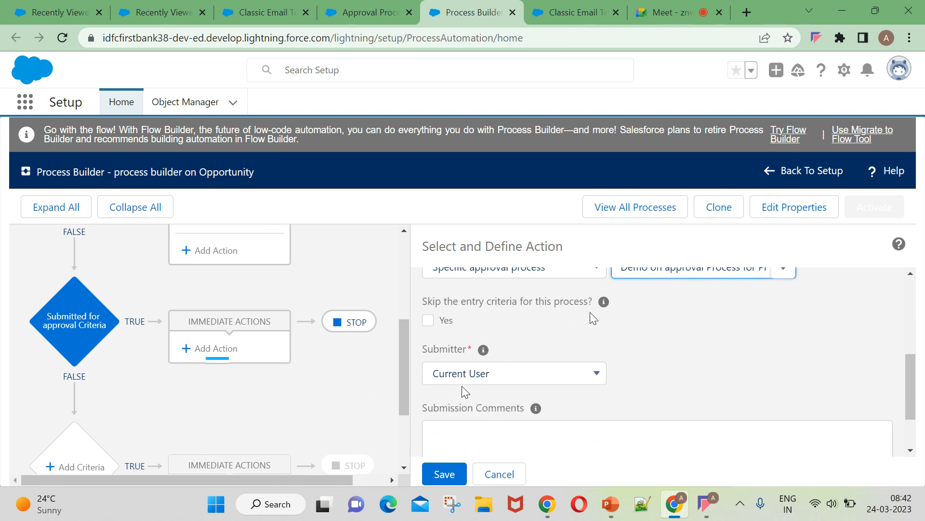
mouse_move(604, 301)
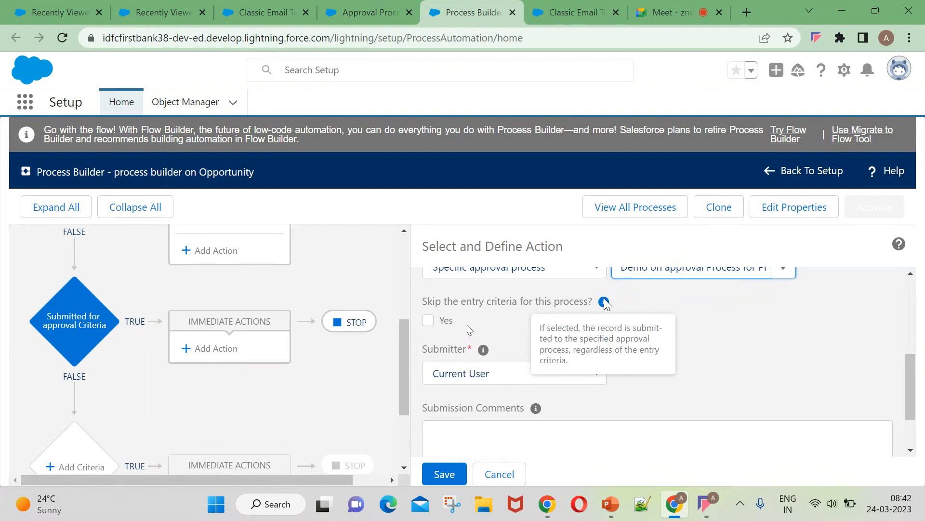
left_click(428, 320)
scroll(601, 336, "down", 2)
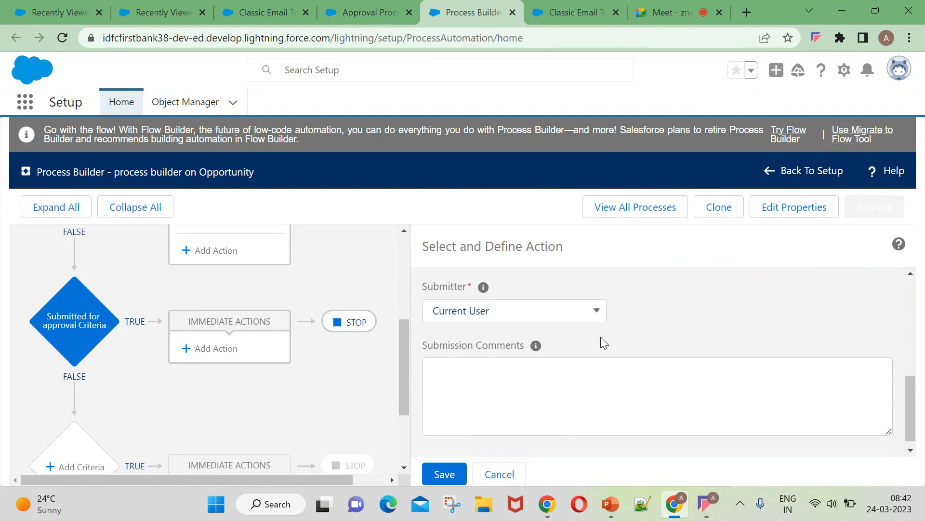
scroll(569, 357, "up", 2)
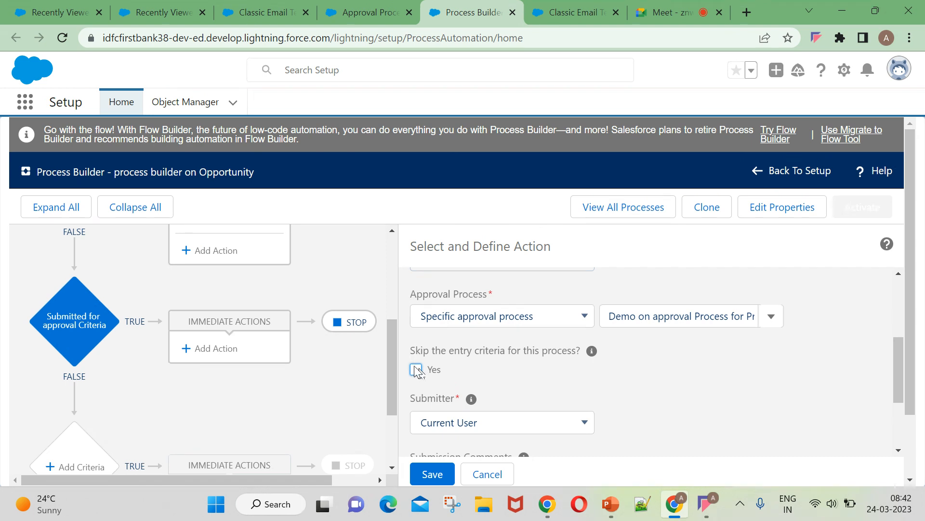
scroll(534, 381, "down", 2)
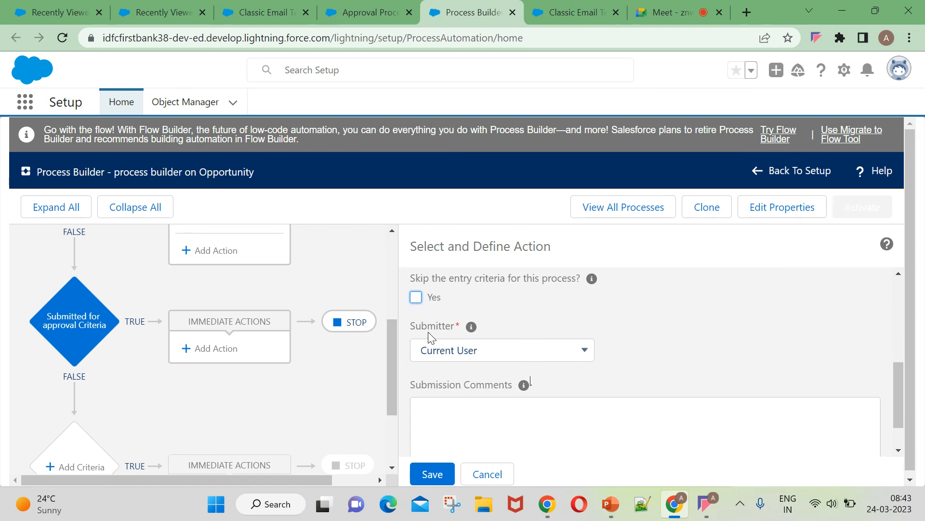
left_click(445, 354)
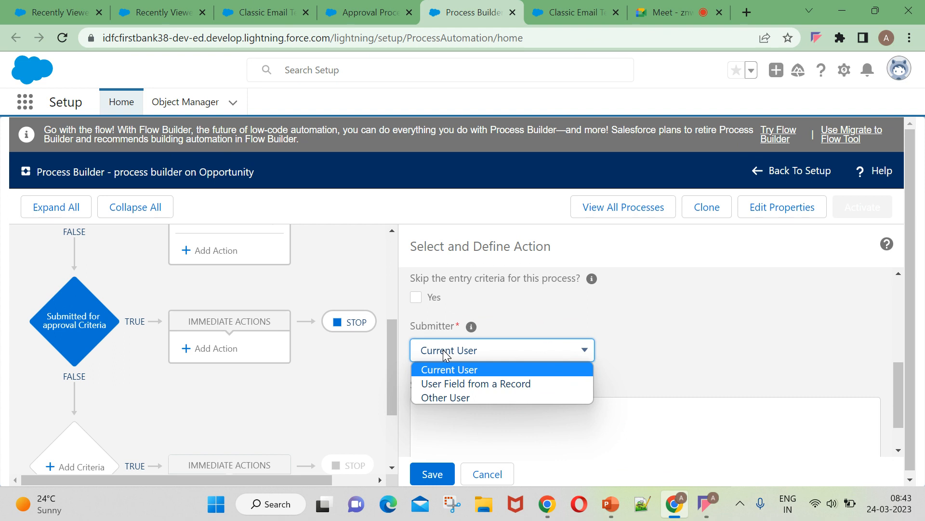
left_click(446, 354)
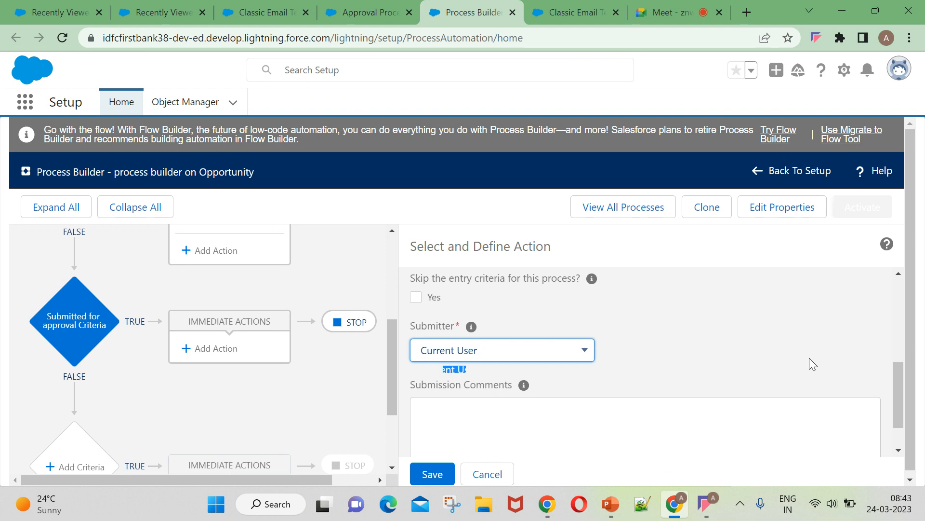
left_click(549, 357)
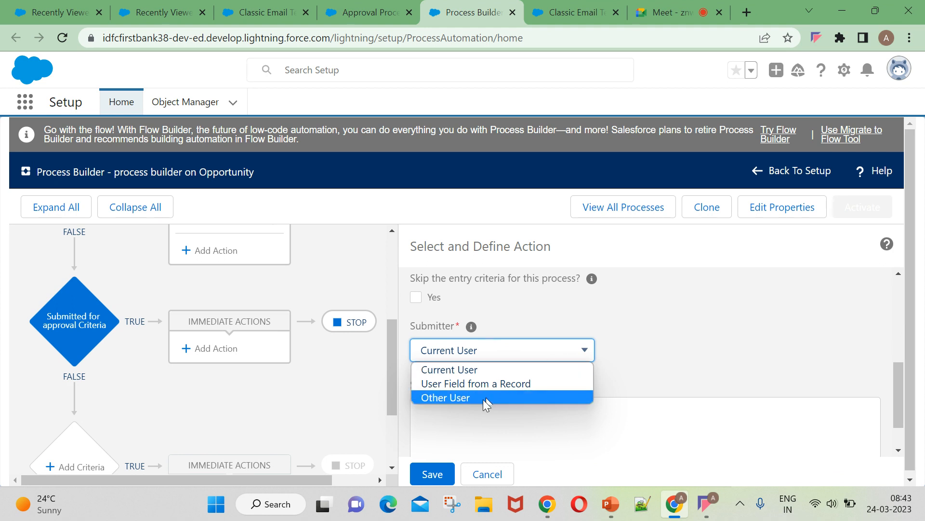
left_click(488, 370)
scroll(791, 374, "down", 1)
left_click(490, 367)
scroll(591, 409, "up", 5)
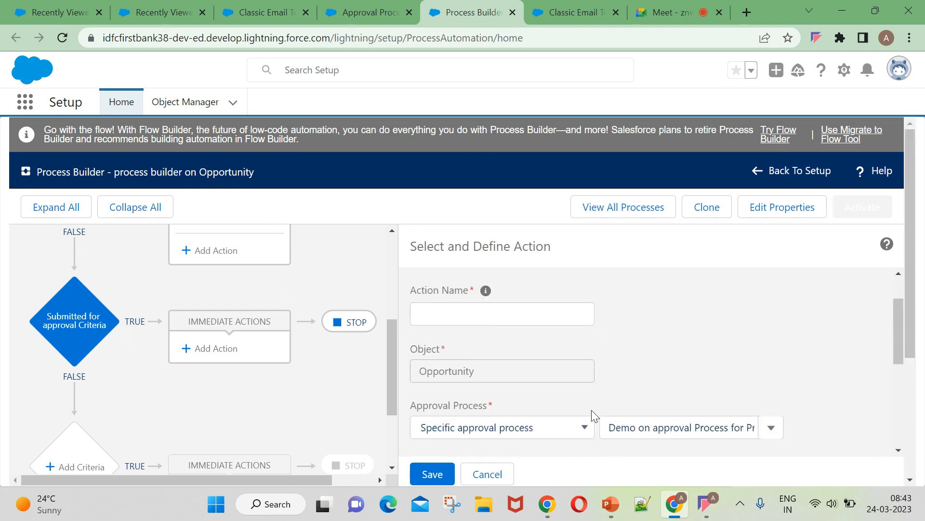
Enter 'Opportunity on Process builder with AP' as the Action Name and save the action.
left_click(443, 362)
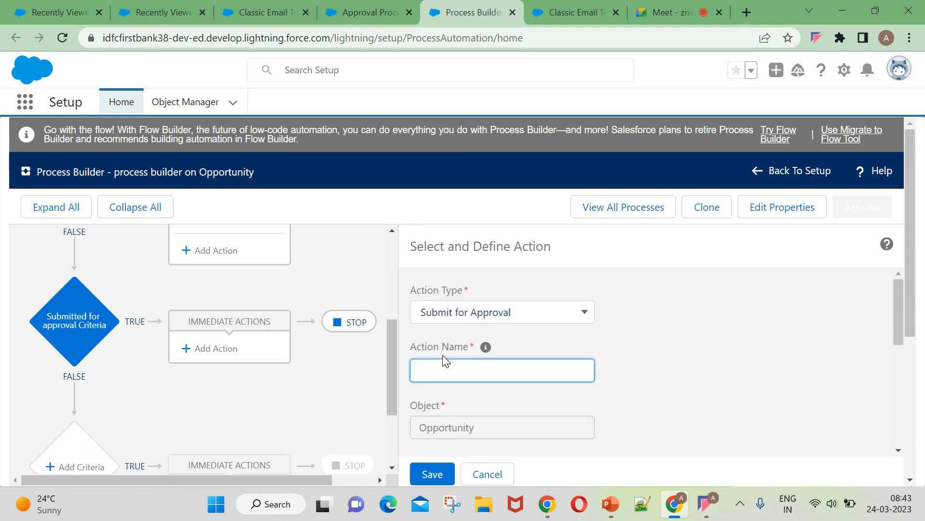
key("Caps_Lock")
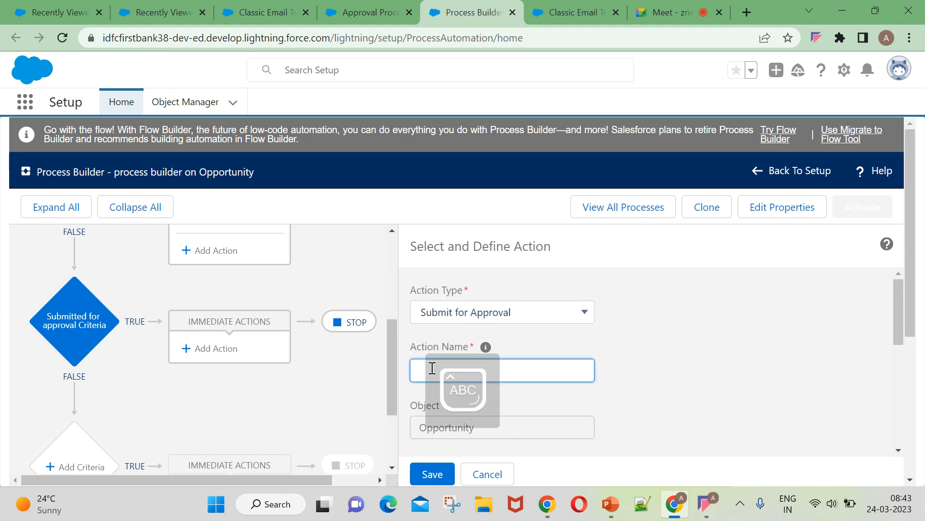
type("O")
key("Caps_Lock")
type("pportunity with app")
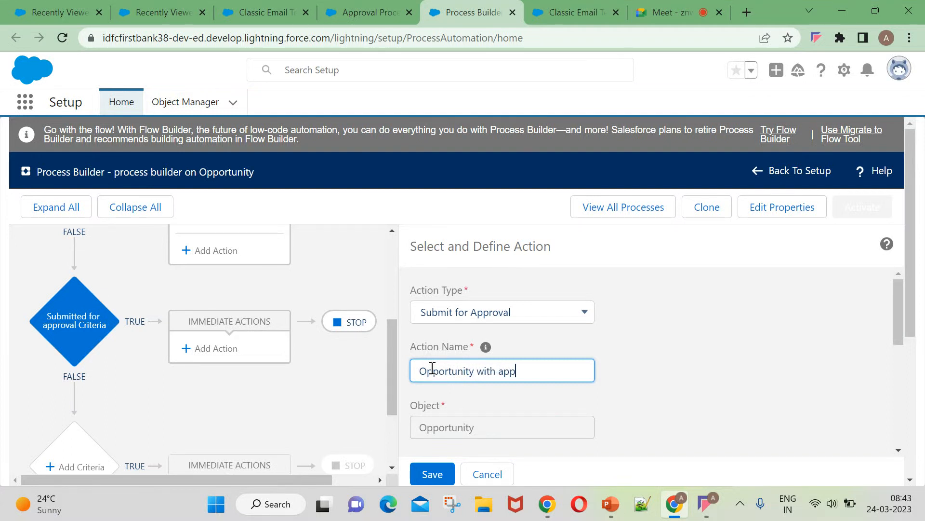
type("roc")
type("Process")
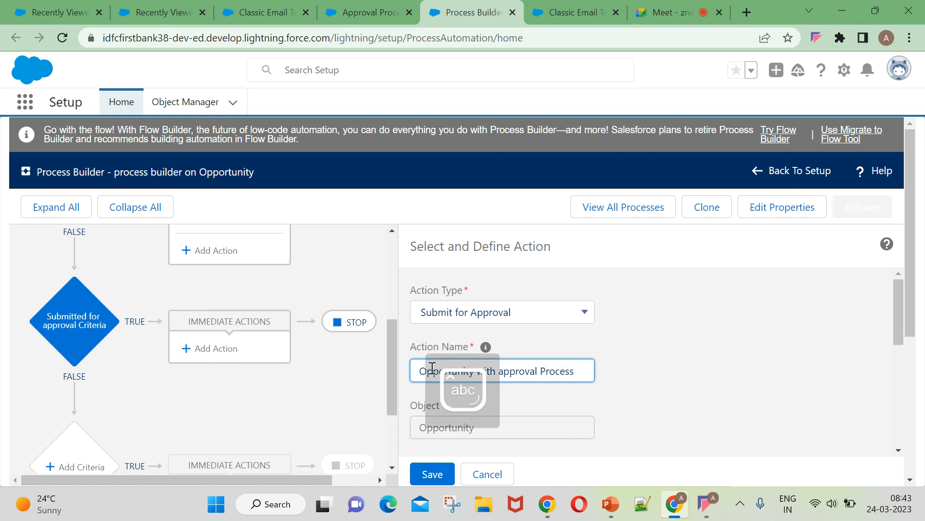
key("Left")
key("Left")
key("Left")
key("Left")
key("Left")
key("Left")
key("Left")
key("Left")
key("BackSpace")
key("BackSpace")
key("BackSpace")
key("BackSpace")
key("BackSpace")
key("BackSpace")
key("BackSpace")
key("BackSpace")
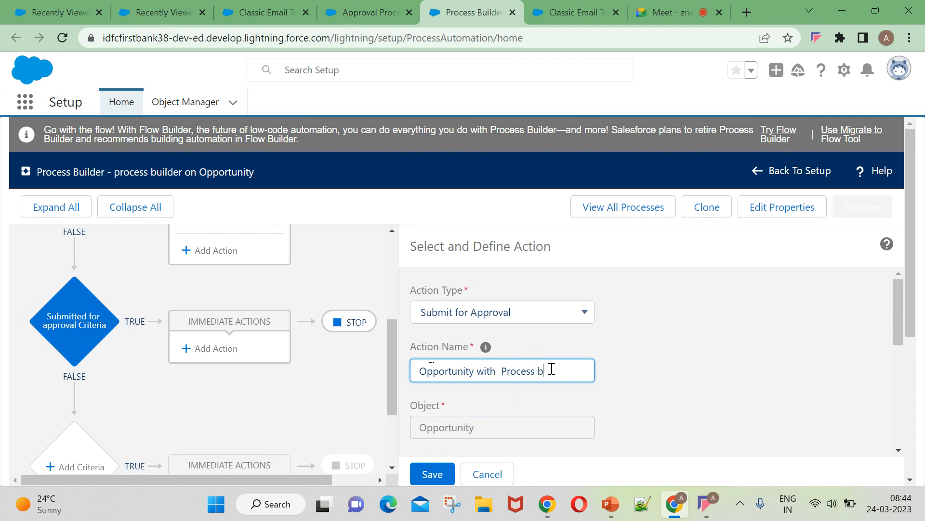
type("builder on")
key("BackSpace")
key("BackSpace")
key("BackSpace")
key("BackSpace")
key("BackSpace")
key("BackSpace")
key("BackSpace")
type("on")
left_click(565, 374)
type("with a")
key("BackSpace")
key("Caps_Lock")
type("AP")
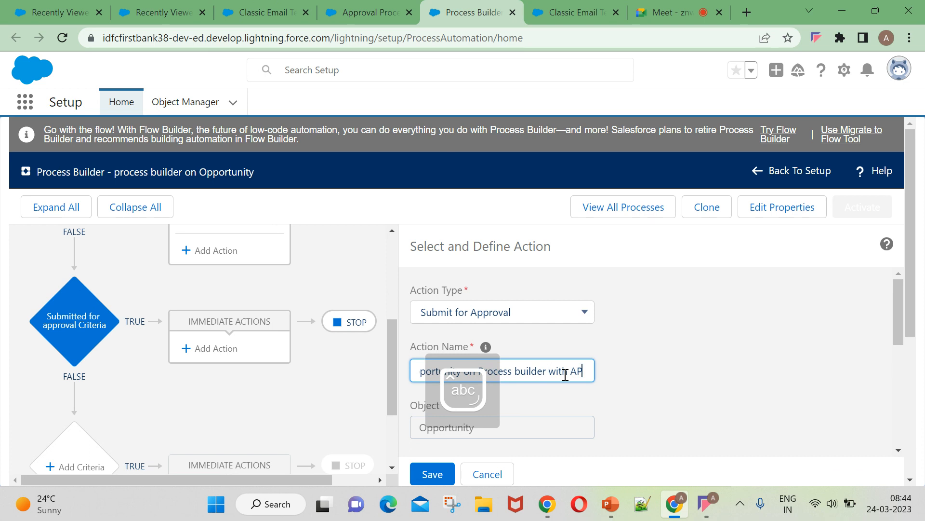
scroll(612, 363, "down", 3)
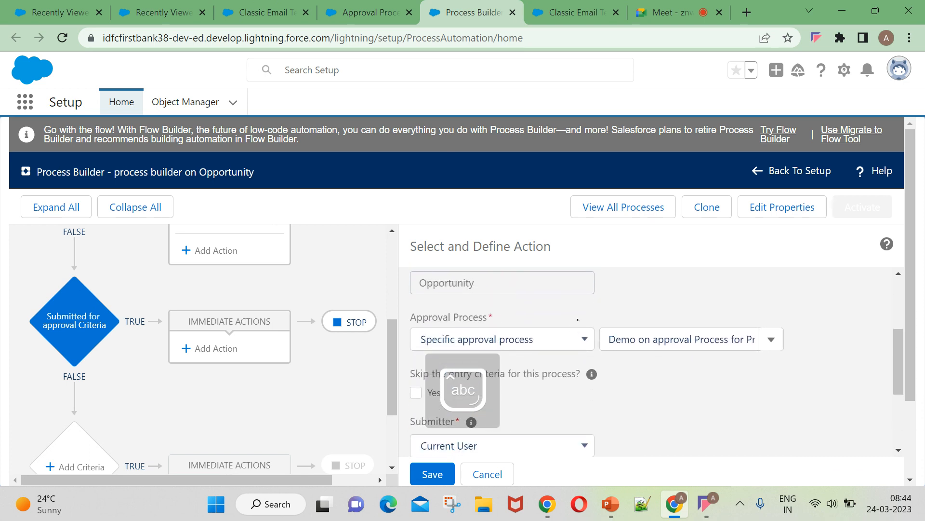
scroll(619, 373, "down", 4)
left_click(437, 474)
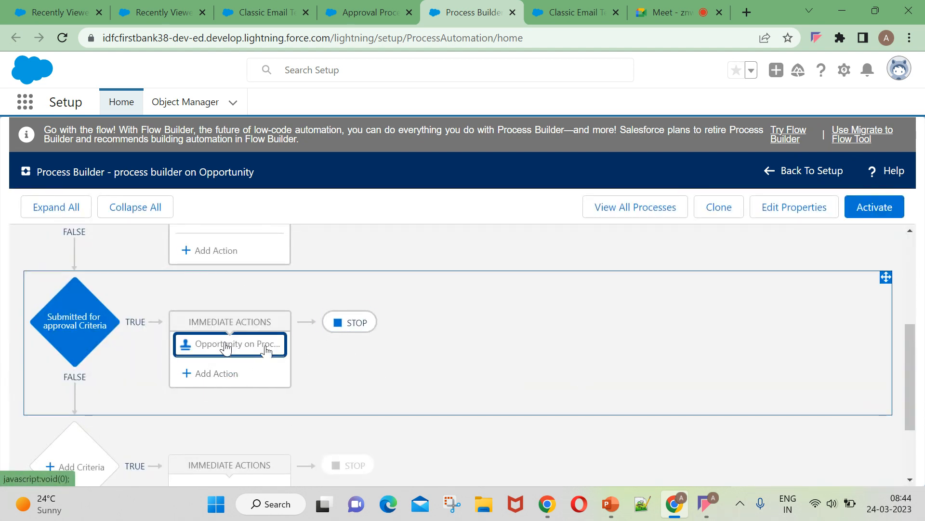
Activate the Opportunity process version, then go to the 'Demo on approval Process for Process' page.
scroll(438, 358, "down", 3)
scroll(478, 343, "up", 6)
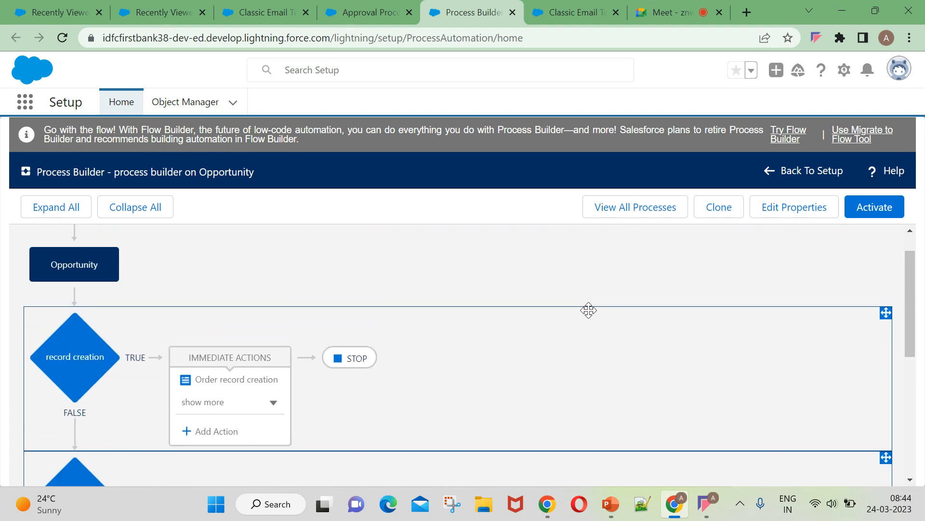
scroll(326, 357, "down", 3)
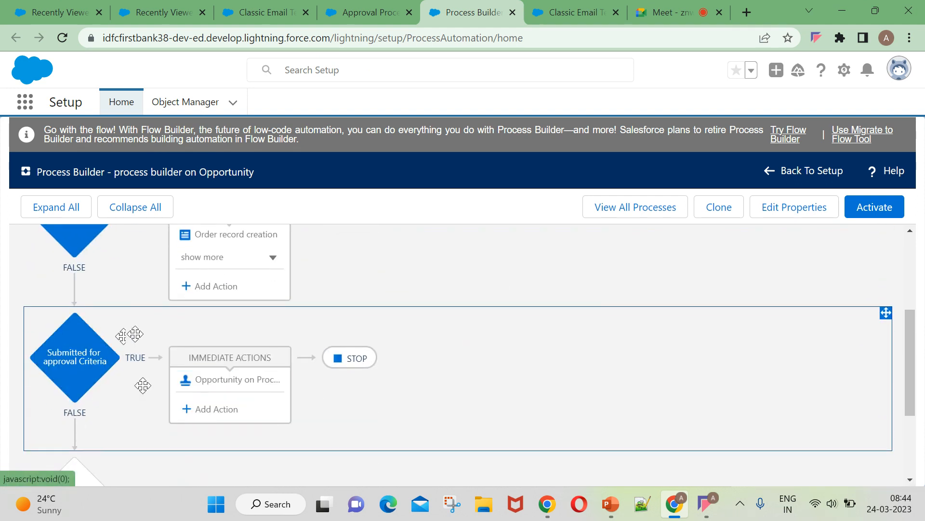
left_click(889, 209)
left_click(653, 375)
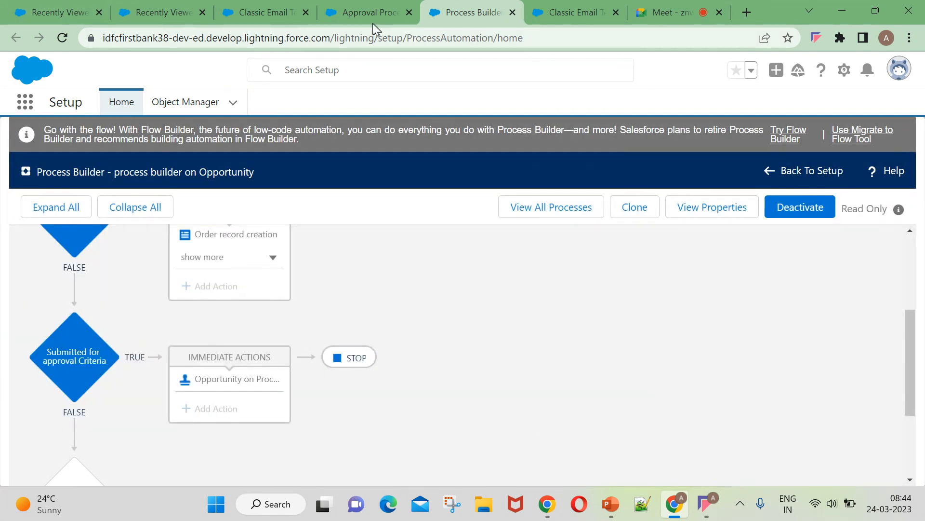
left_click(371, 23)
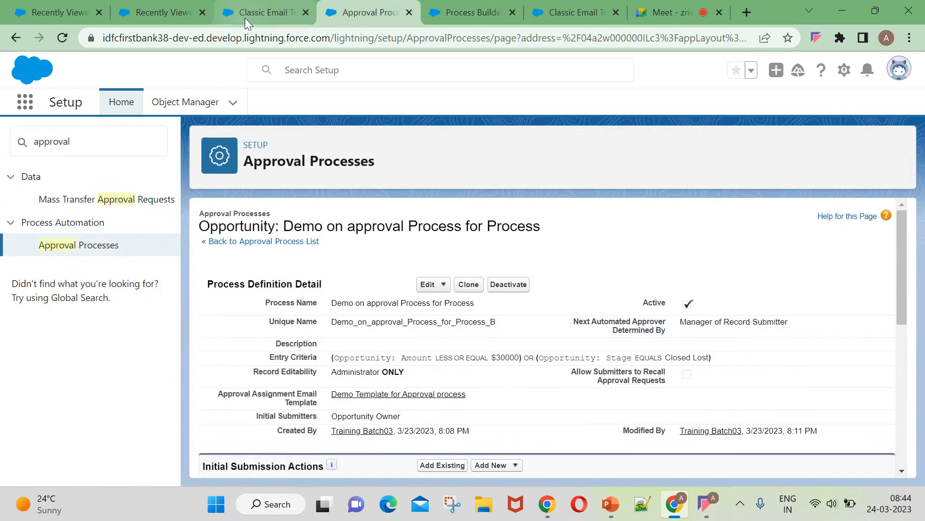
Go to Opportunities and switch to the All Opportunities list view.
left_click(245, 16)
left_click(172, 10)
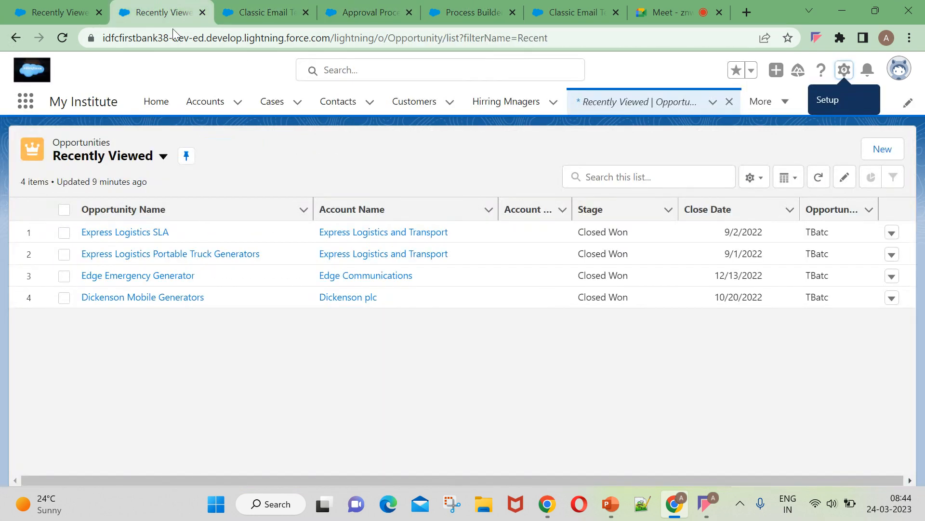
left_click(52, 15)
left_click(33, 102)
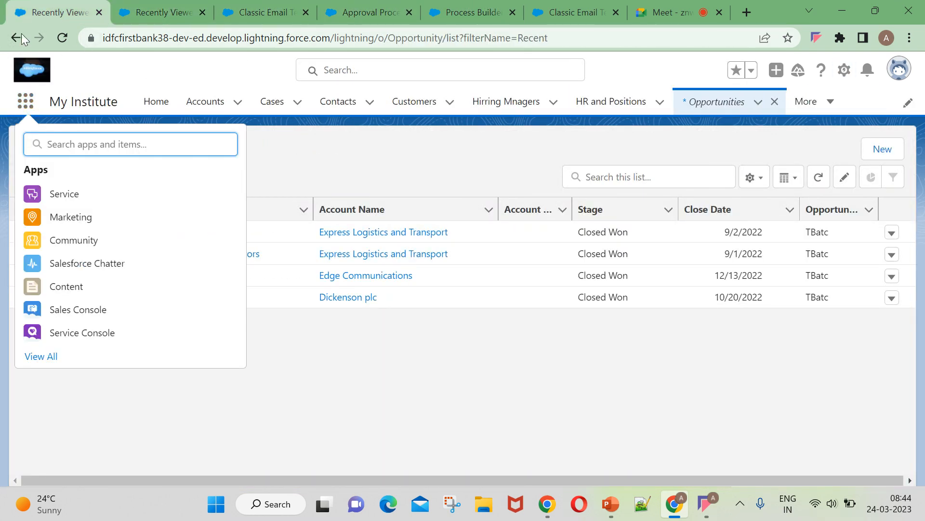
left_click(57, 41)
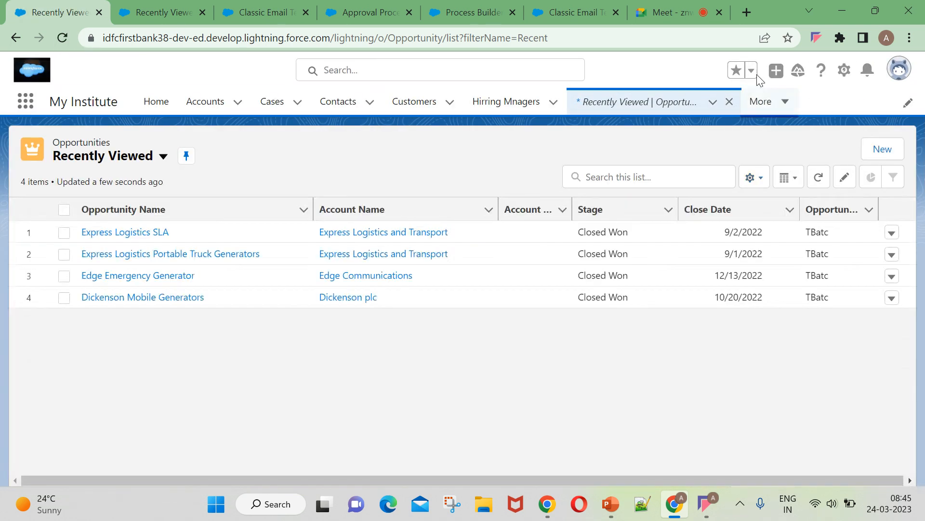
left_click(96, 157)
left_click(100, 241)
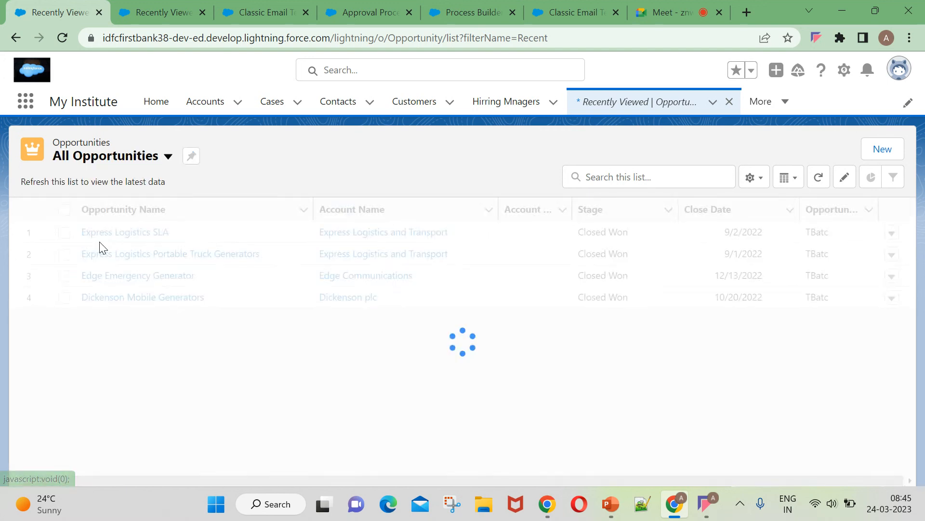
Open the Burlington Textiles Weaving Plant Generator opportunity from the list.
scroll(155, 330, "down", 2)
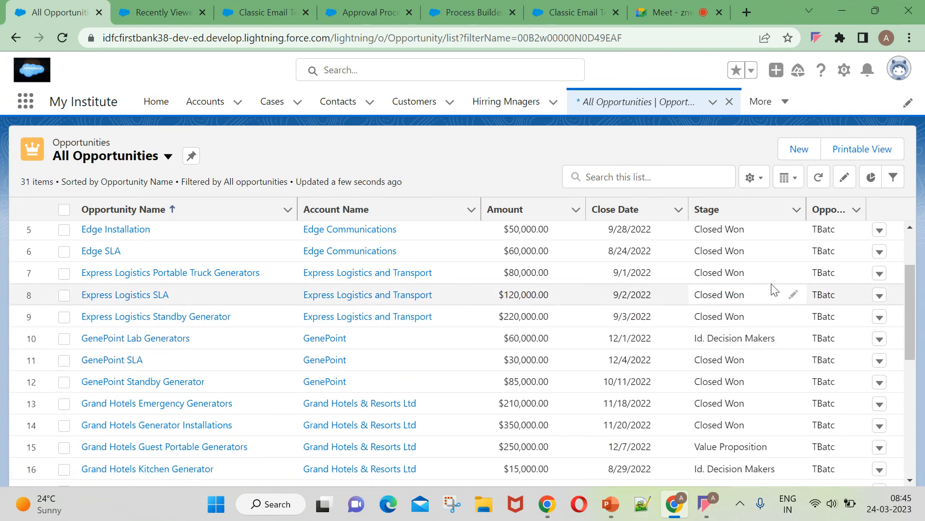
scroll(761, 304, "up", 2)
scroll(761, 336, "down", 3)
scroll(761, 336, "down", 6)
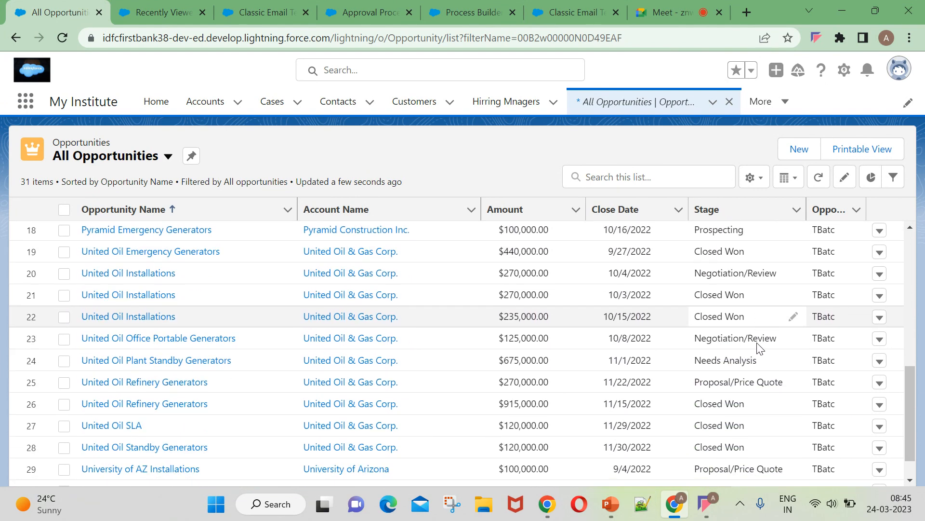
scroll(657, 300, "up", 9)
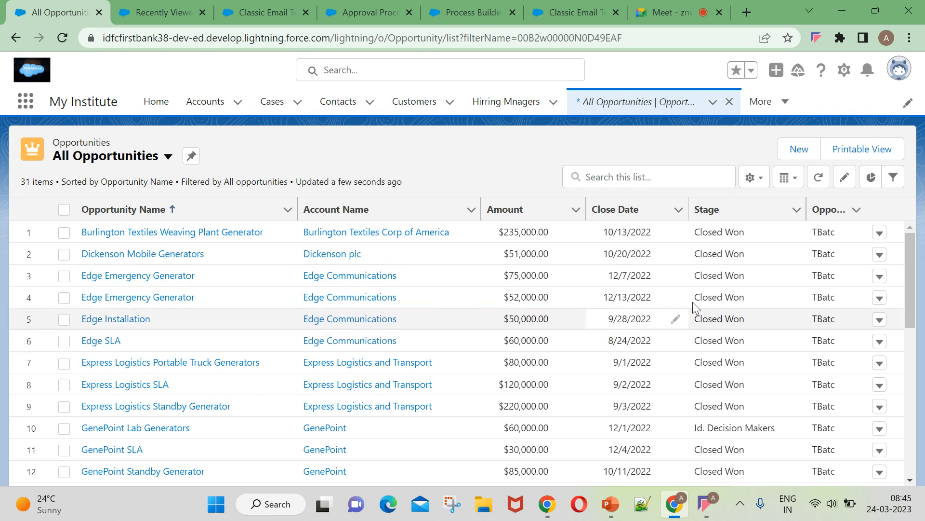
left_click(114, 235)
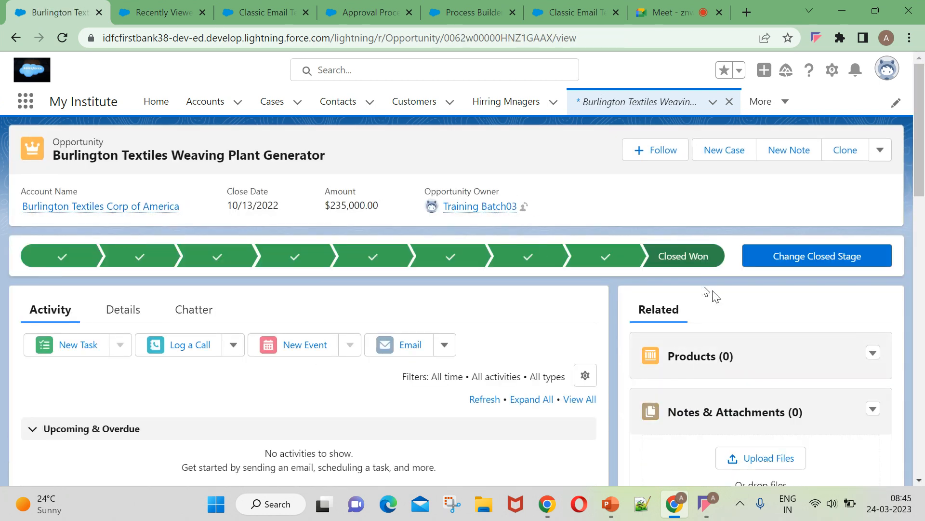
Edit the opportunity to Amount $20,000 and Stage Closed Lost.
left_click(881, 151)
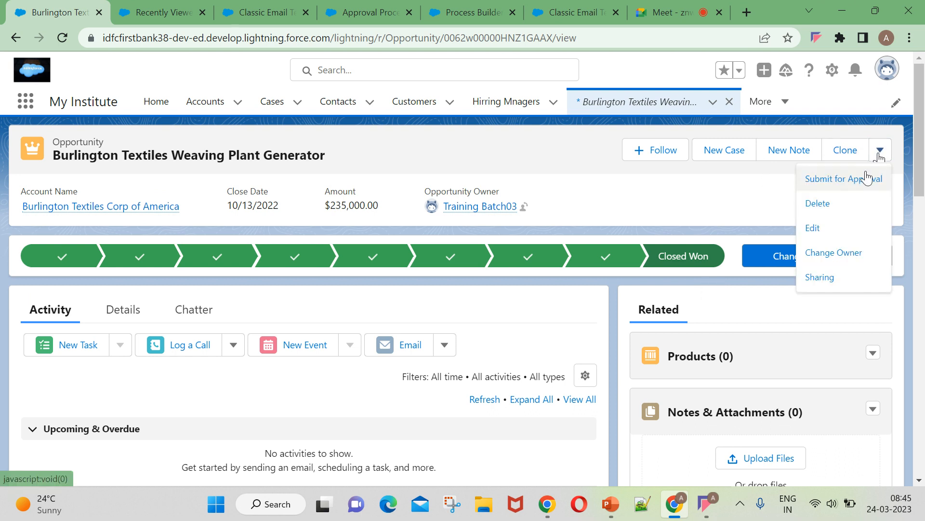
left_click(812, 228)
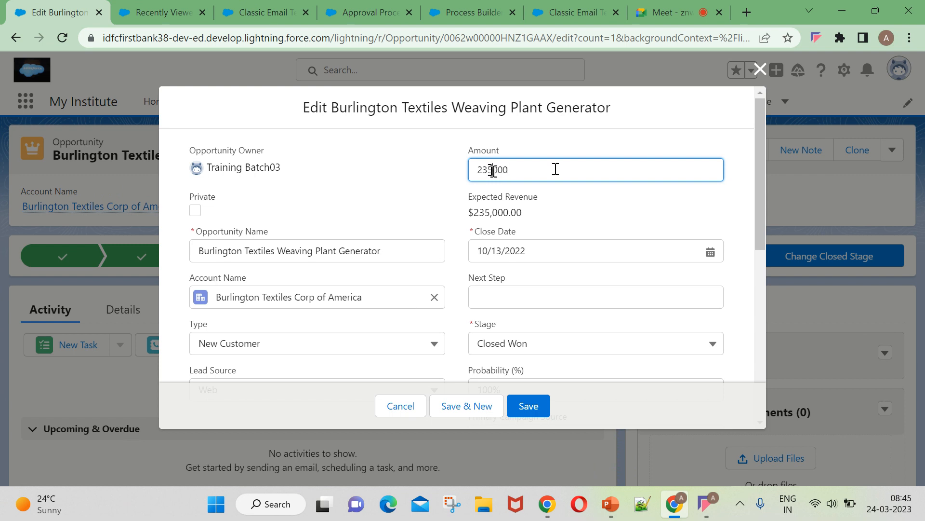
key("BackSpace")
key("BackSpace")
left_click(464, 180)
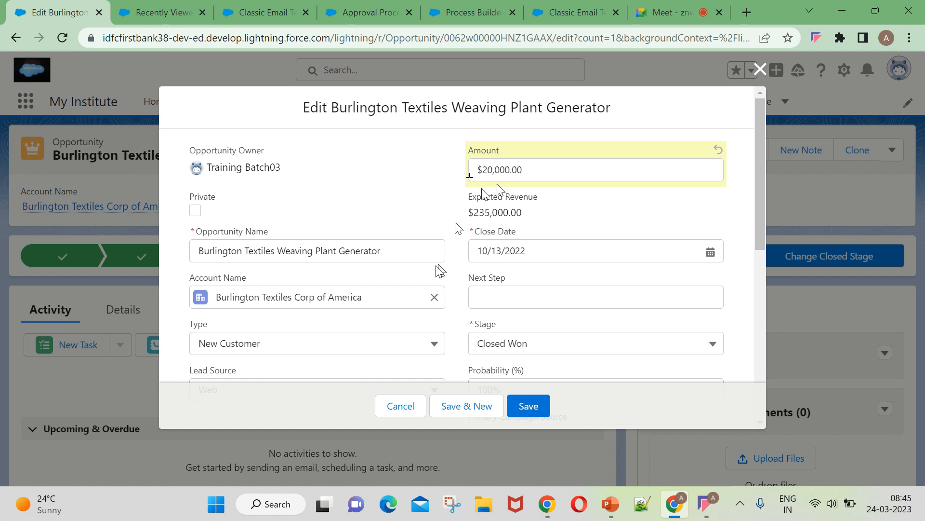
scroll(448, 272, "down", 2)
left_click(503, 273)
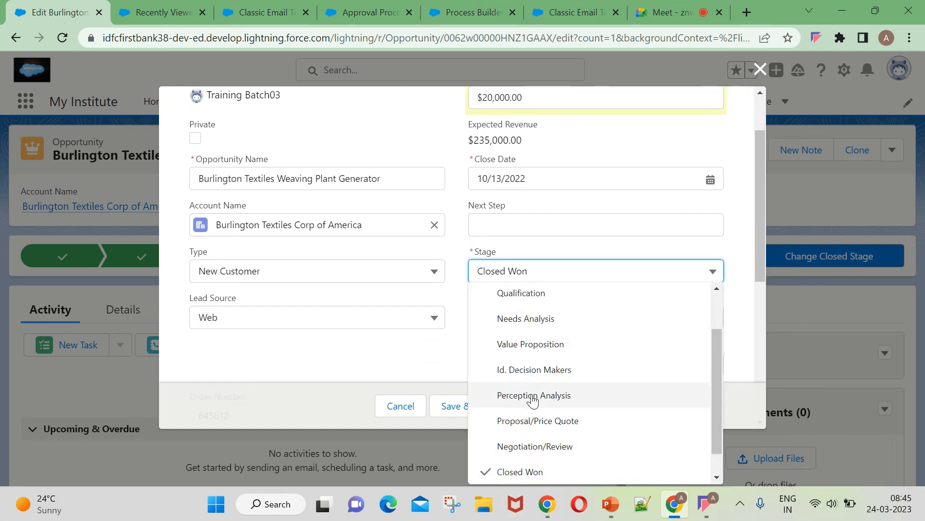
scroll(533, 444, "down", 1)
left_click(533, 465)
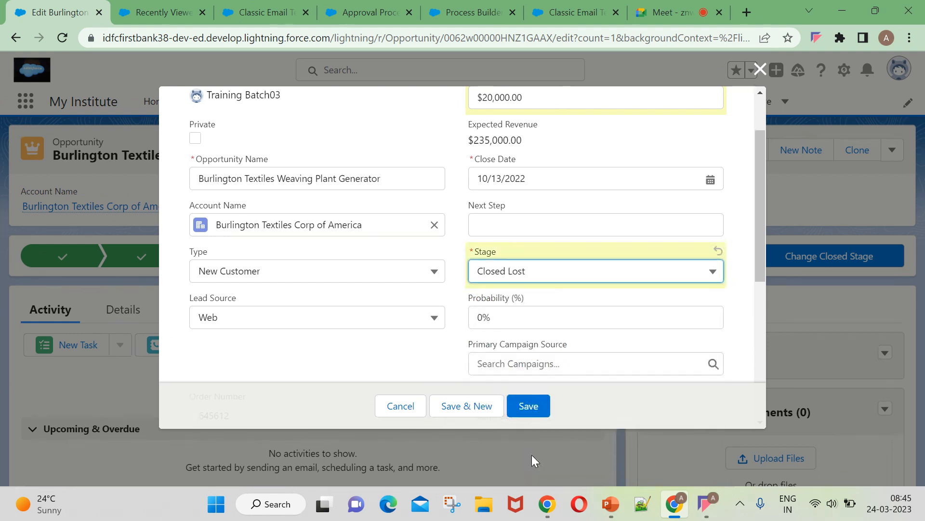
Save the opportunity, dismiss the Manager approver error, and return to the approval process.
scroll(362, 294, "down", 3)
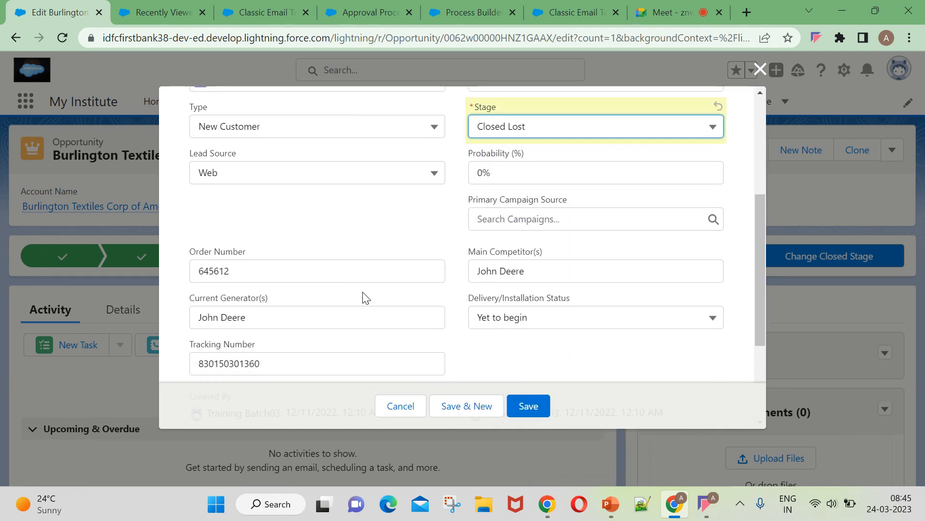
scroll(501, 319, "down", 4)
left_click(532, 406)
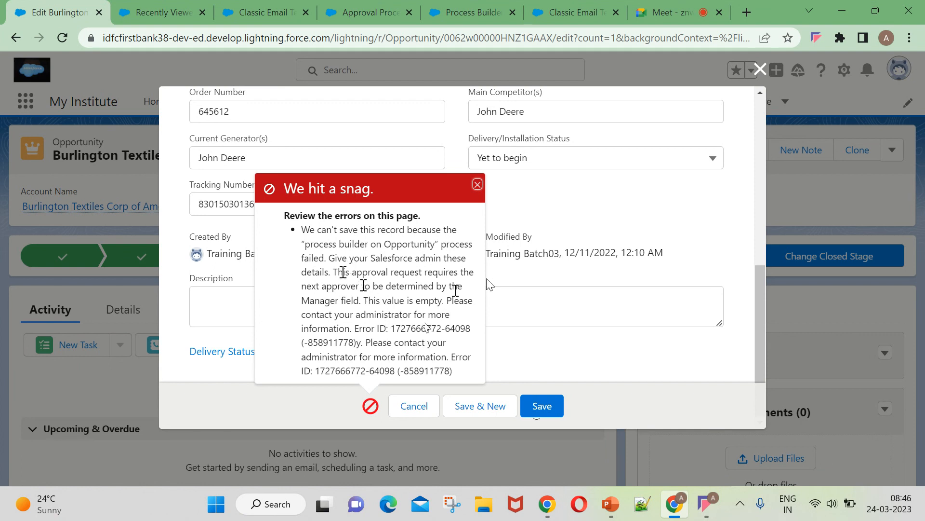
left_click(478, 185)
left_click(366, 12)
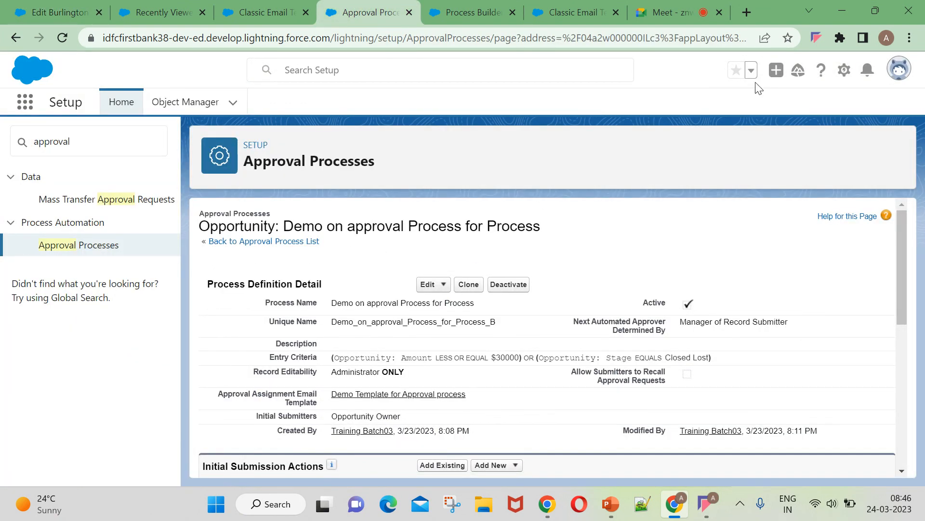
Review the approval process's Edit options, glancing at the other open tabs.
left_click(434, 284)
left_click(263, 12)
left_click(185, 16)
left_click(297, 10)
left_click(371, 6)
left_click(431, 288)
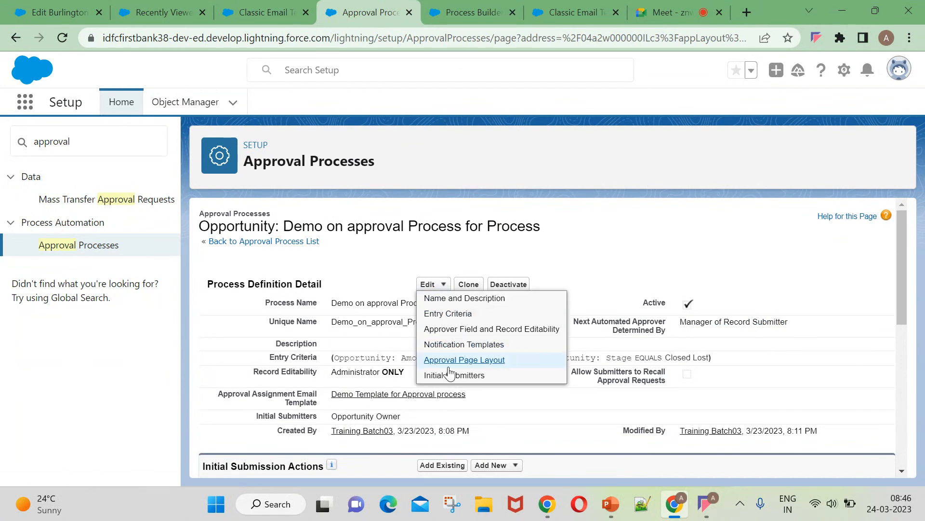
Add a new Email Alert under Initial Submission Actions.
scroll(463, 393, "down", 3)
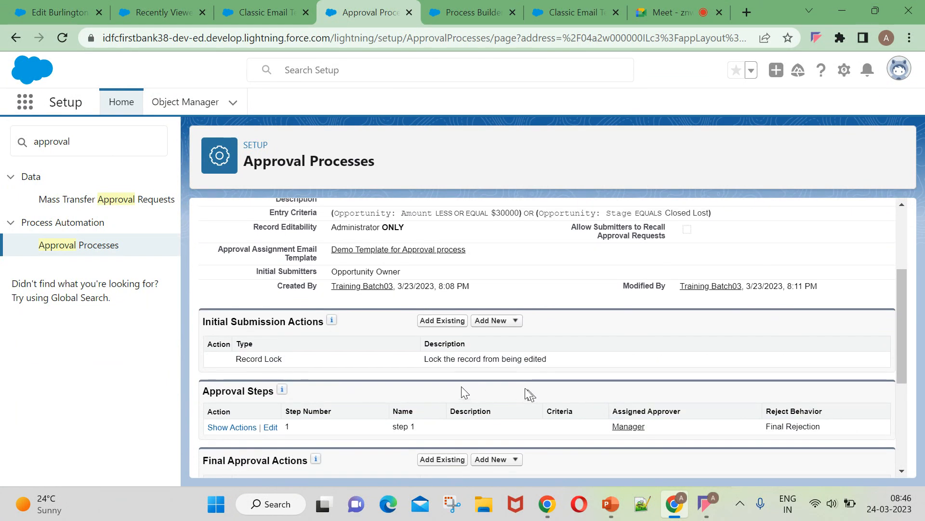
scroll(328, 418, "down", 2)
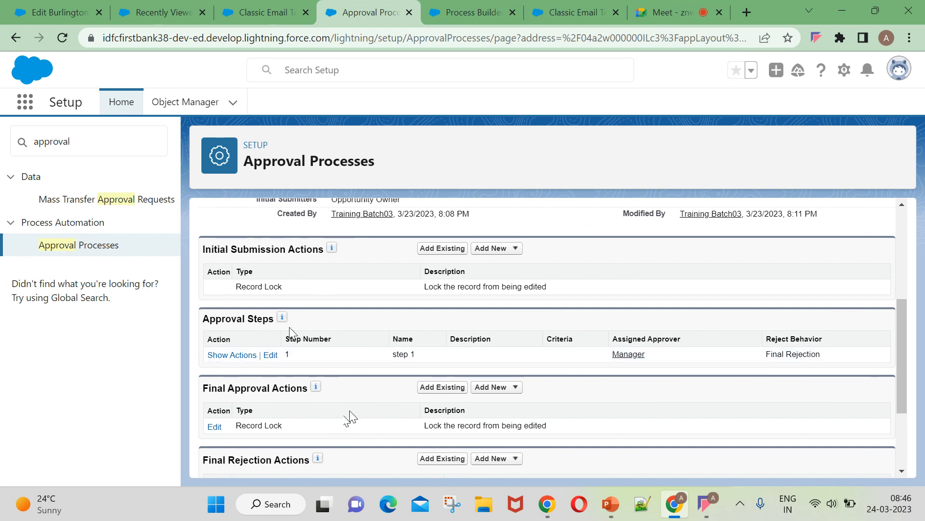
mouse_move(284, 322)
left_click(491, 248)
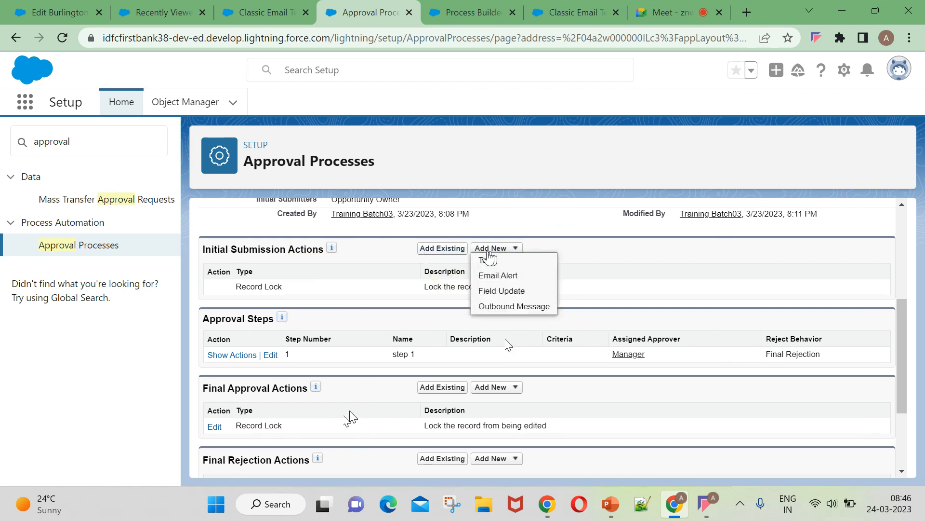
left_click(490, 279)
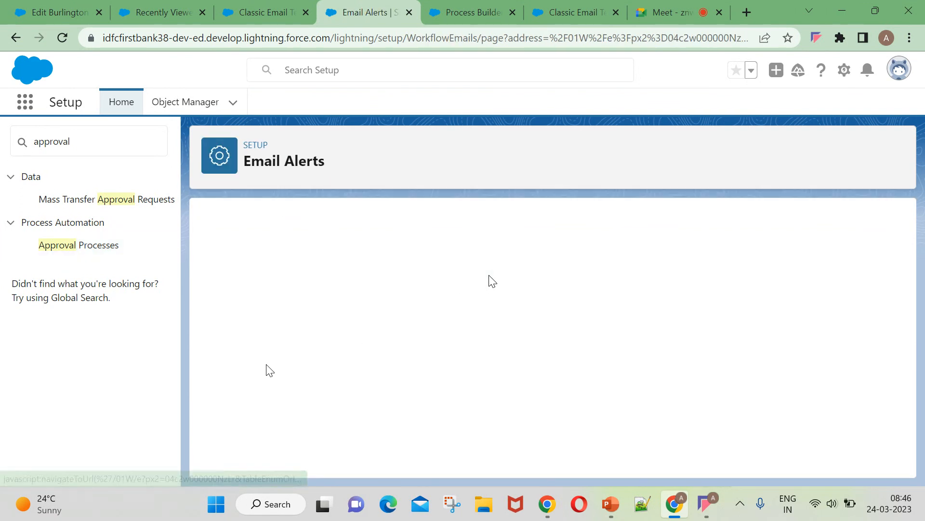
Set the alert description to 'opportunity closed lost'.
left_click(327, 315)
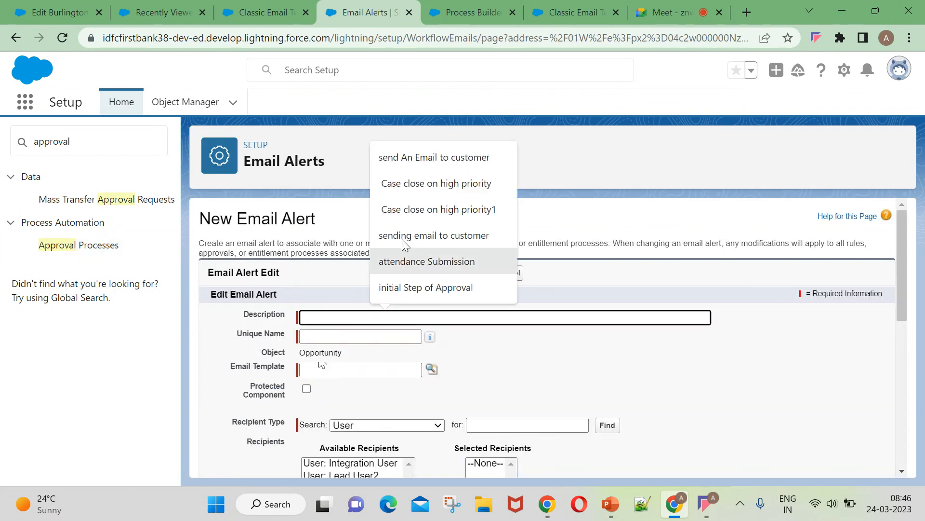
left_click(419, 188)
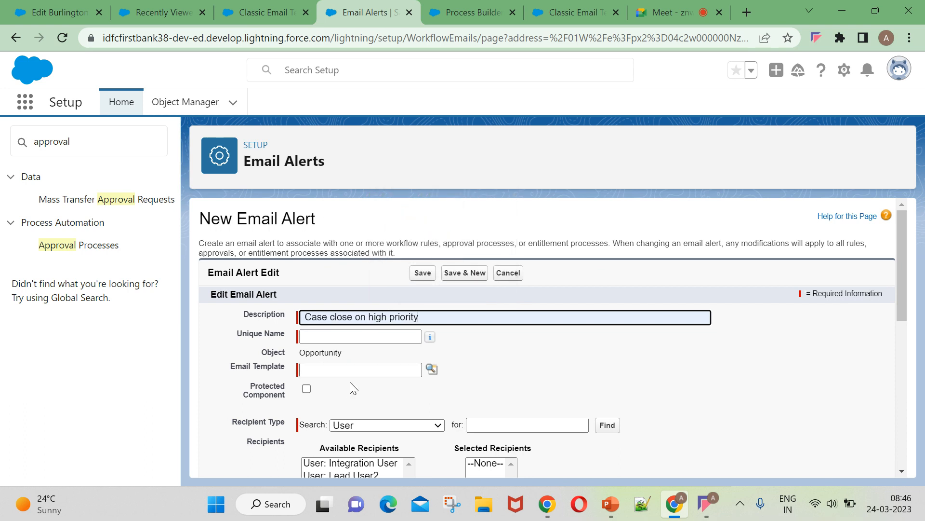
left_click(330, 318)
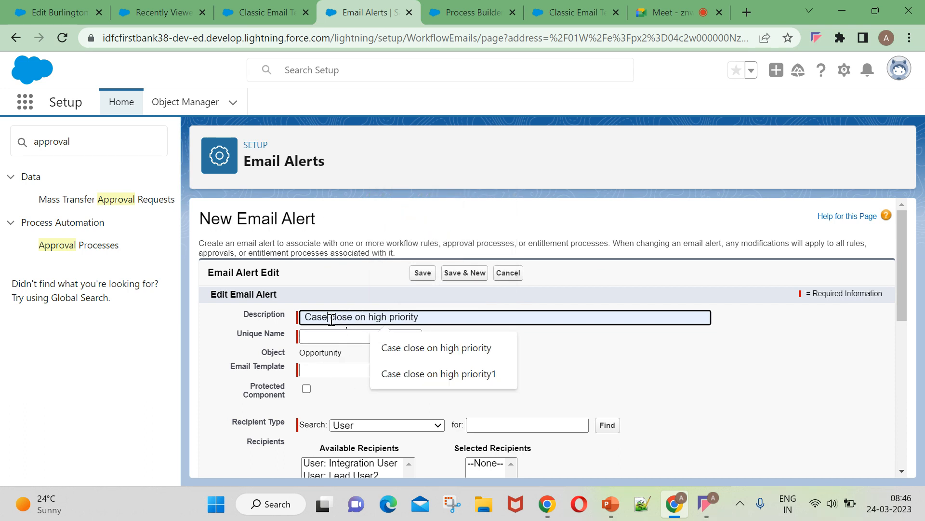
key("BackSpace")
key("BackSpace")
key("BackSpace")
key("BackSpace")
type("opportun")
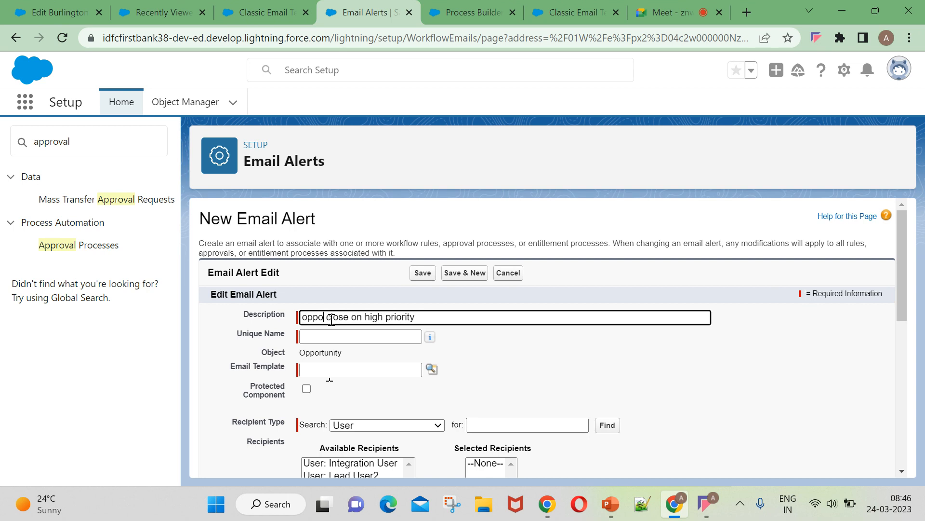
type("ity  close")
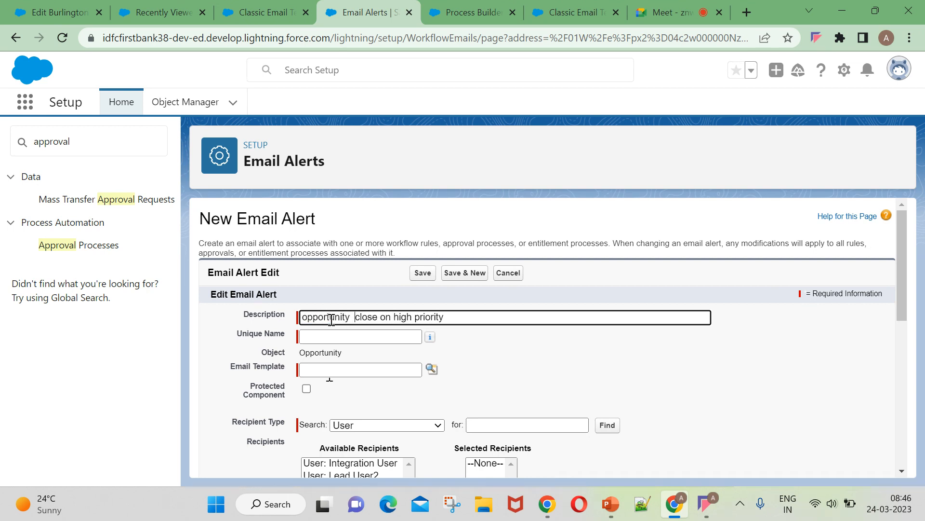
type("d lost")
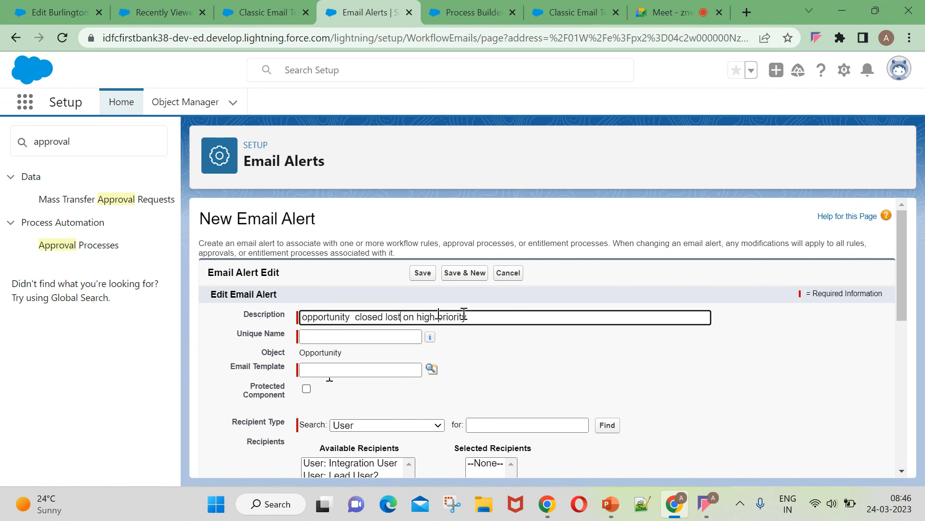
key("BackSpace")
key("BackSpace")
key("BackSpace")
key("BackSpace")
key("BackSpace")
key("Tab")
key("Tab")
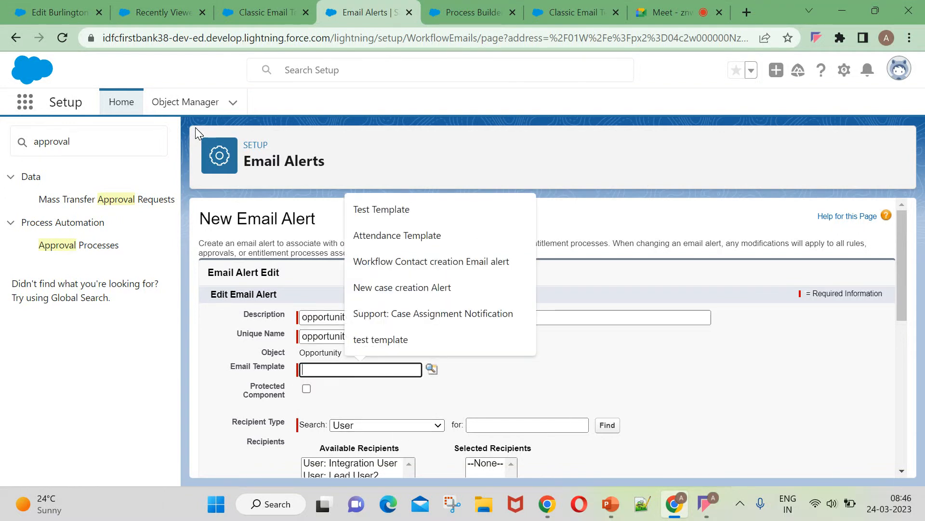
Choose 'Demo Template for Approval process' as the alert's email template.
left_click(431, 369)
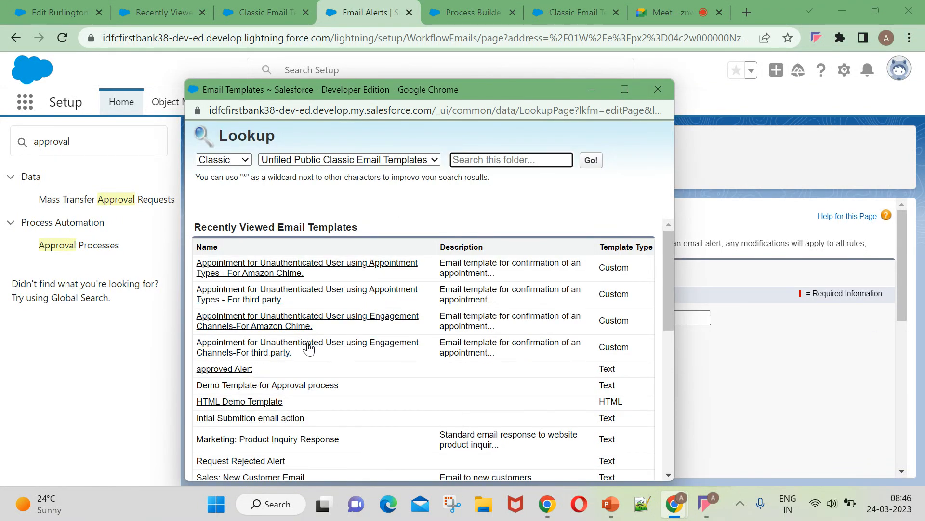
left_click(486, 159)
type("demo")
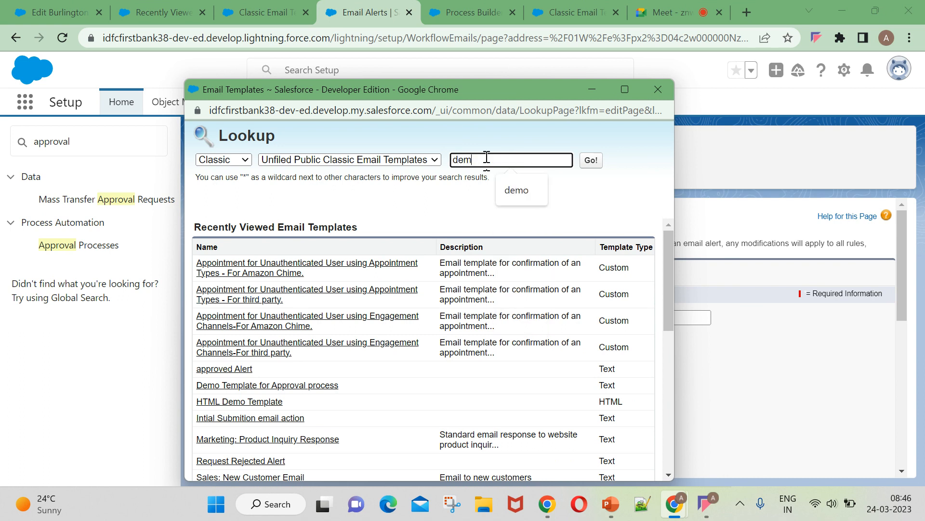
left_click(591, 161)
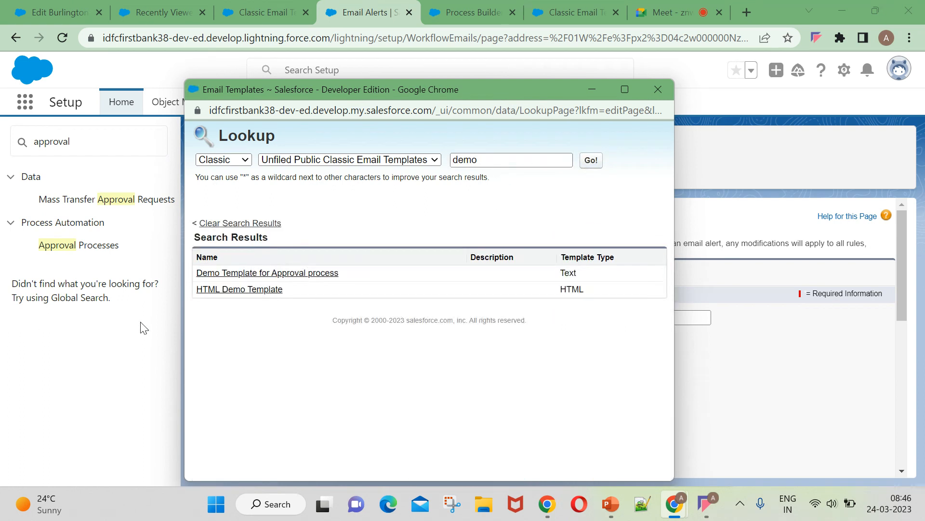
left_click(333, 272)
Add Opportunity Owner as recipient, enter an additional email address, and save the alert.
scroll(349, 287, "down", 2)
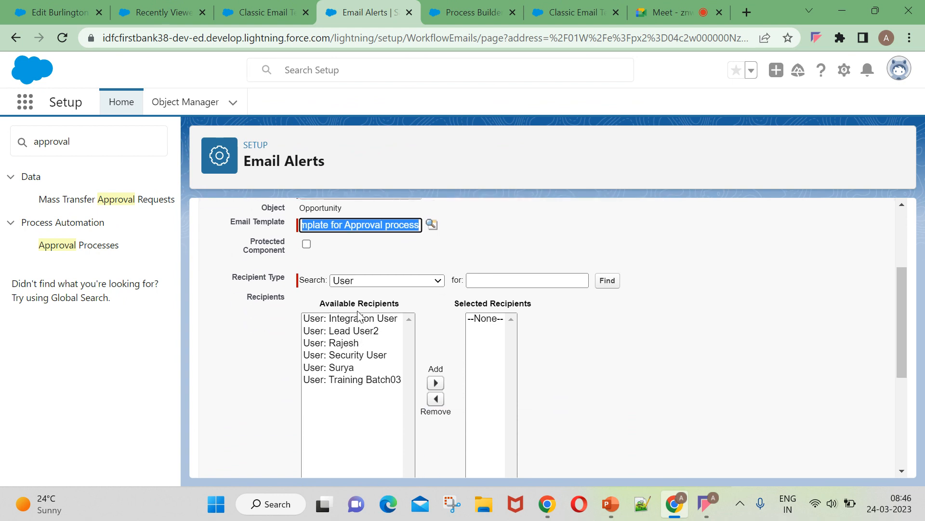
left_click(381, 281)
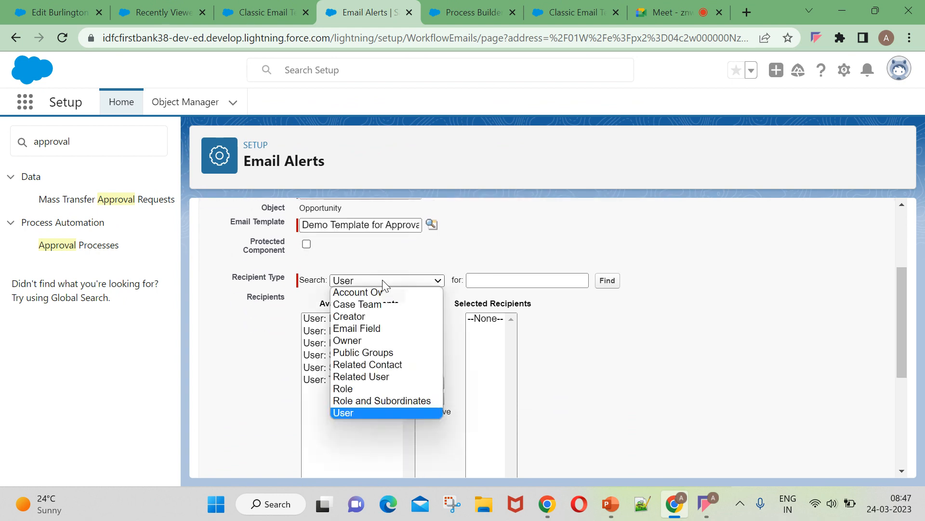
left_click(357, 340)
left_click(545, 279)
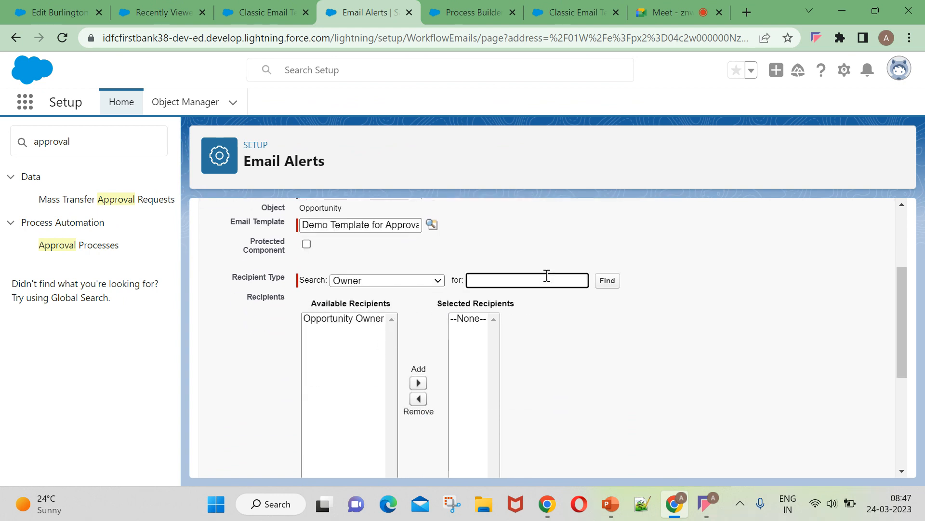
left_click(351, 325)
left_click(418, 376)
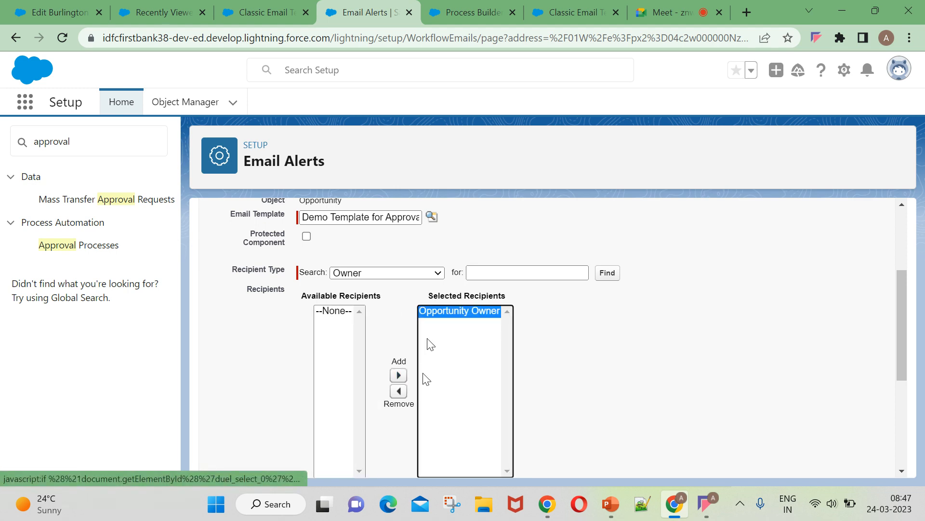
scroll(366, 337, "down", 3)
left_click(337, 381)
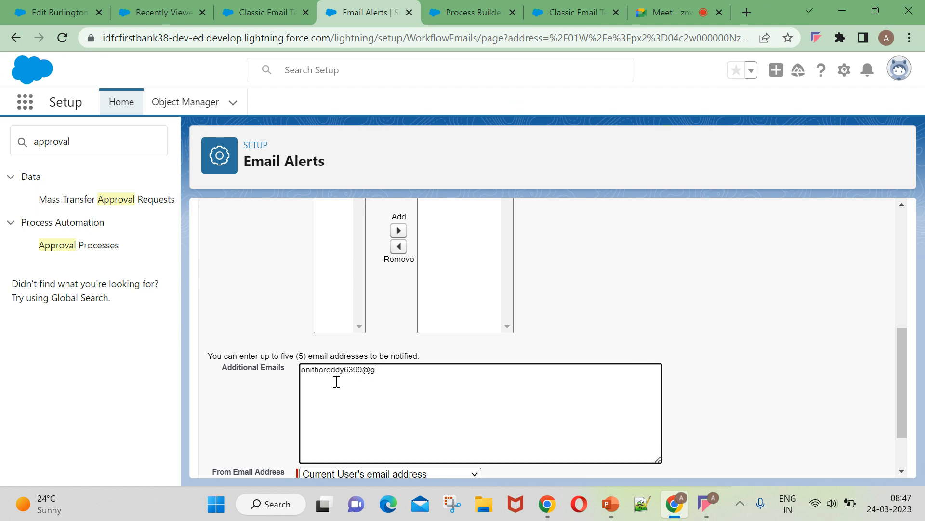
scroll(474, 404, "down", 2)
left_click(425, 459)
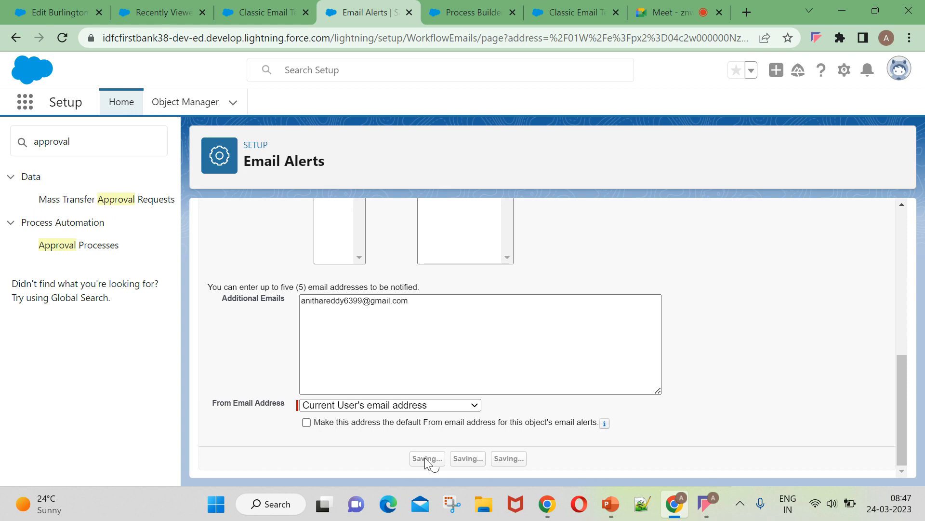
scroll(383, 331, "down", 4)
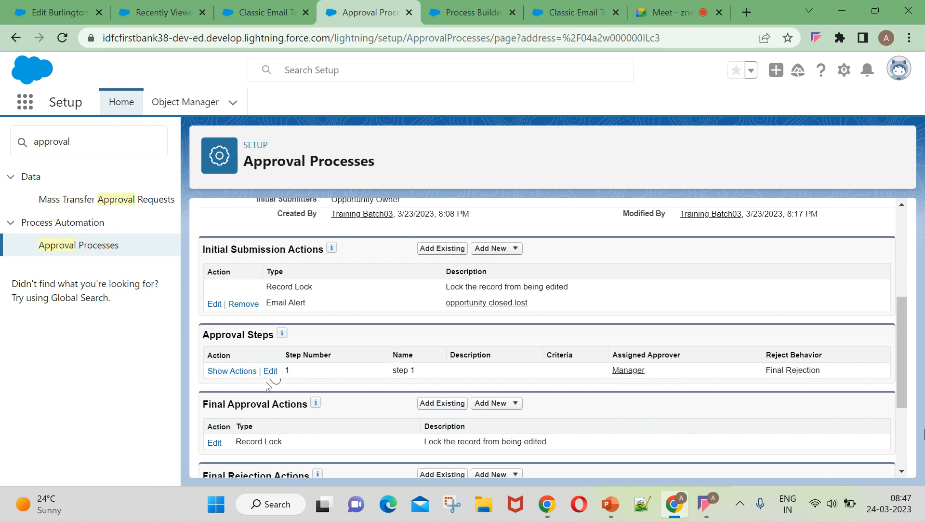
Change step 1's criteria so records failing them are approved.
left_click(270, 371)
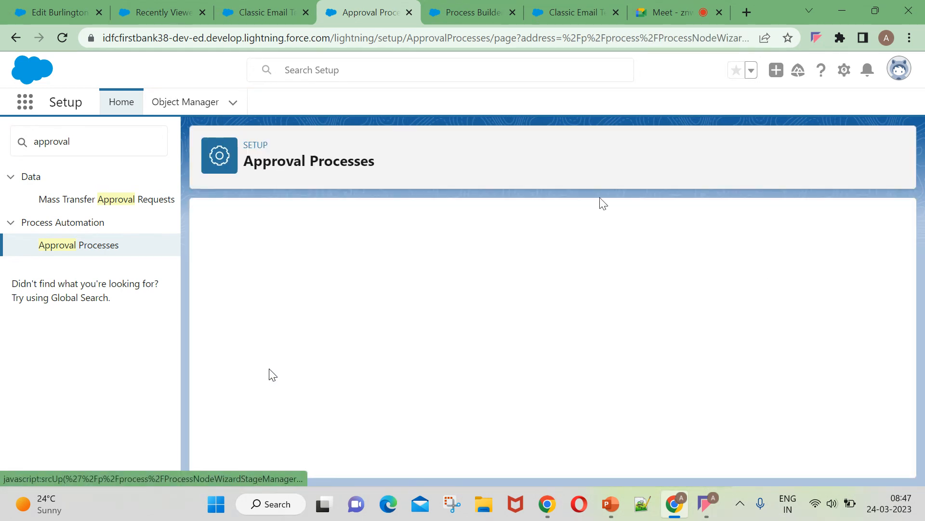
scroll(595, 338, "down", 1)
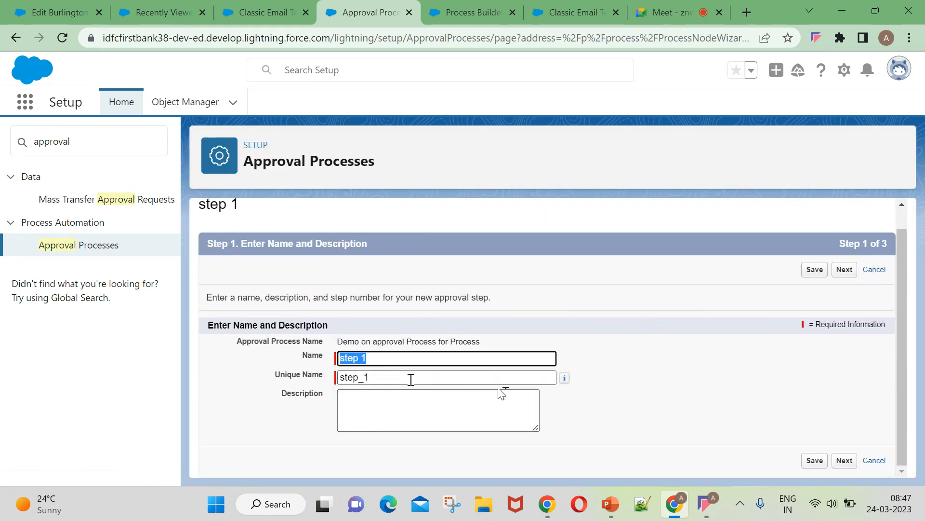
left_click(838, 270)
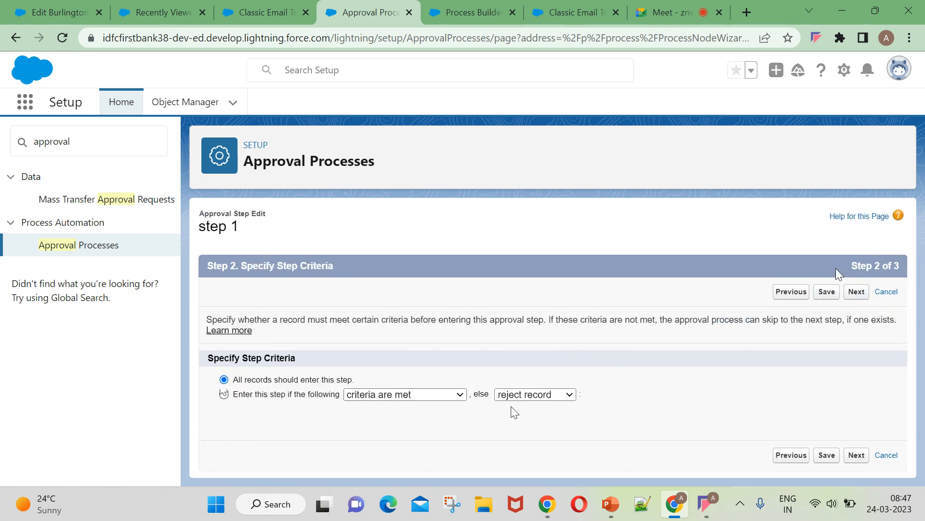
left_click(530, 396)
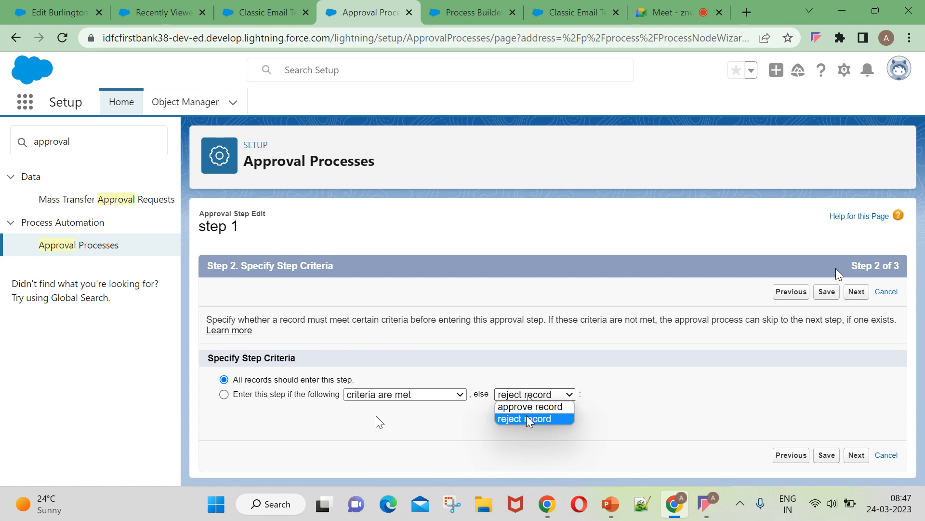
left_click(531, 406)
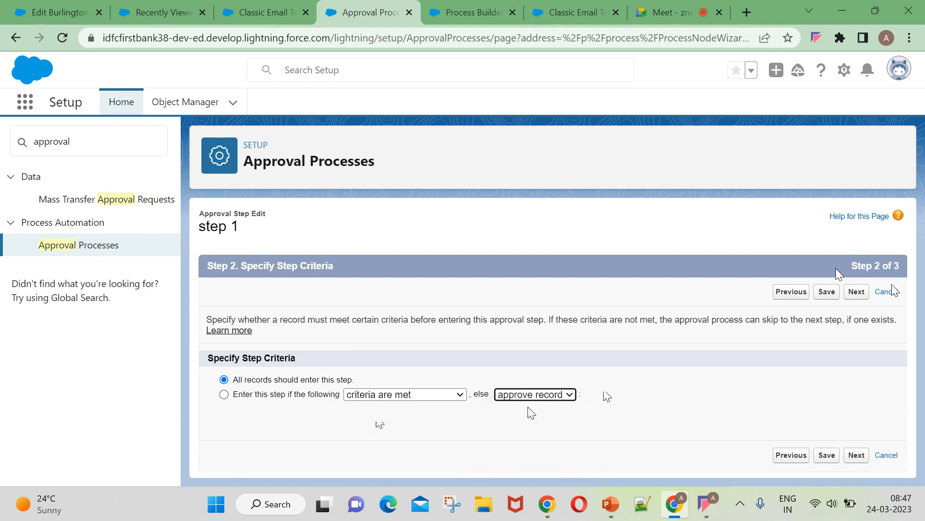
left_click(825, 293)
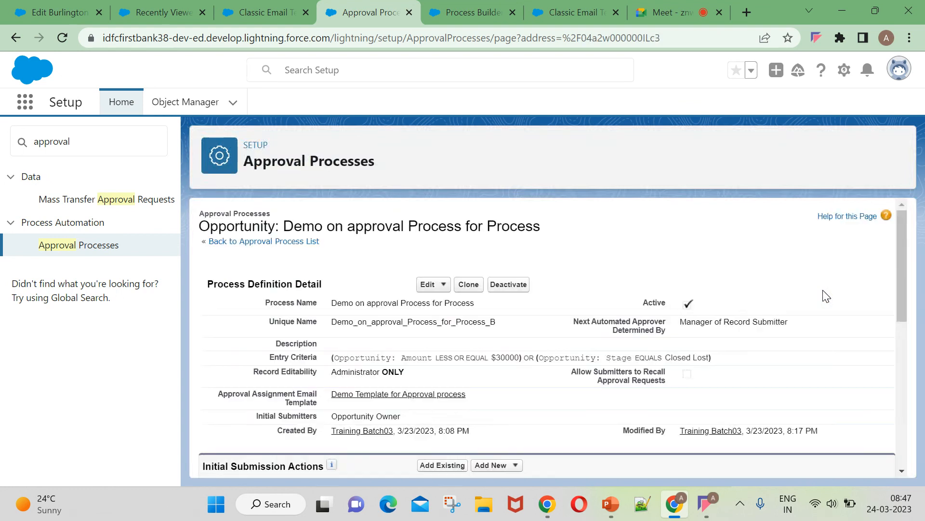
scroll(552, 379, "down", 2)
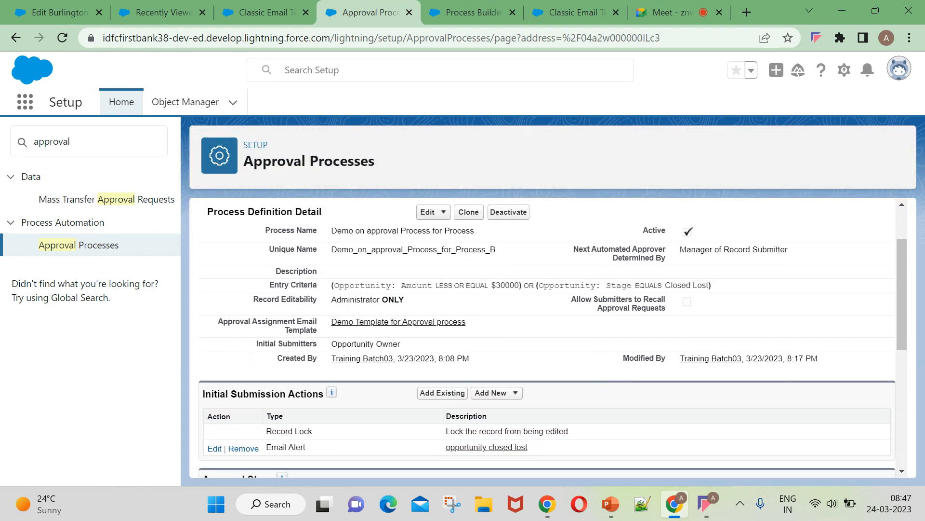
scroll(599, 378, "down", 5)
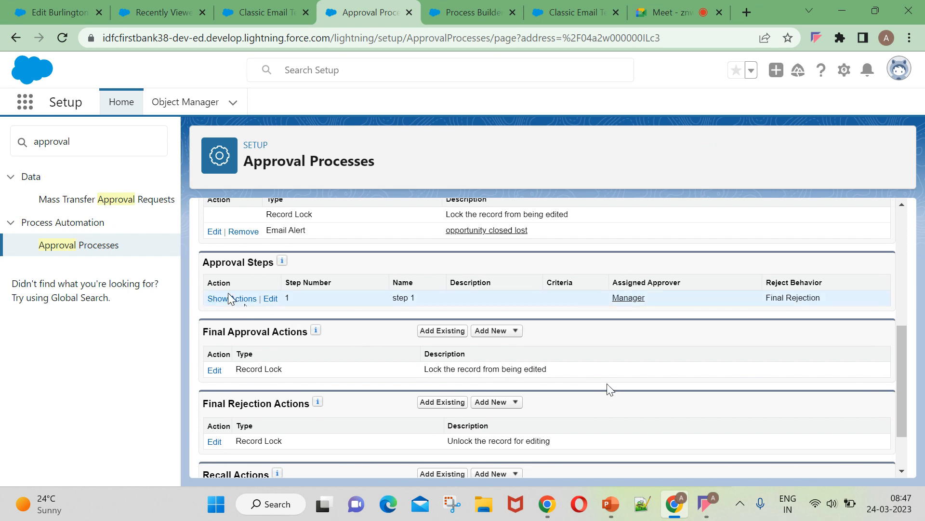
Re-edit step 1, reselect 'approve record' for unmatched records, and save the step.
left_click(268, 299)
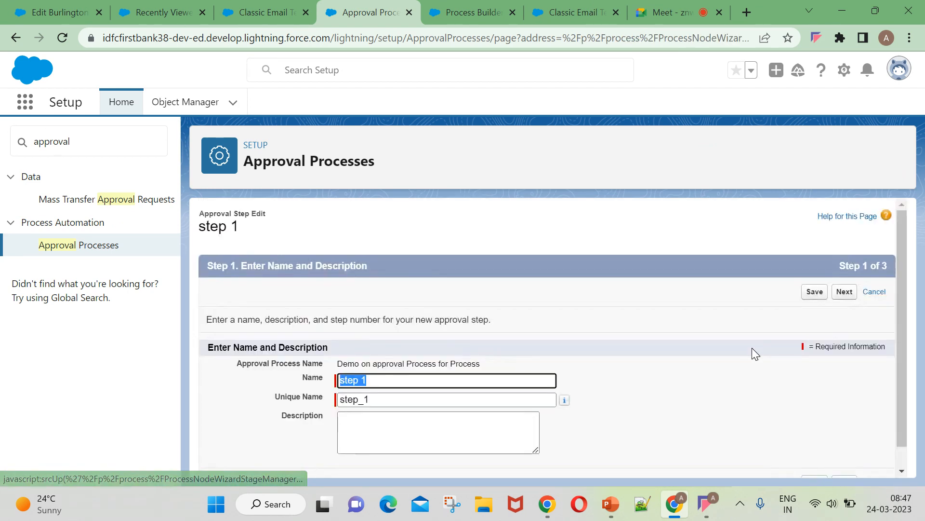
left_click(845, 293)
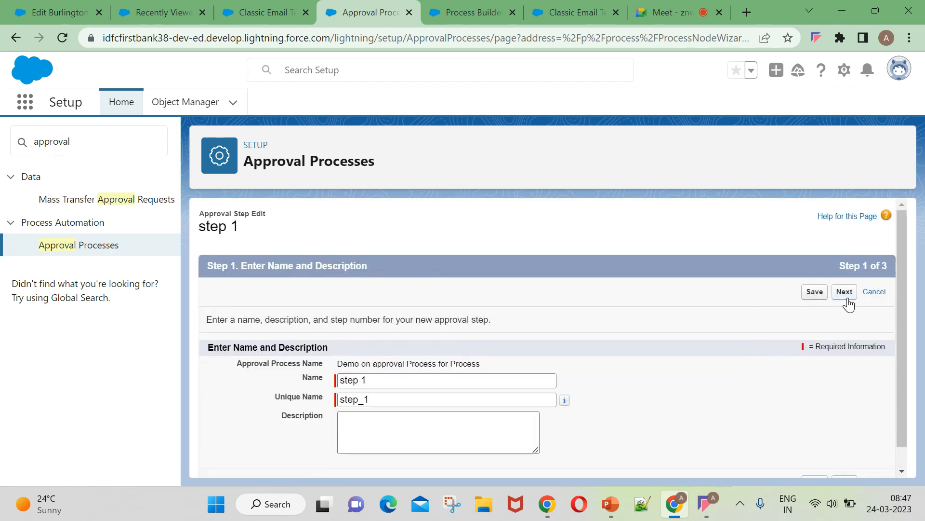
left_click(525, 397)
left_click(525, 396)
left_click(526, 397)
left_click(529, 405)
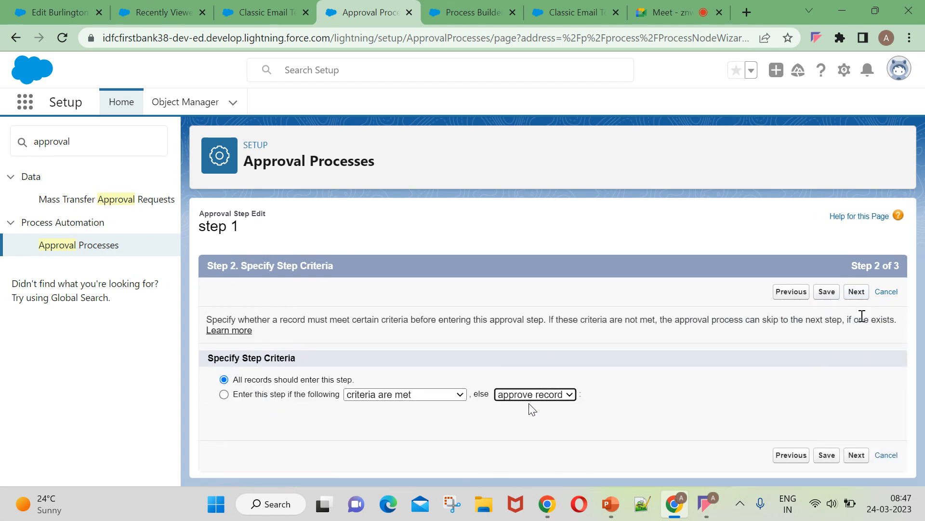
left_click(857, 291)
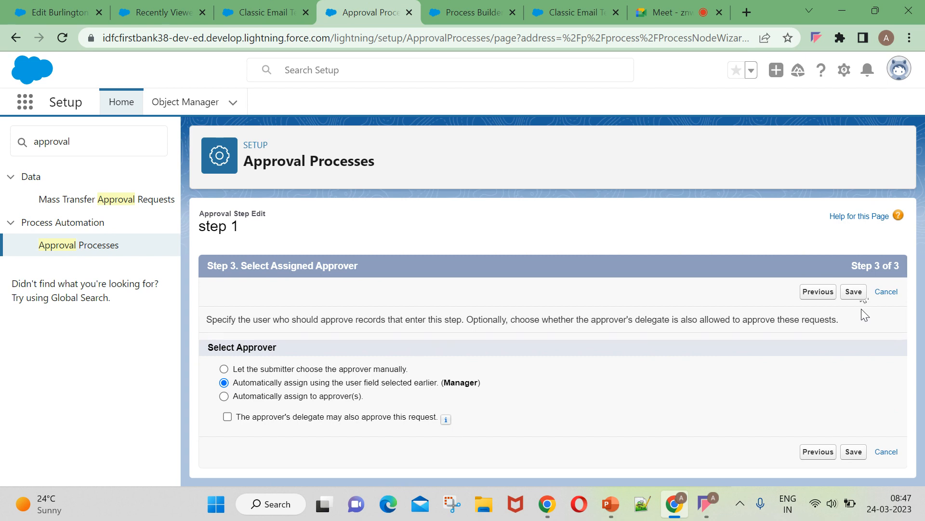
left_click(854, 292)
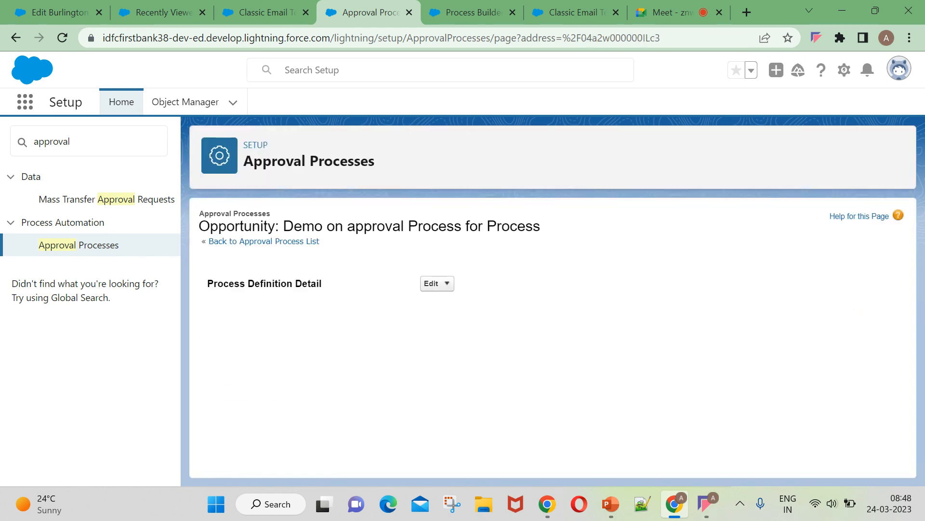
Show step 1's actions and add a new Email Alert under Approval Actions.
scroll(705, 353, "down", 5)
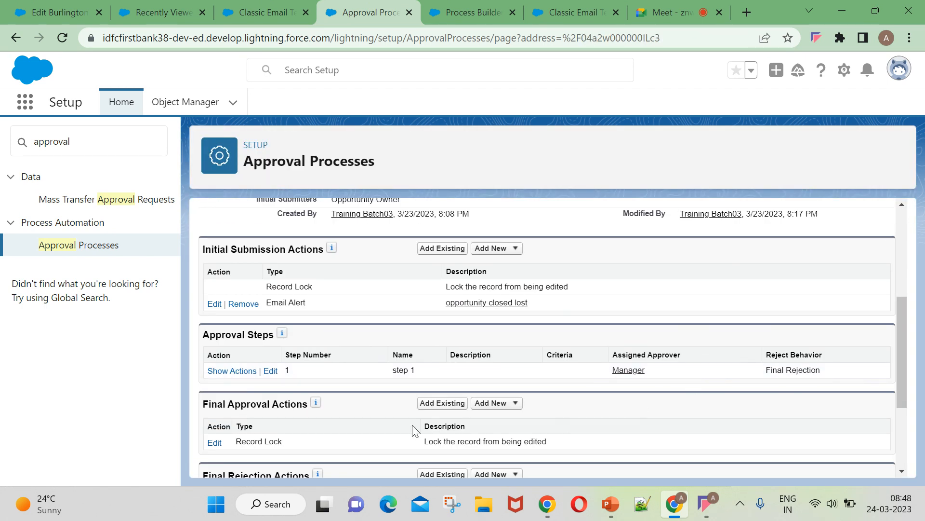
scroll(318, 422, "down", 2)
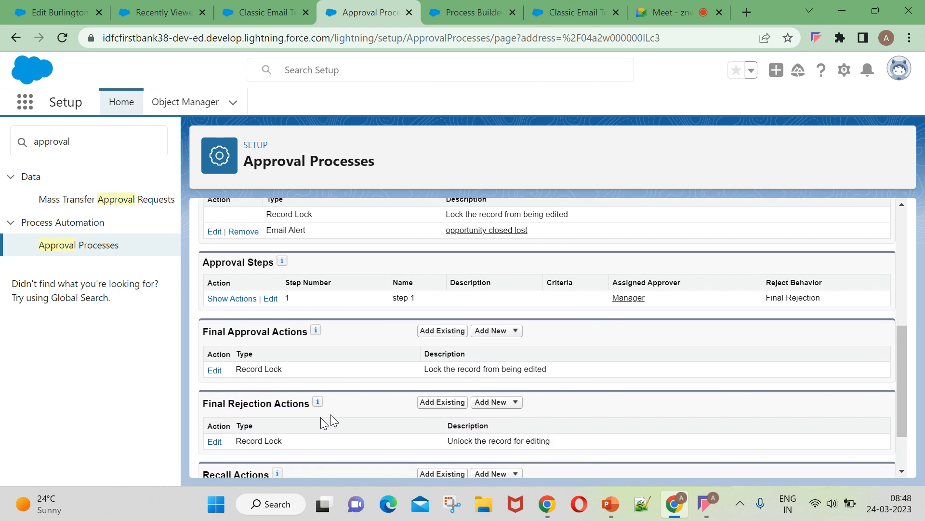
left_click(496, 333)
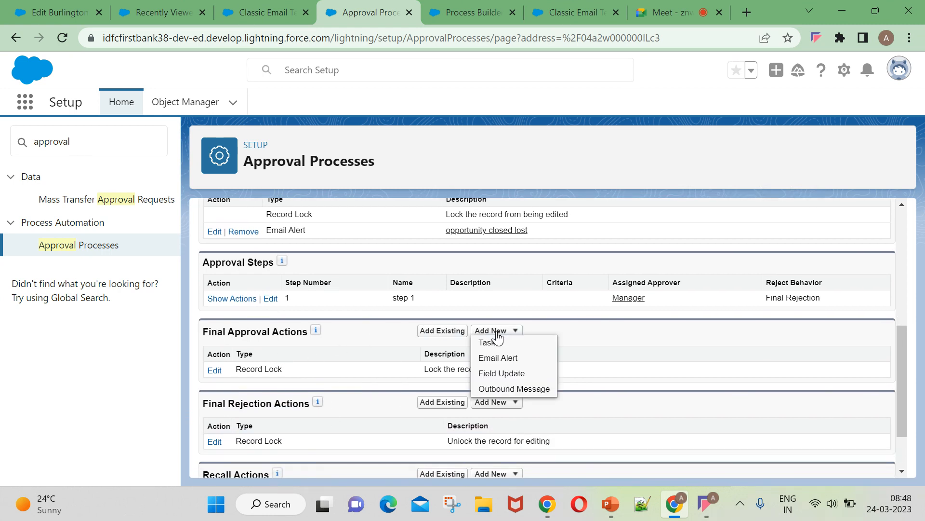
left_click(497, 332)
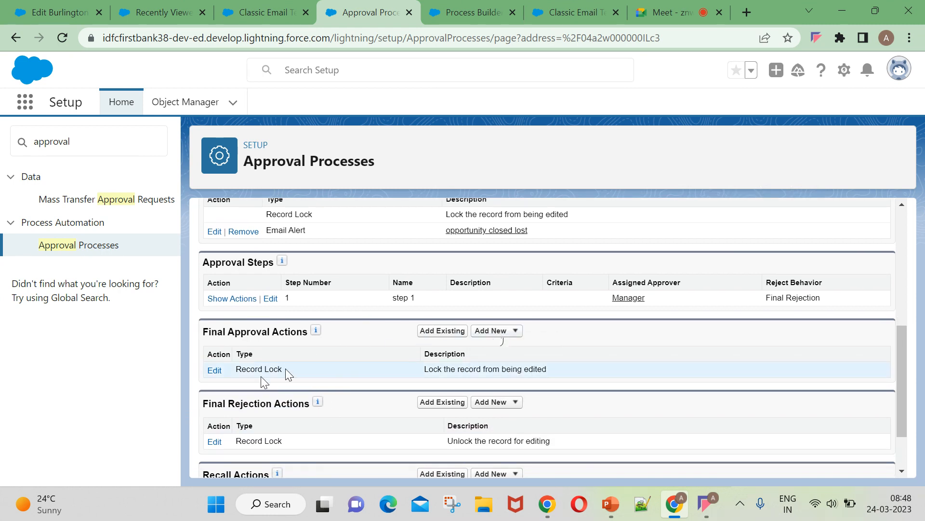
scroll(354, 408, "down", 2)
scroll(280, 392, "up", 2)
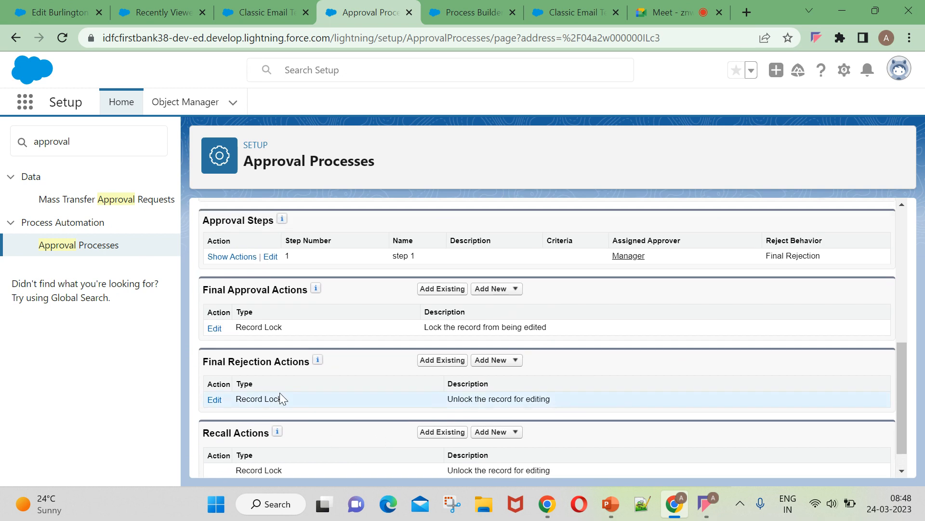
left_click(234, 301)
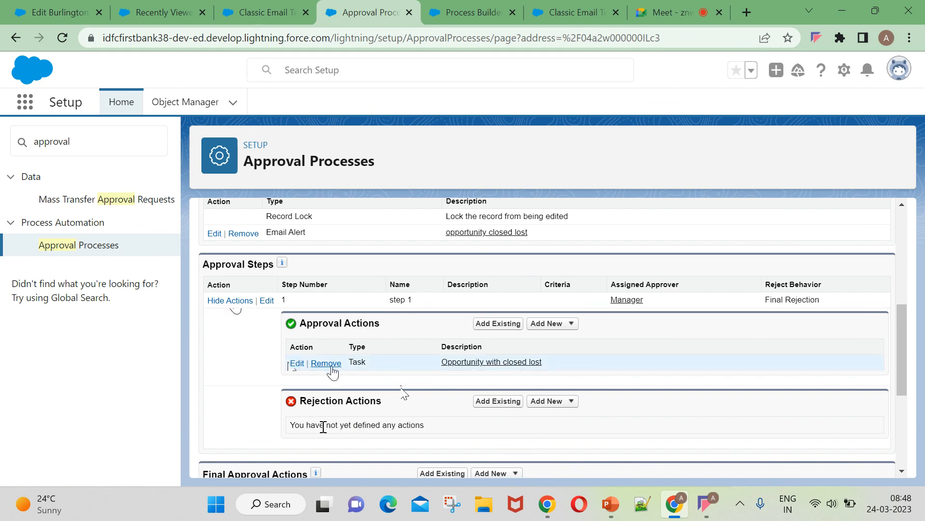
left_click(542, 324)
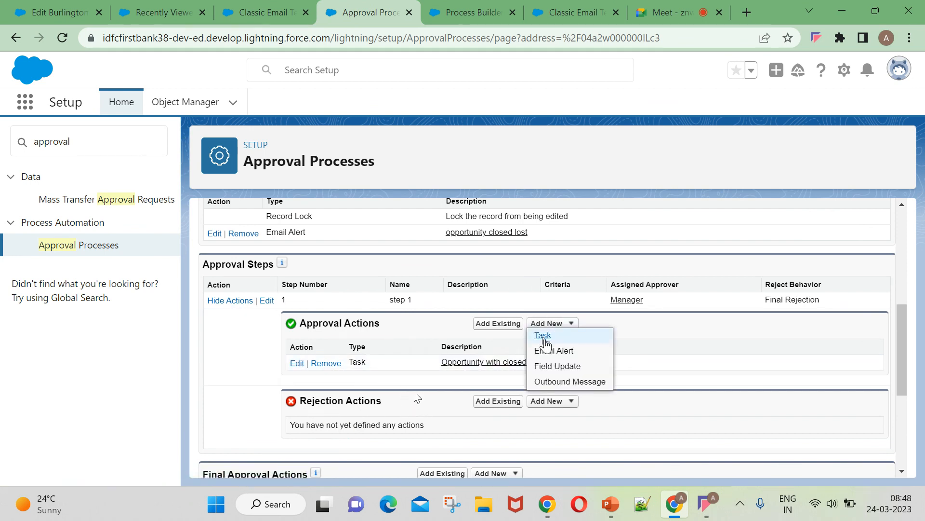
left_click(552, 350)
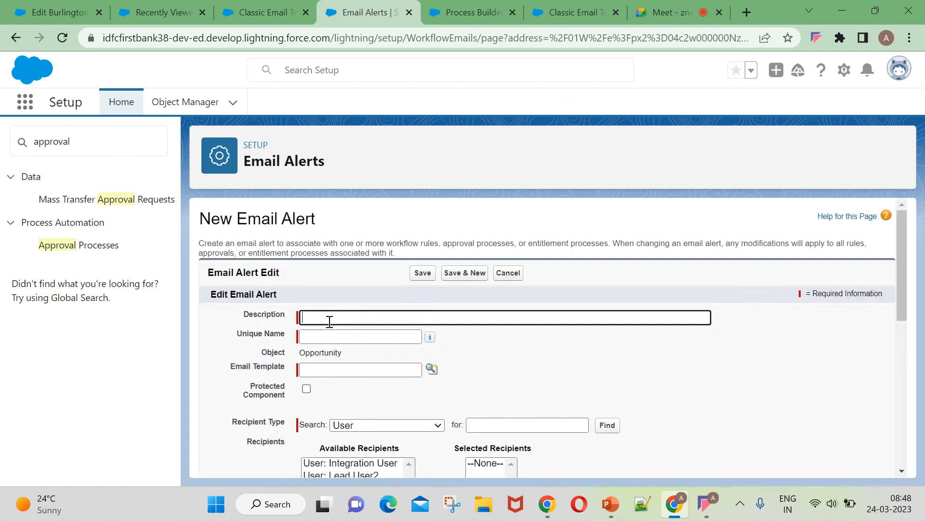
Enter the 'closed lost opportunity' alert description and generate its unique name.
left_click(326, 322)
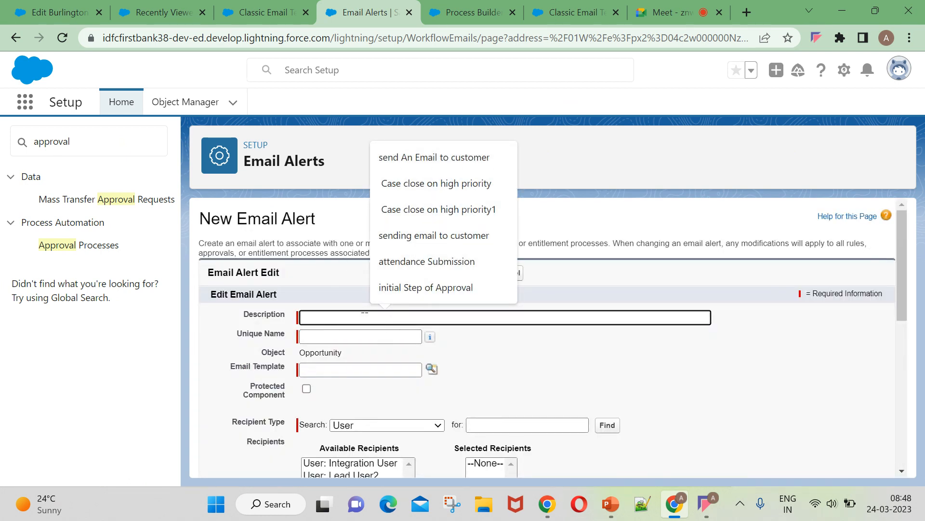
type("de")
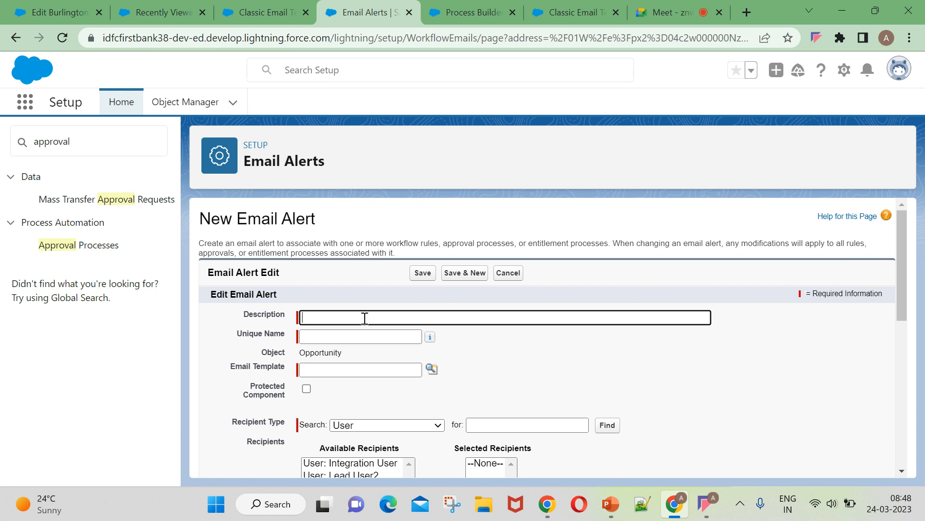
type("closed lost opportu")
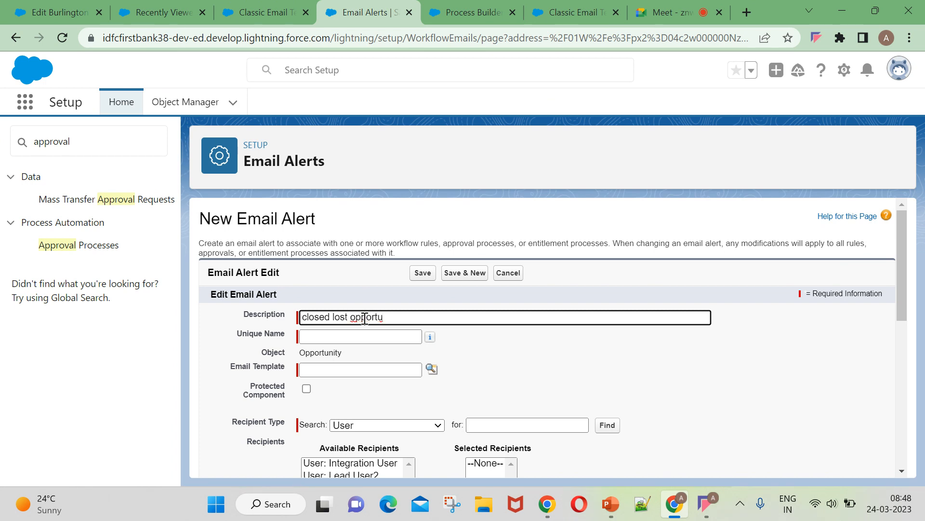
left_click(371, 335)
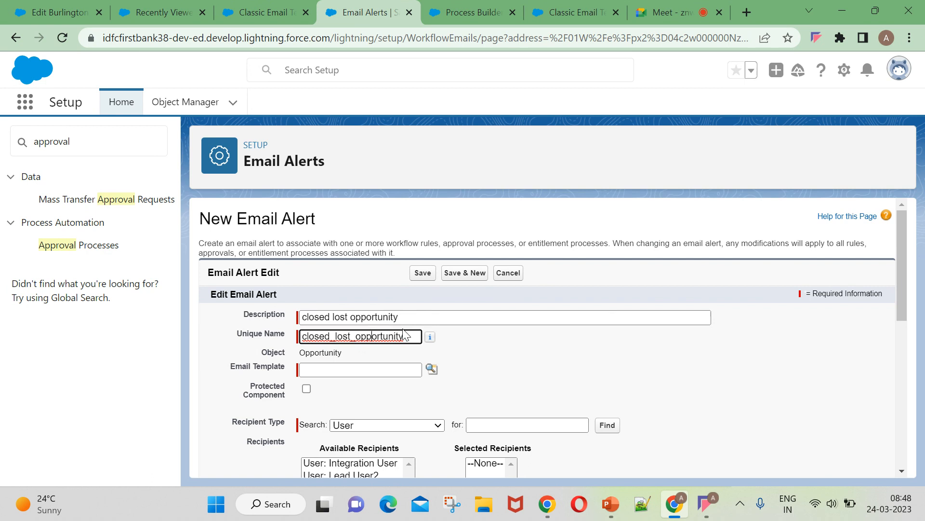
scroll(361, 357, "down", 2)
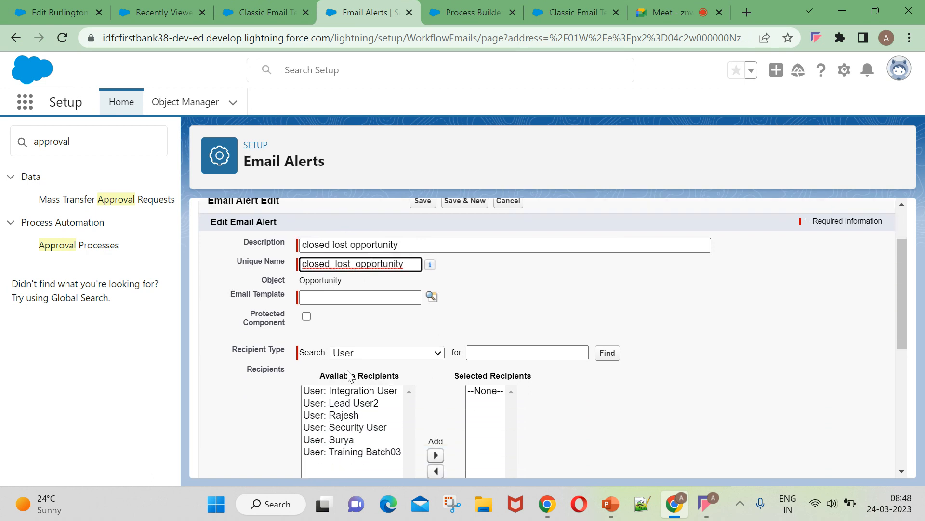
Add Opportunity Owner from the Owner recipient type to the alert's selected recipients.
left_click(434, 355)
left_click(366, 265)
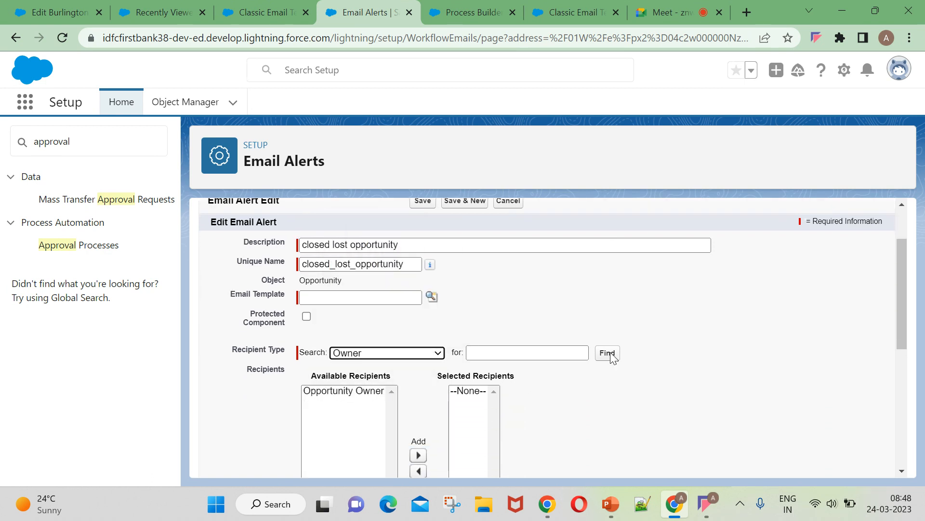
left_click(357, 390)
scroll(366, 393, "down", 2)
left_click(418, 375)
scroll(434, 381, "down", 1)
scroll(435, 381, "down", 4)
Add an extra notification e-mail address, choose Demo Template for Approval process, and save the alert.
left_click(354, 298)
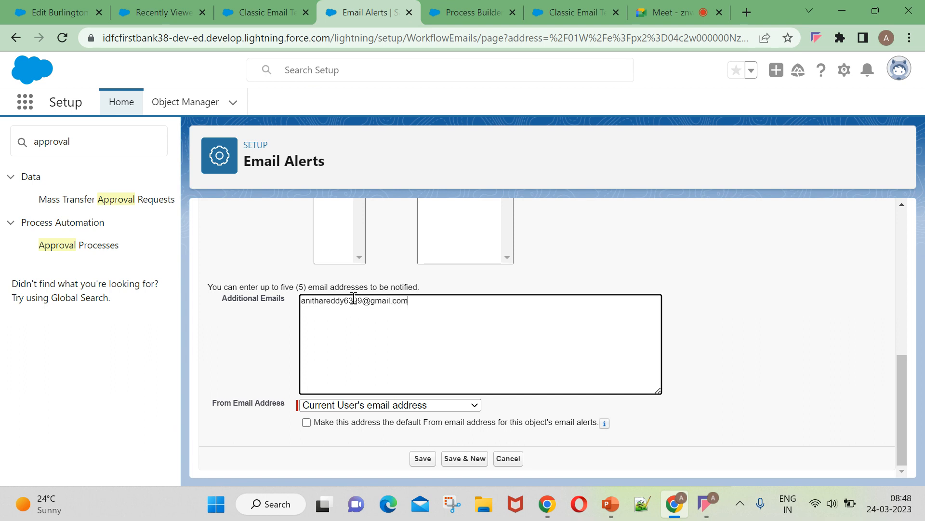
left_click(422, 458)
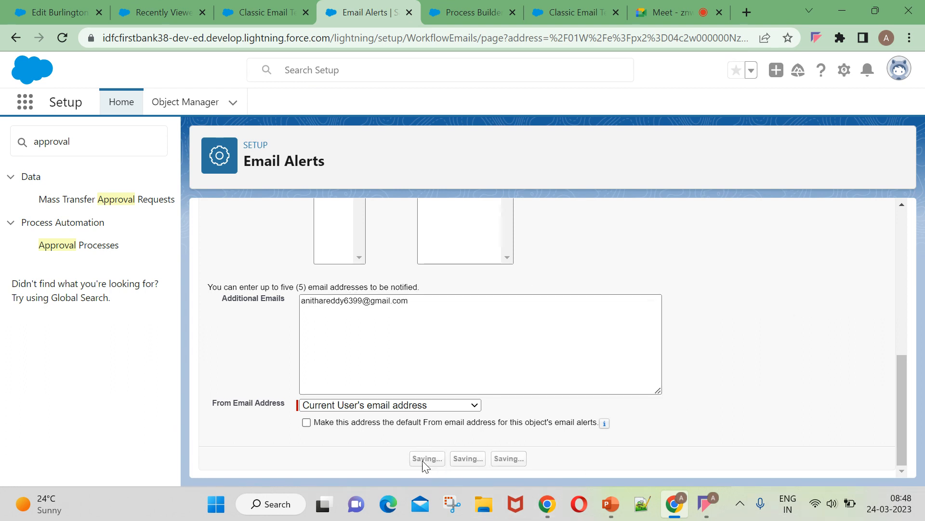
left_click(340, 396)
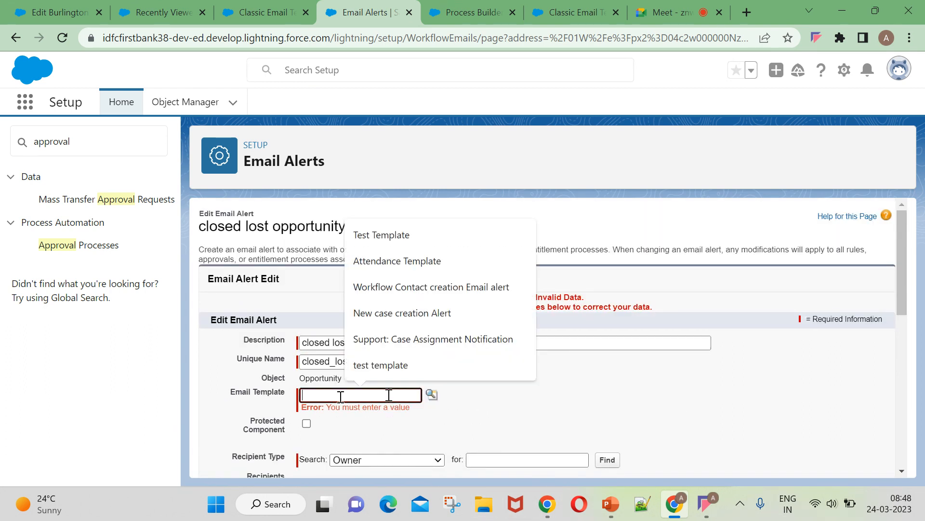
left_click(432, 394)
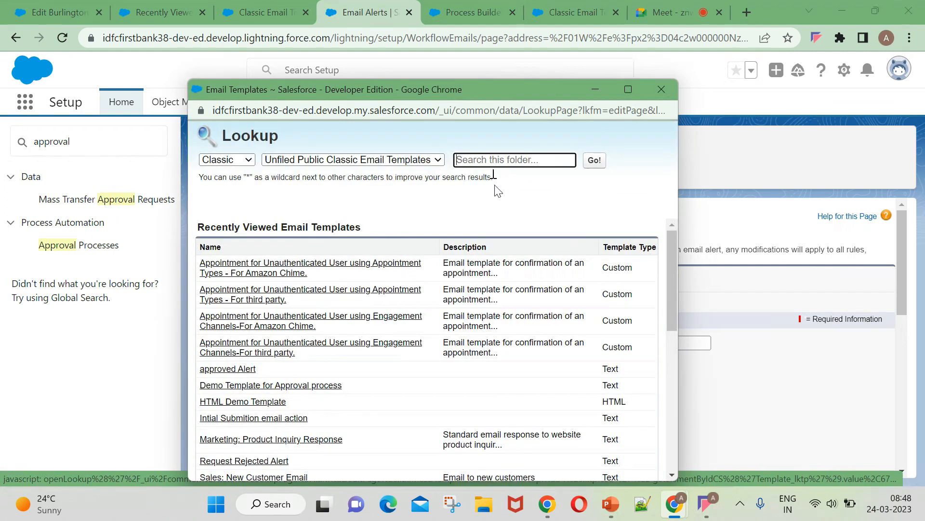
type("demo")
key("Return")
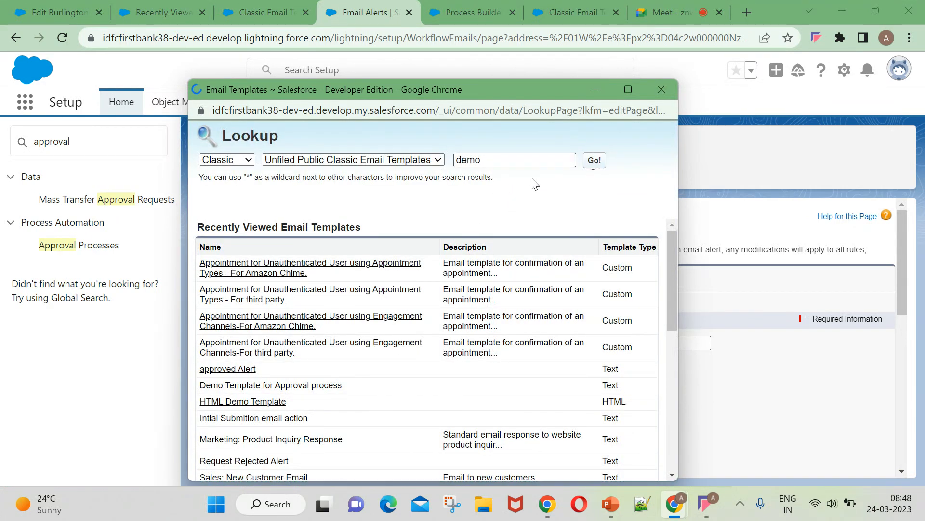
left_click(253, 274)
scroll(524, 393, "down", 8)
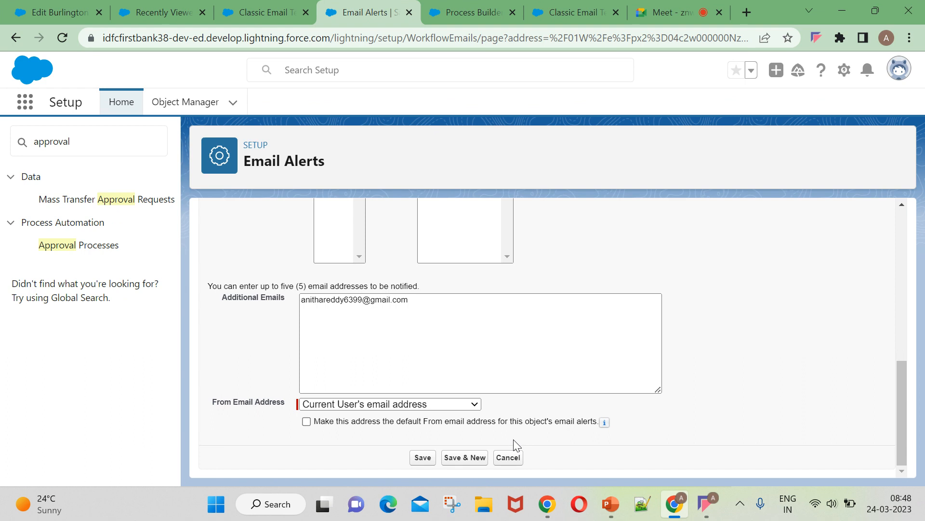
left_click(423, 458)
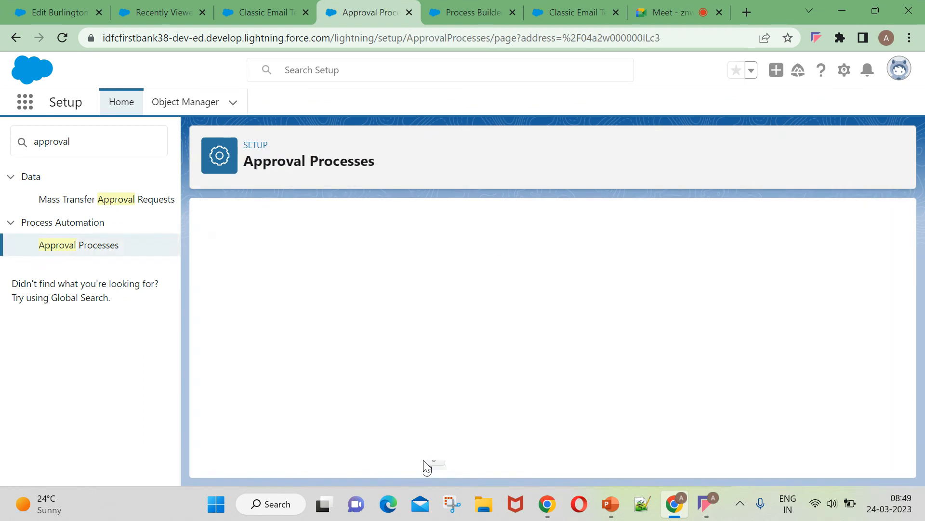
Deactivate the Demo on approval Process for Process so it can be edited.
scroll(523, 411, "down", 6)
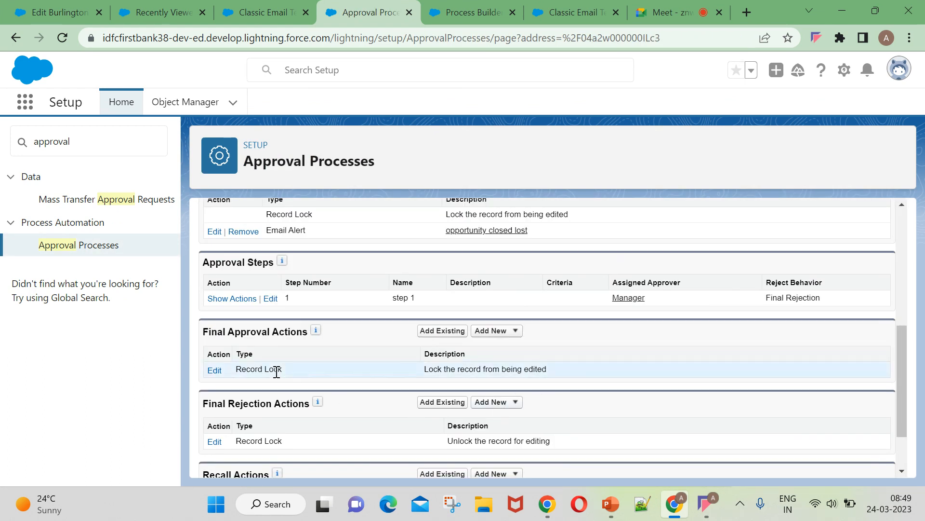
scroll(554, 409, "up", 1)
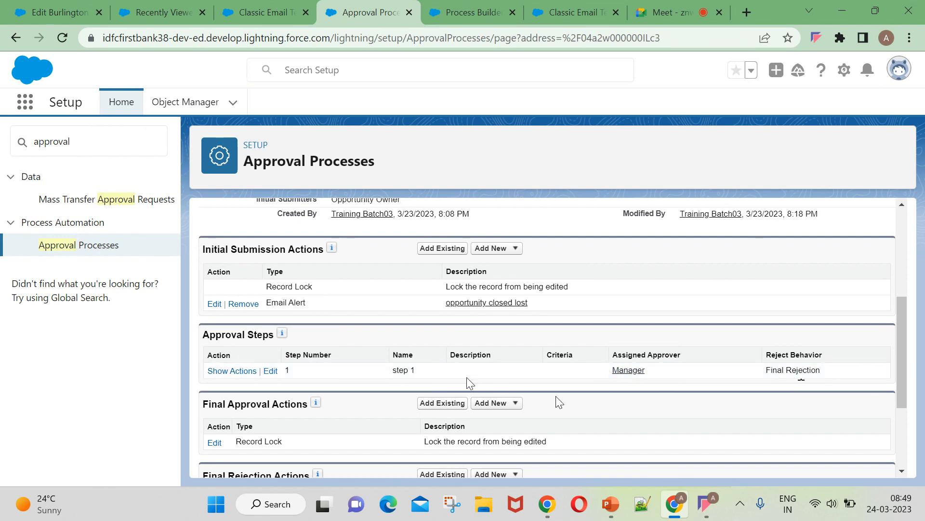
scroll(418, 387, "down", 2)
scroll(420, 388, "down", 1)
scroll(423, 389, "up", 6)
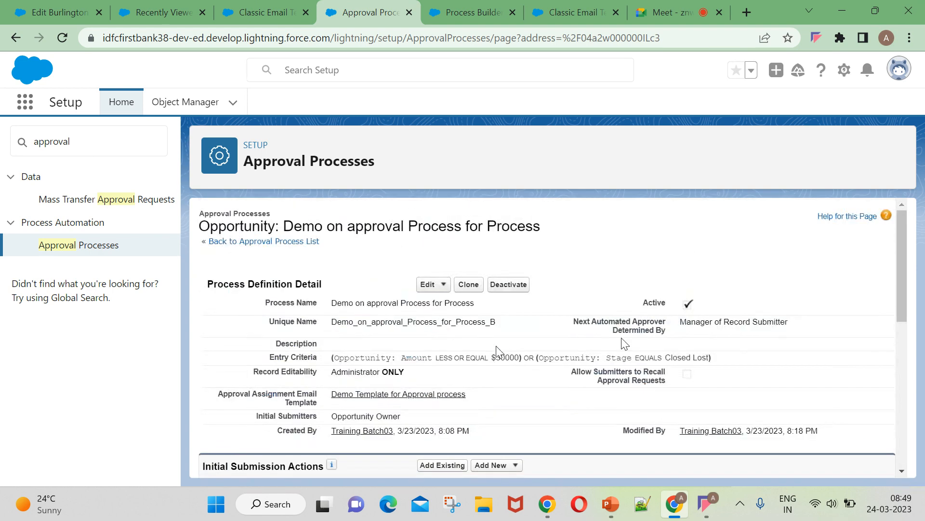
left_click(500, 285)
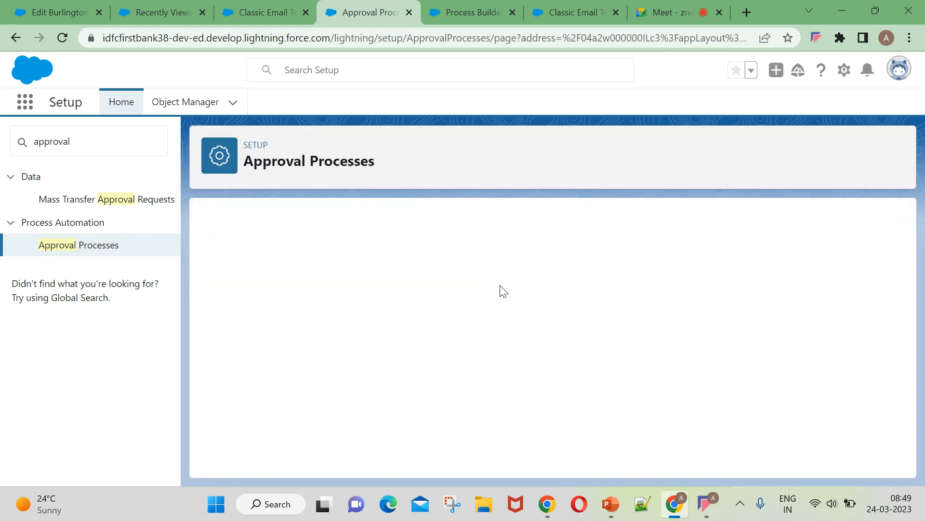
Change step 1 so records not meeting its criteria are approved, and save.
scroll(525, 345, "down", 6)
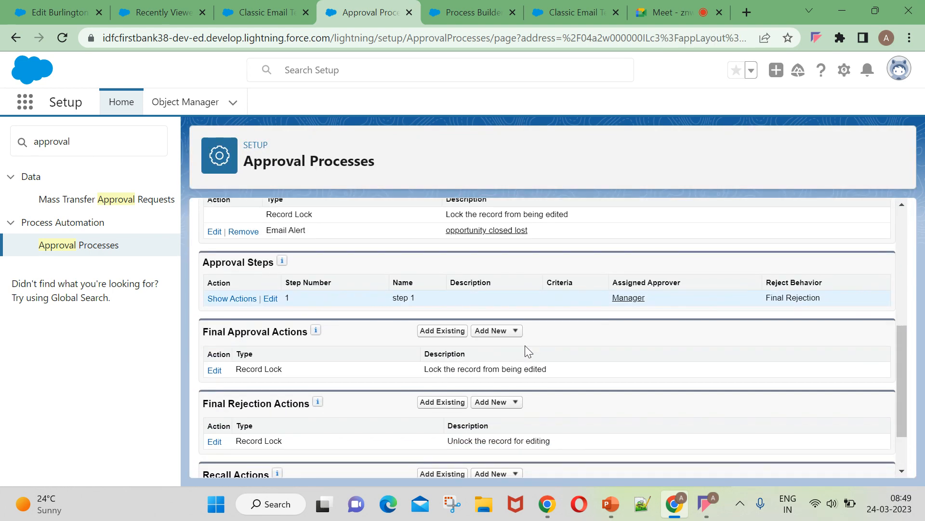
left_click(271, 298)
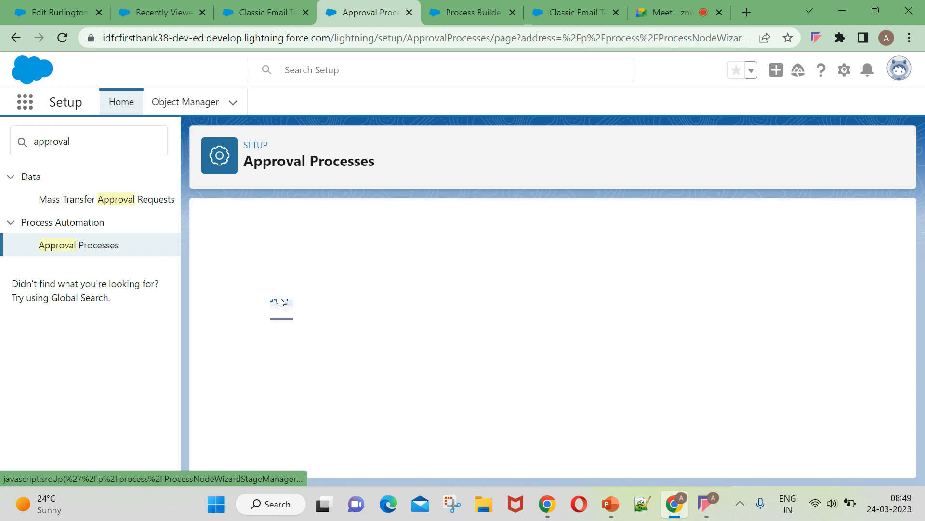
left_click(844, 292)
left_click(566, 399)
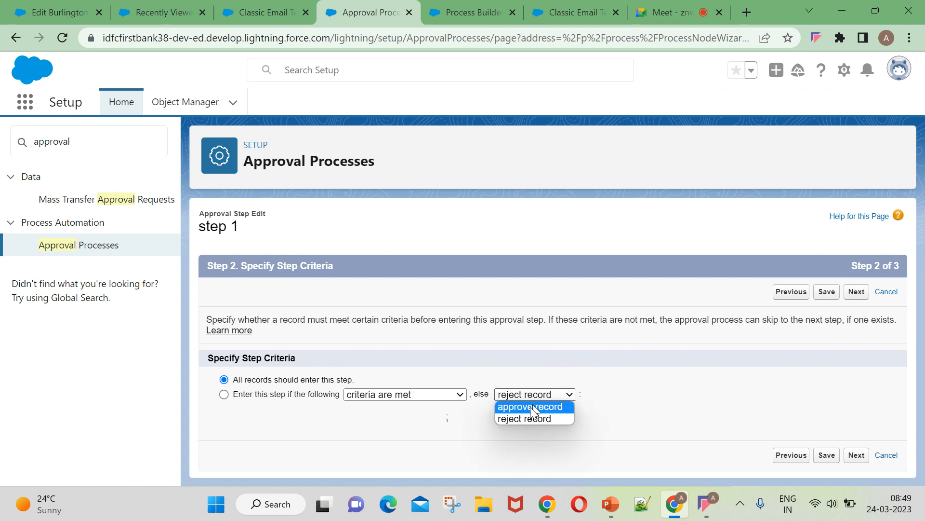
left_click(543, 407)
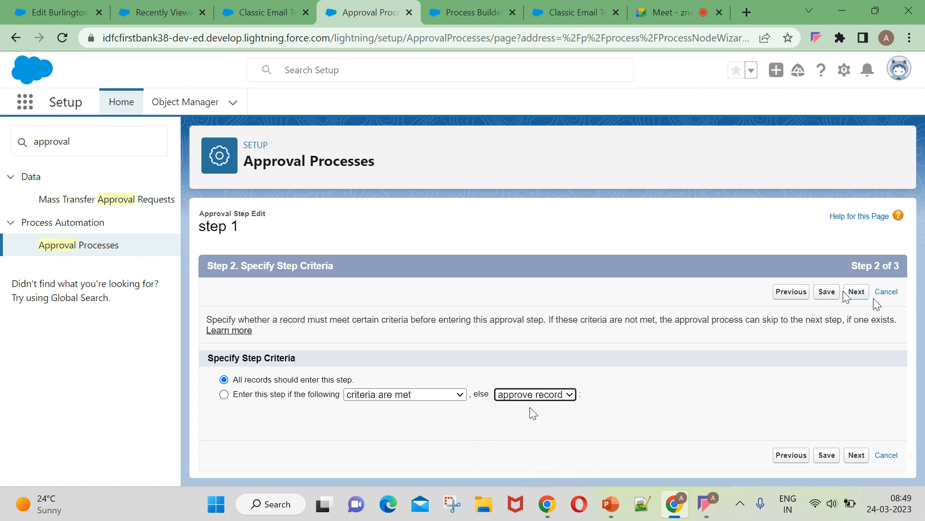
left_click(827, 293)
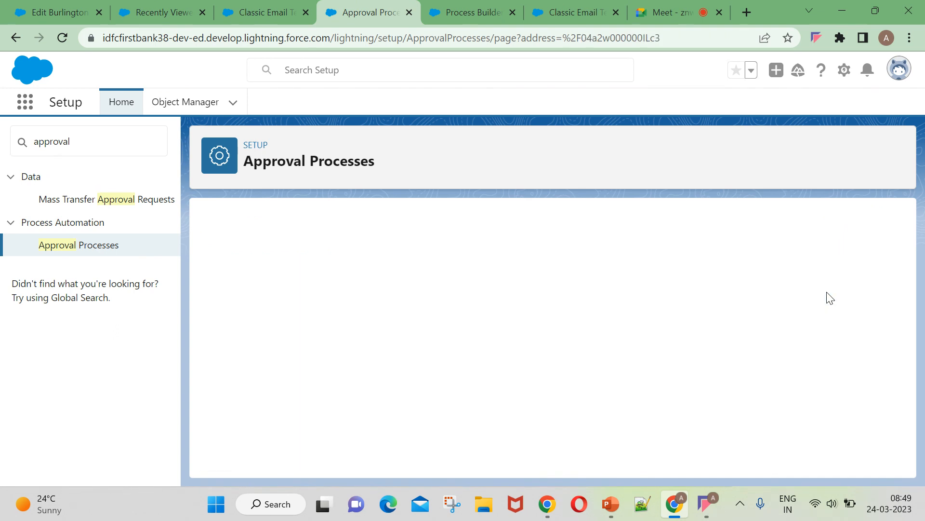
Reactivate the approval process and confirm with OK.
scroll(731, 383, "down", 6)
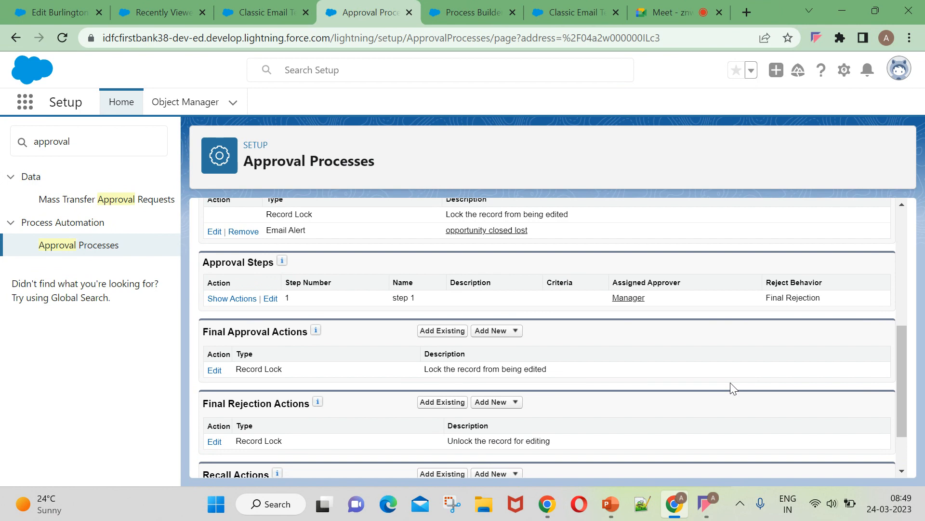
scroll(443, 349, "down", 2)
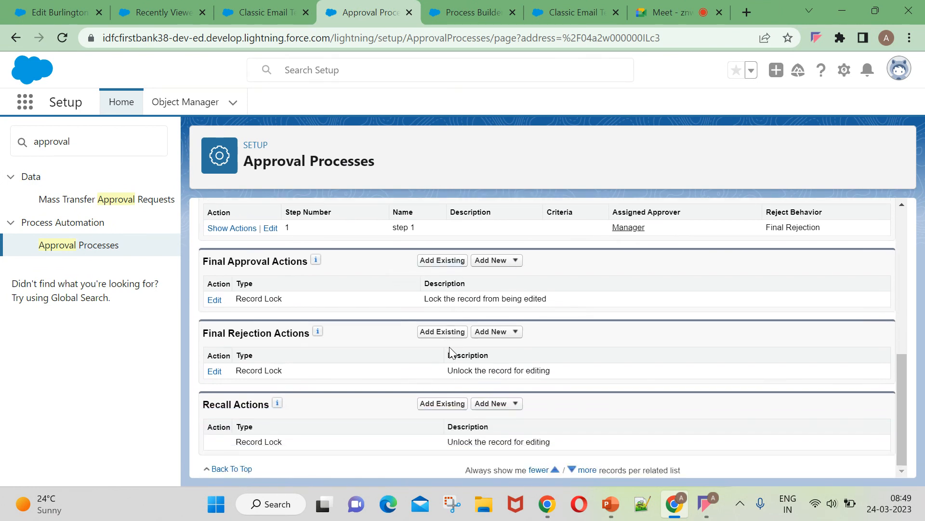
scroll(441, 350, "up", 8)
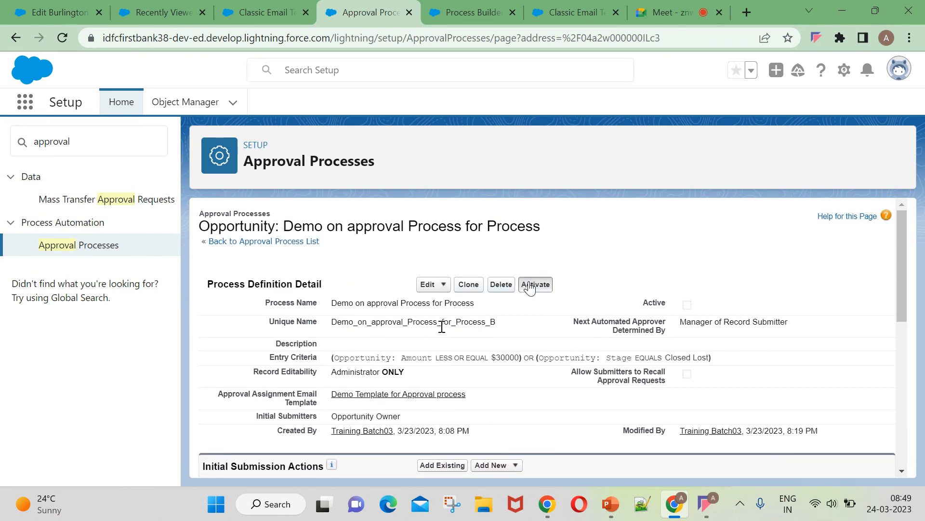
left_click(530, 286)
left_click(532, 149)
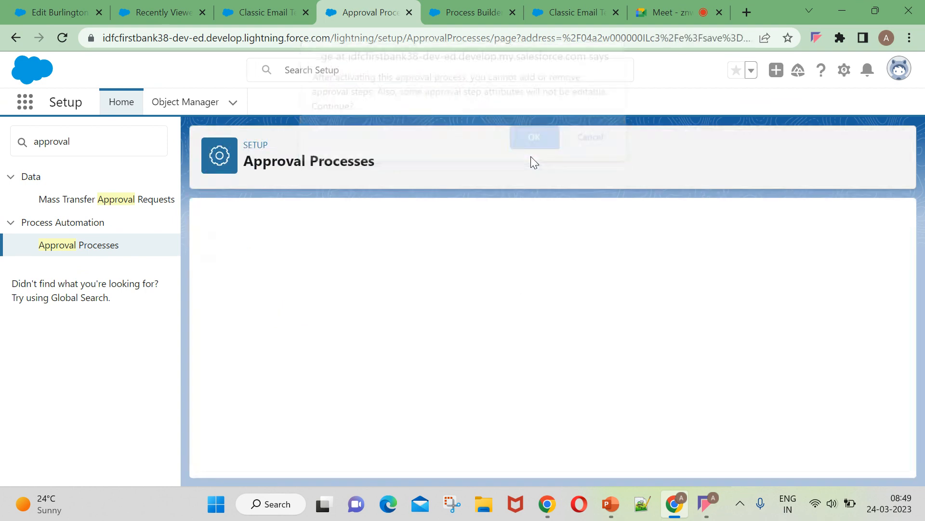
Look over the template and approval process pages, then reload the opportunity and Process Builder pages.
left_click(267, 11)
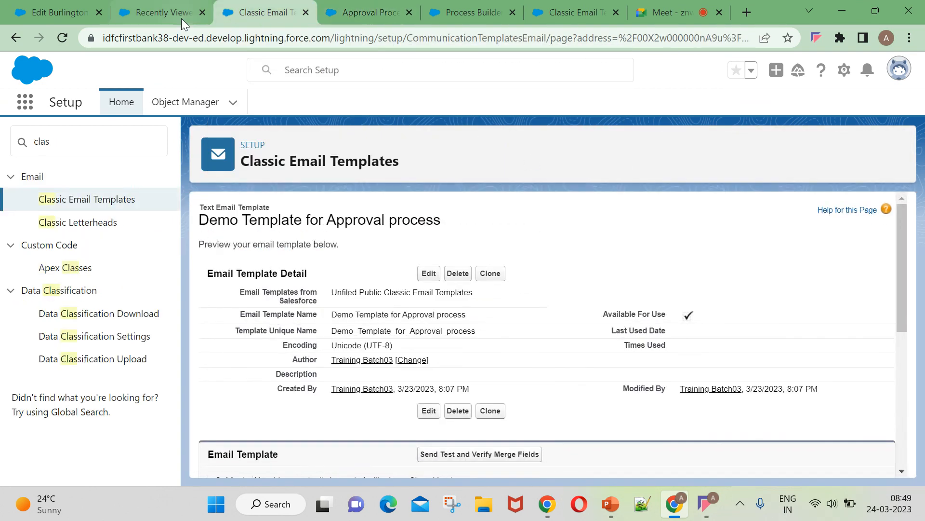
left_click(182, 18)
left_click(266, 14)
left_click(345, 19)
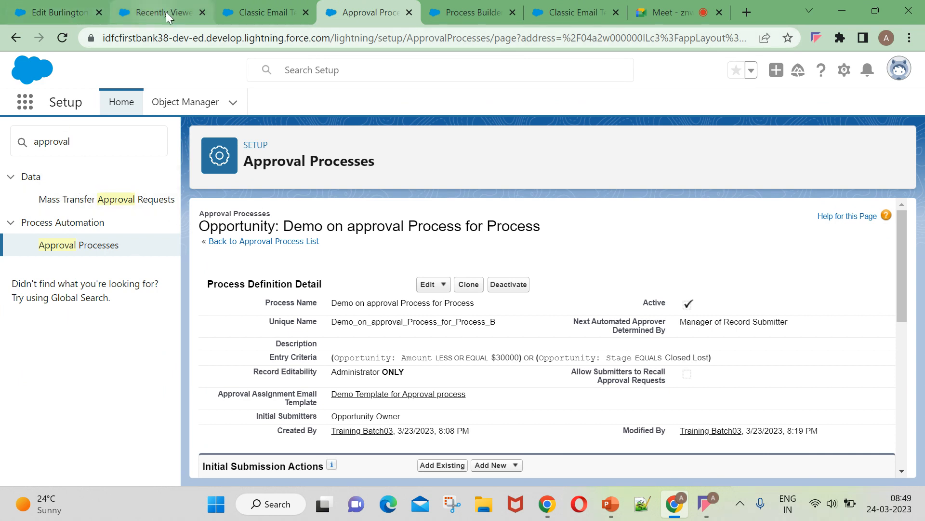
left_click(70, 13)
left_click(62, 38)
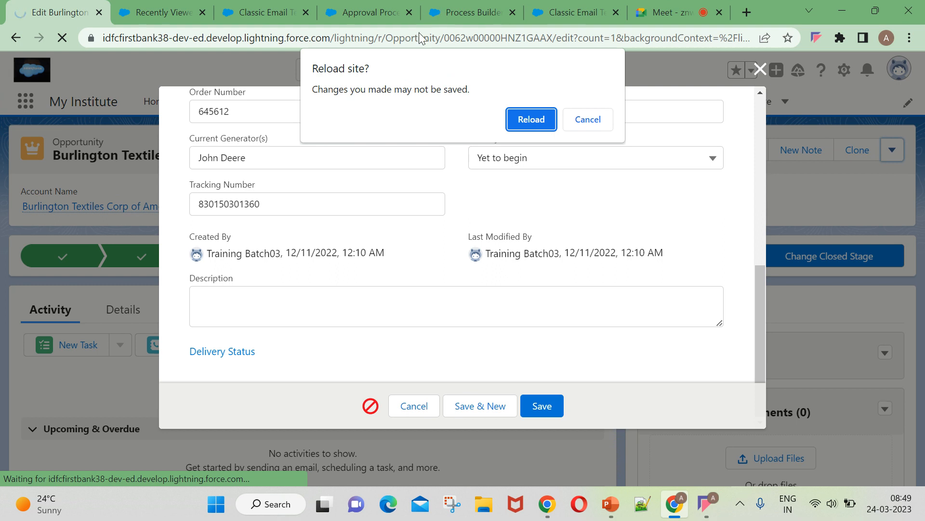
left_click(517, 120)
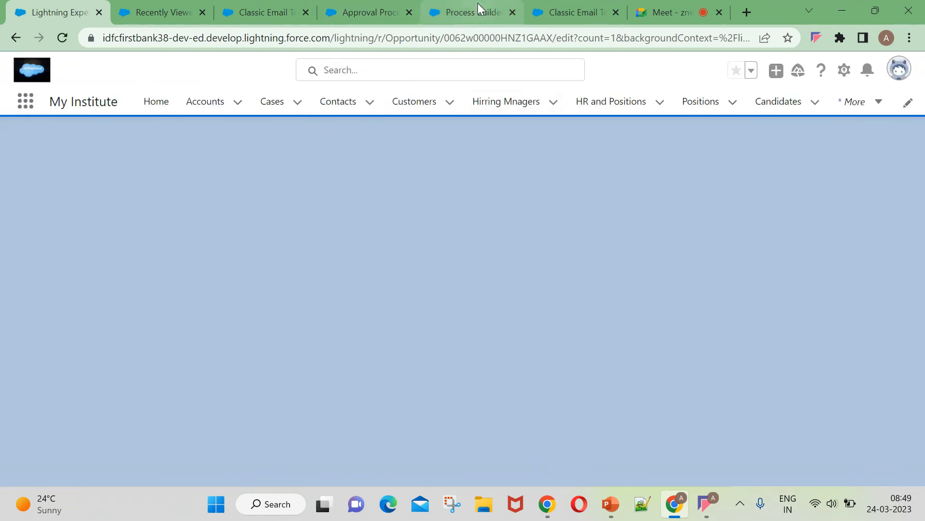
left_click(478, 11)
left_click(71, 37)
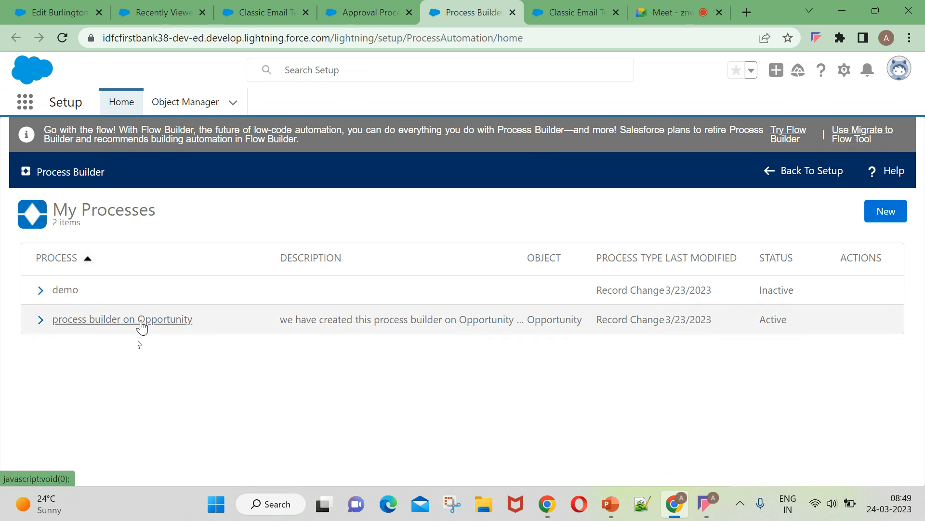
left_click(138, 320)
left_click(50, 8)
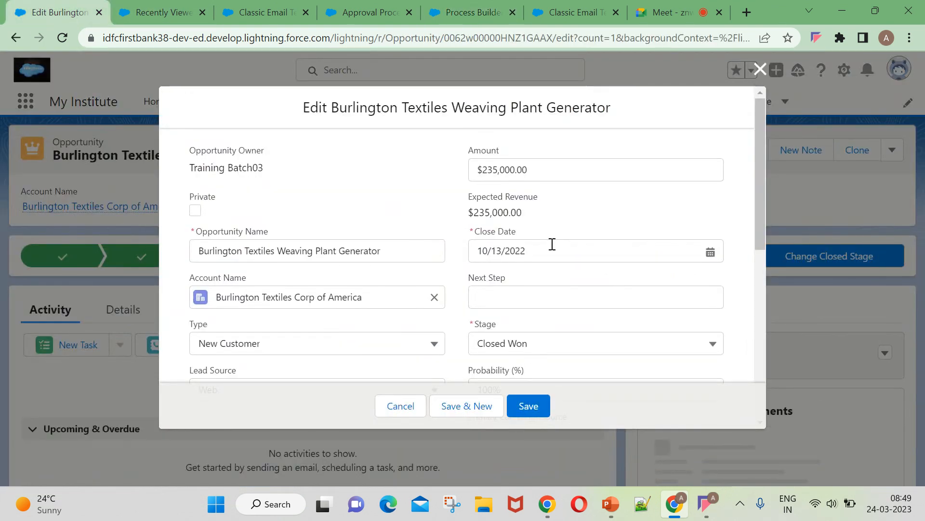
Set the Burlington opportunity's Amount to $25,000.00 and Stage to Closed Lost, then save.
left_click(528, 172)
key("BackSpace")
key("BackSpace")
key("BackSpace")
key("BackSpace")
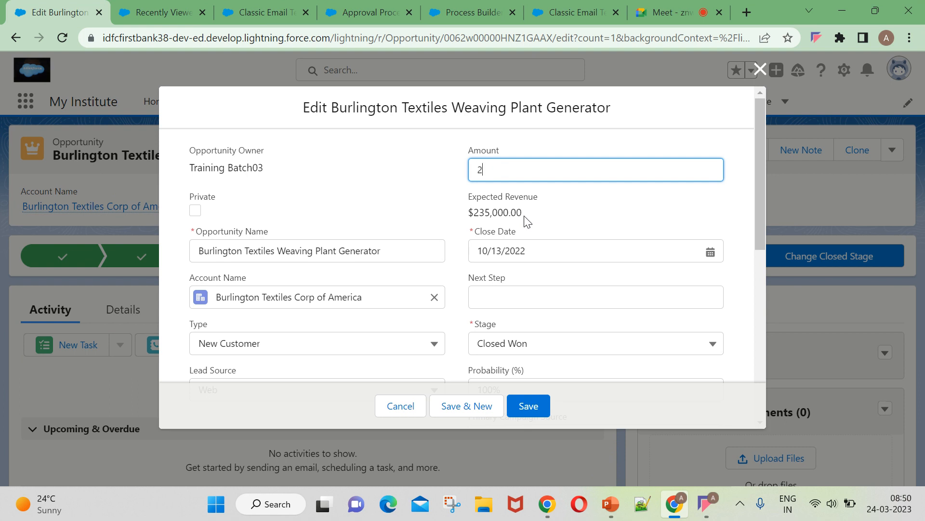
type("5000")
scroll(497, 290, "down", 2)
left_click(514, 275)
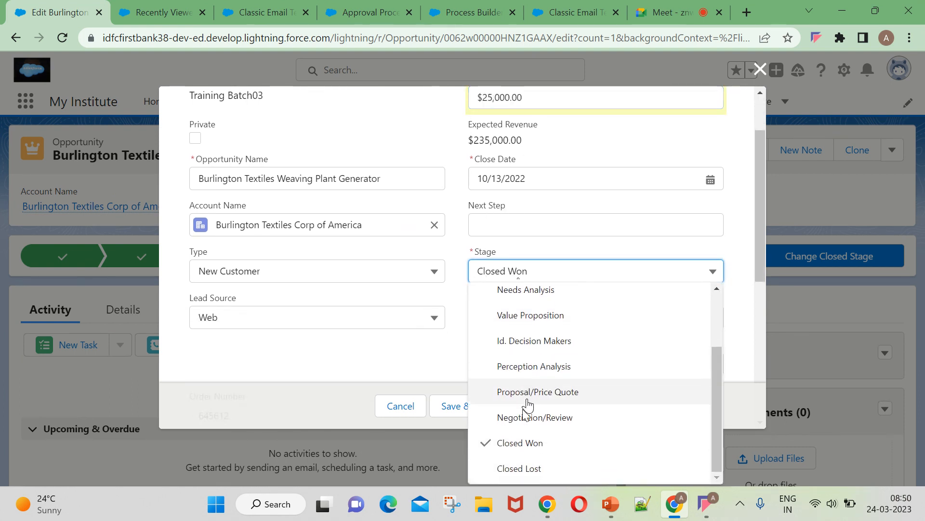
left_click(516, 468)
left_click(528, 406)
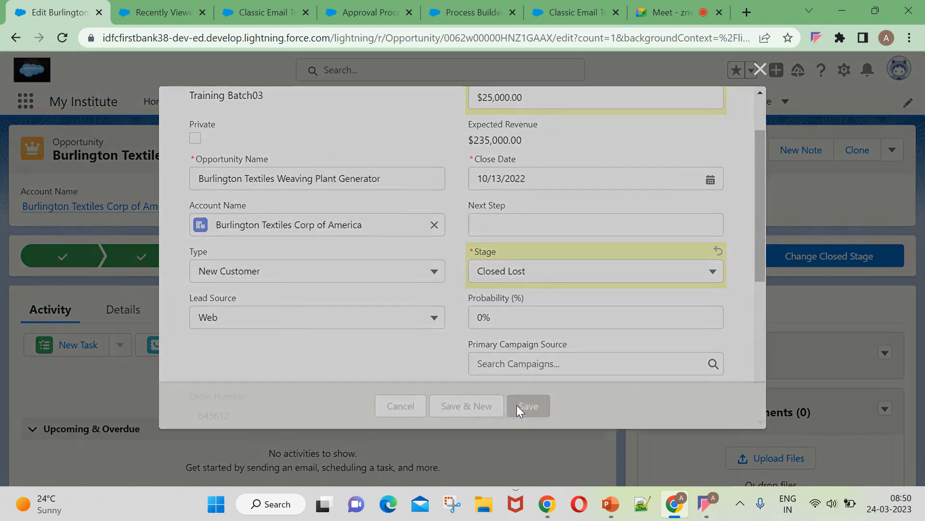
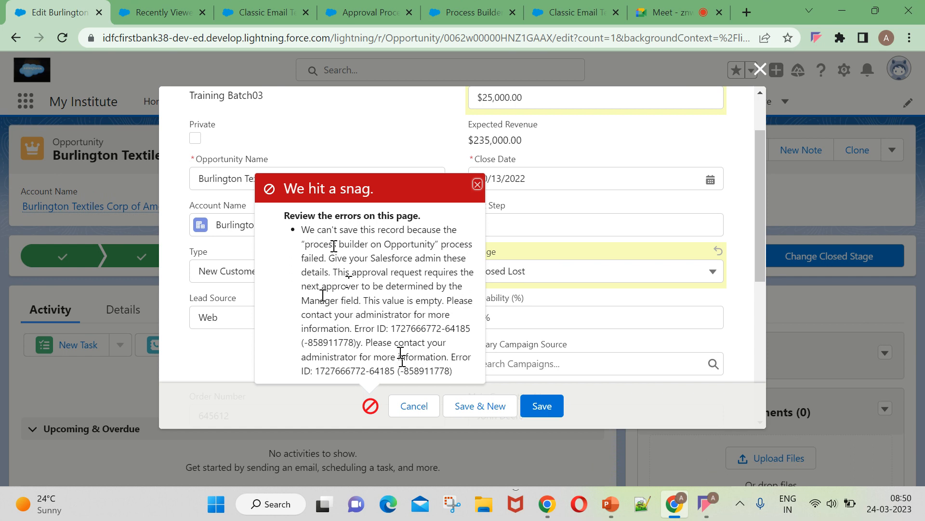
Open the Training Batch03 user's detail page in Setup from the profile menu.
left_click(129, 18)
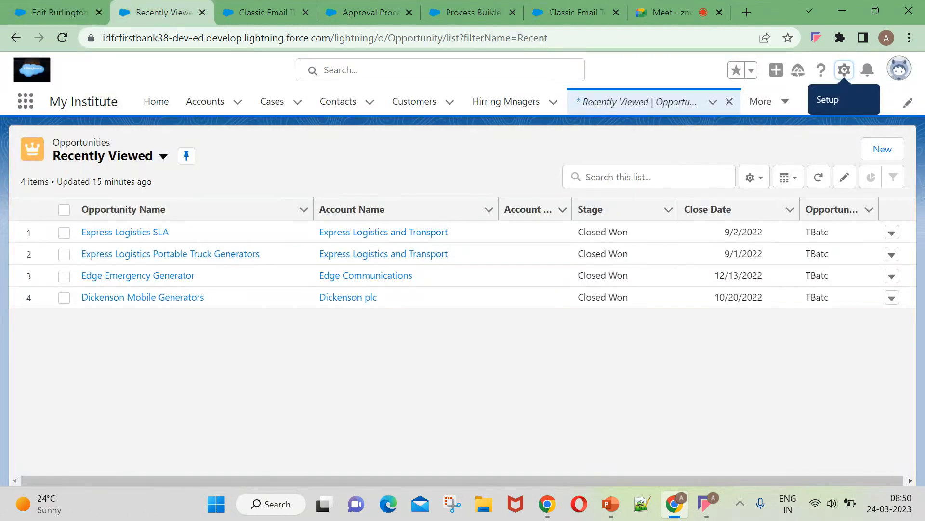
left_click(900, 69)
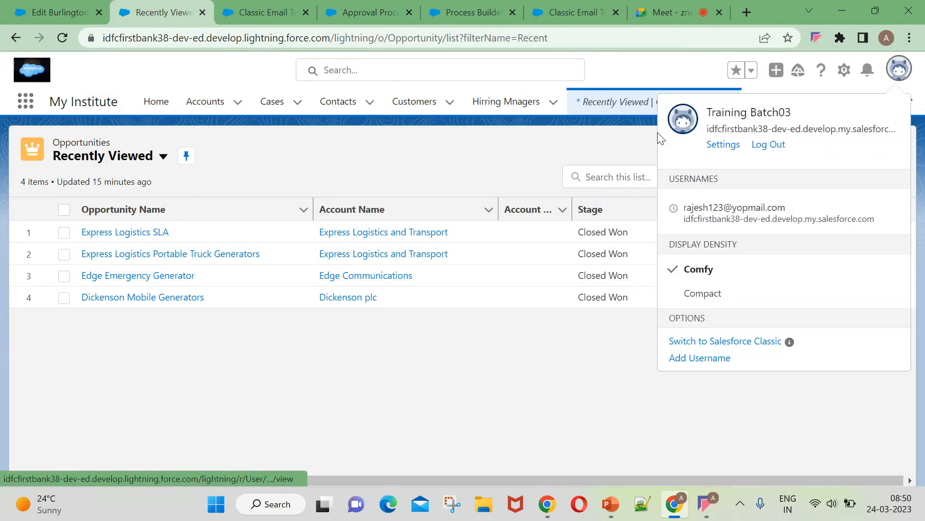
left_click(691, 130)
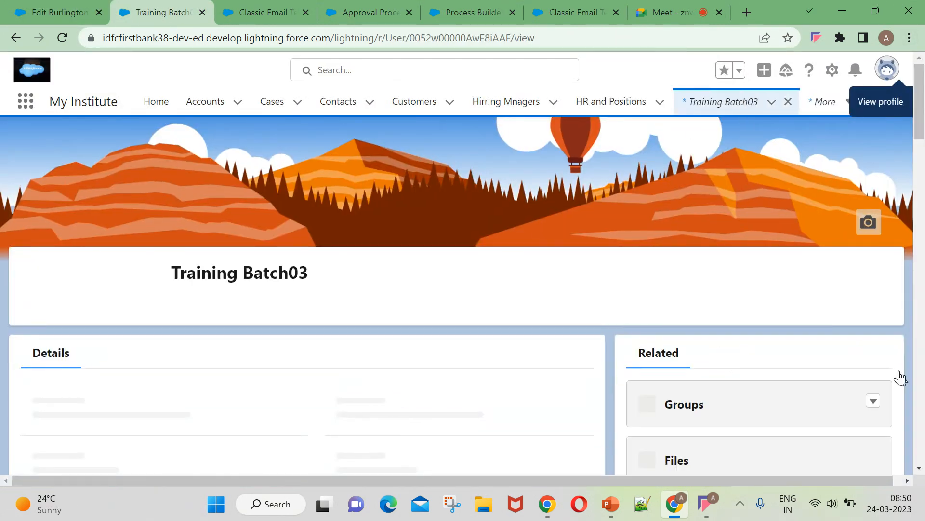
left_click(869, 281)
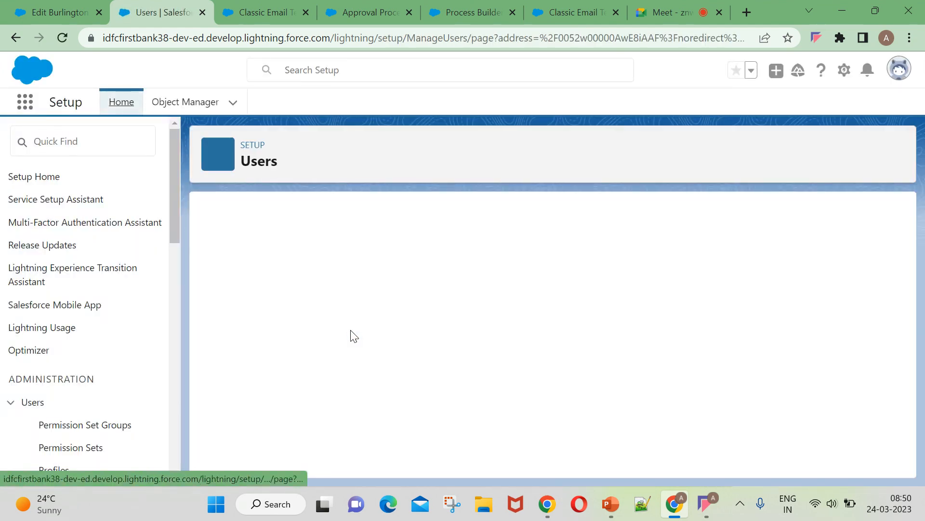
scroll(443, 347, "down", 13)
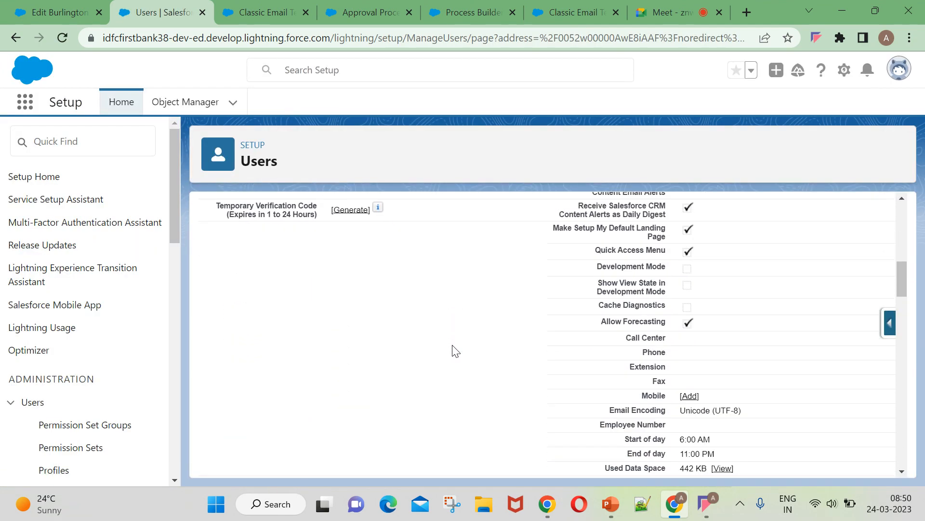
scroll(457, 351, "down", 3)
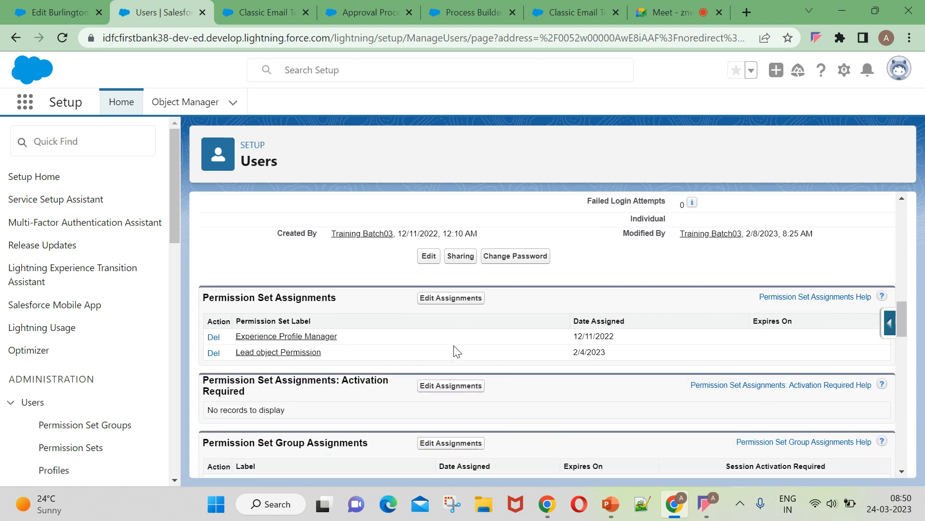
scroll(457, 352, "up", 10)
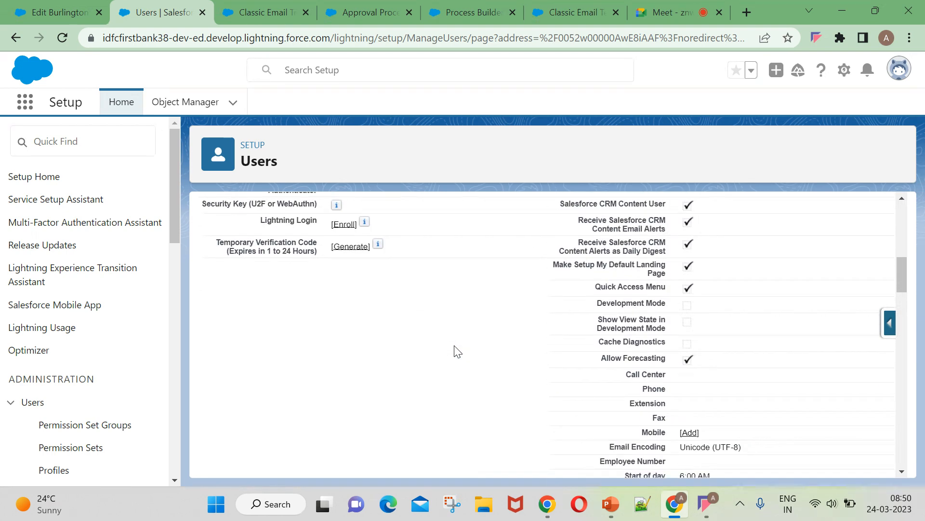
scroll(457, 351, "up", 8)
Assign a recently viewed user as Training Batch03's Manager and save the user record.
left_click(433, 292)
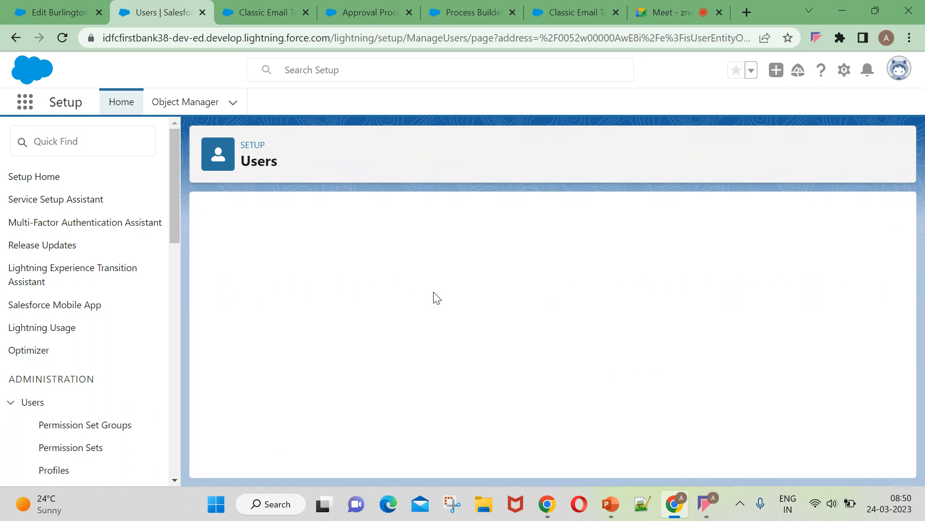
scroll(511, 314, "down", 10)
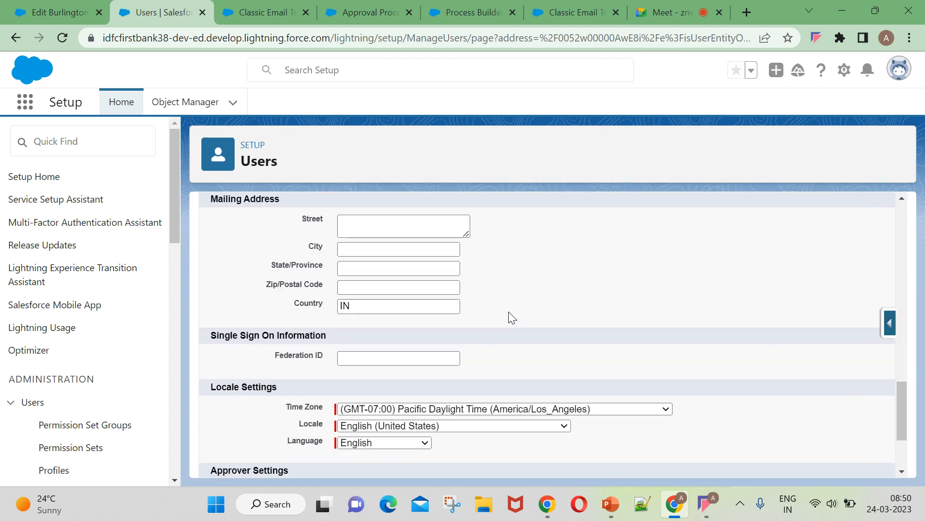
scroll(510, 315, "down", 3)
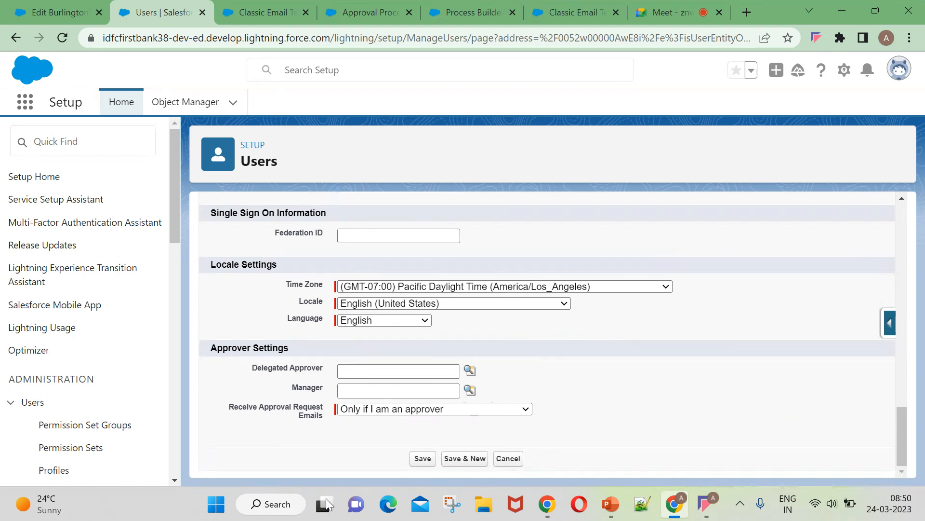
left_click(470, 390)
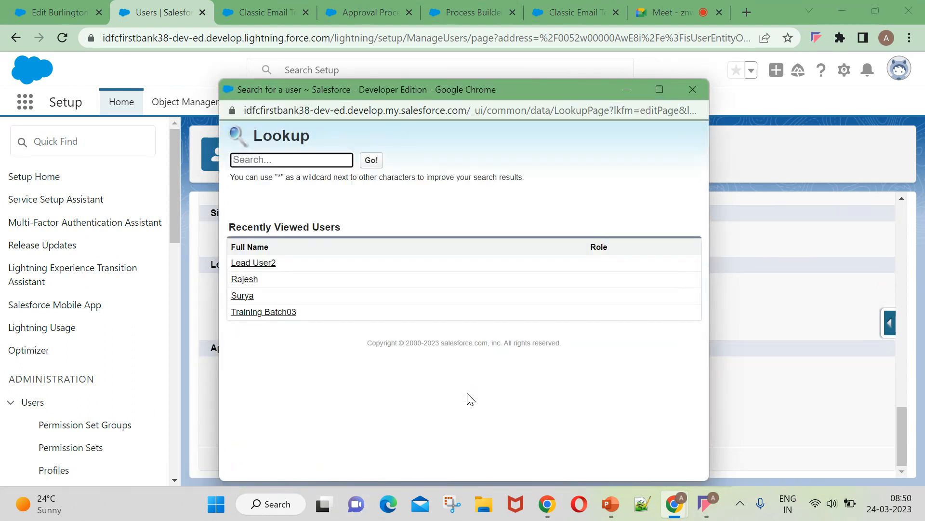
left_click(244, 279)
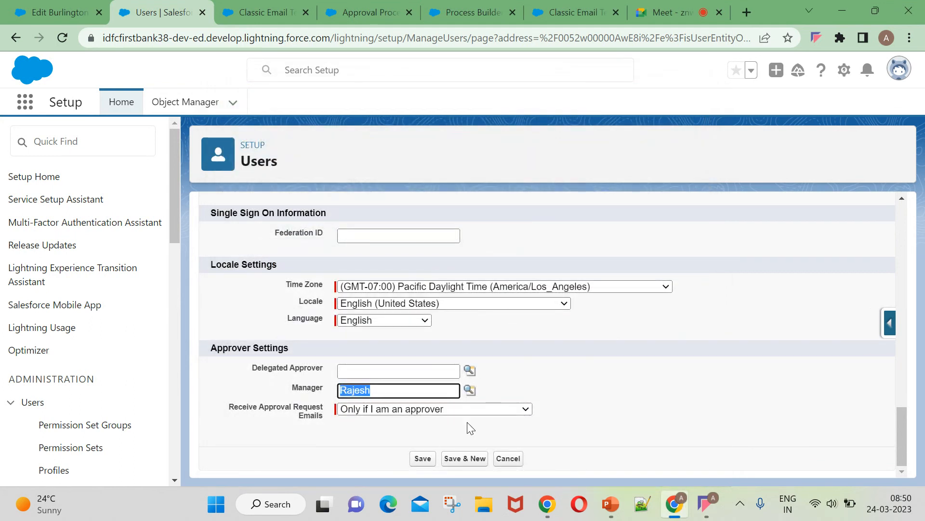
left_click(423, 459)
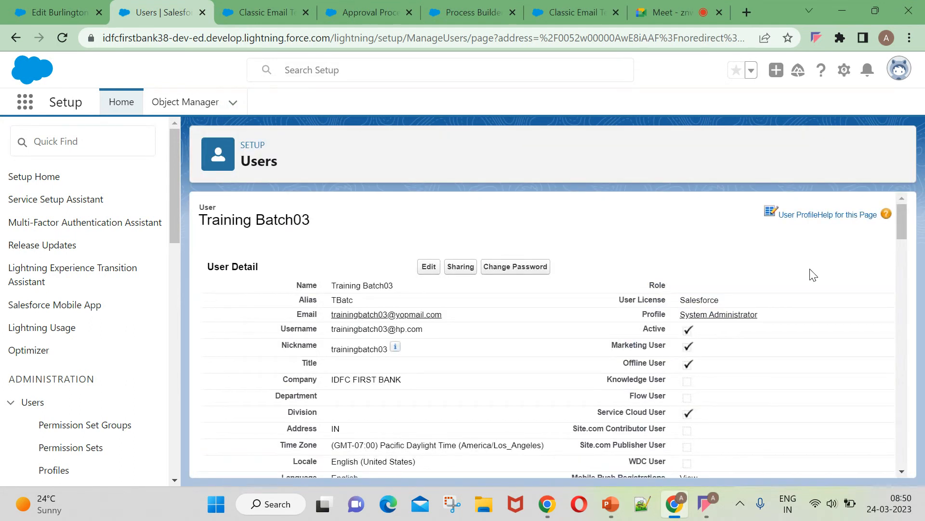
scroll(404, 415, "down", 10)
scroll(409, 415, "down", 8)
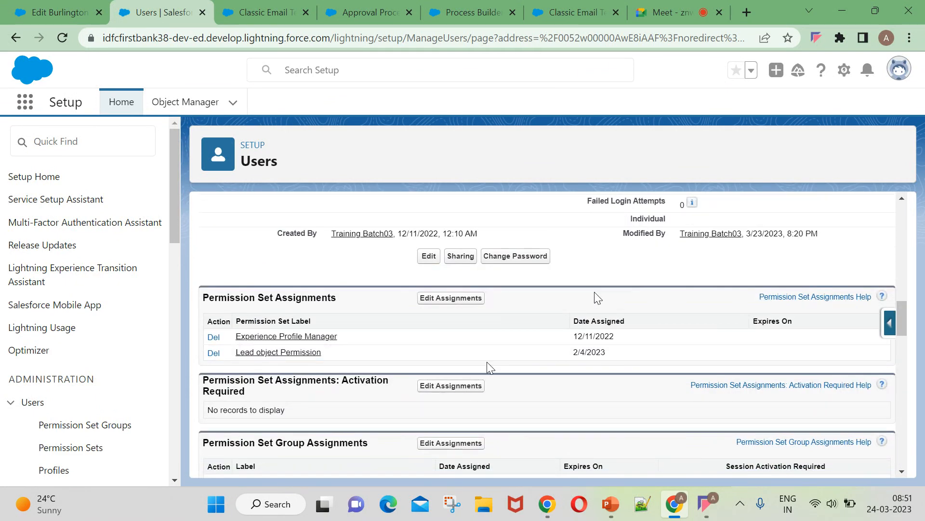
scroll(609, 318, "up", 8)
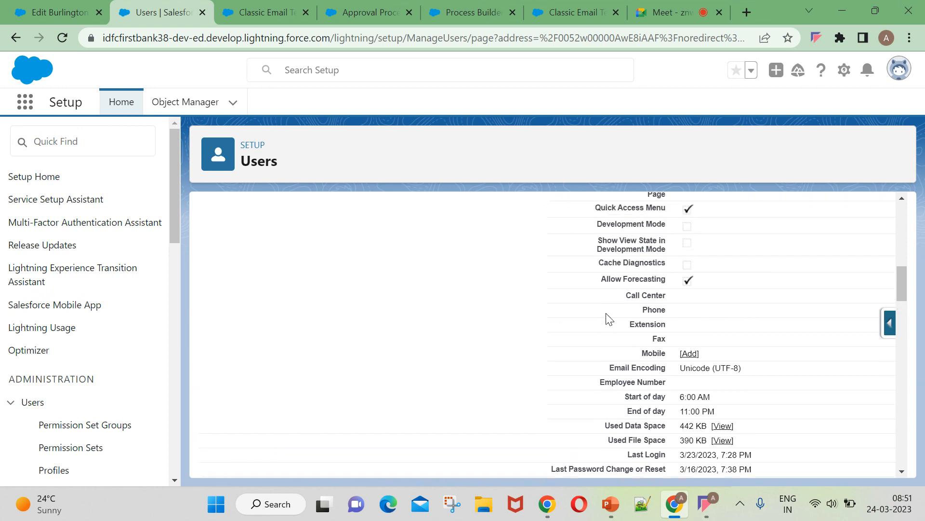
scroll(609, 318, "up", 4)
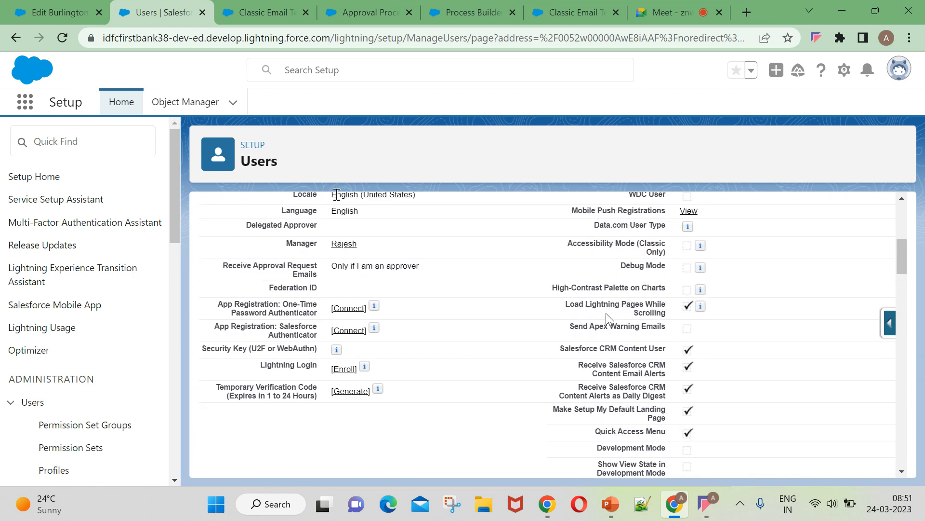
left_click(58, 12)
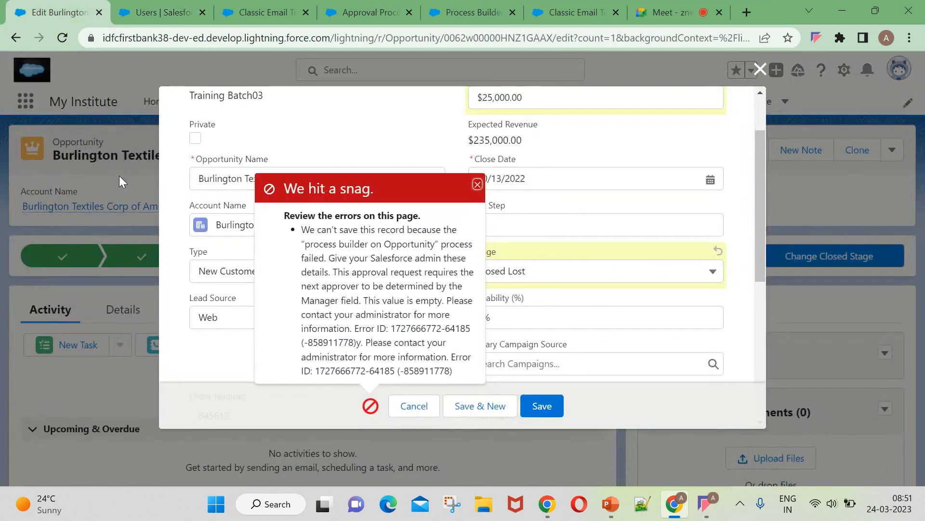
Reload the Burlington opportunity edit page, set Amount to $20,000.00 and Stage to Closed Lost, and save.
left_click(61, 39)
left_click(525, 144)
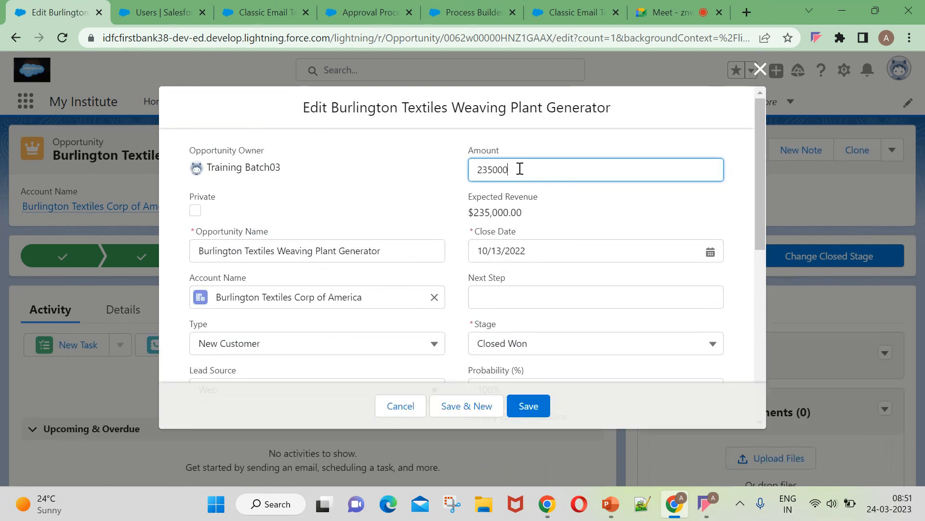
left_click(498, 170)
left_click(575, 204)
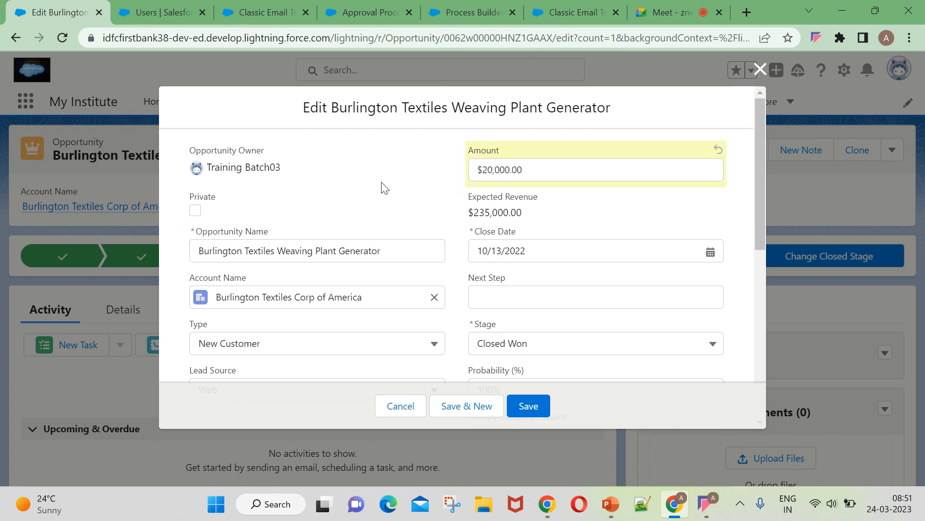
scroll(384, 188, "down", 3)
scroll(483, 310, "down", 3)
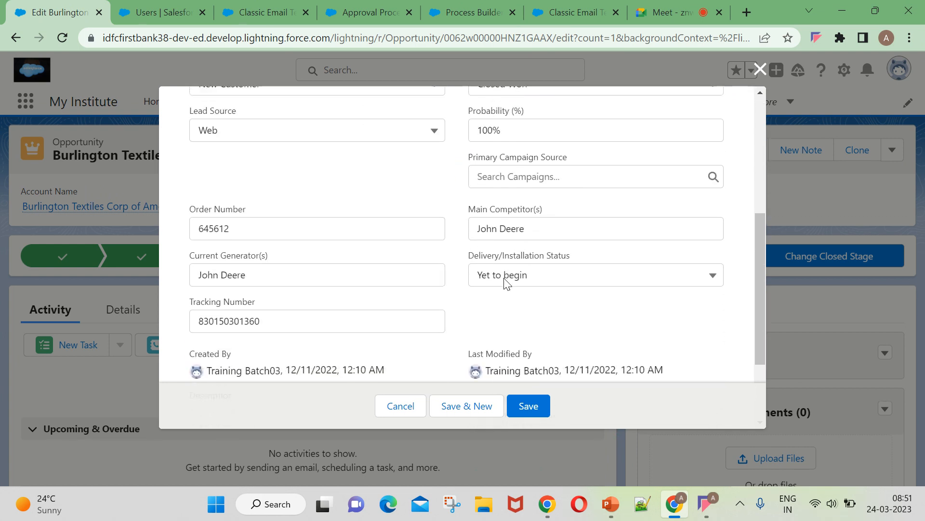
scroll(506, 283, "up", 3)
left_click(501, 205)
scroll(533, 382, "down", 1)
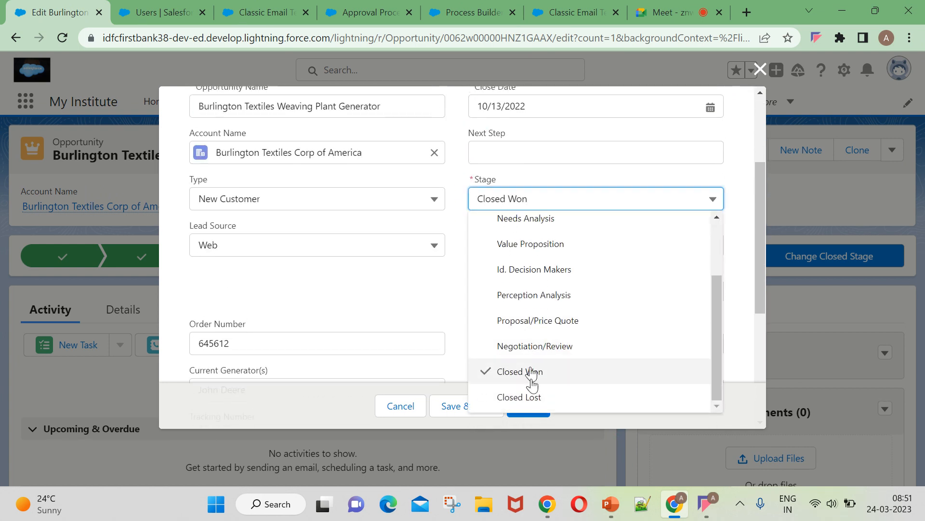
left_click(533, 397)
left_click(518, 406)
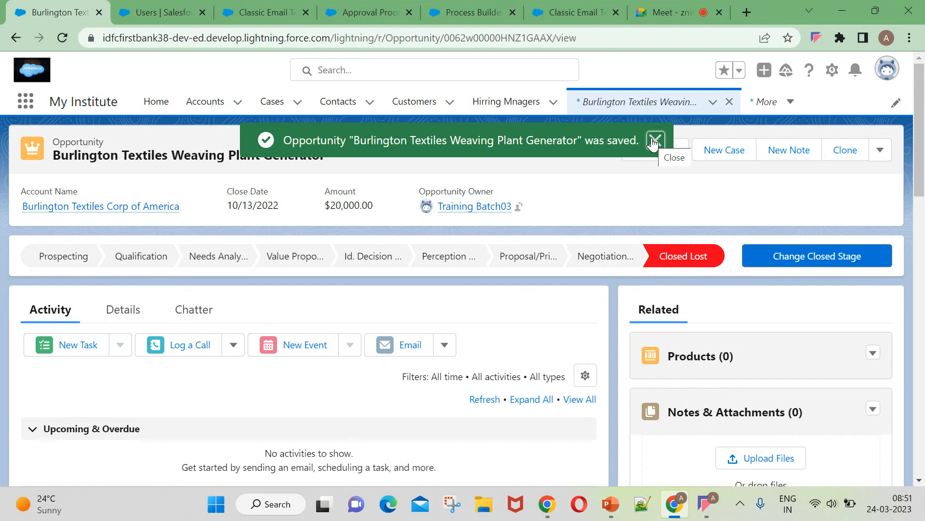
left_click(655, 141)
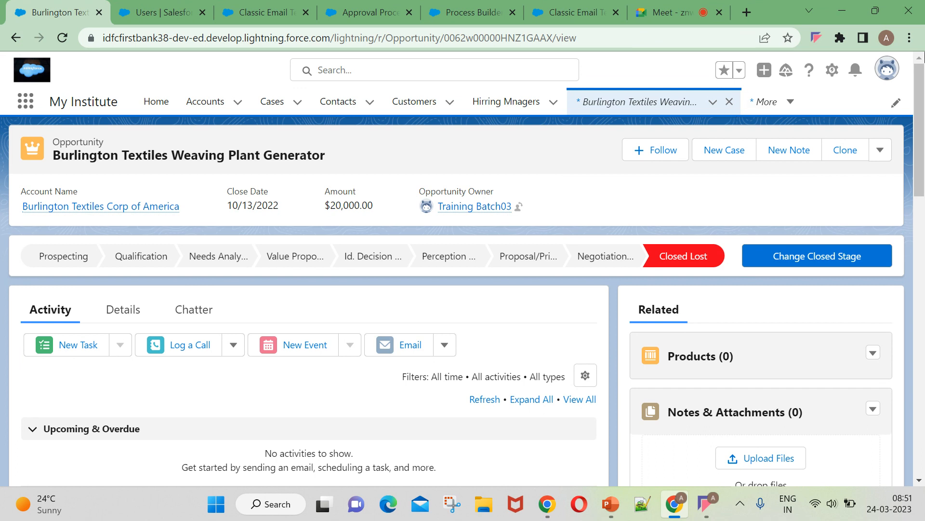
Glance at the profile menu, then bring up the app and item search.
left_click(893, 74)
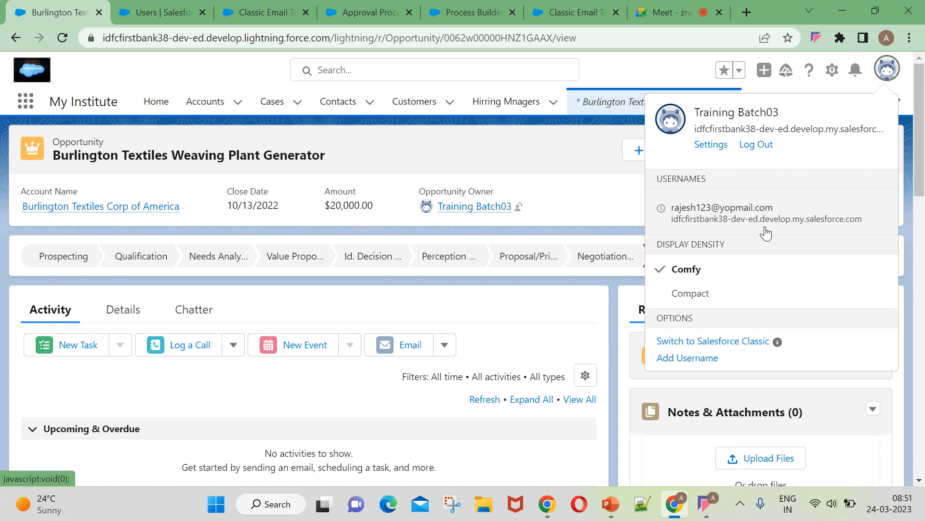
left_click(600, 200)
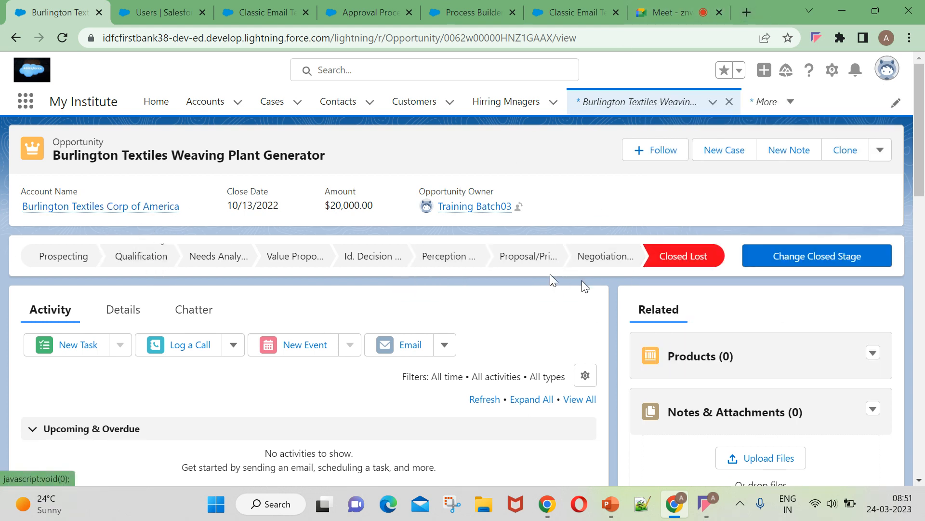
scroll(359, 332, "down", 10)
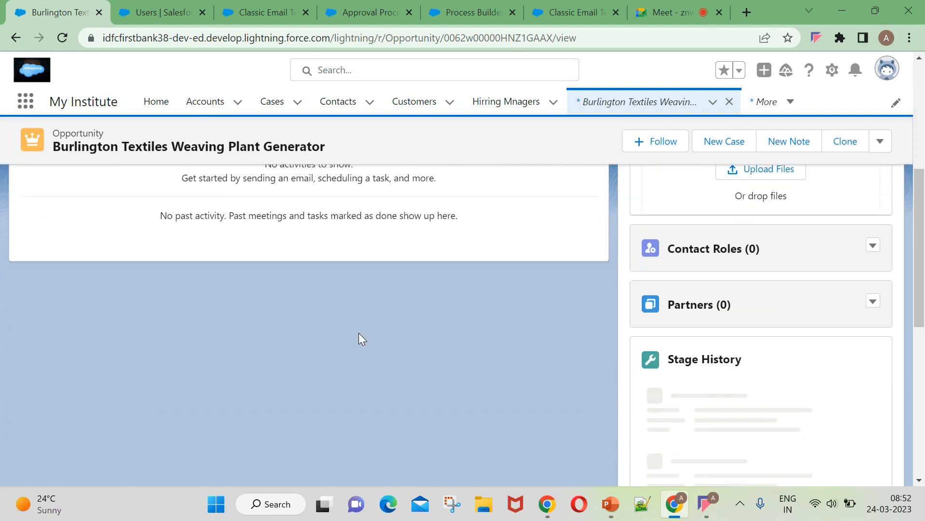
scroll(358, 338, "up", 10)
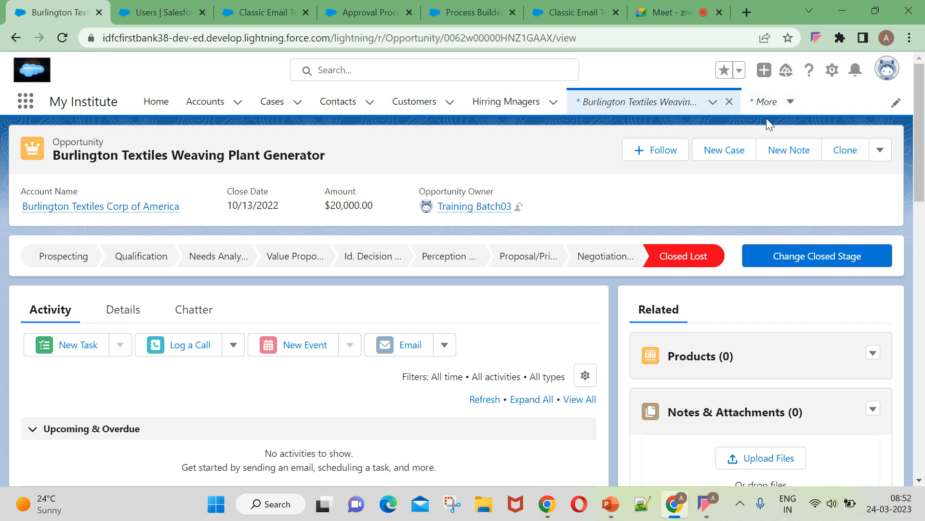
left_click(25, 101)
Search 'task' to reach the Tasks page and refresh its Recently Viewed list.
type("task")
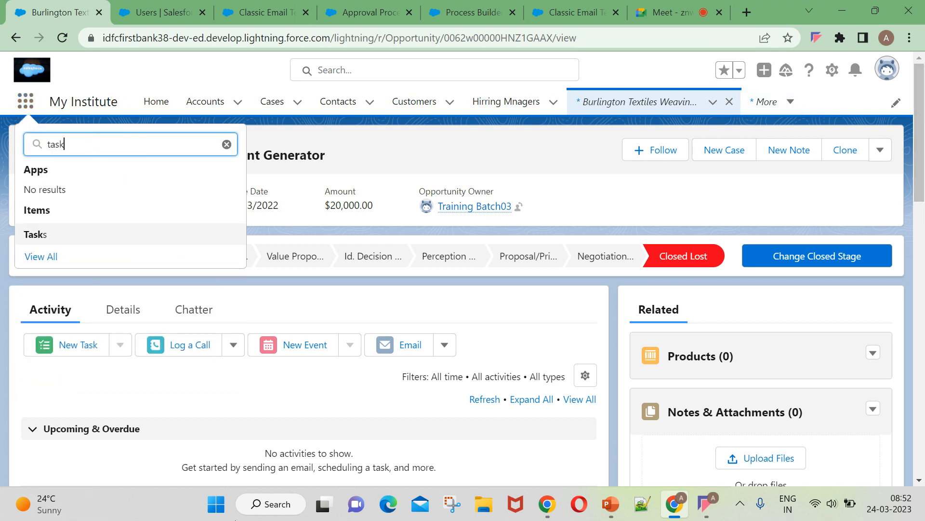
left_click(32, 236)
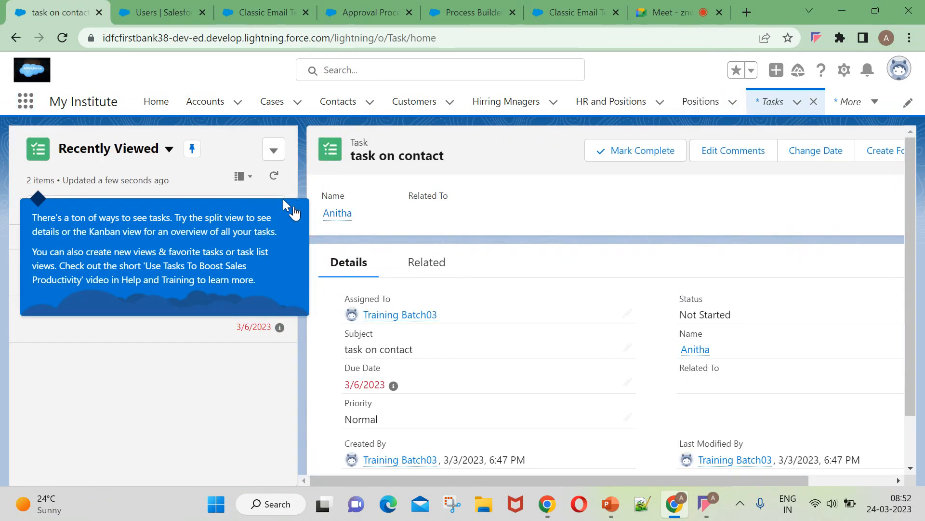
left_click(285, 201)
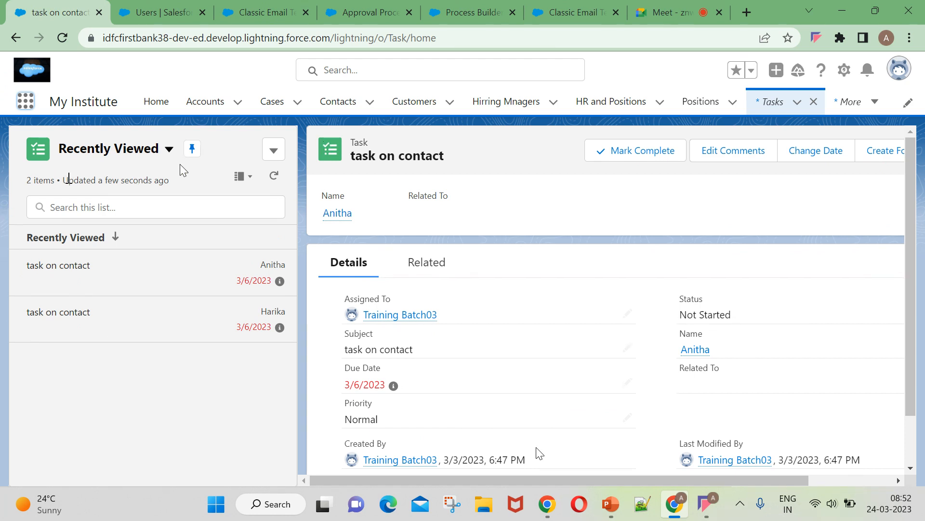
left_click(274, 175)
left_click(274, 176)
left_click(241, 177)
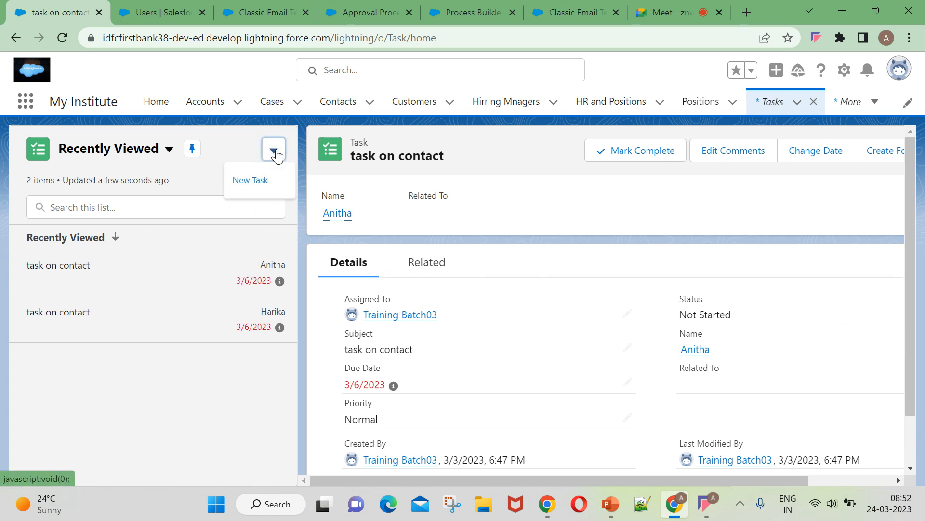
Switch the Tasks list view to Today's Tasks, then to Open Tasks.
left_click(127, 149)
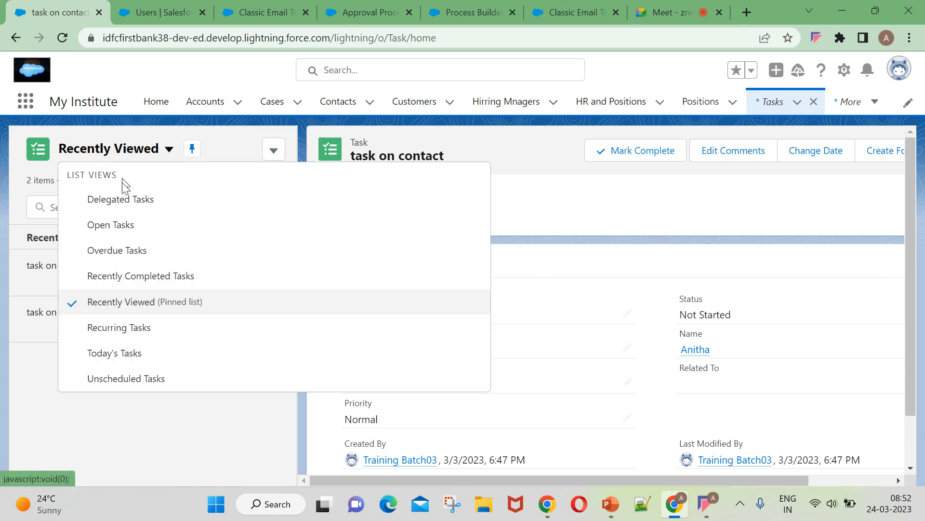
left_click(125, 354)
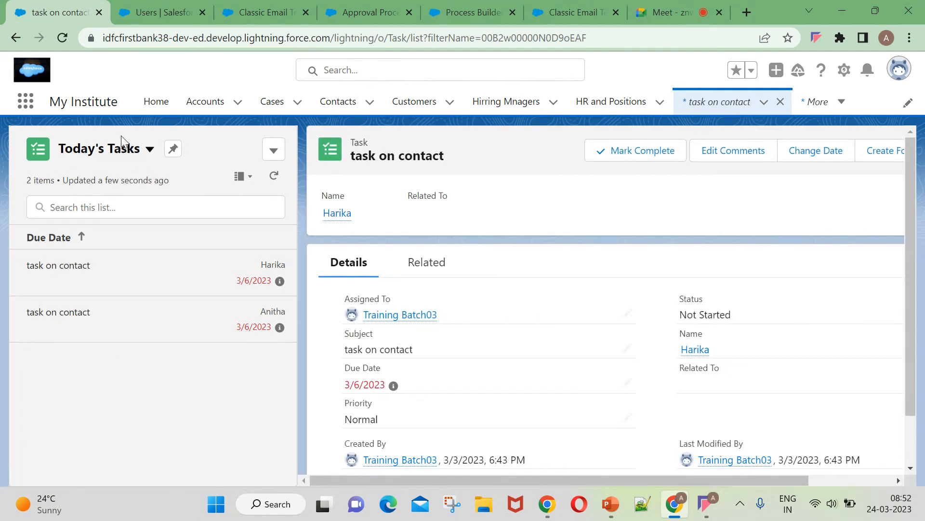
left_click(120, 148)
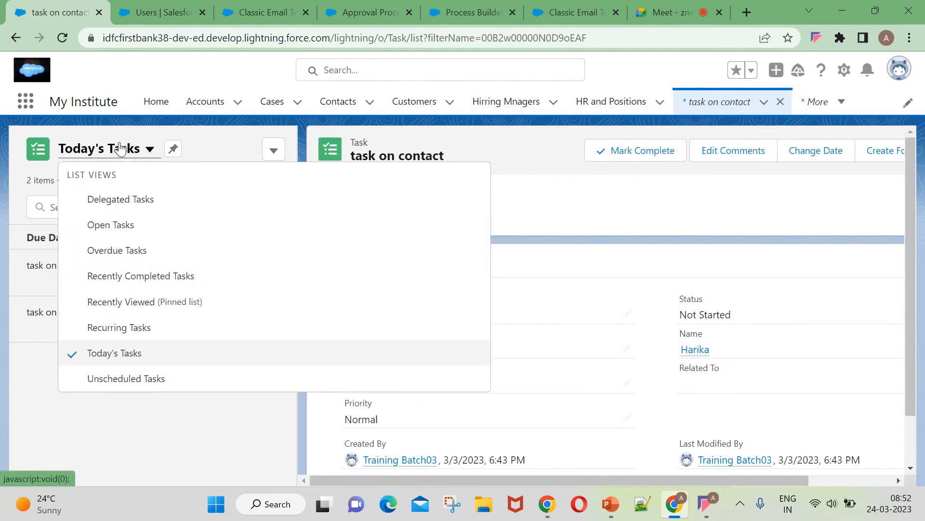
left_click(117, 225)
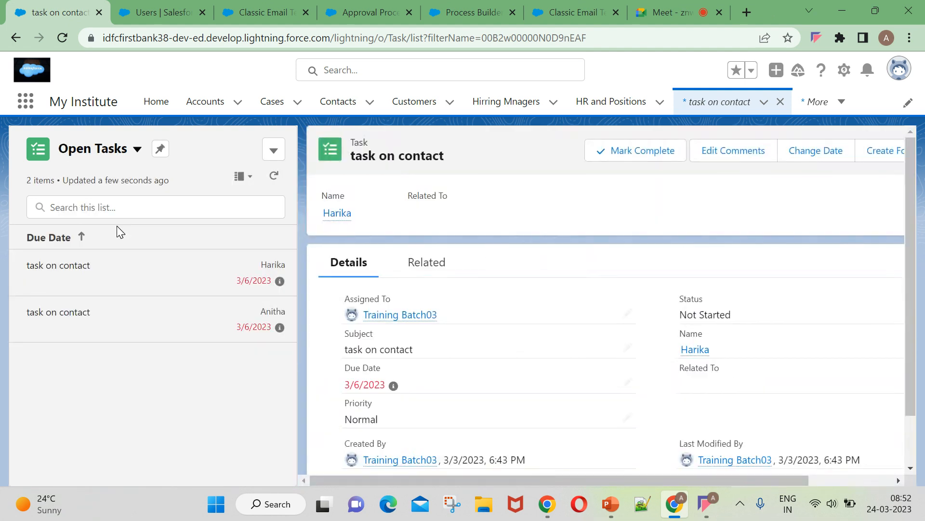
scroll(820, 441, "down", 2)
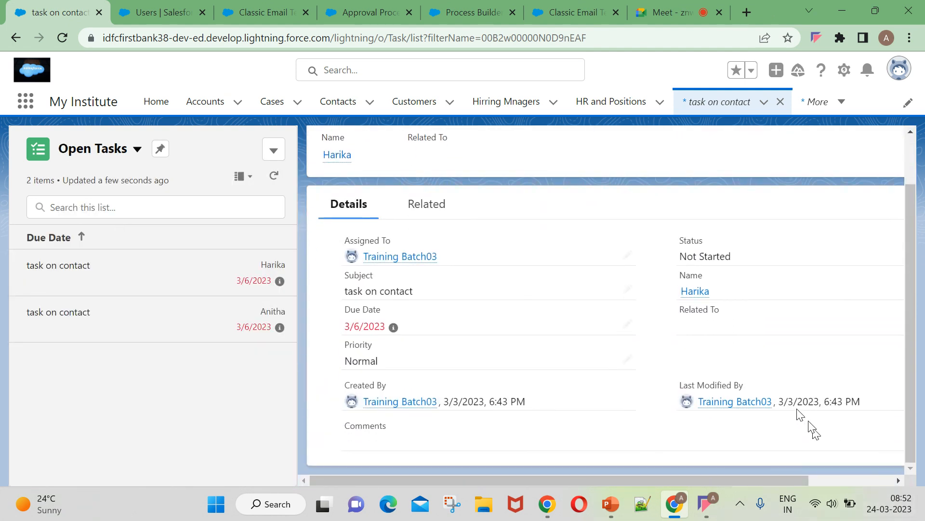
mouse_move(752, 402)
scroll(518, 293, "up", 1)
left_click(834, 102)
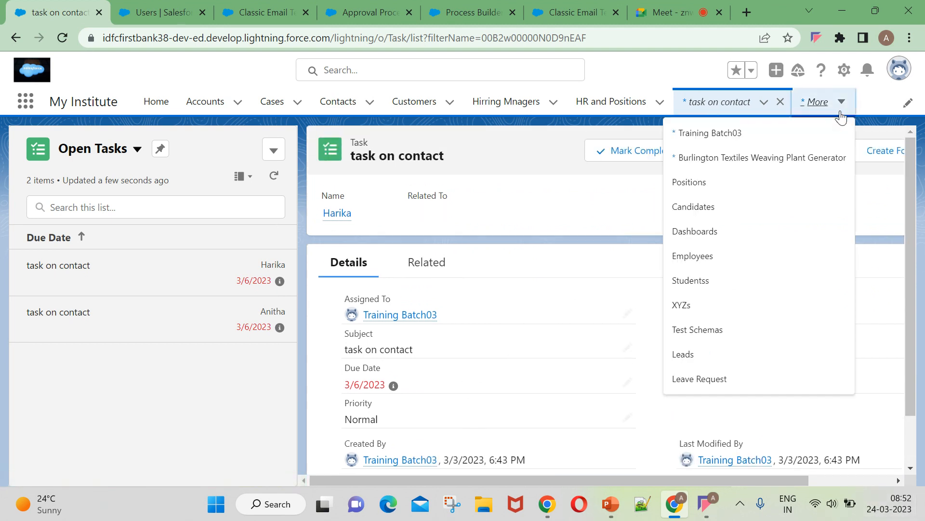
left_click(679, 9)
Load the Gmail inbox in a new tab and refresh it twice for new mail.
key("ctrl+t")
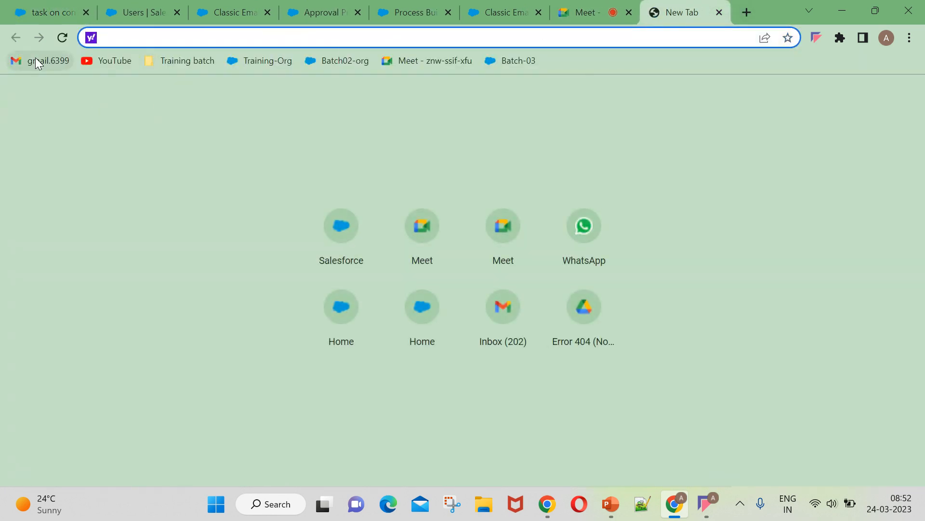
left_click(36, 59)
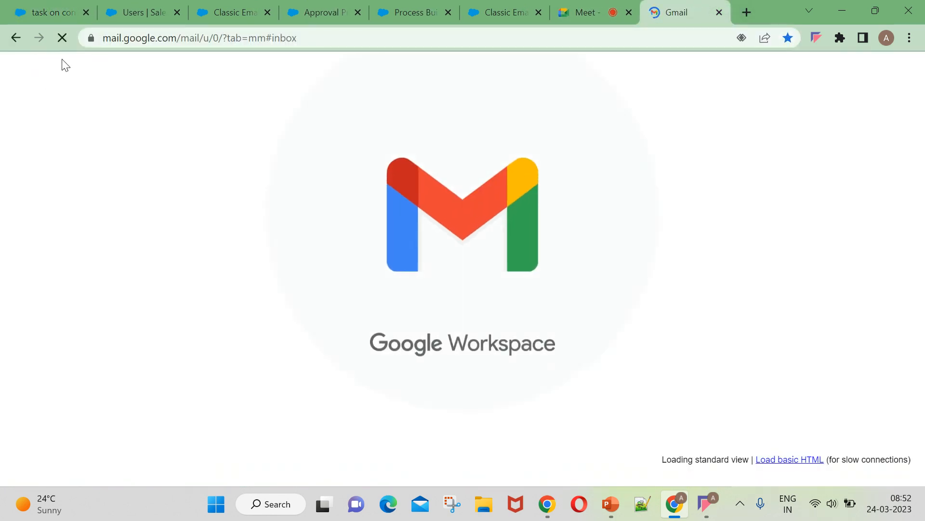
left_click(117, 123)
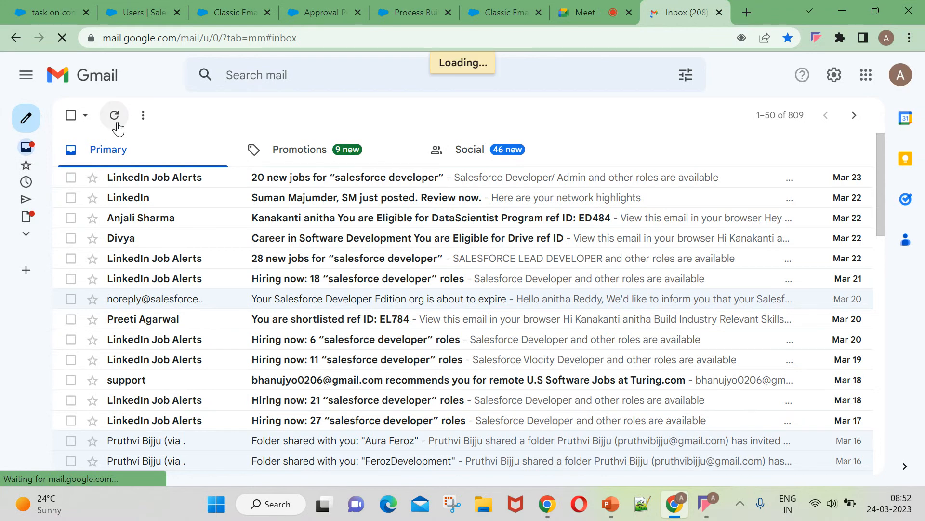
left_click(115, 122)
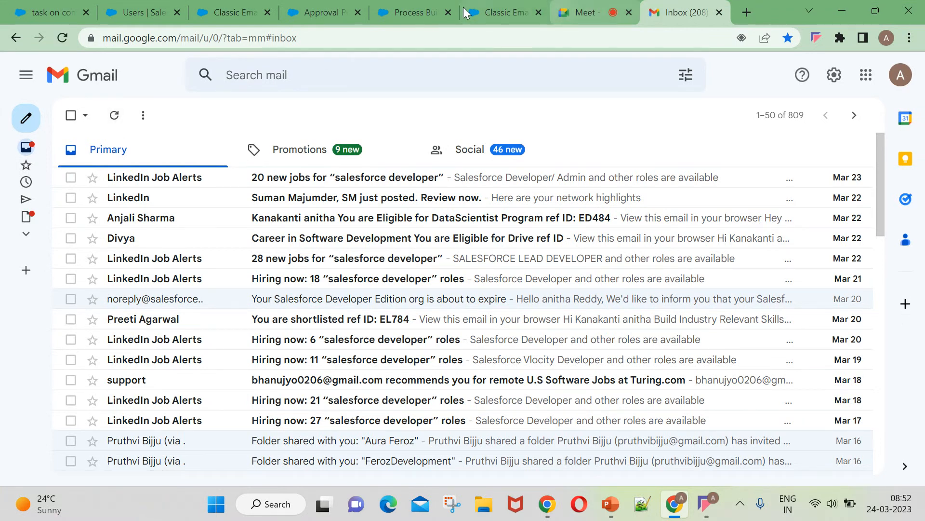
Step back through the Salesforce tabs to the Approval Processes page.
left_click(486, 8)
left_click(580, 12)
left_click(415, 12)
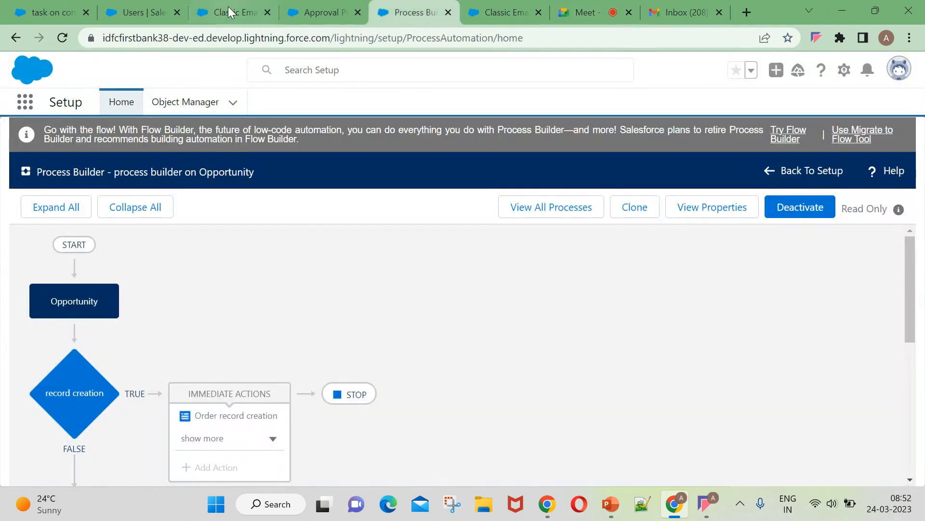
left_click(227, 9)
left_click(321, 12)
Reload Process Builder and open 'process builder on Opportunity' down to its Submitted for approval criteria.
scroll(596, 374, "down", 2)
scroll(596, 374, "down", 2)
scroll(597, 375, "up", 4)
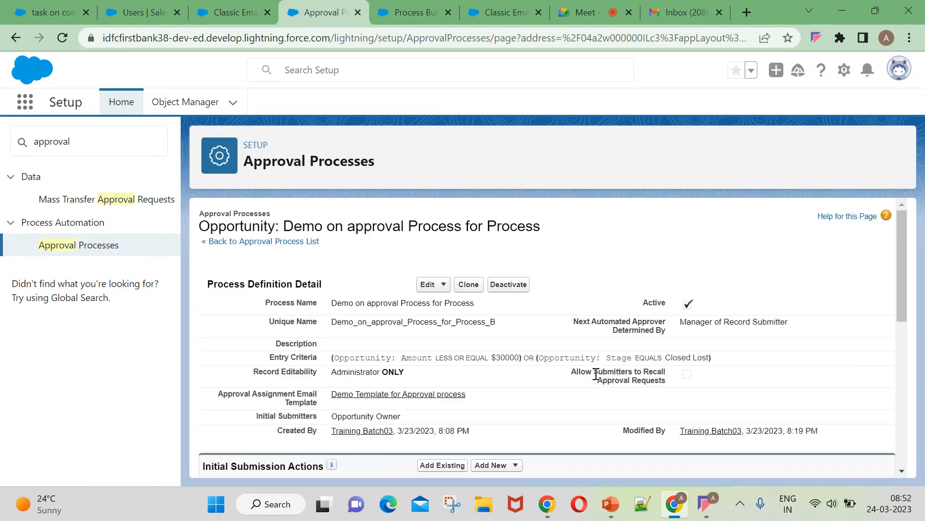
left_click(230, 13)
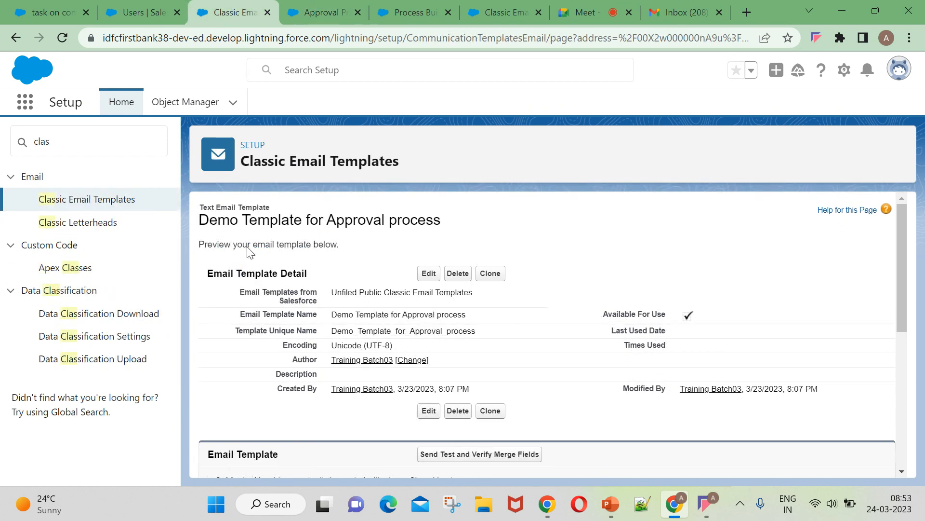
left_click(147, 12)
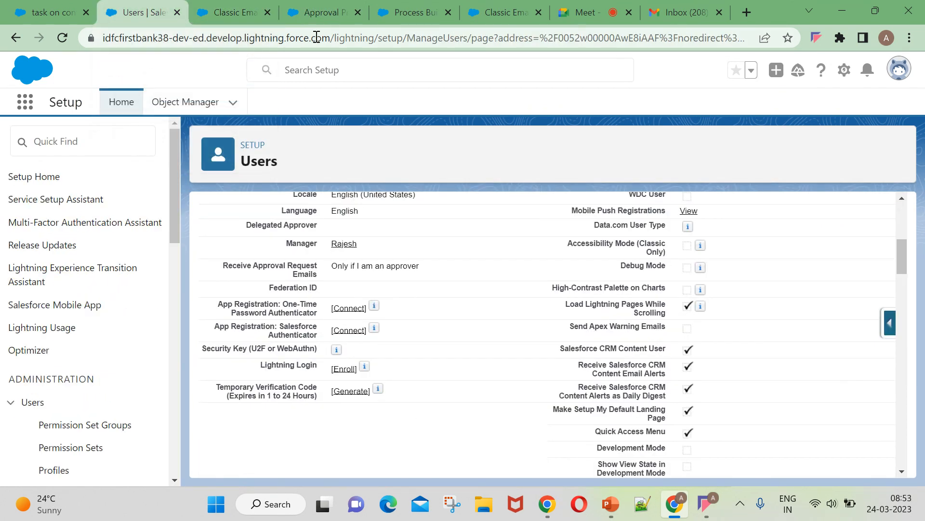
left_click(48, 12)
left_click(231, 12)
left_click(415, 12)
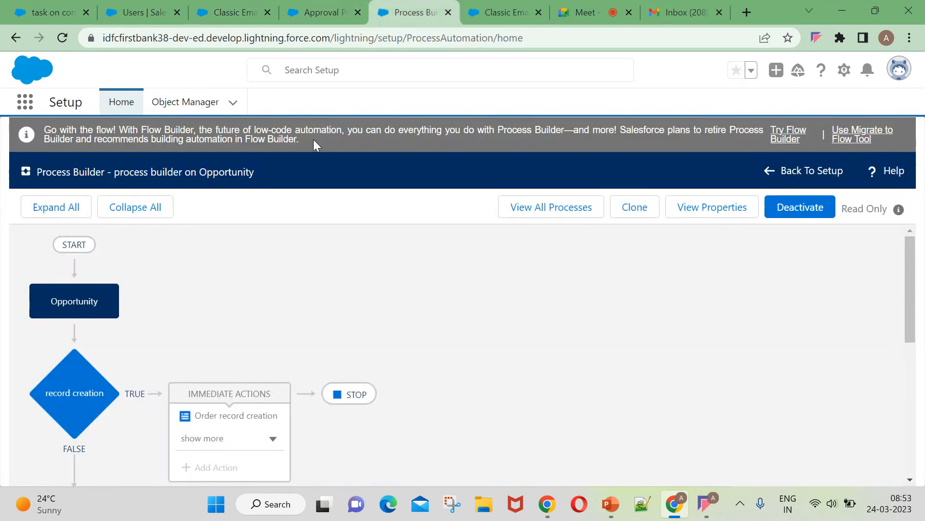
left_click(61, 39)
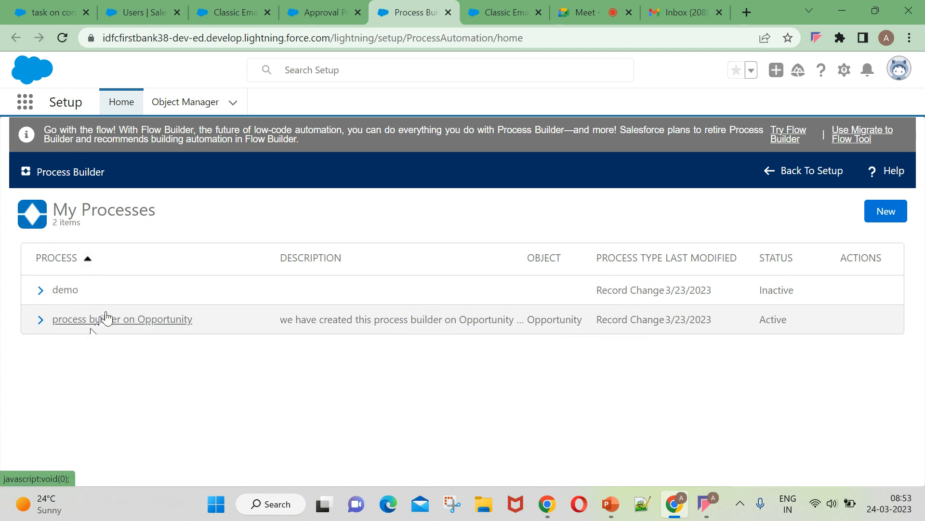
left_click(103, 320)
scroll(292, 405, "down", 3)
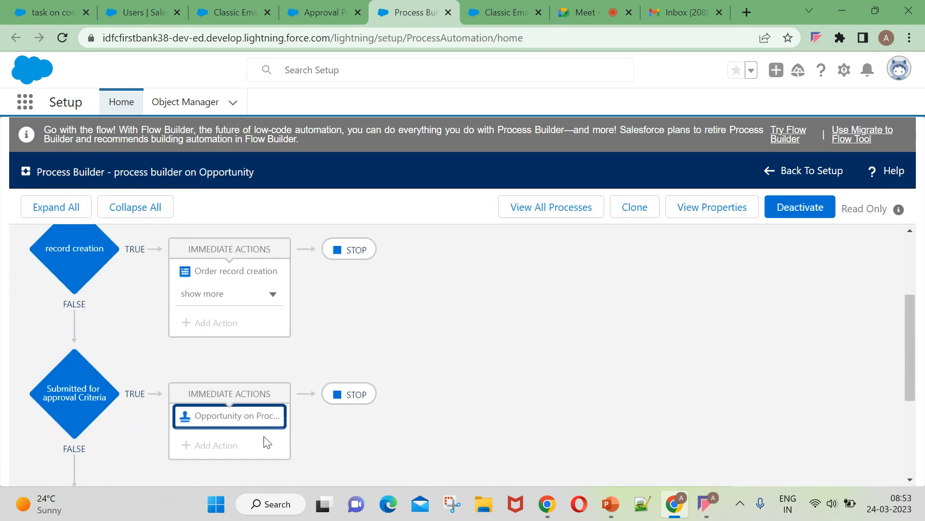
Review the Submitted for approval criteria conditions, including the $30,000 threshold.
left_click(226, 295)
left_click(73, 432)
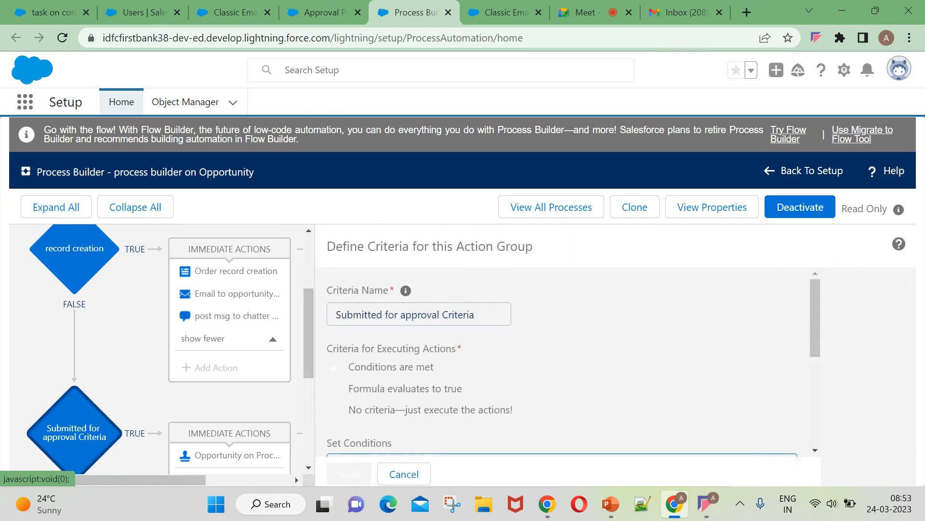
scroll(449, 372, "down", 1)
scroll(464, 412, "down", 1)
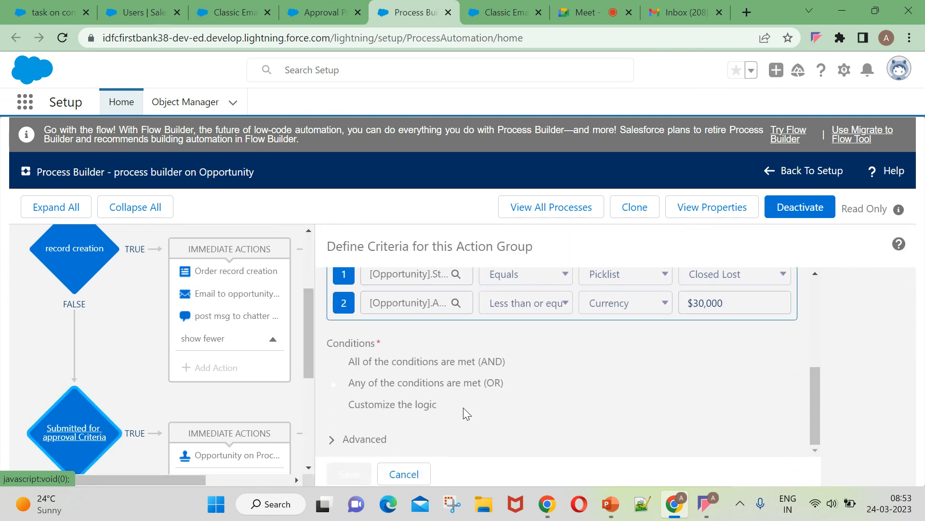
left_click(551, 313)
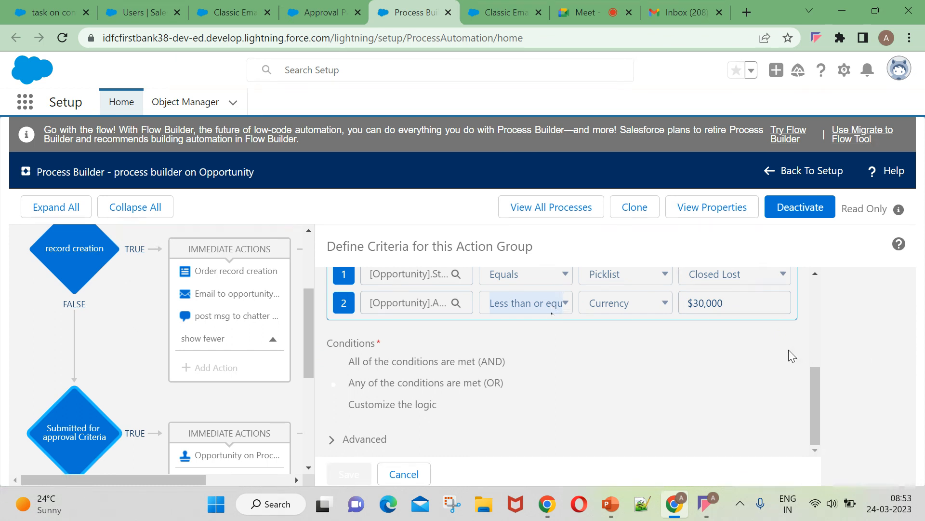
scroll(766, 357, "up", 2)
left_click(699, 374)
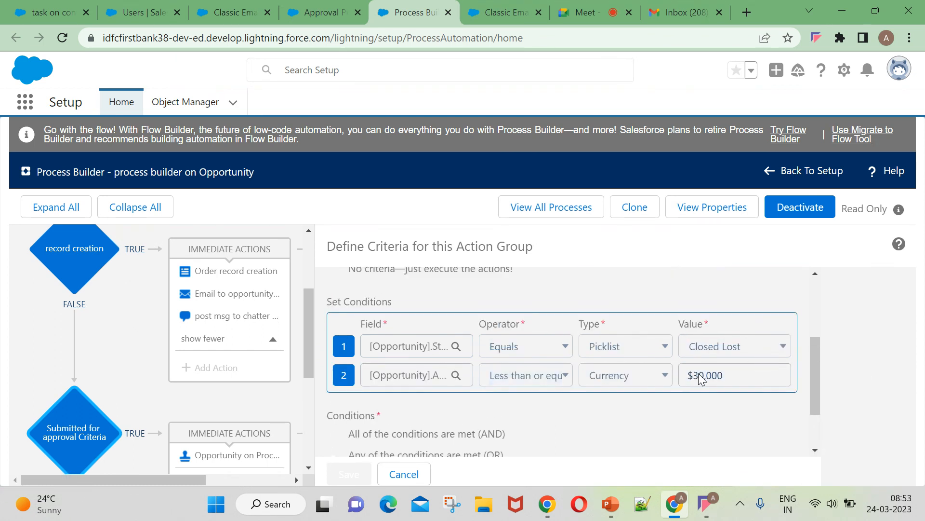
scroll(443, 439, "down", 2)
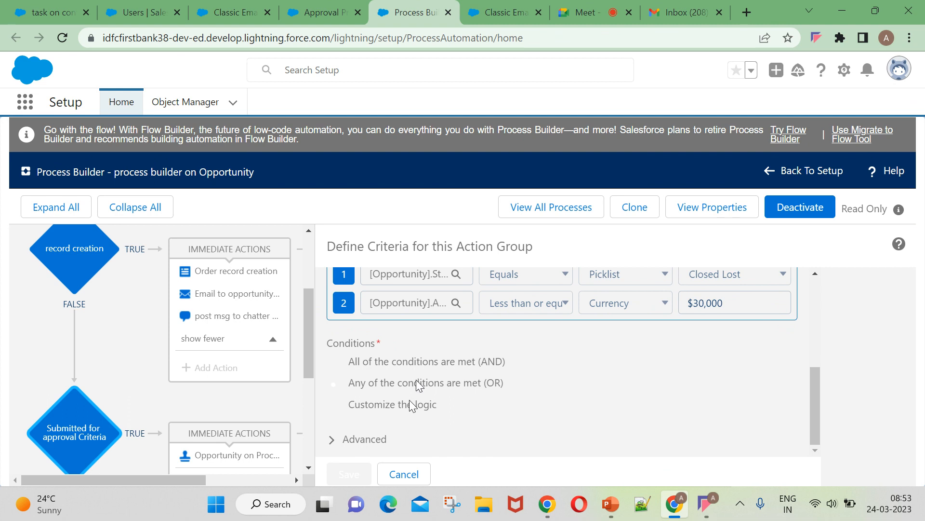
scroll(221, 366, "down", 5)
scroll(222, 365, "up", 2)
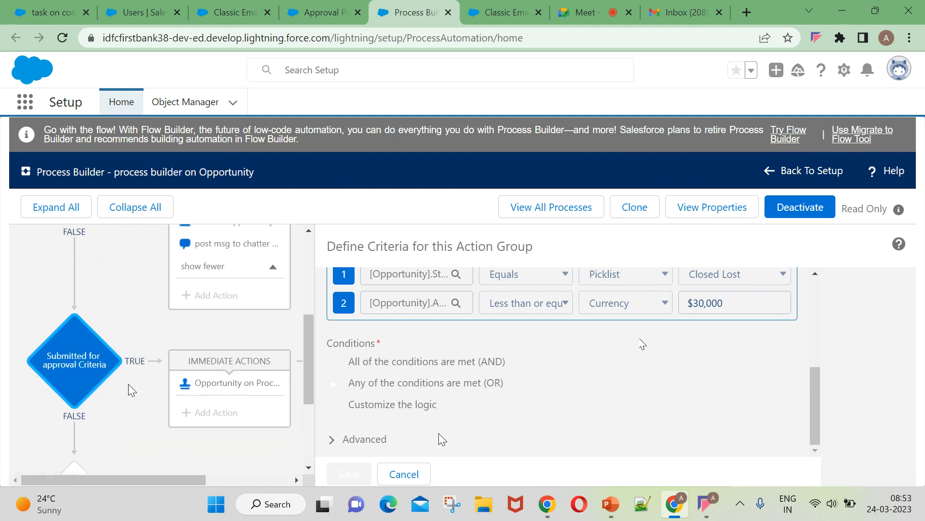
Inspect the Submit for Approval action, highlighting its Current User submitter setting.
left_click(237, 388)
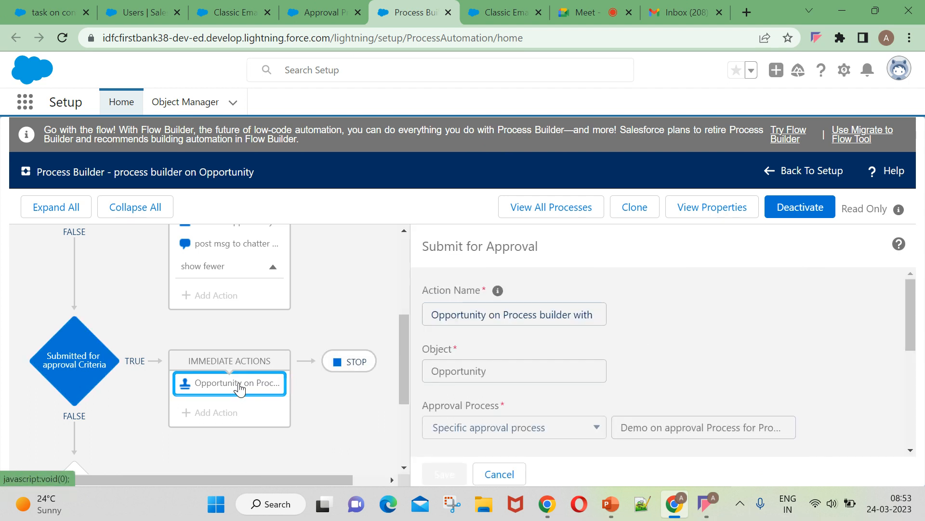
scroll(561, 367, "down", 3)
scroll(548, 363, "up", 2)
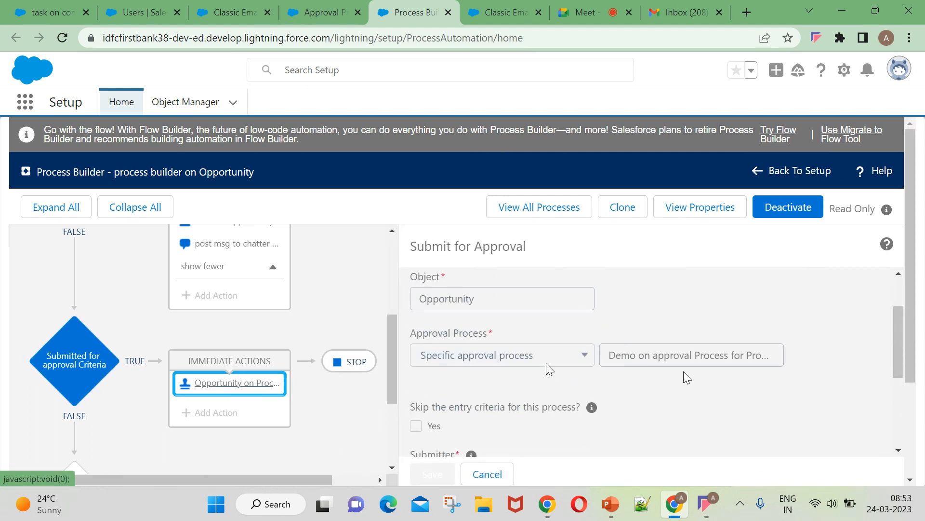
scroll(547, 366, "down", 3)
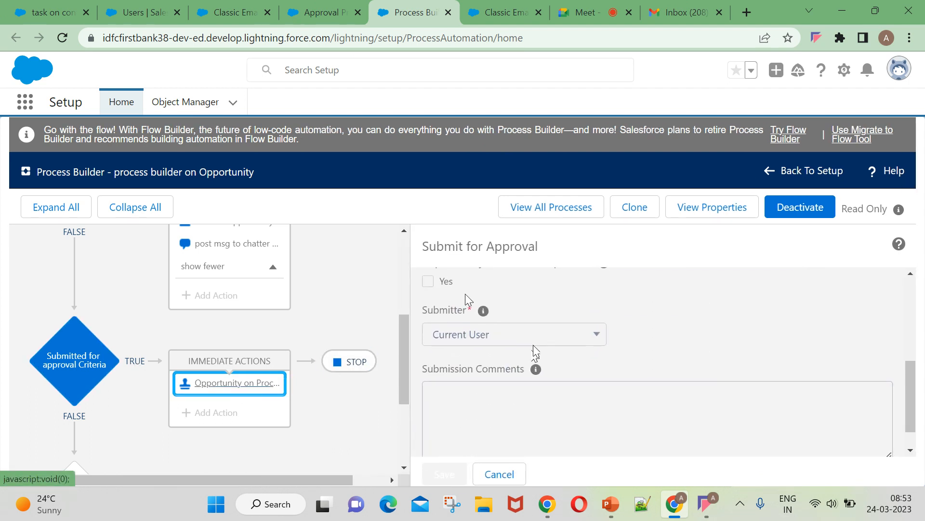
scroll(467, 296, "up", 1)
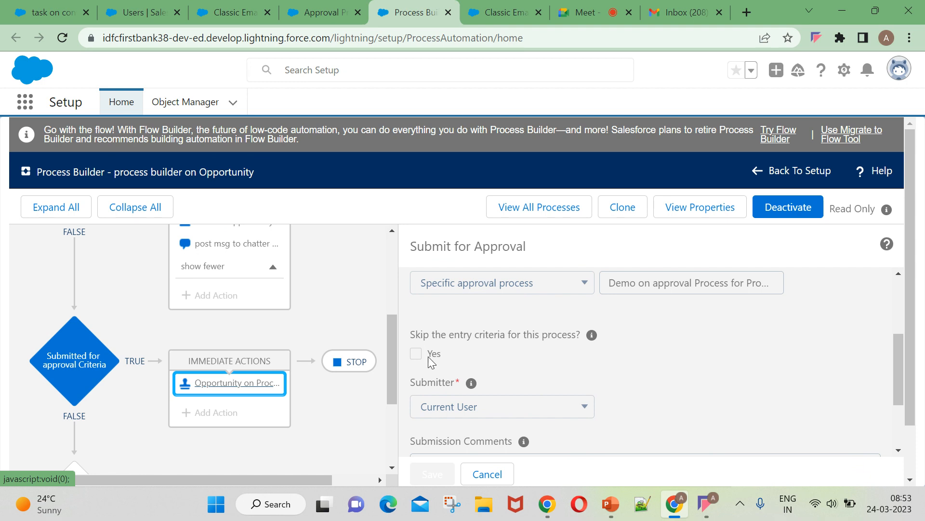
scroll(443, 358, "down", 1)
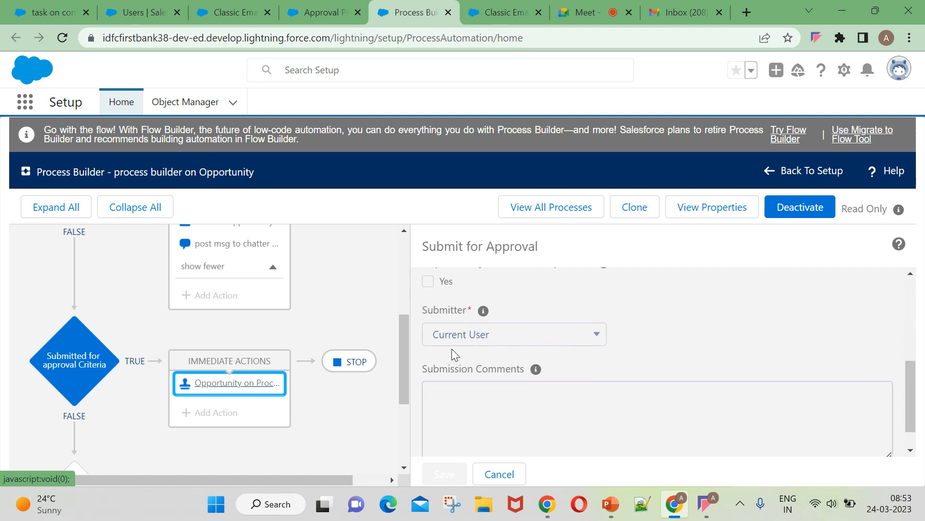
scroll(508, 335, "down", 1)
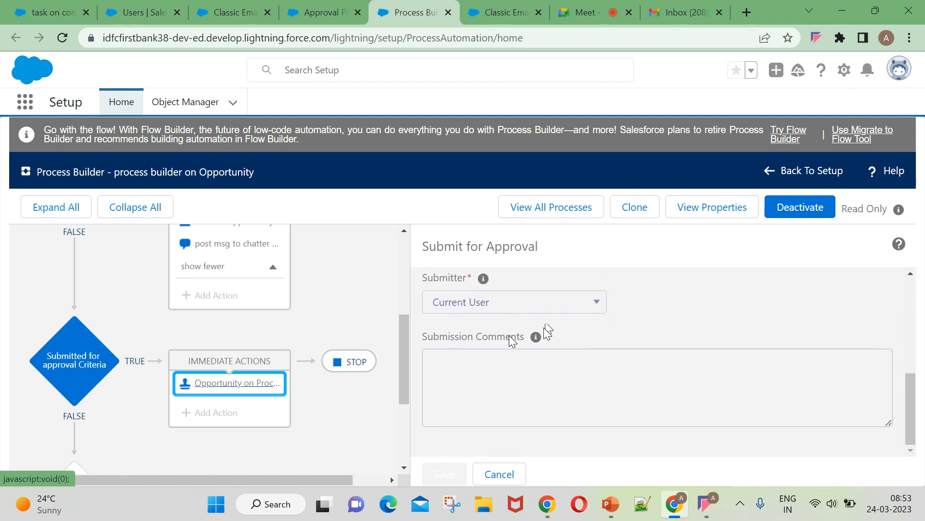
double_click(571, 307)
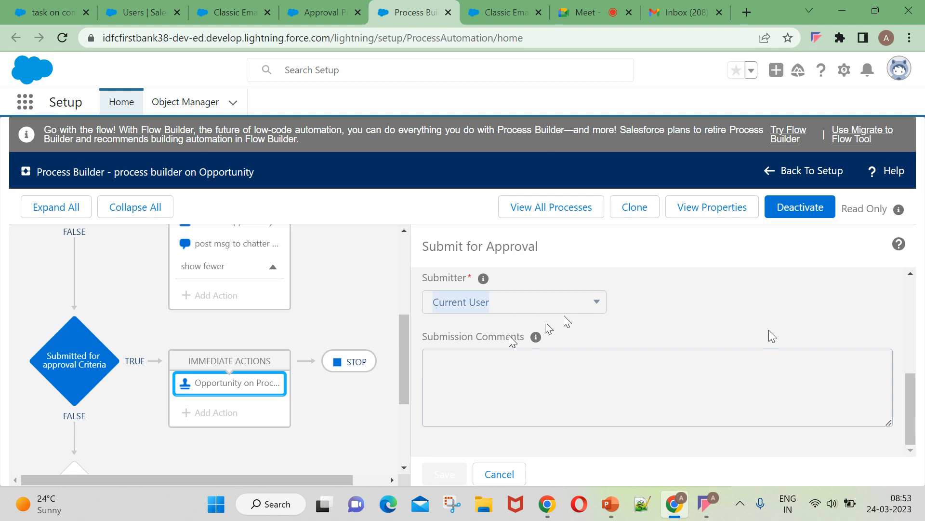
left_click(626, 310)
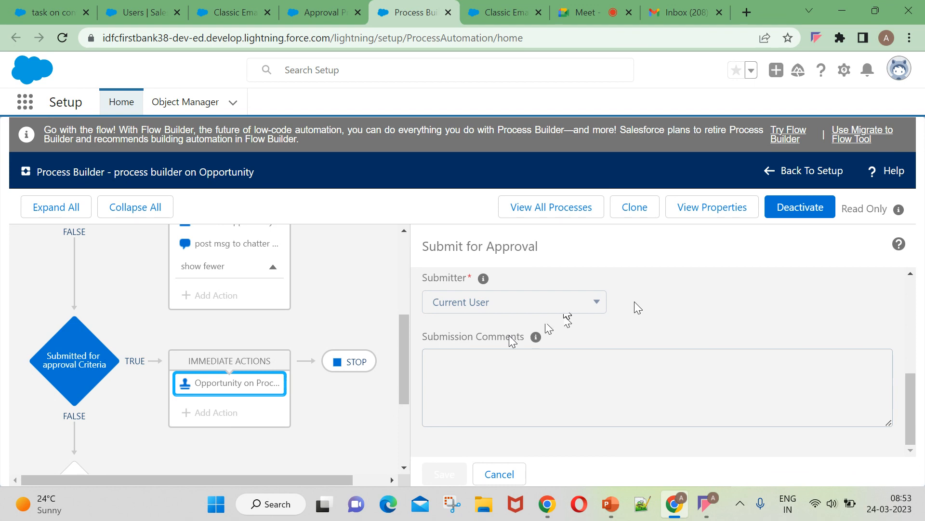
double_click(578, 298)
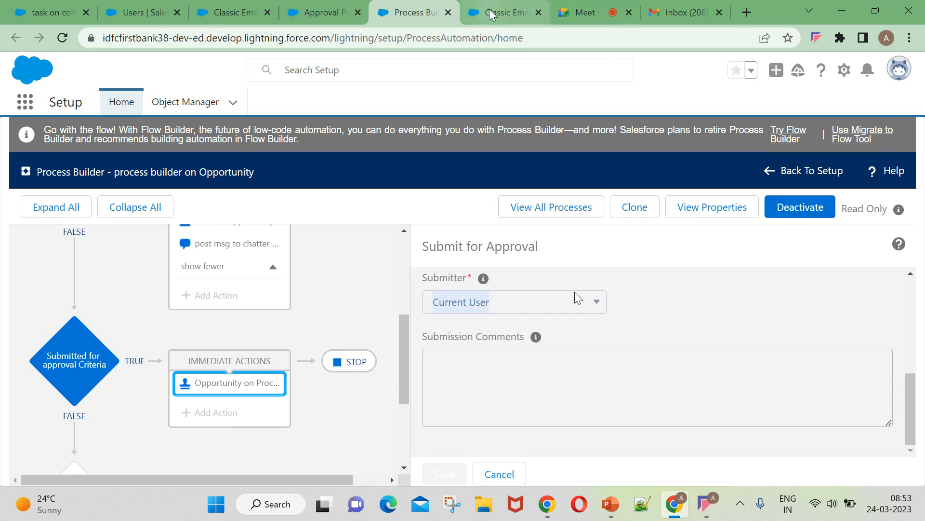
left_click(506, 12)
Open Training Batch03's user details in Setup and select its email address.
left_click(674, 10)
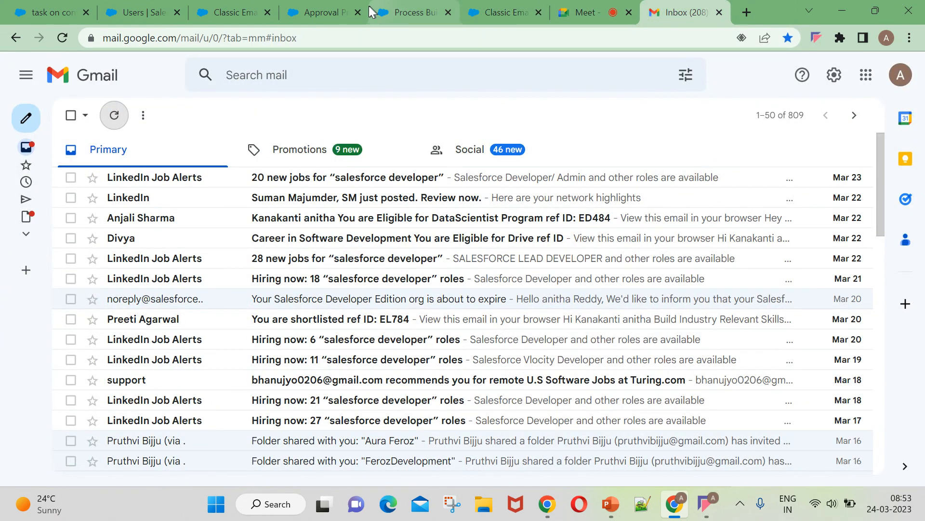
left_click(142, 12)
left_click(899, 72)
left_click(691, 119)
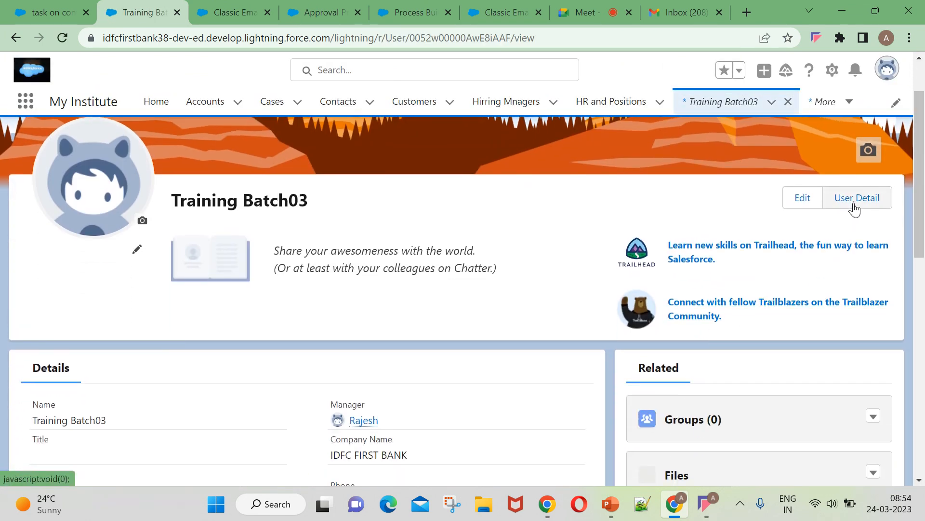
left_click(853, 204)
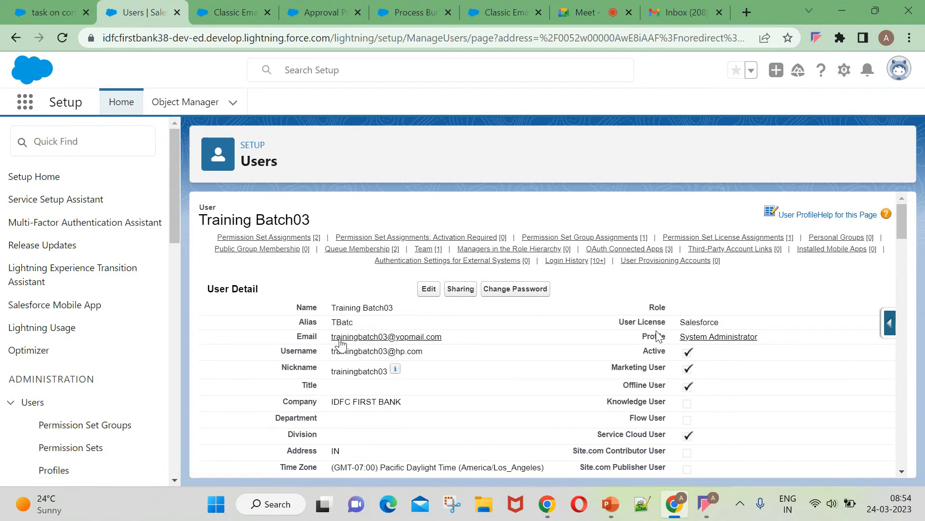
left_click_drag(329, 340, 457, 343)
key("ctrl+c")
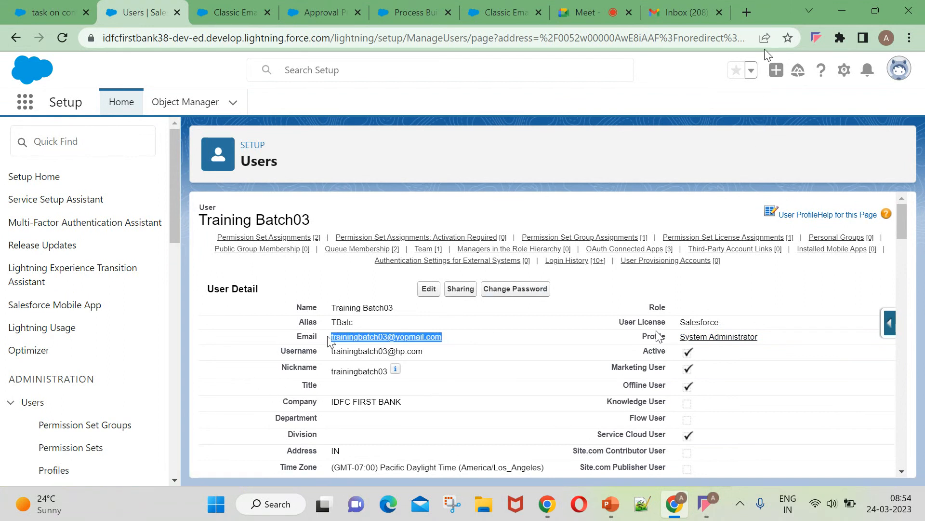
Go to yopmail.com in a new browser tab.
left_click(748, 11)
type("yop")
key("Return")
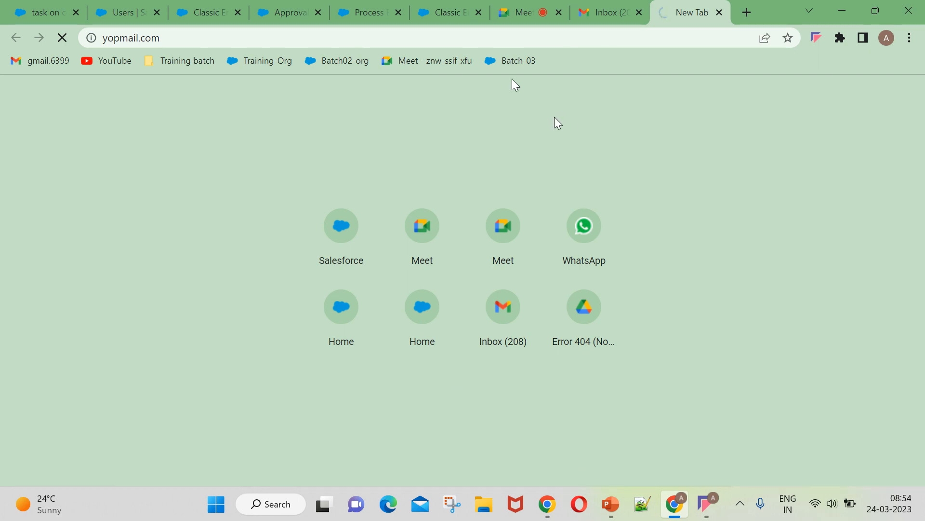
Paste the user's email into YOPmail's inbox field, trim it to the inbox name, and open it.
left_click(321, 6)
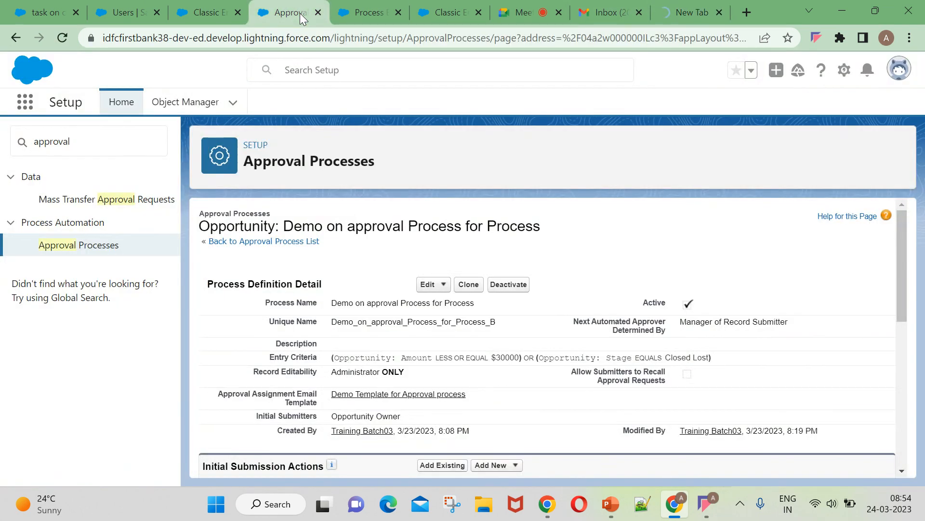
scroll(567, 325, "down", 2)
scroll(567, 324, "down", 3)
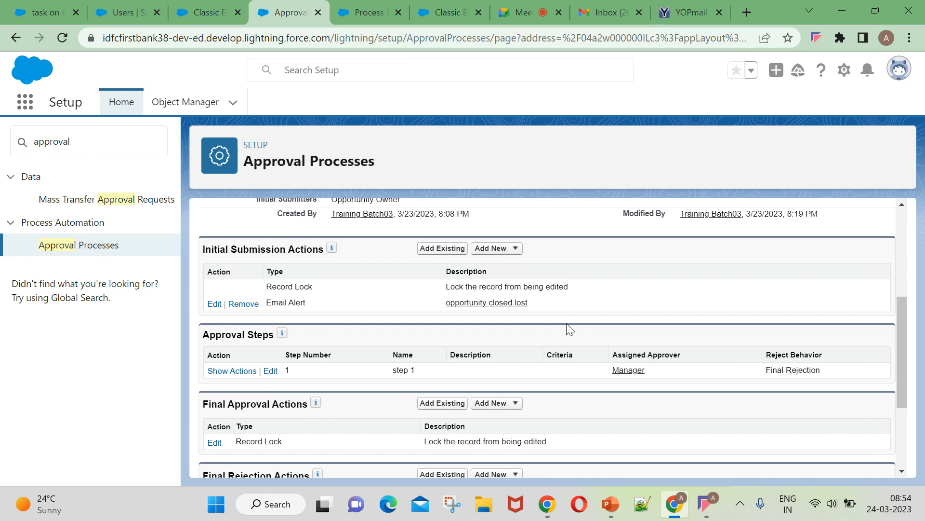
left_click(687, 12)
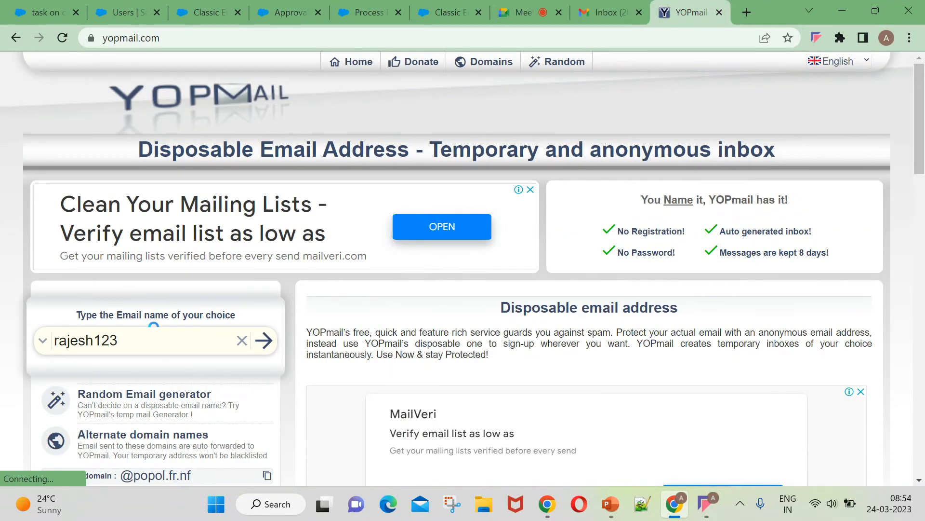
left_click_drag(121, 348, 35, 340)
key("ctrl+v")
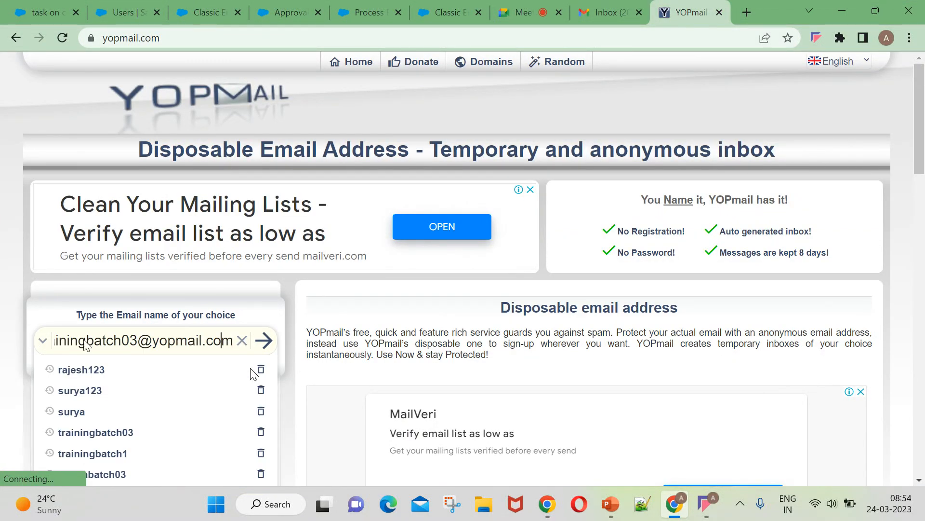
key("Home")
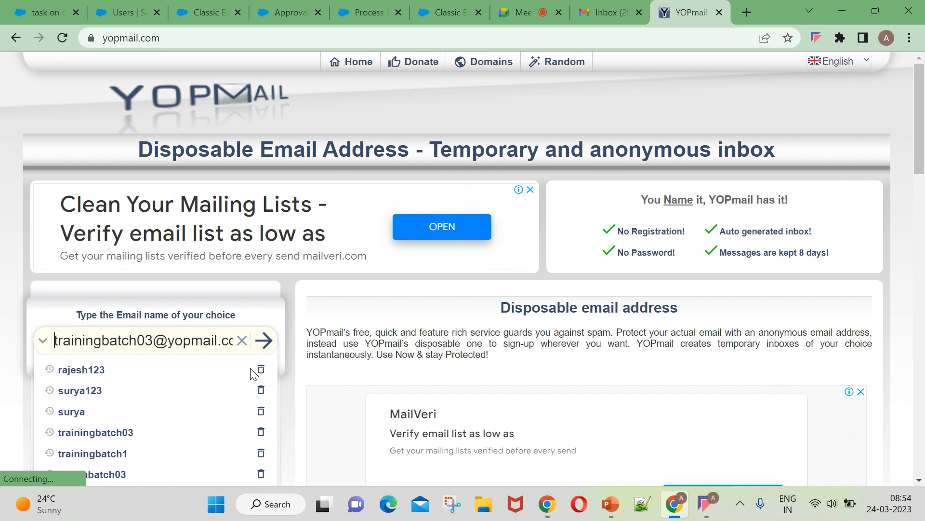
left_click(208, 333)
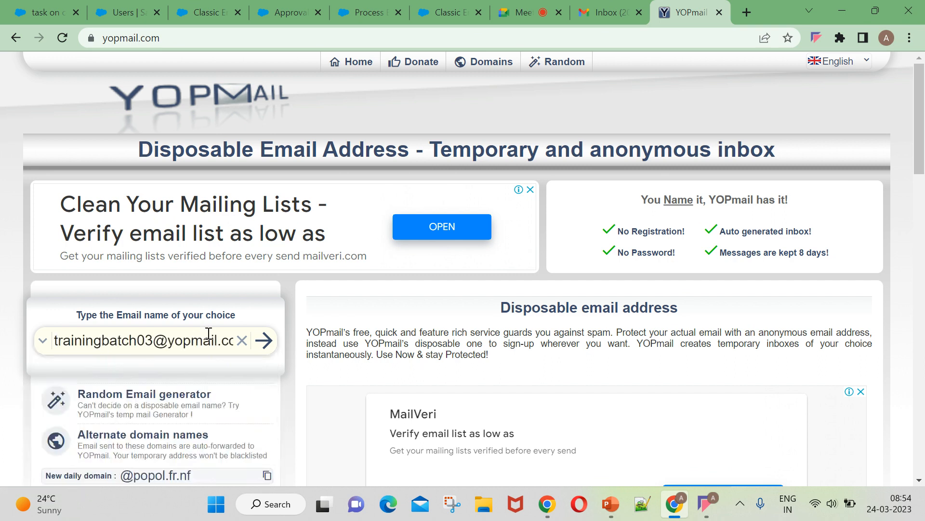
key("Right")
key("Right")
key("Right")
key("Right")
key("Right")
key("Right")
key("Right")
key("Right")
key("Right")
key("Right")
key("Right")
key("Right")
key("Right")
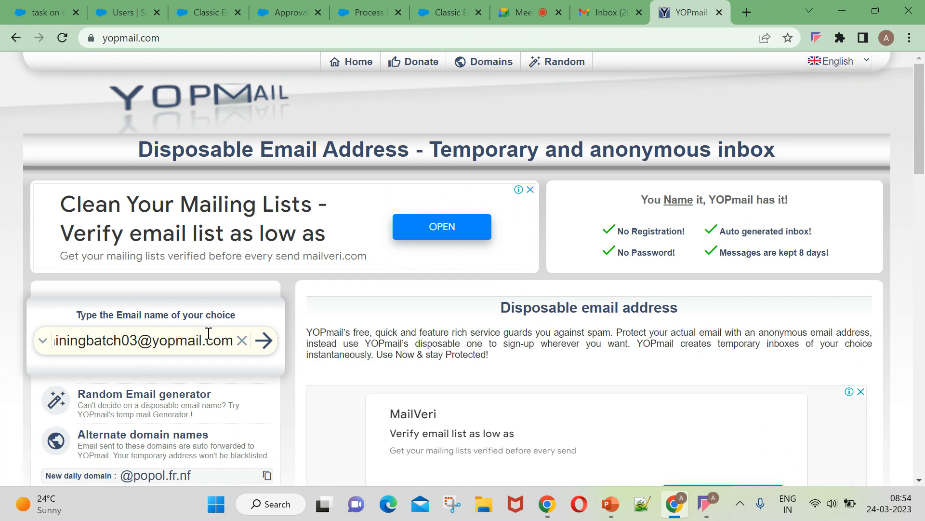
key("BackSpace")
key("BackSpace")
key("BackSpace")
key("BackSpace")
key("BackSpace")
key("BackSpace")
key("BackSpace")
key("BackSpace")
key("BackSpace")
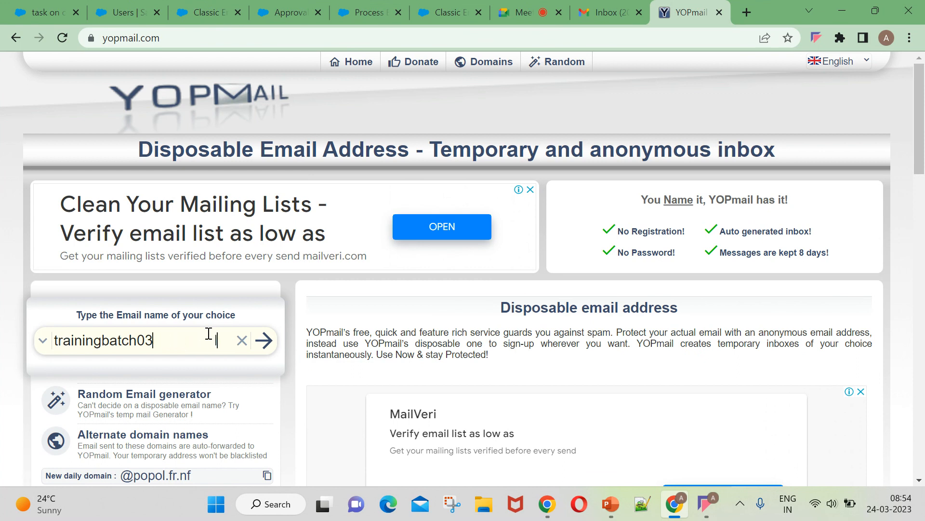
left_click(265, 341)
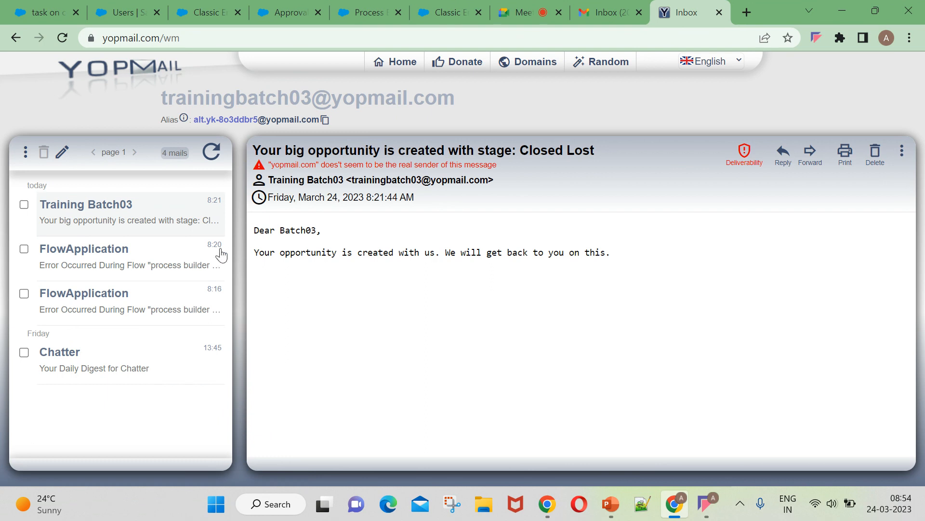
Read the 'Your big opportunity is created with stage: Closed Lost' email and check the Salesforce account options.
left_click_drag(256, 230, 344, 235)
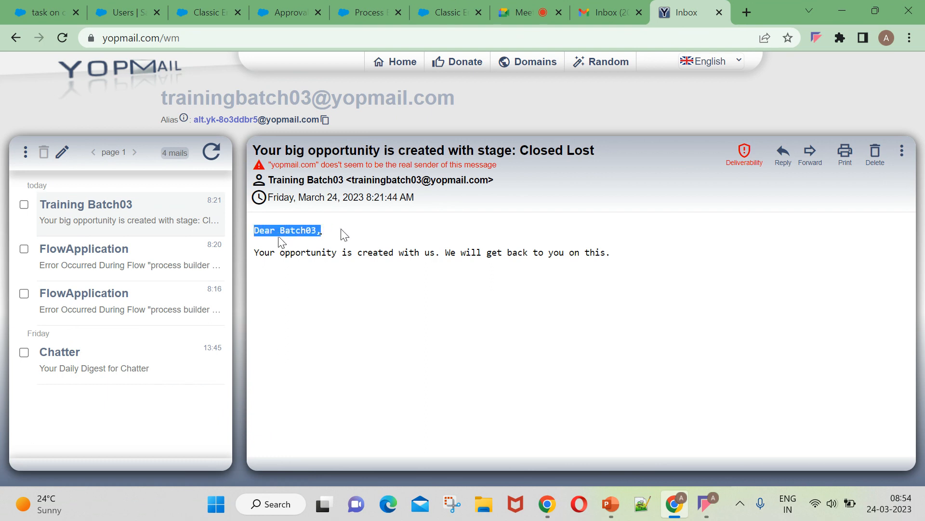
left_click(309, 232)
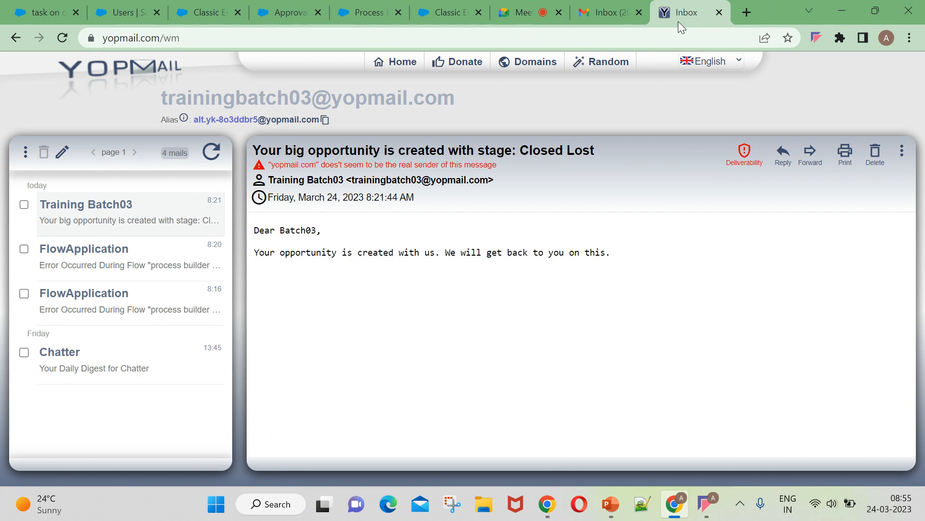
left_click(121, 12)
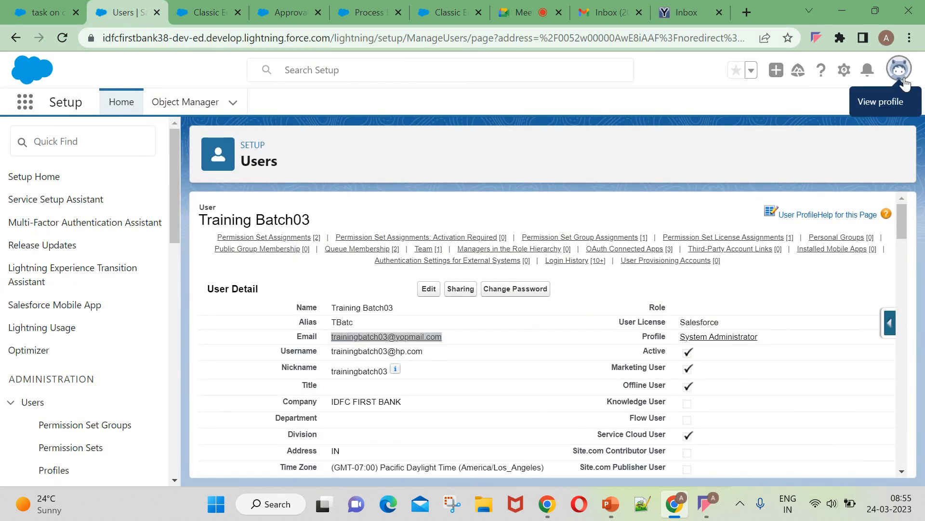
left_click(901, 72)
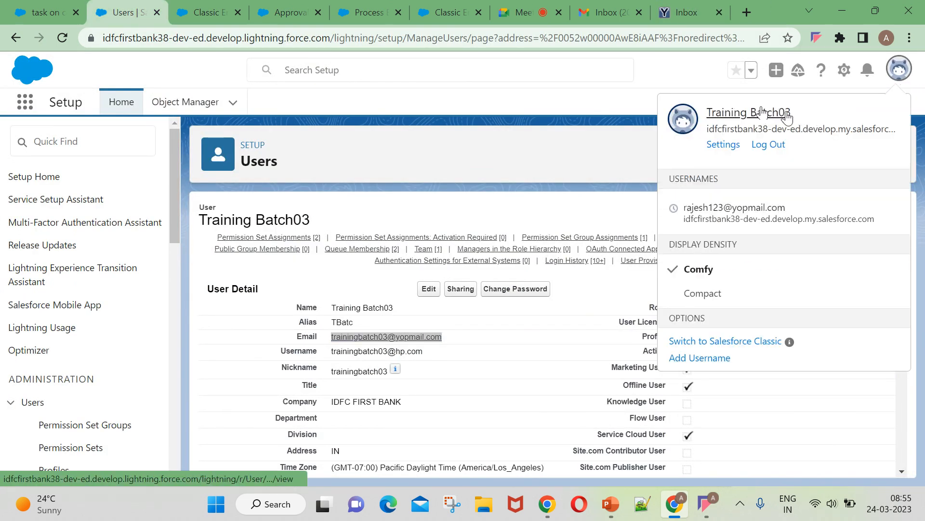
left_click(610, 12)
left_click(681, 7)
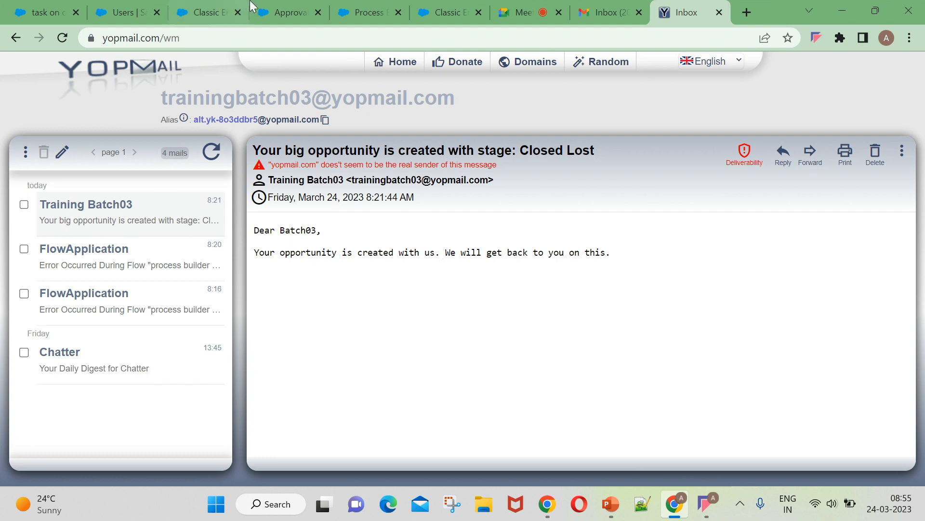
Reload Gmail and the YOPmail message list, then return to the blank New Tab page.
left_click(290, 12)
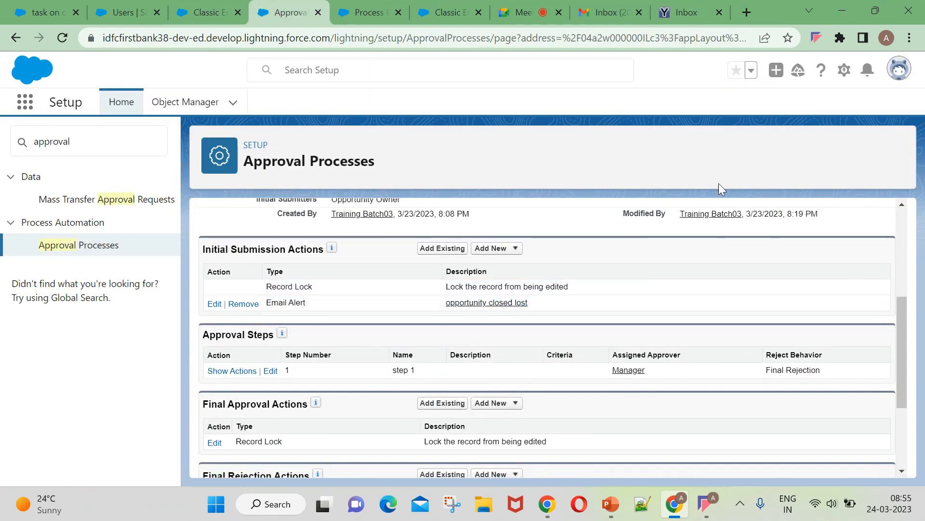
left_click(682, 15)
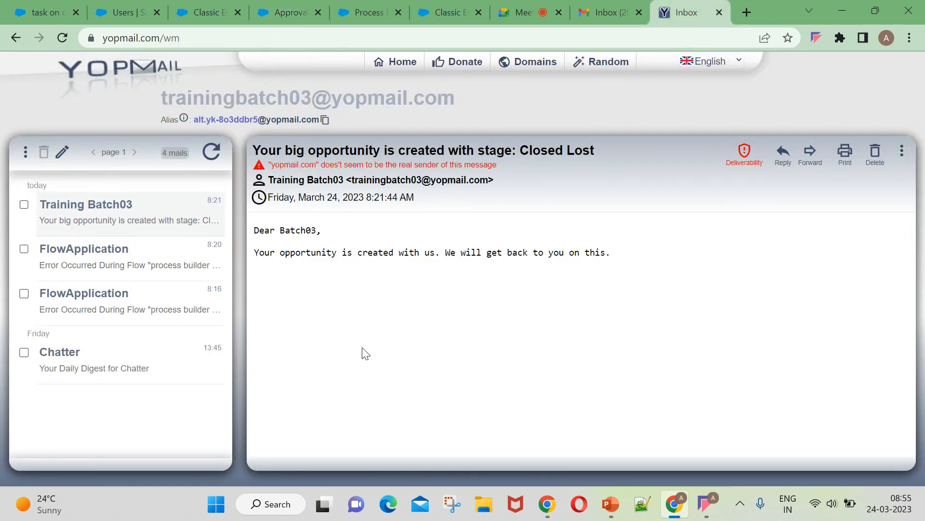
left_click(615, 10)
left_click(115, 115)
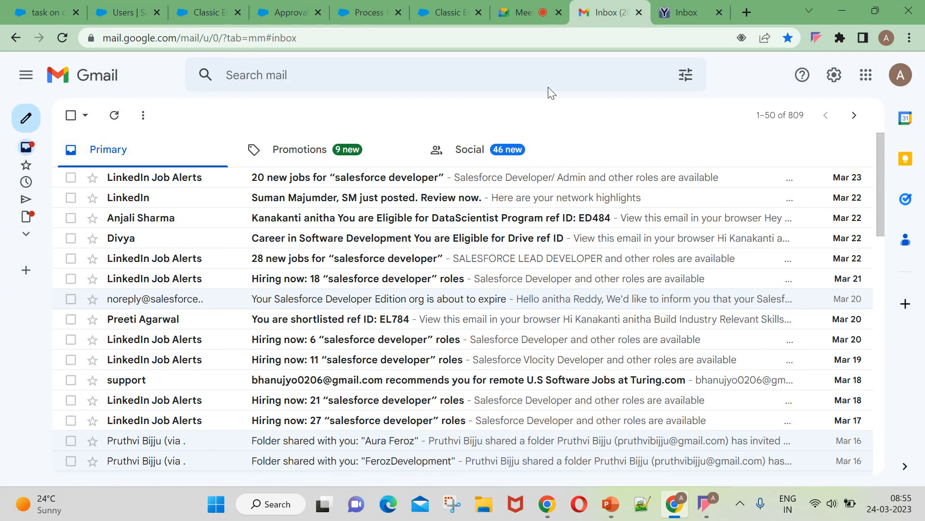
left_click(705, 6)
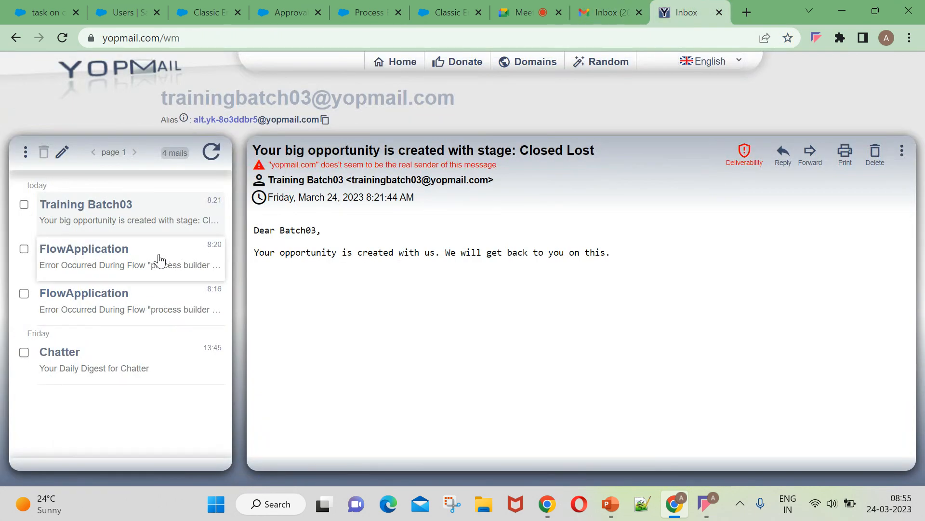
left_click(212, 147)
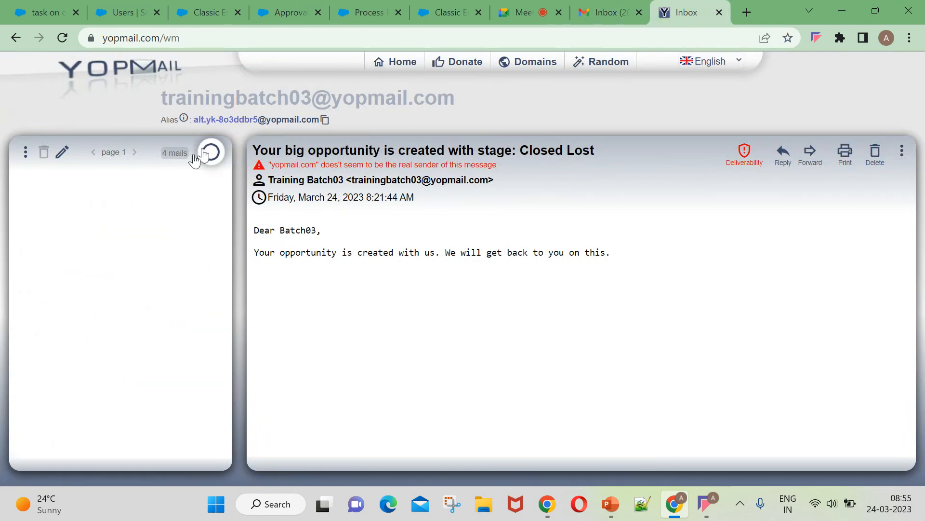
left_click(15, 39)
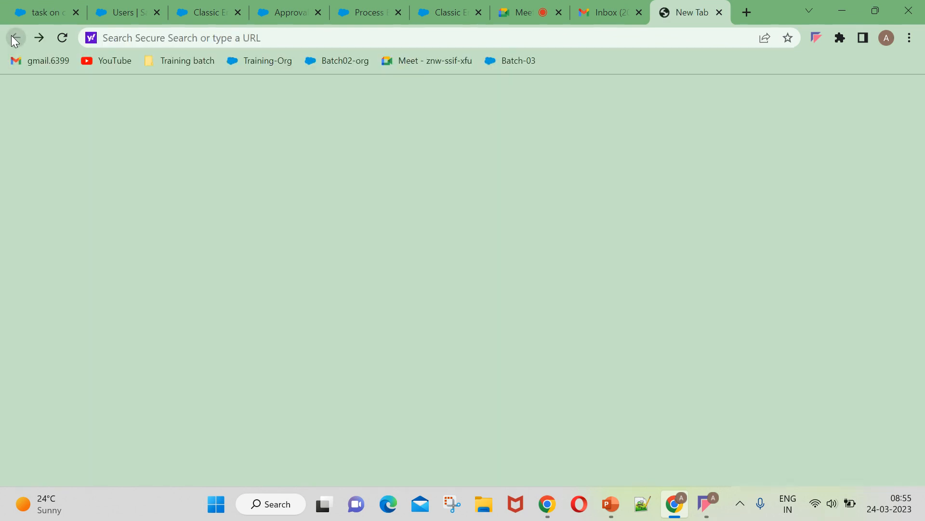
left_click(249, 38)
type("y")
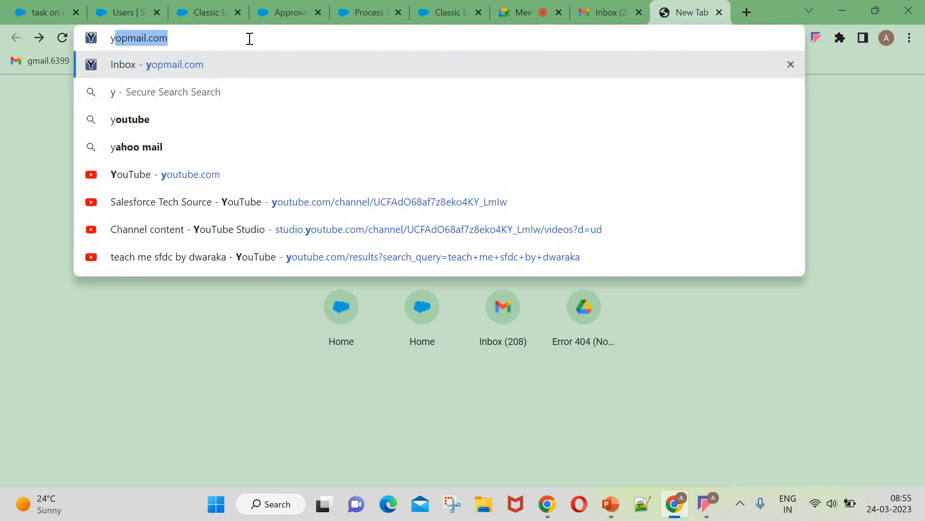
key("Return")
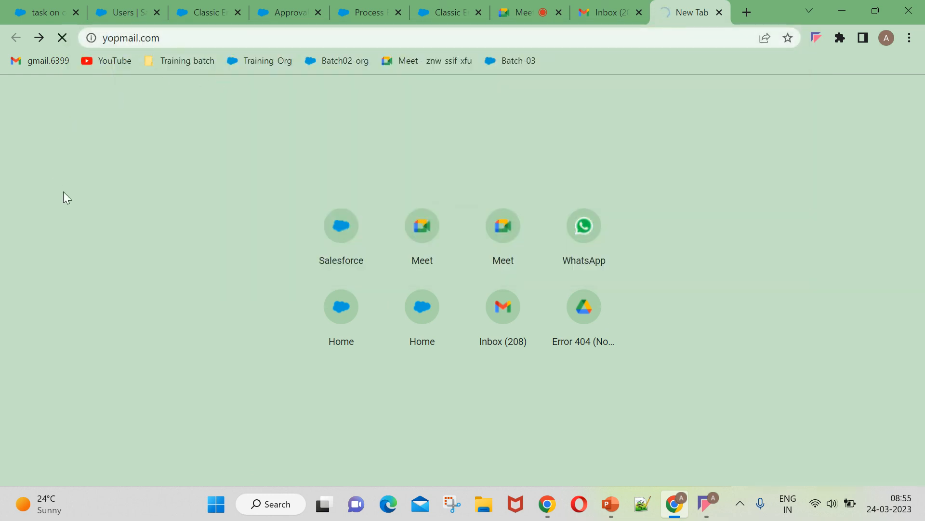
left_click(166, 36)
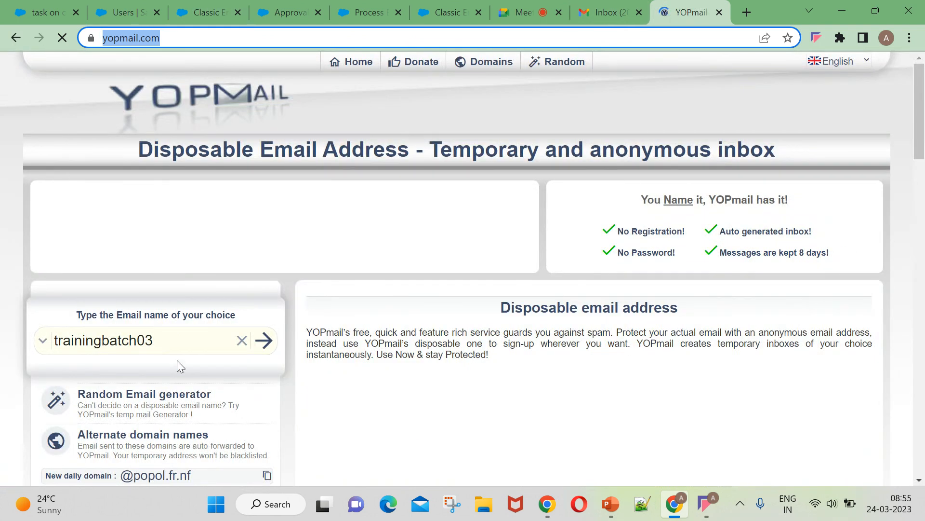
left_click(178, 340)
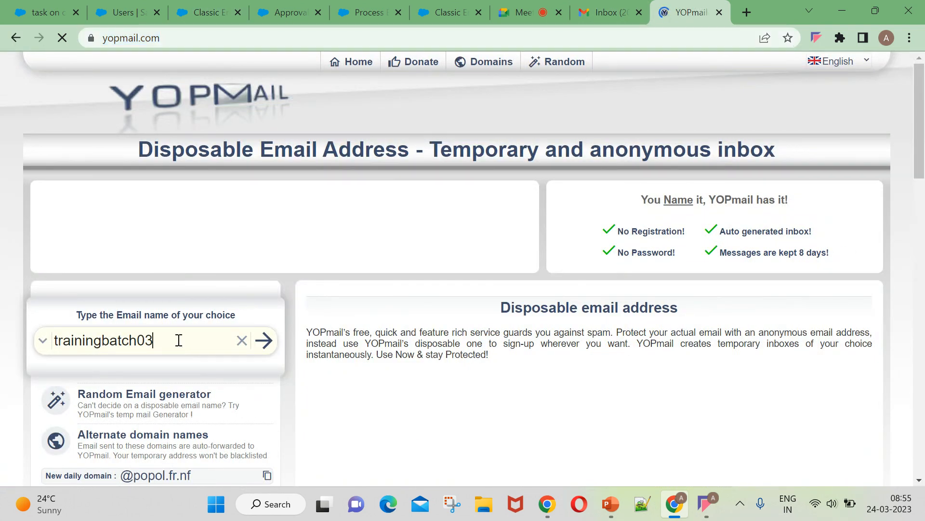
key("BackSpace")
key("BackSpace")
key("BackSpace")
key("BackSpace")
key("BackSpace")
key("BackSpace")
key("BackSpace")
key("BackSpace")
key("BackSpace")
key("BackSpace")
key("BackSpace")
key("BackSpace")
key("BackSpace")
key("BackSpace")
key("BackSpace")
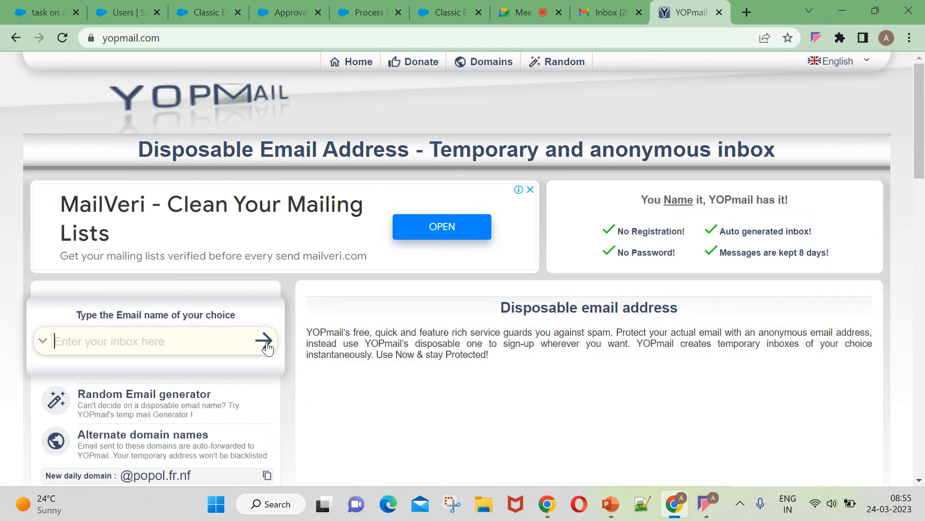
left_click(213, 340)
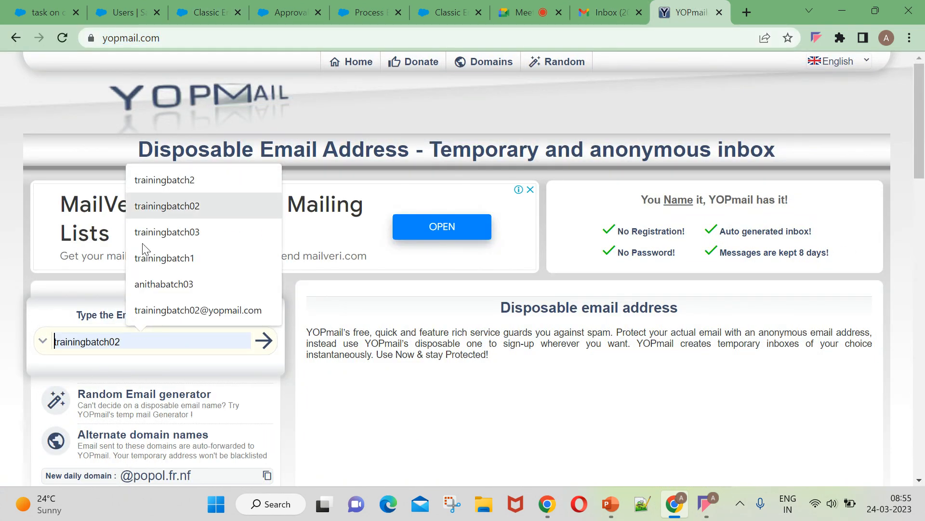
scroll(120, 343, "down", 1)
left_click(111, 269)
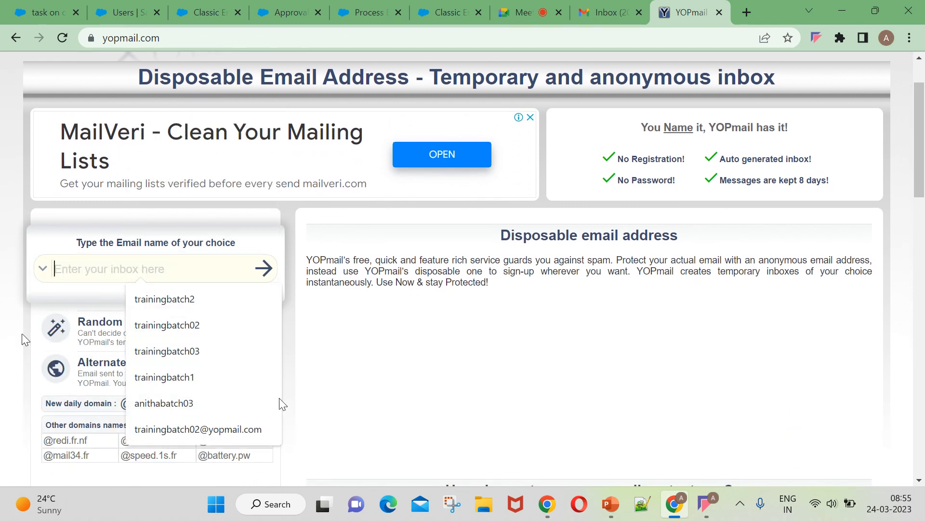
left_click(89, 262)
key("Caps_Lock")
key("Caps_Lock")
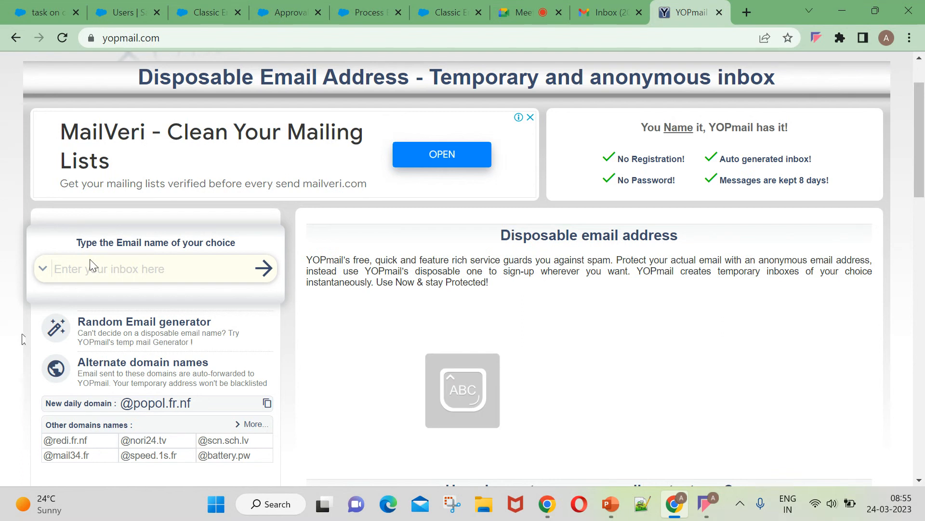
key("Caps_Lock")
left_click(96, 273)
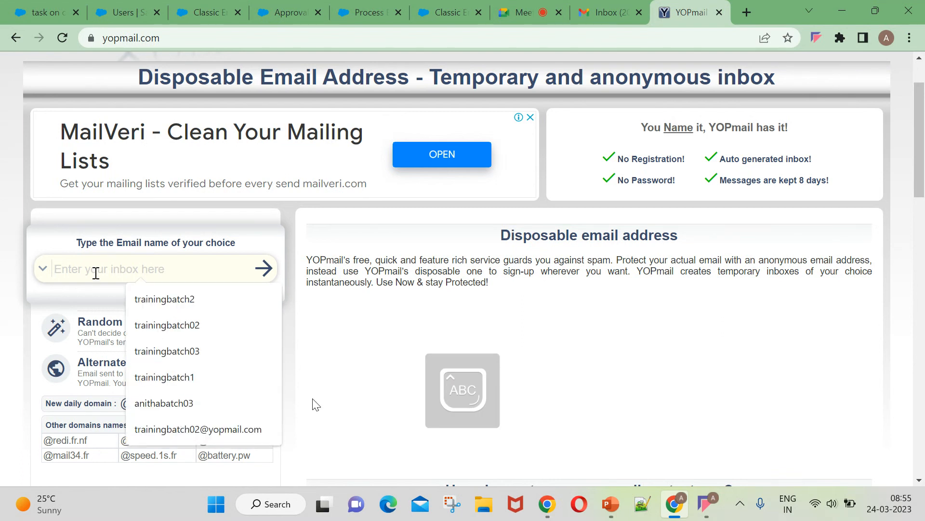
type("Raj")
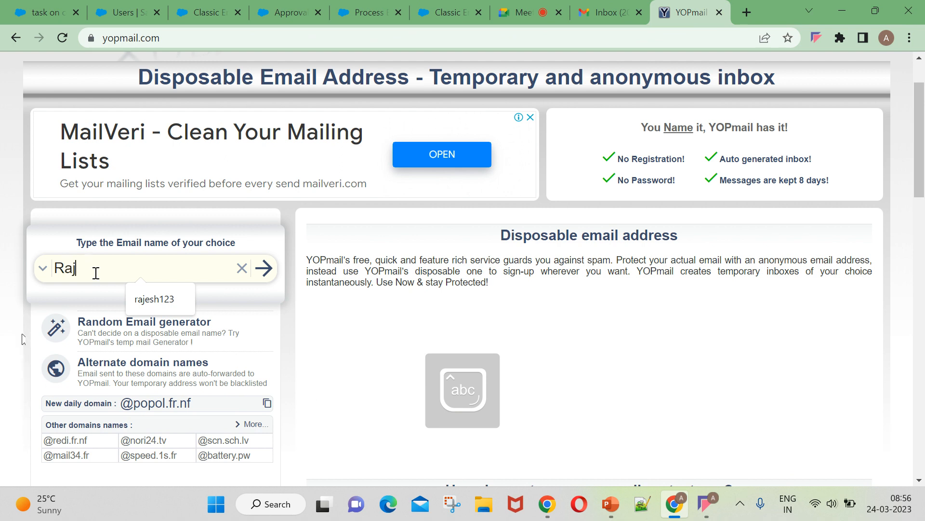
key("BackSpace")
type("ea")
key("BackSpace")
key("BackSpace")
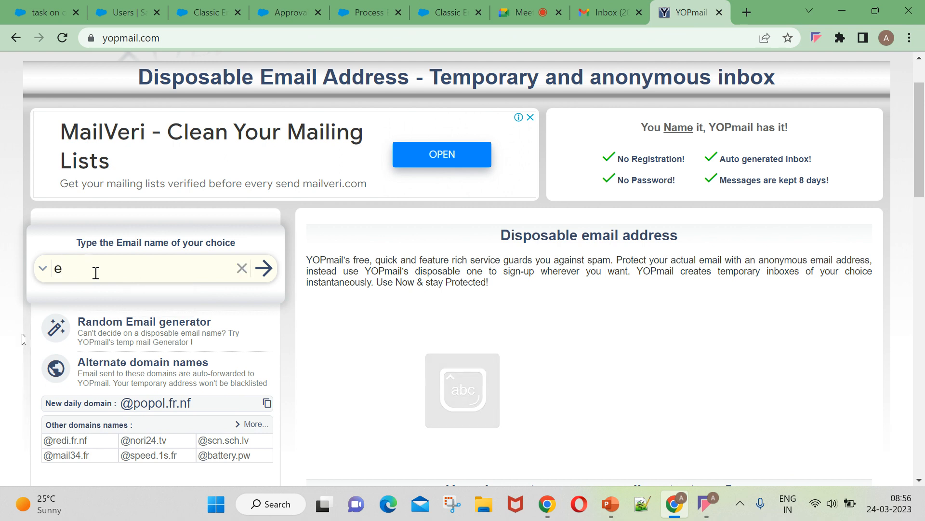
type("rajesh")
key("BackSpace")
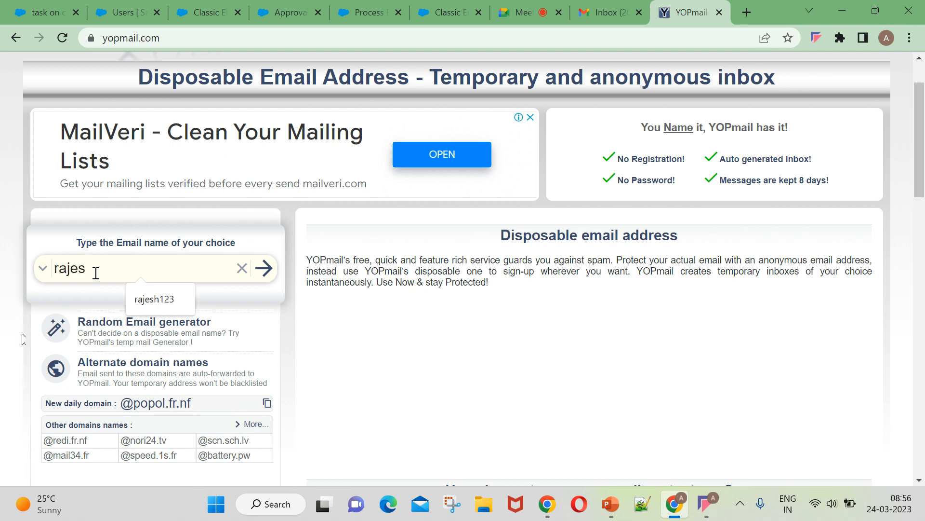
scroll(155, 339, "down", 4)
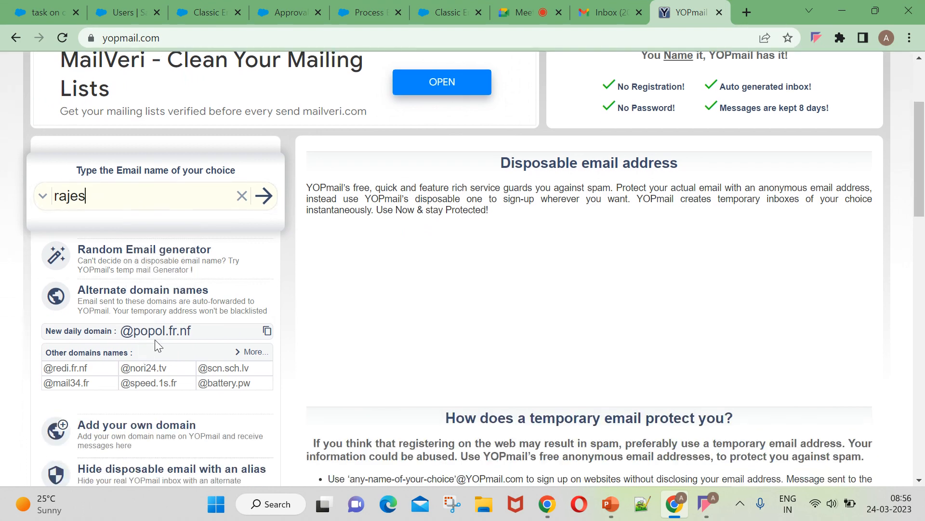
scroll(124, 237, "up", 6)
left_click(117, 339)
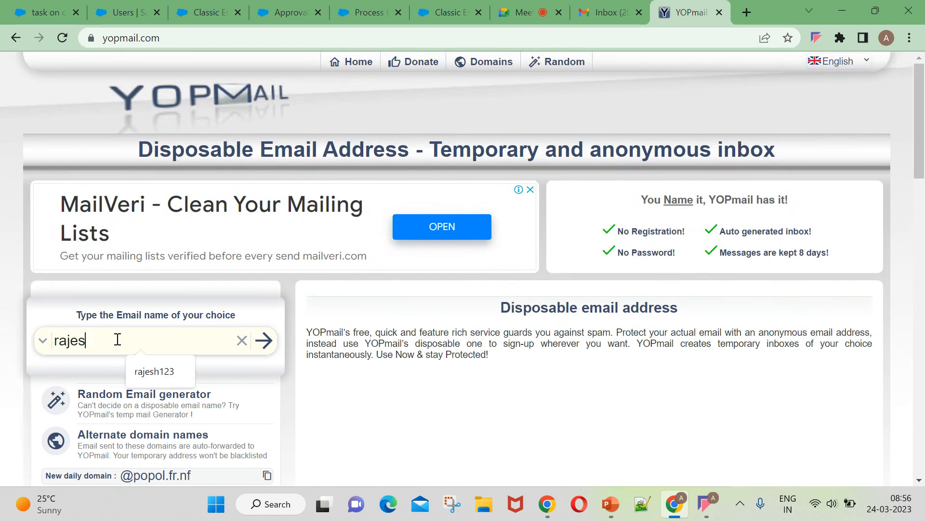
left_click(242, 341)
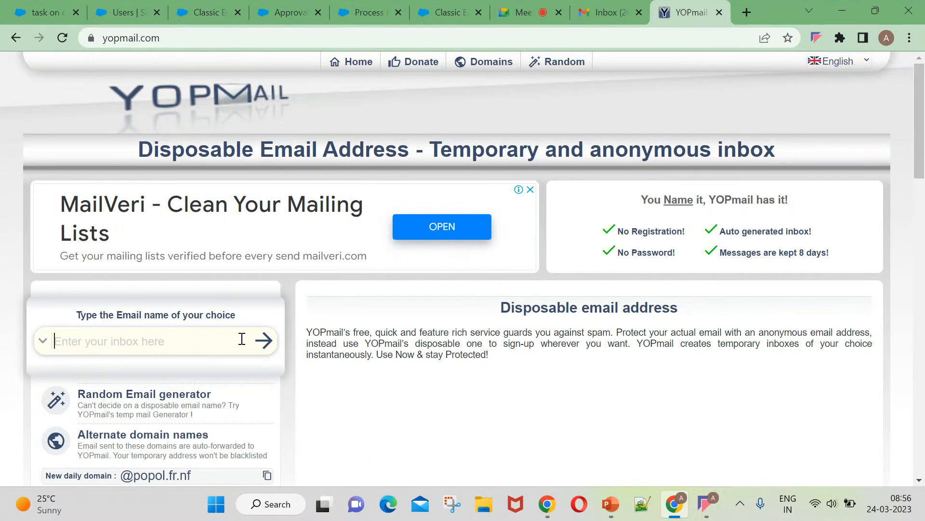
left_click(145, 343)
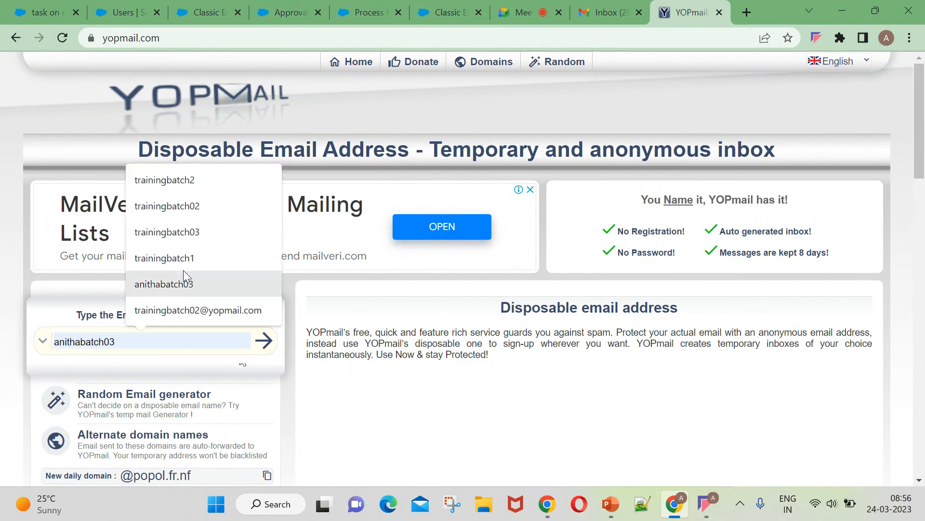
scroll(120, 356, "down", 4)
scroll(120, 355, "down", 5)
scroll(177, 398, "up", 10)
left_click(139, 8)
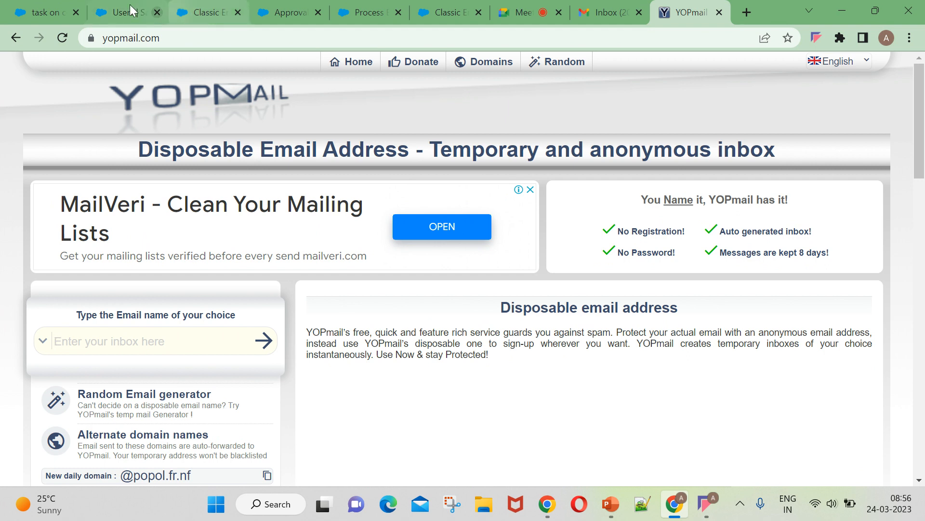
Find Users via Setup Quick Find, copy a username from the list, and paste it into YOPmail's inbox field.
left_click(78, 133)
type("usse")
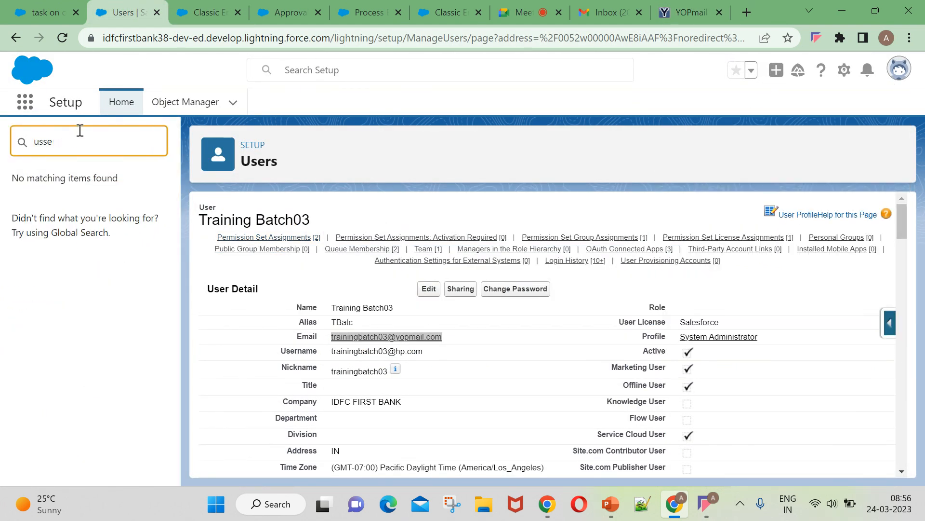
type("rers")
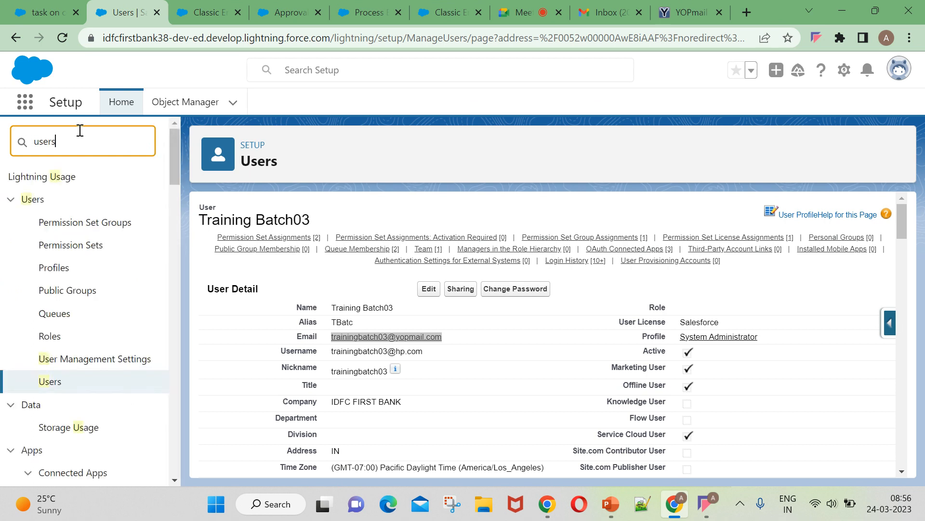
left_click(50, 359)
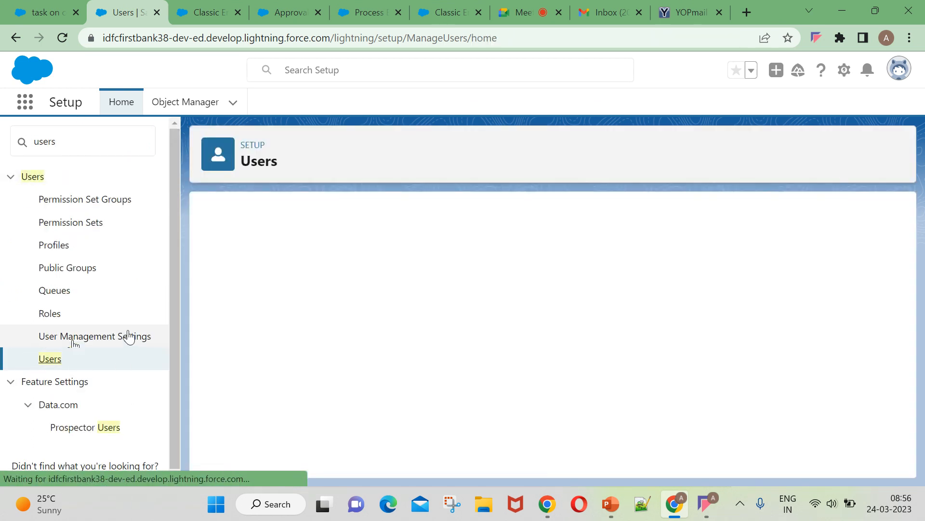
scroll(290, 366, "down", 2)
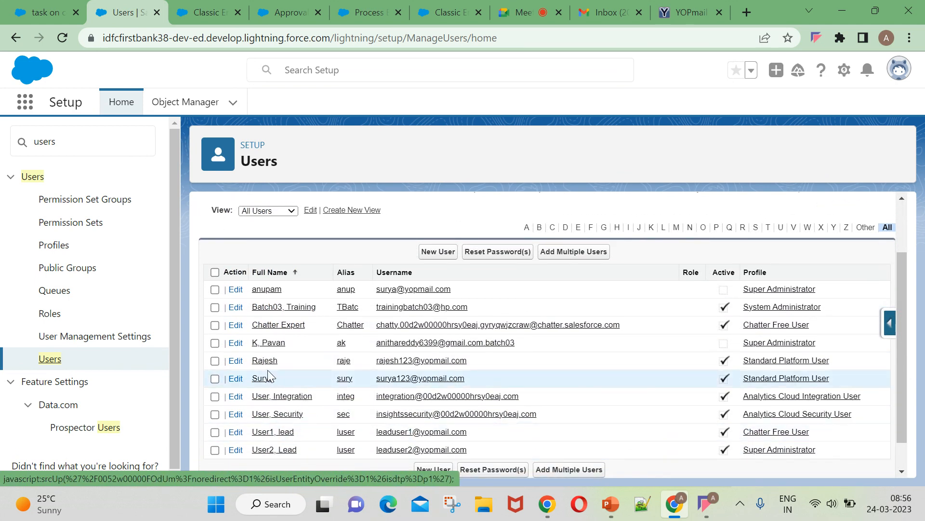
left_click_drag(376, 361, 413, 367)
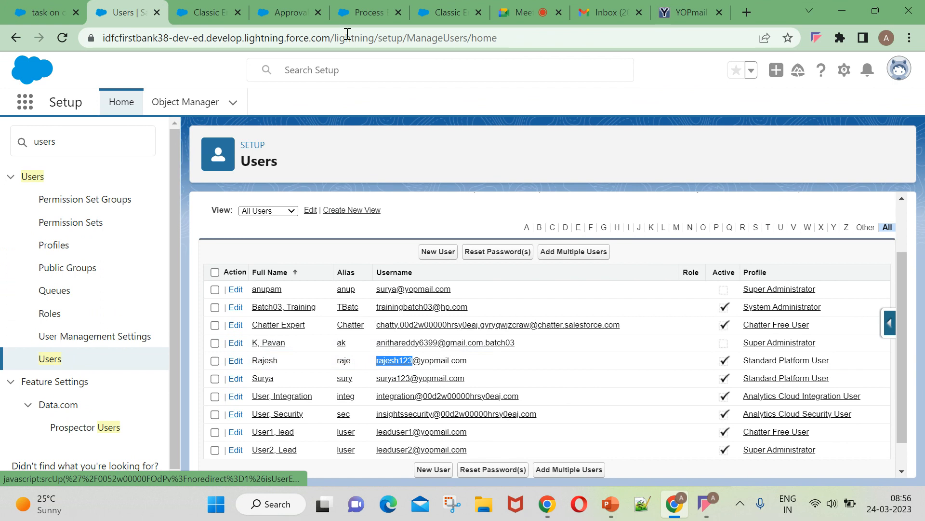
left_click(689, 14)
left_click(74, 345)
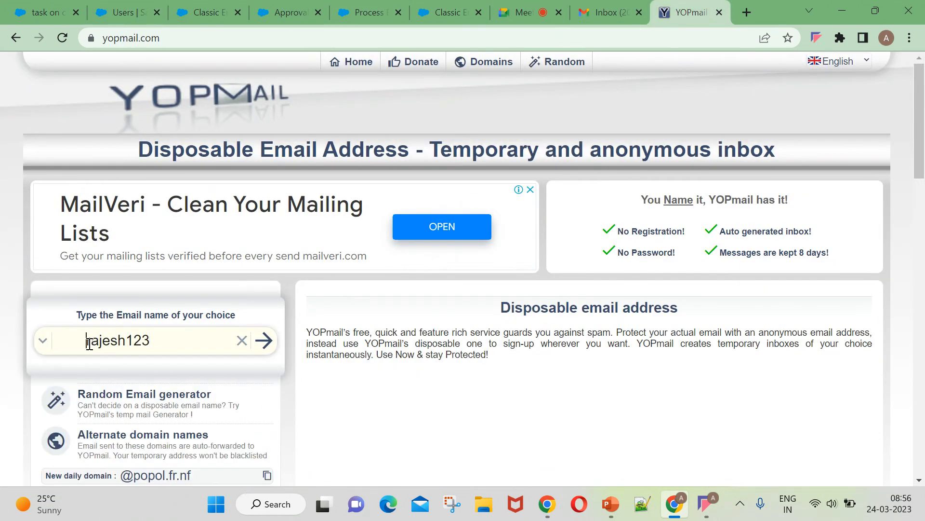
Open the user's YOPmail inbox, read the Closed Lost opportunity email, and return to Approval Processes.
key("BackSpace")
left_click(263, 340)
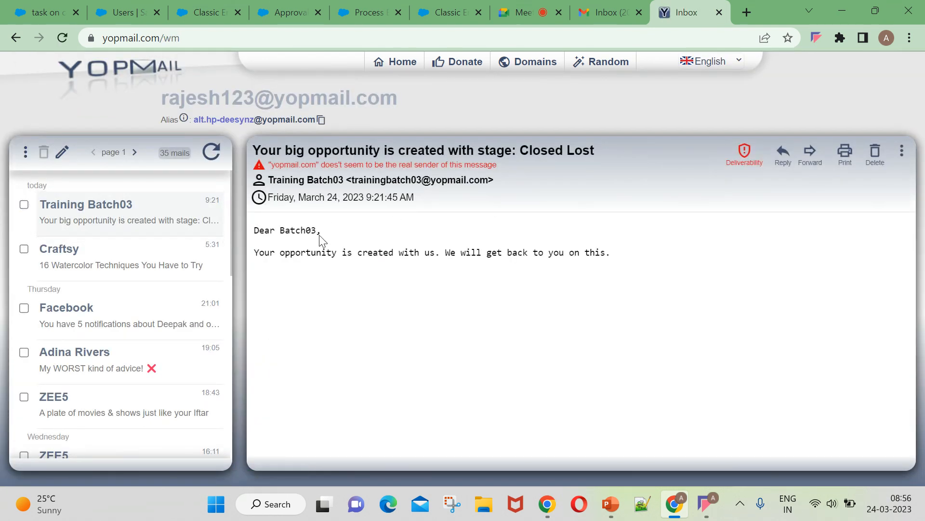
left_click_drag(256, 230, 316, 230)
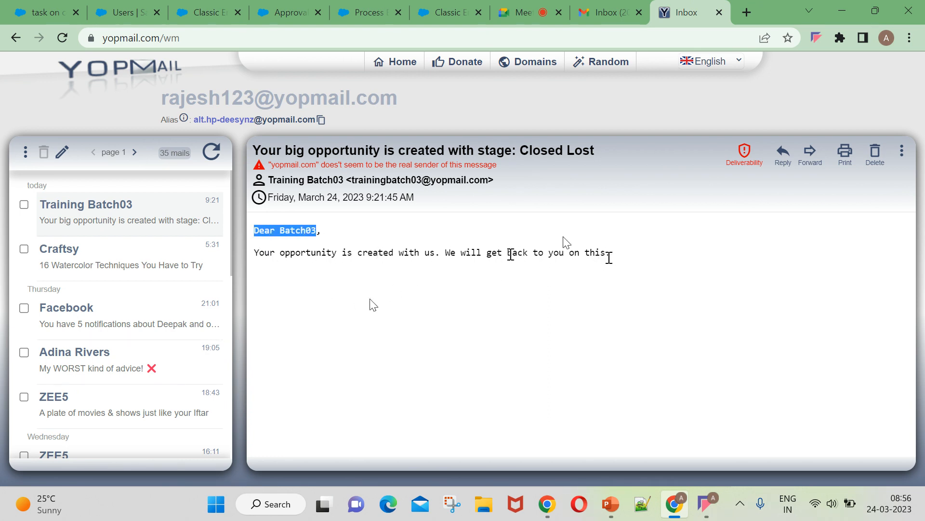
left_click(289, 12)
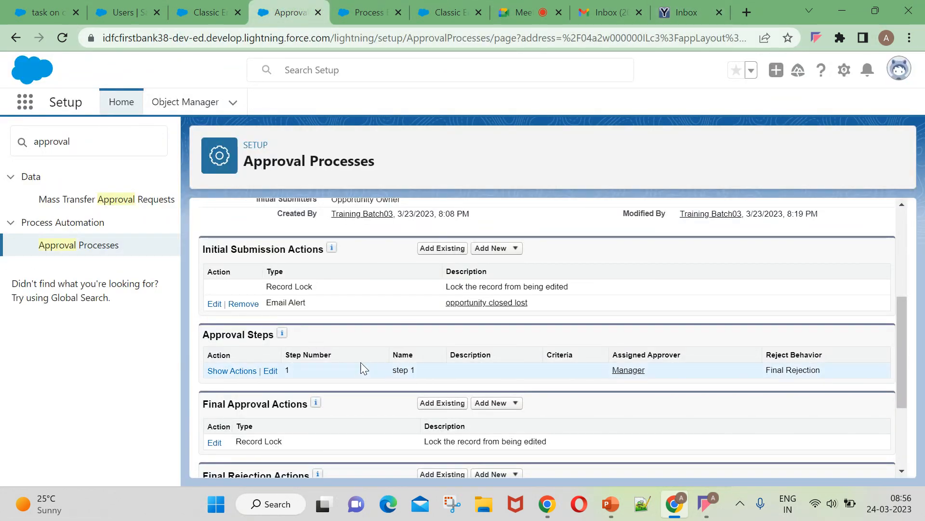
From the avatar menu, switch to the other saved username and confirm logging out.
left_click(634, 371)
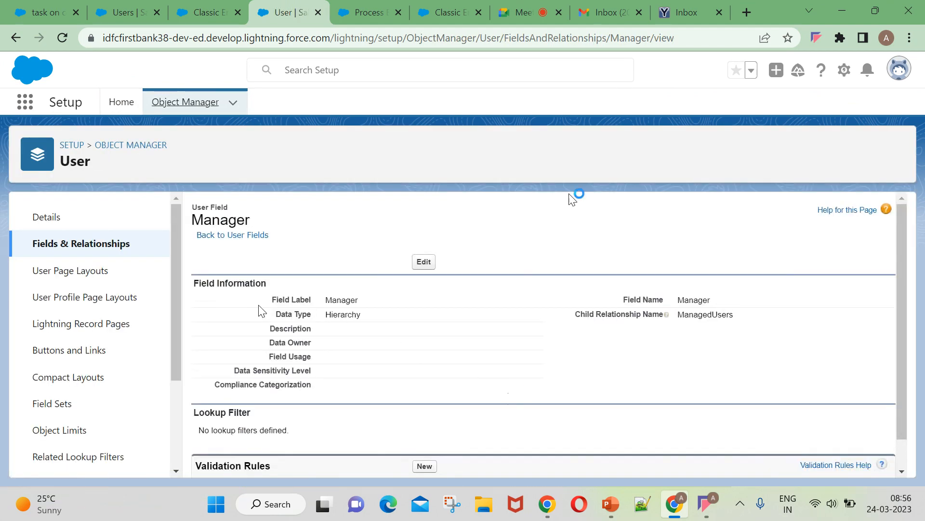
left_click(30, 7)
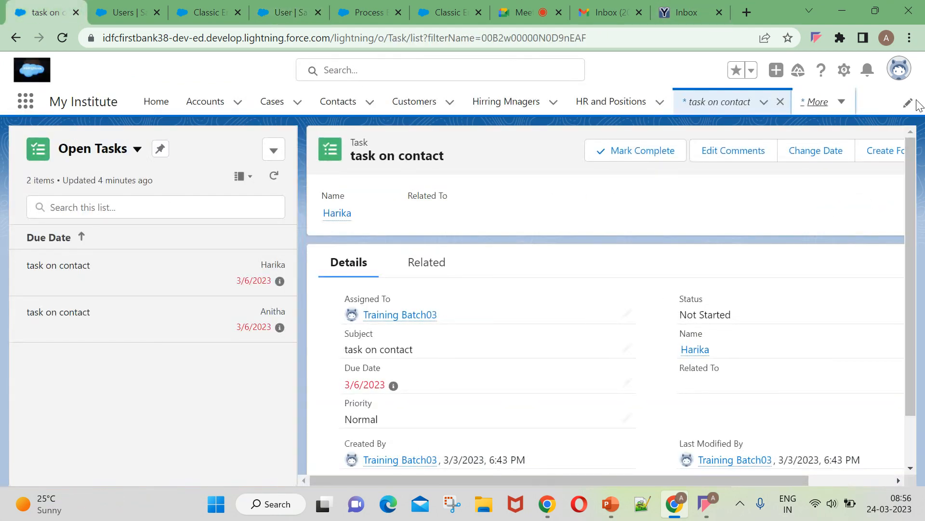
left_click(898, 70)
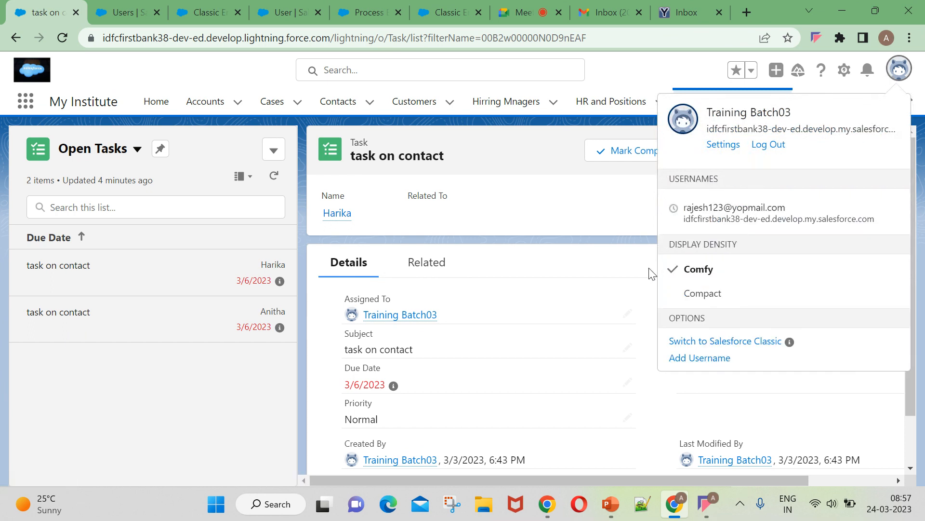
left_click(557, 211)
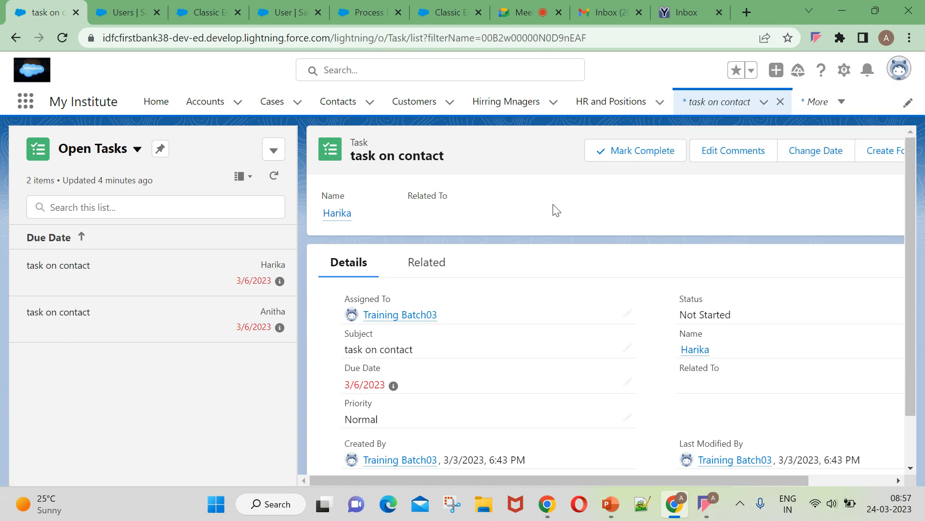
left_click(907, 74)
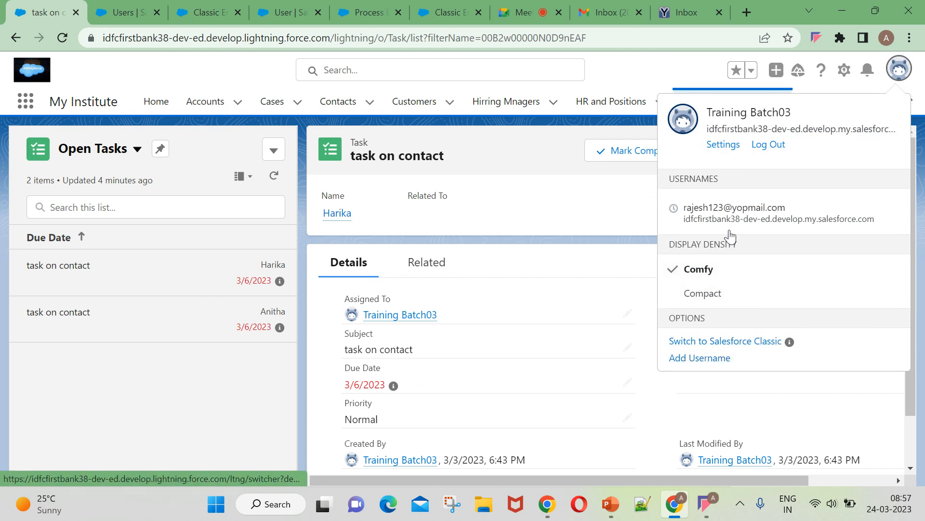
left_click(731, 222)
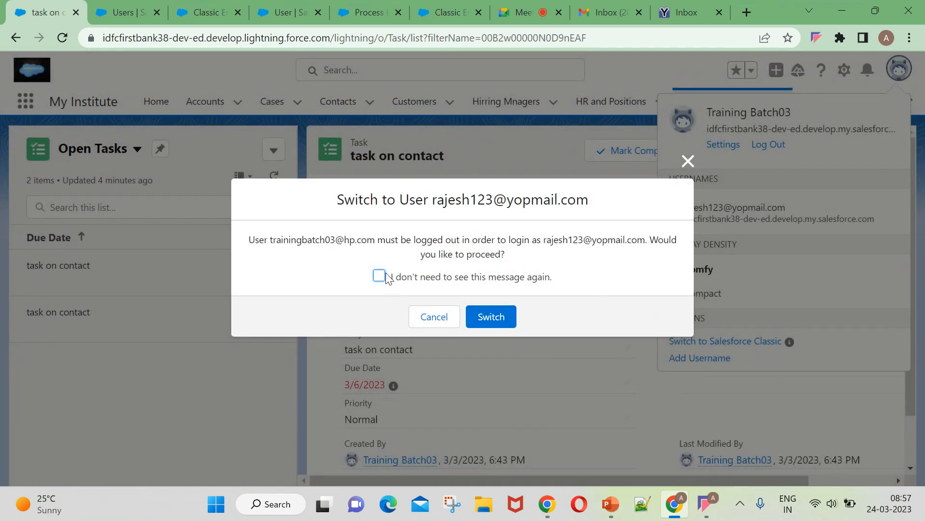
left_click(481, 318)
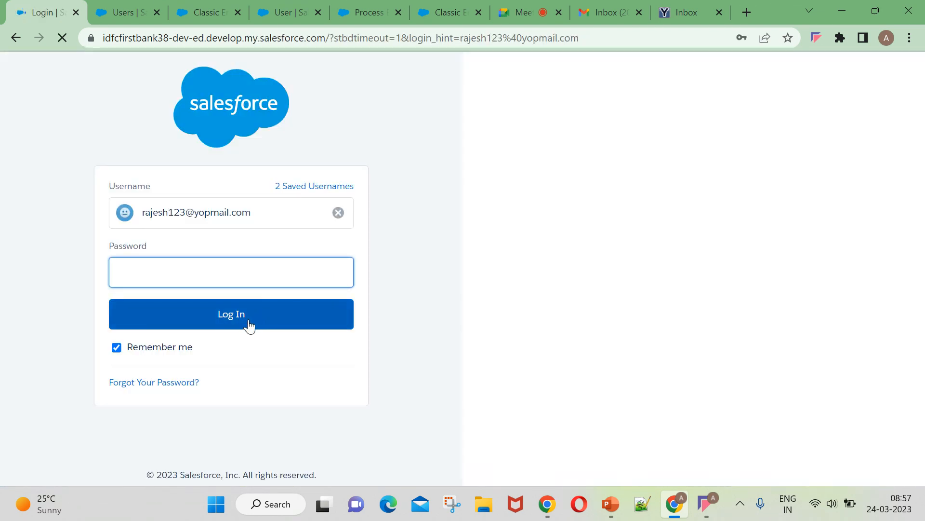
Attempt the login twice, re-entering the password with Caps Lock corrected.
key("Caps_Lock")
type("•")
key("Caps_Lock")
type("••")
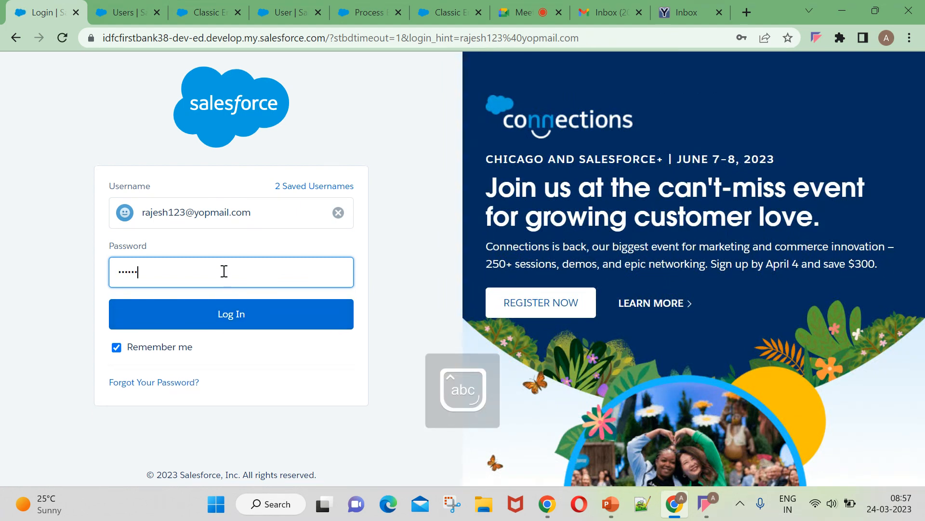
left_click(221, 314)
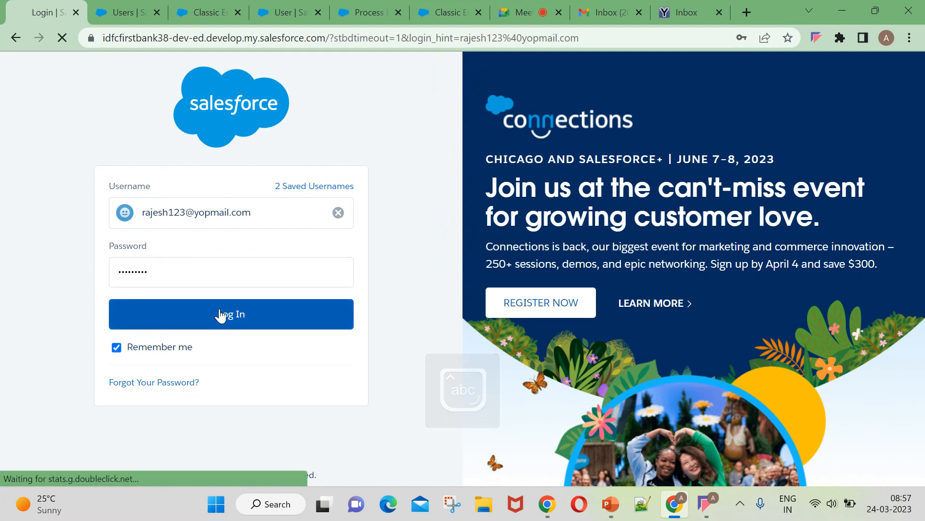
key("Caps_Lock")
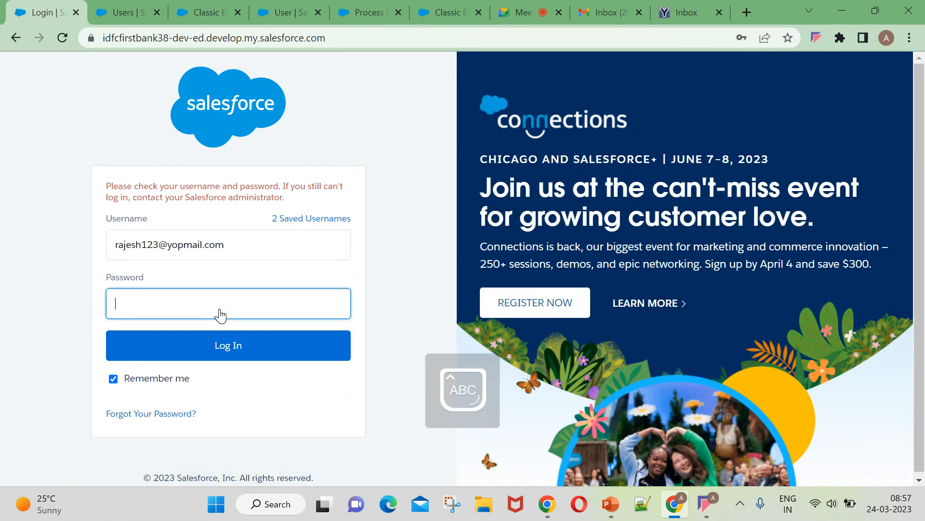
type("•")
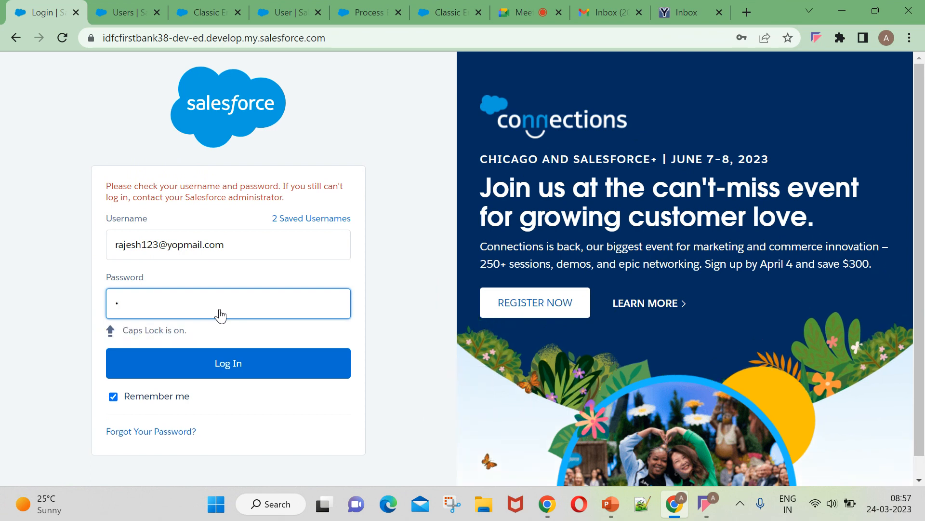
key("Caps_Lock")
type("•")
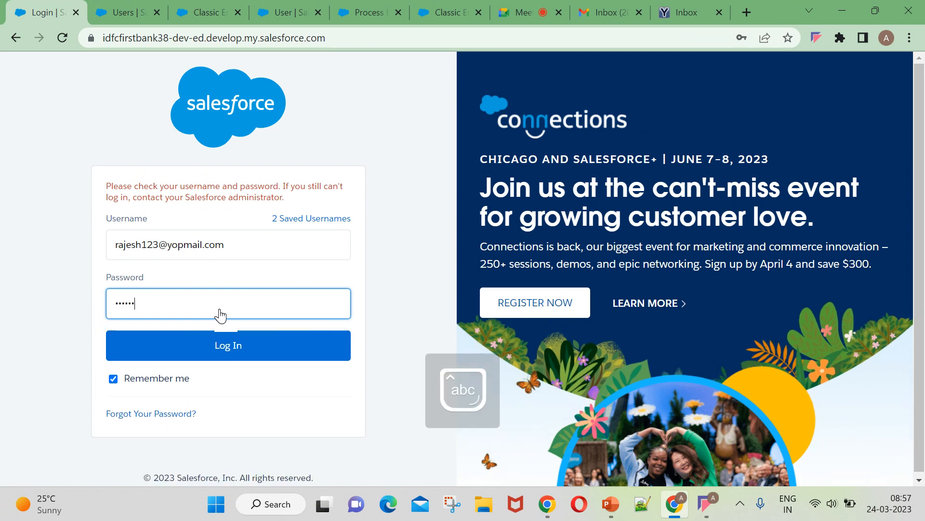
type("•••••••")
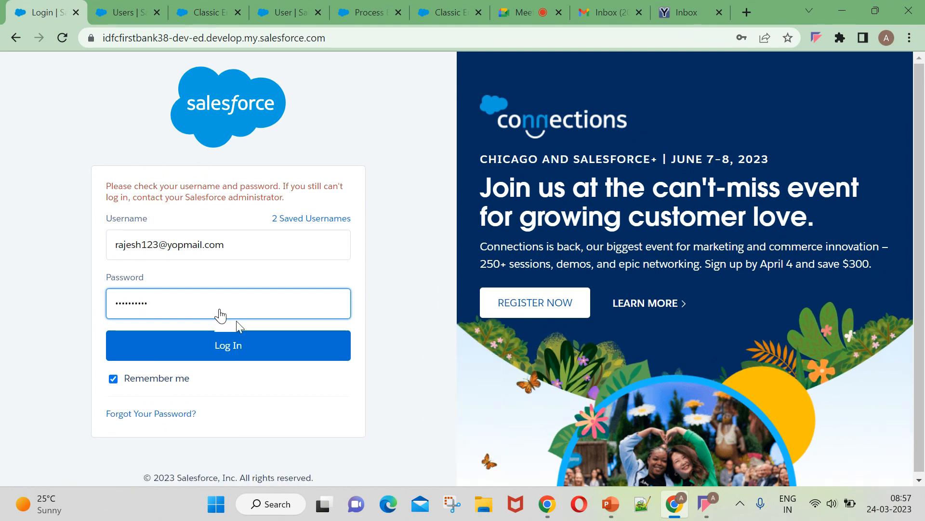
left_click(254, 348)
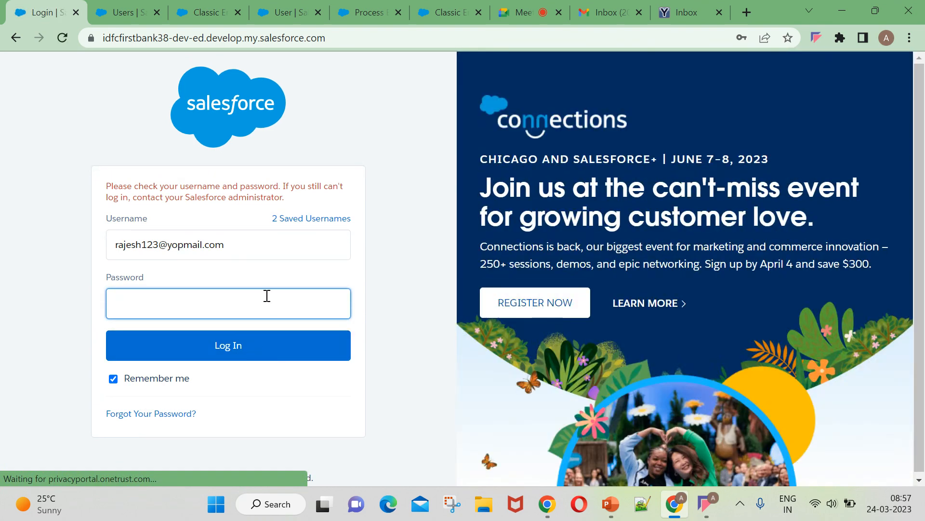
Choose the yopmail test user's saved username, re-enter its password and log in.
left_click(267, 295)
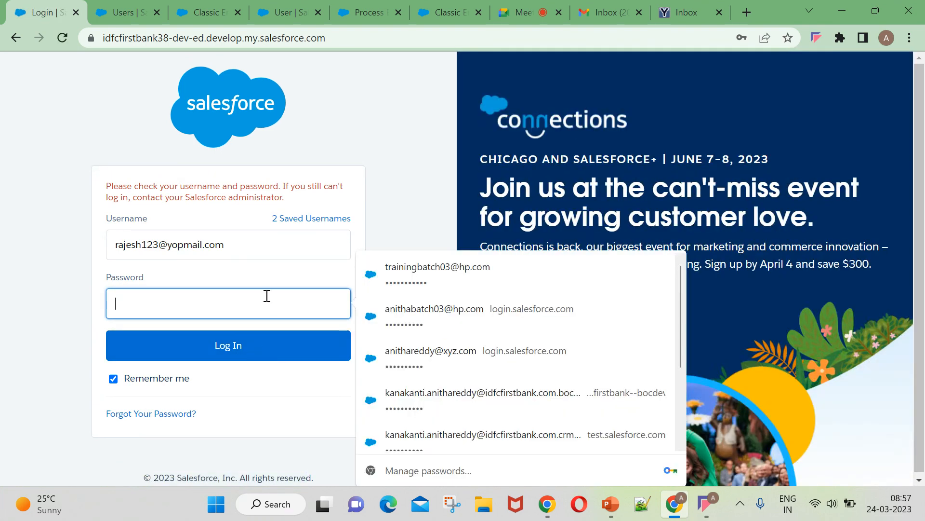
key("Caps_Lock")
scroll(470, 360, "down", 3)
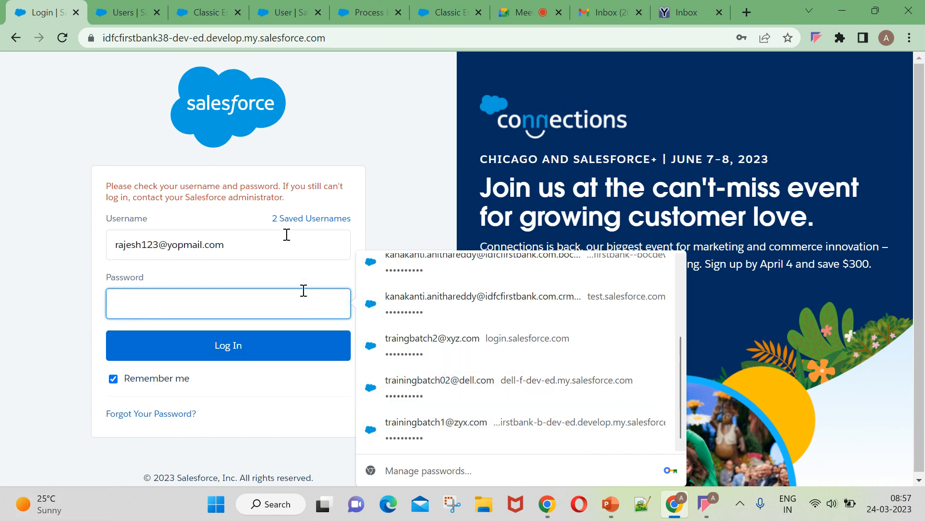
left_click(305, 220)
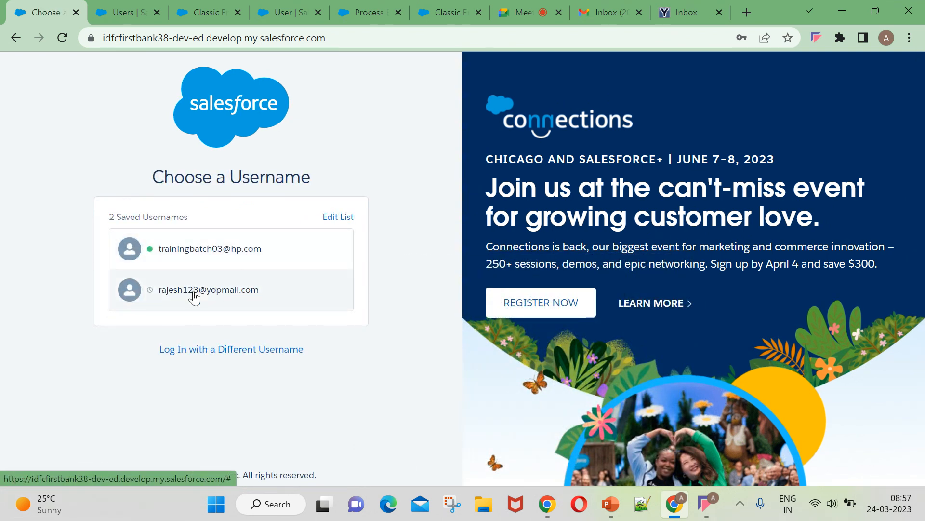
left_click(195, 298)
left_click(204, 273)
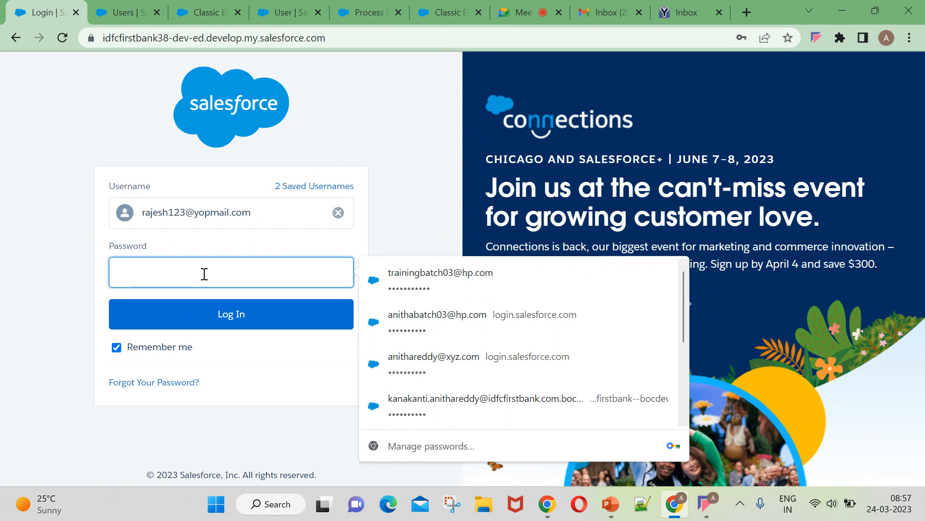
key("Caps_Lock")
type("•••")
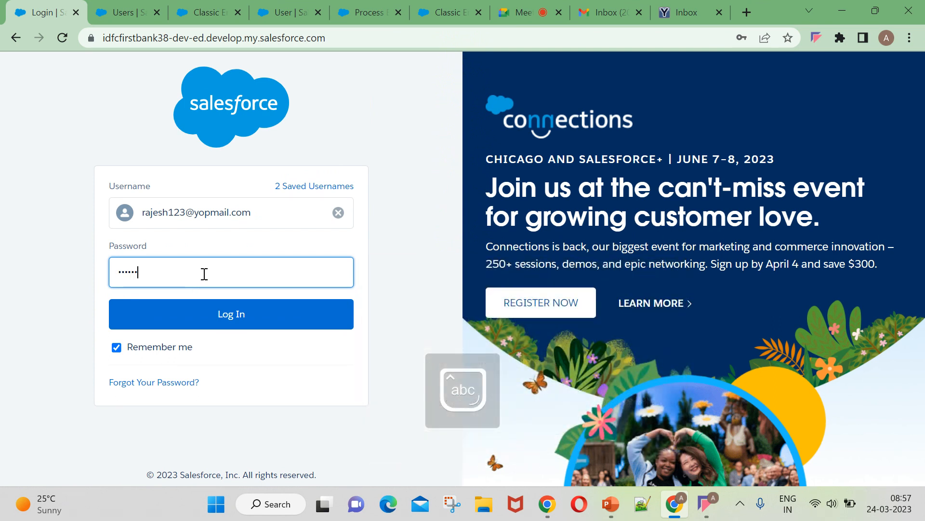
key("BackSpace")
key("BackSpace")
key("BackSpace")
key("BackSpace")
key("BackSpace")
key("BackSpace")
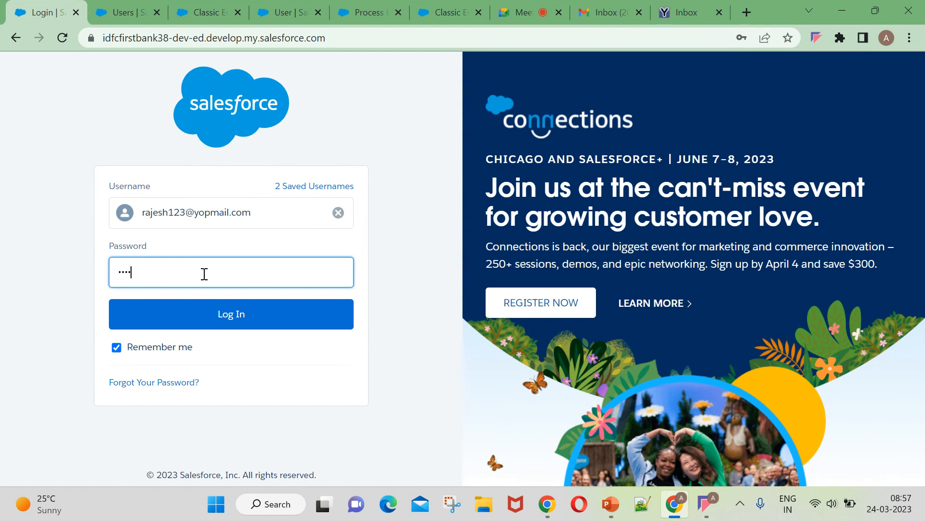
type("••")
left_click(207, 322)
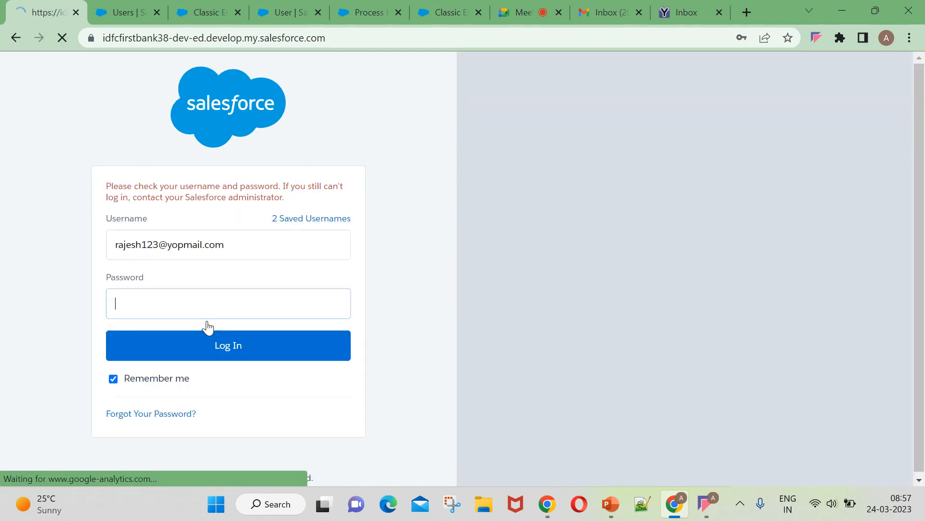
key("Caps_Lock")
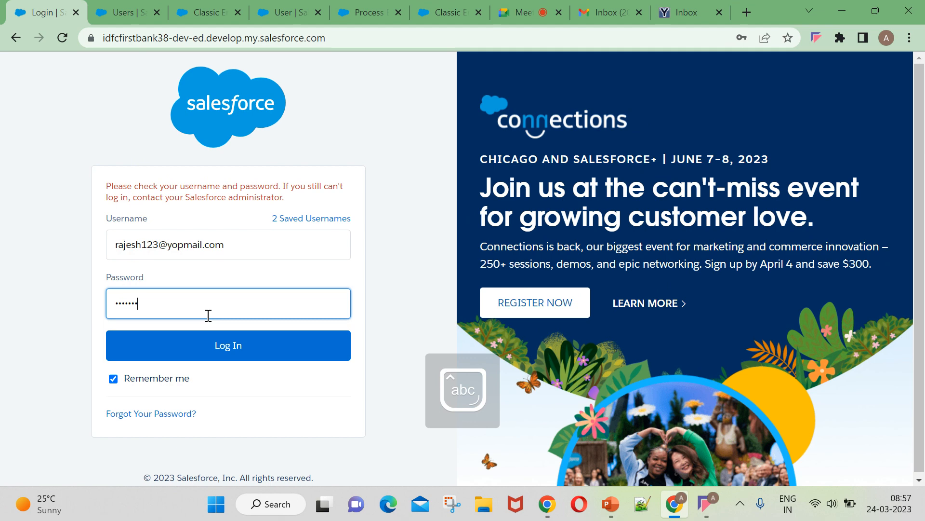
left_click(212, 345)
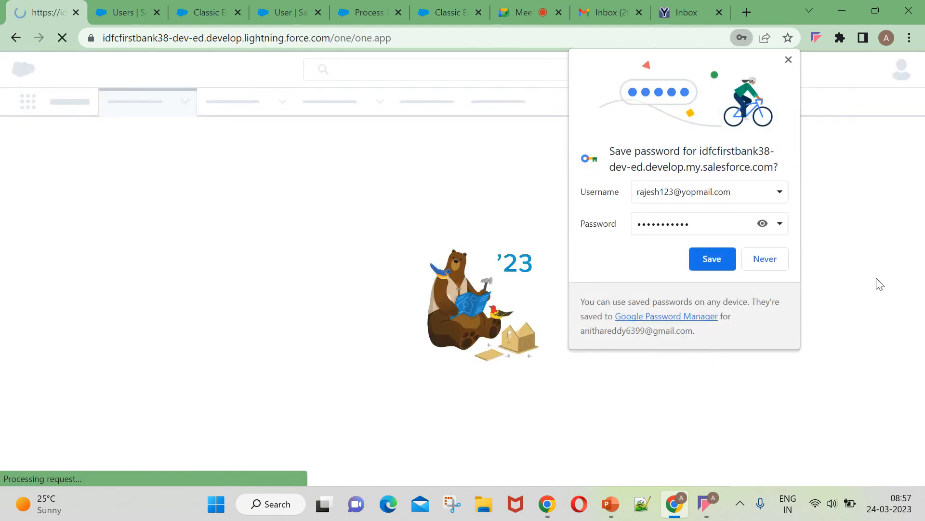
Save the login's password in the browser and dismiss the notifications and Einstein Search popups.
left_click(709, 260)
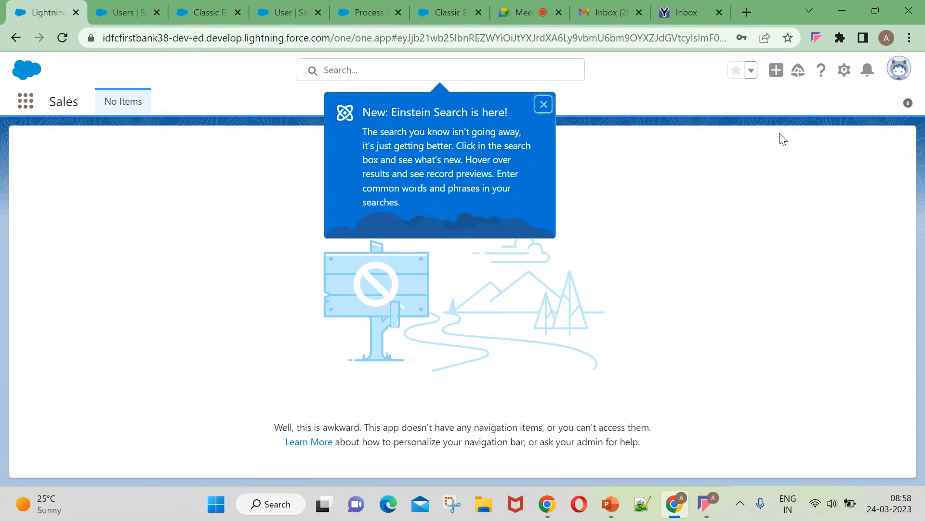
left_click(849, 71)
left_click(867, 72)
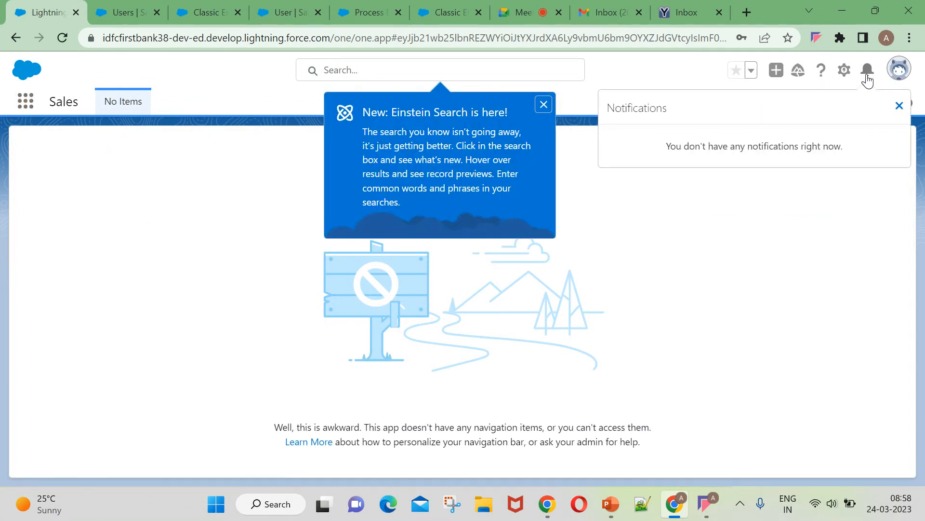
left_click(899, 105)
left_click(543, 105)
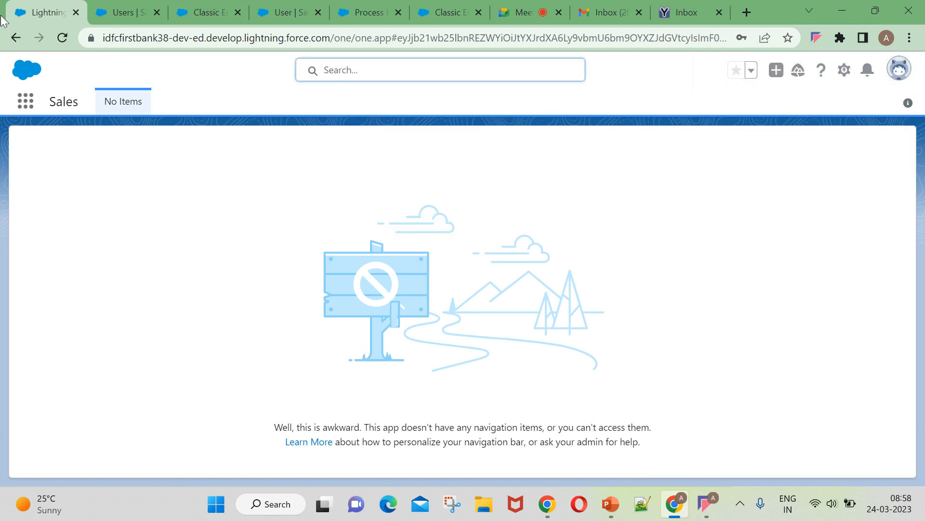
Reload the page and try searching the apps for 'oppo'.
left_click(66, 42)
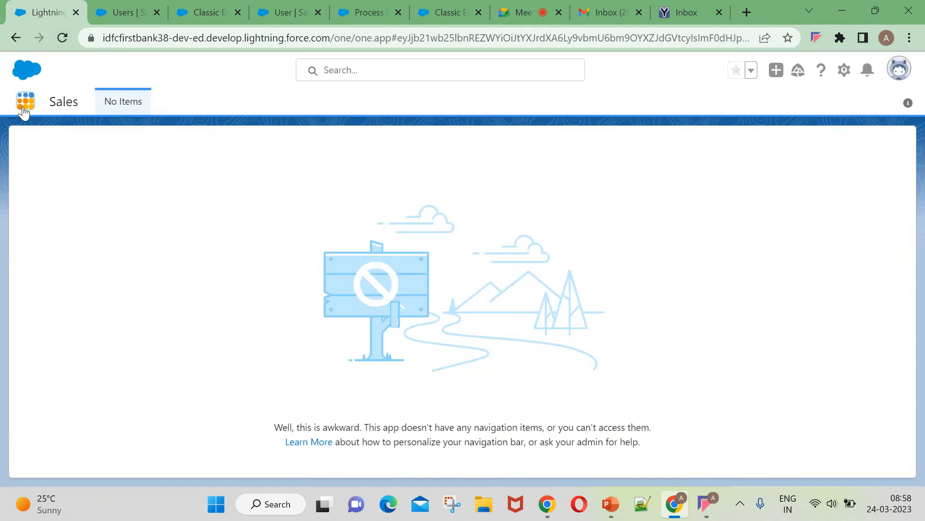
type("oppo")
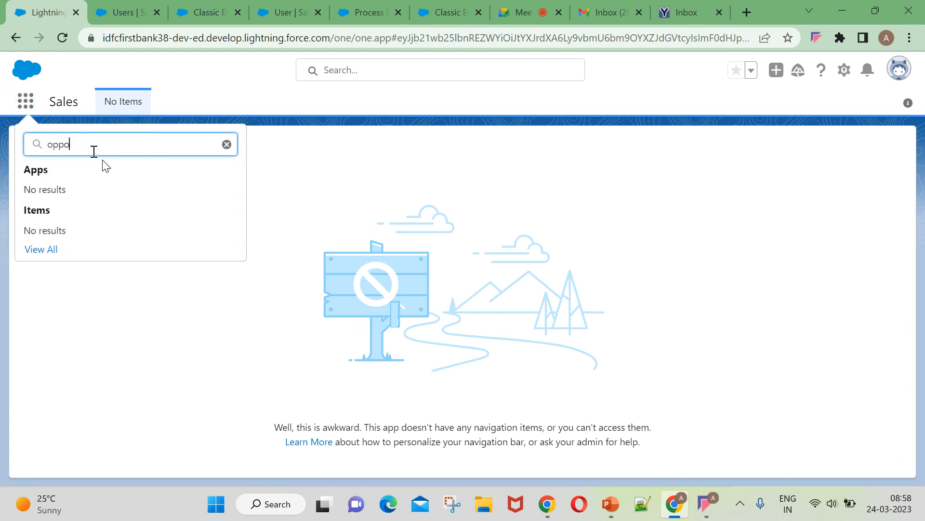
left_click(62, 38)
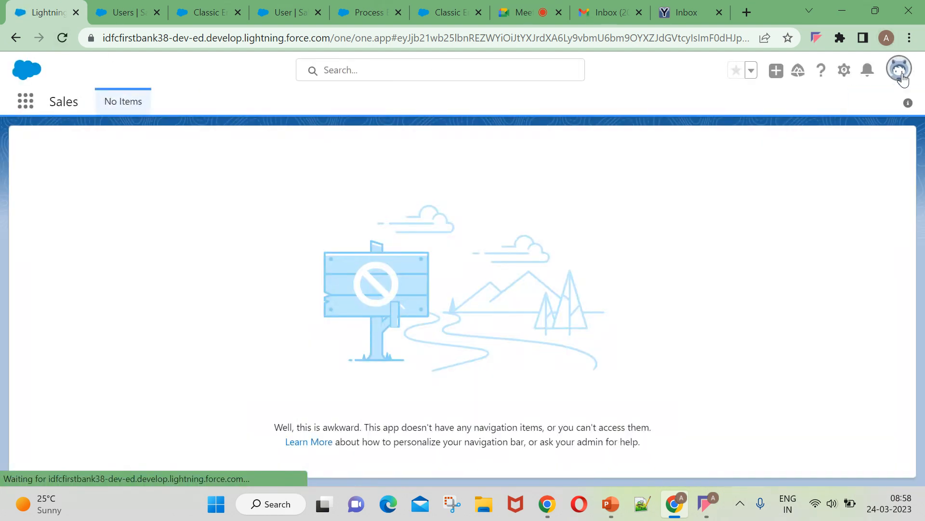
left_click(900, 73)
left_click(15, 153)
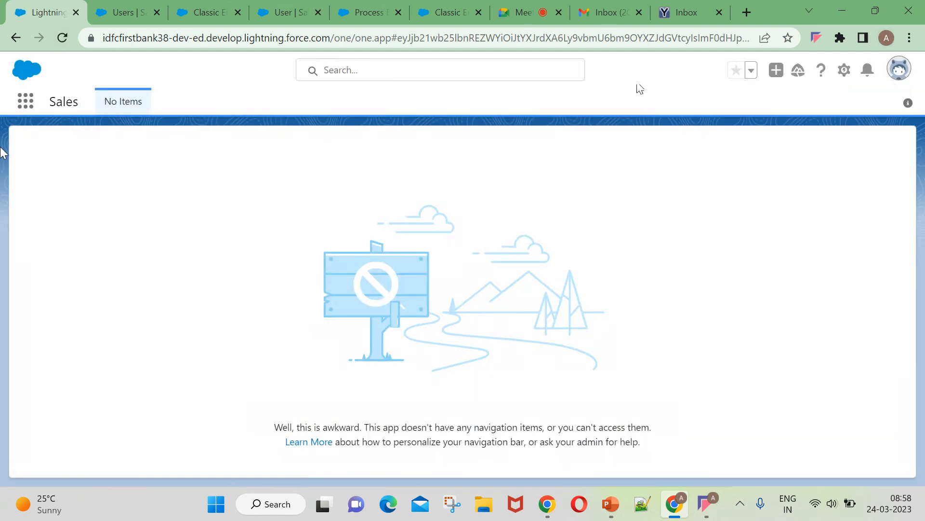
Search the App Launcher for 'oppo', view all items, then close the launcher.
left_click(25, 102)
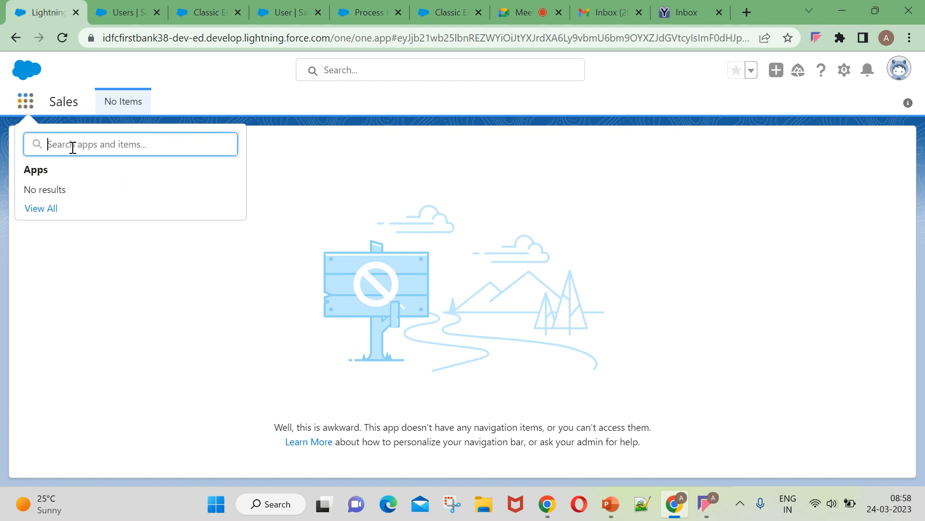
type("oppo")
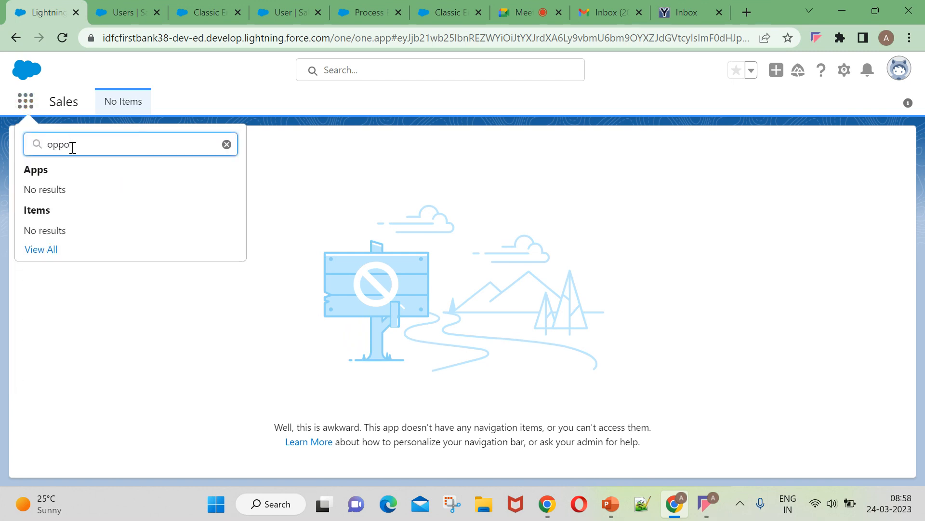
left_click(42, 250)
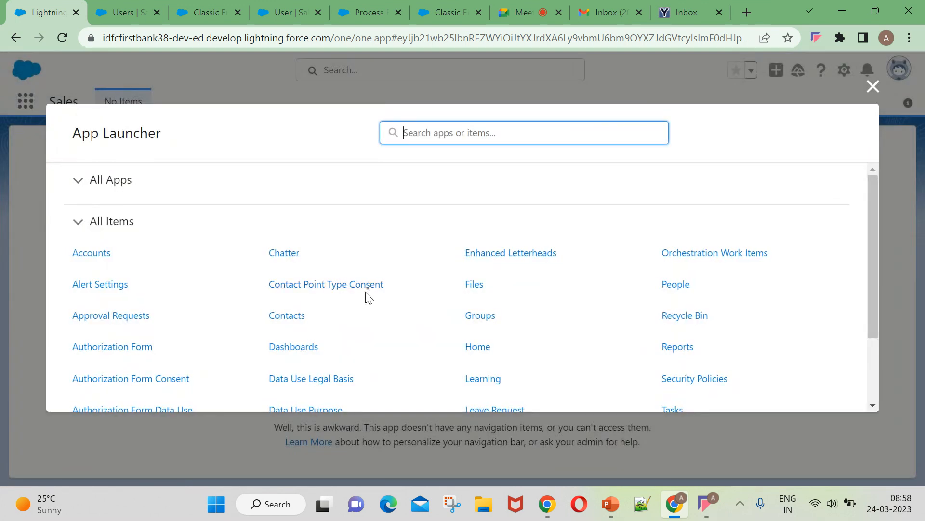
scroll(369, 297, "down", 2)
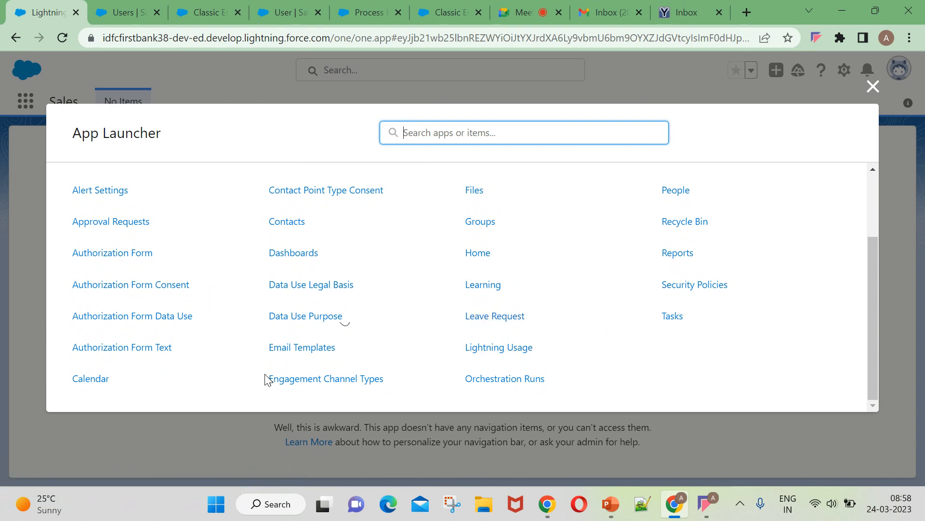
scroll(255, 370, "up", 2)
left_click(233, 71)
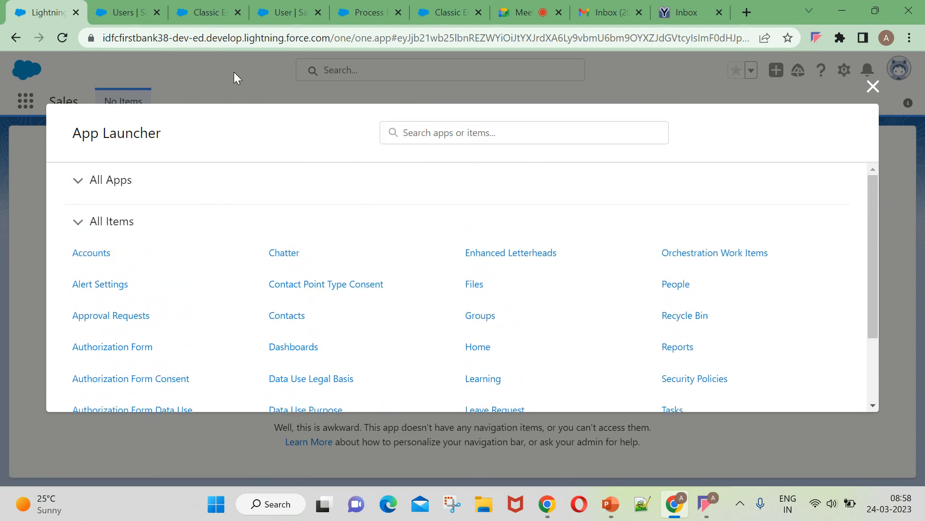
scroll(275, 255, "down", 2)
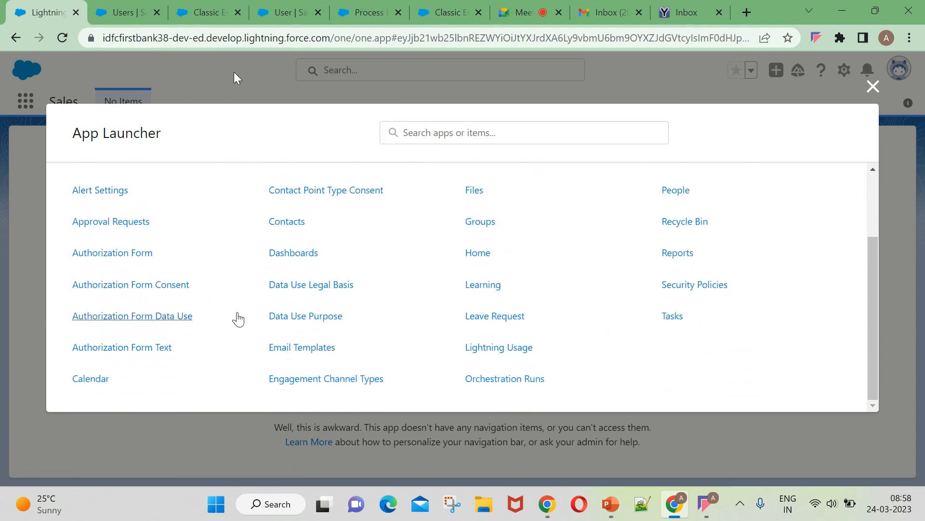
left_click(873, 86)
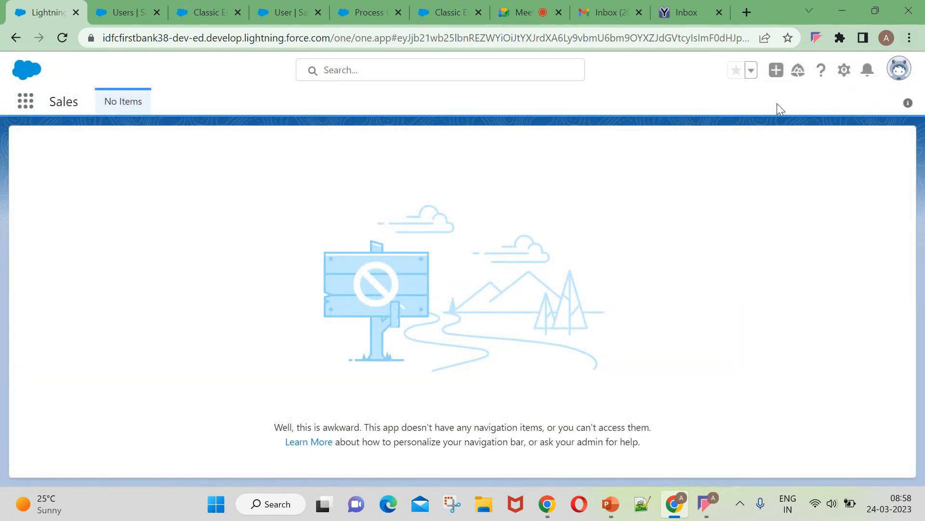
Open the current user's profile and then its User Detail record in Setup.
left_click(899, 69)
left_click(902, 77)
left_click(902, 76)
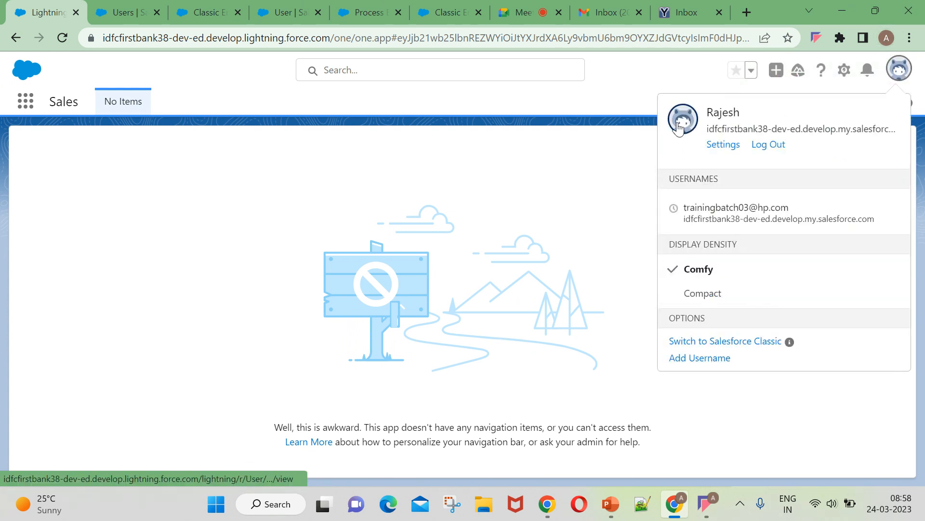
left_click(678, 126)
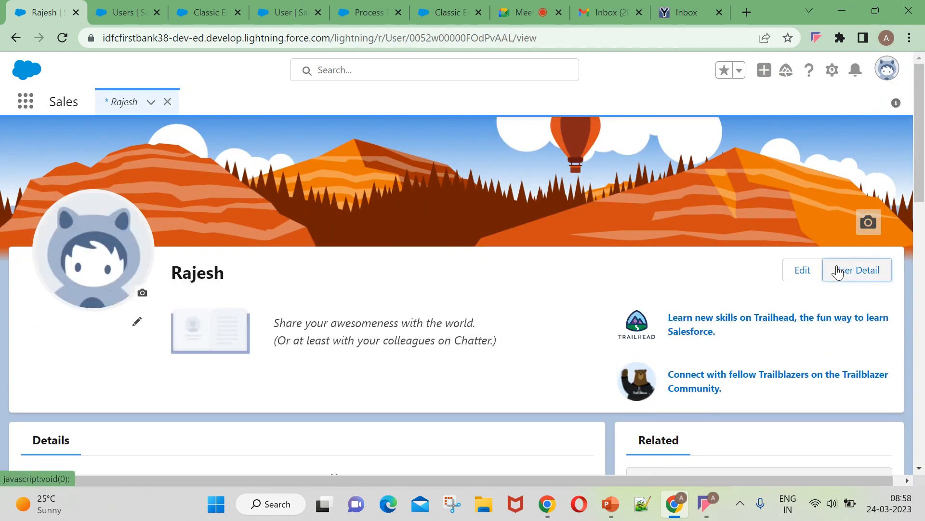
left_click(838, 271)
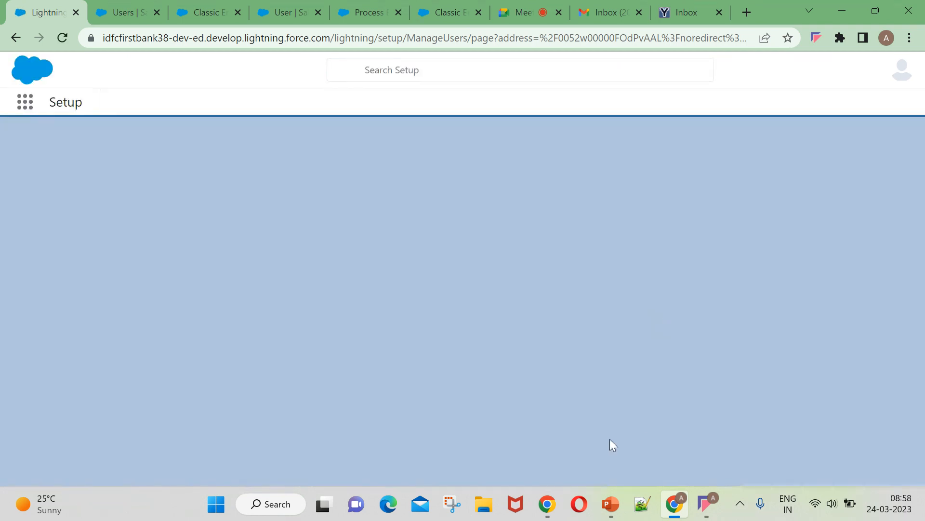
scroll(694, 338, "down", 3)
scroll(694, 248, "up", 3)
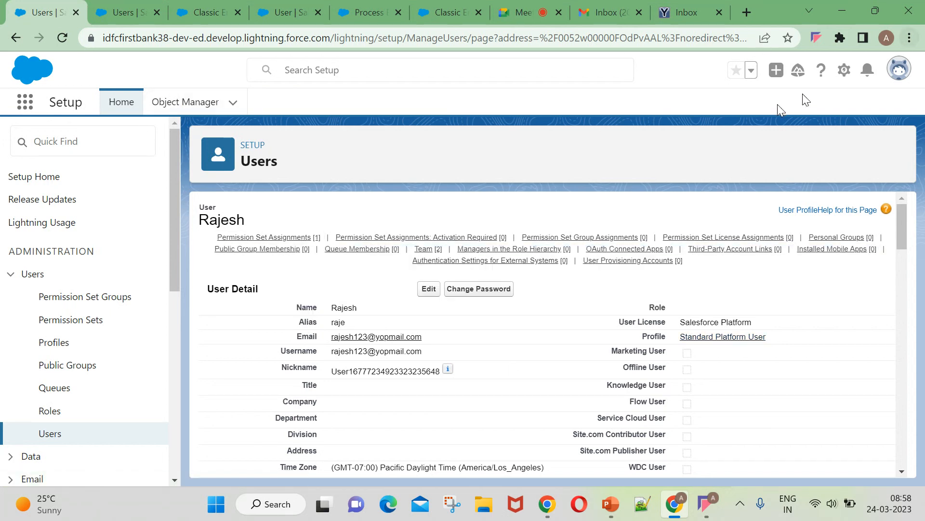
Check the notifications list, then switch via Gmail to the YOPmail inbox.
left_click(868, 70)
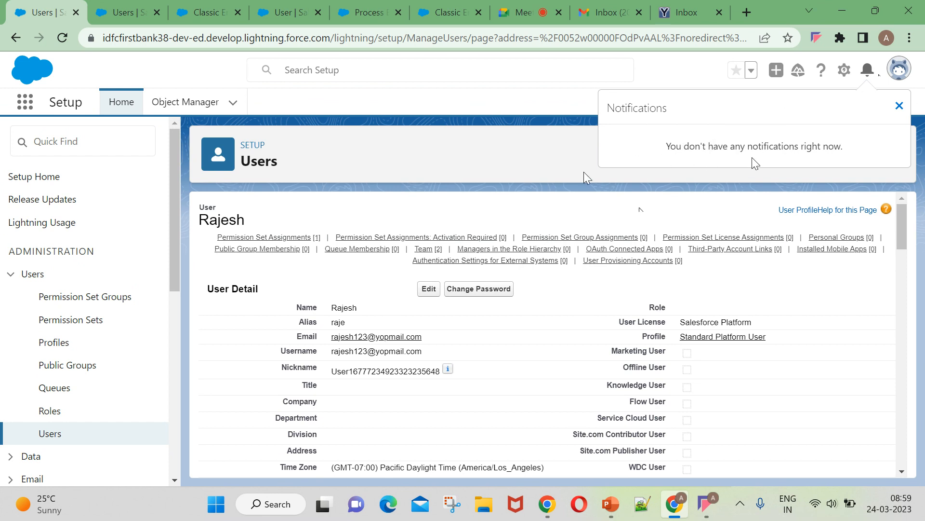
left_click(604, 16)
left_click(694, 16)
Cycle through the open browser tabs back to the Standard Platform User's detail page.
left_click_drag(260, 253, 618, 271)
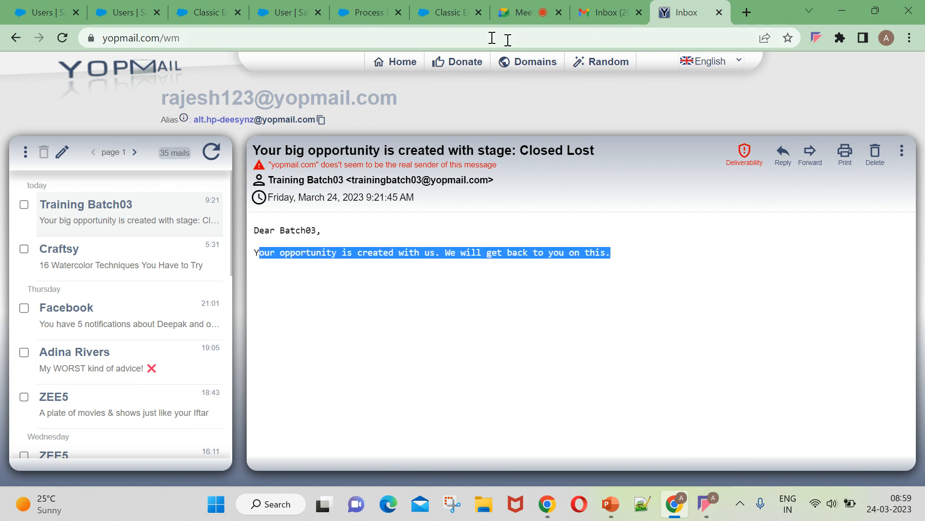
left_click(370, 13)
left_click(322, 297)
scroll(472, 365, "up", 5)
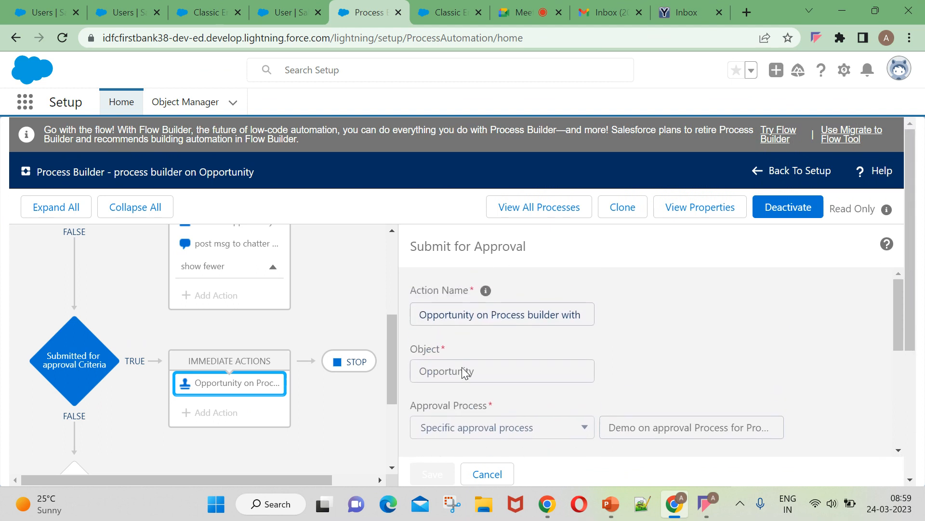
left_click(272, 13)
left_click(660, 12)
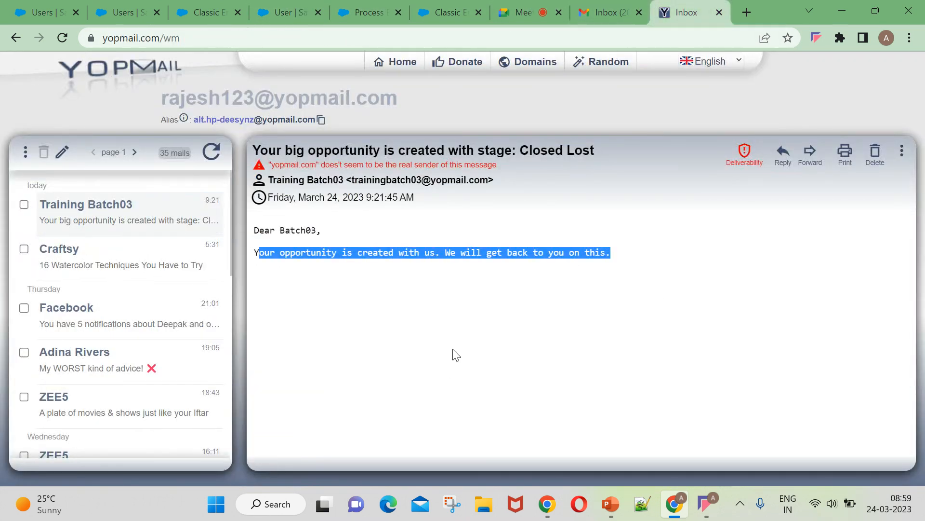
left_click(605, 13)
left_click(438, 13)
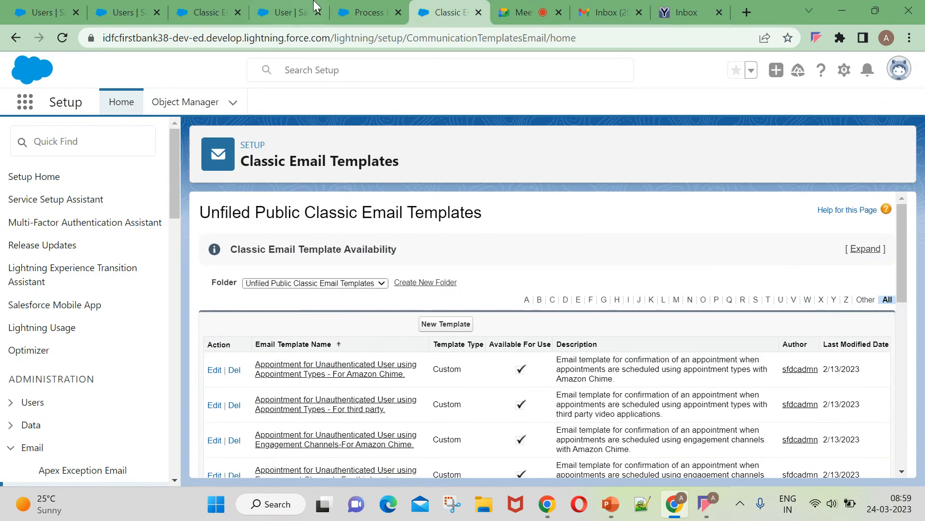
left_click(369, 13)
left_click(288, 13)
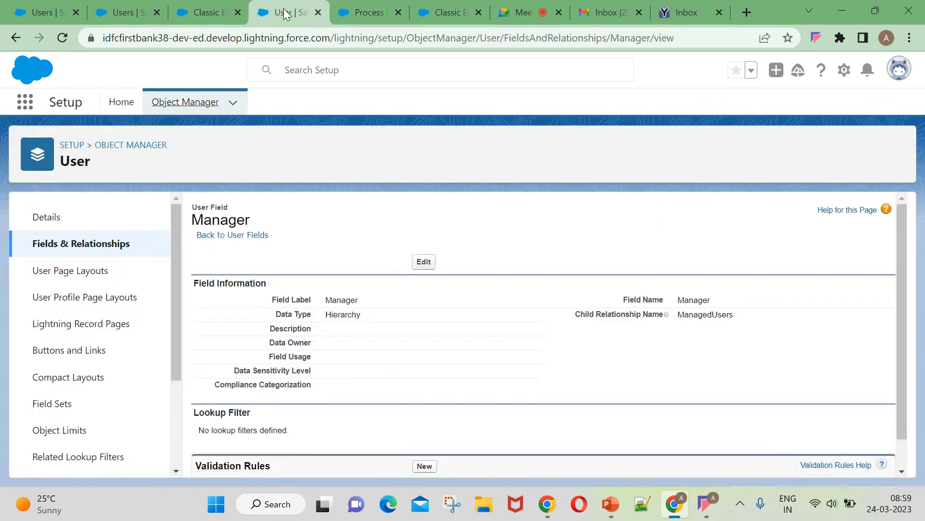
left_click(190, 12)
left_click(126, 13)
left_click(46, 13)
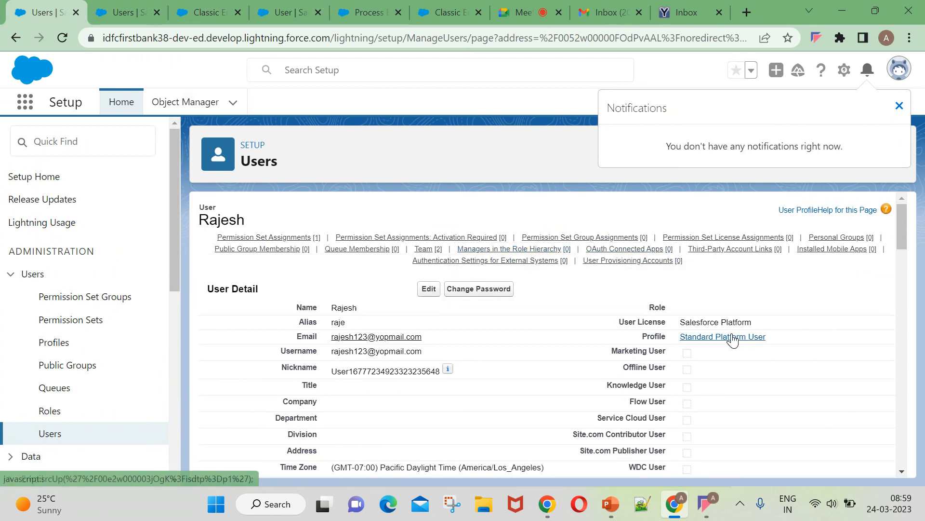
Open the Standard Platform User profile and scroll through its settings.
left_click(732, 337)
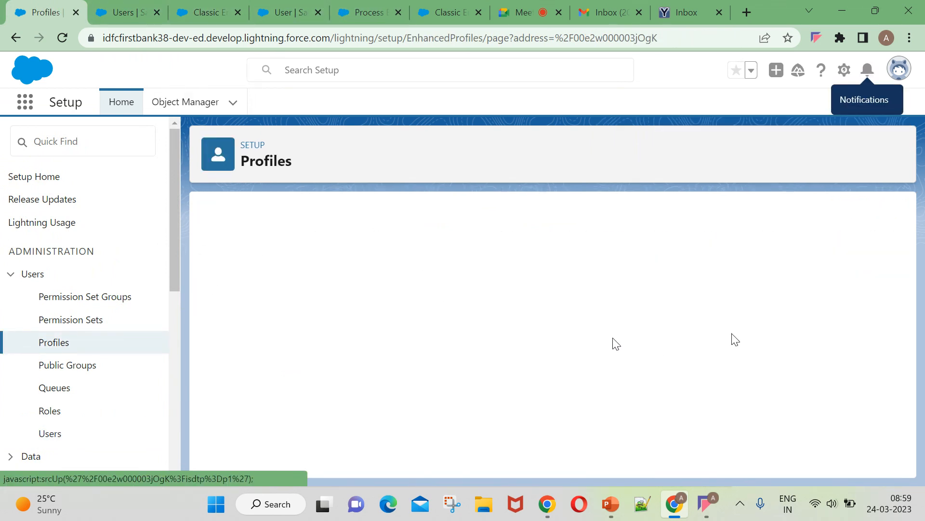
scroll(443, 388, "down", 3)
scroll(444, 391, "down", 8)
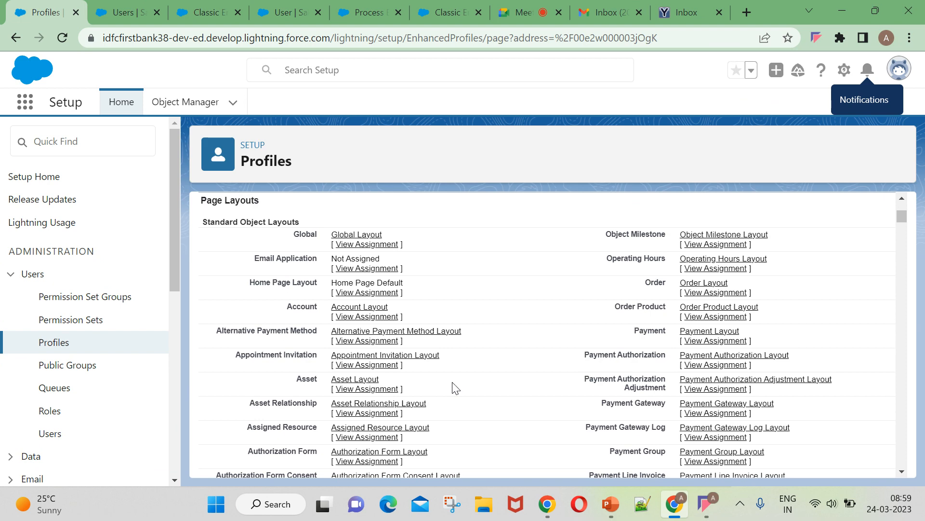
scroll(455, 388, "up", 7)
scroll(451, 405, "down", 4)
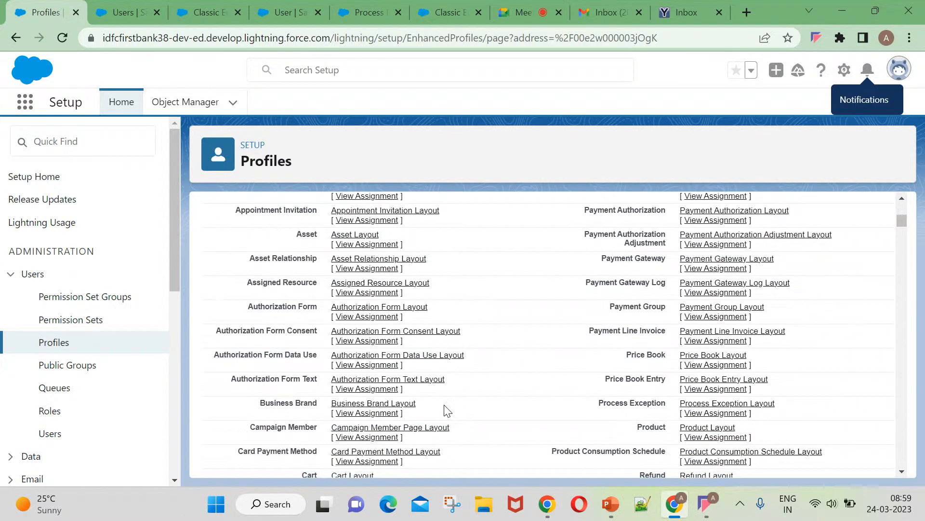
Find 'Standard o' on the page to reach Standard Object Permissions, then go to the YOPmail email.
key("ctrl+f")
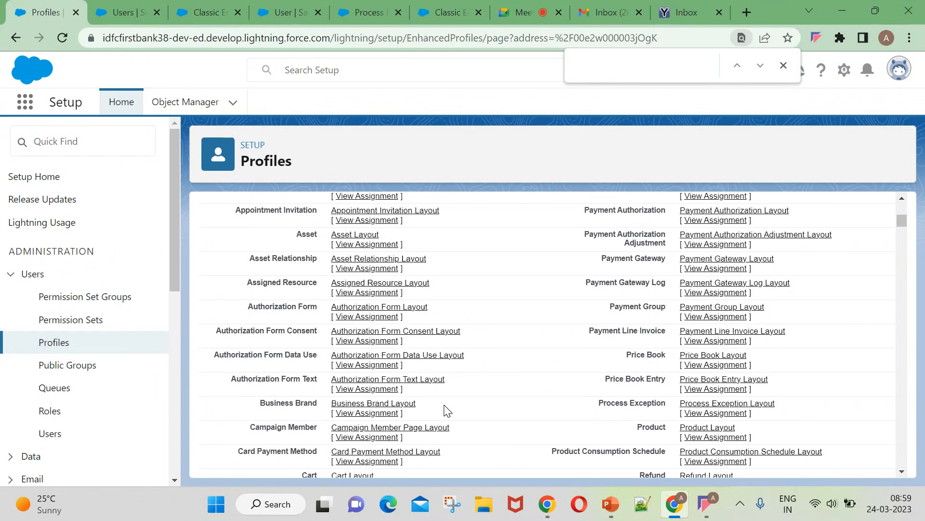
type("Stand")
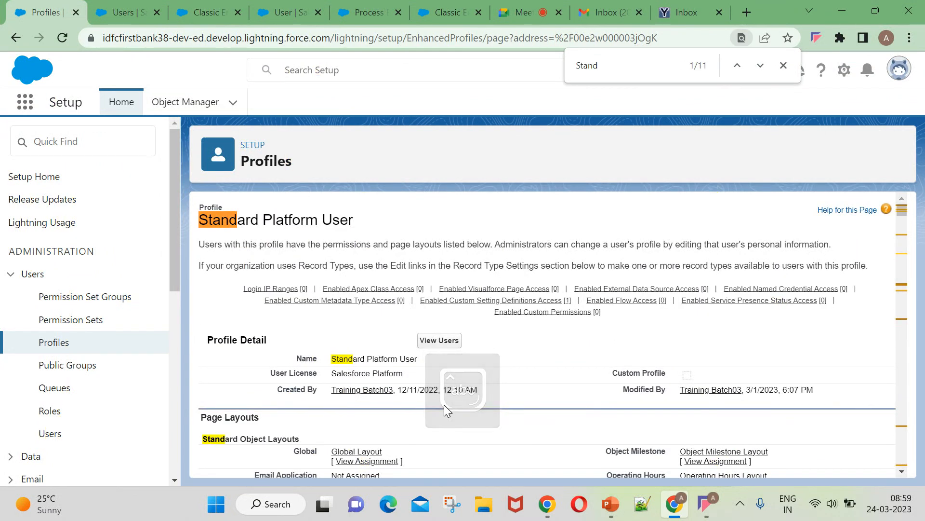
type("ard ")
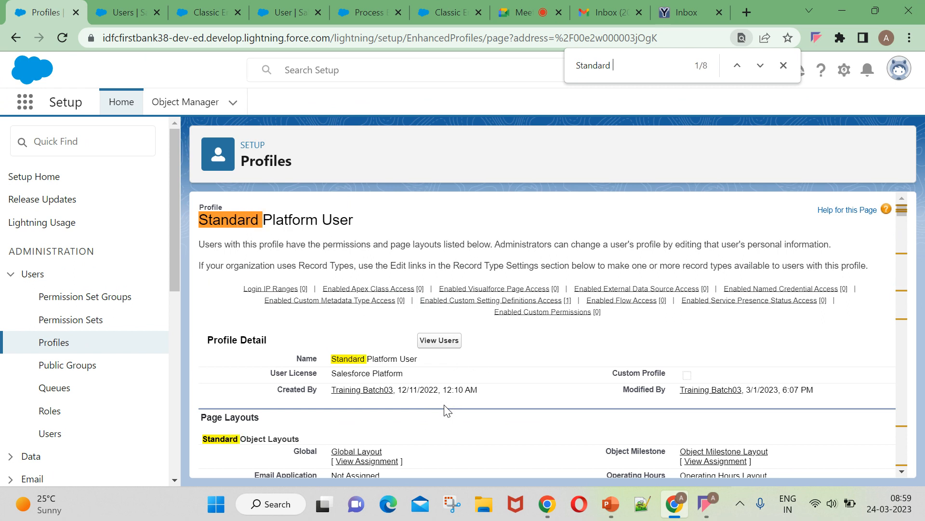
type("ob")
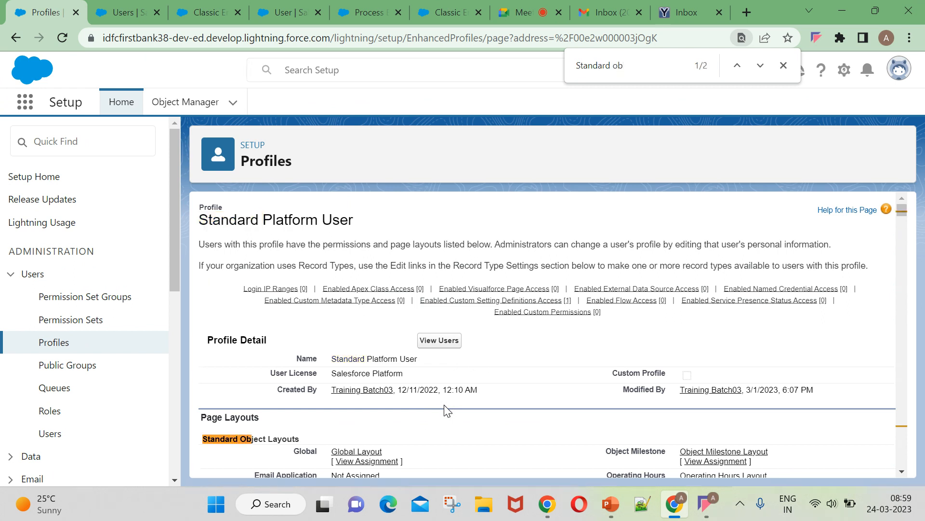
left_click(760, 66)
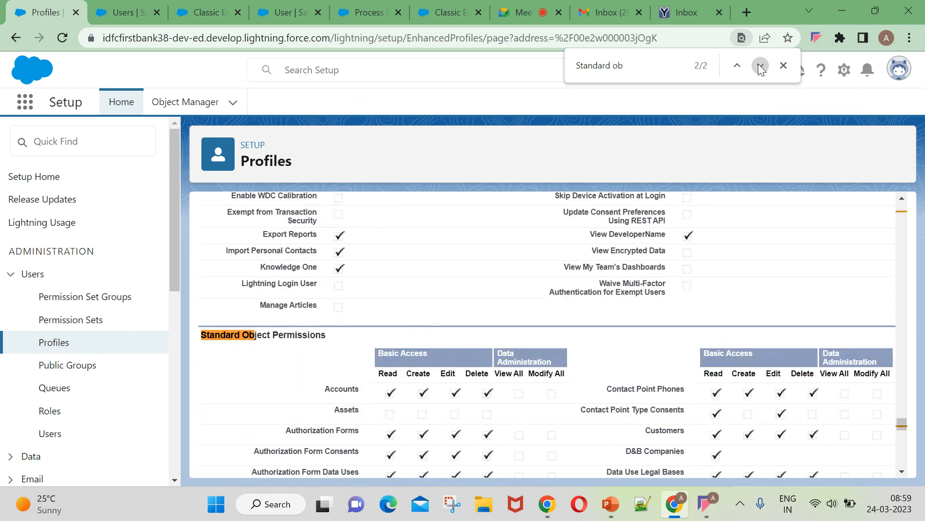
scroll(401, 439, "down", 6)
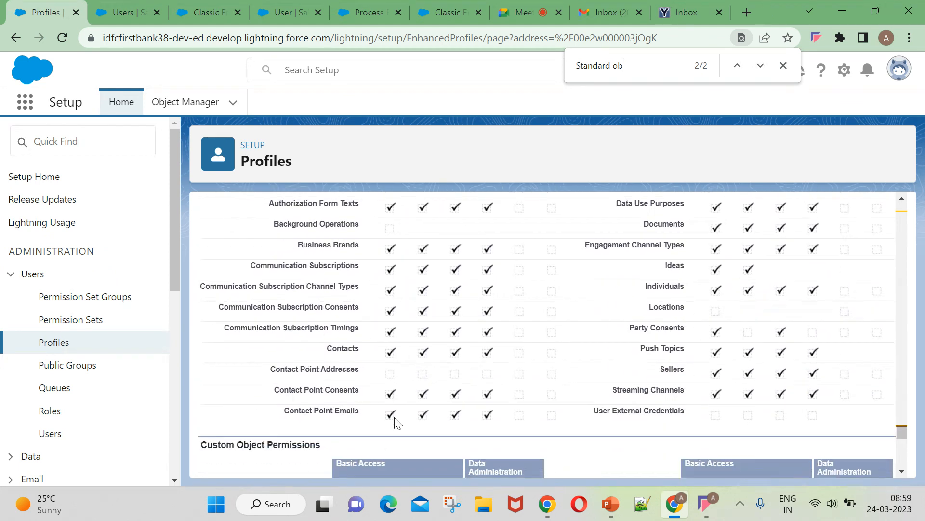
scroll(681, 389, "up", 5)
scroll(651, 371, "down", 3)
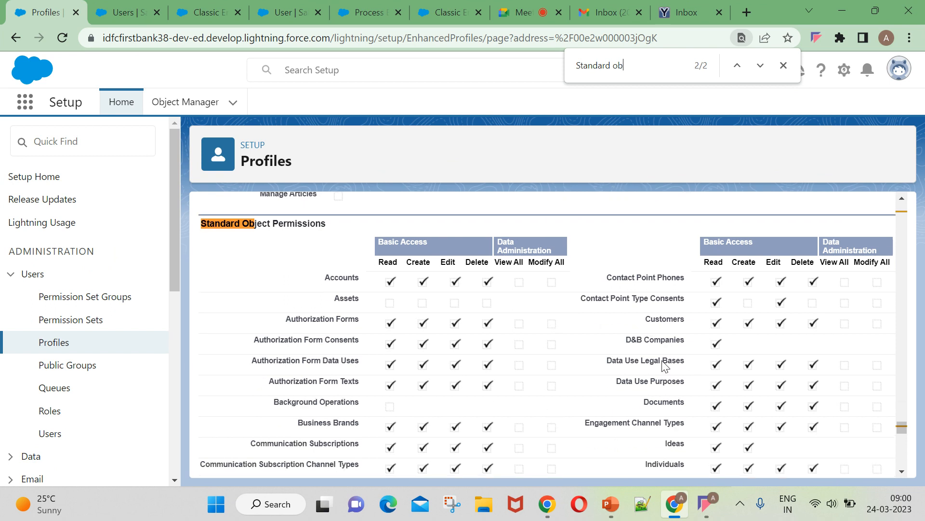
scroll(655, 372, "down", 2)
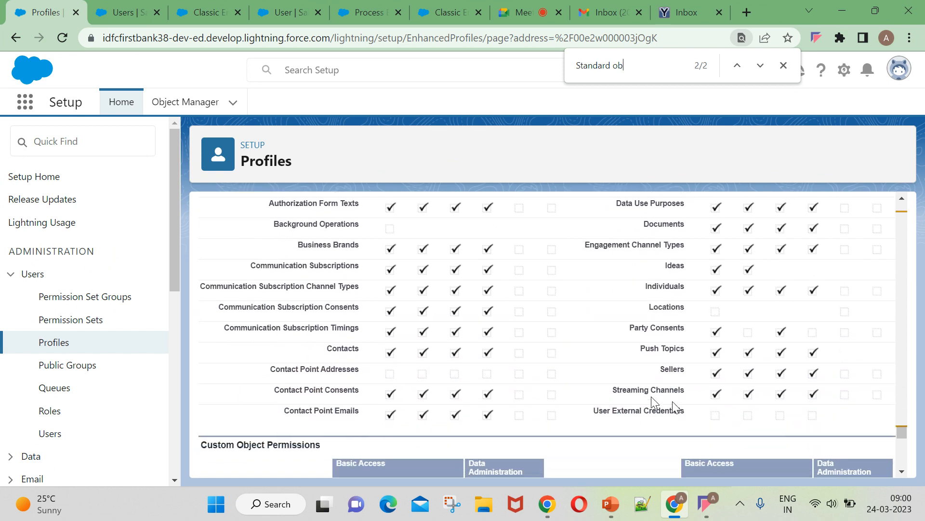
scroll(679, 366, "up", 3)
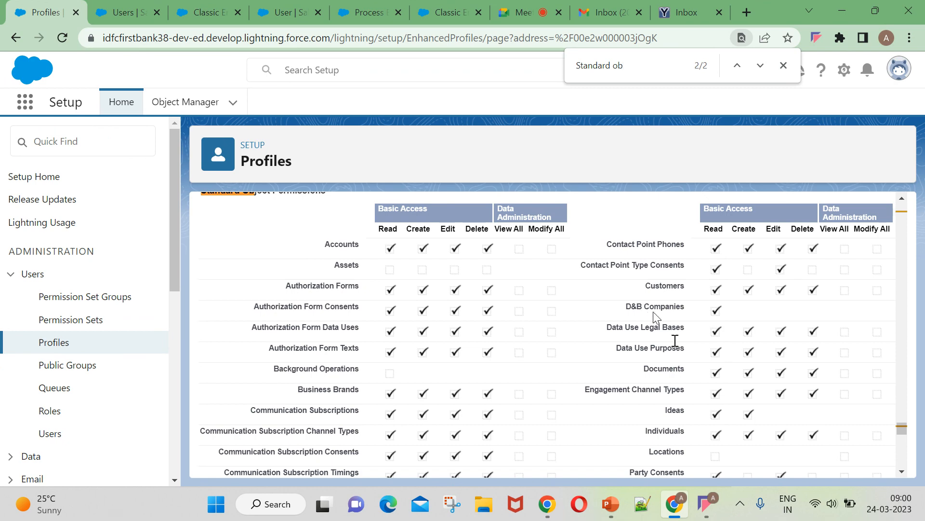
scroll(656, 317, "down", 10)
left_click(684, 12)
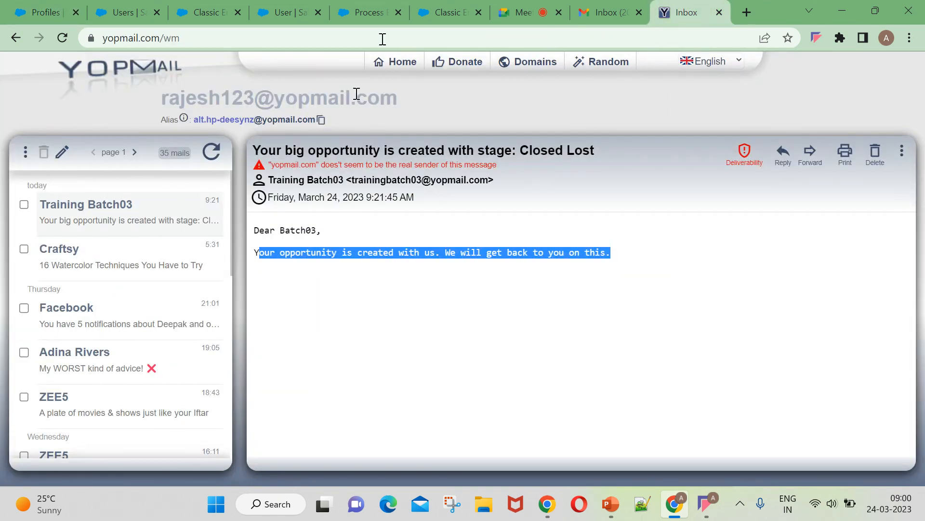
Switch to the Salesforce Users tab showing the All Users list.
left_click(130, 8)
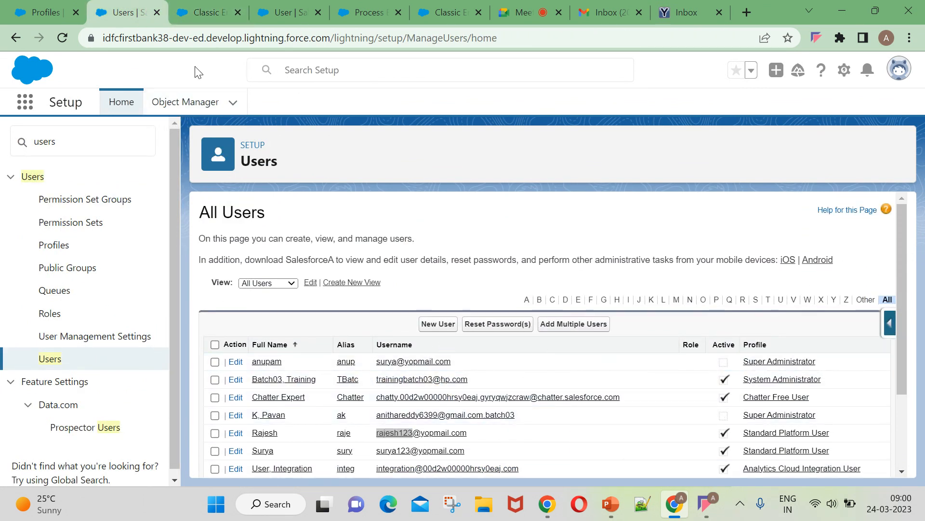
In Object Manager, search 'oppo' and open the Opportunity object.
left_click(170, 107)
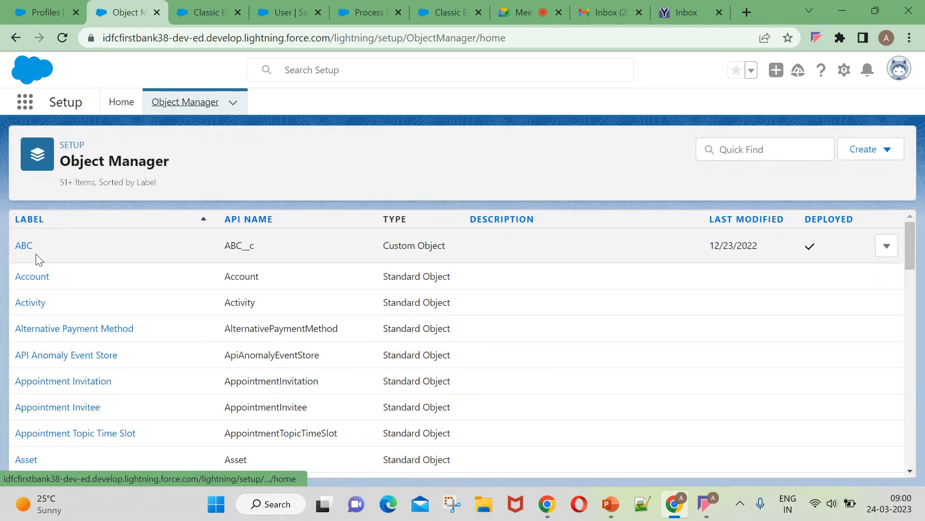
left_click(896, 156)
left_click(770, 149)
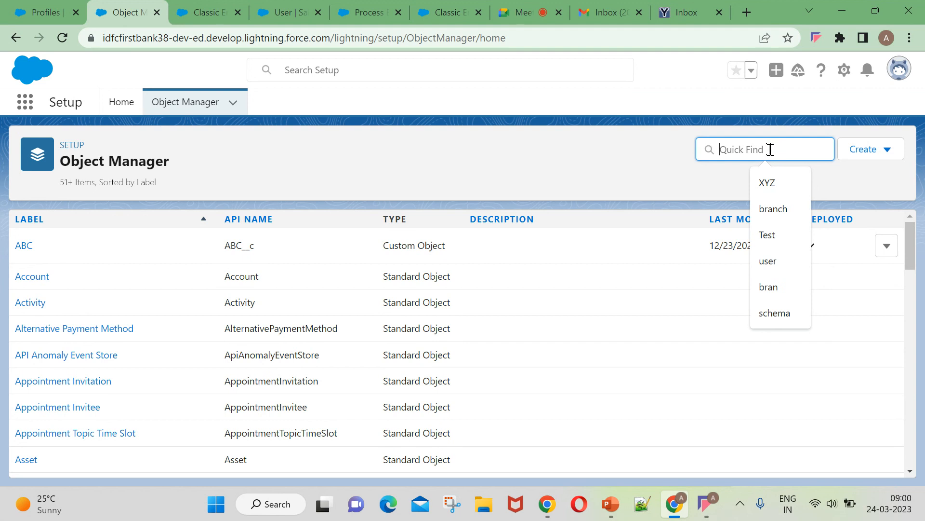
type("oppor")
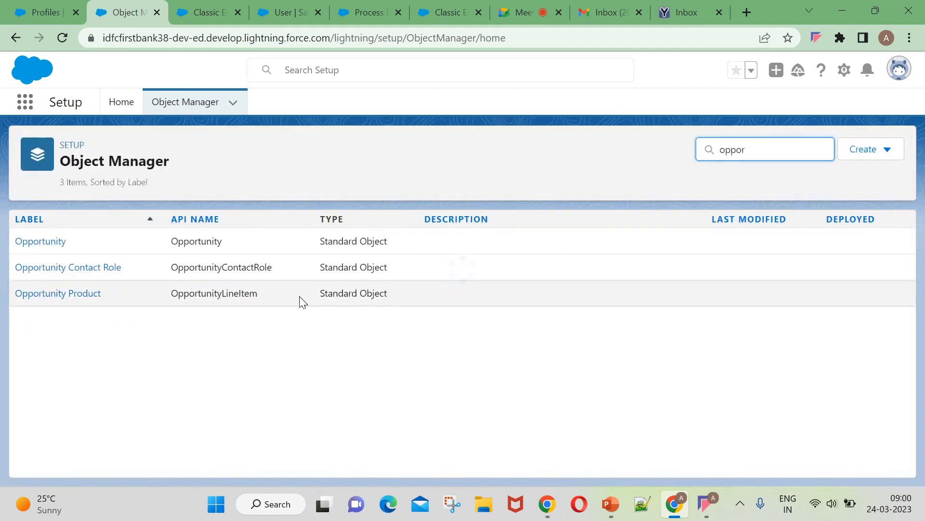
left_click(33, 240)
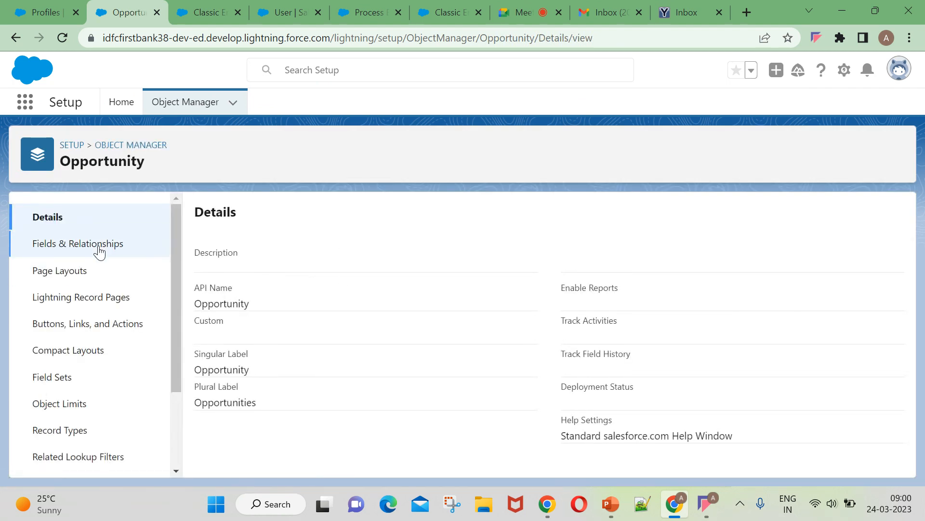
scroll(45, 419, "down", 2)
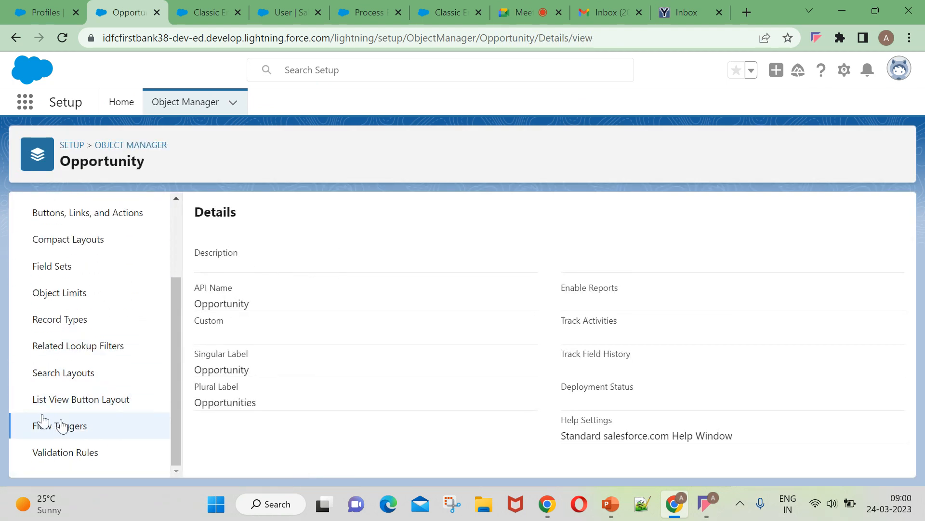
scroll(82, 314, "up", 2)
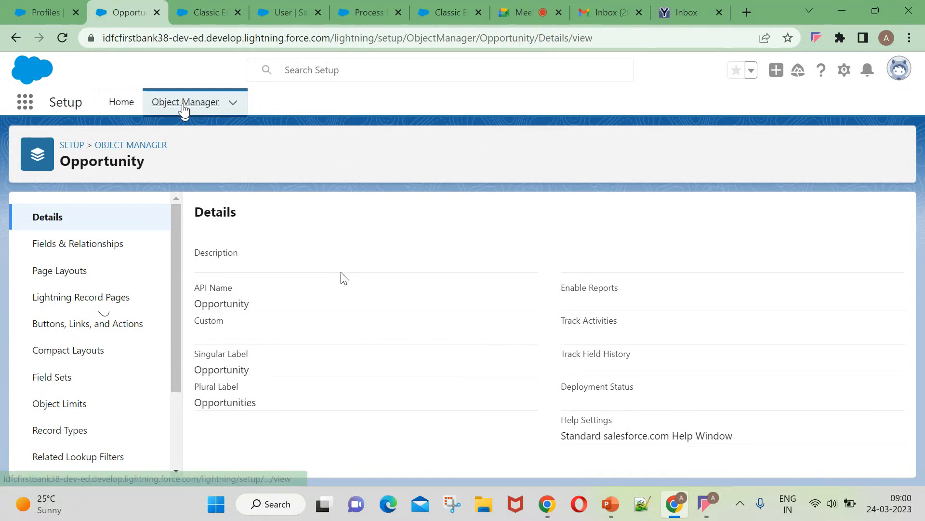
Go to Setup Home and search Quick Find for 'profile'.
left_click(185, 101)
left_click(115, 100)
key("BackSpace")
key("BackSpace")
key("BackSpace")
key("BackSpace")
key("BackSpace")
type("profile")
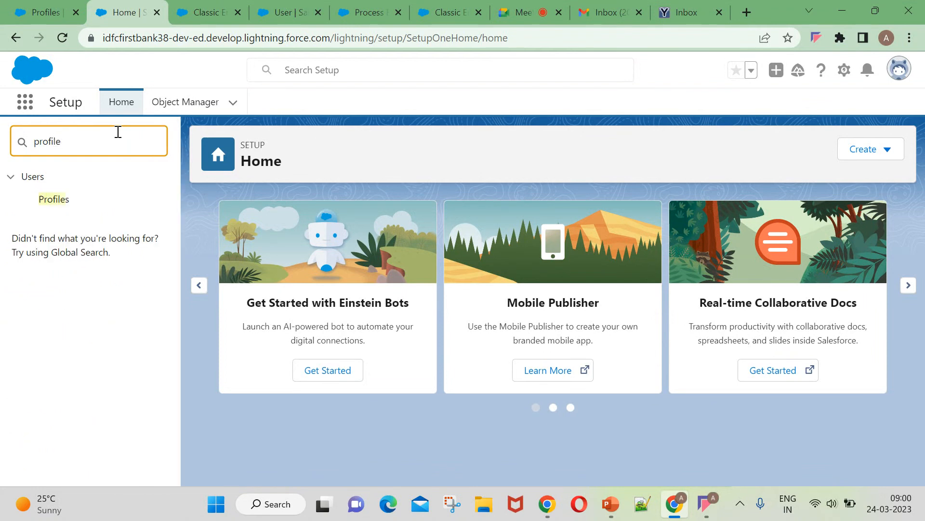
Open the Profiles setup page and scroll through the profile list.
left_click(61, 204)
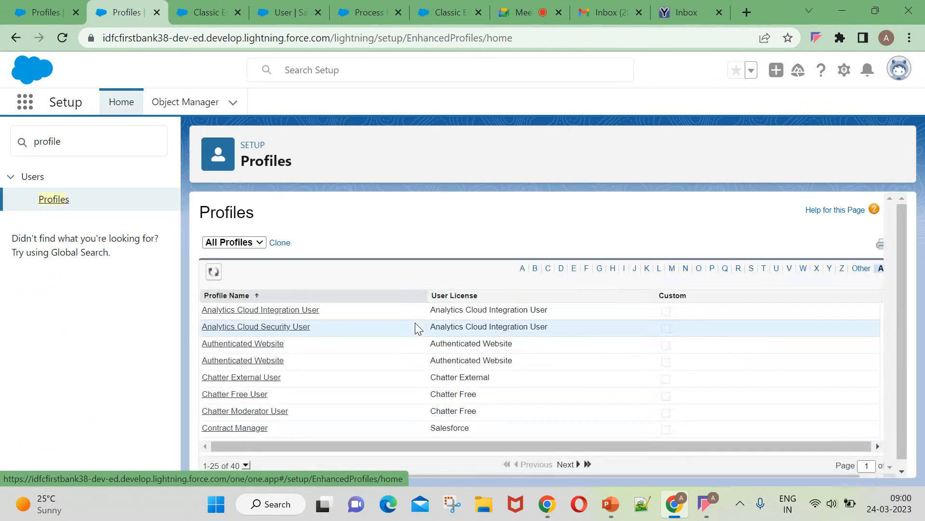
scroll(273, 377, "down", 2)
scroll(270, 378, "down", 2)
scroll(267, 347, "up", 3)
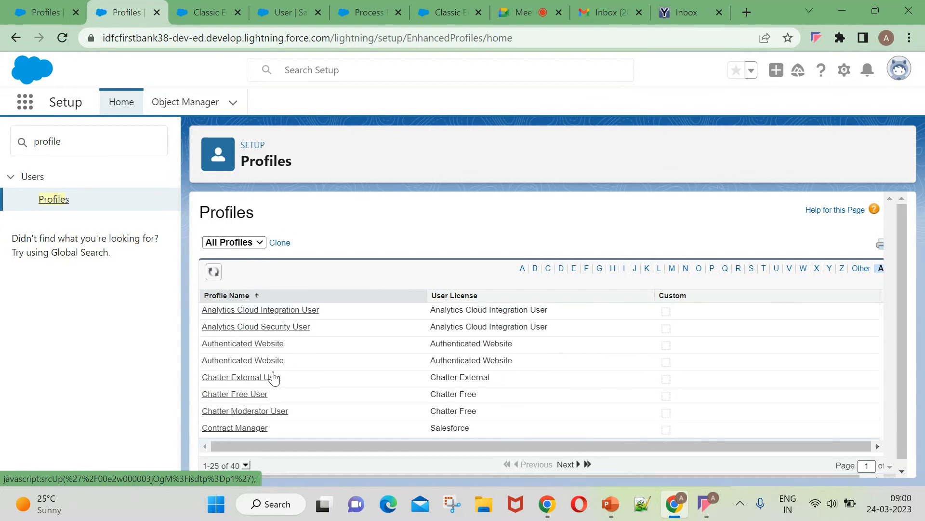
scroll(289, 367, "down", 5)
scroll(299, 386, "down", 3)
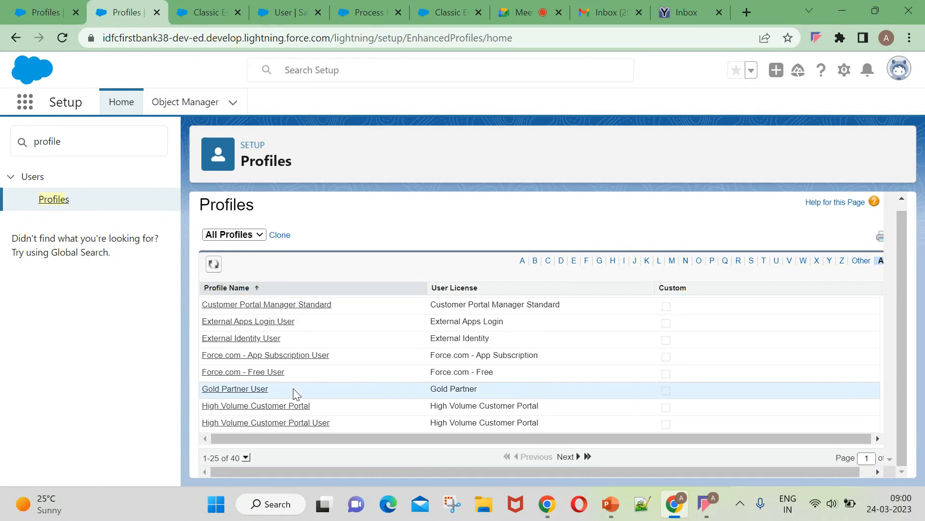
scroll(264, 379, "up", 1)
scroll(262, 377, "up", 2)
scroll(274, 355, "up", 4)
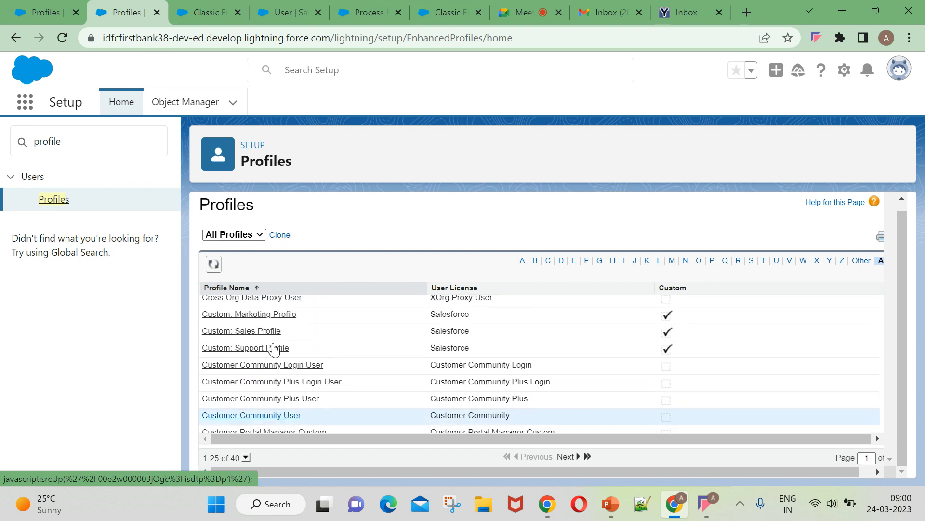
scroll(274, 354, "up", 3)
Open the Custom: Sales Profile and jump to its Standard Object Permissions.
left_click(259, 406)
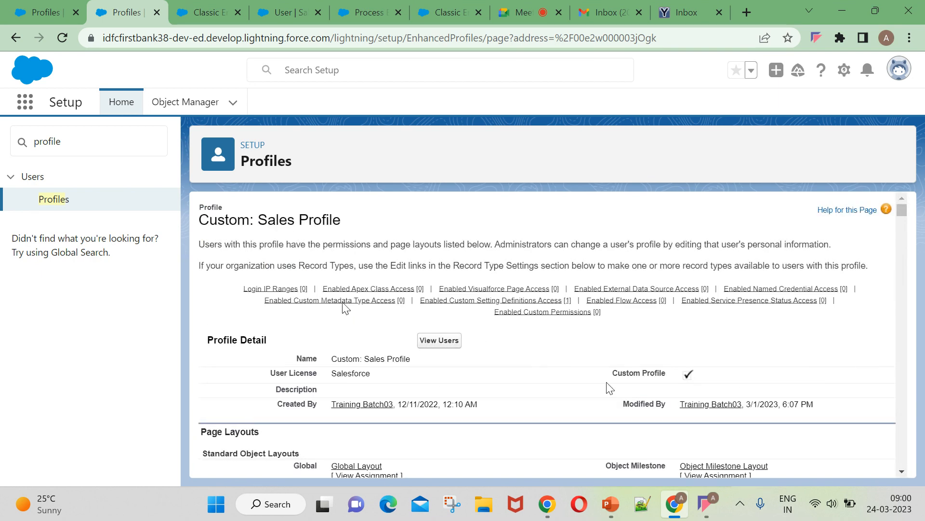
scroll(564, 388, "down", 7)
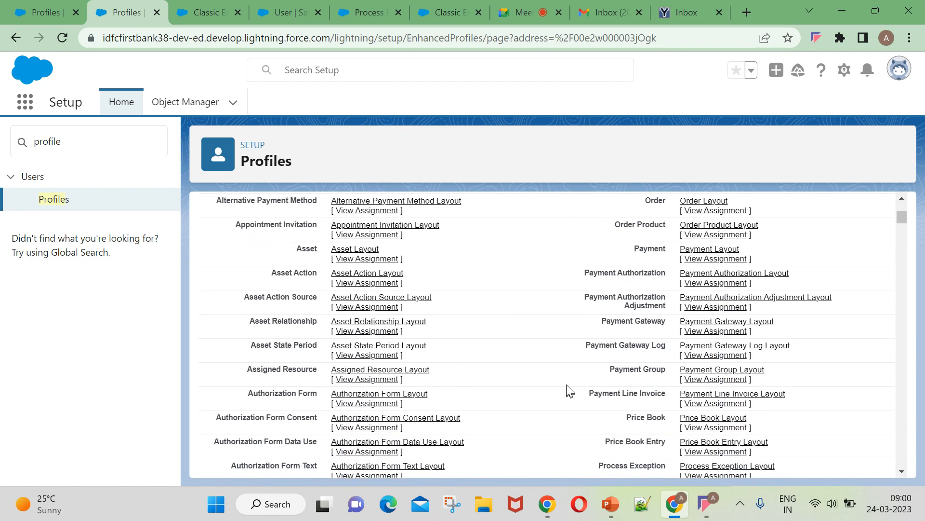
key("ctrl+f")
key("Return")
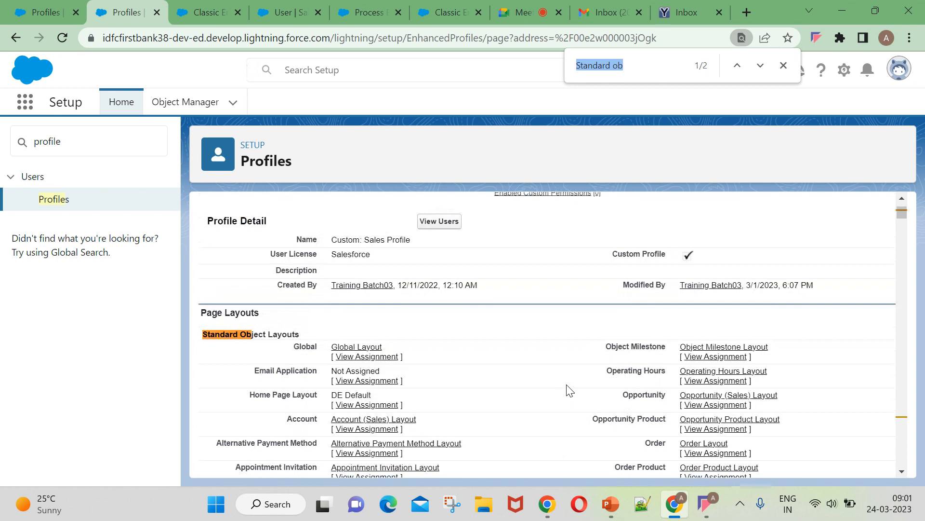
key("Return")
scroll(576, 393, "down", 3)
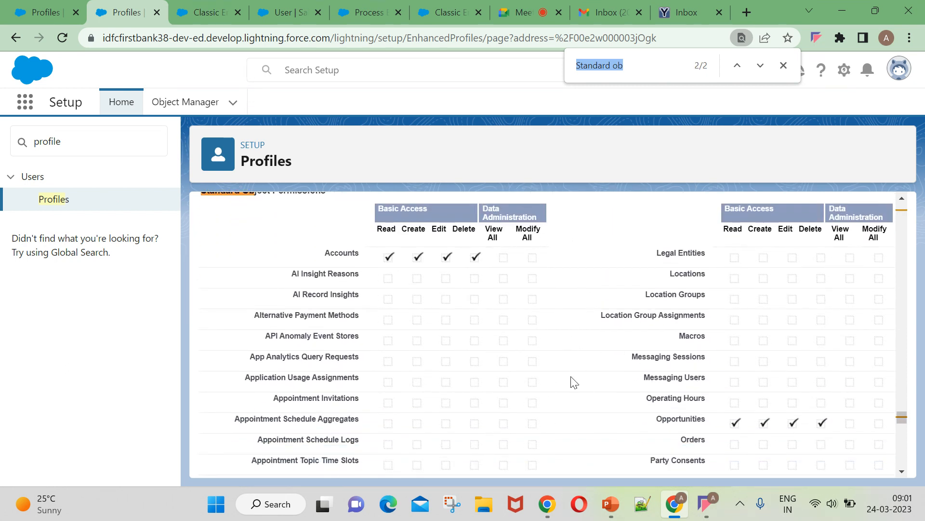
scroll(748, 389, "up", 15)
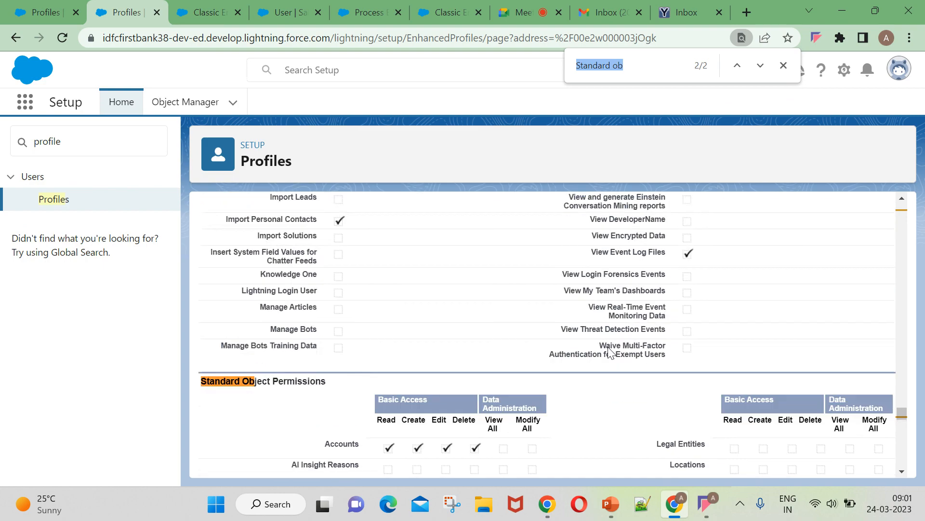
scroll(311, 230, "up", 15)
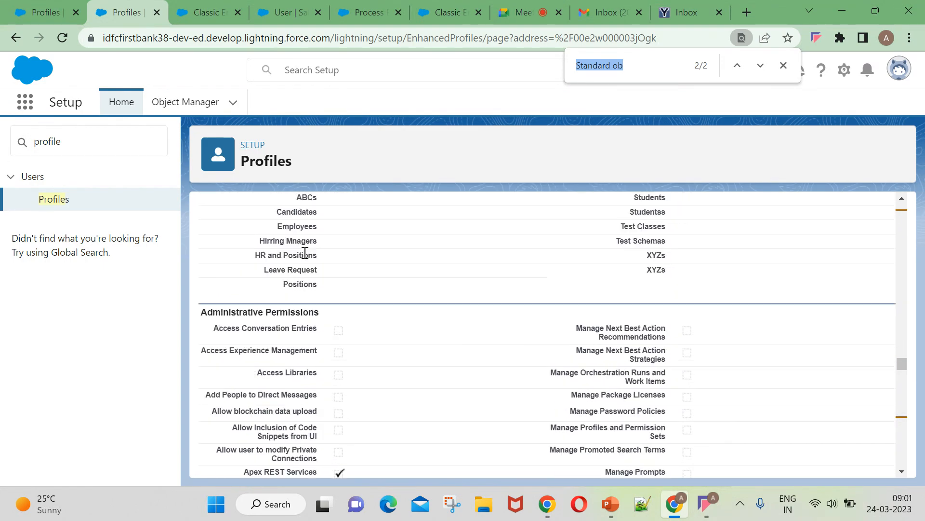
scroll(311, 256, "up", 10)
Highlight the Custom: Sales Profile heading, then bring up the User object's Manager field page.
left_click_drag(903, 312, 901, 198)
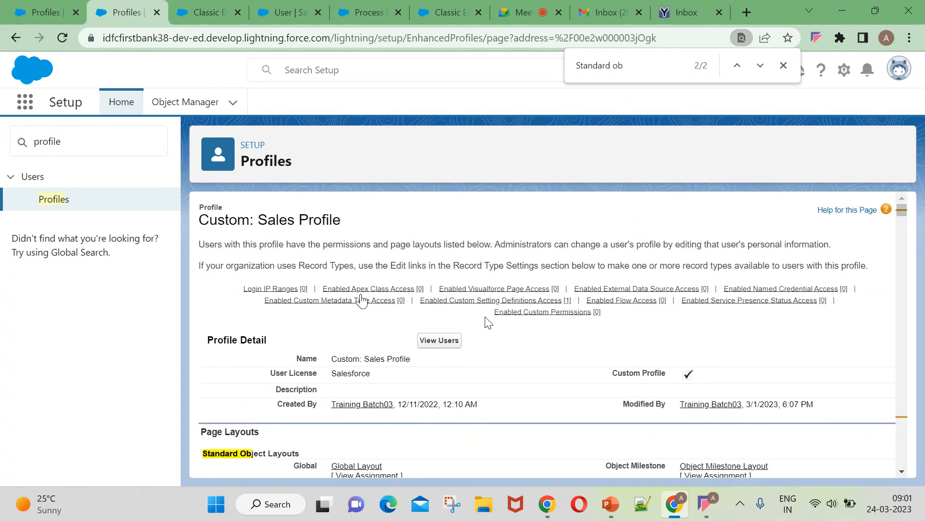
left_click_drag(356, 220, 201, 220)
left_click(415, 217)
left_click_drag(344, 222, 199, 221)
left_click(292, 14)
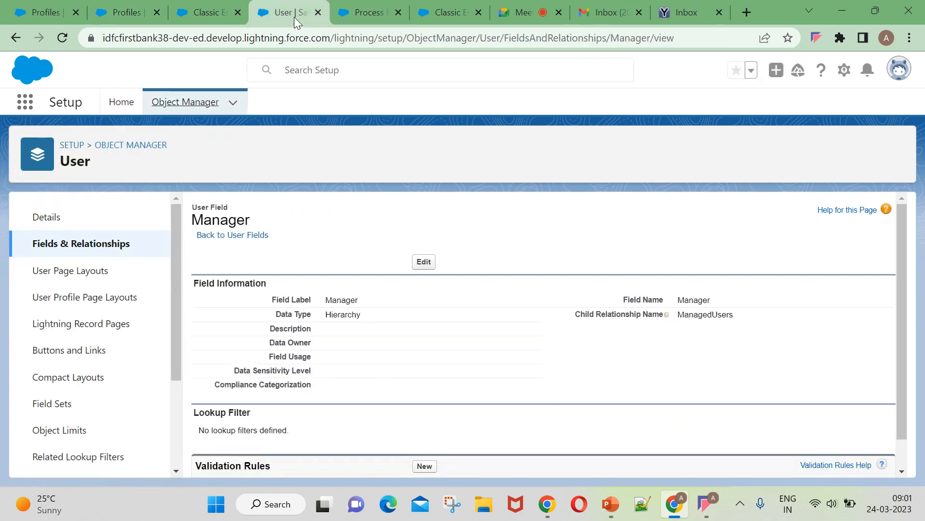
From Setup Home, replace the Quick Find filter with 'users' and open the Users page.
left_click(118, 103)
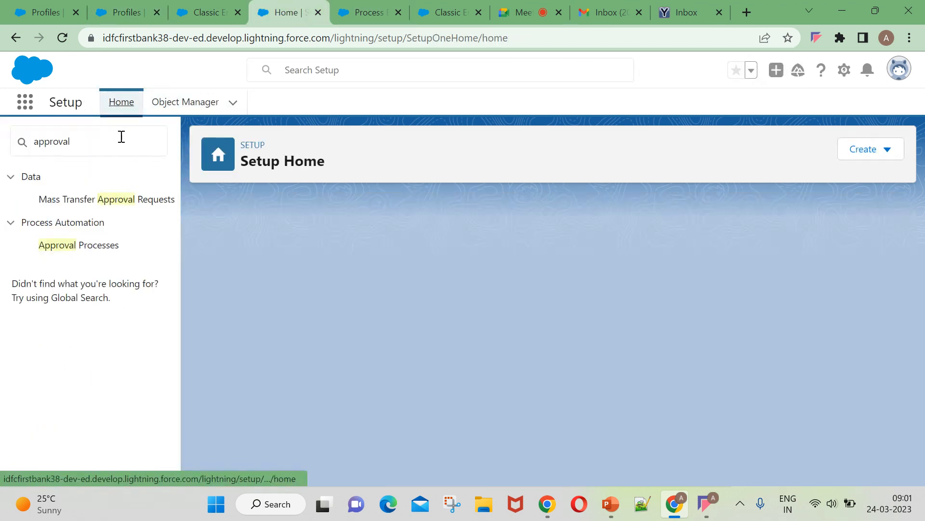
left_click(102, 142)
key("BackSpace")
key("BackSpace")
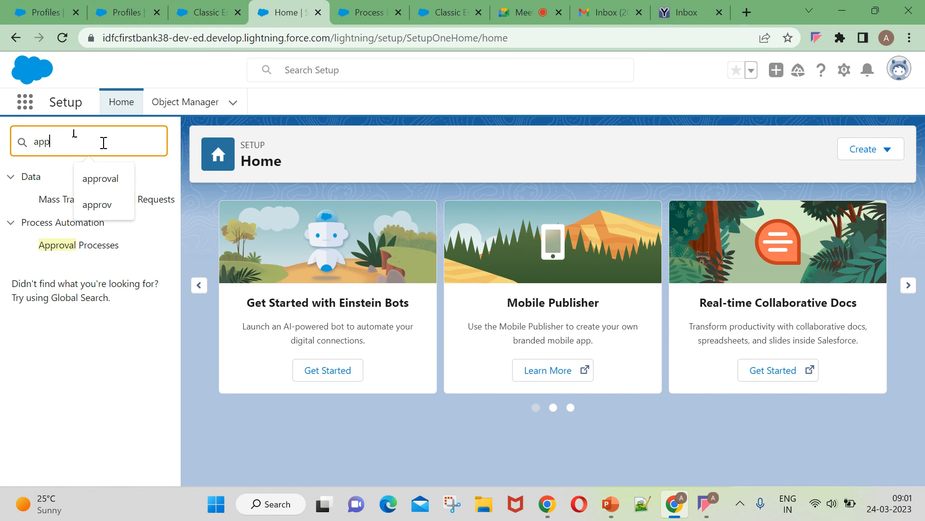
key("BackSpace")
key("BackSpace")
key("BackSpace")
type("us")
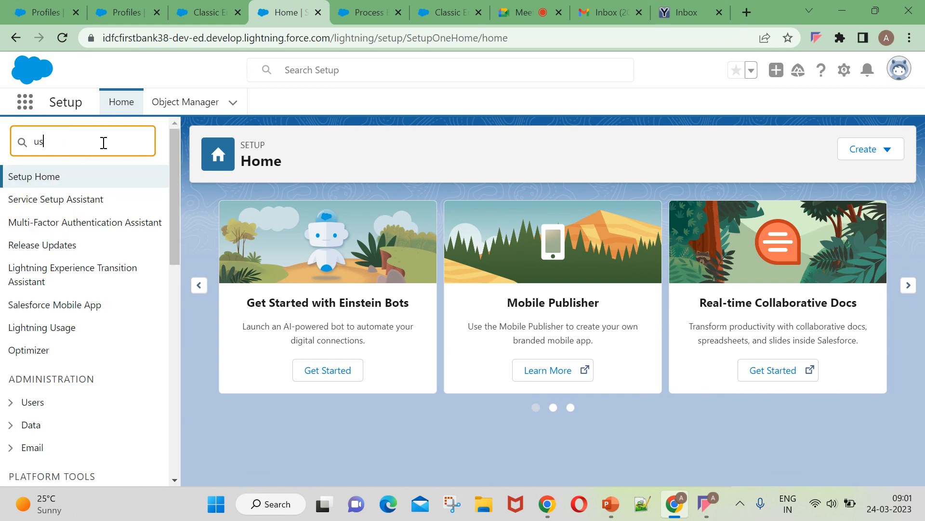
type("ers")
left_click(48, 360)
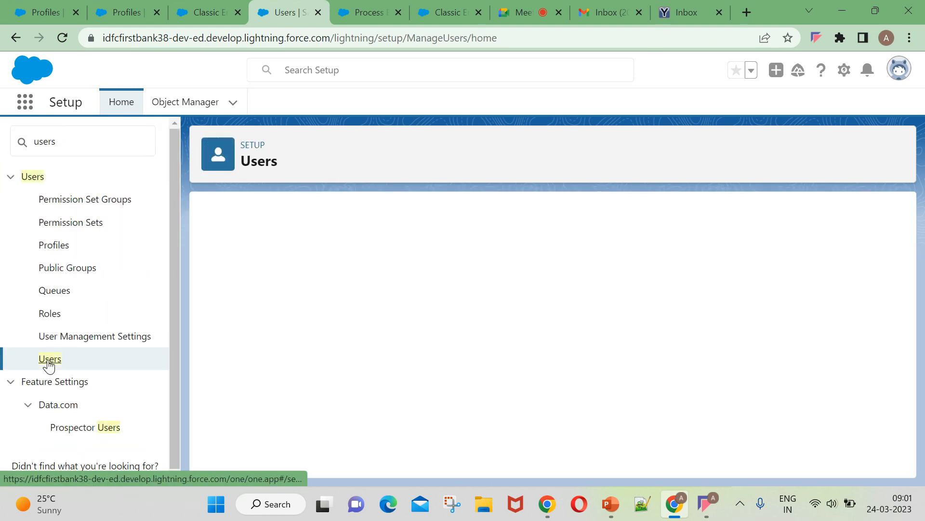
Go back to Object Manager, search Setup for the user's name, and open their User record.
left_click(46, 12)
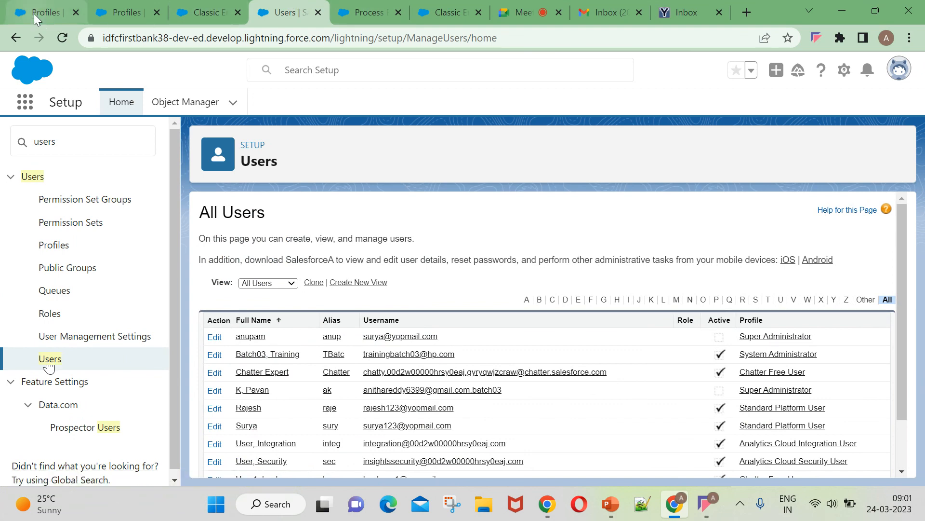
scroll(597, 255, "up", 18)
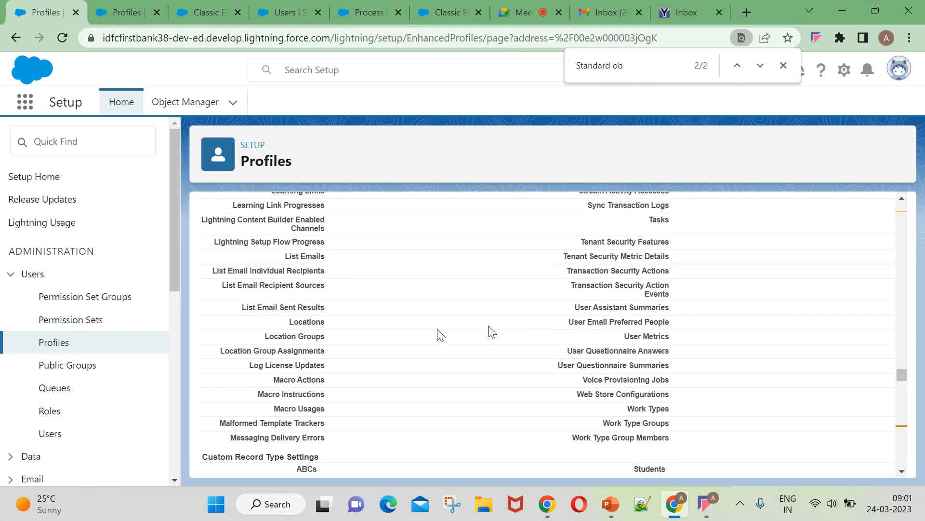
left_click(94, 5)
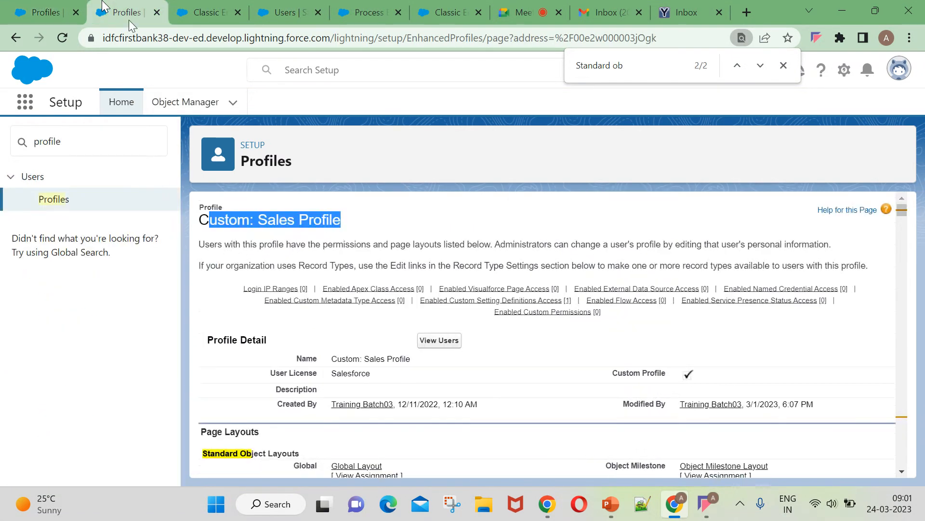
left_click(5, 38)
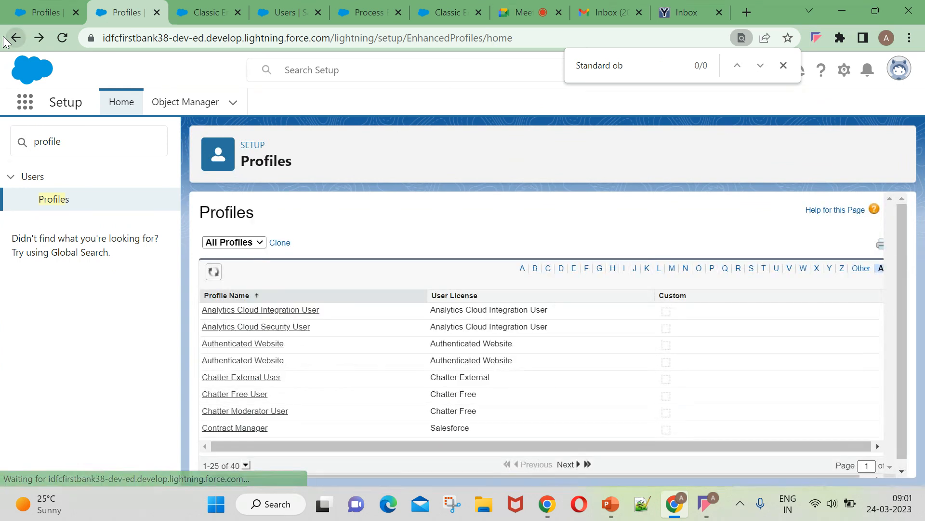
left_click(16, 38)
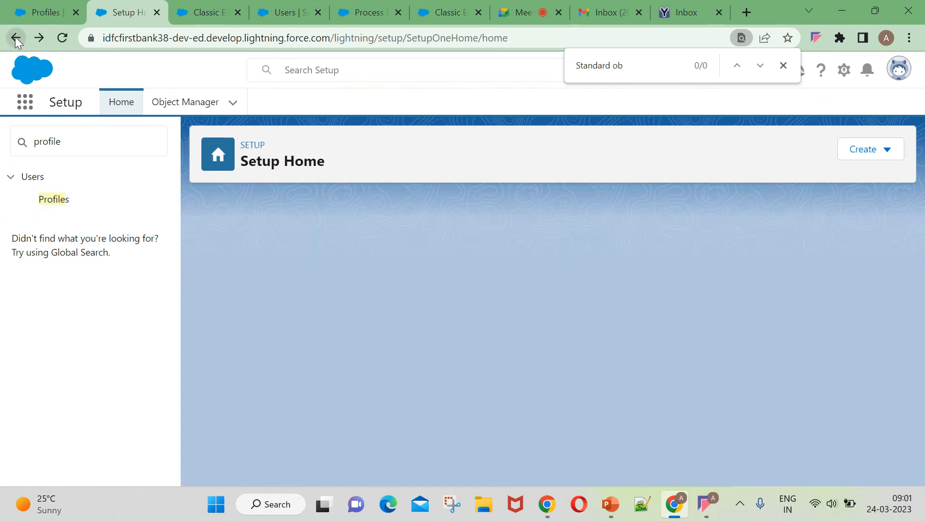
left_click(16, 38)
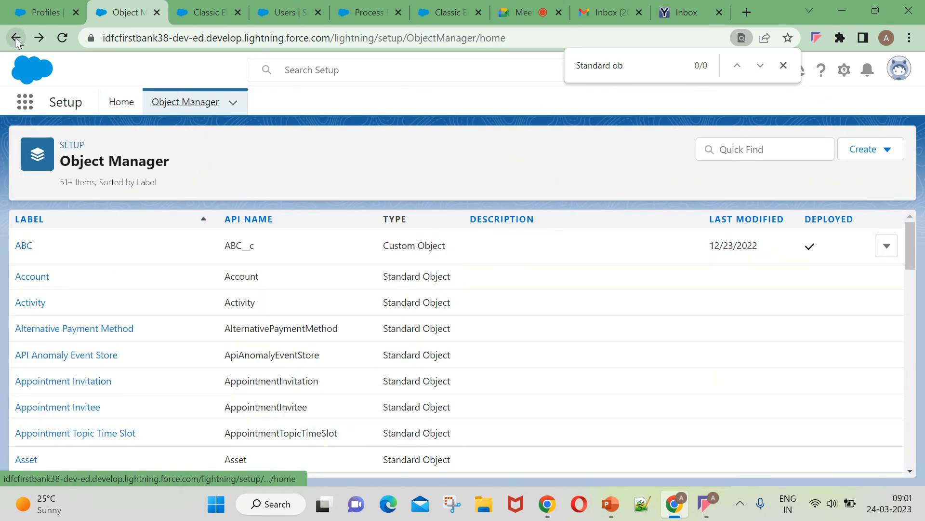
left_click(307, 60)
type("ra")
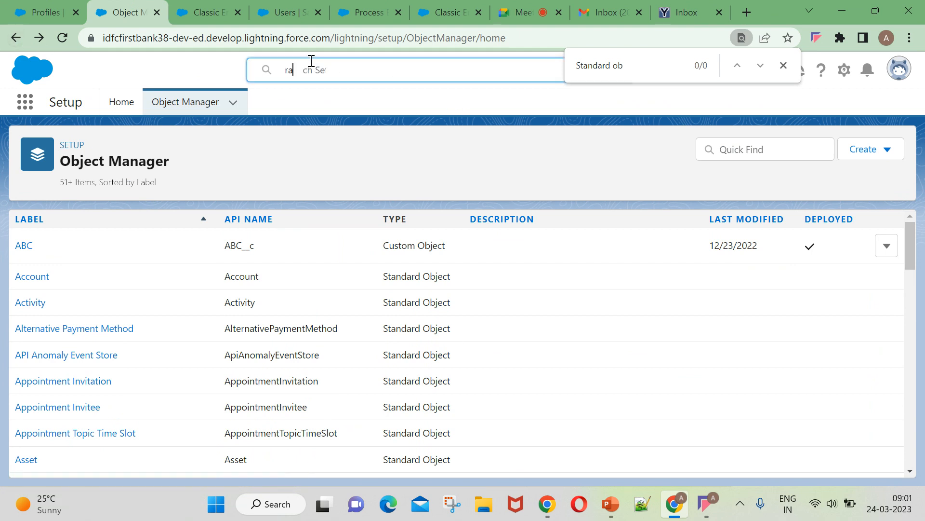
type("jesh")
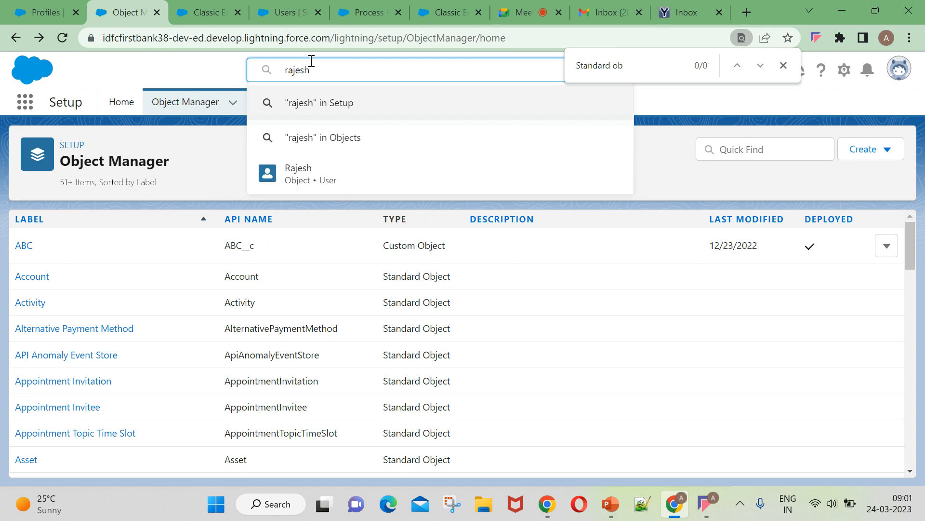
left_click(317, 173)
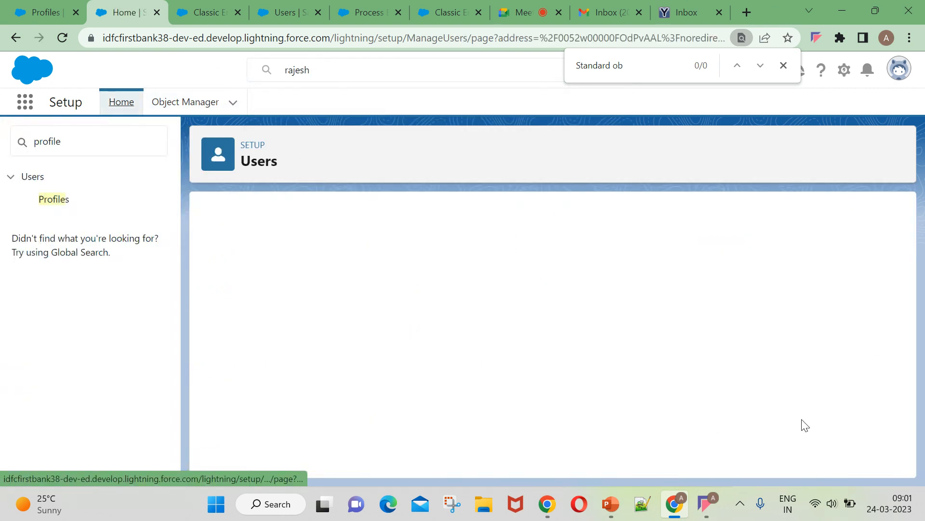
Review the user's Standard Platform User profile page layouts, then switch to the YOPmail inbox.
left_click(428, 290)
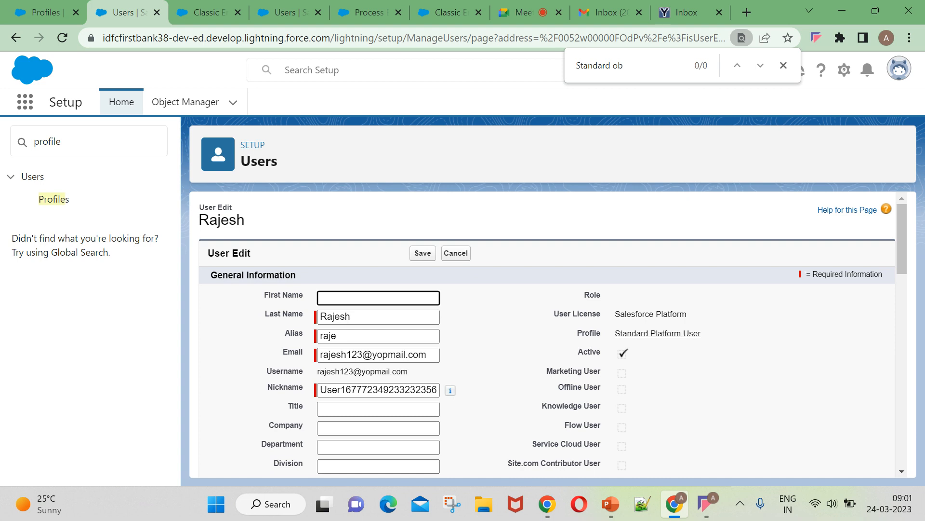
left_click(684, 333)
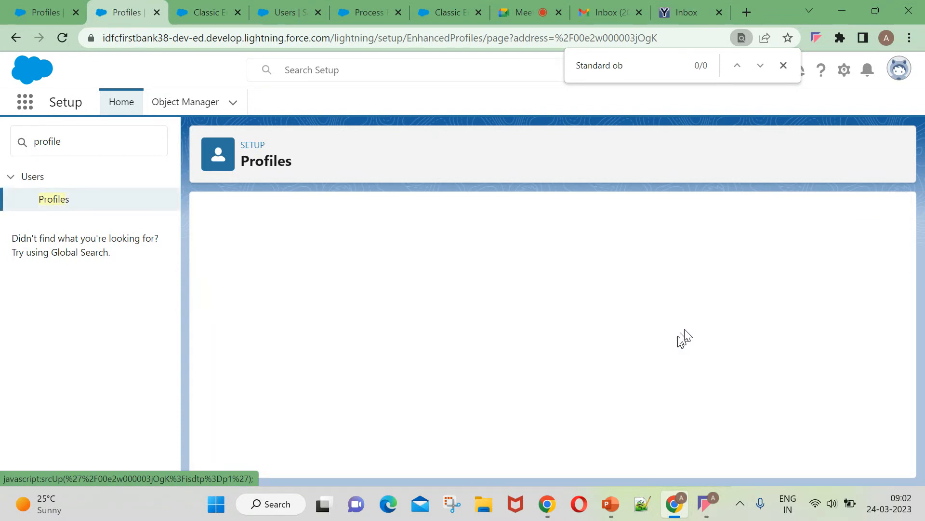
scroll(698, 320, "down", 6)
scroll(717, 330, "up", 5)
scroll(407, 462, "down", 12)
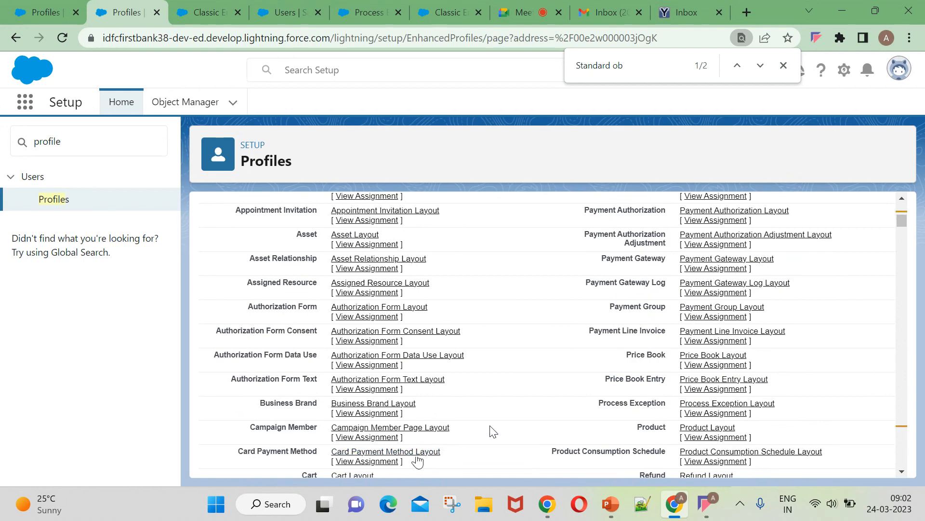
scroll(491, 430, "down", 6)
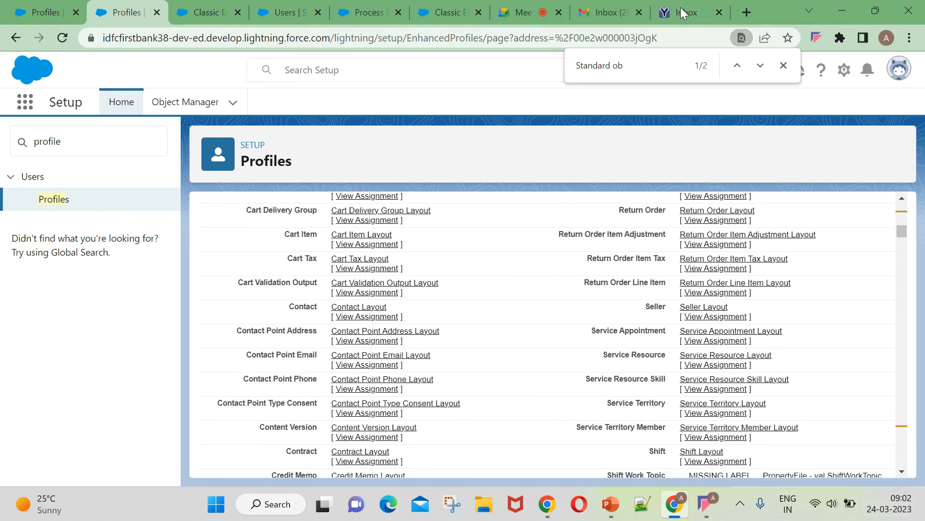
left_click(602, 11)
left_click(684, 12)
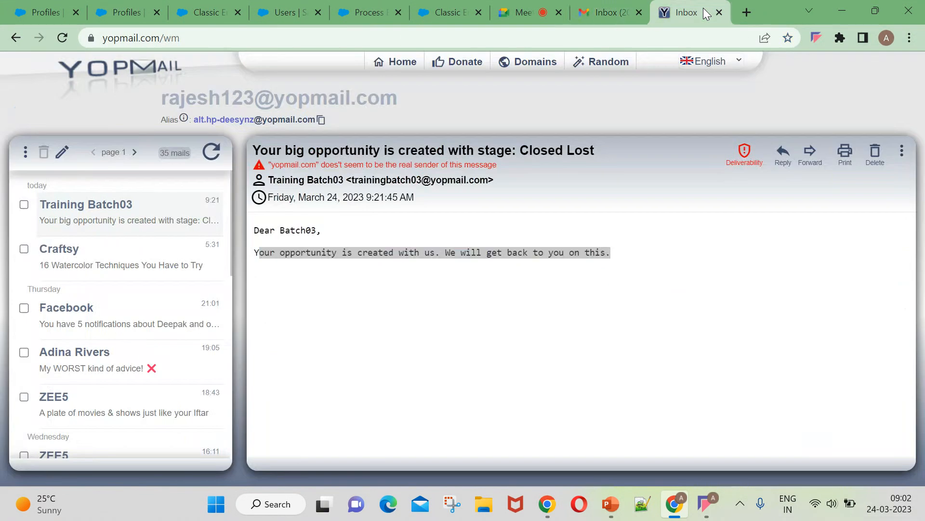
On the Classic Email Templates page, open and close the notifications list.
left_click(451, 11)
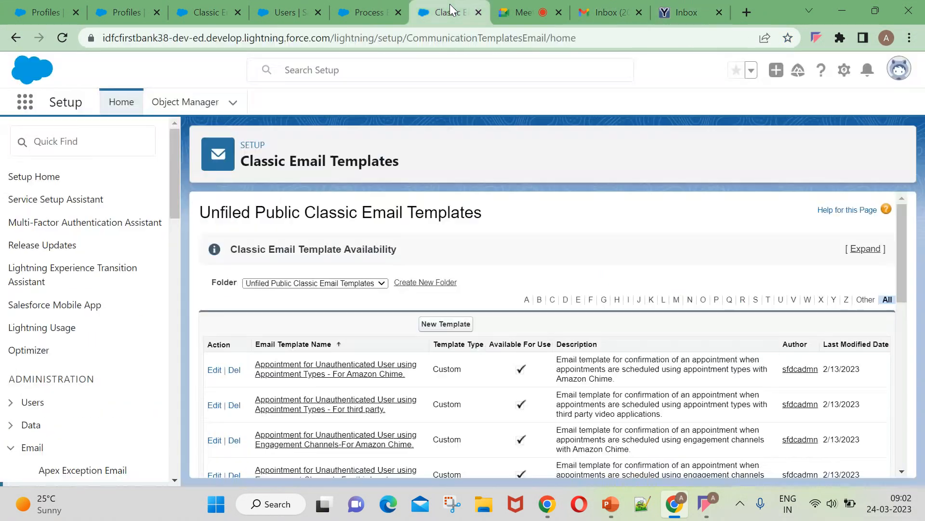
left_click(864, 73)
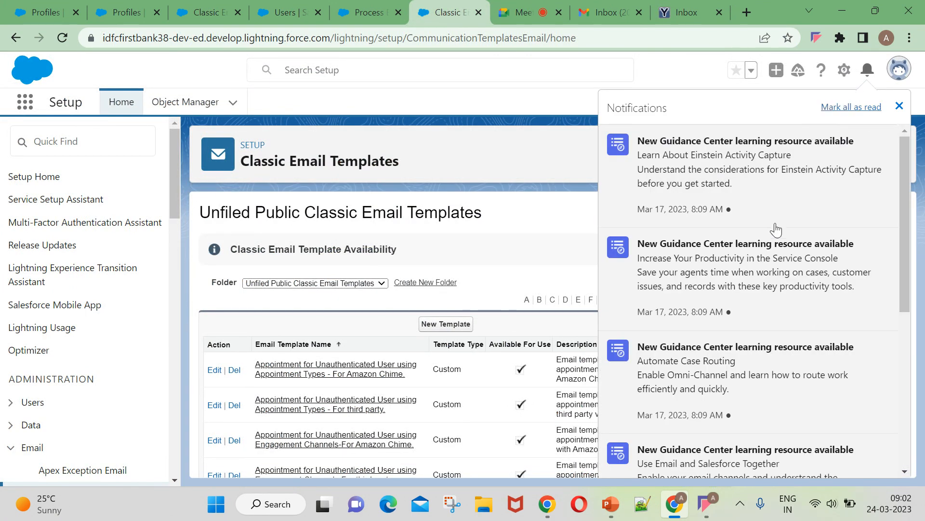
left_click(900, 105)
Recheck the opportunity email in YOPmail, refresh the inbox, and return to Process Builder.
left_click(692, 9)
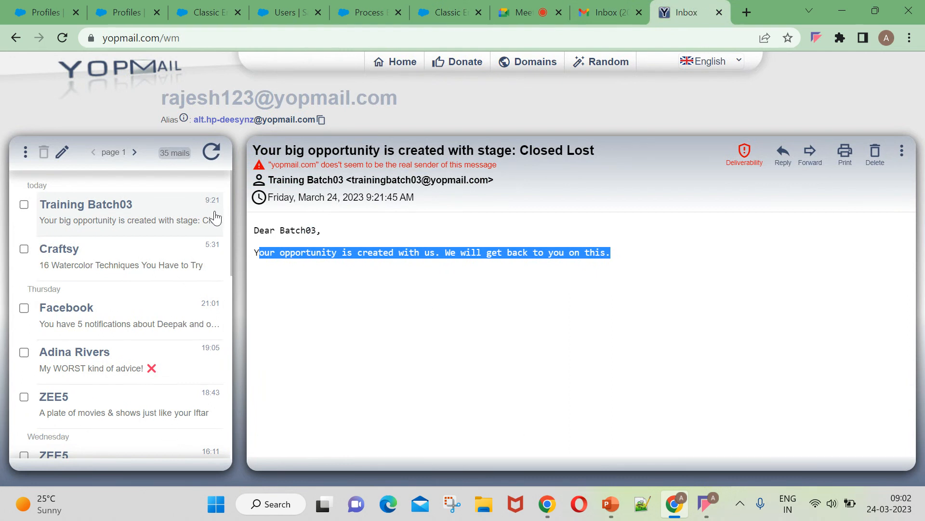
left_click(258, 249)
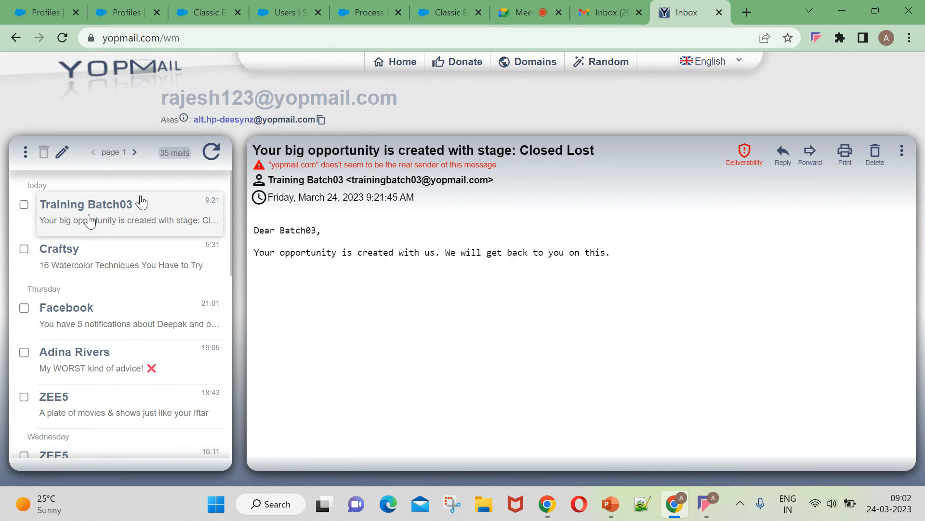
left_click_drag(161, 99, 442, 106)
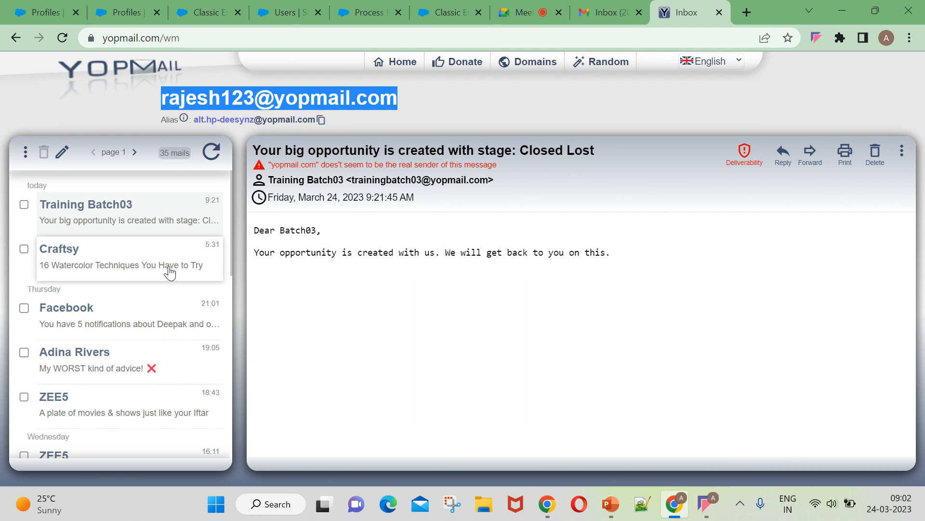
left_click_drag(262, 230, 609, 252)
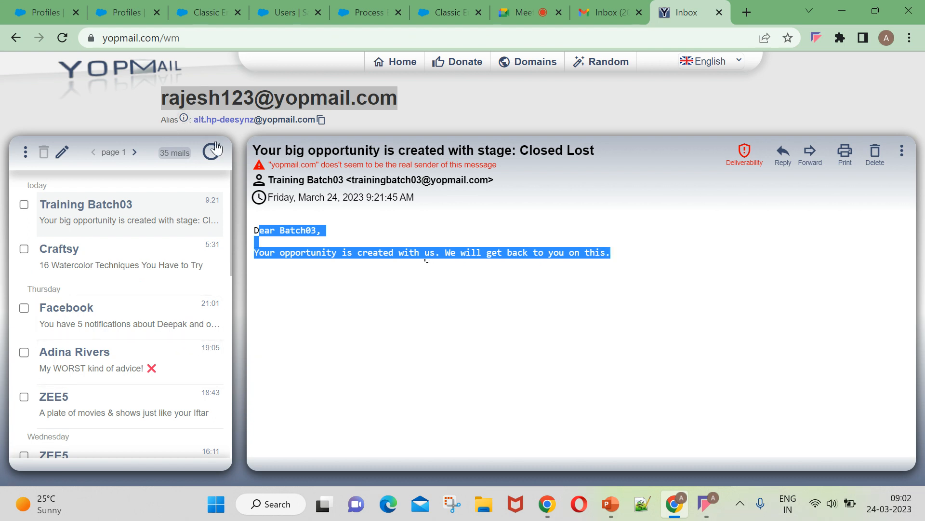
left_click(215, 161)
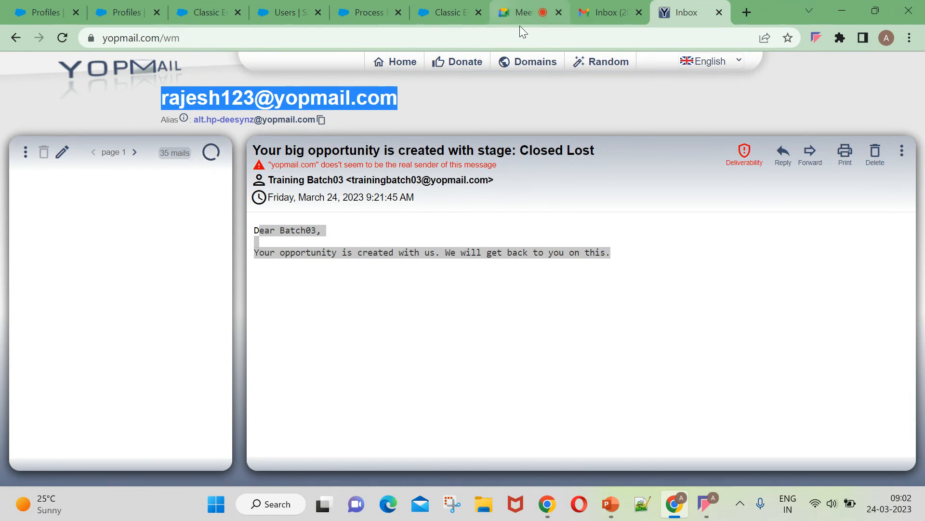
left_click(383, 15)
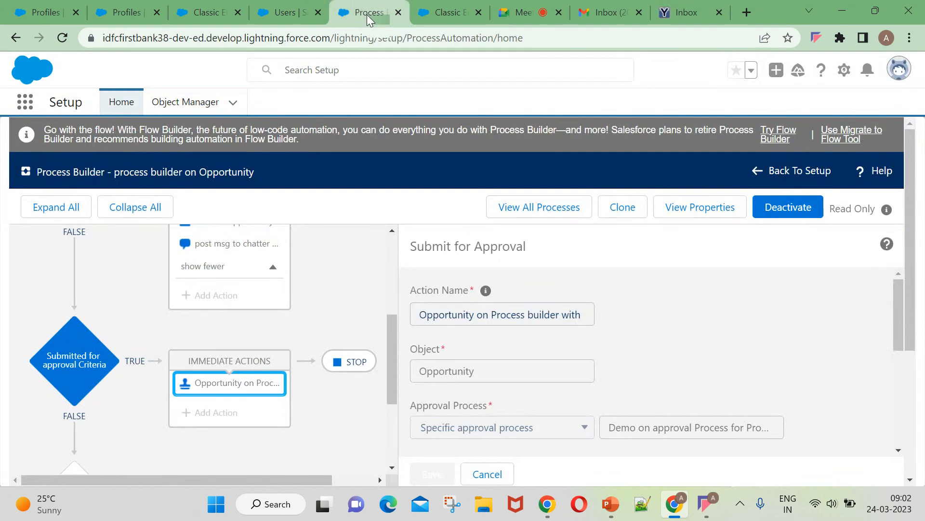
Close the extra Users setup tab and dismiss the in-page text search.
left_click(318, 12)
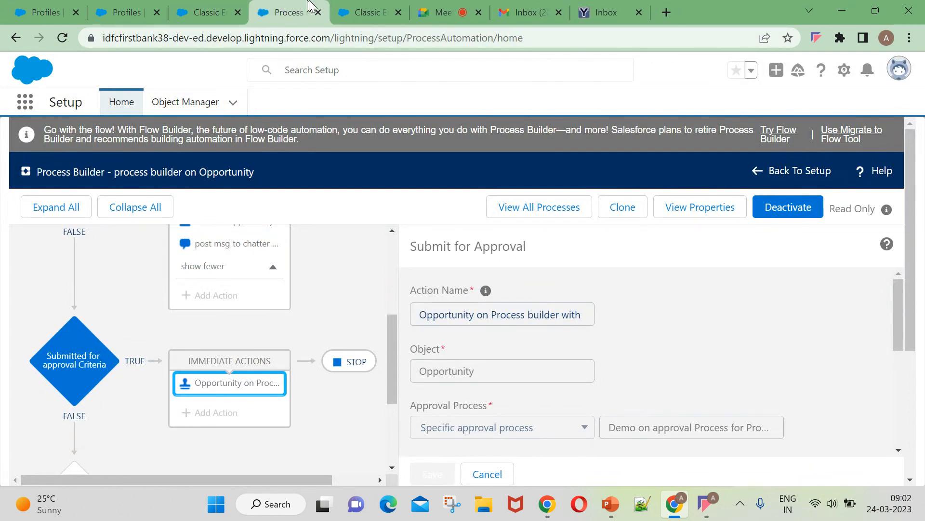
left_click(207, 12)
left_click(289, 12)
scroll(188, 309, "up", 3)
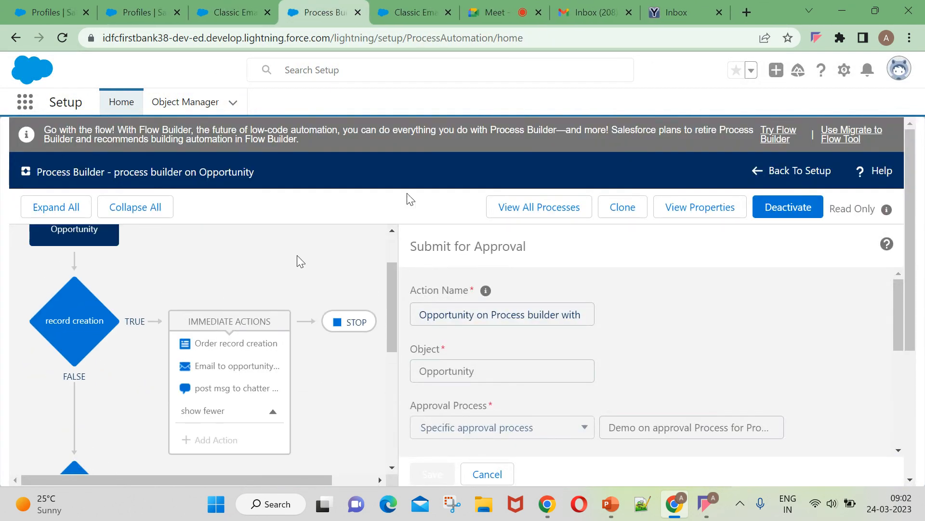
left_click(46, 12)
scroll(688, 355, "up", 15)
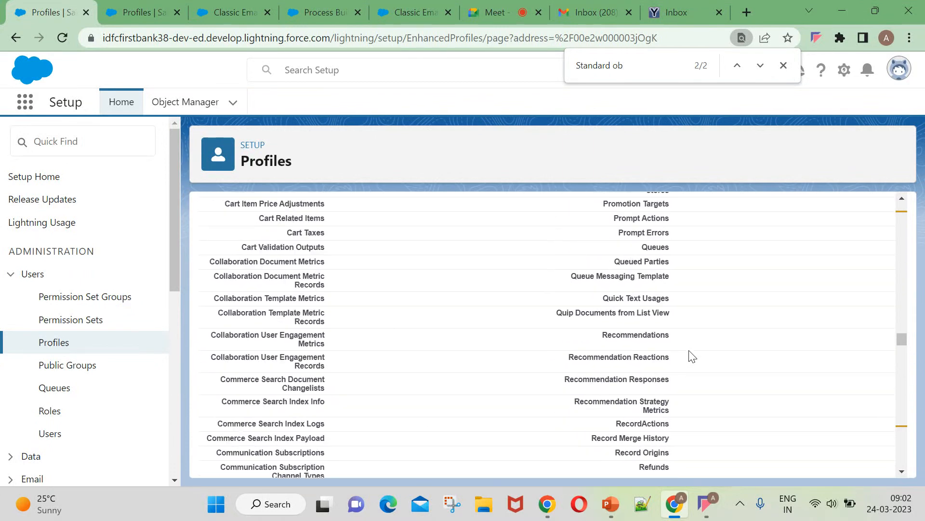
left_click(783, 65)
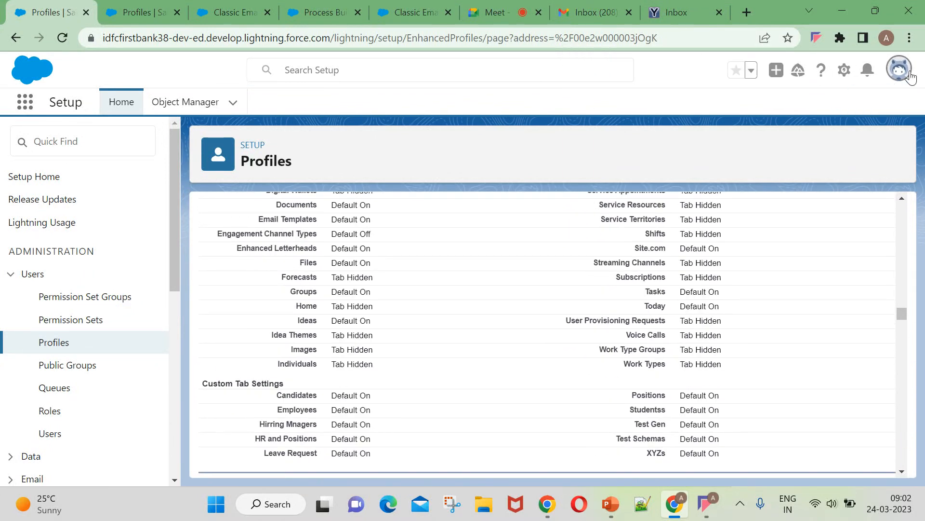
Log out of Salesforce from the account menu after viewing your own profile.
left_click(899, 69)
left_click(690, 131)
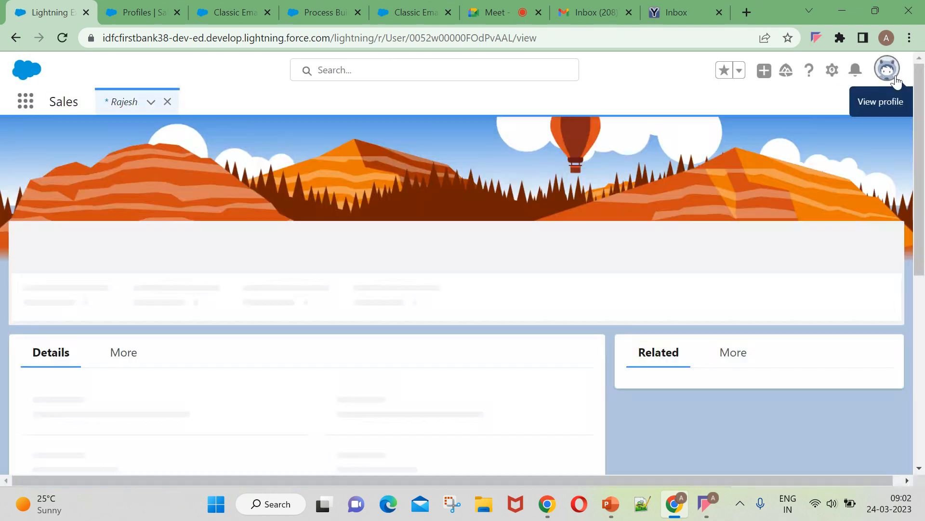
left_click(887, 69)
left_click(870, 105)
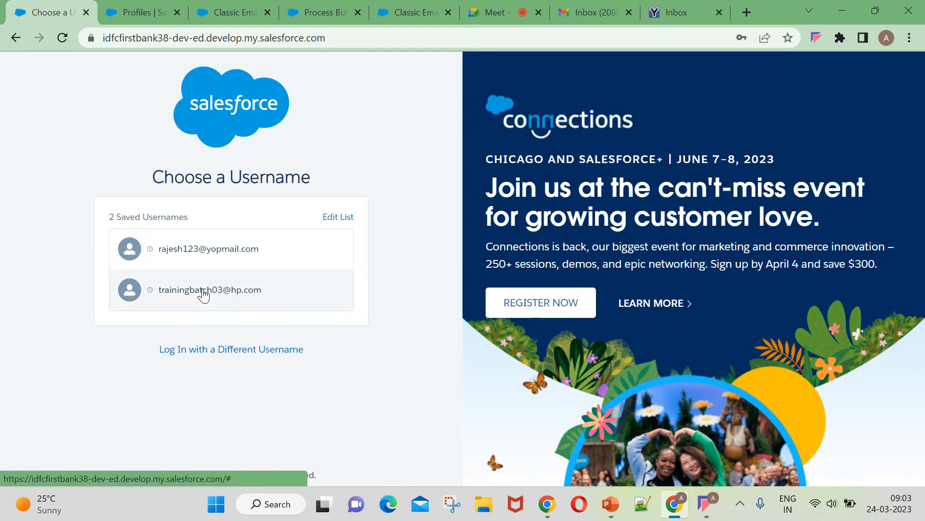
Try signing in with the saved training-batch username and password, then close the failing login tab.
left_click(203, 291)
left_click(215, 319)
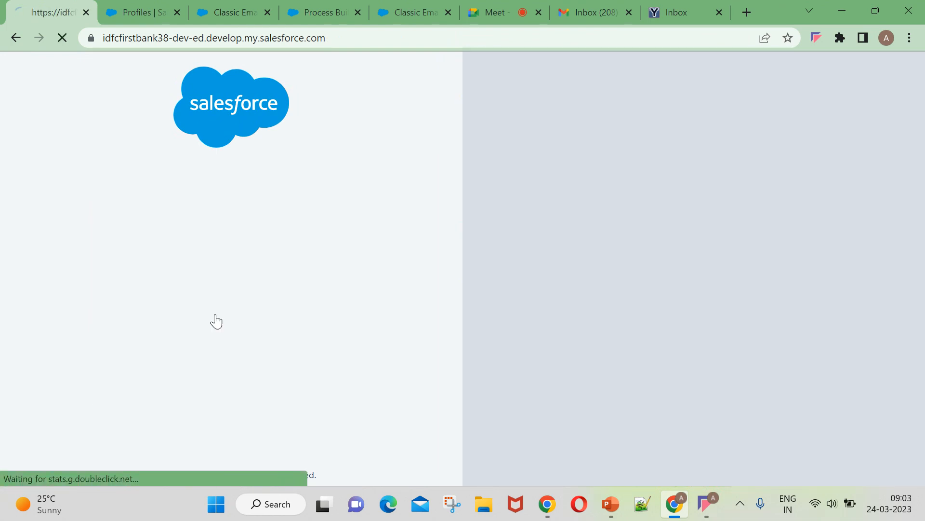
left_click(221, 306)
left_click_drag(168, 303, 114, 306)
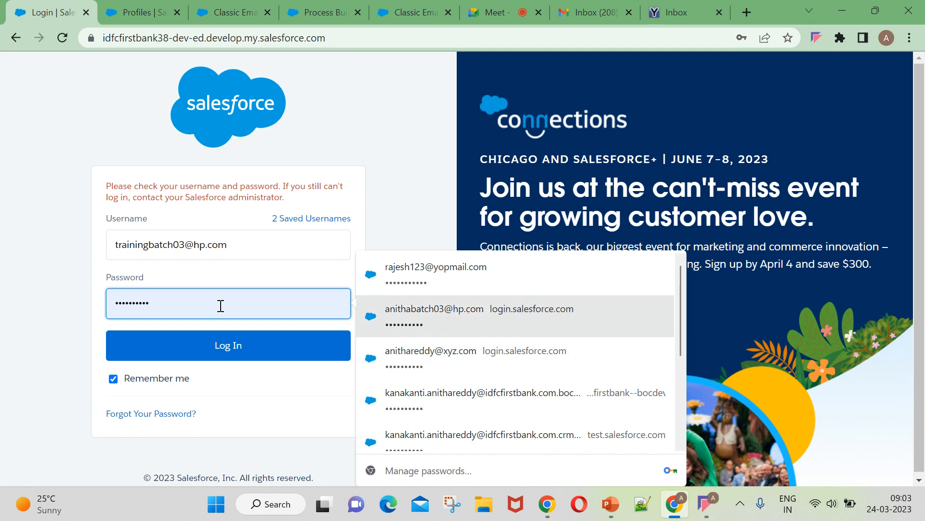
scroll(467, 378, "down", 2)
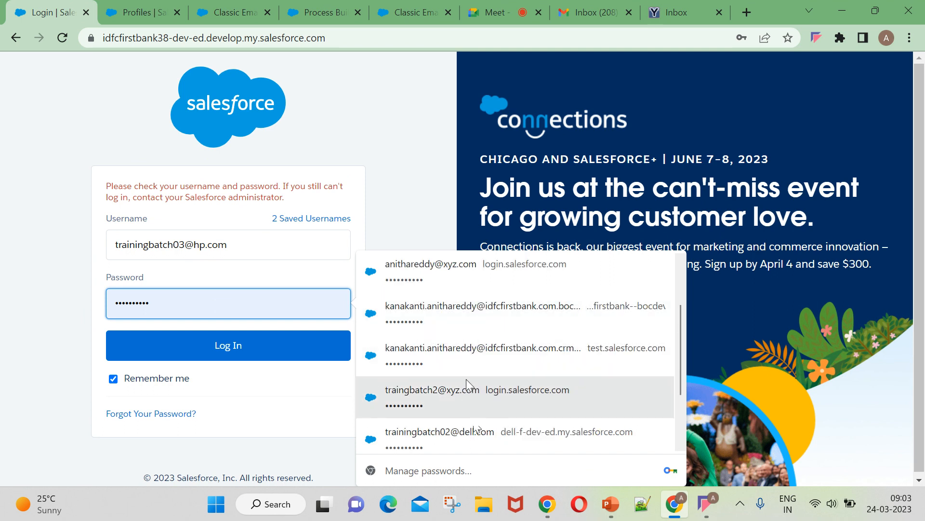
scroll(470, 409, "down", 1)
scroll(474, 436, "up", 2)
scroll(476, 436, "down", 4)
scroll(474, 429, "up", 4)
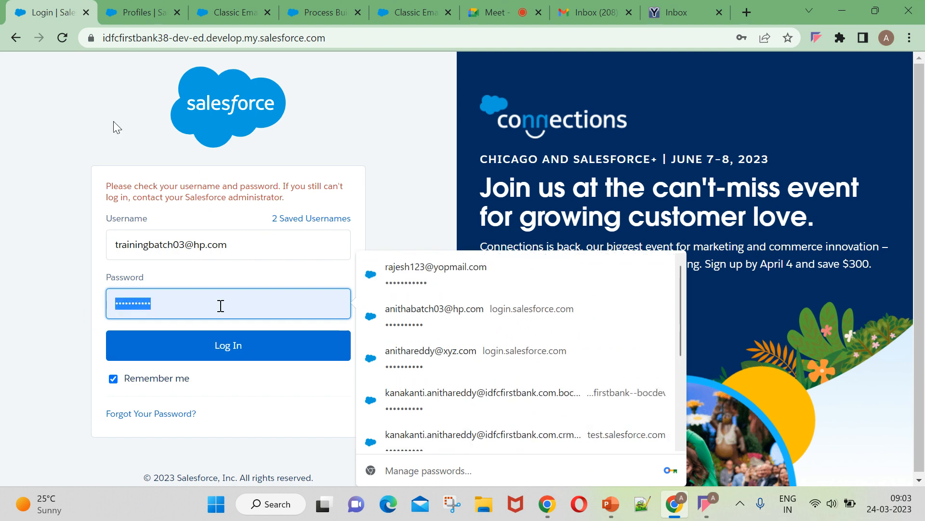
left_click(88, 17)
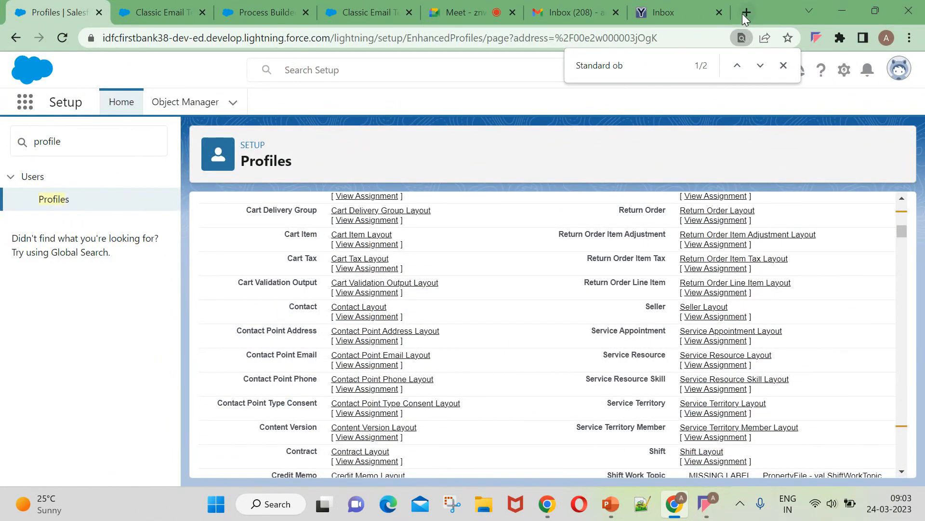
Reopen the Batch-03 org login in a new tab and retry with the saved training login.
left_click(743, 14)
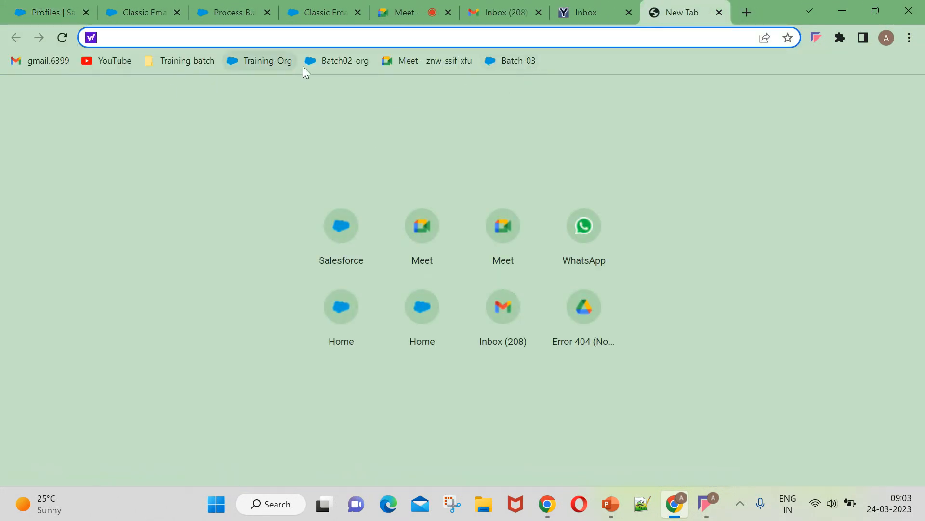
left_click(515, 63)
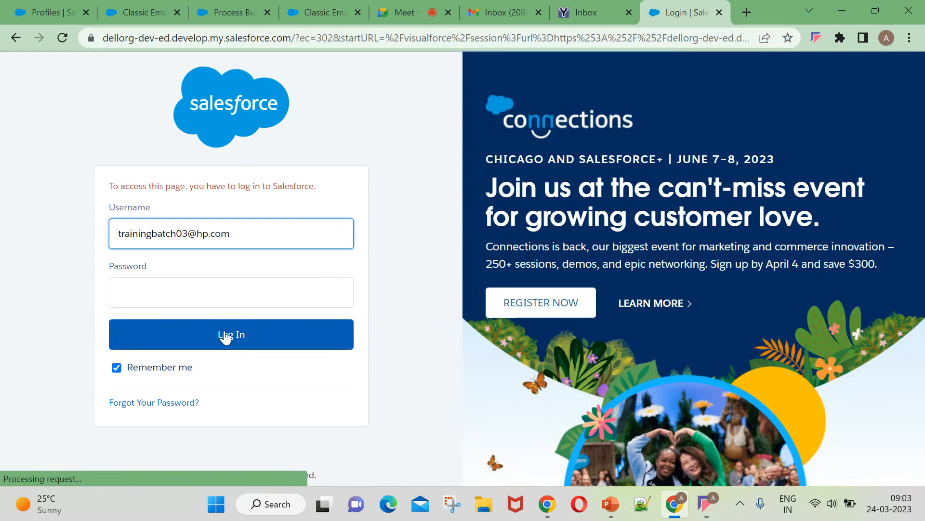
left_click(225, 336)
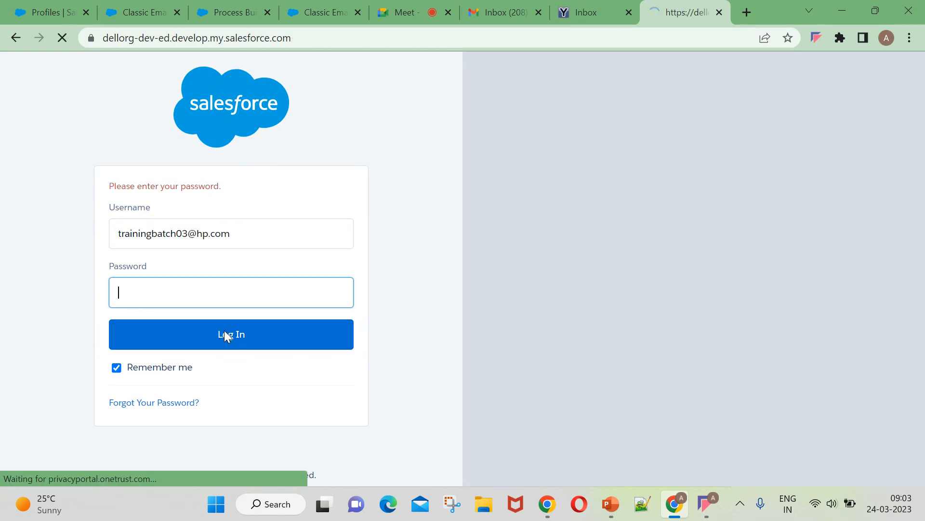
left_click_drag(265, 224, 76, 245)
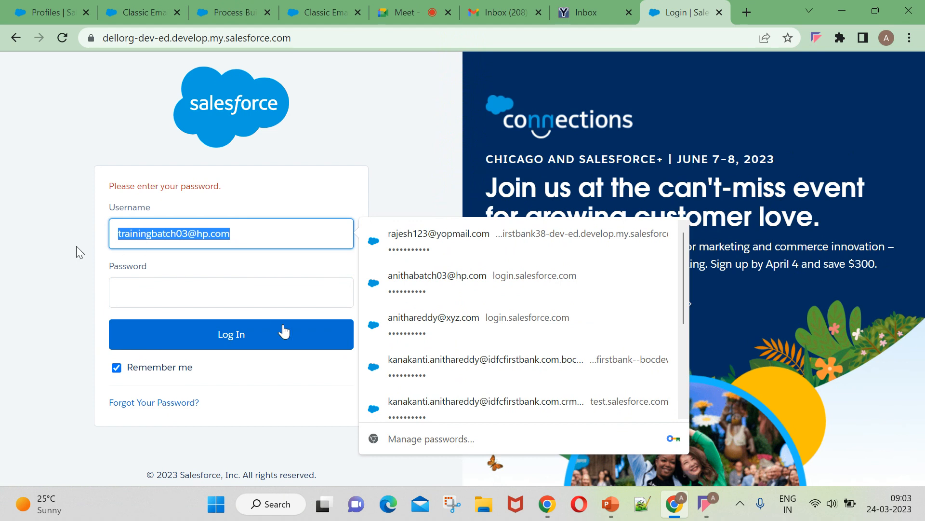
scroll(467, 305, "down", 4)
left_click(458, 359)
left_click(203, 352)
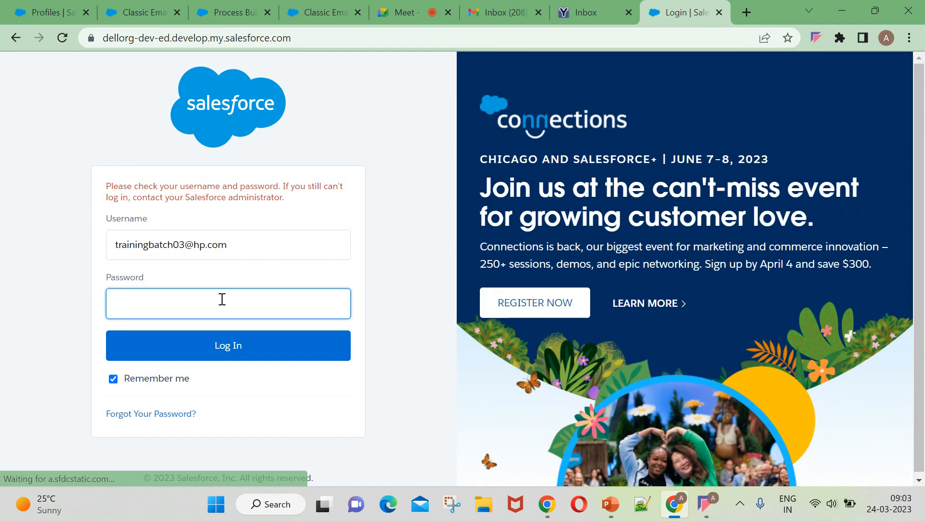
Type the account password manually and resubmit the login several times.
left_click(223, 299)
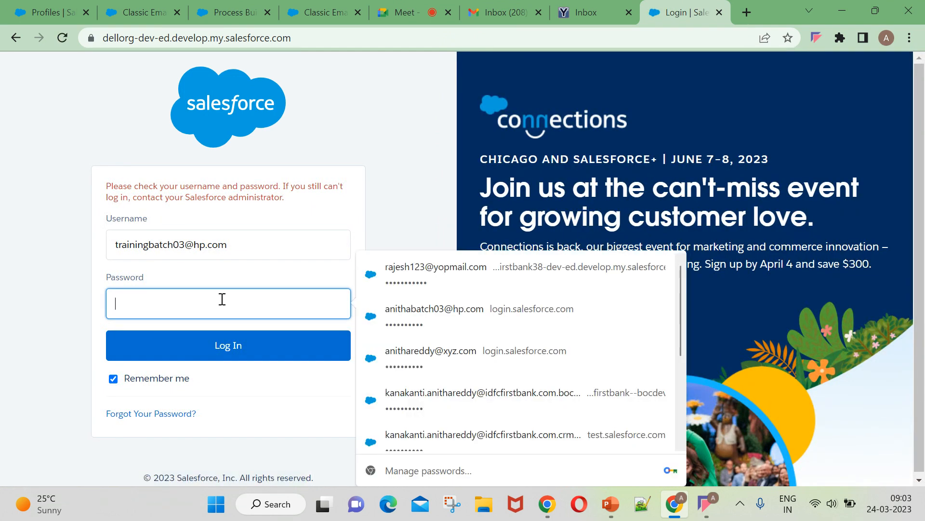
key("Caps_Lock")
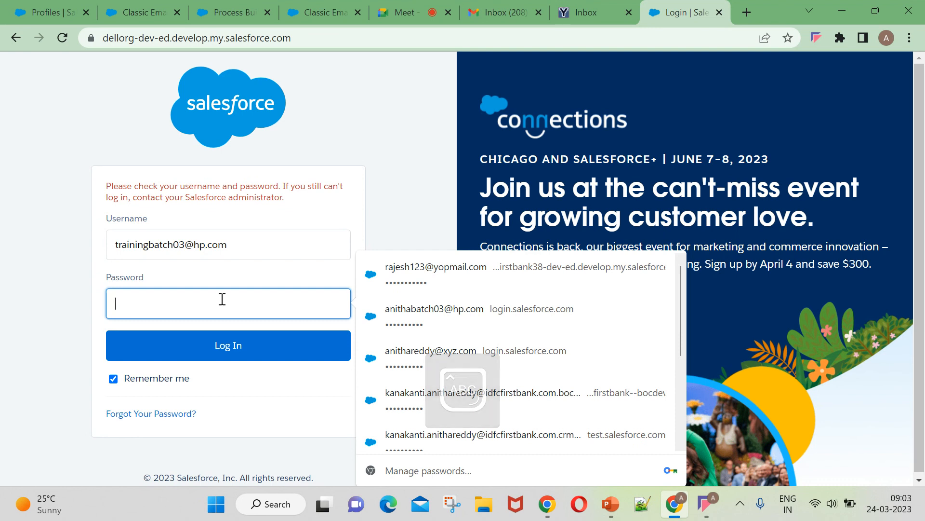
type("•")
key("Caps_Lock")
type("•")
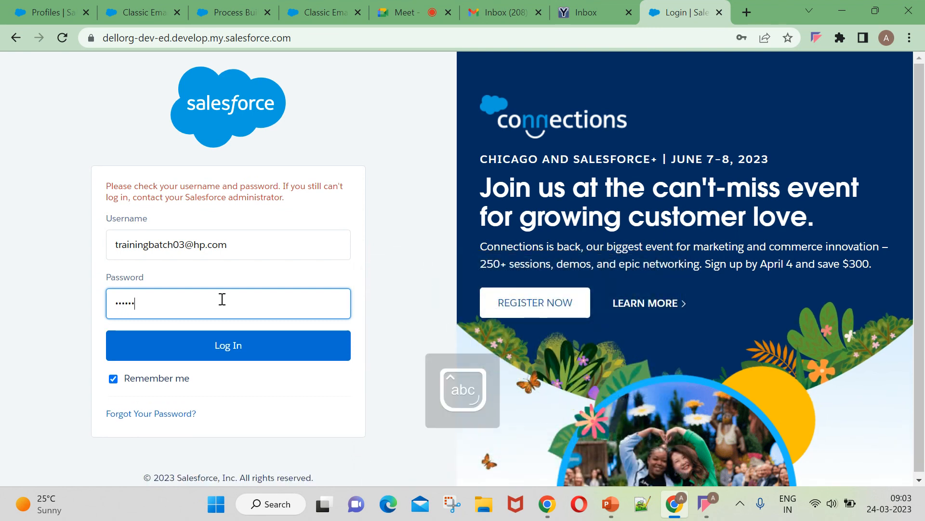
type("12")
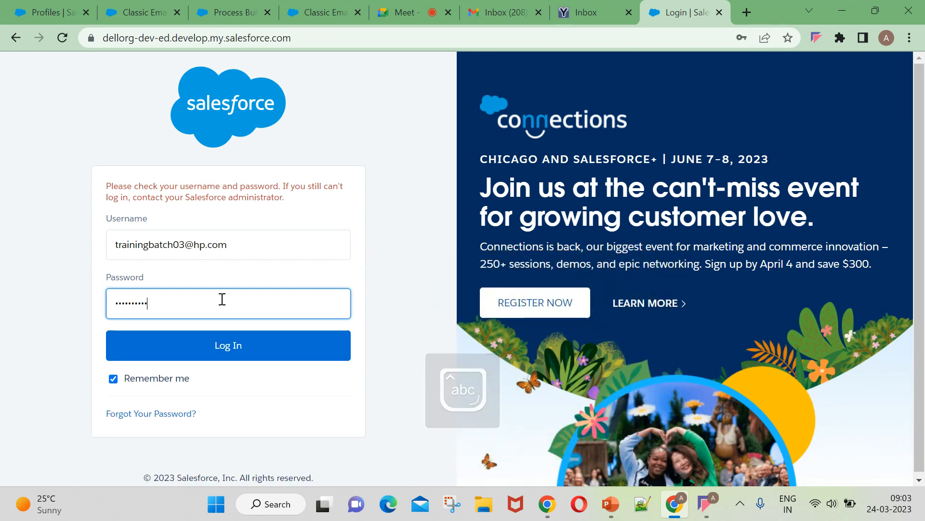
left_click(231, 346)
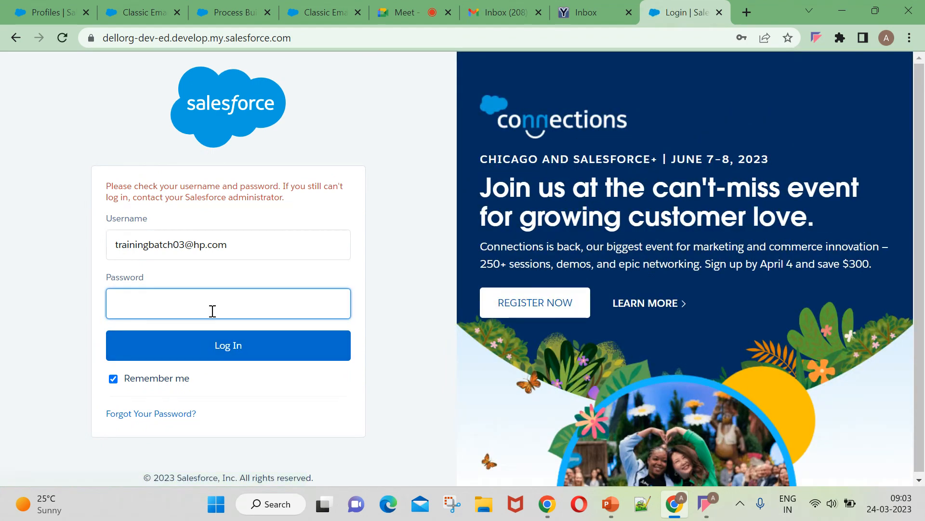
left_click(217, 306)
type("123")
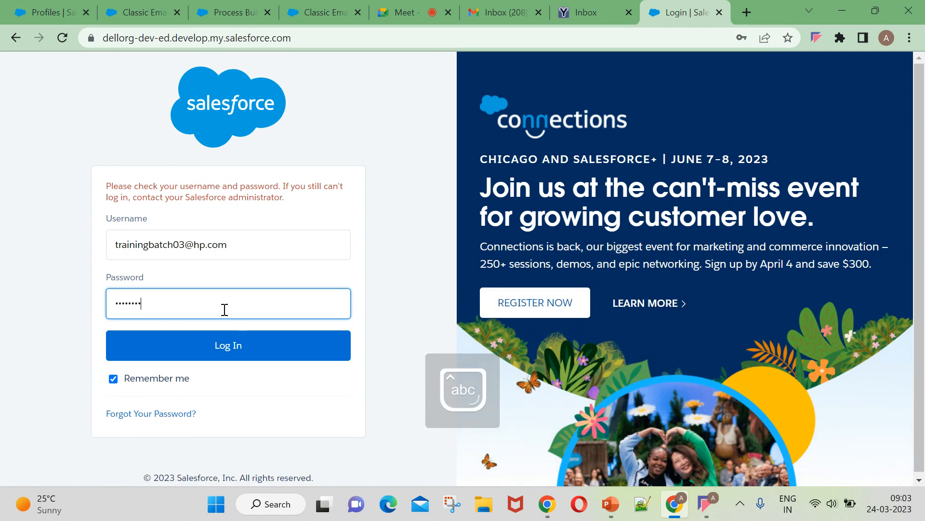
left_click(192, 343)
type("1")
left_click(217, 338)
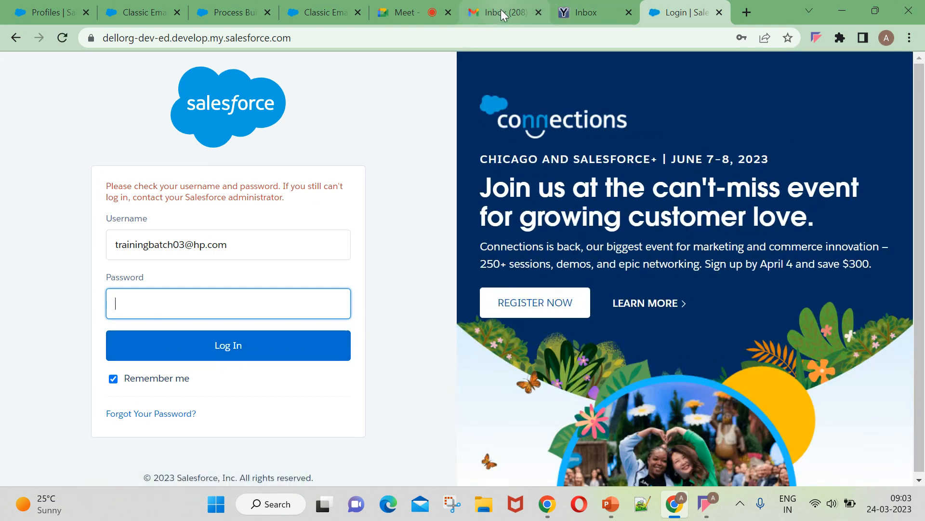
Switch to the YOPmail inbox and close the Salesforce login tab.
left_click(560, 7)
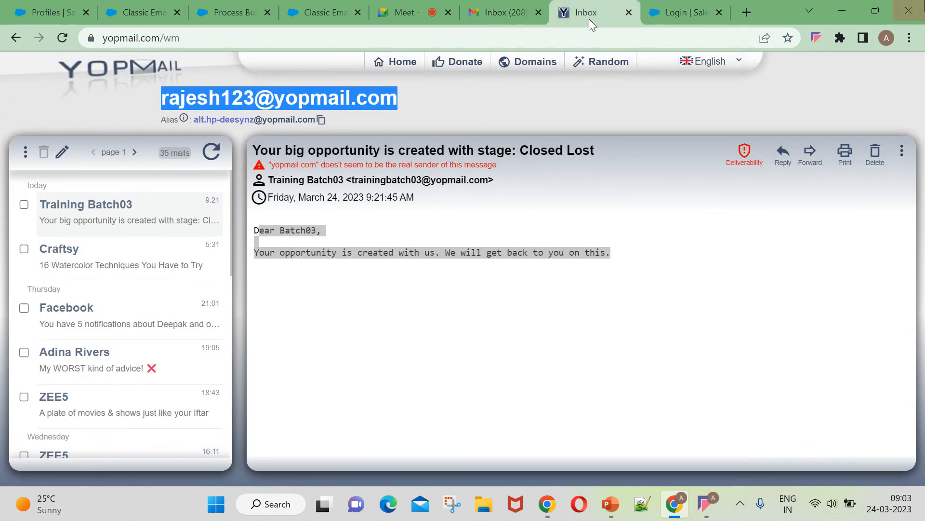
left_click(720, 12)
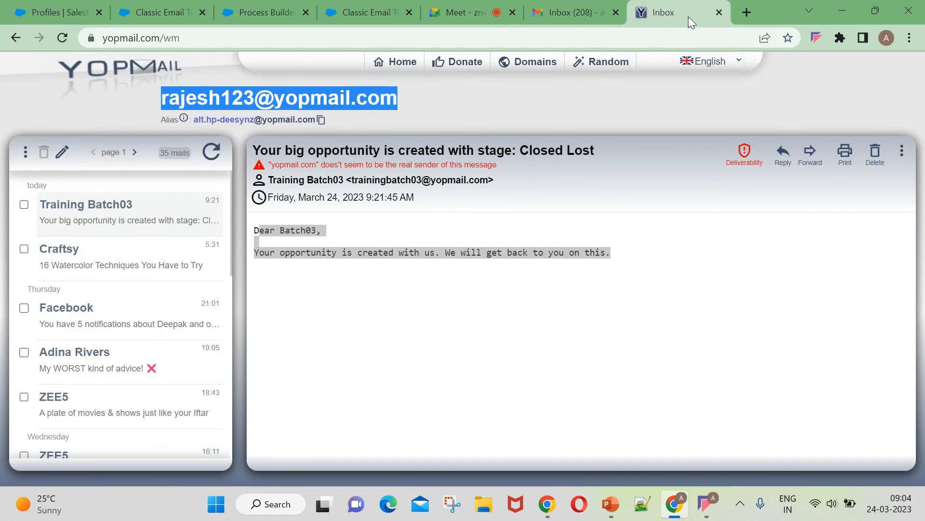
left_click(721, 12)
Sign in at login.salesforce.com with the saved Training Batch03 login and confirm the signed-in user.
left_click(748, 12)
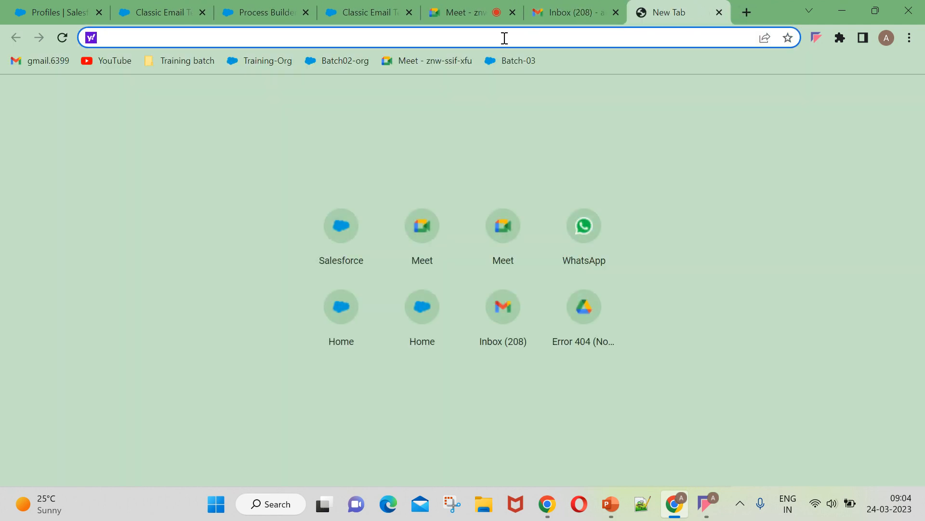
type("login")
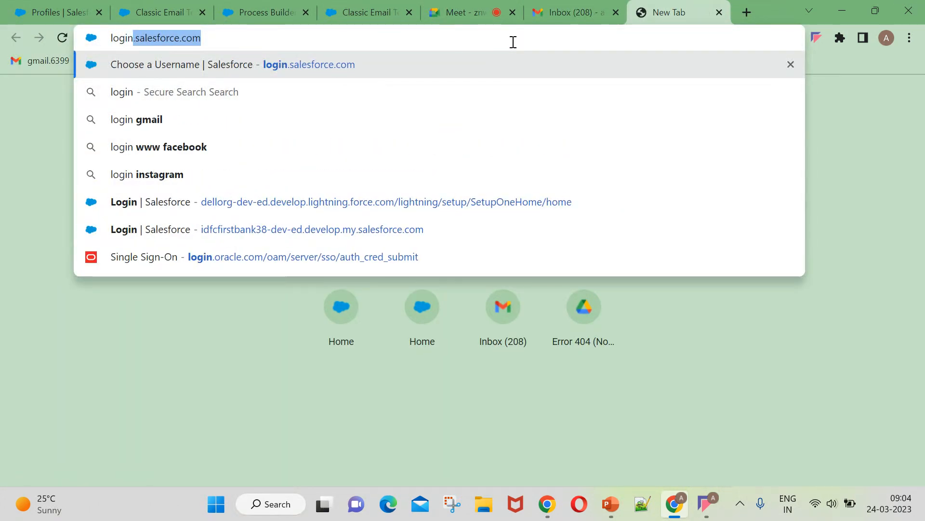
left_click(450, 63)
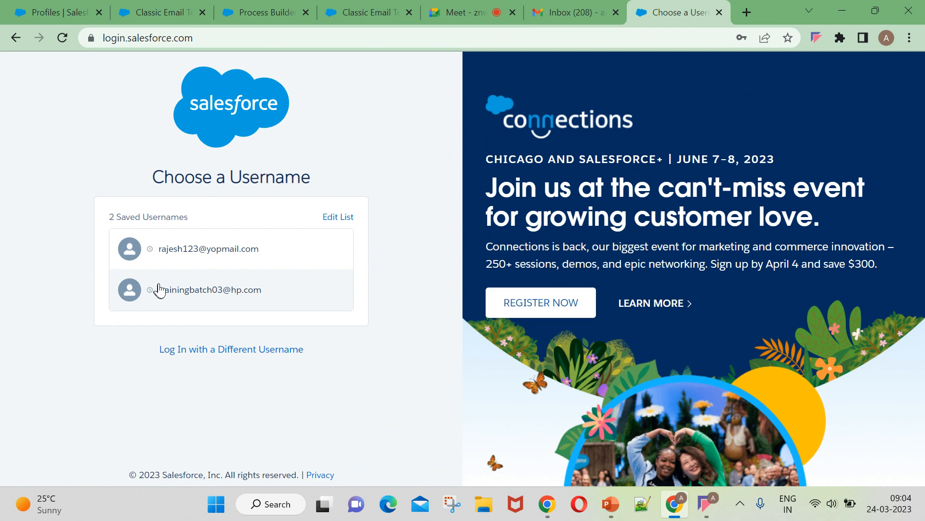
left_click(159, 290)
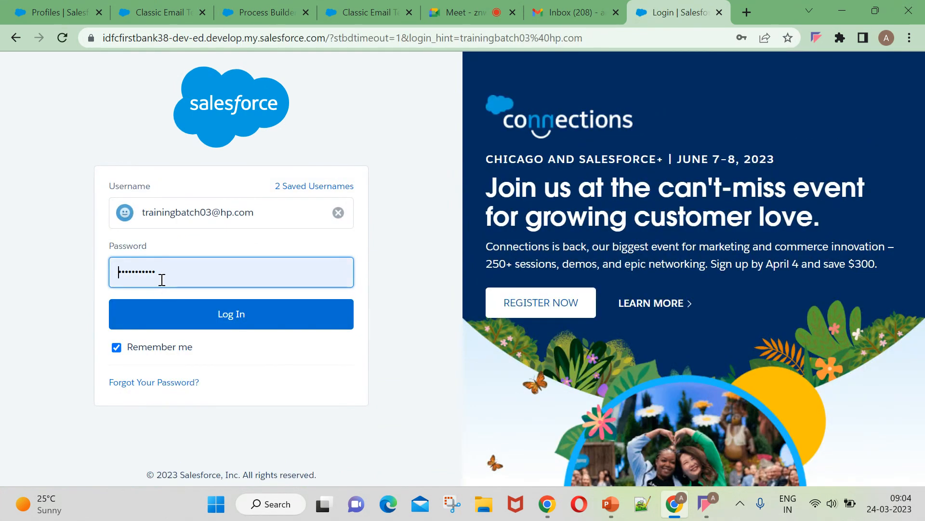
left_click(180, 352)
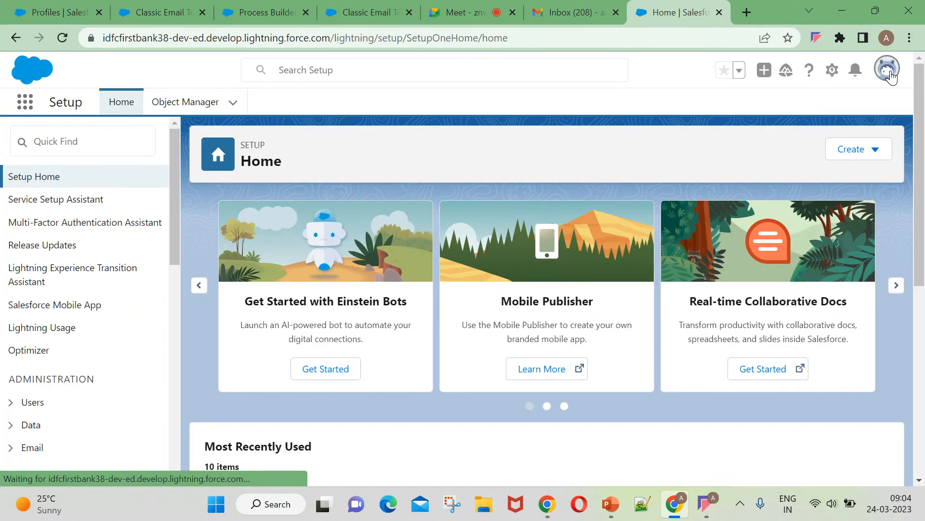
left_click(887, 68)
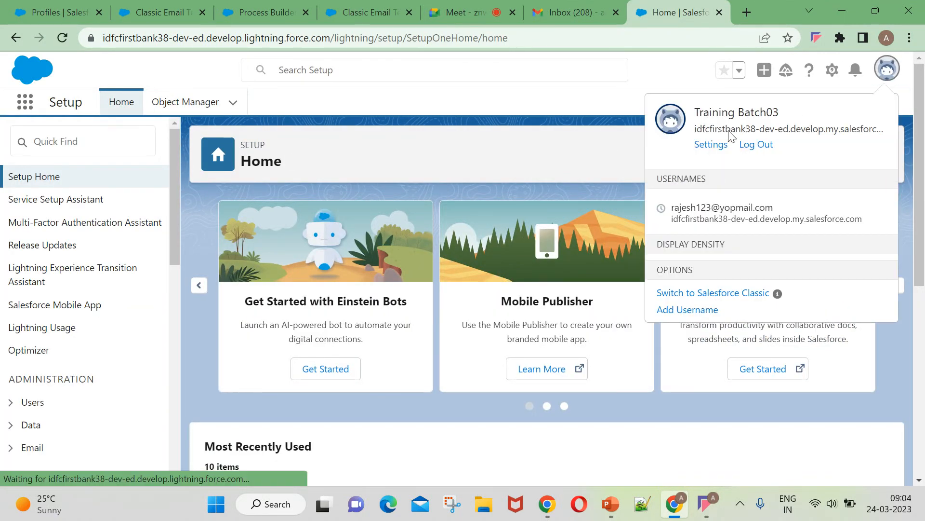
left_click(674, 119)
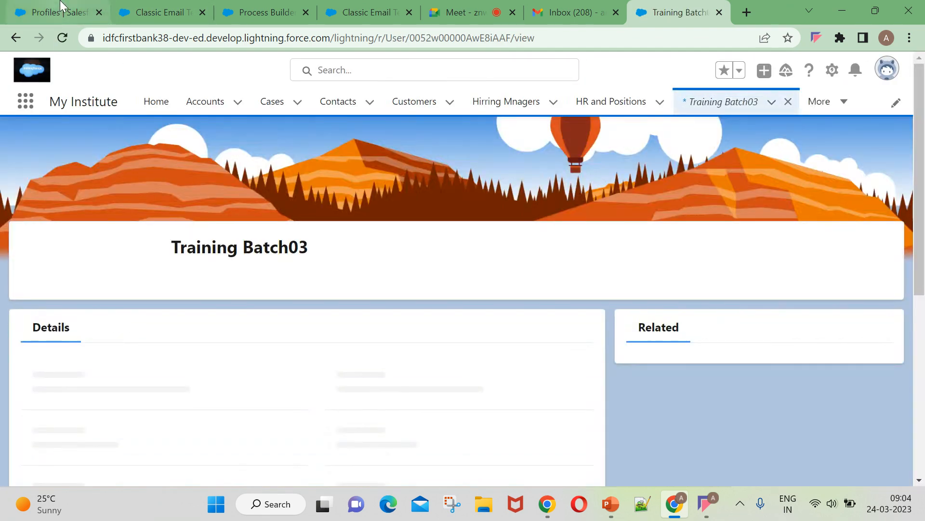
Back in Setup, filter Quick Find for 'users' and open the Users list.
left_click(62, 4)
left_click(160, 10)
left_click(76, 13)
left_click(99, 129)
key("BackSpace")
key("BackSpace")
key("BackSpace")
type("users")
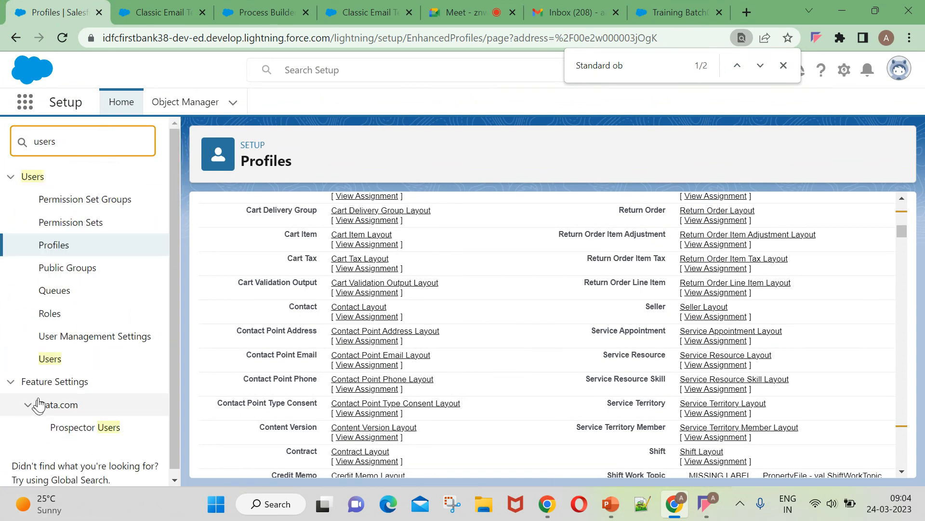
left_click(47, 361)
scroll(540, 381, "down", 3)
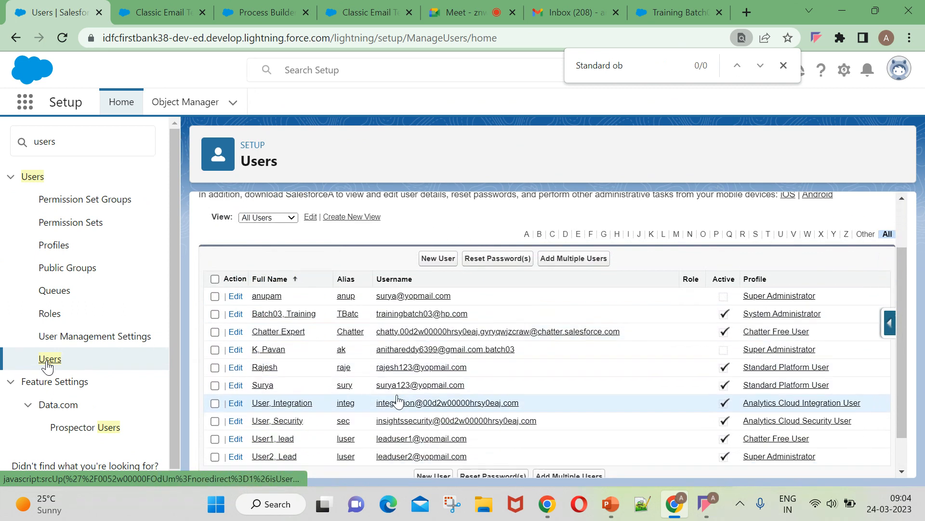
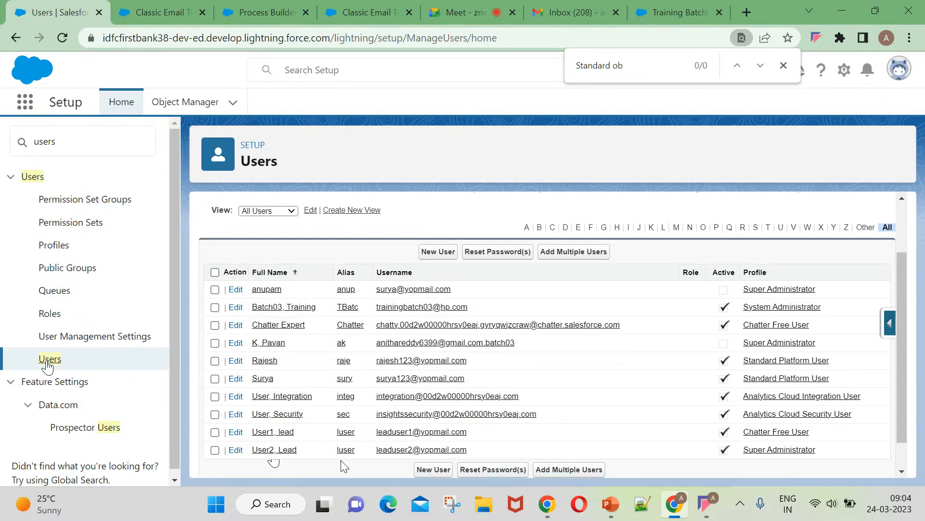
Uncheck Active on Lead User2's record and save, triggering the assignment-rule deactivation error.
scroll(344, 465, "down", 1)
left_click(270, 417)
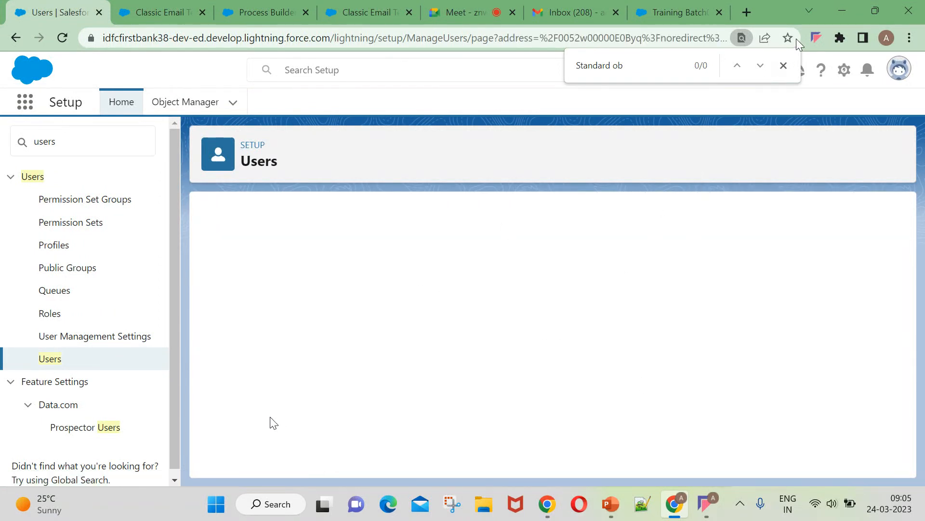
left_click(783, 65)
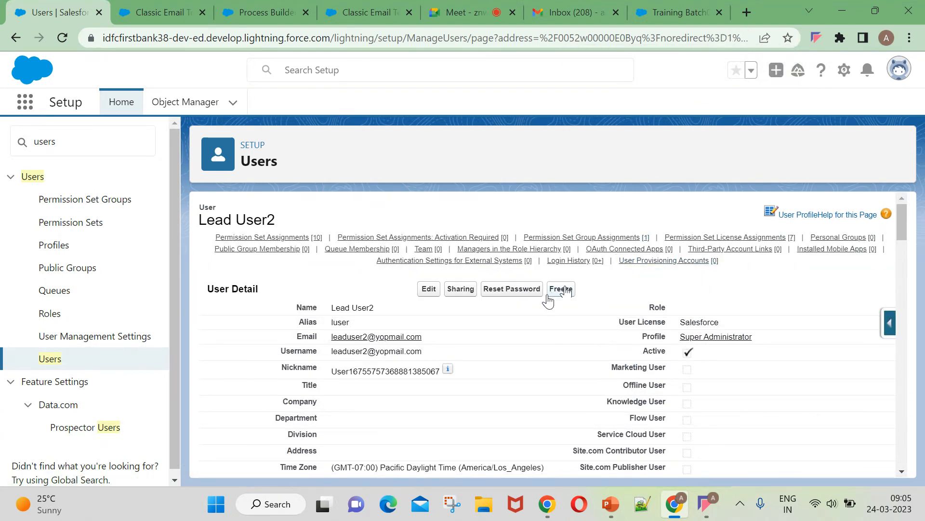
left_click(429, 289)
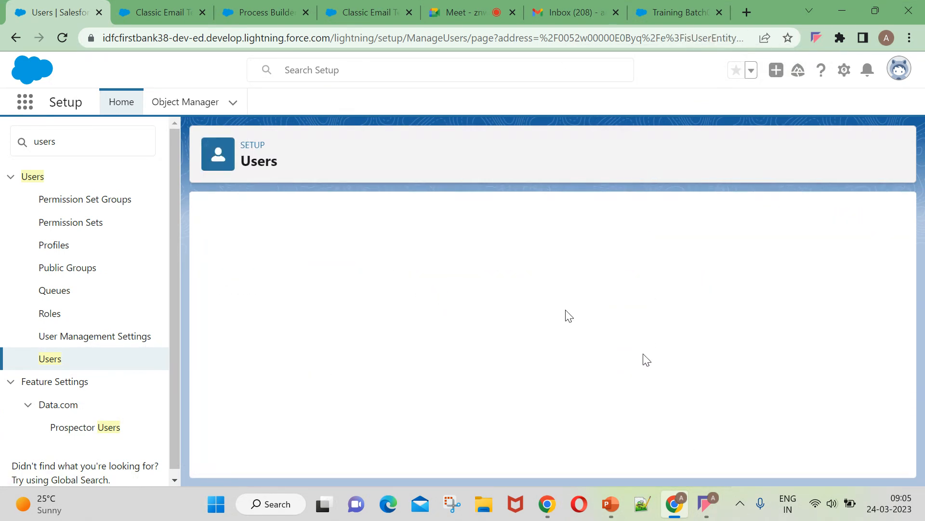
left_click(621, 354)
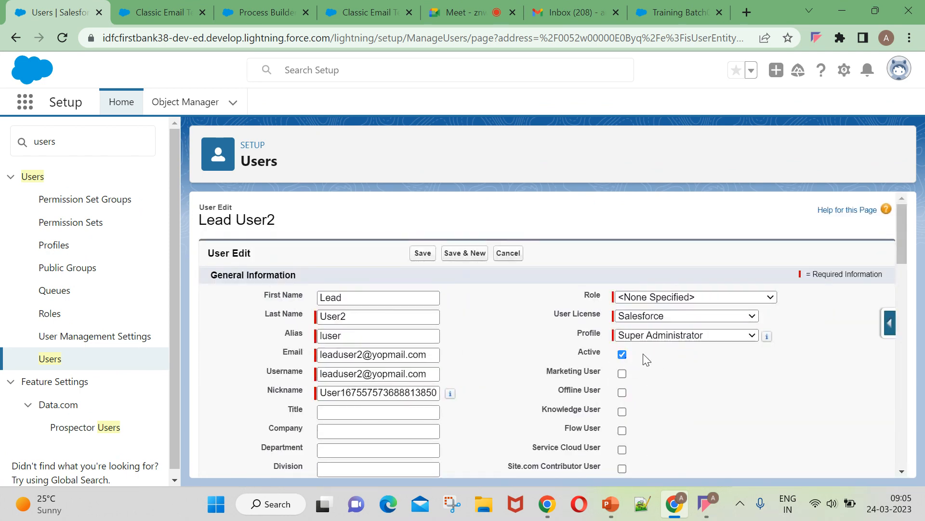
left_click(554, 332)
left_click(423, 253)
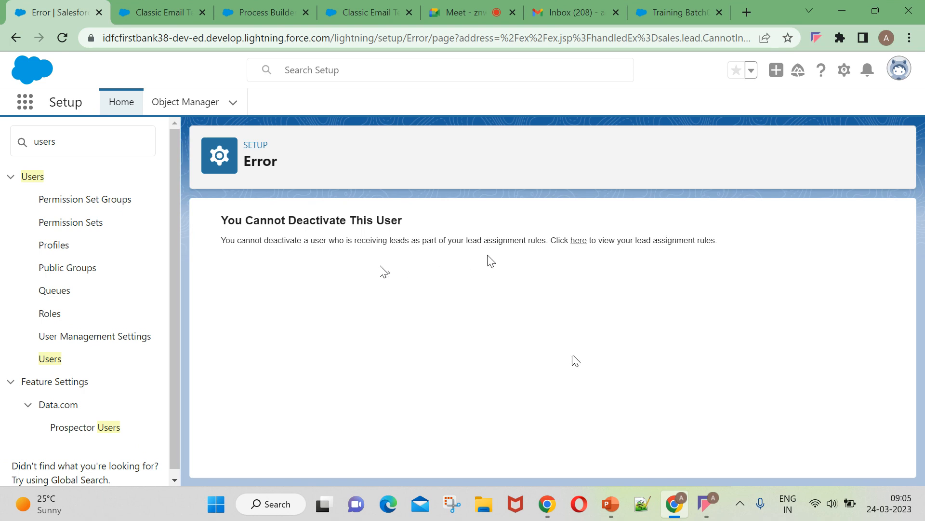
Delete the 'assigning lead to Queue' and 'Standard' lead assignment rules.
left_click(578, 240)
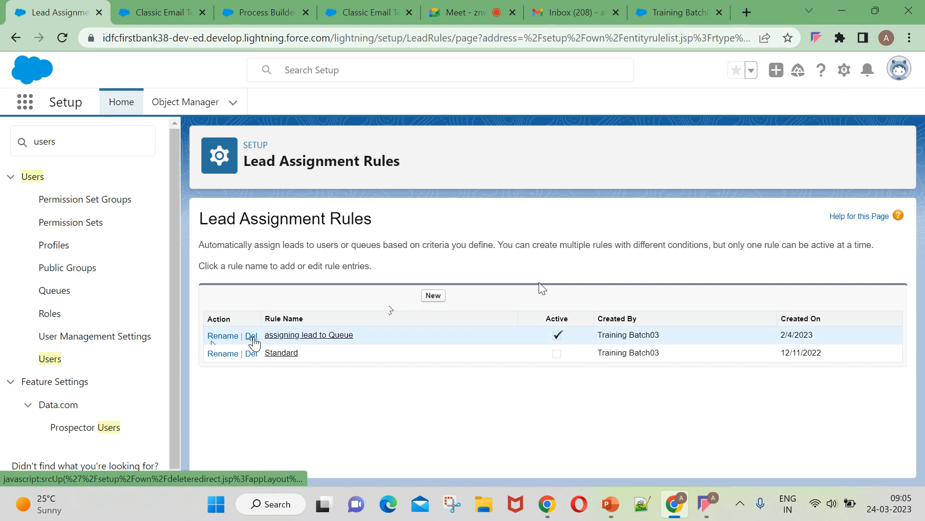
left_click(254, 343)
left_click(530, 119)
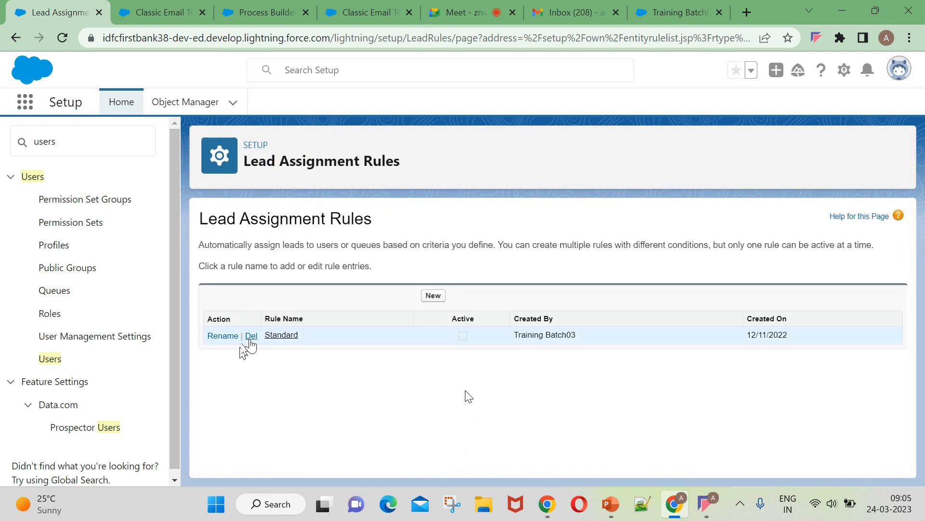
left_click(250, 337)
left_click(532, 119)
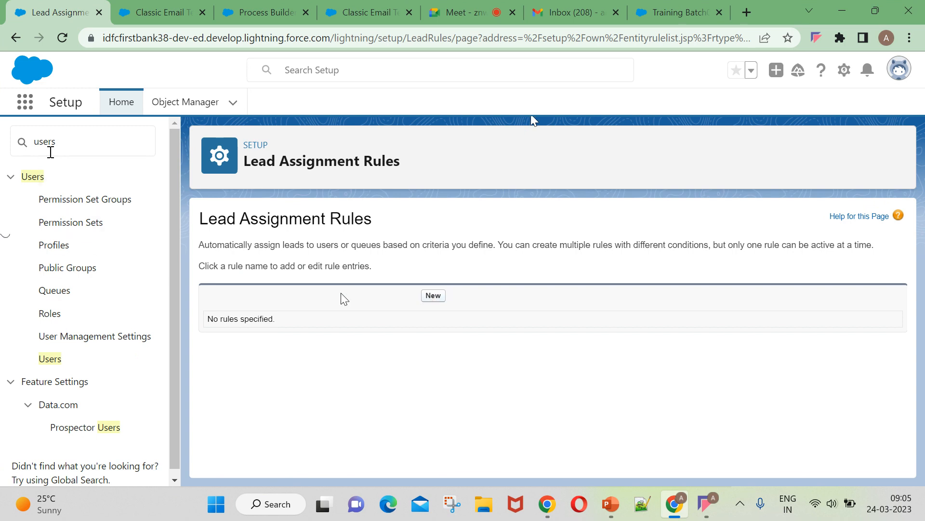
left_click(16, 38)
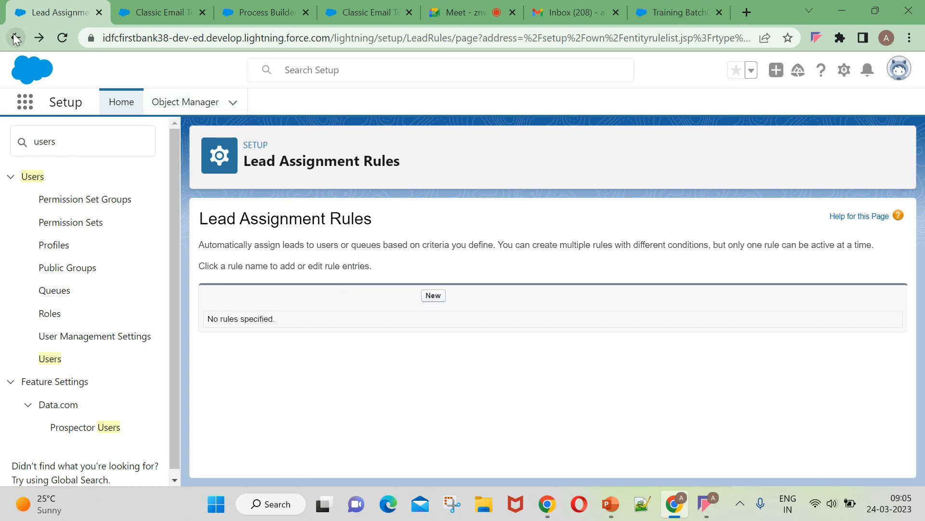
left_click(294, 75)
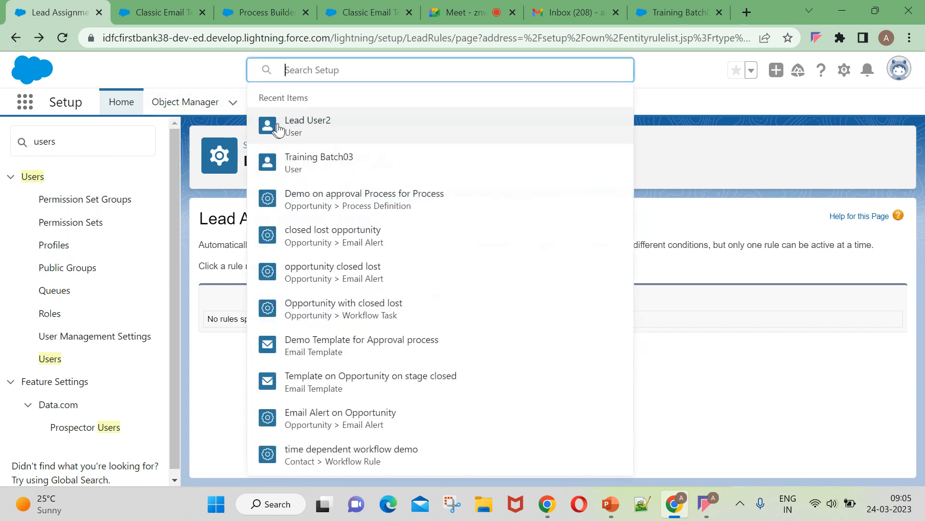
Deactivate Lead User2 by clearing Active and saving the record.
left_click(282, 127)
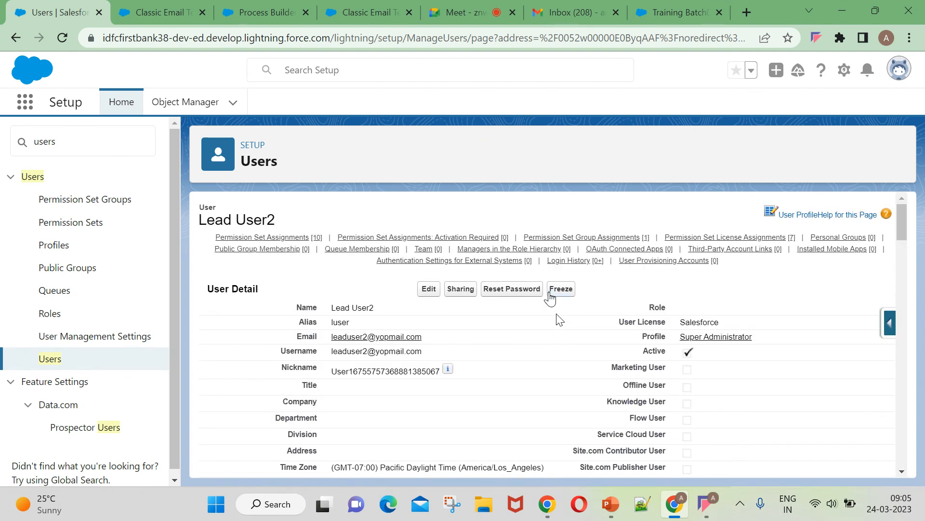
left_click(427, 290)
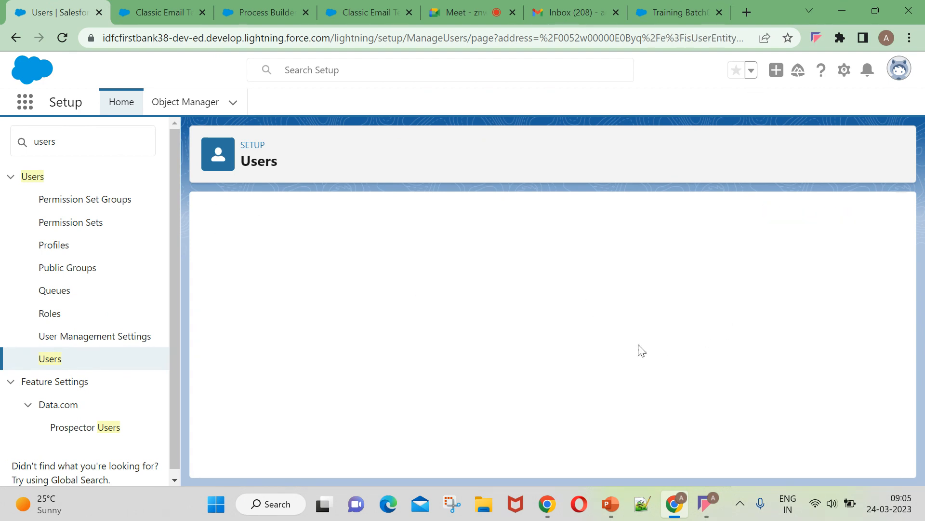
left_click(622, 353)
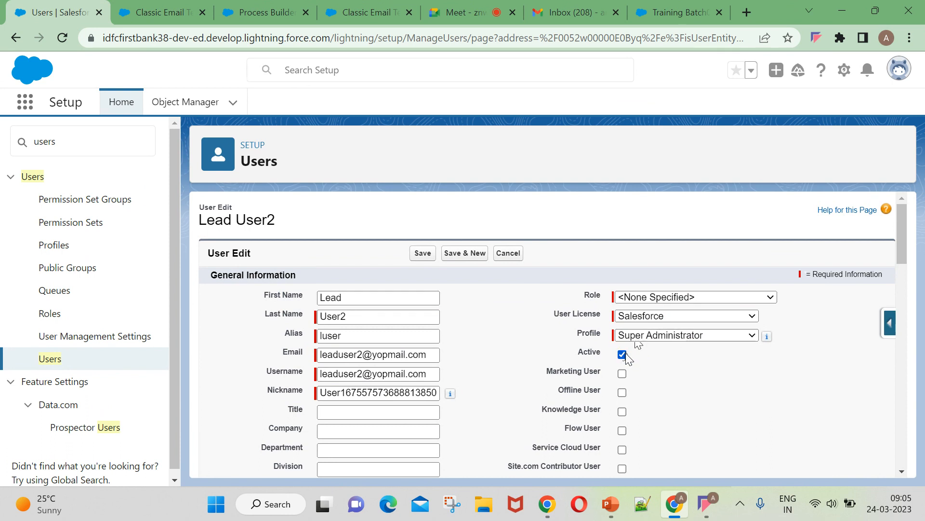
left_click(623, 354)
left_click(549, 331)
left_click(422, 253)
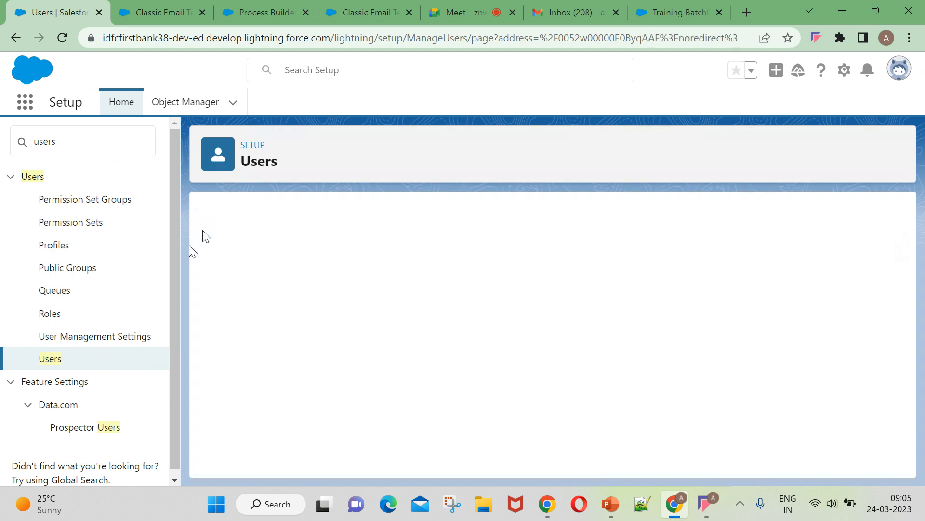
Reactivate the first inactive user in the Users list and save.
left_click(140, 150)
key("BackSpace")
key("BackSpace")
key("BackSpace")
key("BackSpace")
key("BackSpace")
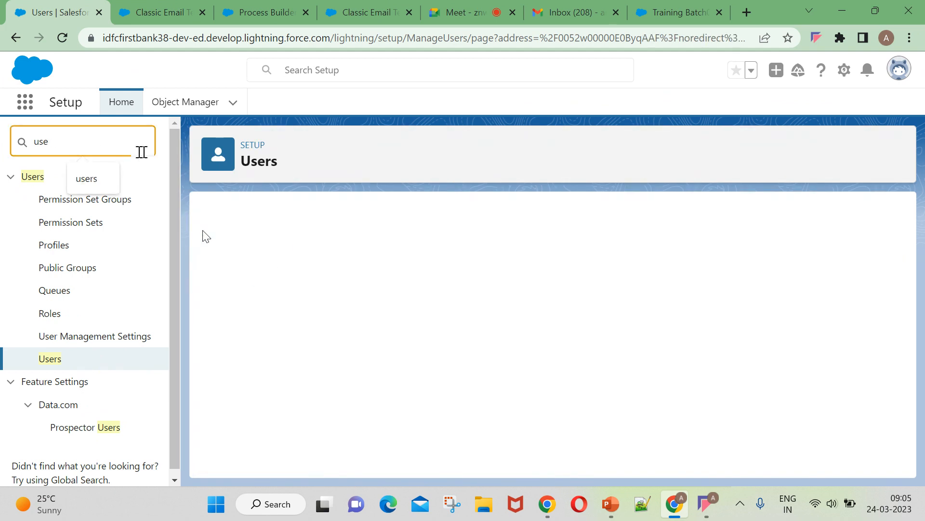
type("us")
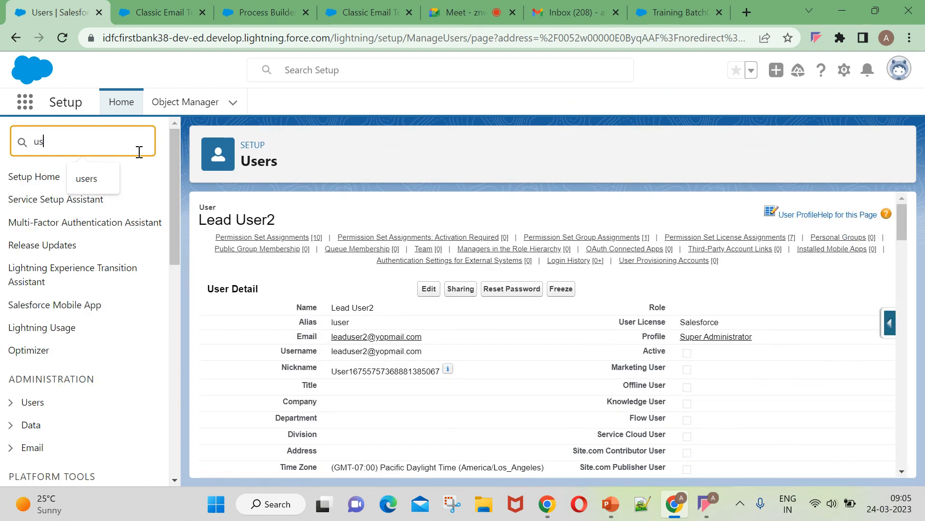
type("ers")
left_click(50, 359)
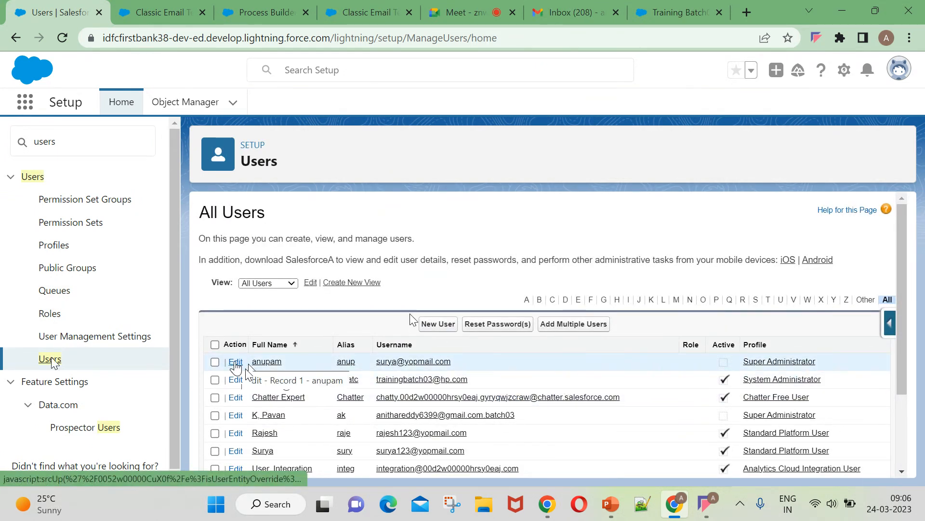
scroll(796, 371, "down", 2)
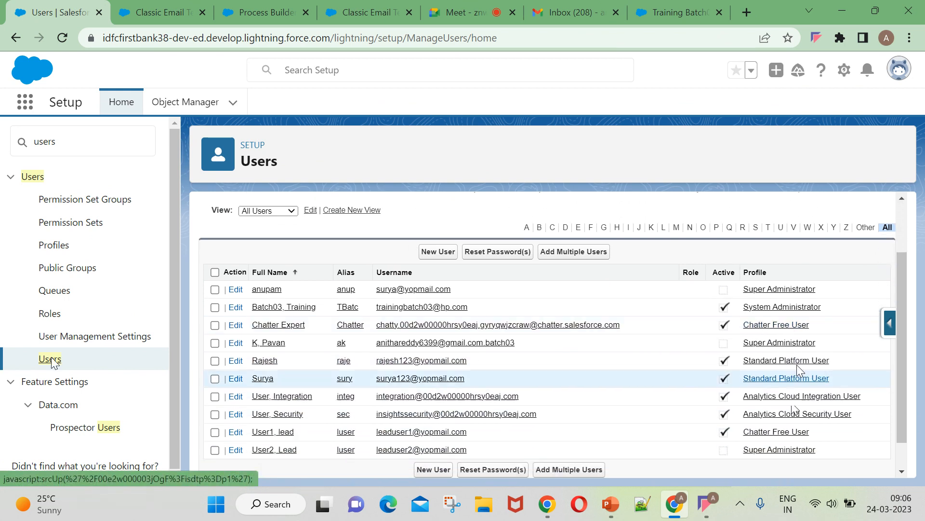
scroll(244, 384, "up", 2)
left_click(236, 362)
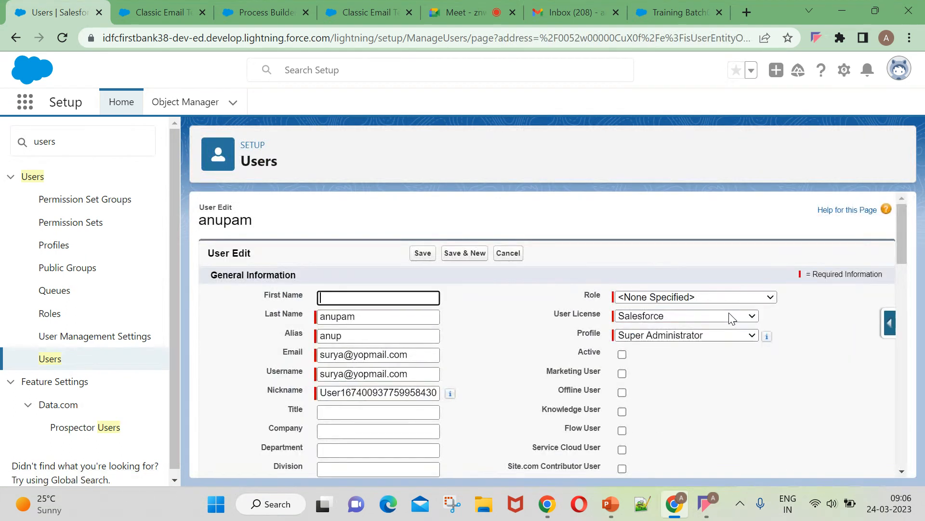
left_click(623, 355)
left_click(422, 254)
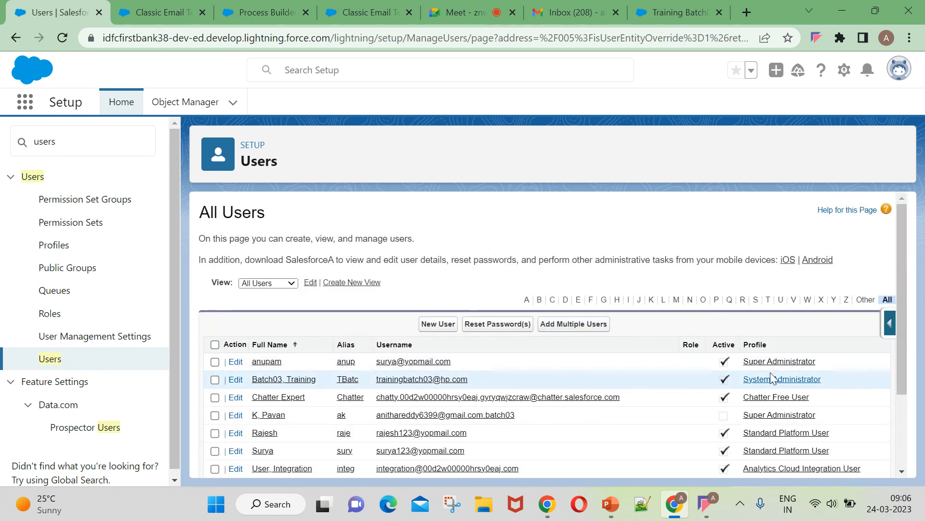
Review the Super Administrator profile's Standard Object Permissions, then open Training Batch03's account menu.
left_click(770, 372)
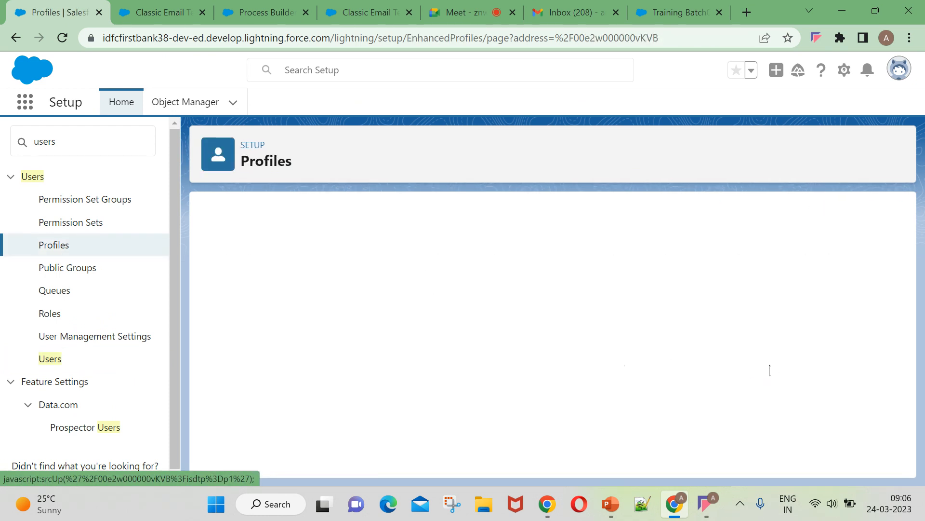
scroll(625, 370, "down", 1)
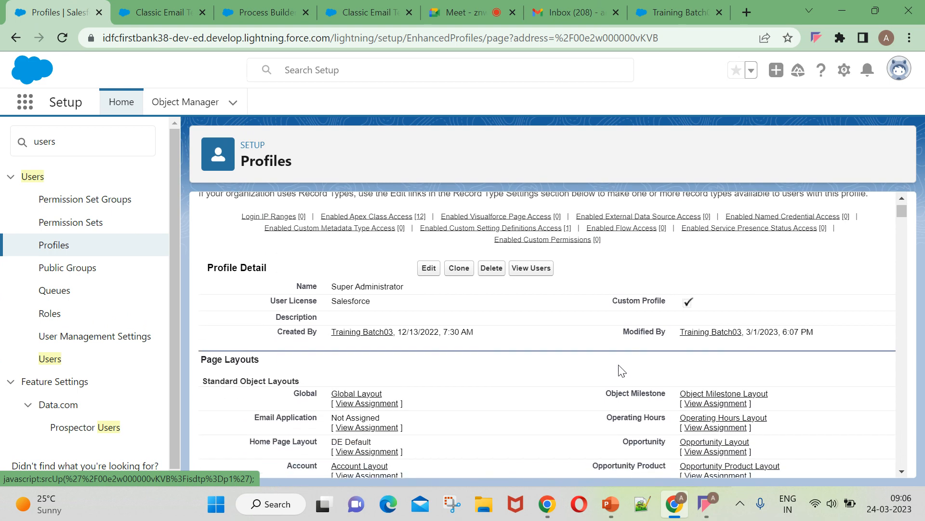
scroll(622, 370, "down", 15)
key("ctrl+f")
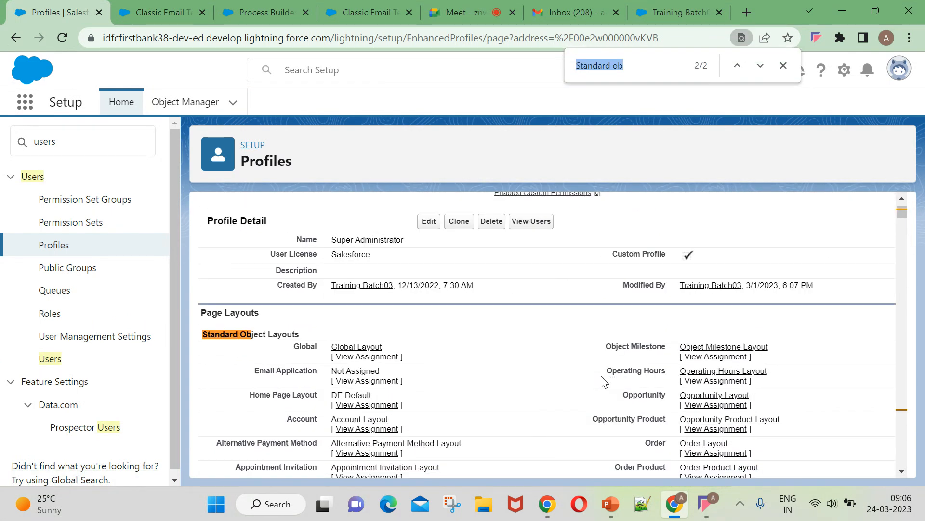
scroll(604, 381, "down", 15)
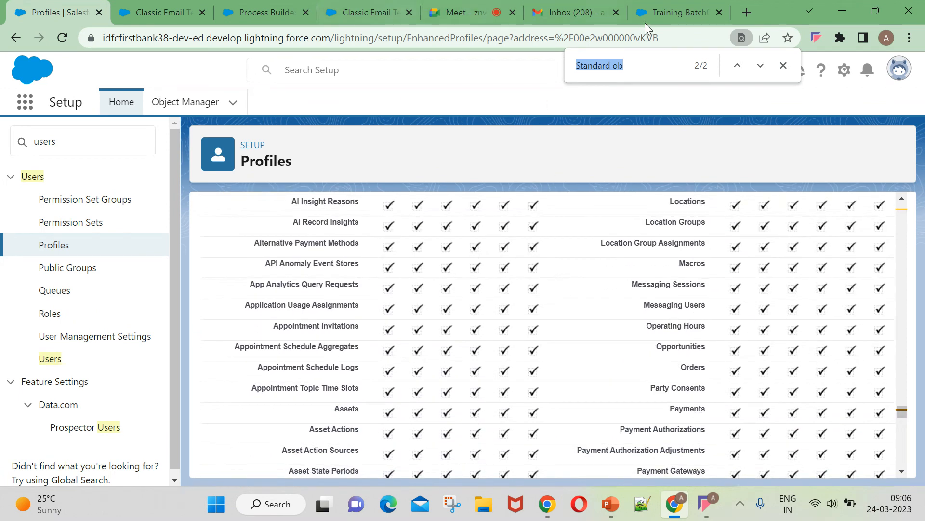
left_click(680, 10)
left_click(888, 72)
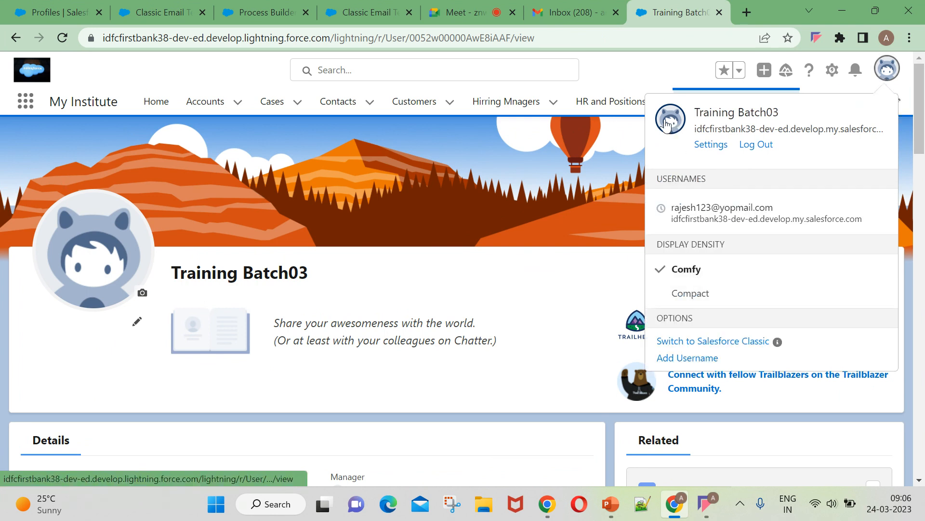
Open Training Batch03's user record in Setup for editing.
left_click(666, 125)
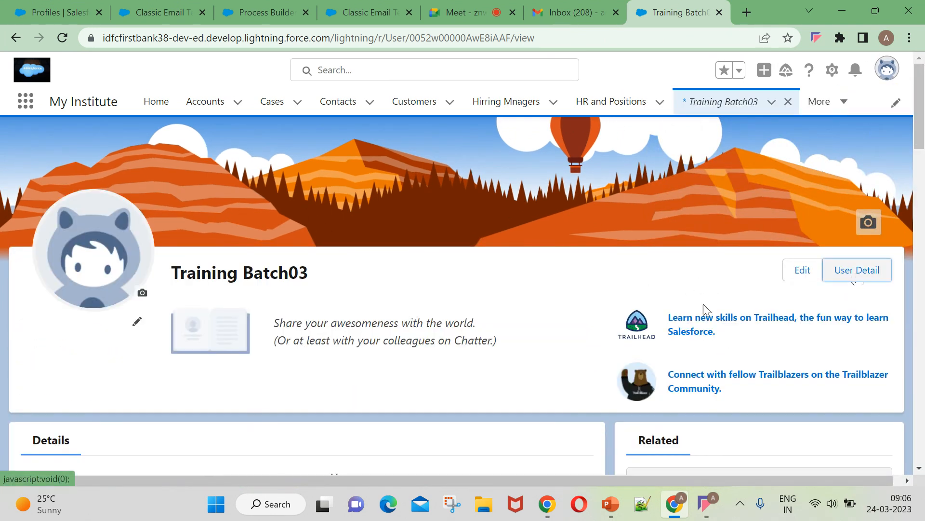
left_click(850, 282)
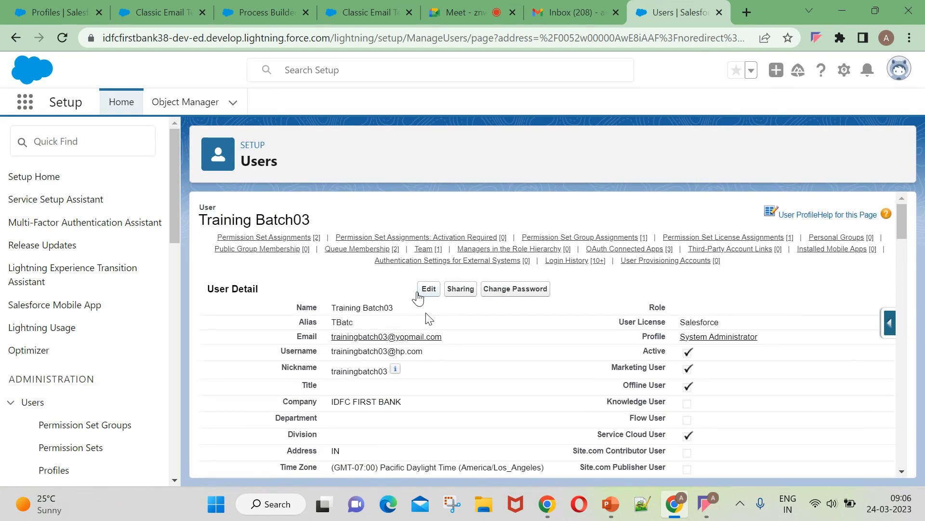
left_click(429, 291)
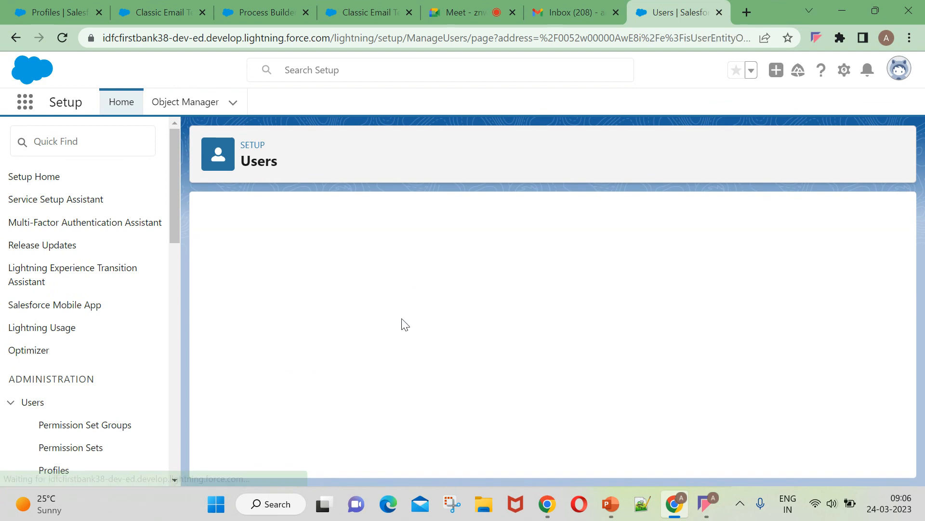
scroll(367, 413, "down", 5)
scroll(366, 413, "down", 10)
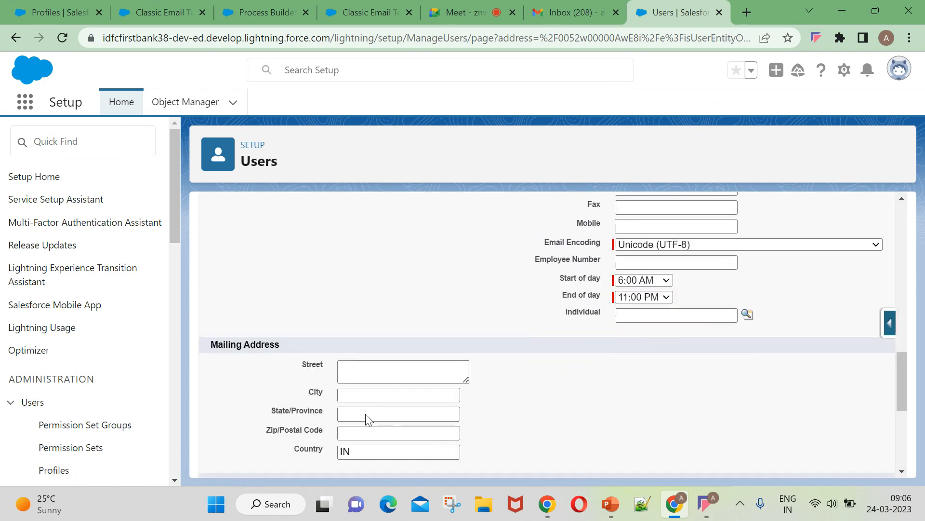
scroll(370, 417, "up", 5)
scroll(370, 418, "down", 8)
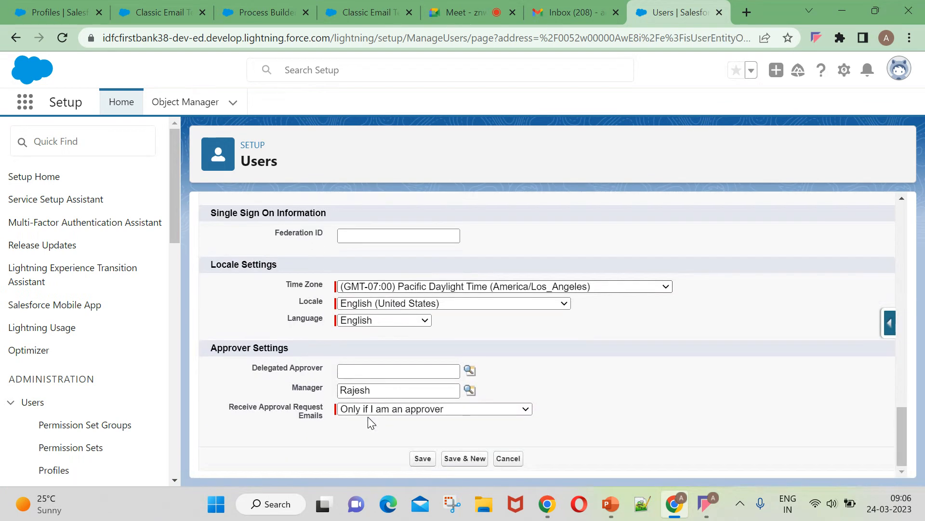
Set the Manager to the user found by searching 'anu' and save.
left_click(470, 390)
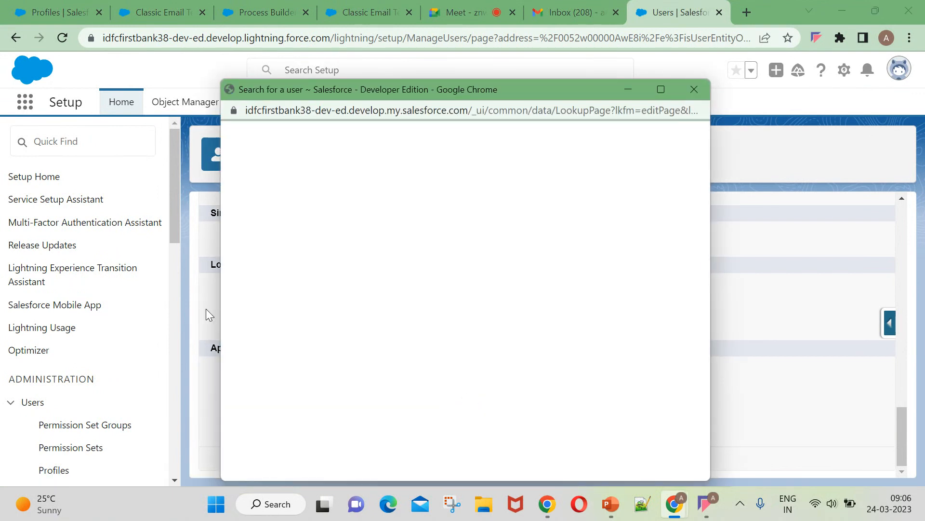
key("BackSpace")
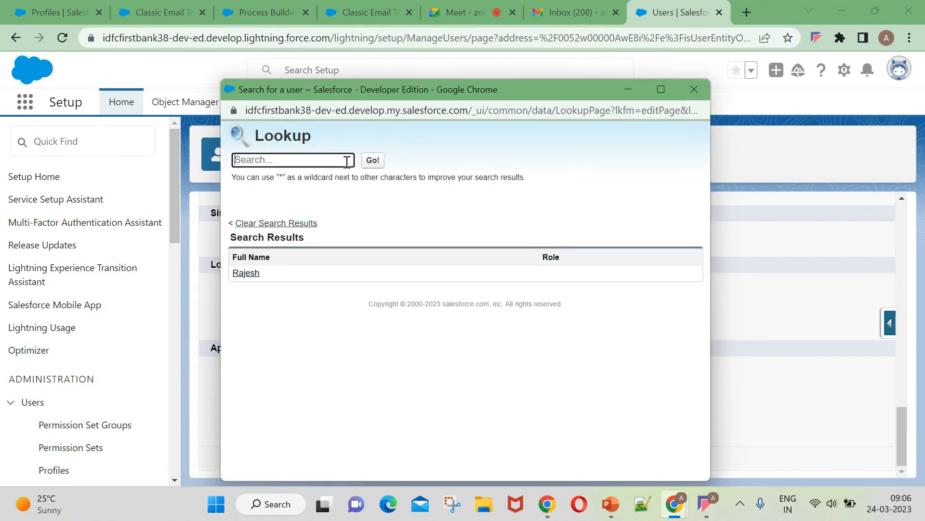
type("anu")
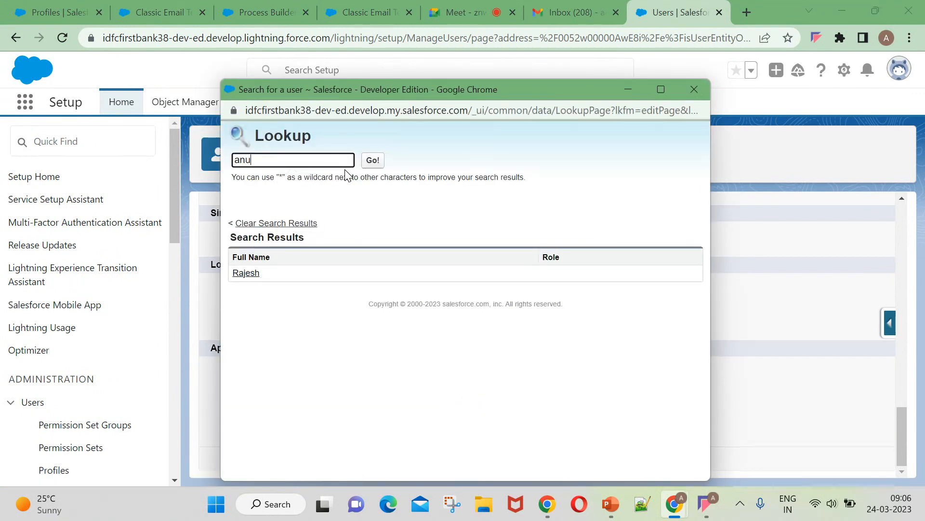
left_click(378, 163)
left_click(248, 273)
left_click(416, 458)
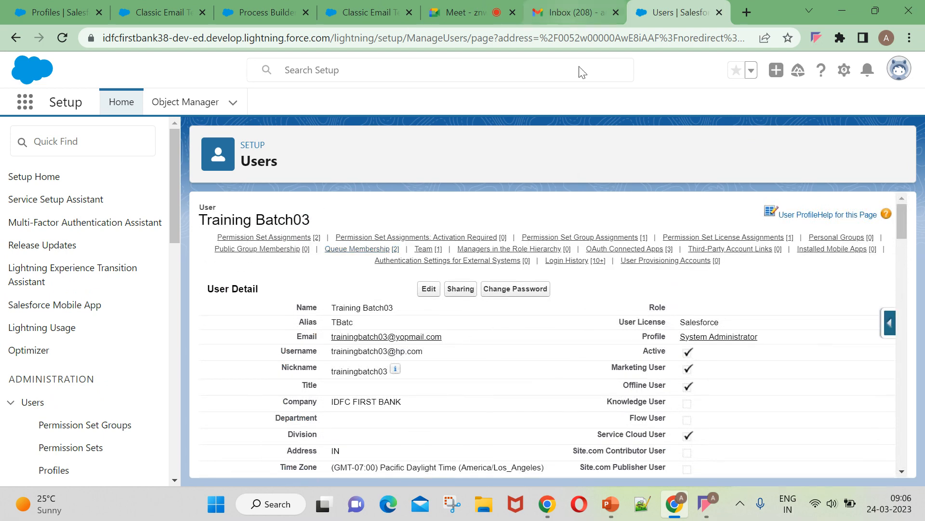
Return to the Profiles page in the first browser tab.
left_click(147, 11)
left_click(264, 13)
left_click(58, 12)
left_click(62, 41)
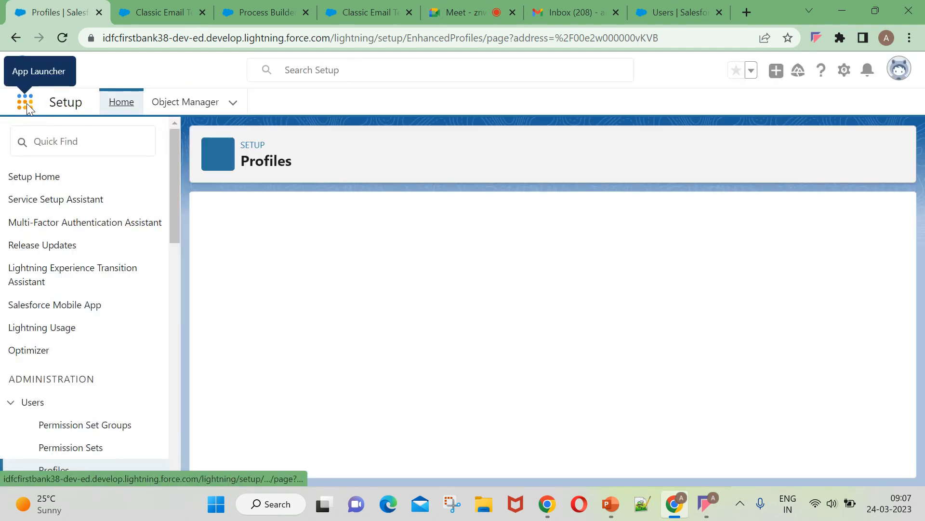
Go to Opportunities through an App Launcher search for 'oppo'.
left_click(26, 102)
type("oppo")
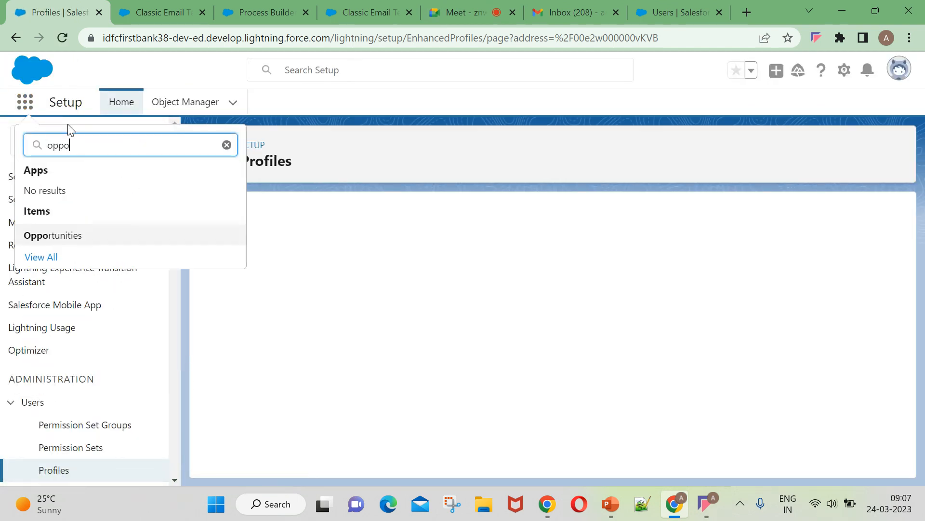
left_click(55, 236)
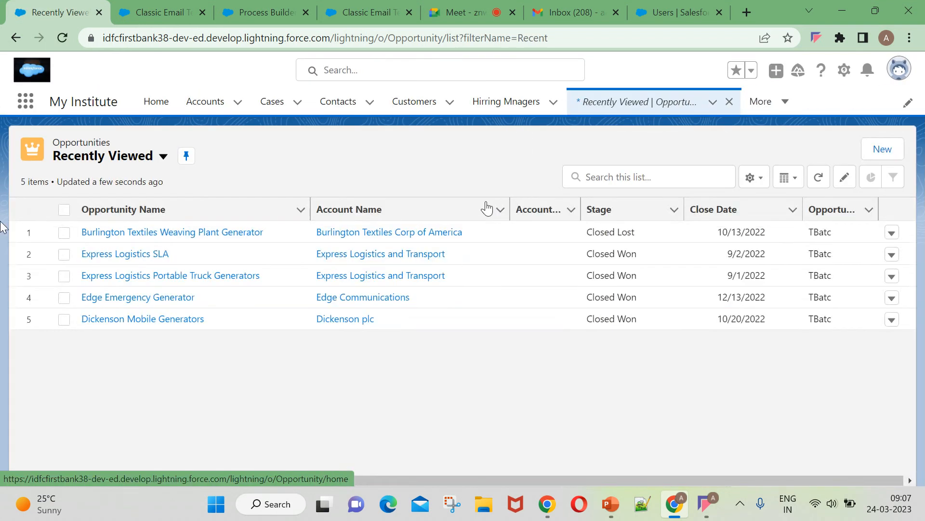
Open Burlington Textiles Weaving Plant Generator, try stage Perception Analysis, and discard the edit.
left_click(147, 237)
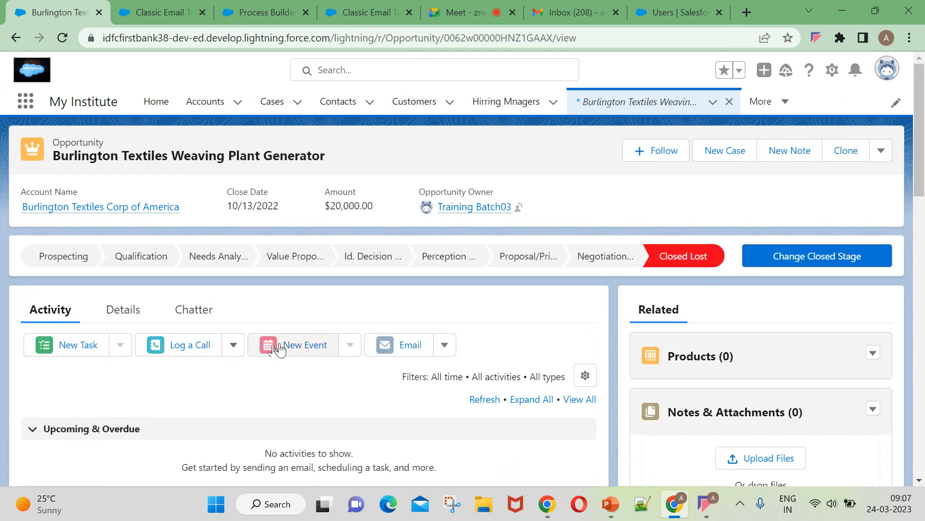
left_click(880, 149)
left_click(846, 204)
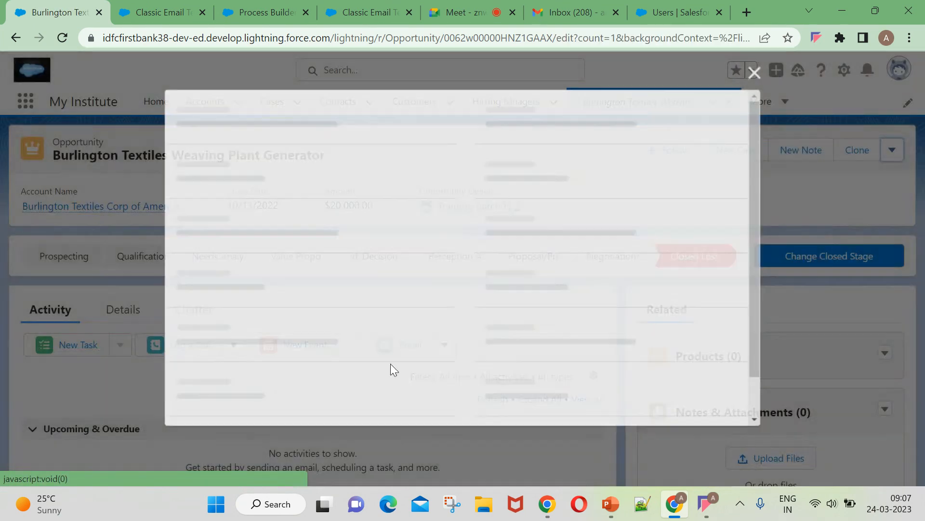
scroll(530, 185, "down", 3)
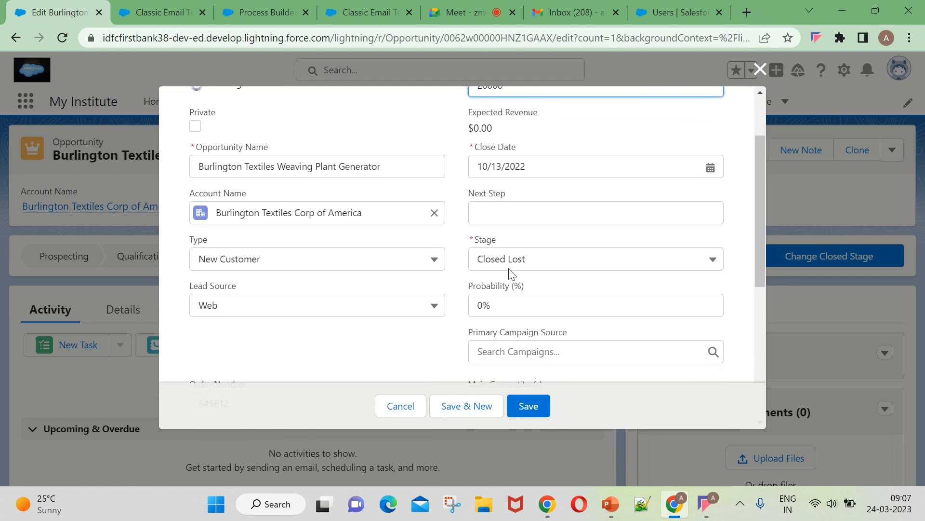
left_click(555, 201)
left_click(546, 301)
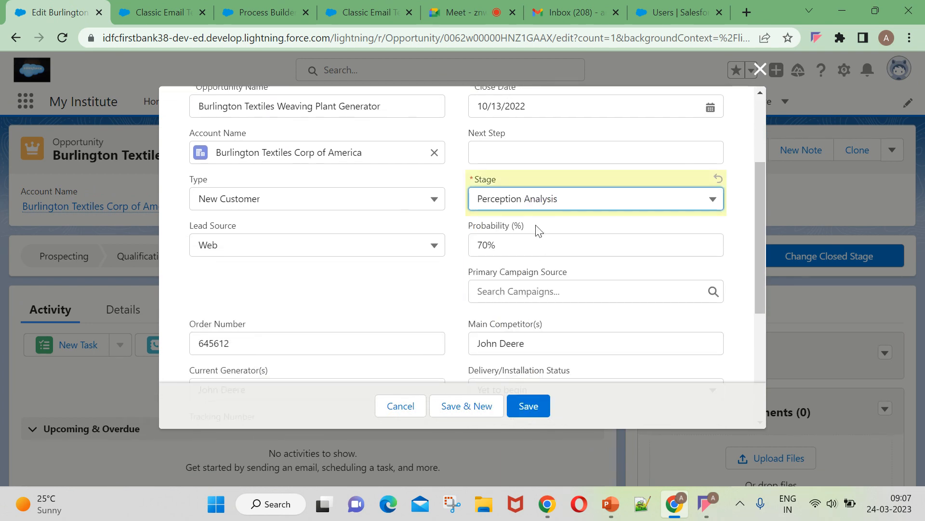
left_click(760, 70)
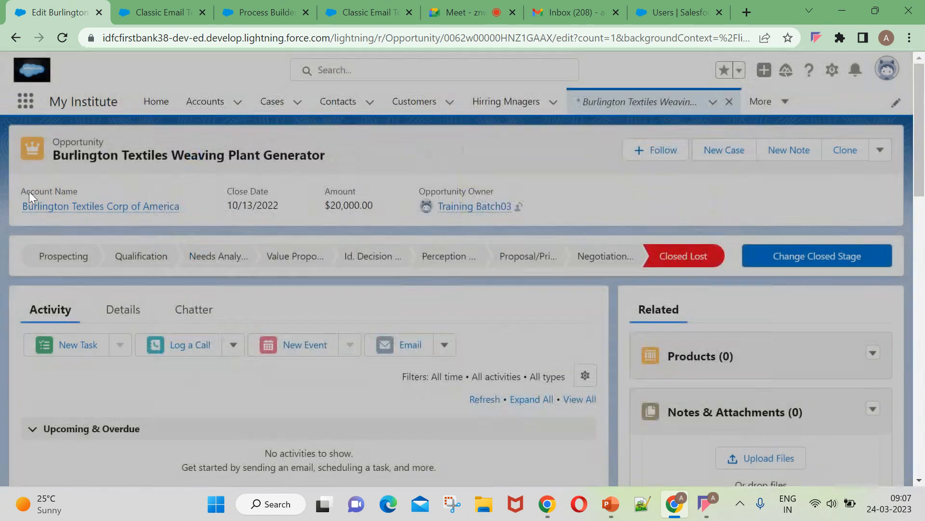
left_click(672, 107)
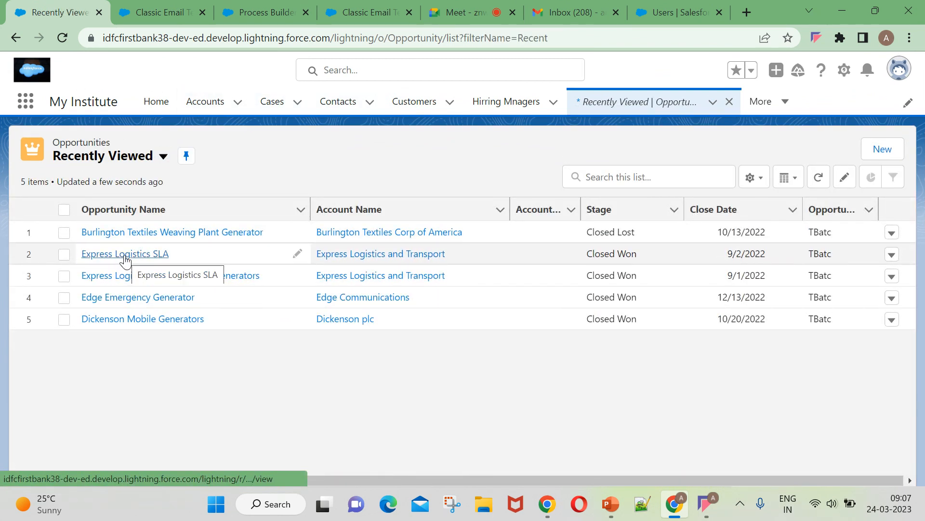
Save Express Logistics SLA with stage Closed Lost and amount $20,000.
left_click(125, 256)
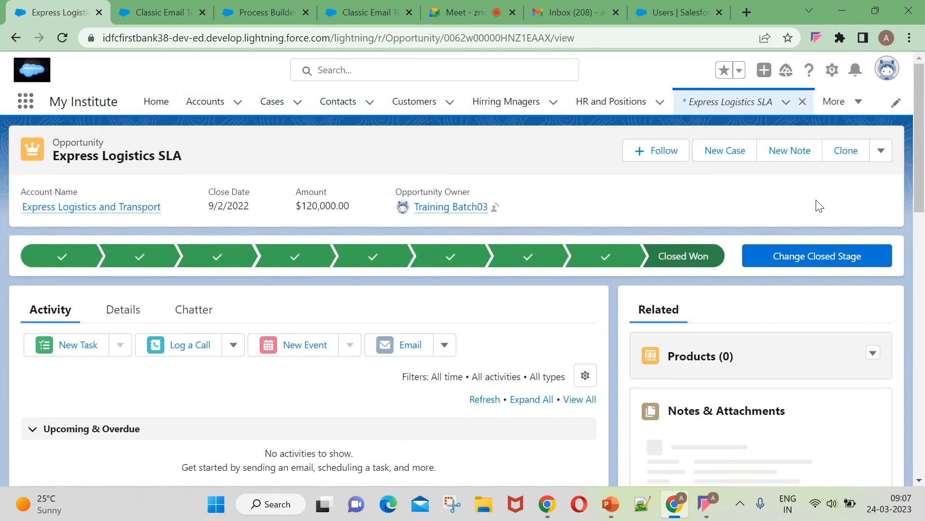
left_click(880, 150)
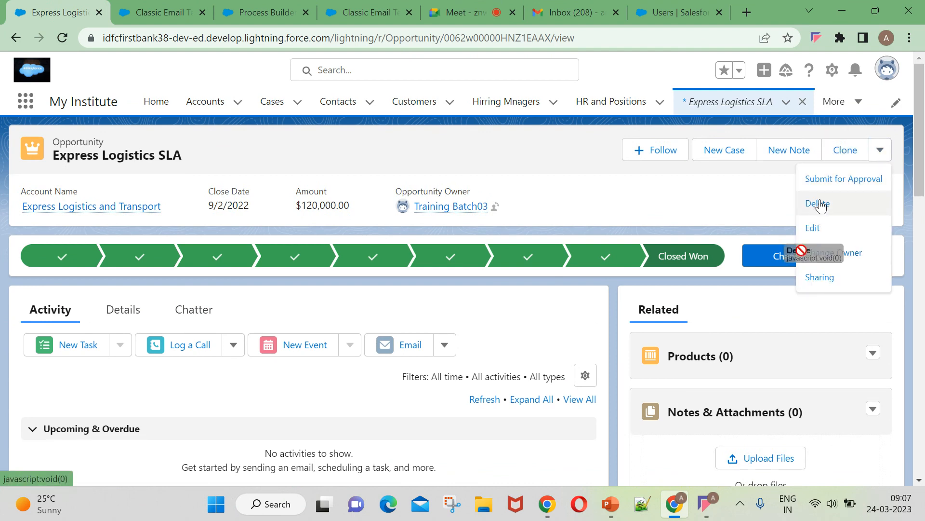
left_click(814, 227)
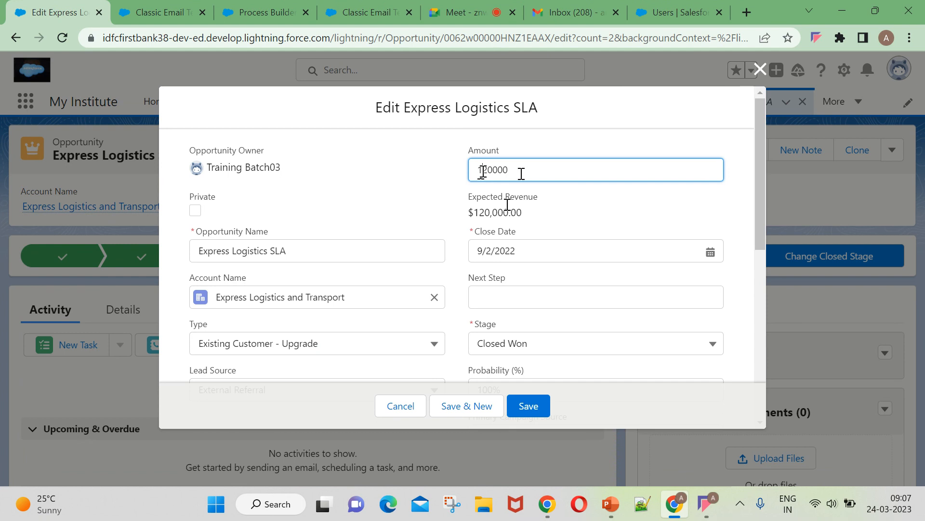
left_click(521, 345)
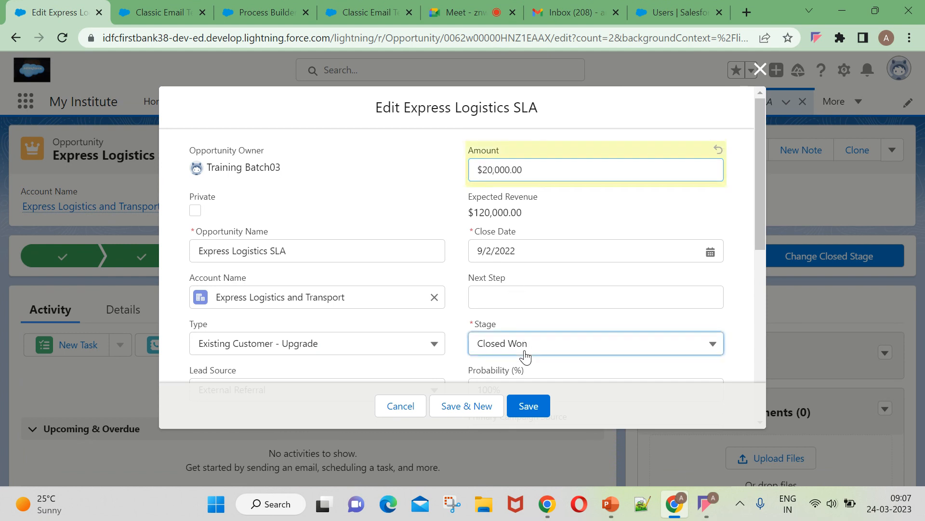
scroll(553, 294, "down", 1)
left_click(550, 314)
left_click(518, 413)
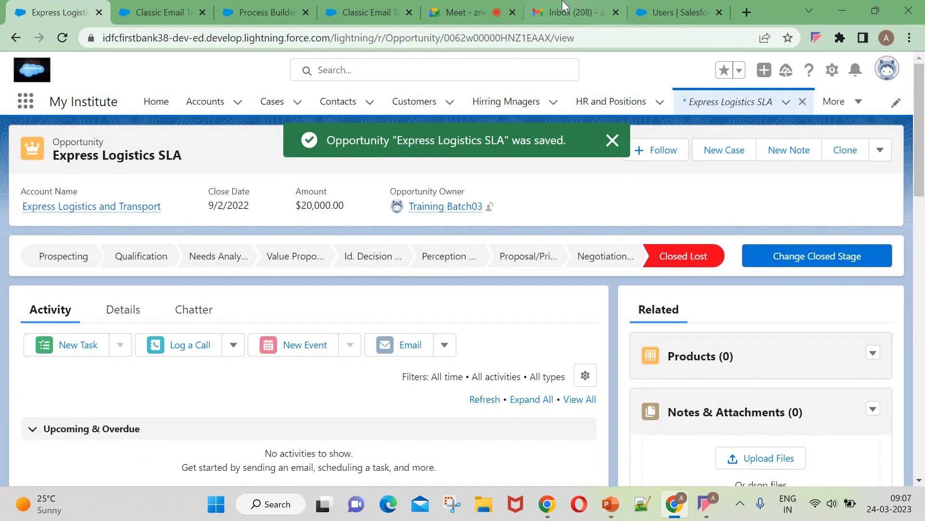
left_click(571, 12)
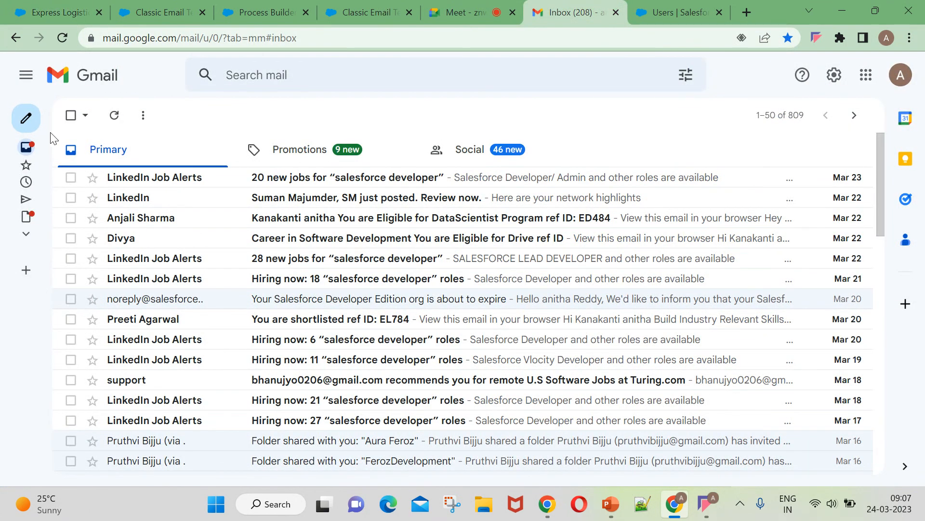
Read the 'Your big opportunity is created with stage: Closed Lost' email in Gmail's Spam folder.
left_click(27, 236)
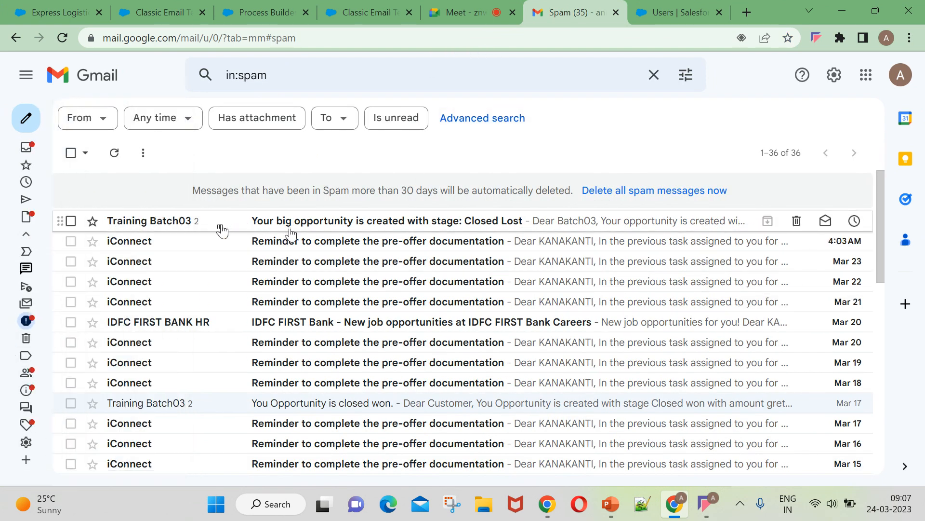
left_click(368, 225)
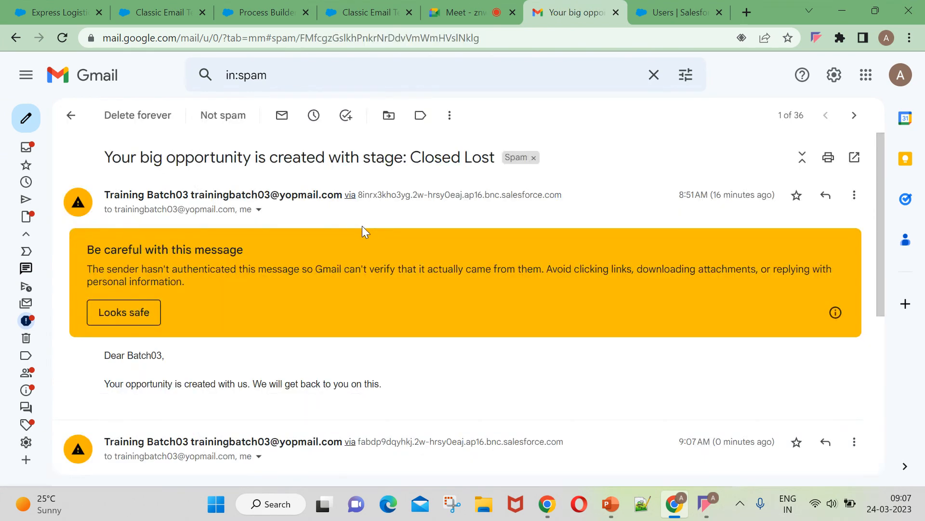
scroll(369, 226, "down", 5)
left_click(467, 10)
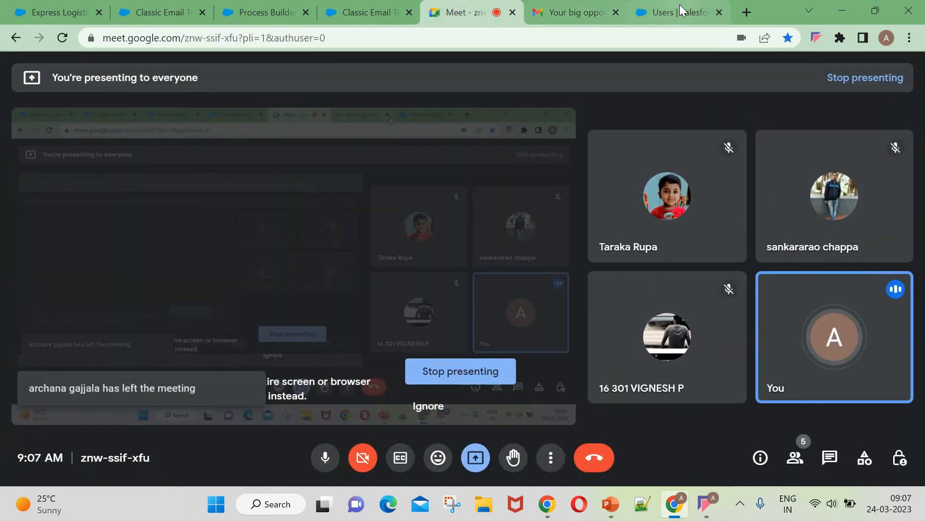
left_click(695, 13)
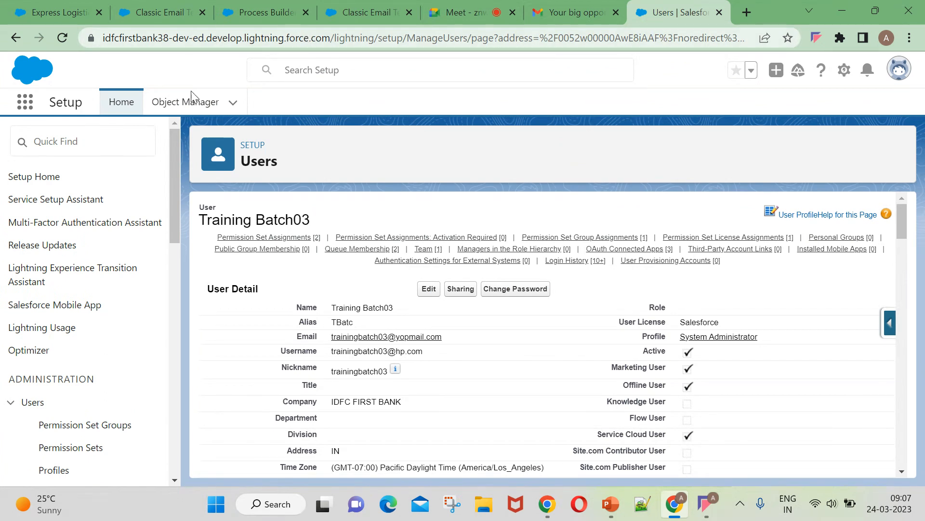
Open the first user's detail record from the Users list via Quick Find 'users'.
left_click(72, 142)
type("us")
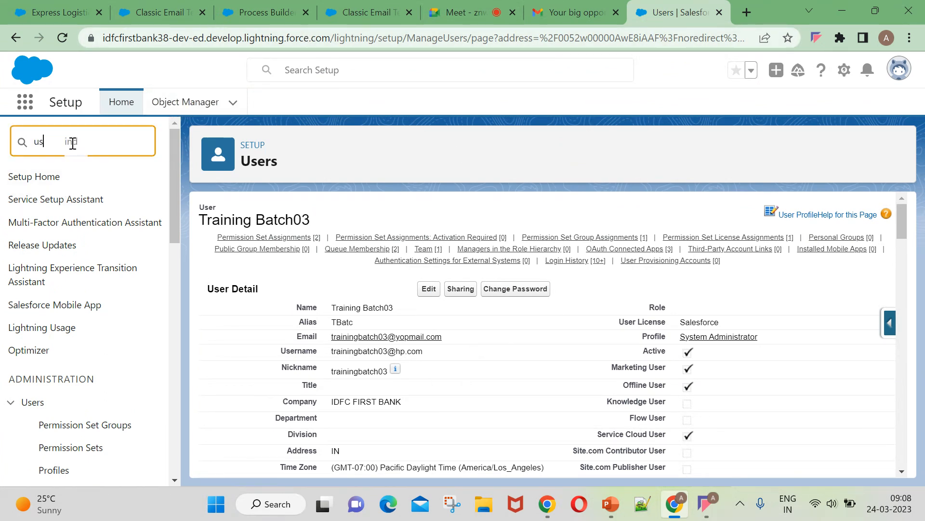
type("ers")
left_click(48, 359)
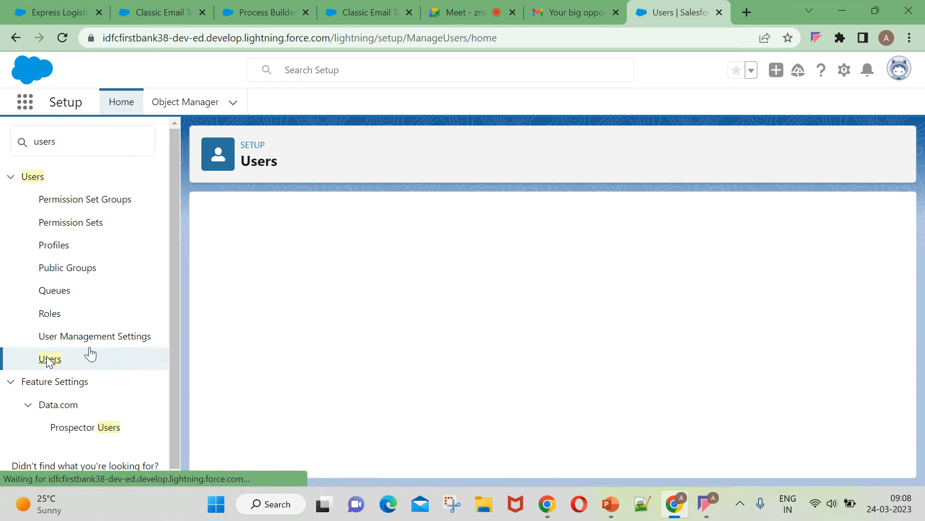
scroll(352, 383, "down", 2)
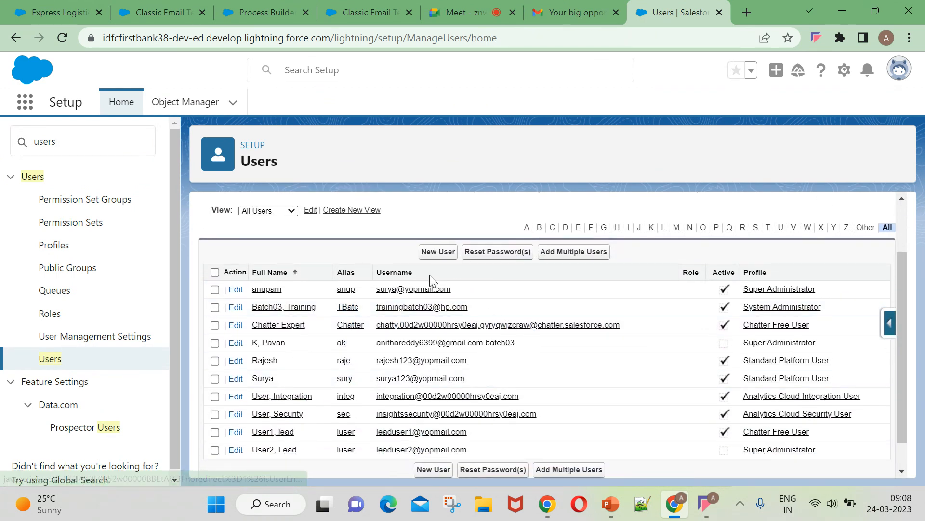
left_click(269, 289)
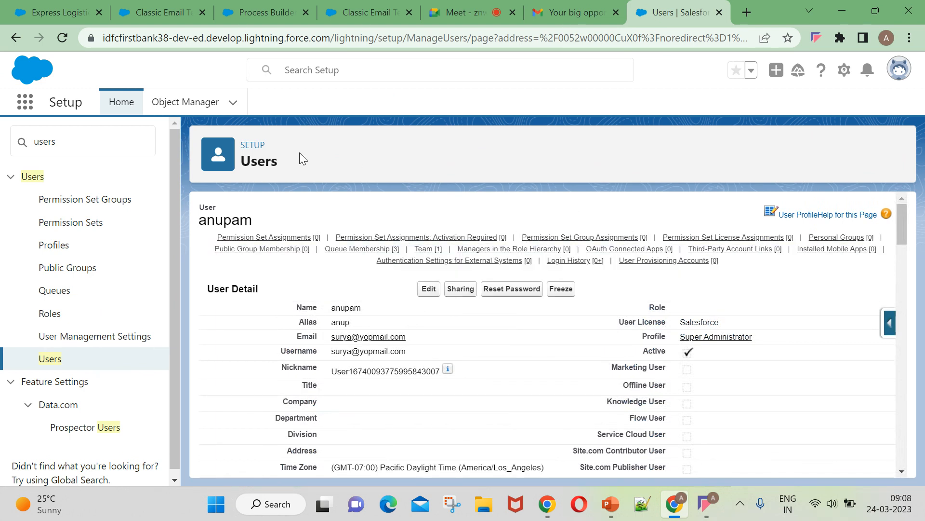
Select the user's Username value, then bring up the signed-in account's profile menu.
left_click_drag(331, 336, 425, 345)
left_click(424, 345)
left_click_drag(331, 339, 428, 343)
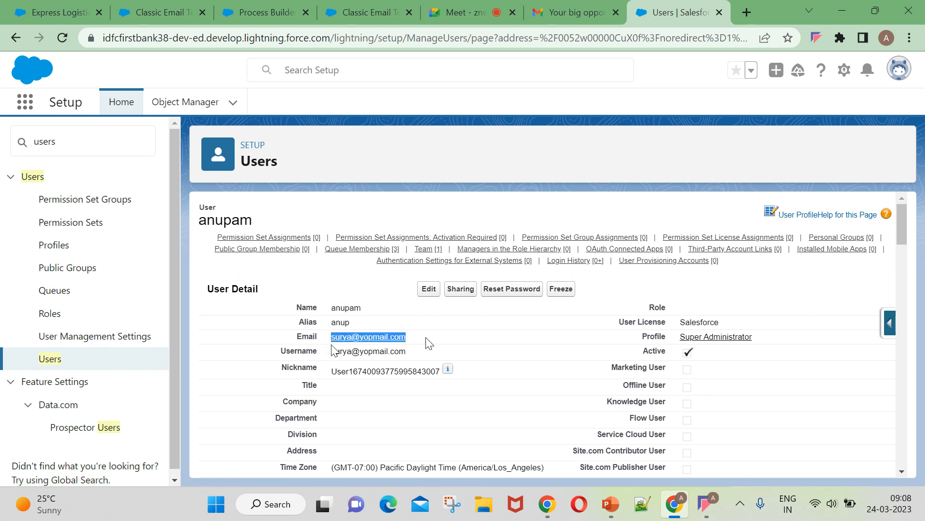
left_click_drag(331, 345, 419, 351)
key("ctrl+c")
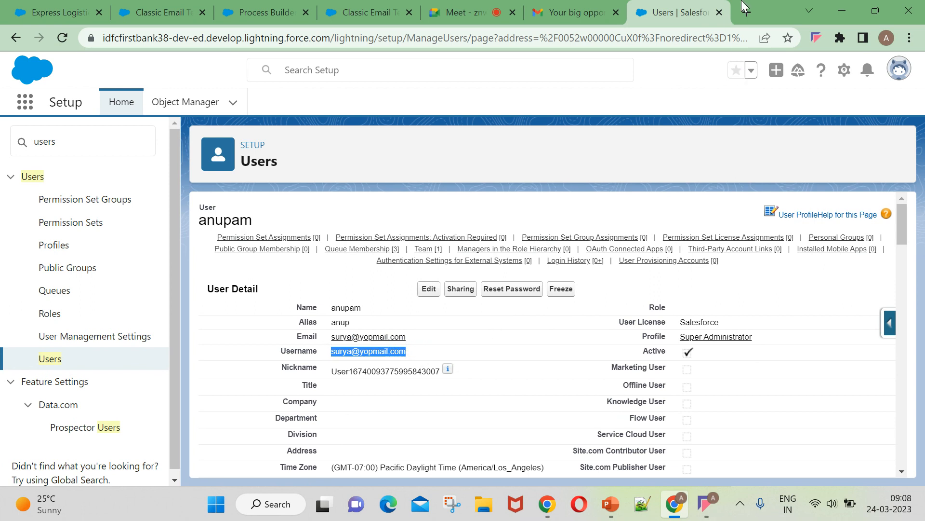
left_click(897, 70)
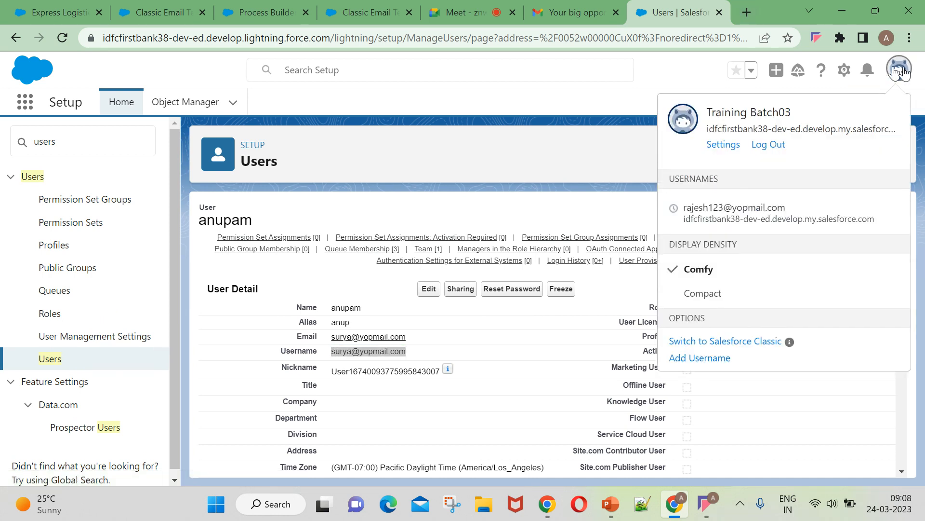
Load login.salesforce.com in a new tab and paste the user's username.
left_click(746, 12)
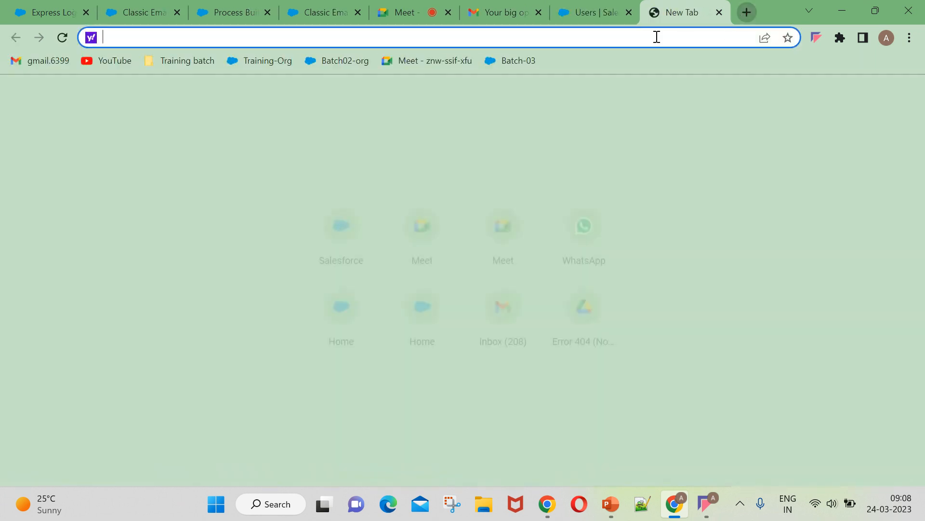
type("login")
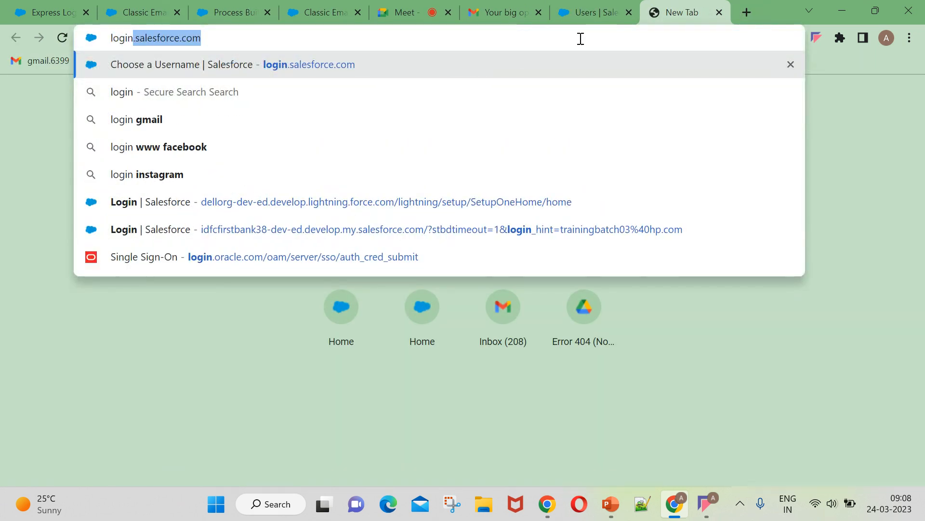
key("Return")
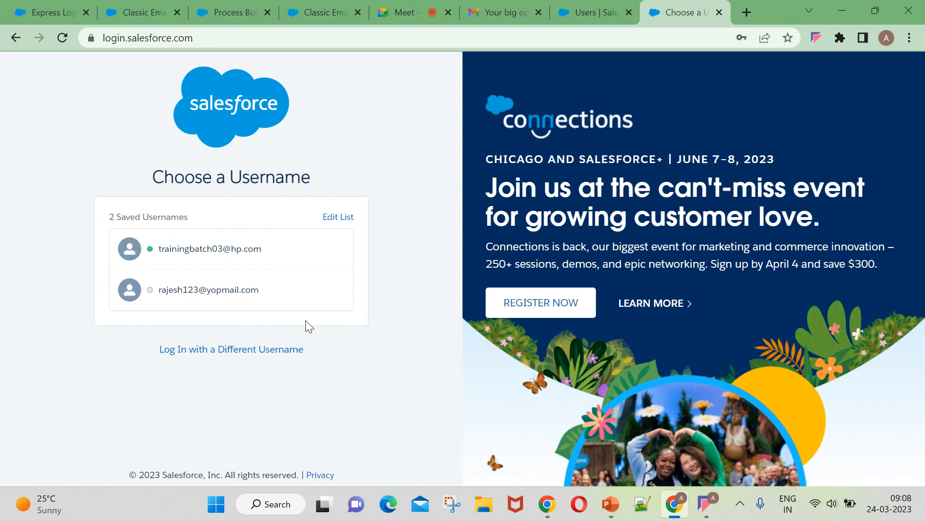
left_click(253, 358)
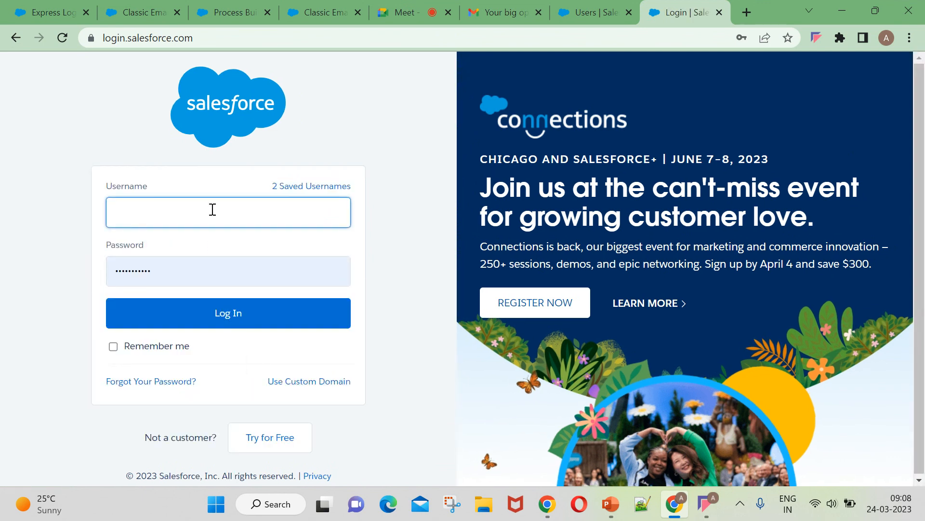
key("ctrl+v")
Attempt to sign in as the user with a retyped password, without success.
left_click(171, 273)
key("BackSpace")
key("BackSpace")
key("BackSpace")
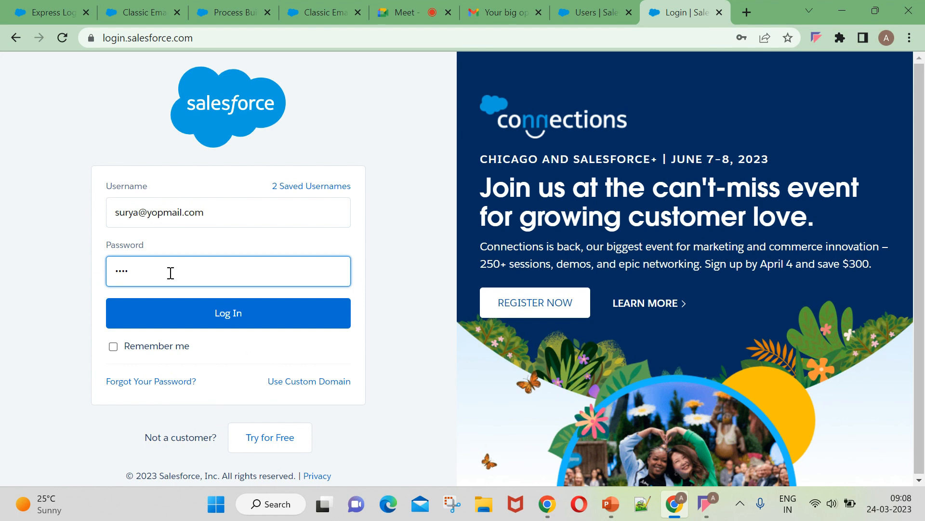
key("BackSpace")
key("BackSpace")
key("BackSpace")
key("BackSpace")
key("Caps_Lock")
key("Caps_Lock")
type("••")
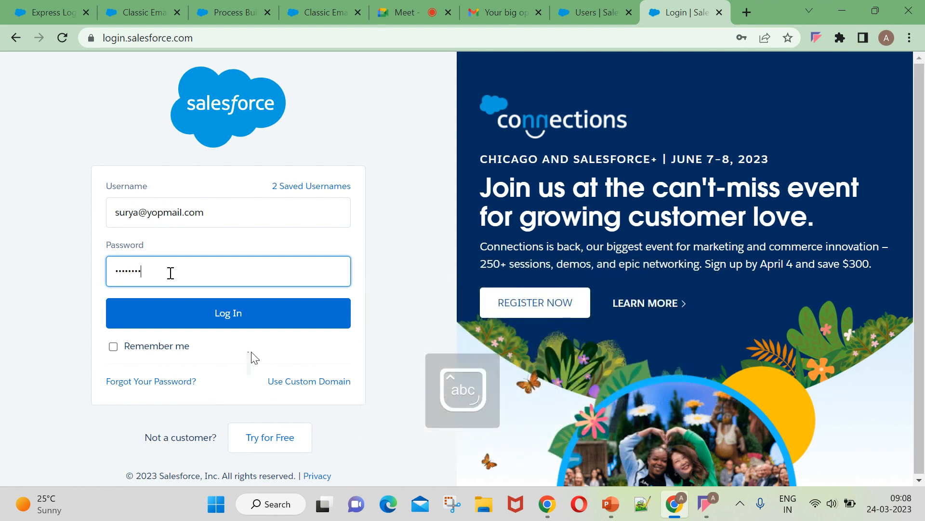
type("••")
left_click(237, 317)
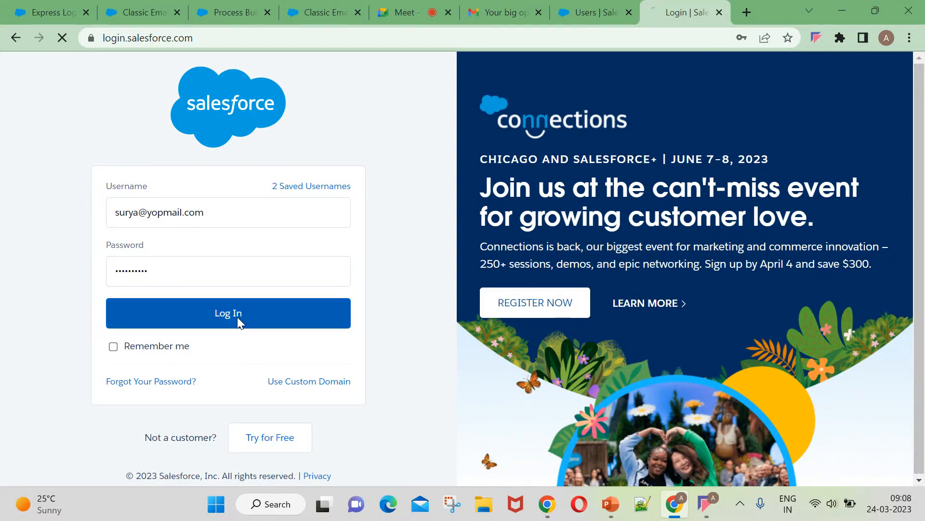
key("Caps_Lock")
type("•")
key("Caps_Lock")
type("••••••••")
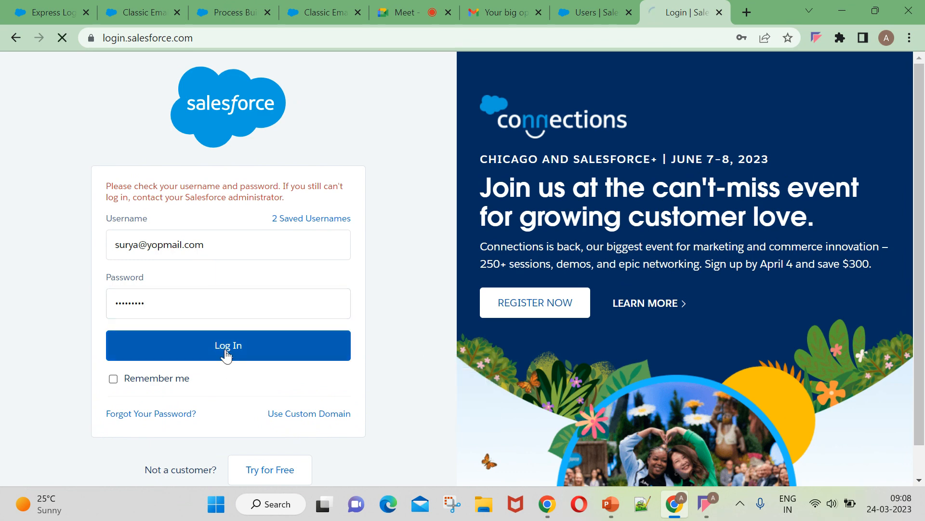
left_click(223, 354)
left_click(229, 296)
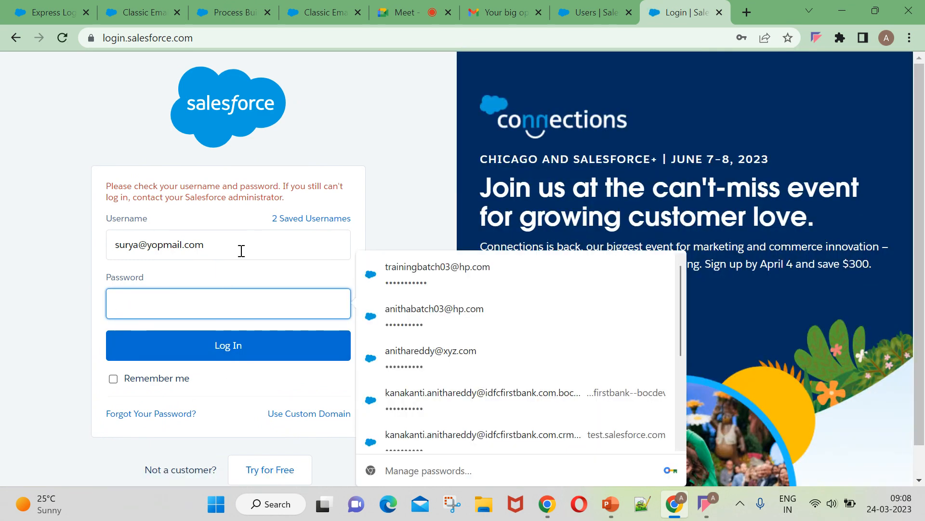
scroll(438, 354, "down", 4)
left_click(147, 285)
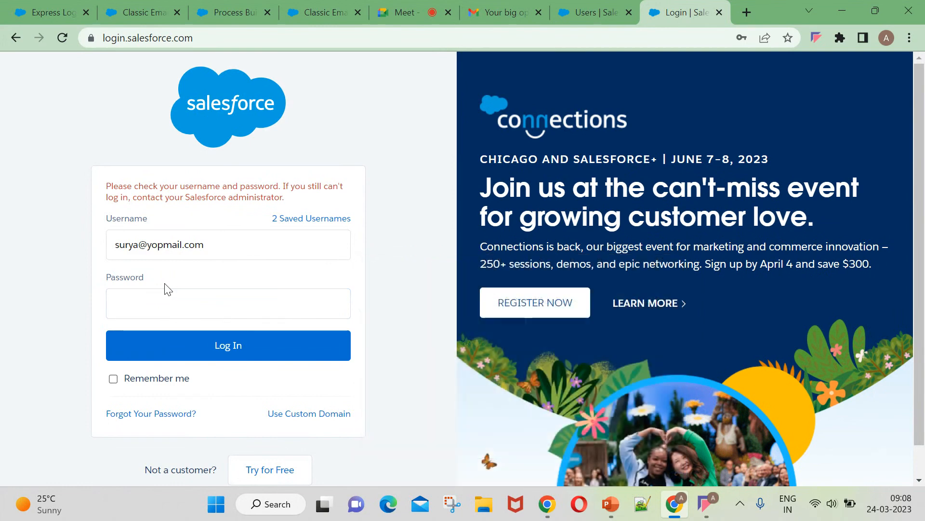
Reset the user's password from their Setup user page and confirm it.
left_click(585, 12)
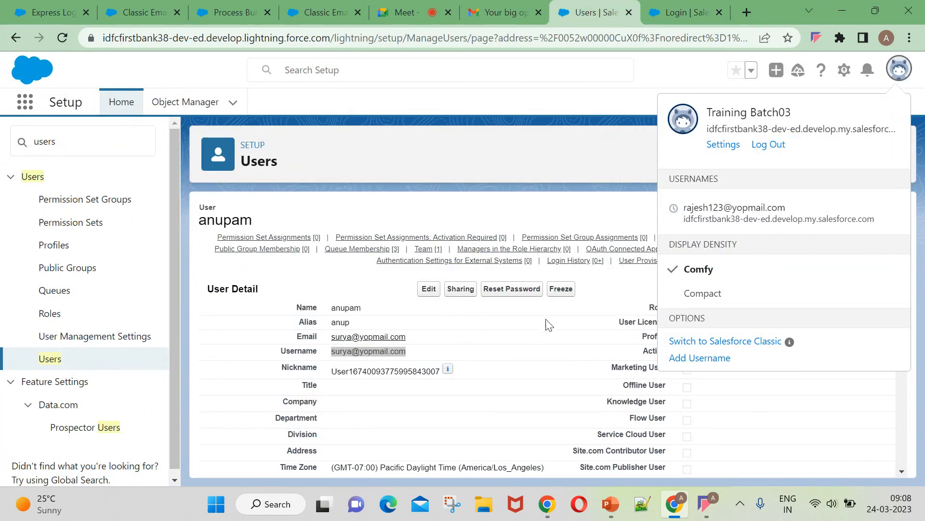
left_click(525, 178)
left_click(510, 292)
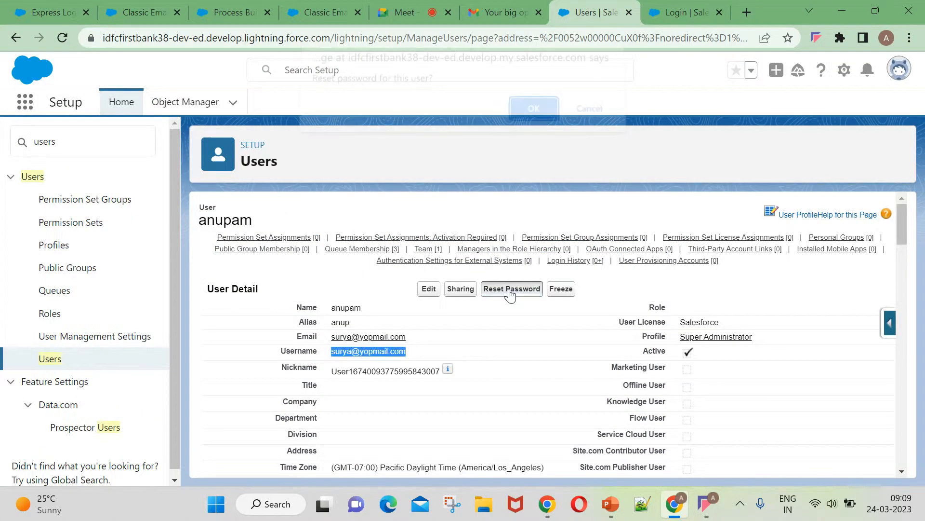
left_click(532, 120)
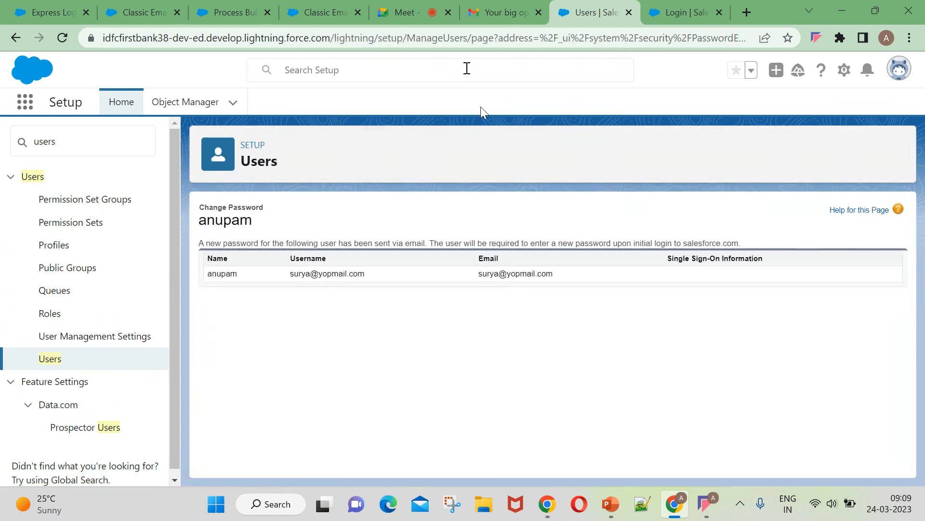
left_click(683, 12)
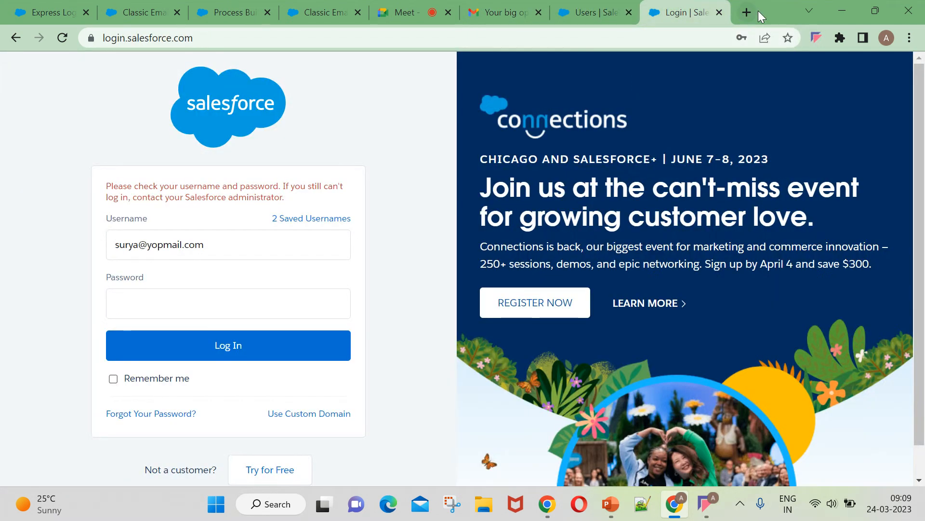
left_click(486, 12)
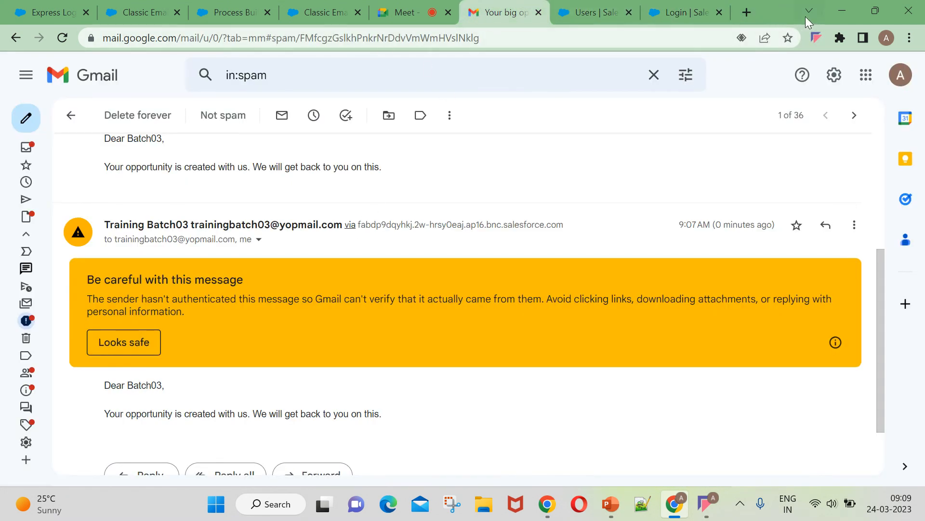
left_click(747, 12)
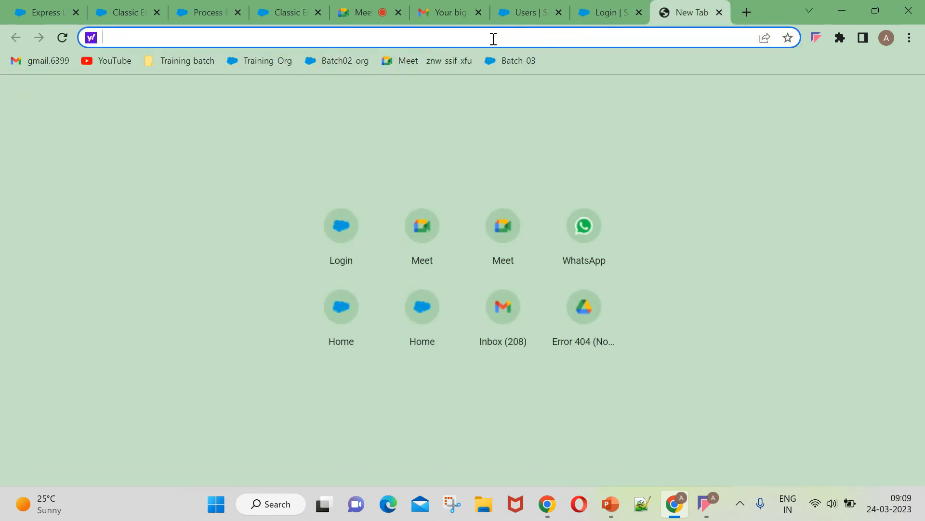
Load yopmail.com and open the user's inbox by their address name.
type("yop")
key("Return")
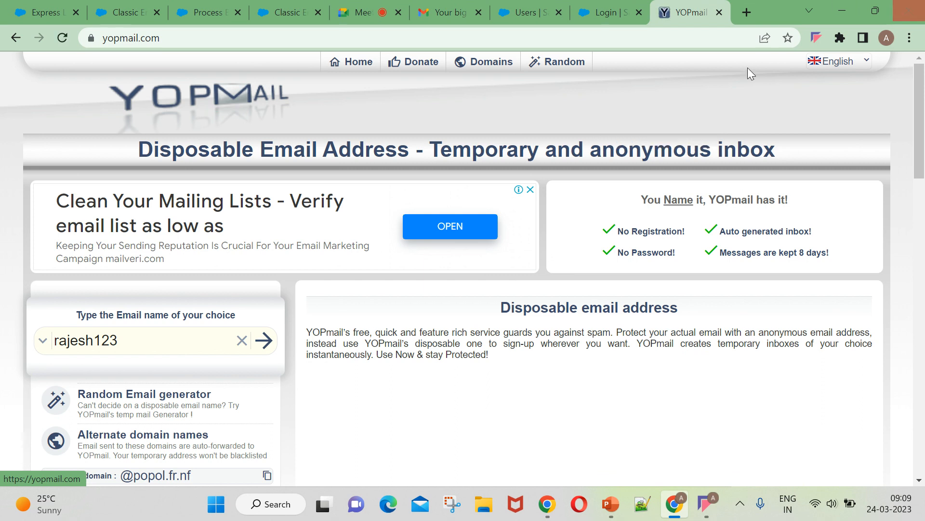
double_click(142, 344)
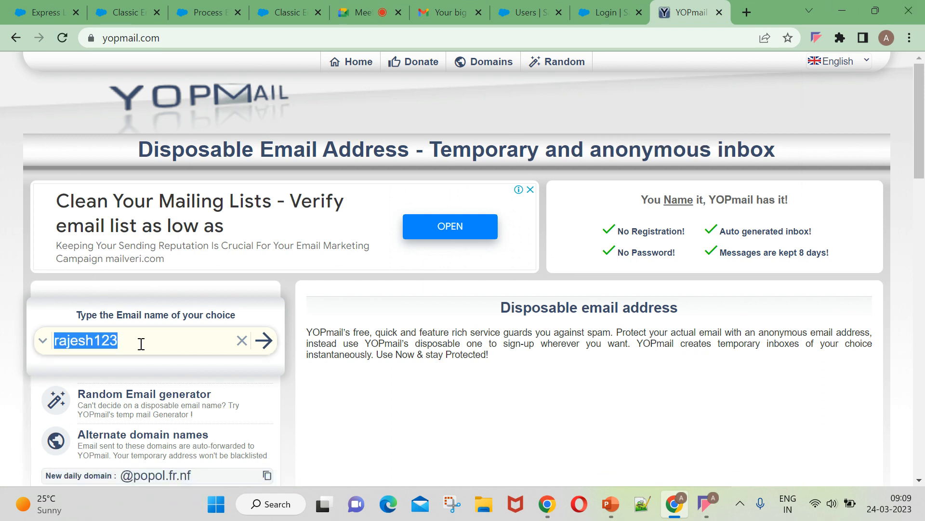
key("ctrl+v")
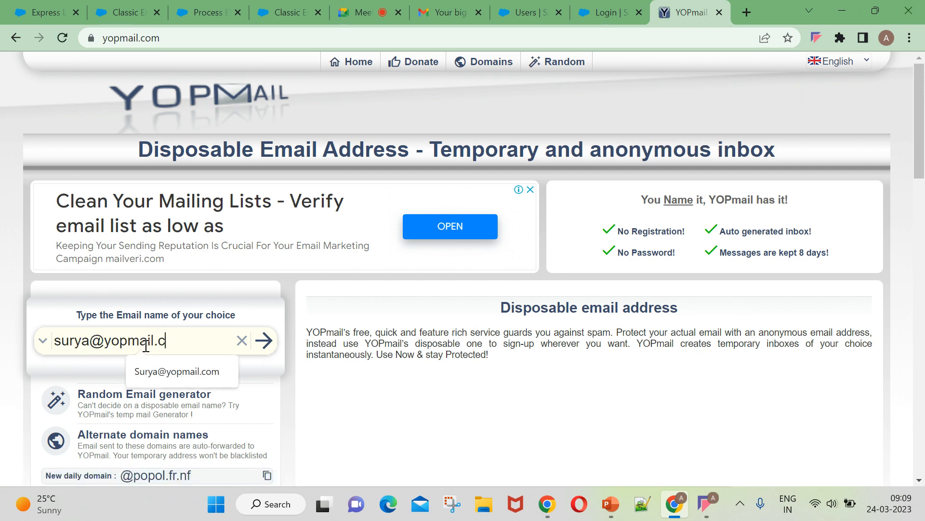
key("BackSpace")
key("BackSpace")
key("BackSpace")
key("BackSpace")
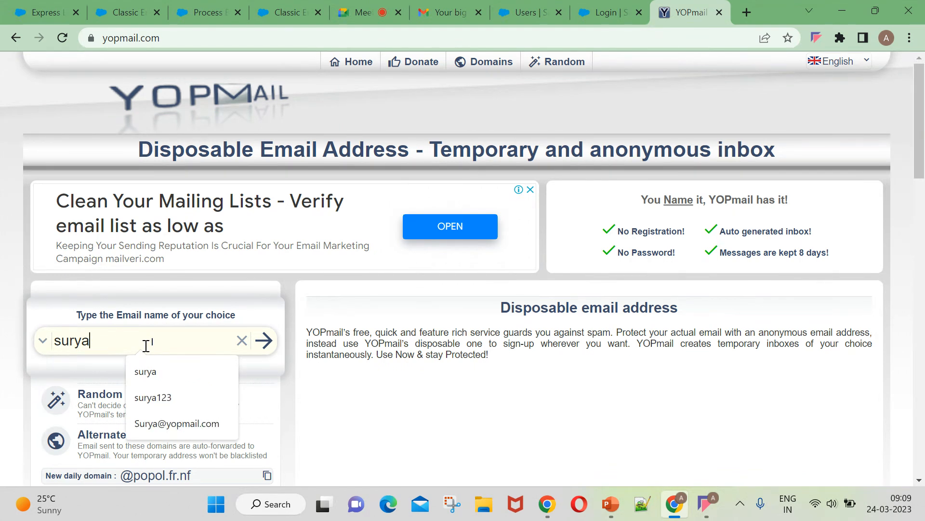
left_click(260, 343)
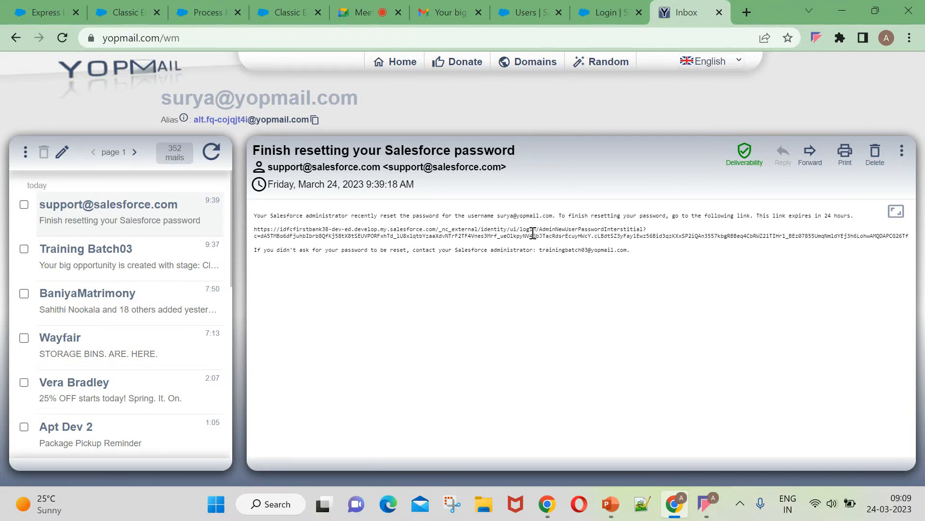
Copy the two-line reset link from the email and open it in a new tab.
double_click(292, 236)
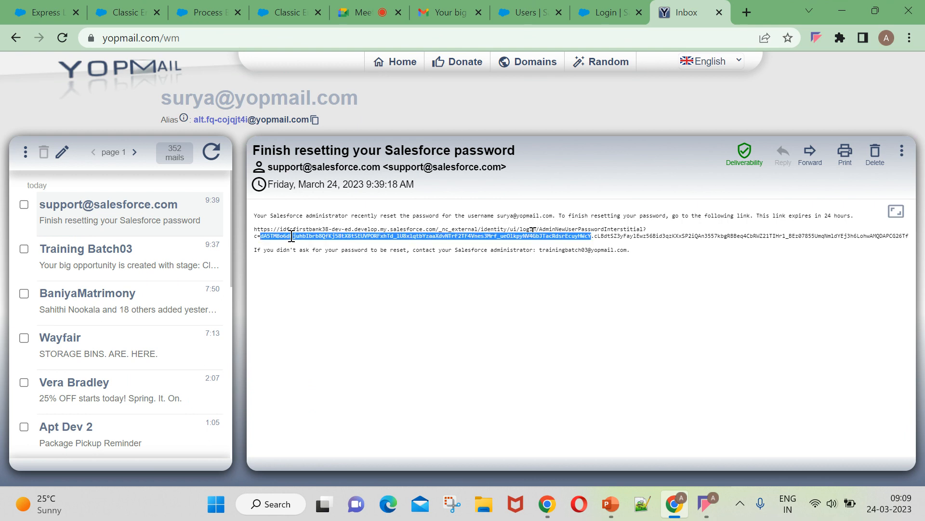
left_click_drag(254, 231, 664, 254)
left_click(276, 230)
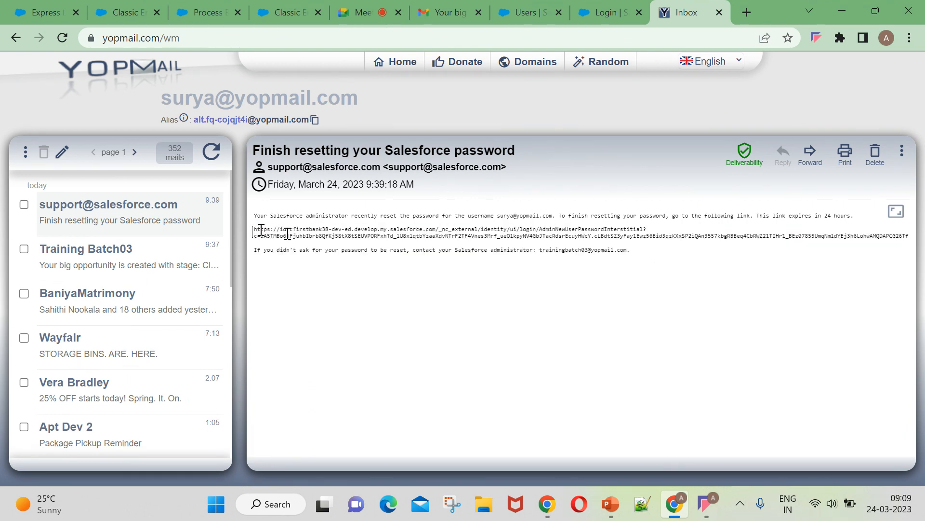
left_click(288, 234)
left_click_drag(255, 231, 478, 246)
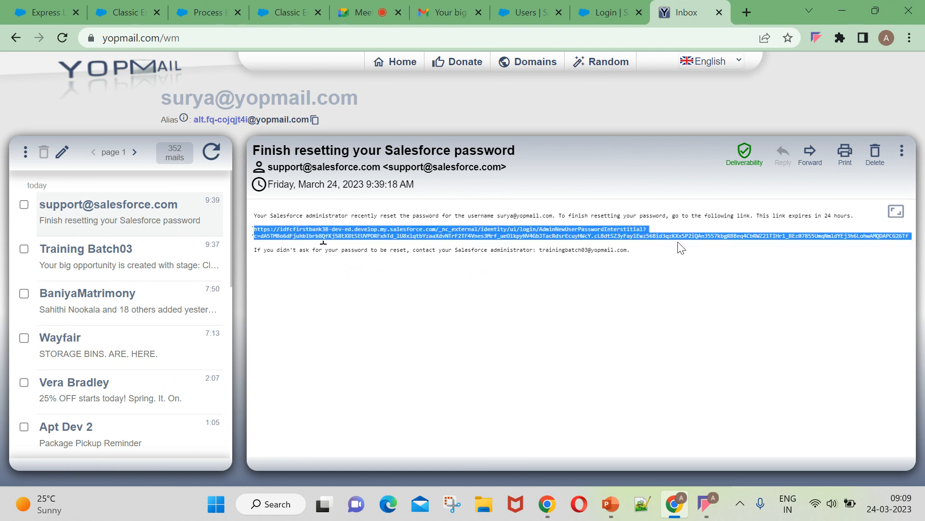
left_click(748, 13)
key("ctrl+v")
key("Return")
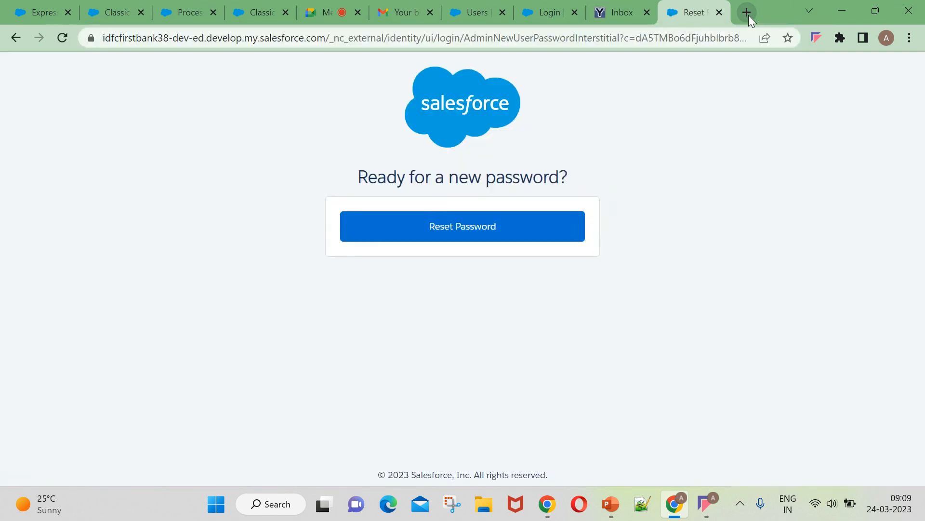
left_click(501, 230)
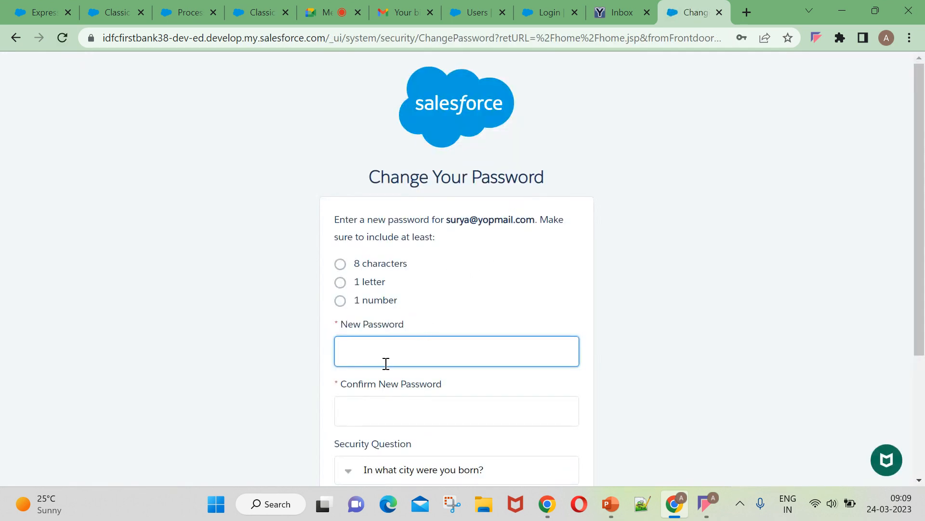
Enter a new password and its confirmation, answer the security question, and submit.
key("Caps_Lock")
type("•")
key("Caps_Lock")
type("•")
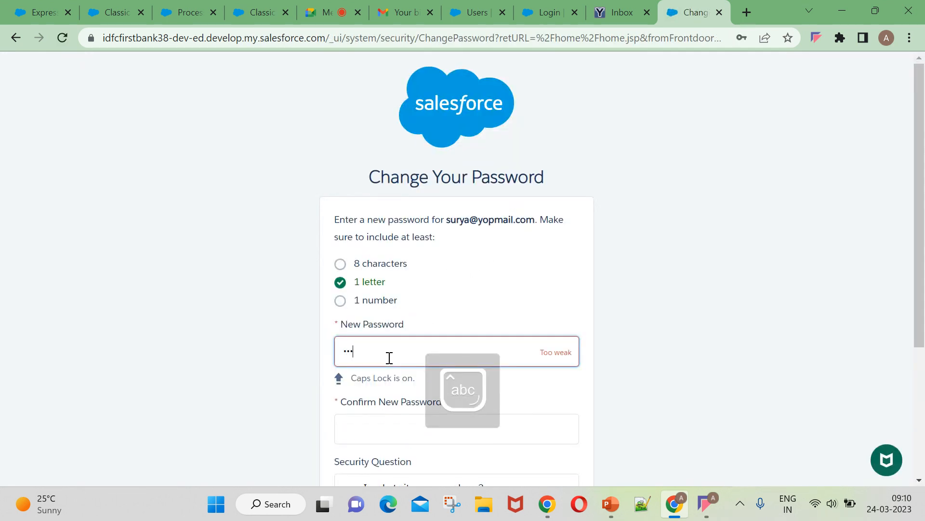
type("•••••••")
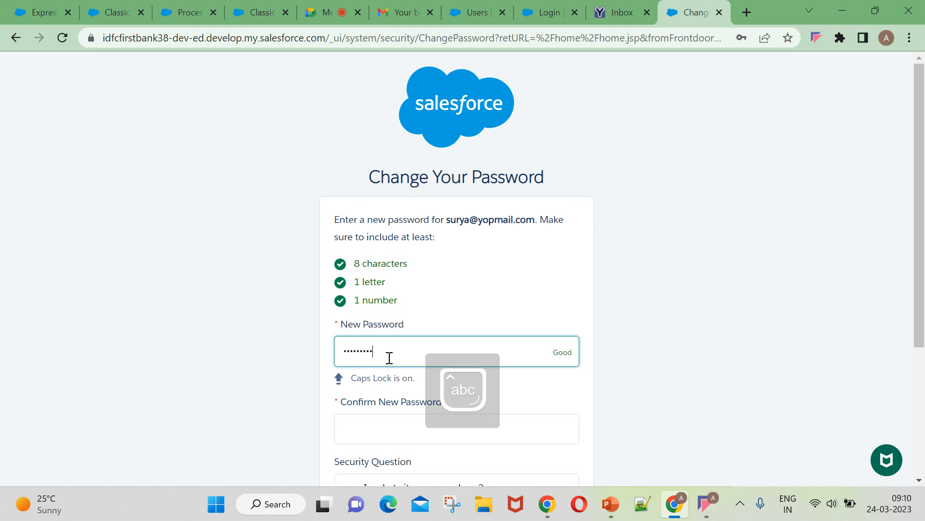
scroll(356, 359, "down", 1)
left_click(413, 353)
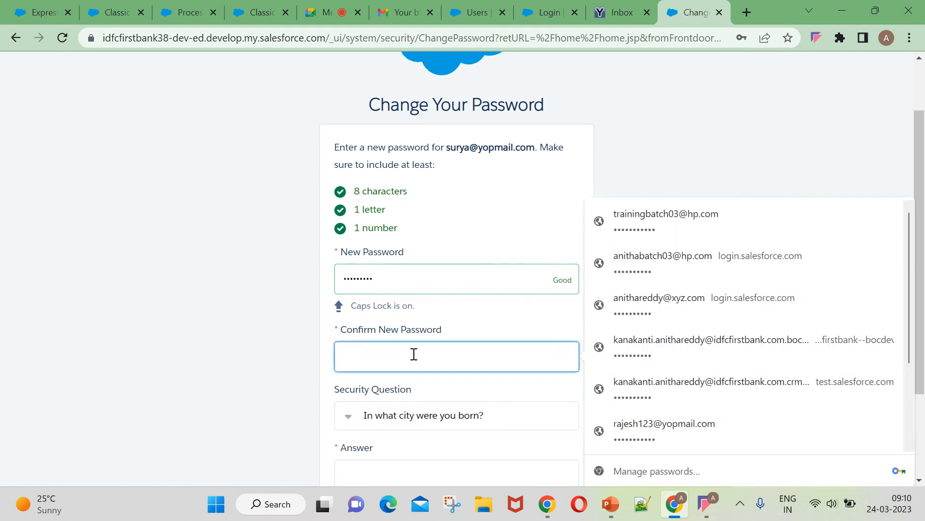
key("Caps_Lock")
type("•••")
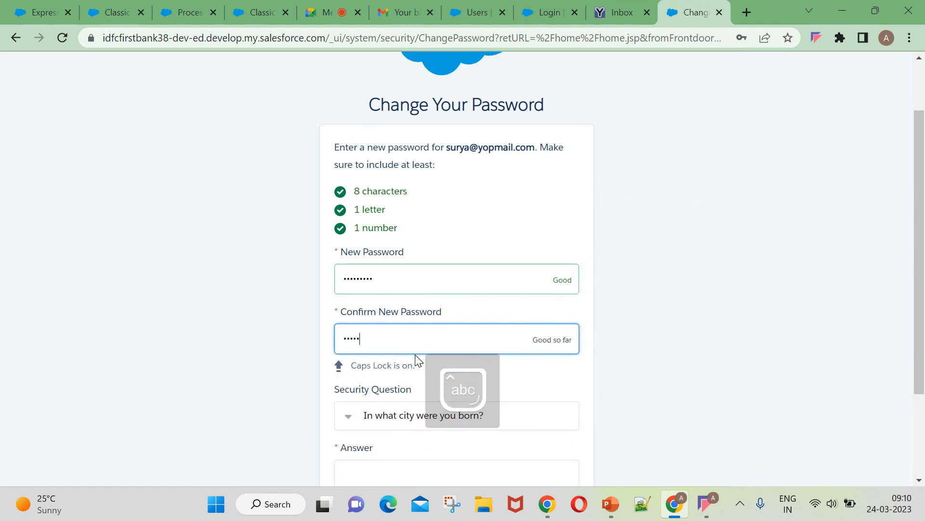
type("••••••")
scroll(419, 352, "down", 2)
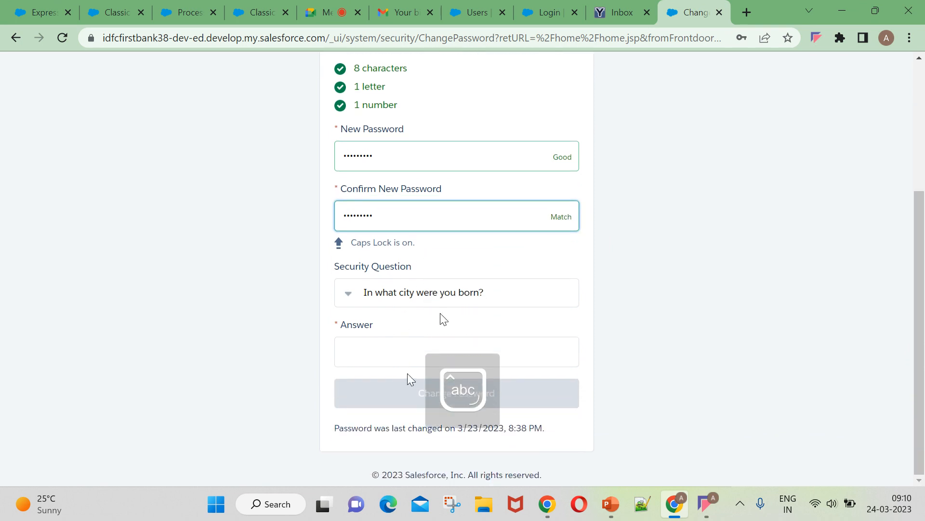
left_click(395, 352)
type("AP")
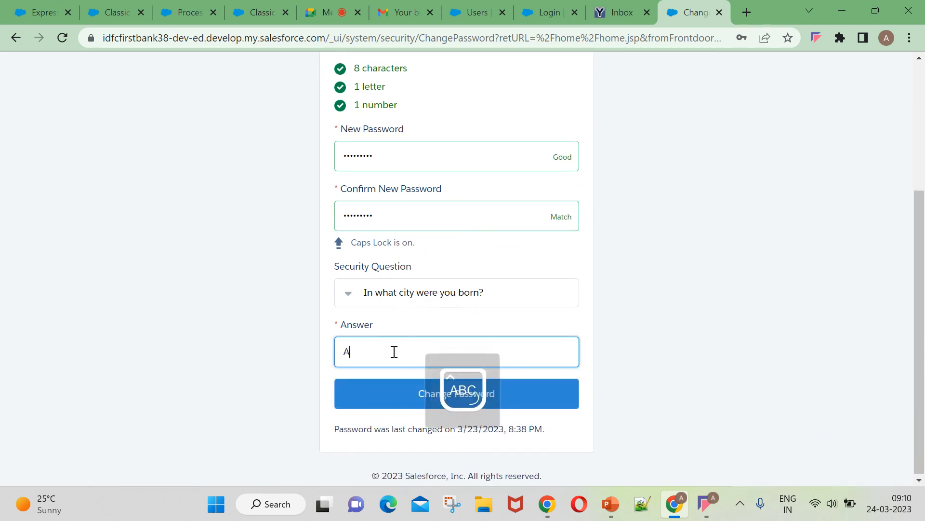
left_click(340, 392)
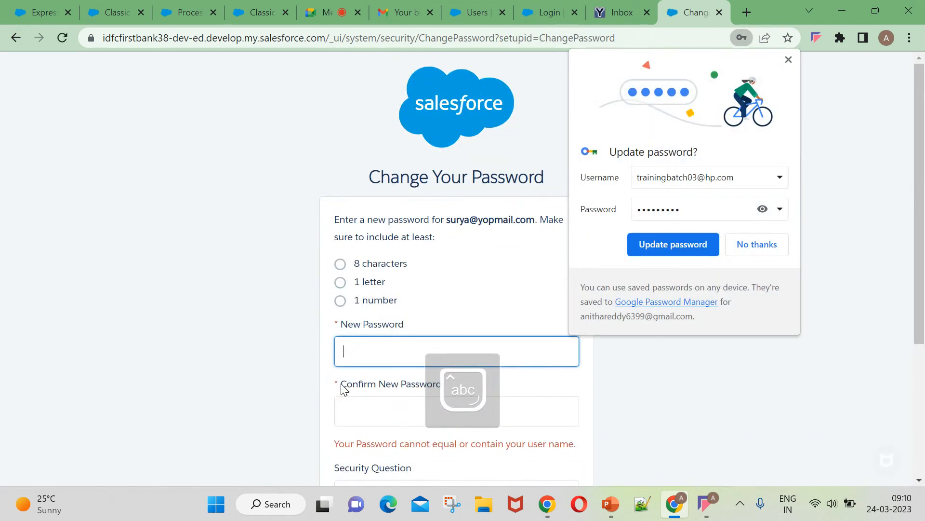
Decline the browser's save prompt and retype the new password and its confirmation.
left_click(768, 244)
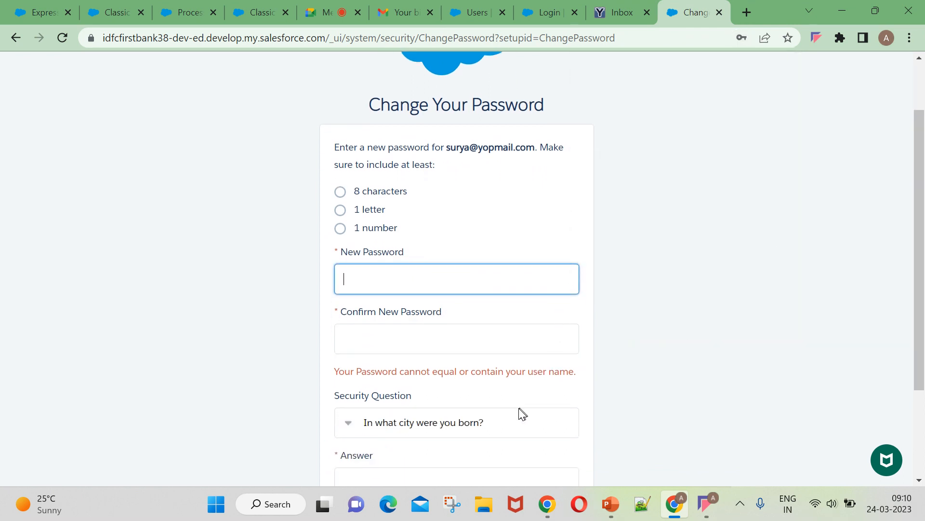
left_click(417, 279)
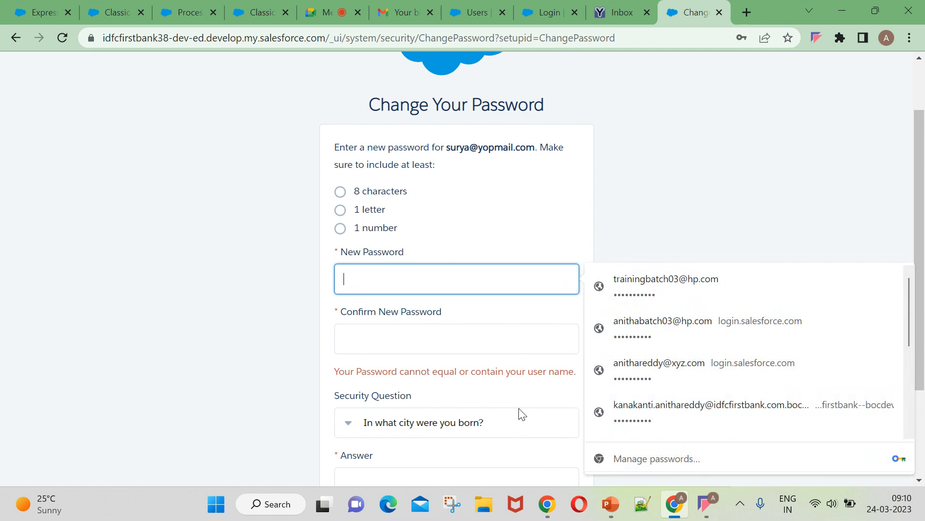
key("Caps_Lock")
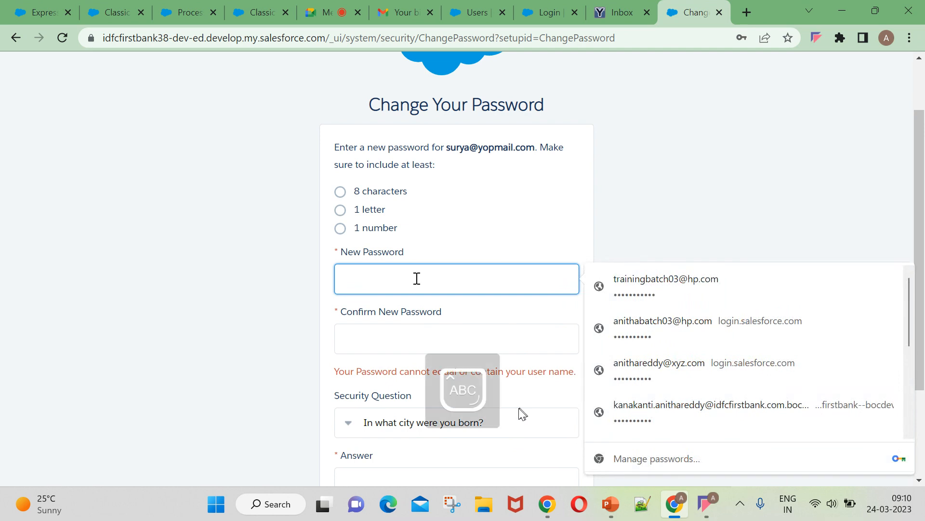
key("Caps_Lock")
type("••")
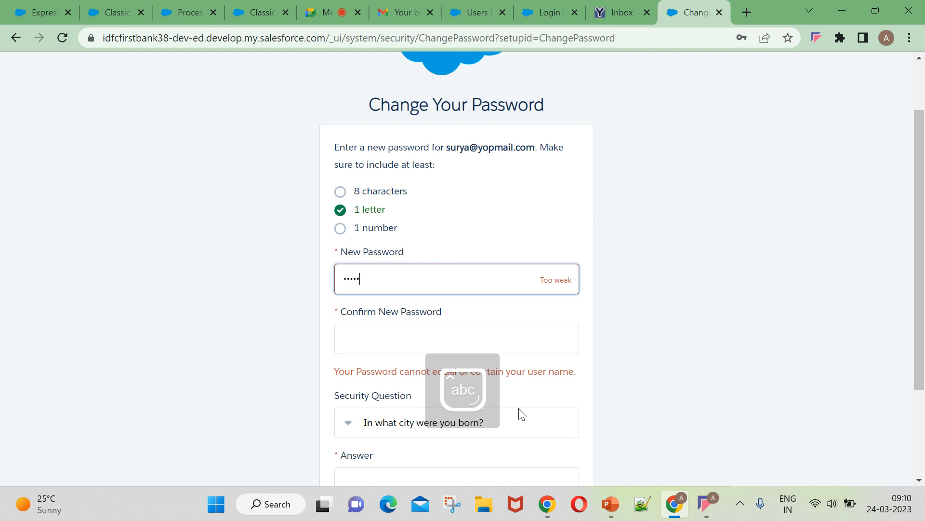
type("••")
key("BackSpace")
key("BackSpace")
key("BackSpace")
key("BackSpace")
key("BackSpace")
key("BackSpace")
key("BackSpace")
key("BackSpace")
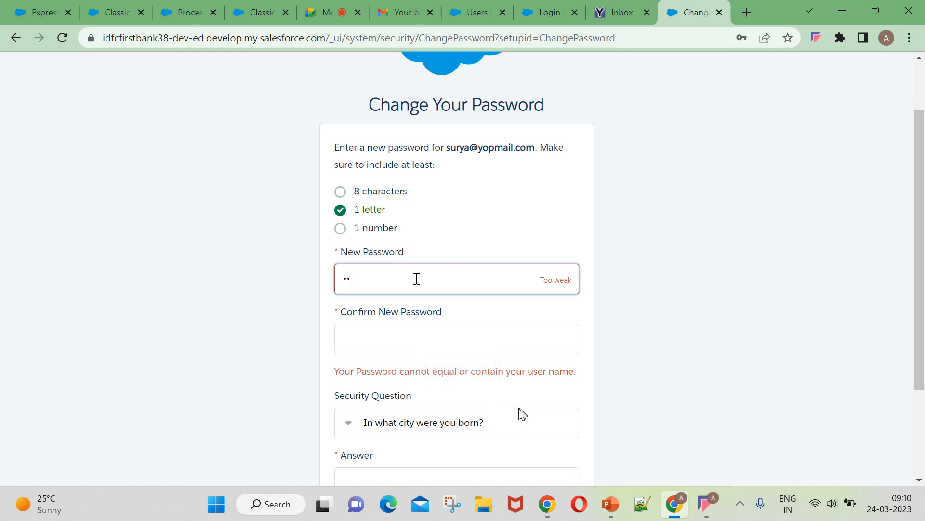
key("Caps_Lock")
type("••")
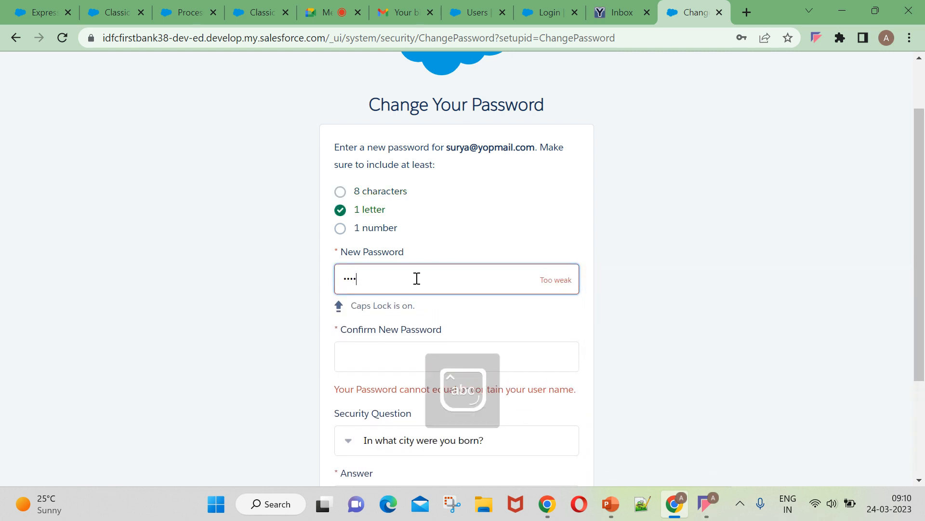
key("BackSpace")
type("••••••")
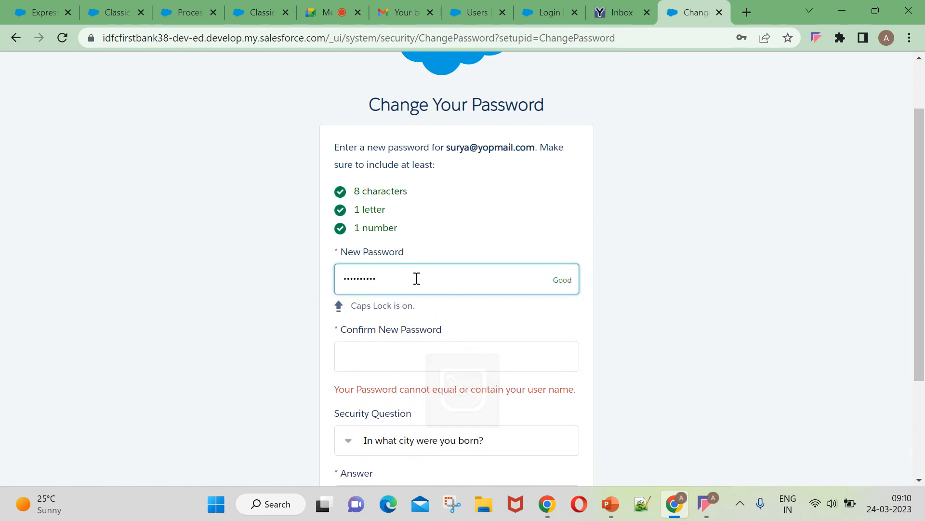
left_click(393, 354)
key("Caps_Lock")
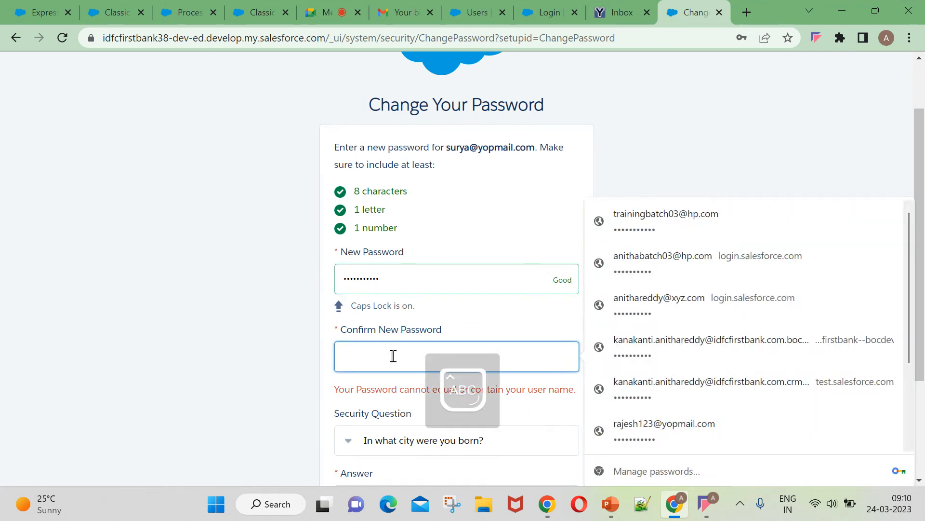
type("•")
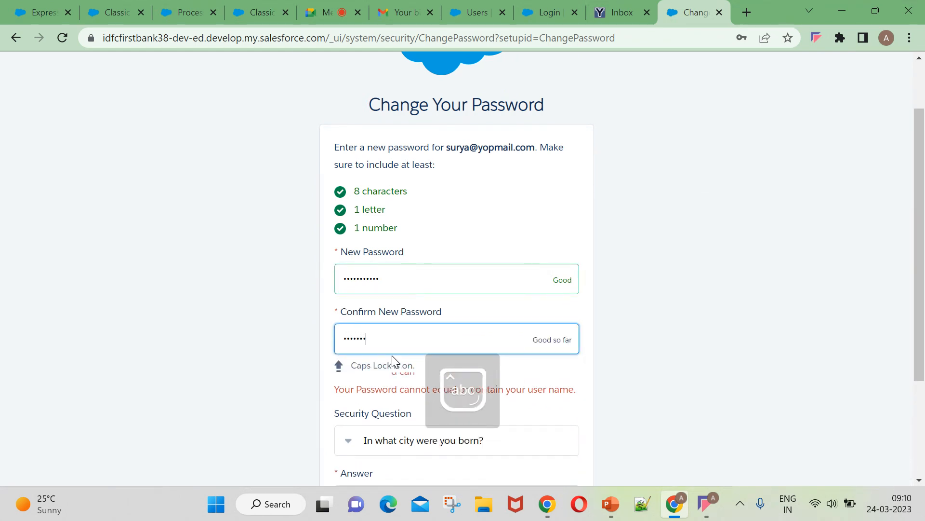
left_click(664, 397)
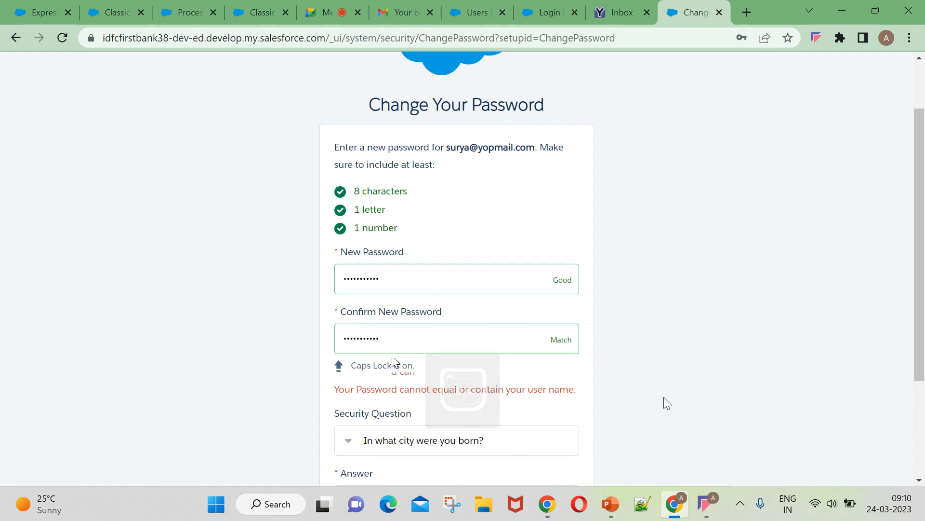
Enter the security question answer again and resubmit the password change.
left_click(422, 441)
scroll(388, 450, "down", 1)
left_click(366, 426)
type("HY")
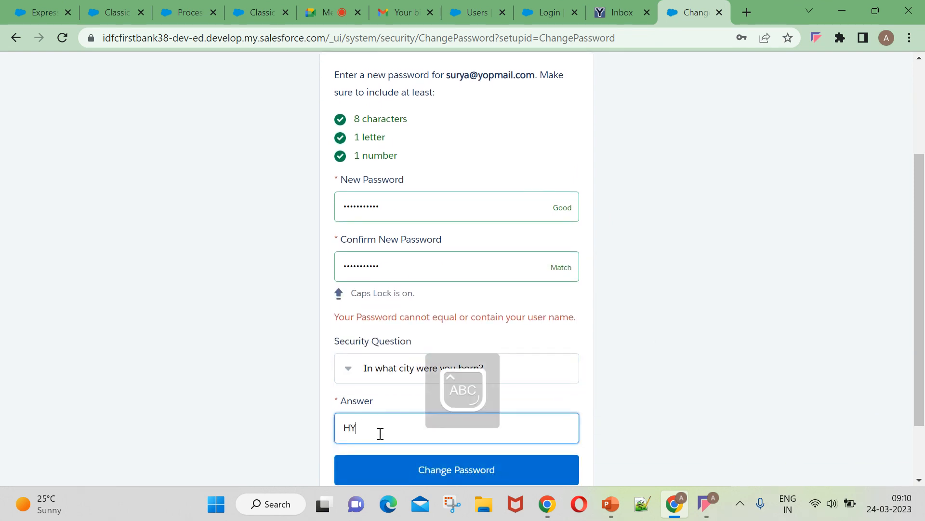
type("D")
left_click(502, 472)
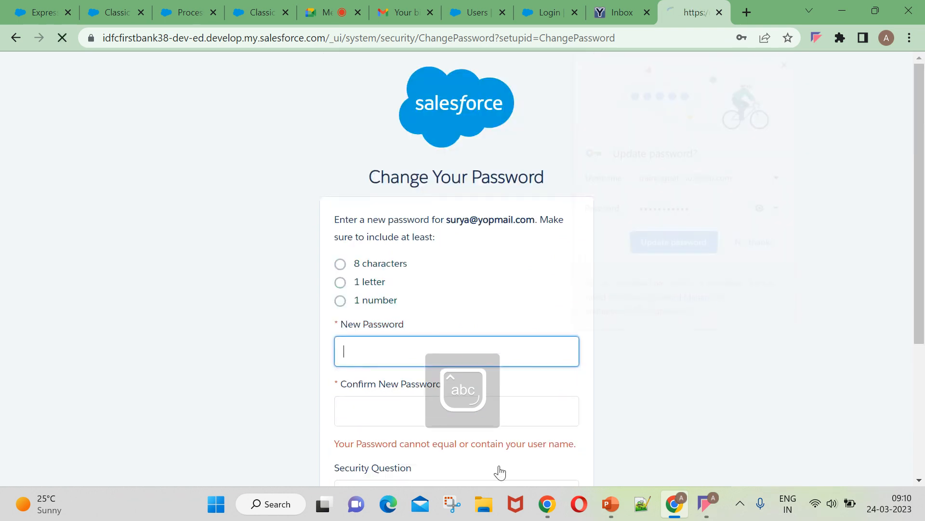
Refill the password, confirmation and security answer a final time and submit the change.
left_click(757, 245)
scroll(410, 265, "down", 2)
left_click(379, 206)
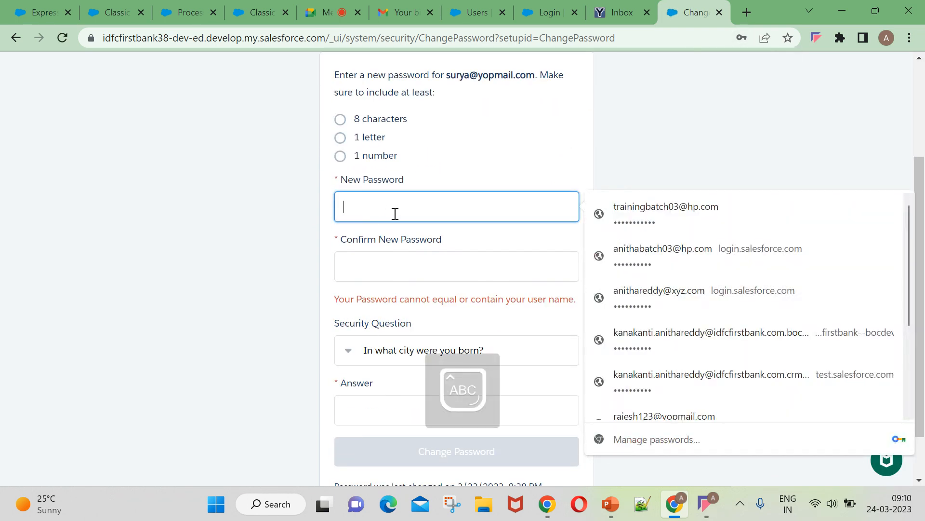
type("•")
key("Caps_Lock")
type("•")
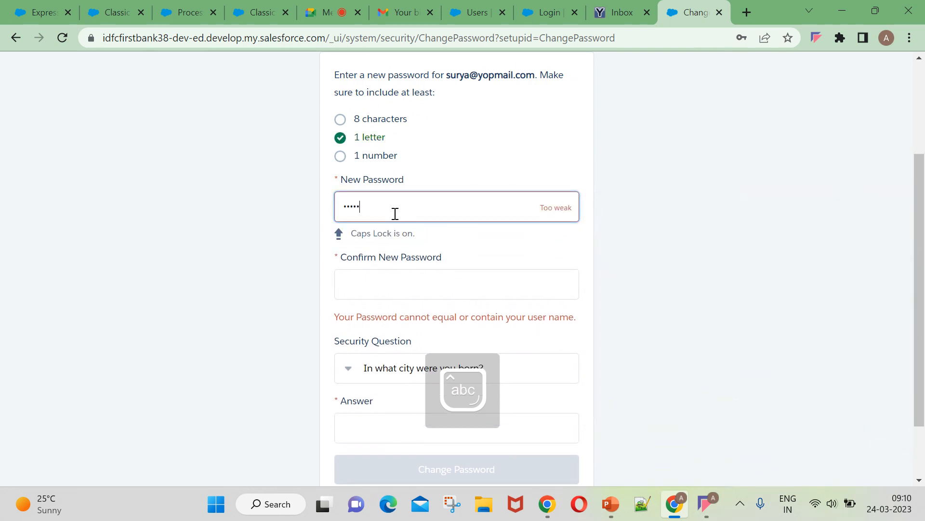
type("•")
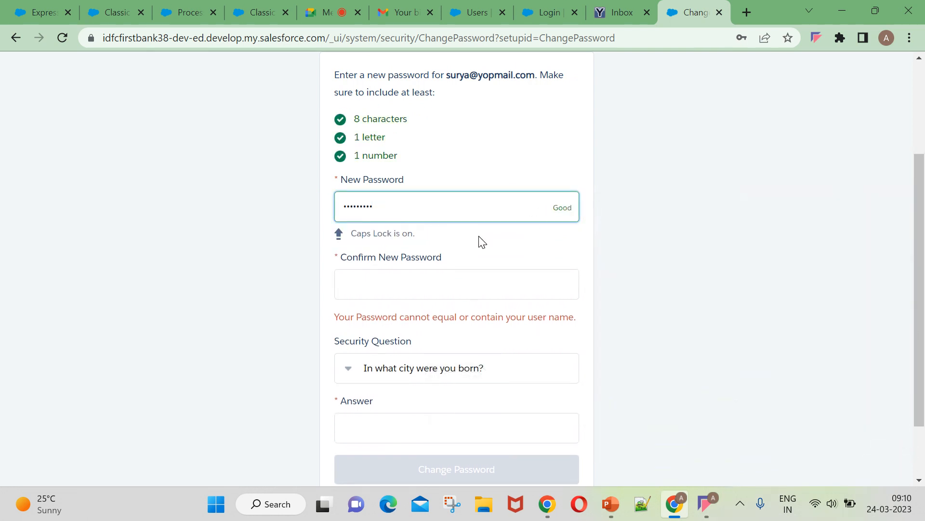
key("BackSpace")
key("BackSpace")
key("BackSpace")
key("BackSpace")
key("BackSpace")
key("BackSpace")
key("BackSpace")
key("BackSpace")
type("••••••••••")
left_click(477, 291)
type("•••")
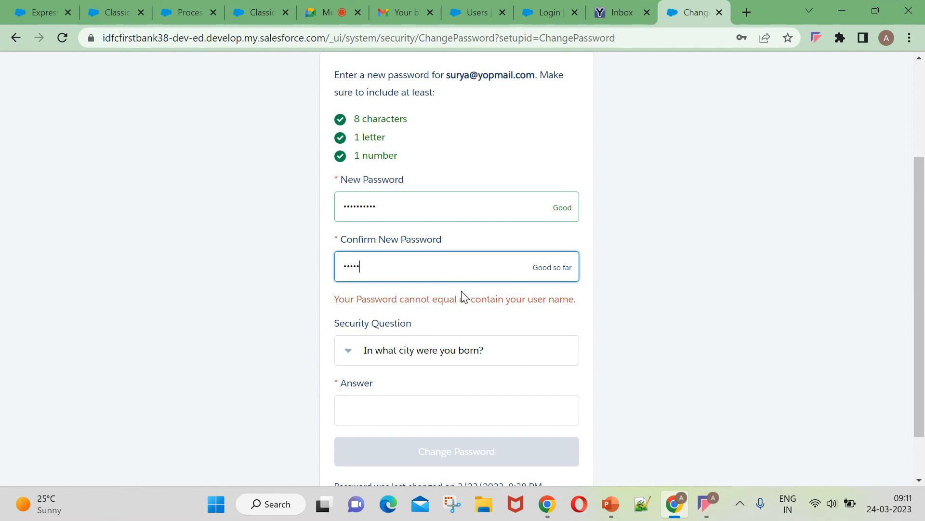
type("•••••••")
left_click(436, 411)
type("AP")
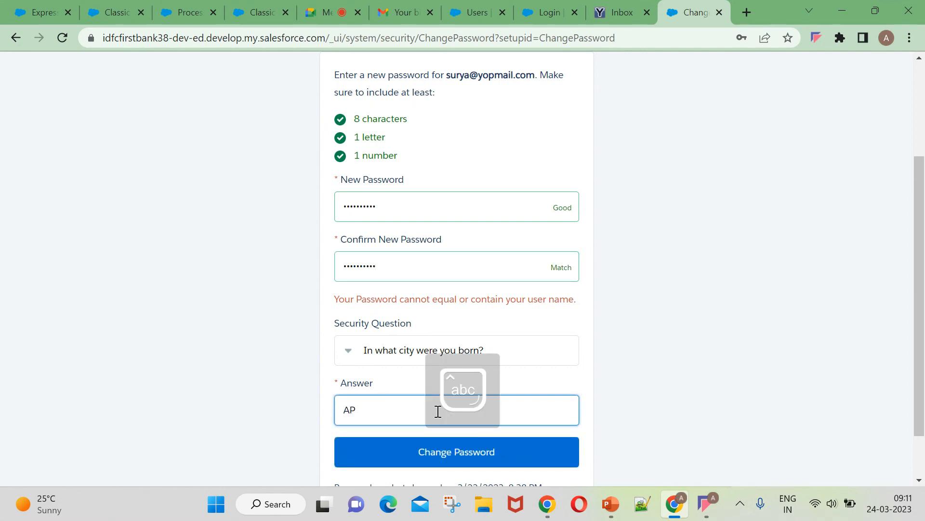
left_click(422, 452)
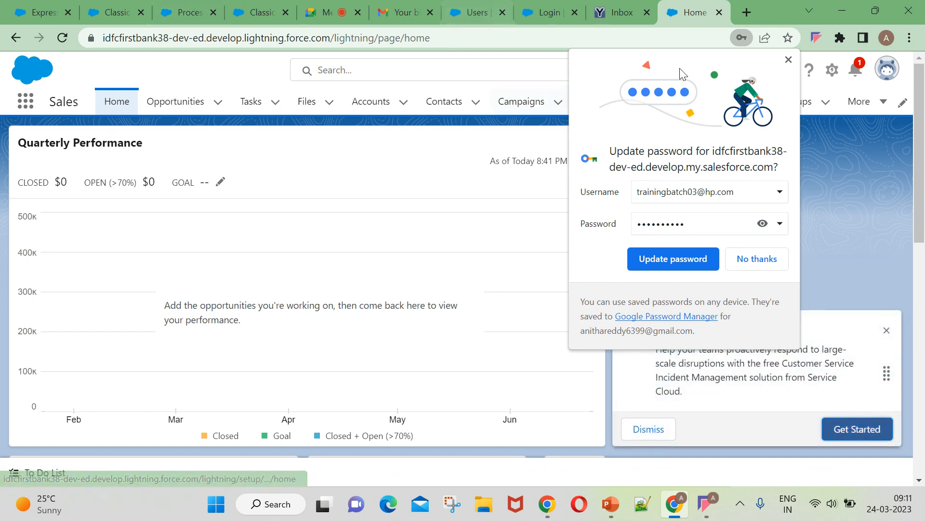
Dismiss Chrome's password prompt and open the Express Logistics SLA approval request from Notifications.
left_click(787, 61)
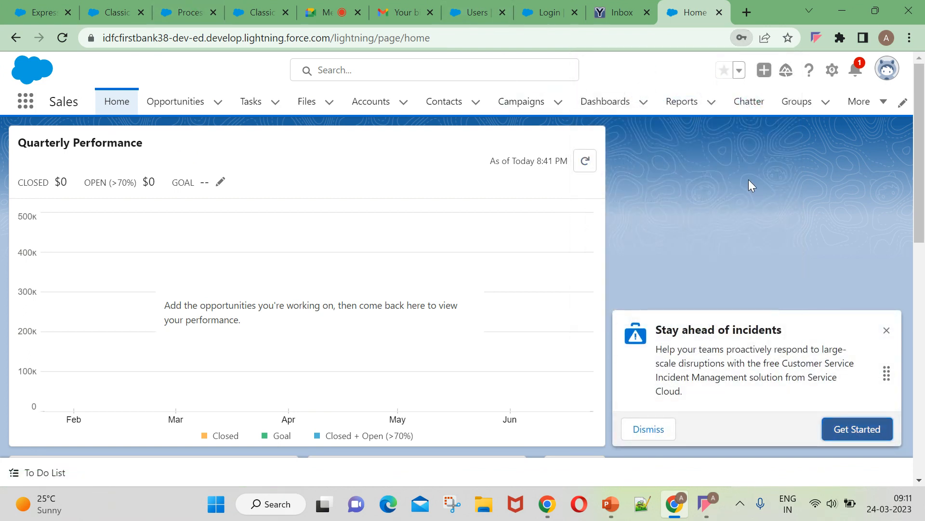
left_click(855, 70)
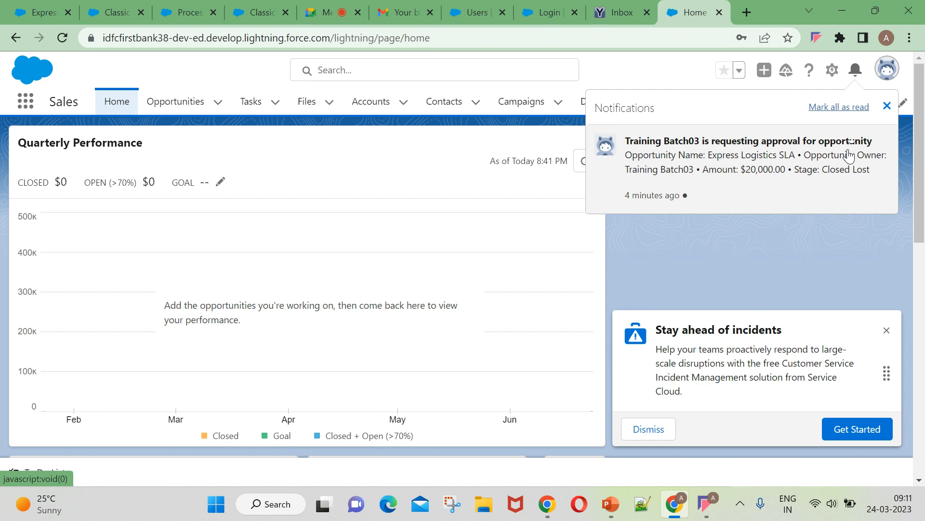
left_click(727, 163)
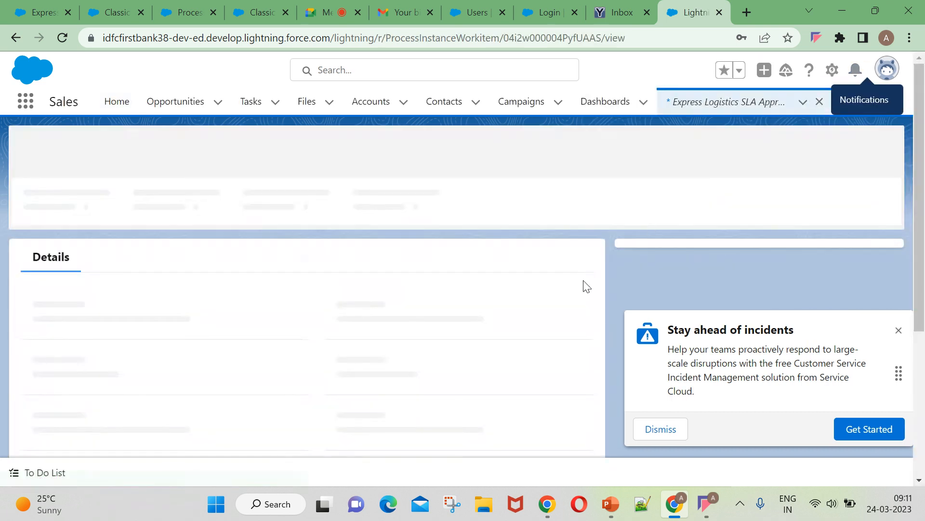
left_click(900, 333)
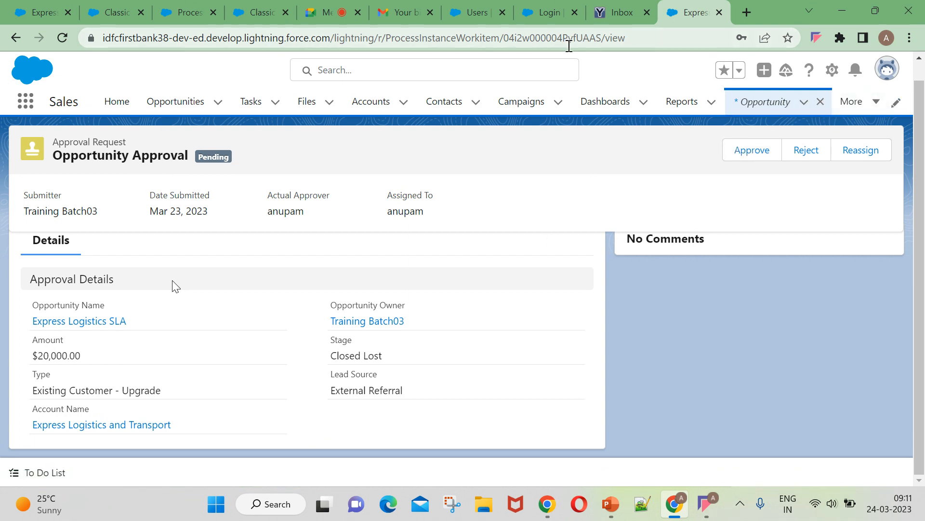
left_click(609, 13)
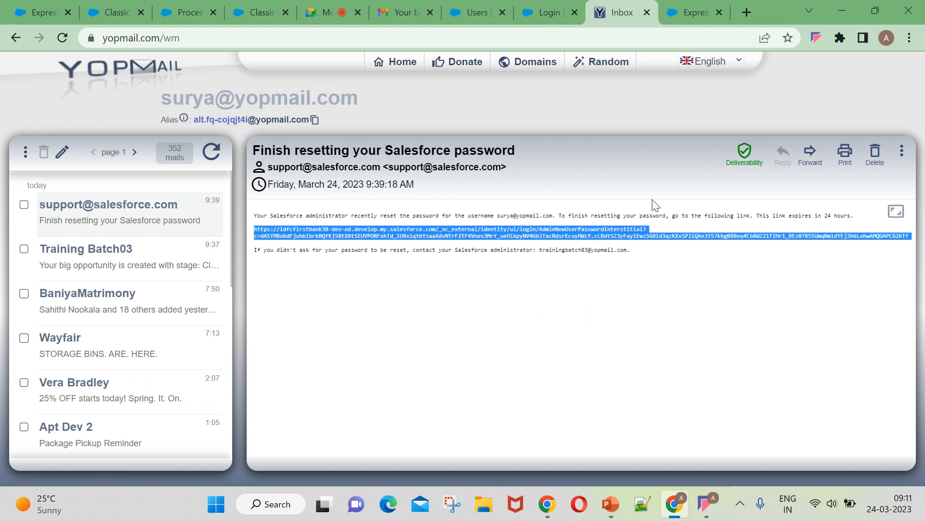
Refresh the YOPmail inbox, then close the Salesforce login and user password-change tabs.
left_click(211, 152)
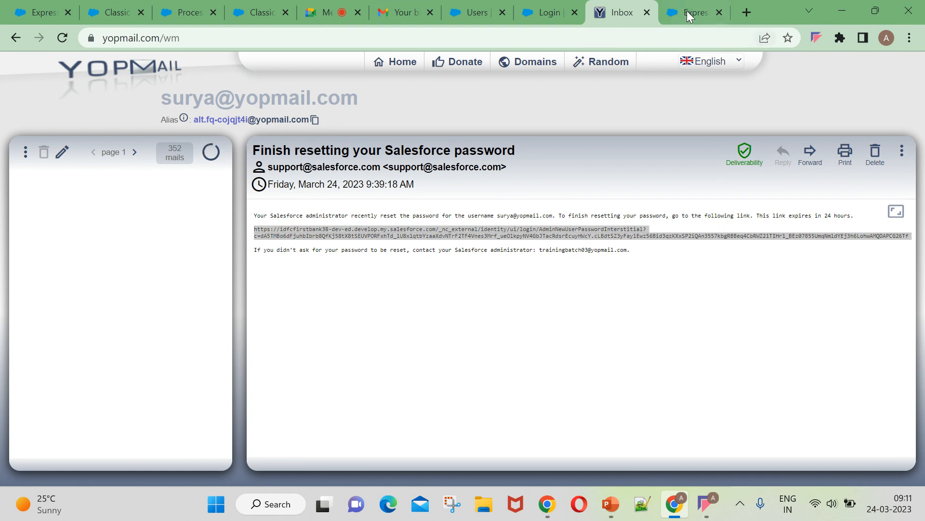
left_click(543, 15)
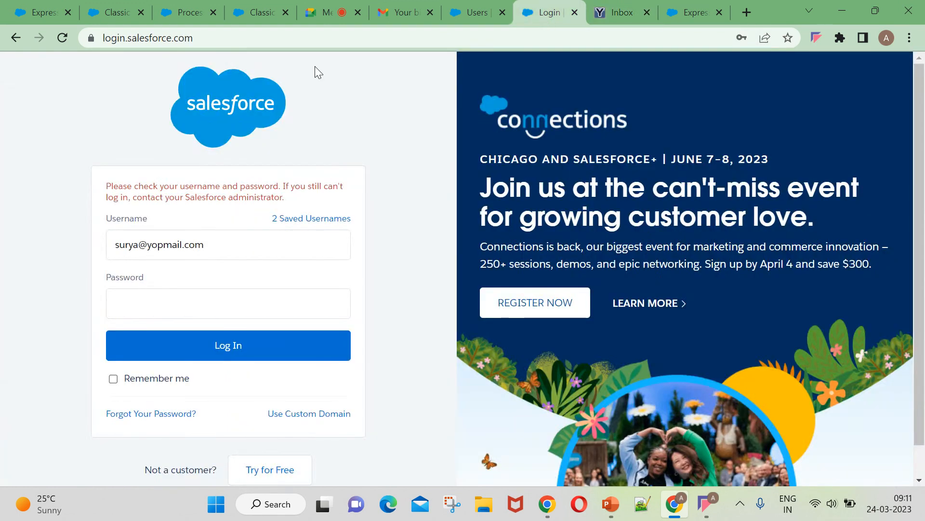
left_click(575, 12)
left_click(453, 13)
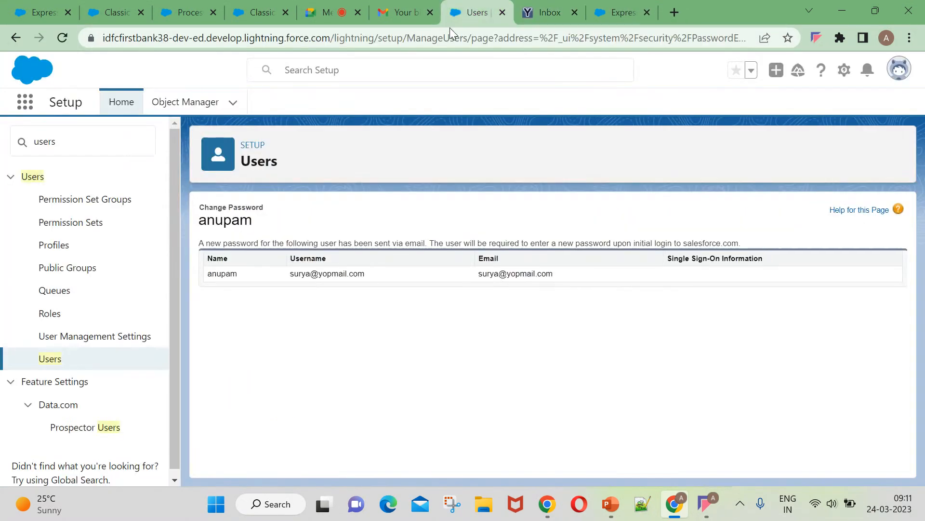
left_click(502, 14)
left_click(417, 15)
Reorder the Gmail, Meet, email template, Process Builder and opportunity tabs.
left_click_drag(424, 22, 573, 24)
left_click_drag(479, 16, 417, 17)
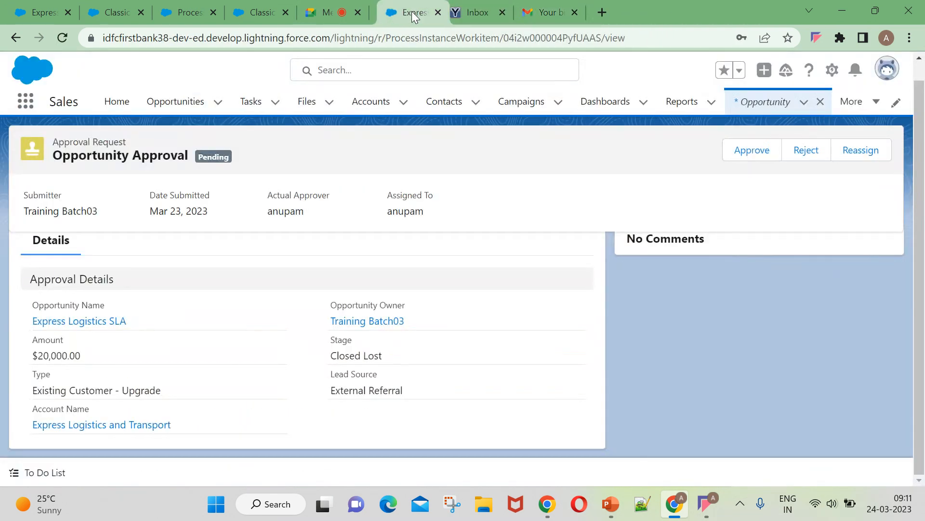
left_click_drag(328, 13, 48, 12)
left_click(135, 12)
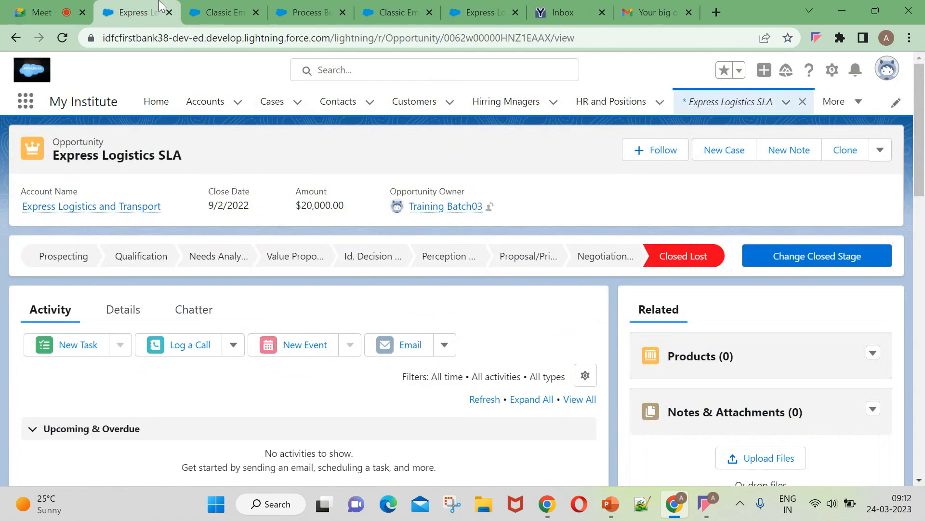
left_click(238, 13)
left_click_drag(193, 11, 140, 10)
left_click_drag(323, 12, 254, 7)
left_click_drag(413, 11, 377, 14)
Check the Express Logistics SLA opportunity's pending approval, then return to Google Meet.
left_click(403, 13)
left_click(485, 6)
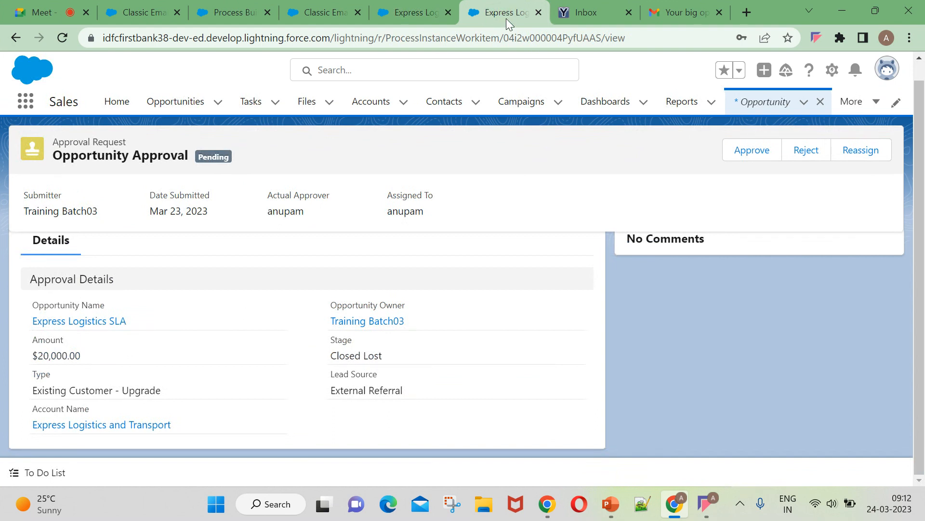
left_click(405, 13)
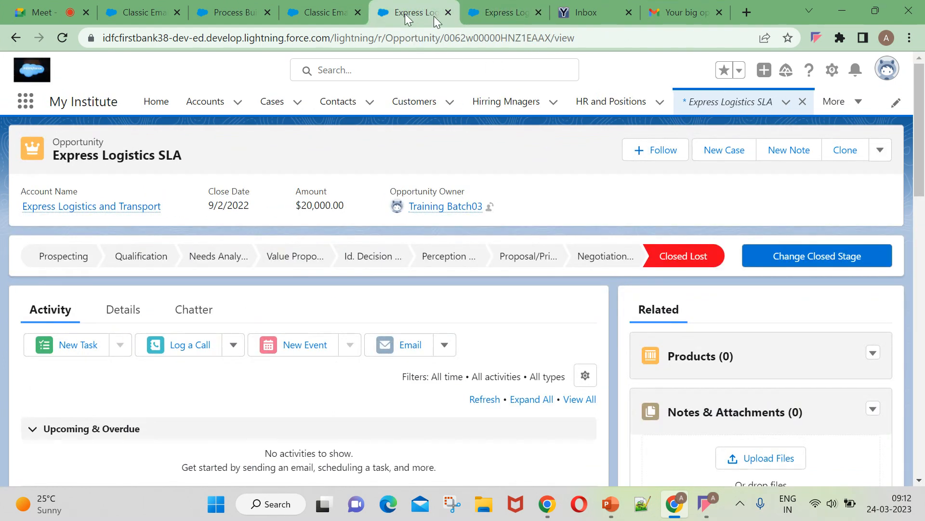
left_click(44, 13)
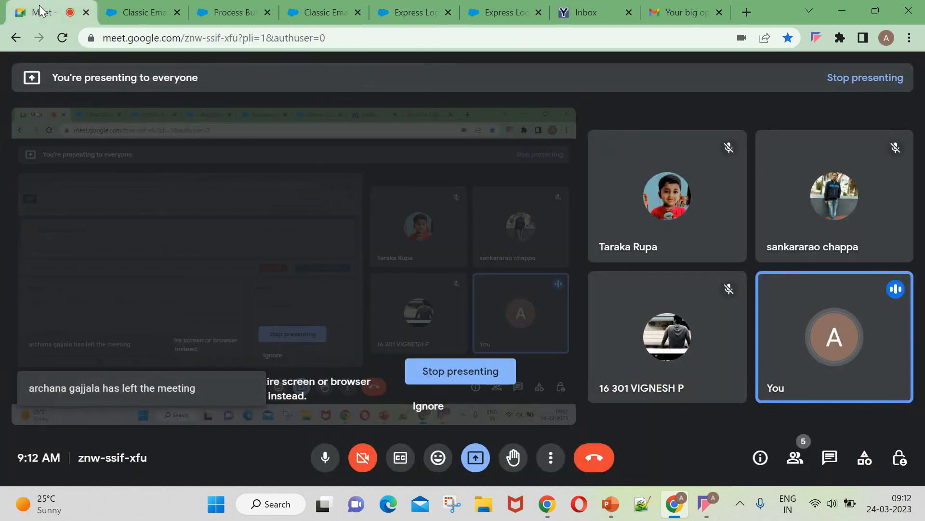
Review the Demo Template for Approval process email template, raise the volume, and reload it.
left_click(133, 12)
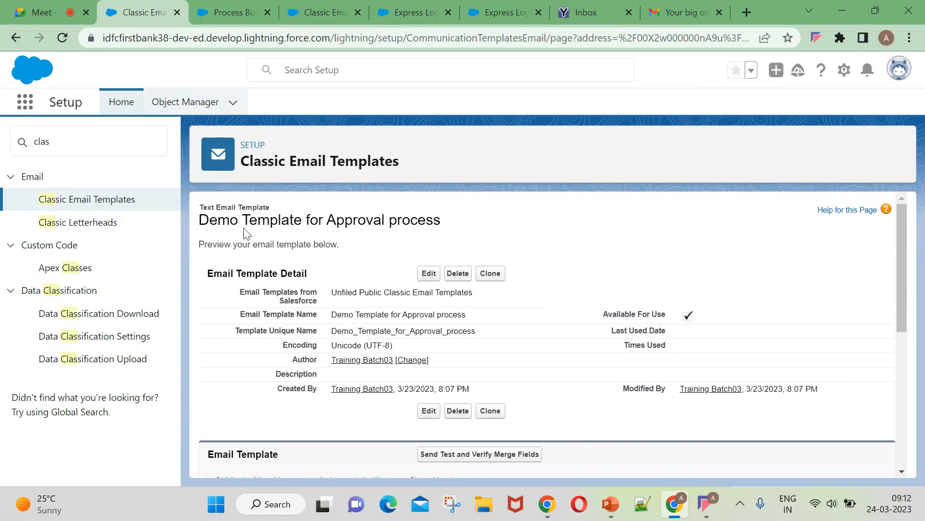
key("XF86AudioRaiseVolume")
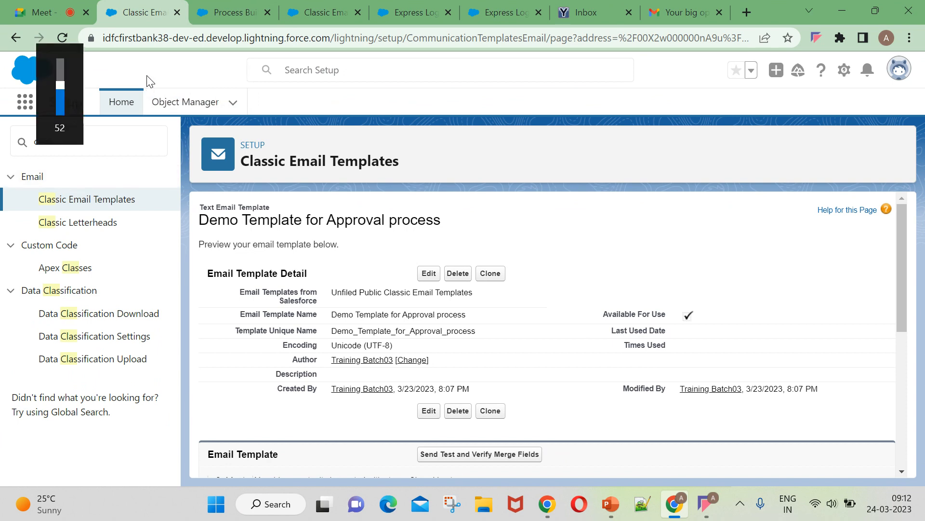
key("XF86AudioRaiseVolume")
key("XF86AudioRaiseVolume")
key("XF86AudioRaiseVolume")
key("XF86AudioRaiseVolume")
key("XF86AudioRaiseVolume")
key("XF86AudioRaiseVolume")
key("XF86AudioRaiseVolume")
key("XF86AudioRaiseVolume")
key("XF86AudioRaiseVolume")
key("XF86AudioRaiseVolume")
key("XF86AudioRaiseVolume")
key("XF86AudioRaiseVolume")
key("XF86AudioRaiseVolume")
key("XF86AudioRaiseVolume")
key("XF86AudioRaiseVolume")
scroll(523, 277, "down", 1)
scroll(314, 248, "up", 1)
scroll(337, 280, "down", 5)
scroll(375, 287, "up", 5)
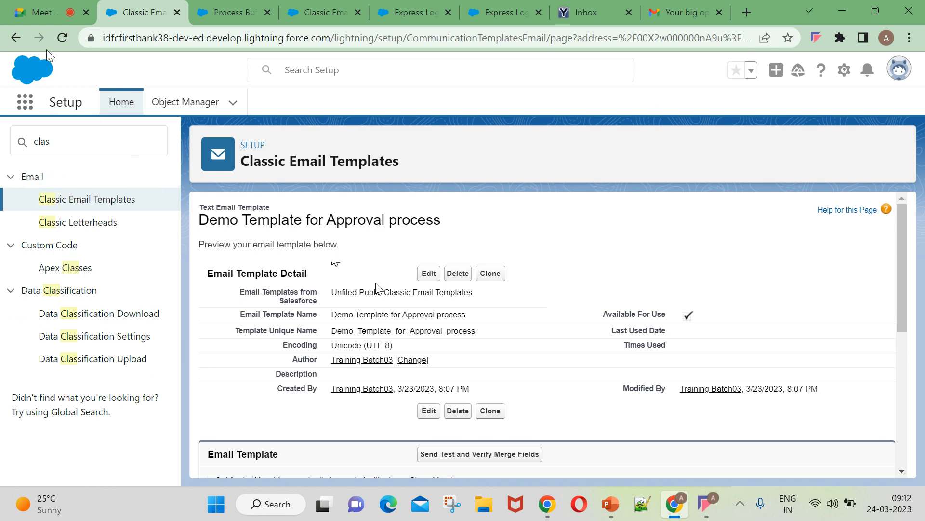
left_click(62, 38)
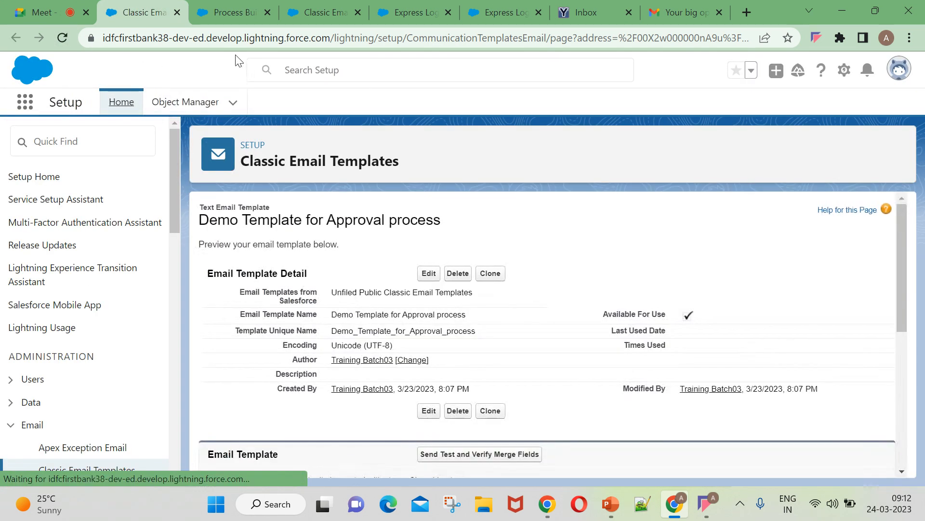
left_click(228, 11)
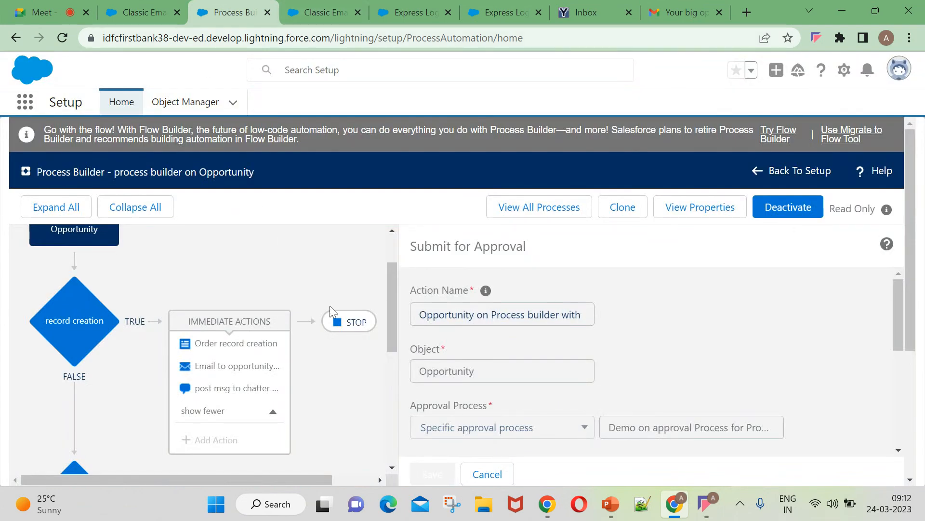
Reload the Process Builder tab and search Setup Quick Find for 'process'.
left_click(62, 39)
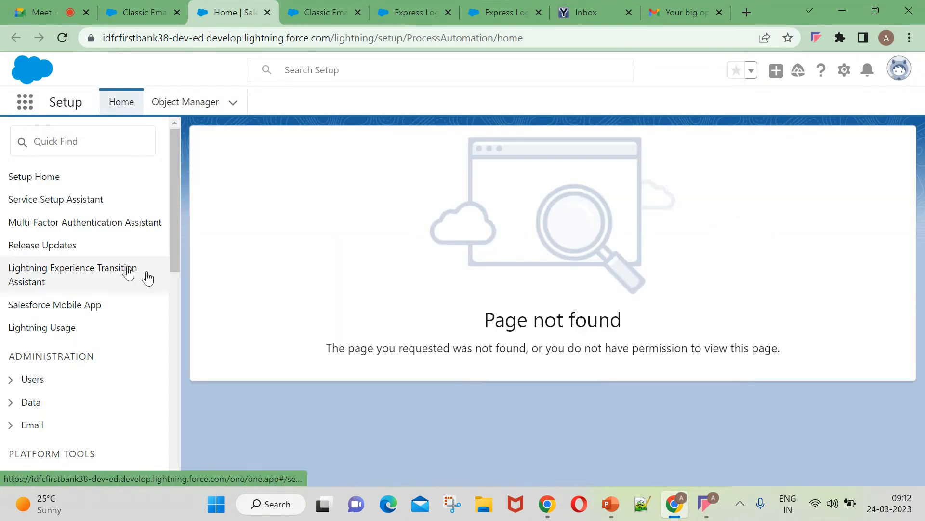
left_click(102, 143)
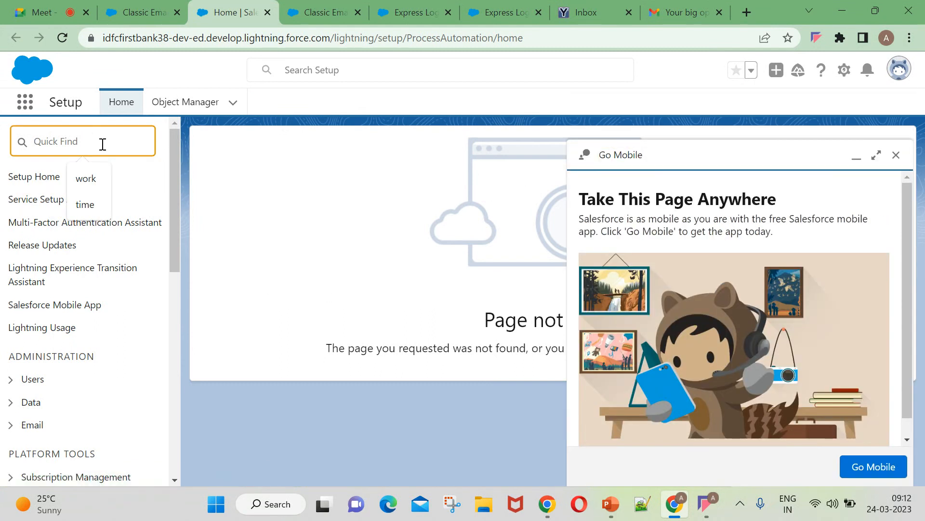
type("processe")
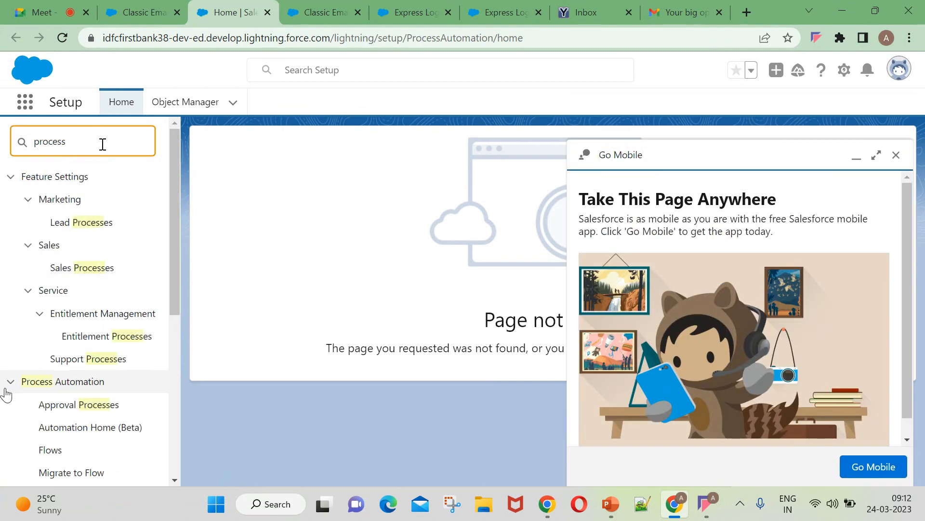
scroll(103, 362, "down", 2)
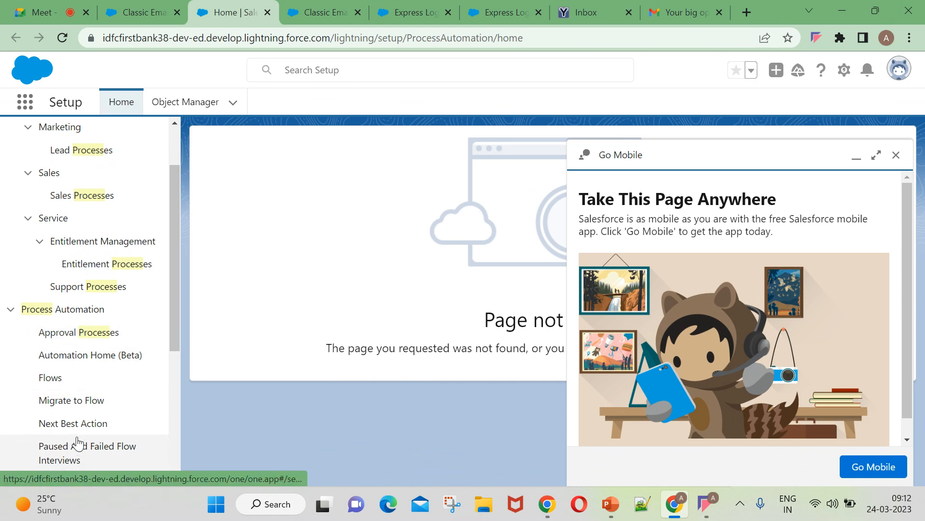
scroll(75, 434, "down", 3)
scroll(91, 274, "up", 5)
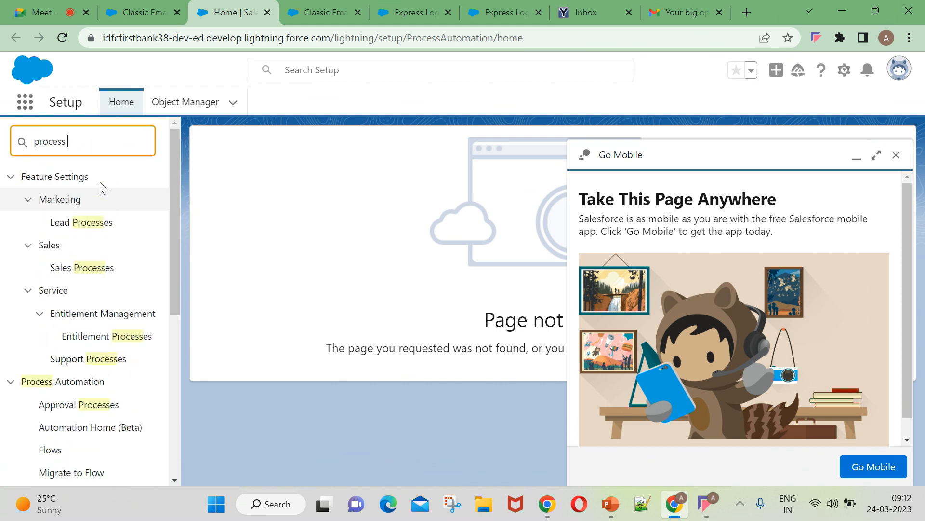
type("p")
key("BackSpace")
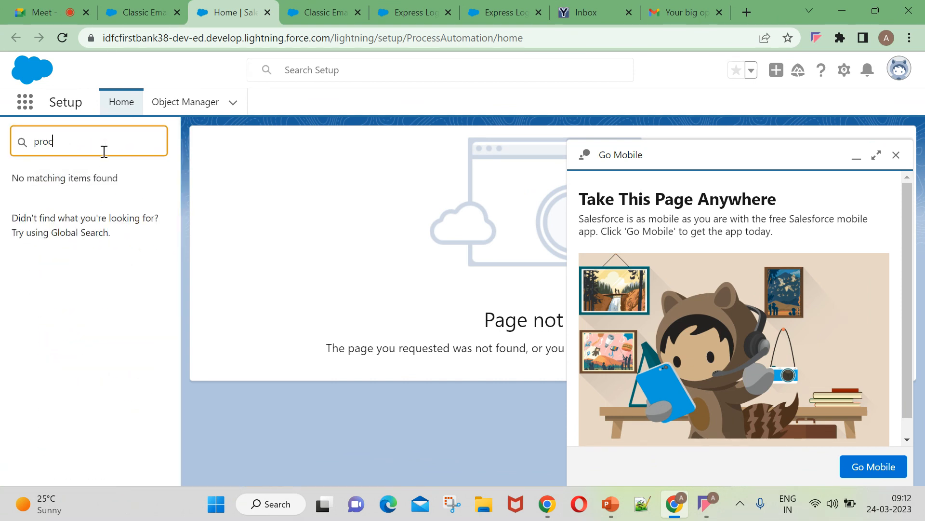
type("c")
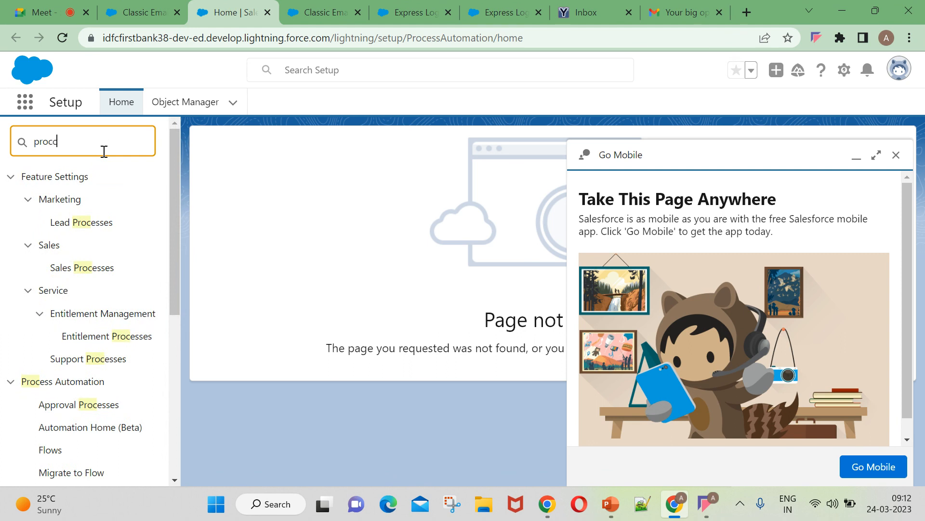
type("es")
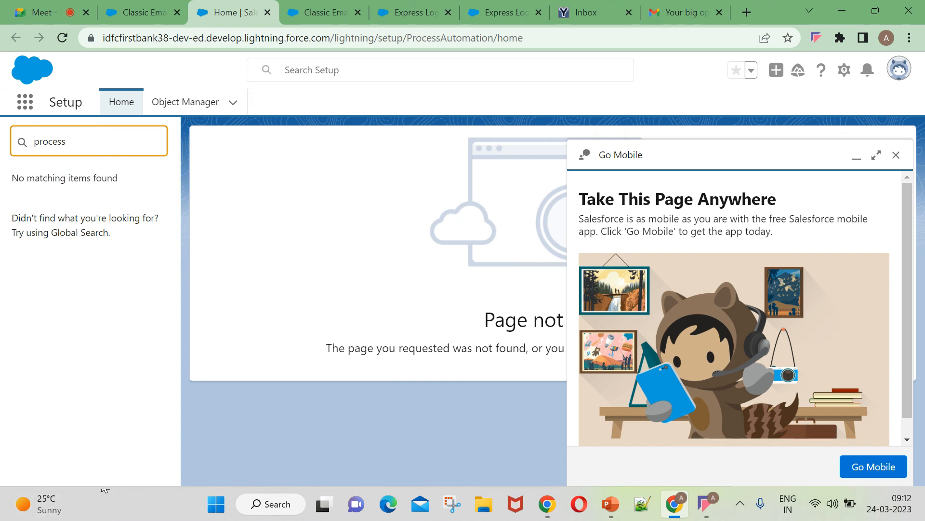
key("BackSpace")
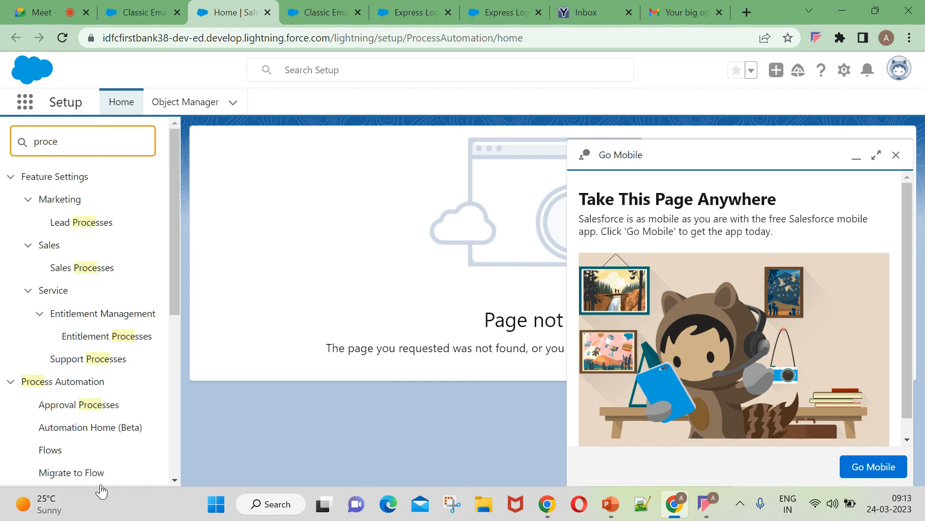
Clear the Quick Find search and reload the Setup page.
scroll(116, 386, "down", 5)
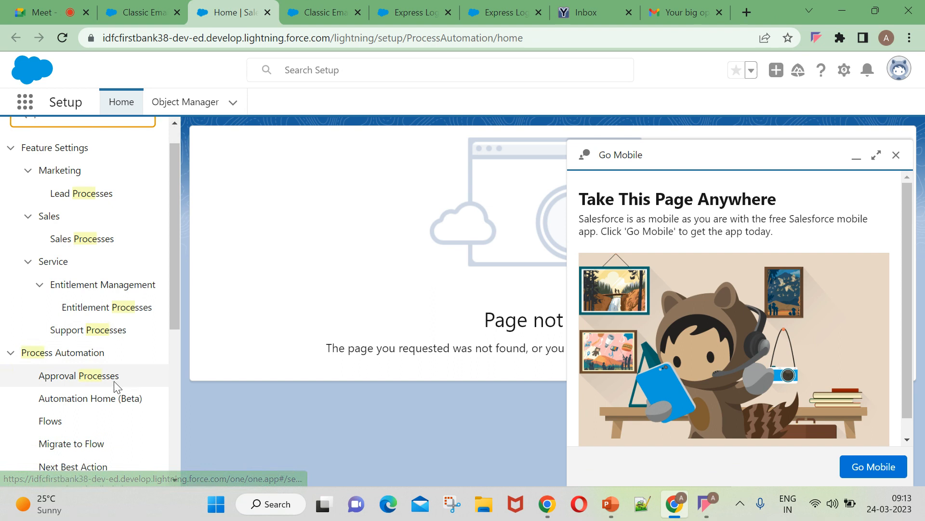
scroll(91, 384, "down", 3)
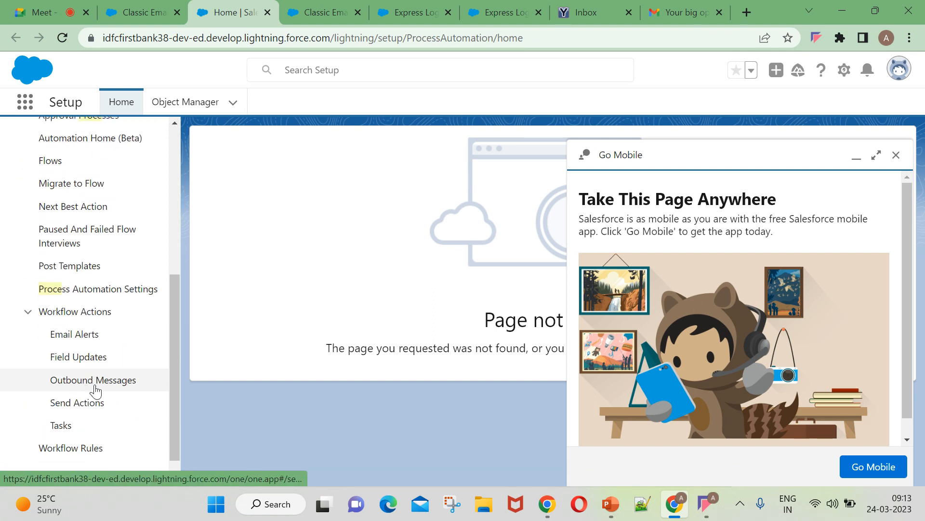
scroll(90, 400, "up", 5)
scroll(92, 385, "up", 2)
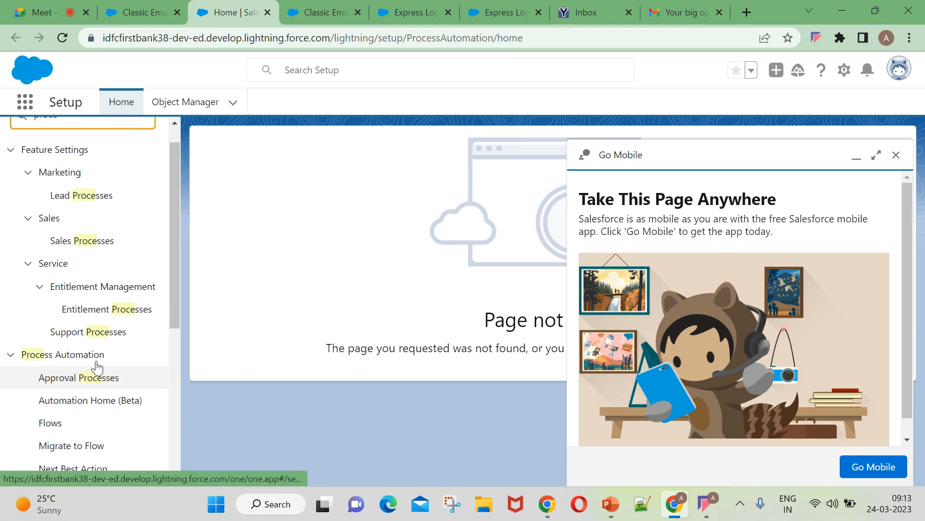
scroll(111, 289, "up", 1)
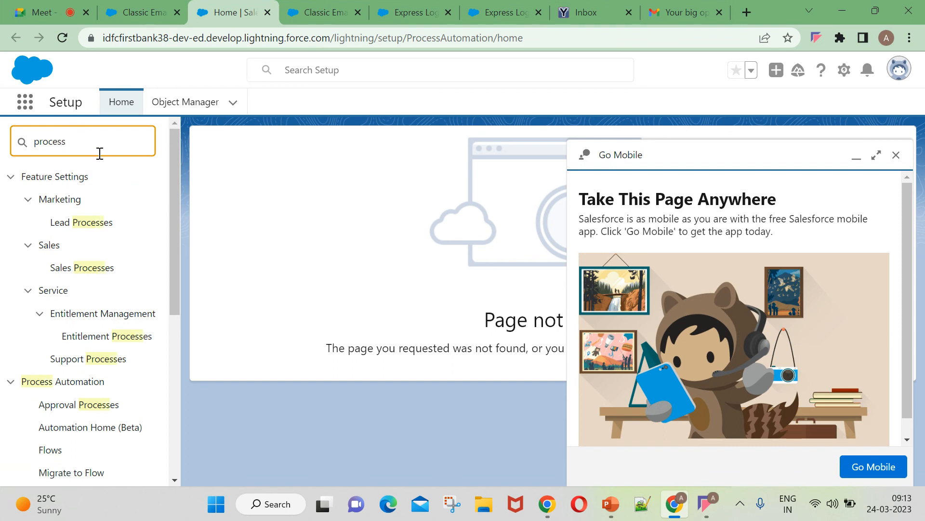
type("b")
key("BackSpace")
key("BackSpace")
key("BackSpace")
key("BackSpace")
key("BackSpace")
key("BackSpace")
key("BackSpace")
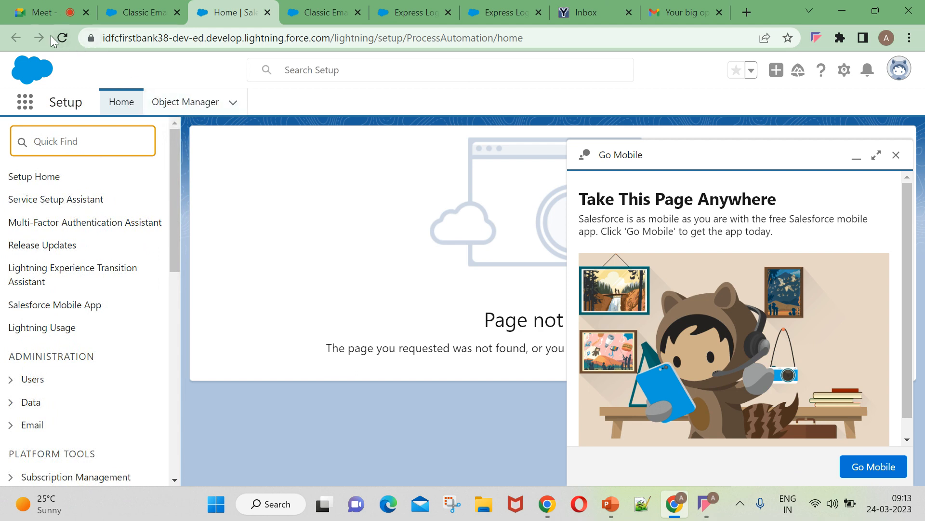
left_click(62, 39)
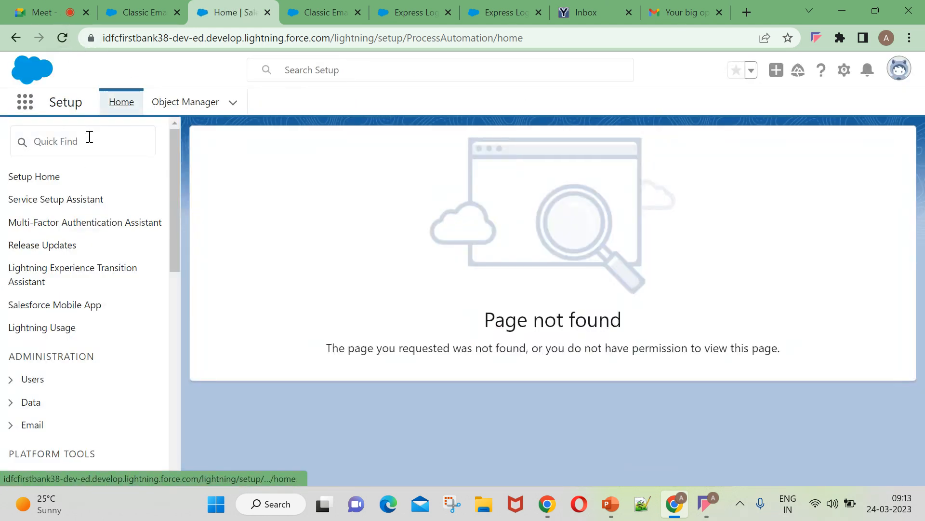
Switch to the other saved Salesforce user from the profile menu.
left_click(899, 69)
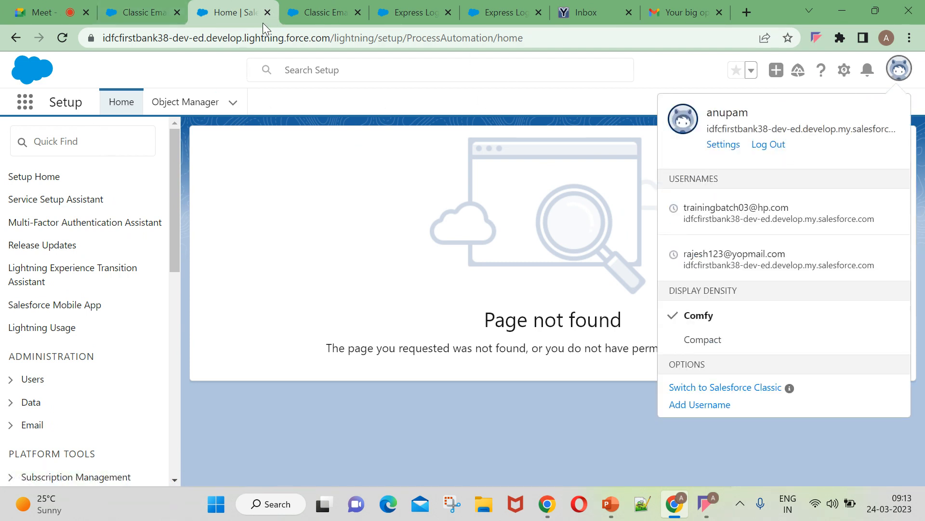
mouse_move(669, 510)
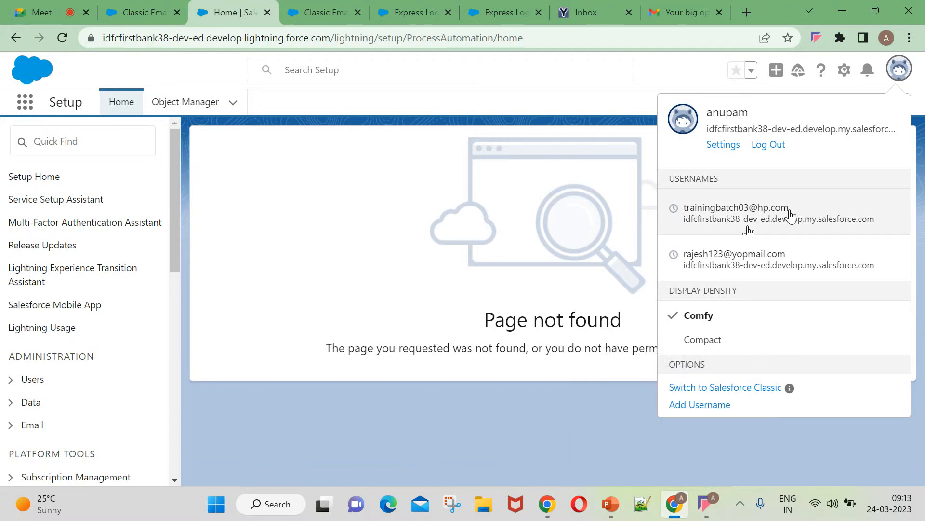
left_click(754, 209)
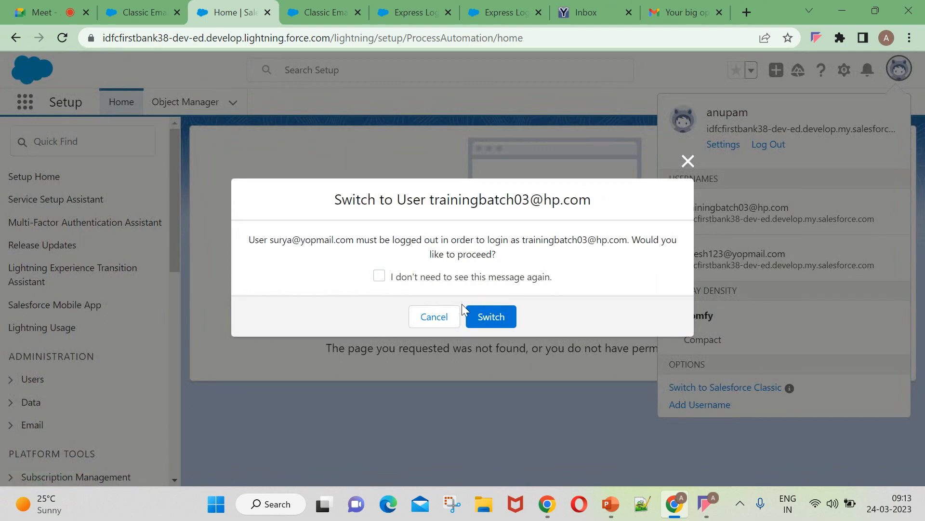
left_click(489, 316)
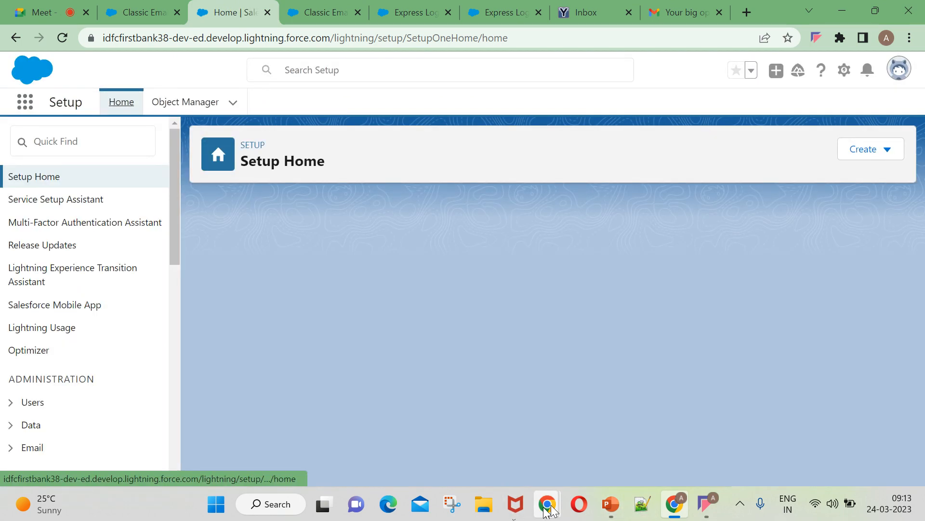
Close the Google Meet sharing window and open a new Microsoft Edge tab.
mouse_move(547, 504)
left_click(533, 441)
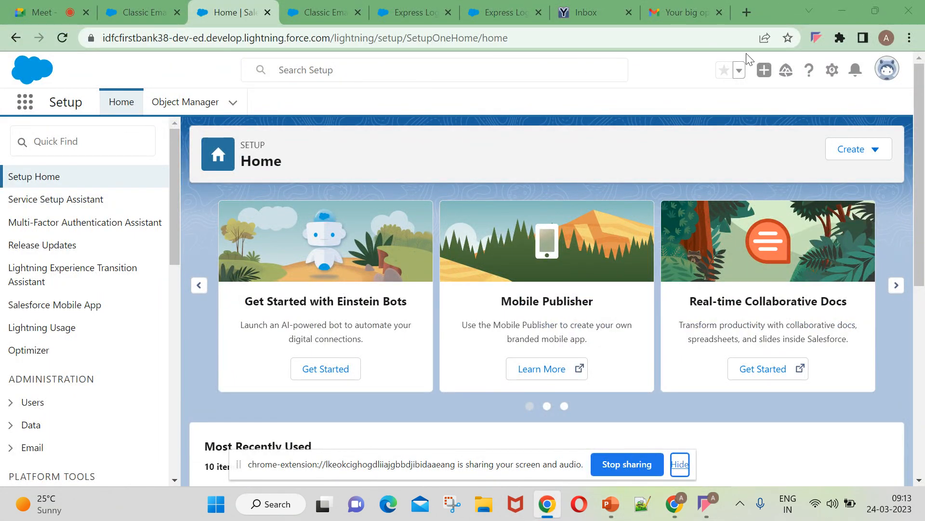
left_click(675, 503)
left_click(708, 506)
left_click(708, 506)
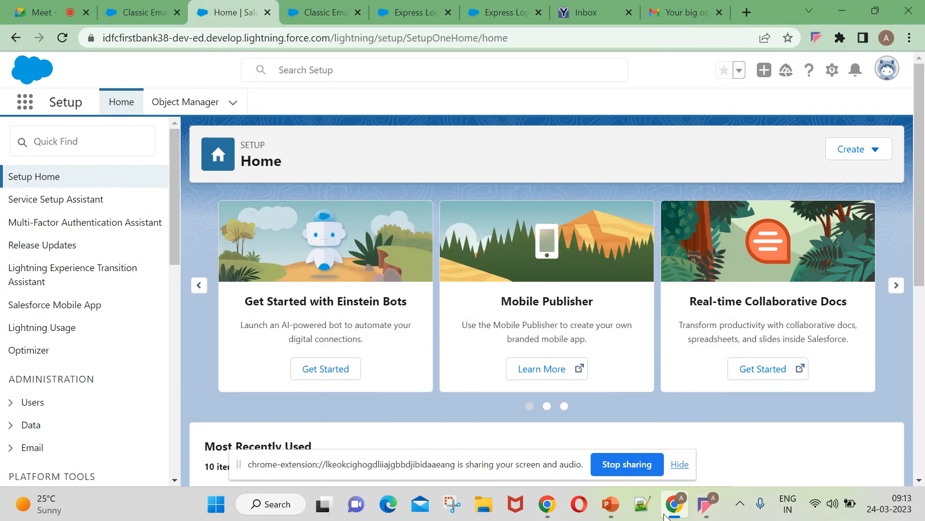
left_click(669, 510)
left_click(670, 512)
left_click(552, 506)
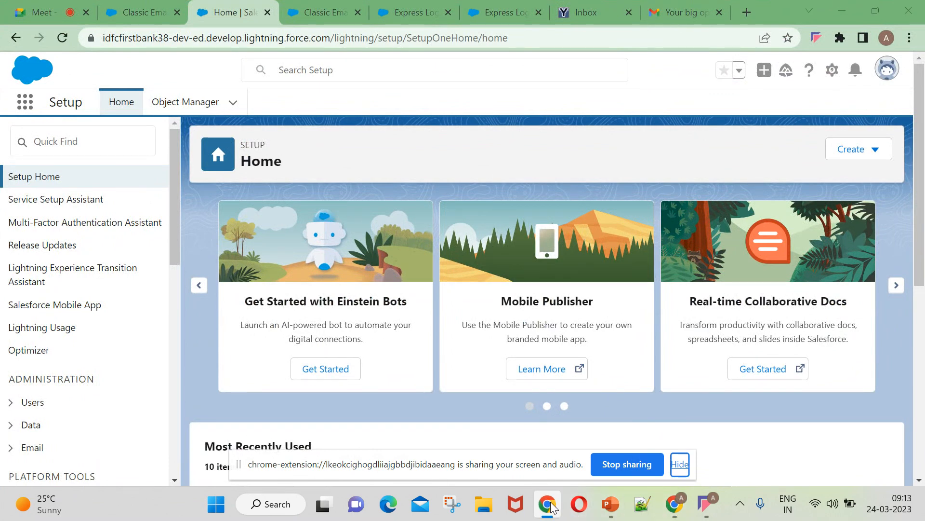
left_click(382, 510)
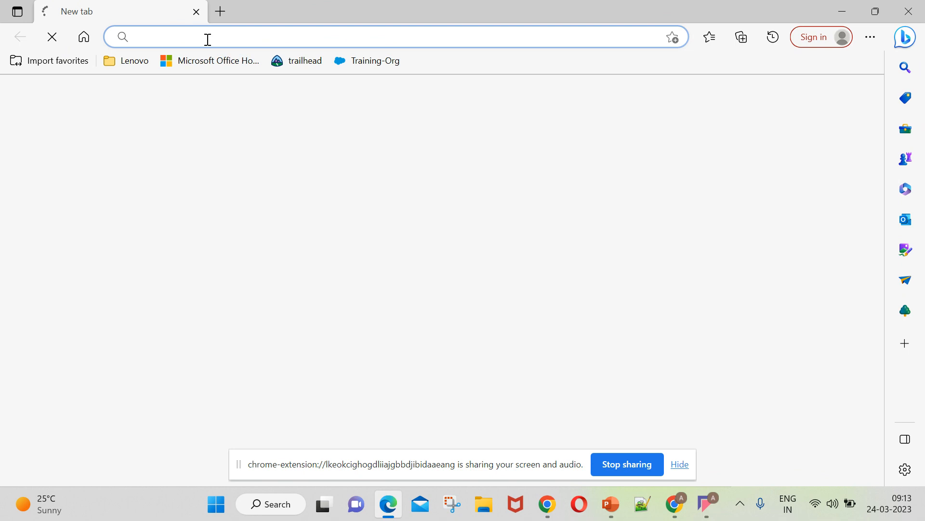
left_click(207, 37)
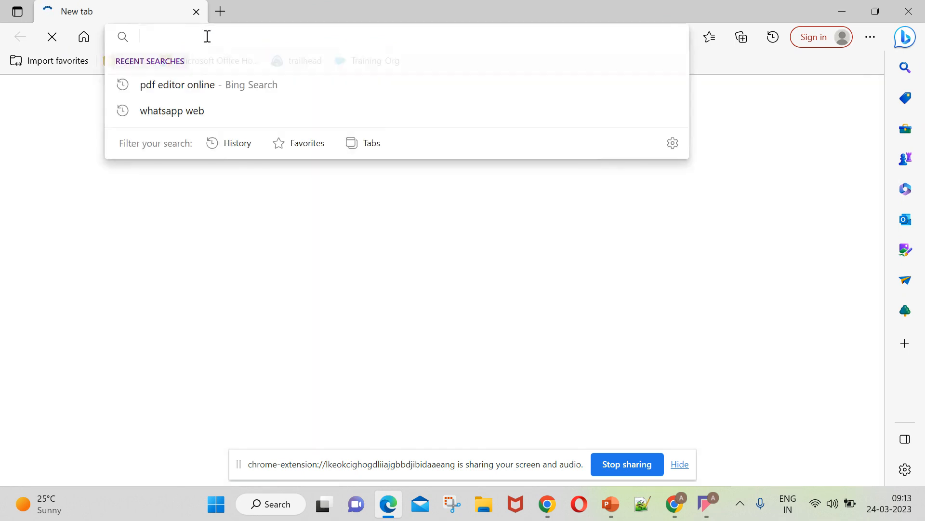
Load login.salesforce.com in the Edge tab.
type("login")
key("Return")
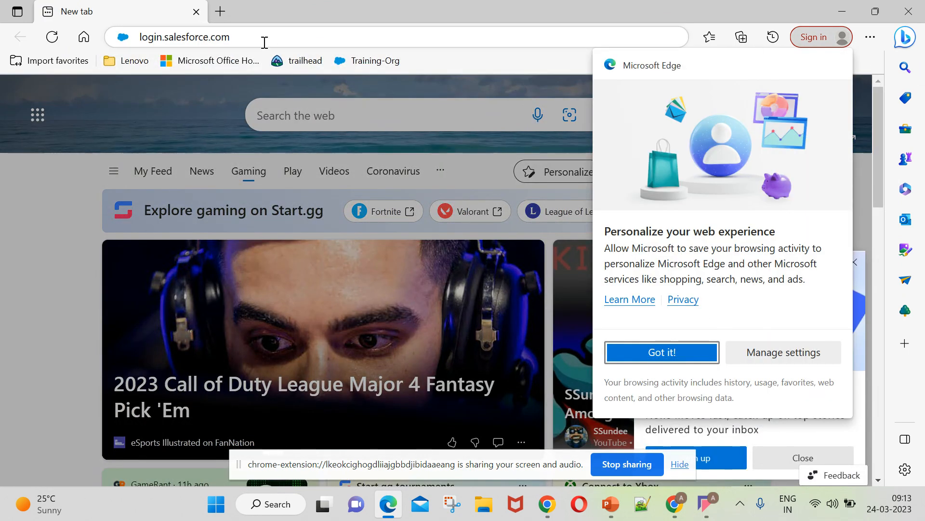
key("Return")
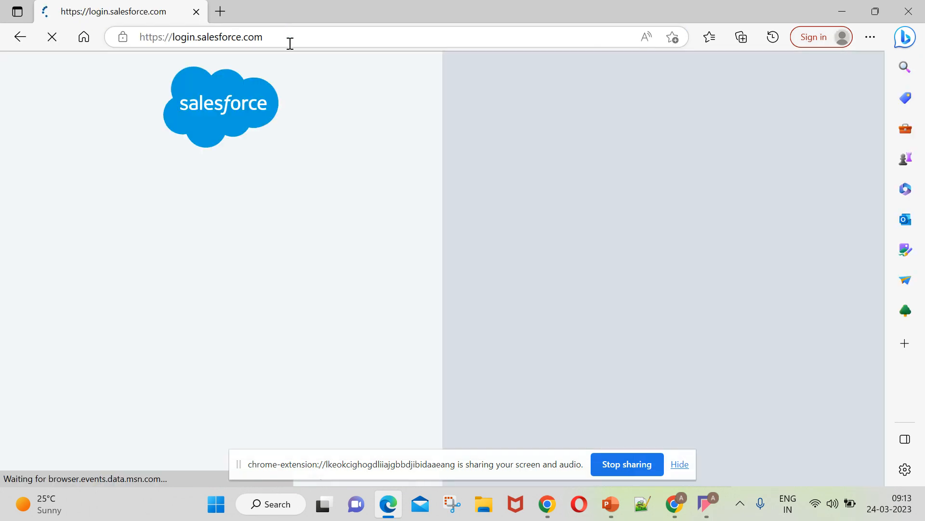
Empty the autofilled Username field, then go back to the Chrome Salesforce window.
left_click(235, 213)
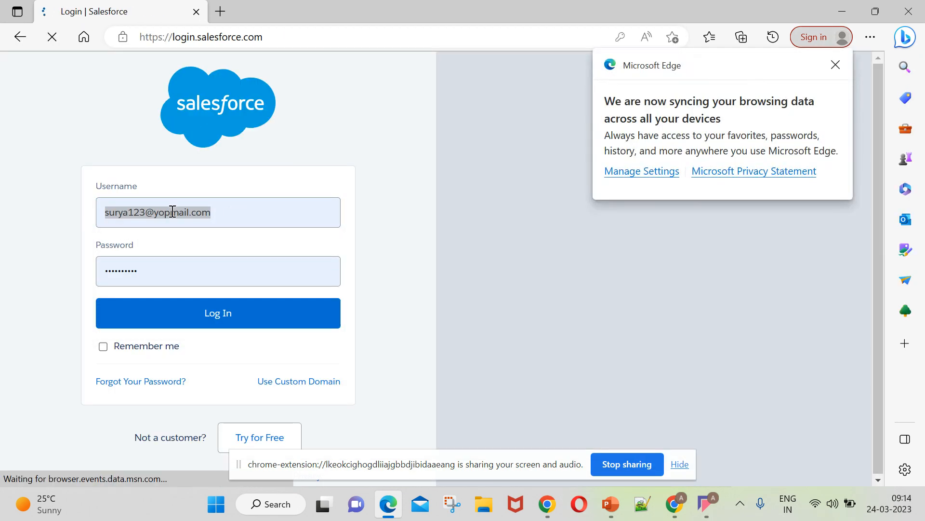
left_click(492, 255)
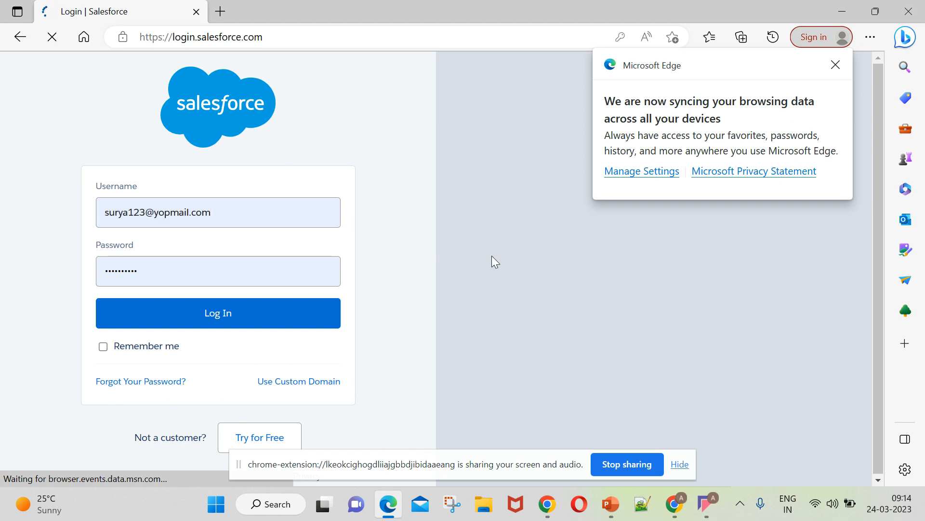
left_click(238, 220)
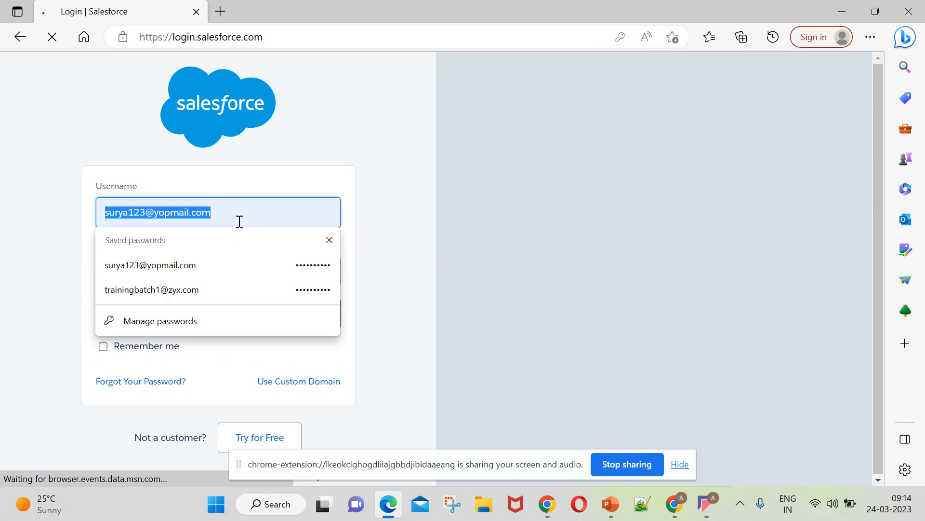
left_click_drag(233, 223, 93, 215)
key("ctrl+v")
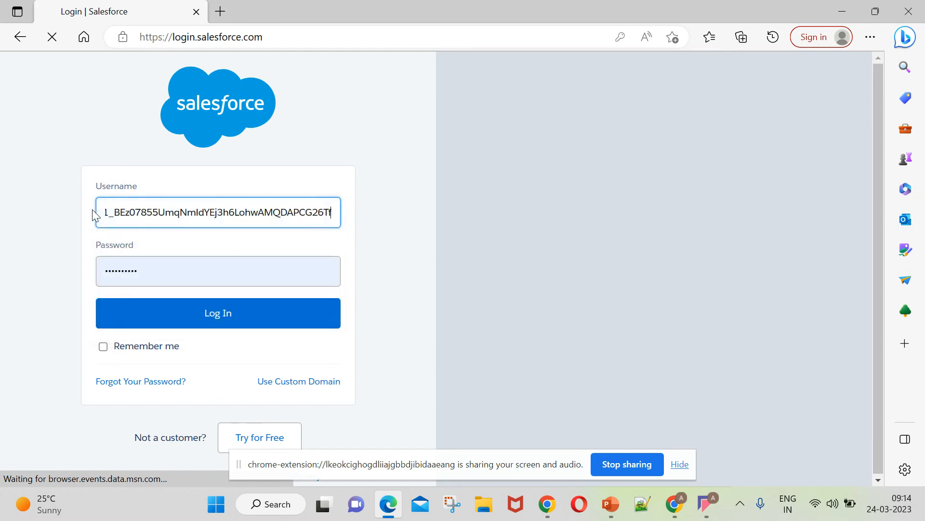
key("ctrl+a")
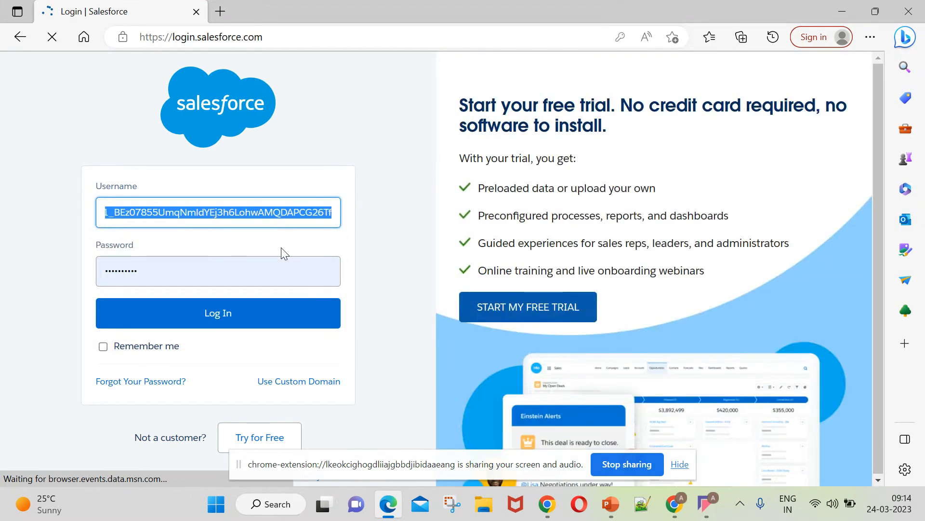
key("BackSpace")
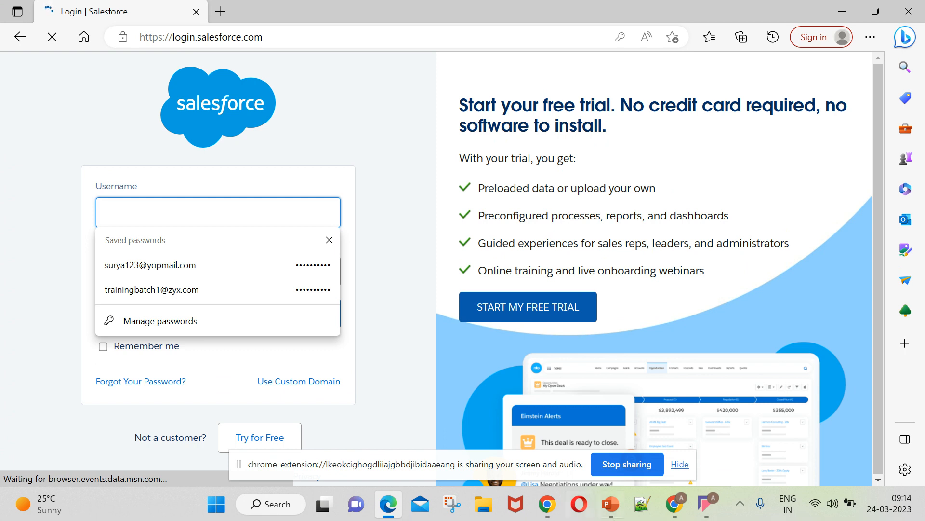
left_click(675, 503)
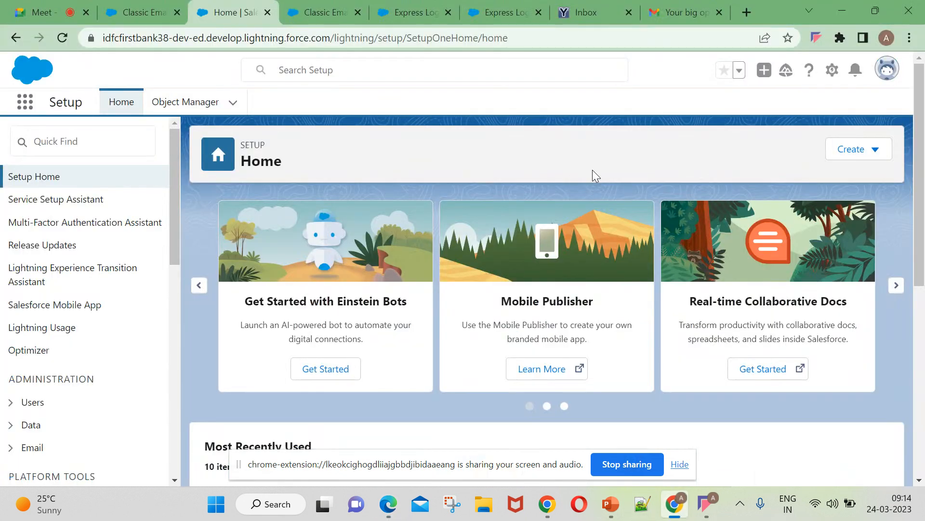
Open Setup's Users list via Quick Find 'user' and select the first user's username.
left_click(108, 131)
type("us")
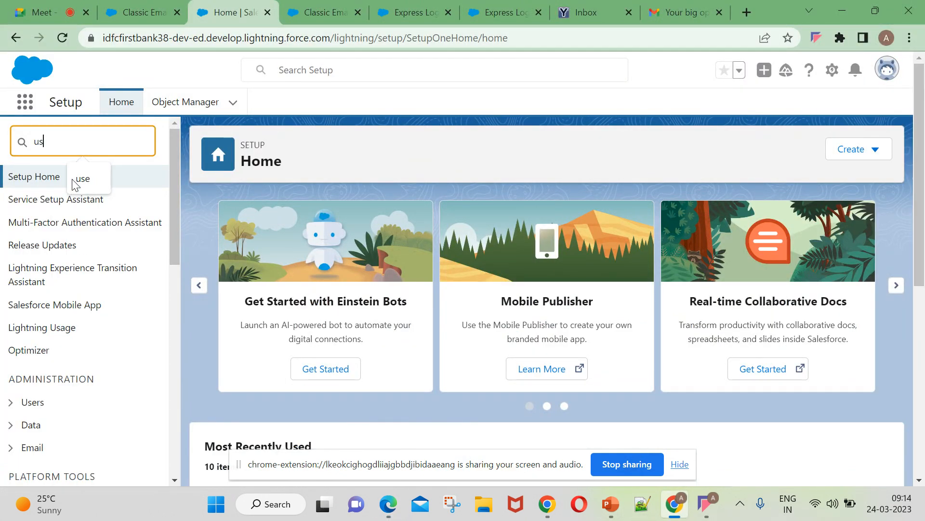
type("er")
left_click(52, 359)
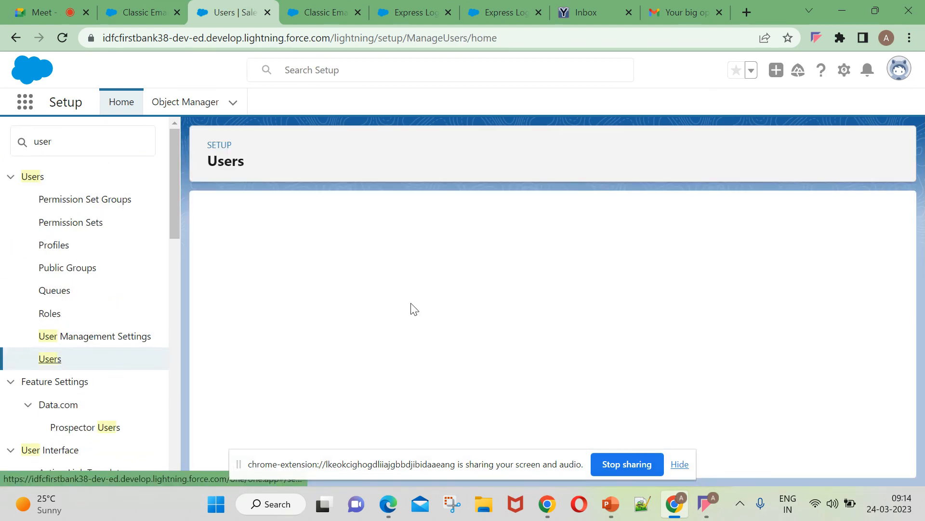
left_click(680, 464)
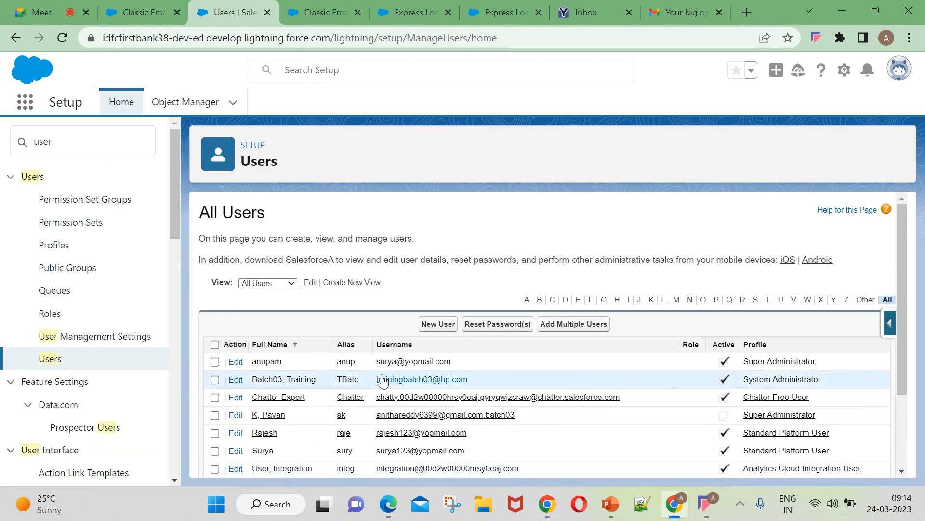
left_click_drag(376, 361, 466, 359)
key("ctrl+c")
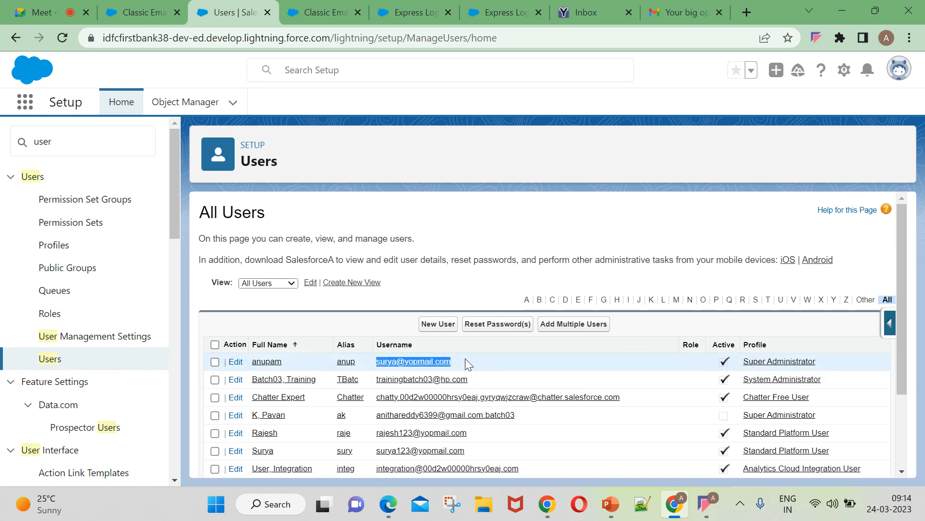
left_click(388, 503)
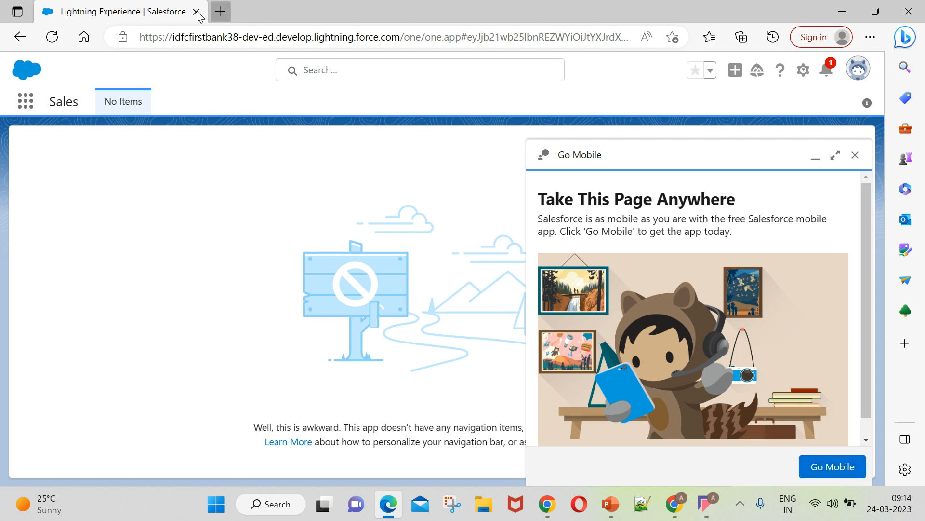
Open the Training-Org bookmark in a new tab and paste the admin username.
left_click(220, 11)
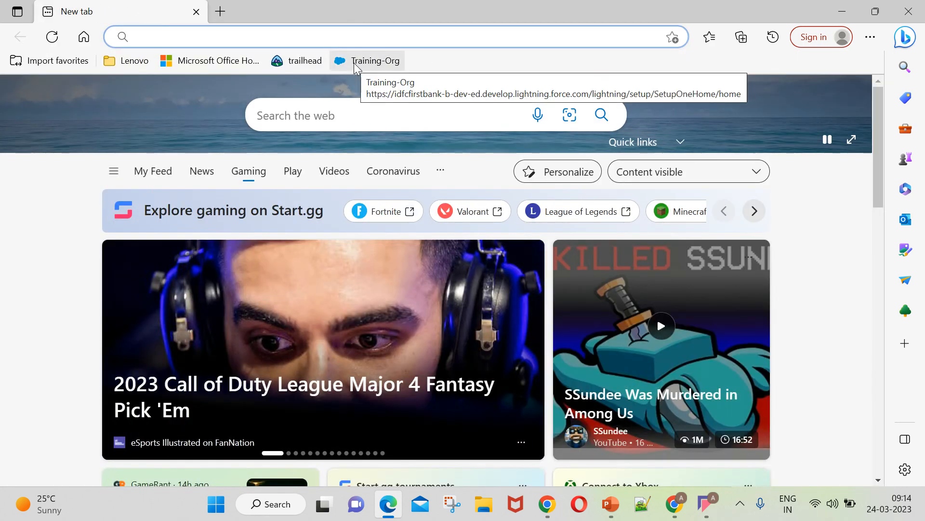
left_click(354, 62)
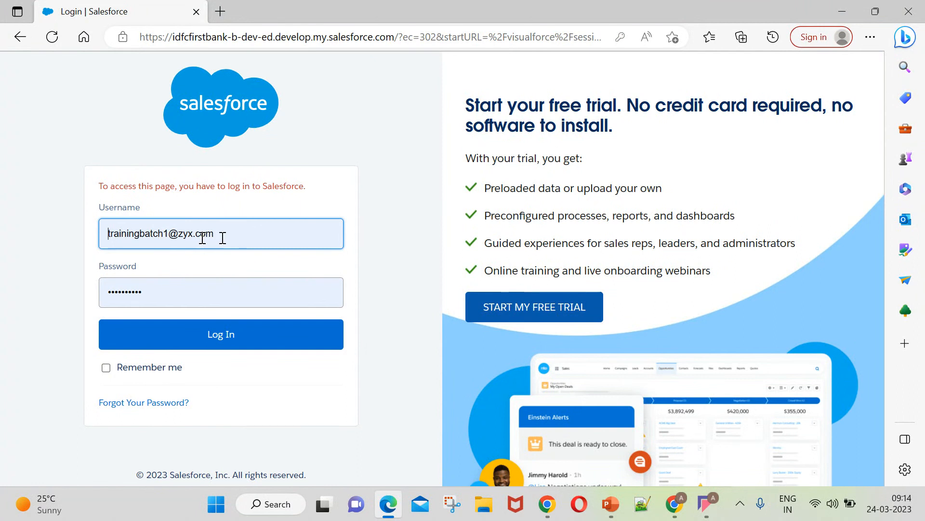
left_click_drag(222, 238, 94, 227)
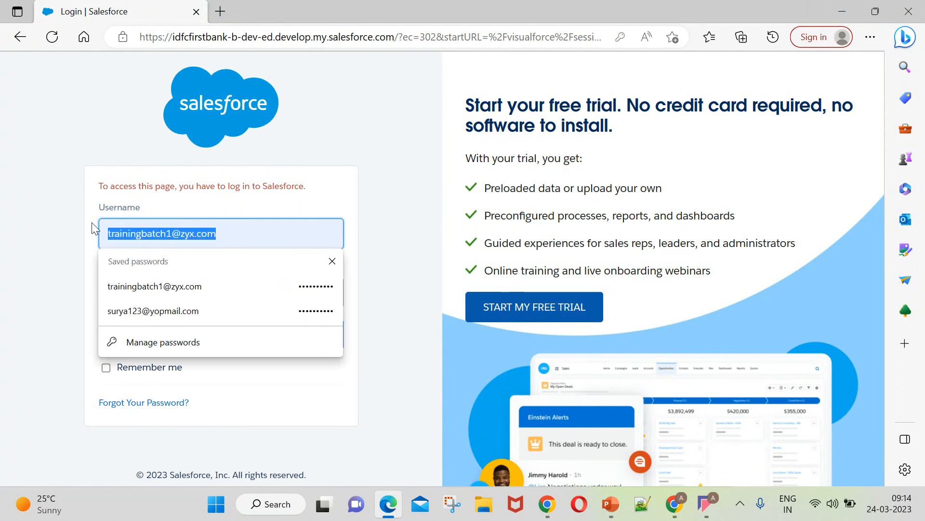
key("ctrl+v")
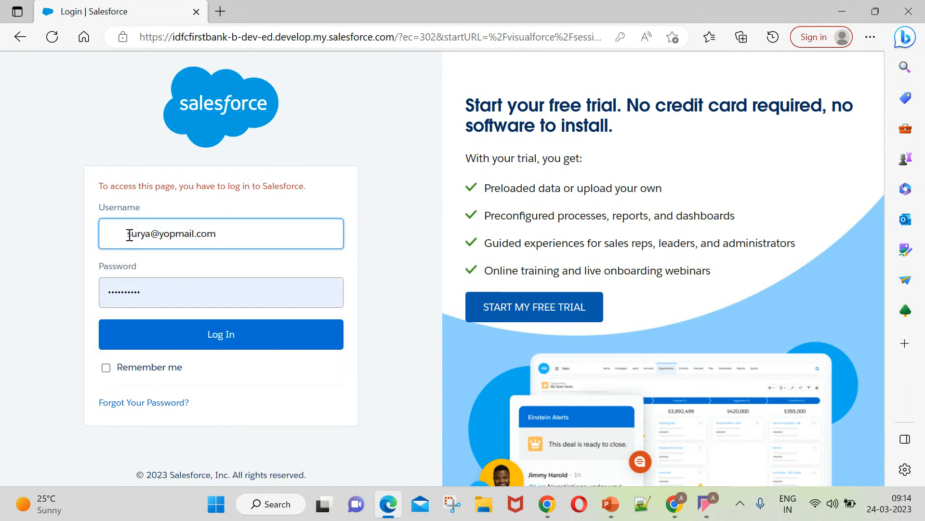
key("BackSpace")
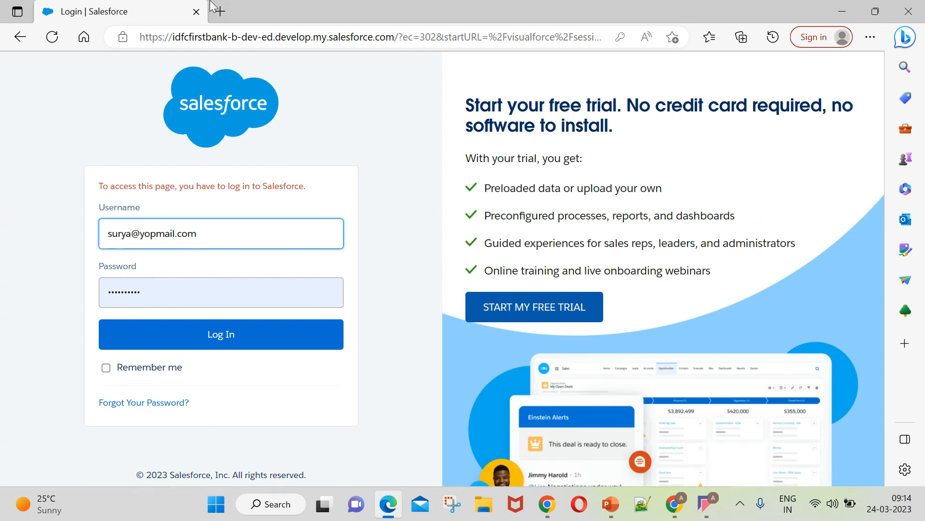
Load the Salesforce login page in a fresh tab and close the first login tab.
left_click(220, 11)
type("login")
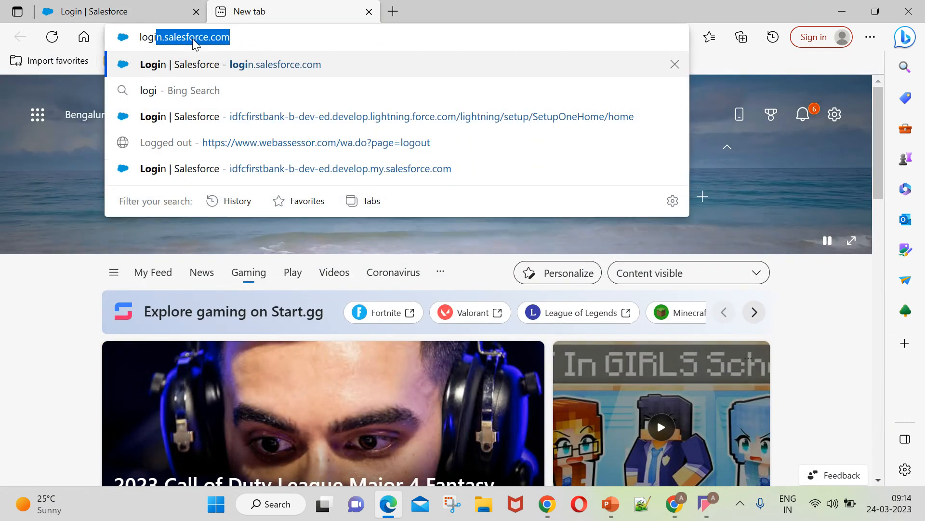
key("Return")
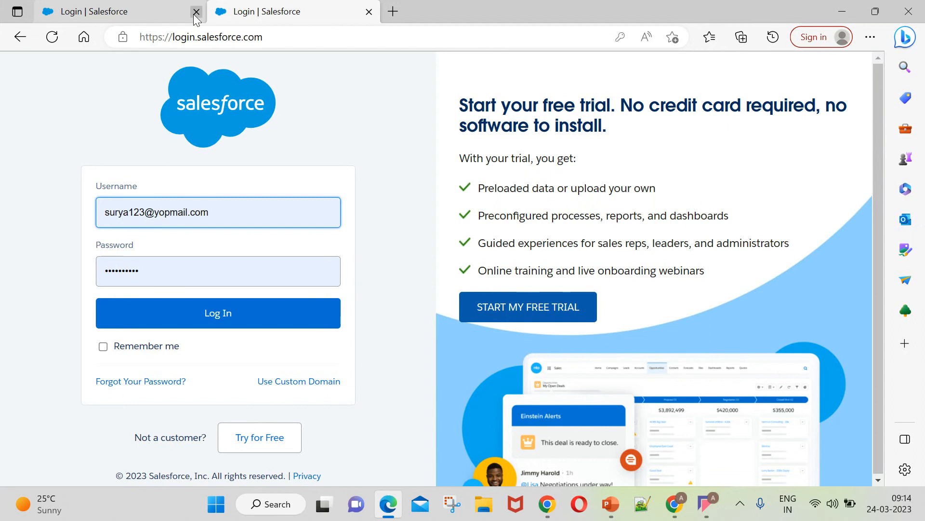
left_click(197, 11)
Replace the username with the other saved account, re-enter the password, and log in.
double_click(208, 203)
left_click(206, 202)
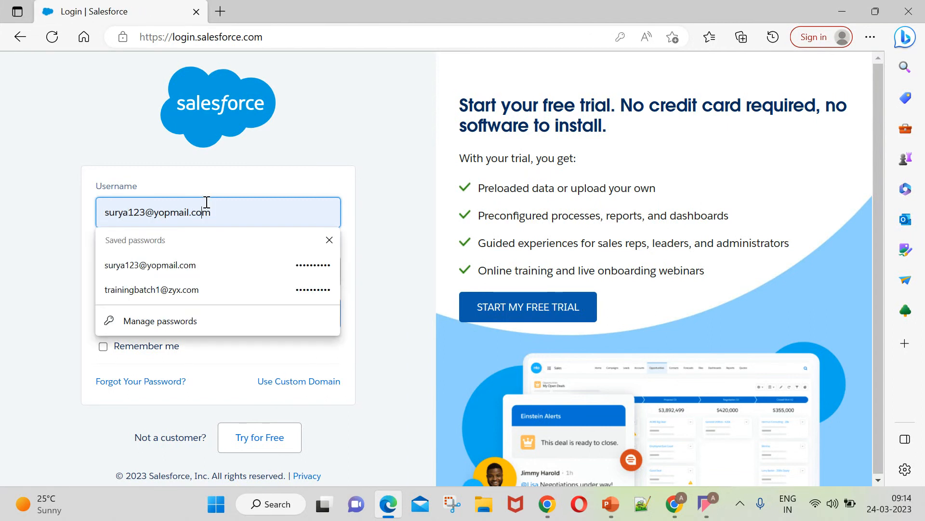
triple_click(207, 202)
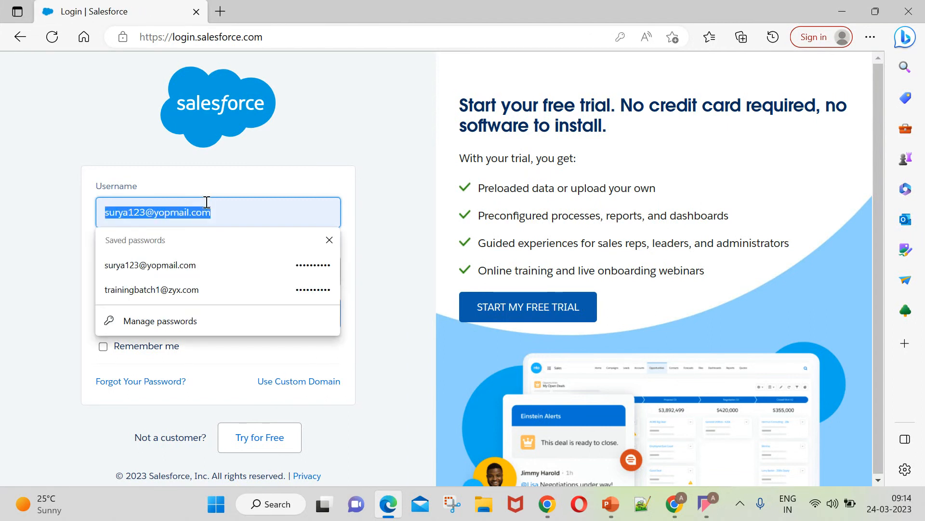
key("ctrl+v")
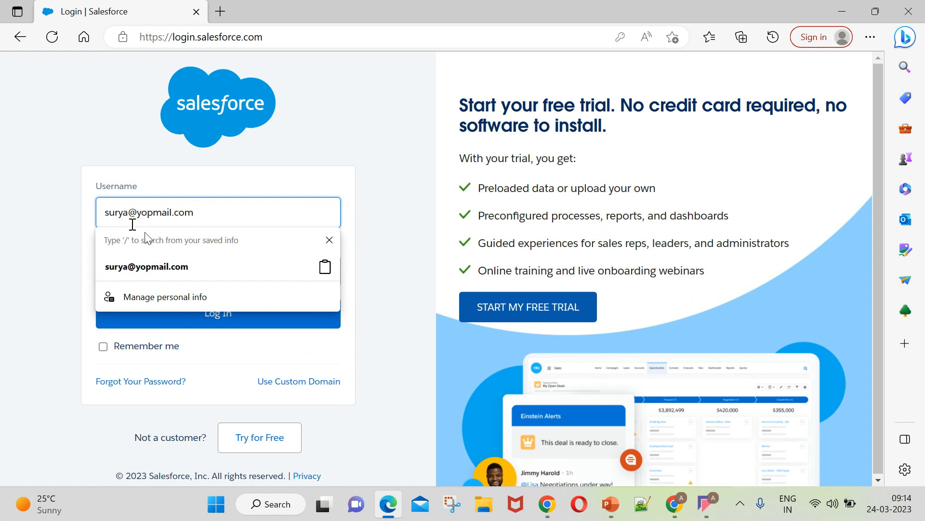
left_click(133, 266)
left_click(183, 267)
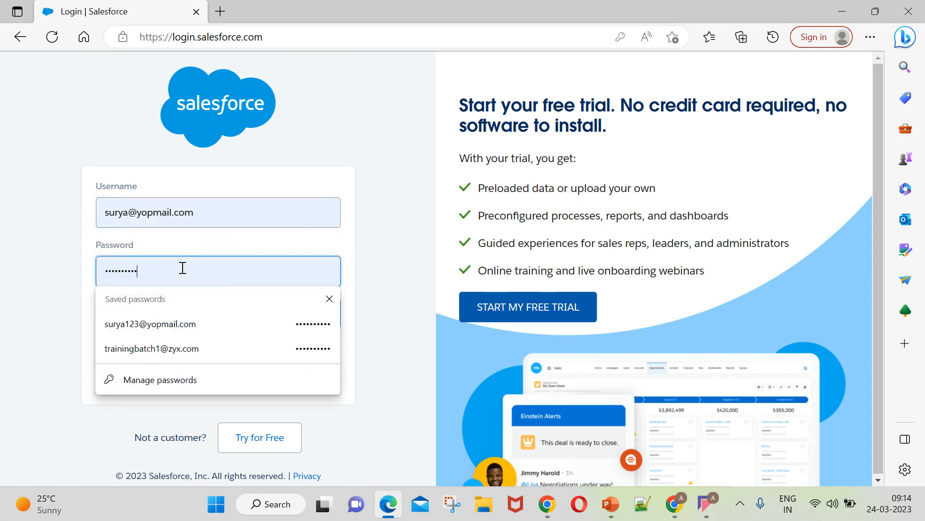
key("BackSpace")
key("BackSpace")
key("BackSpace")
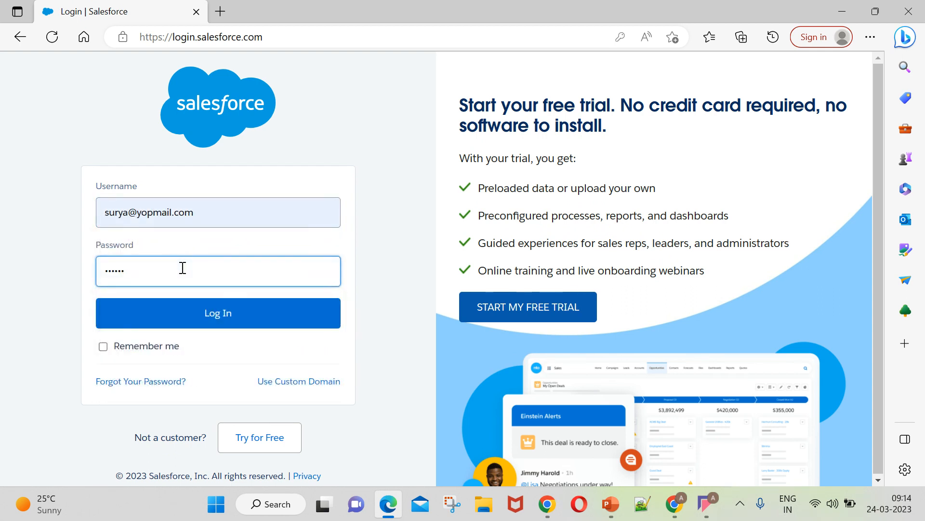
key("BackSpace")
key("BackSpace")
key("BackSpace")
type("•••")
left_click(200, 322)
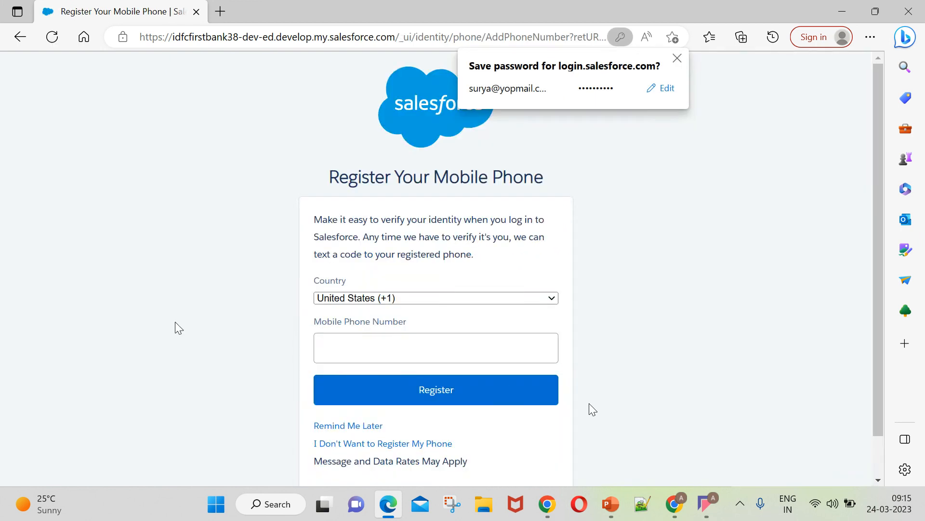
scroll(418, 396, "down", 1)
Skip mobile phone registration to reach Sales Home, then bring back the Setup Users window.
left_click(361, 399)
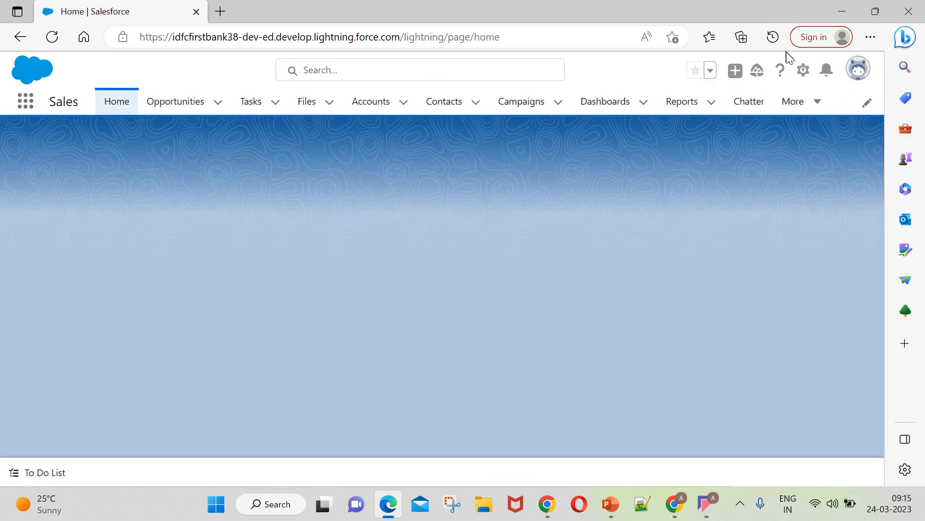
left_click(859, 69)
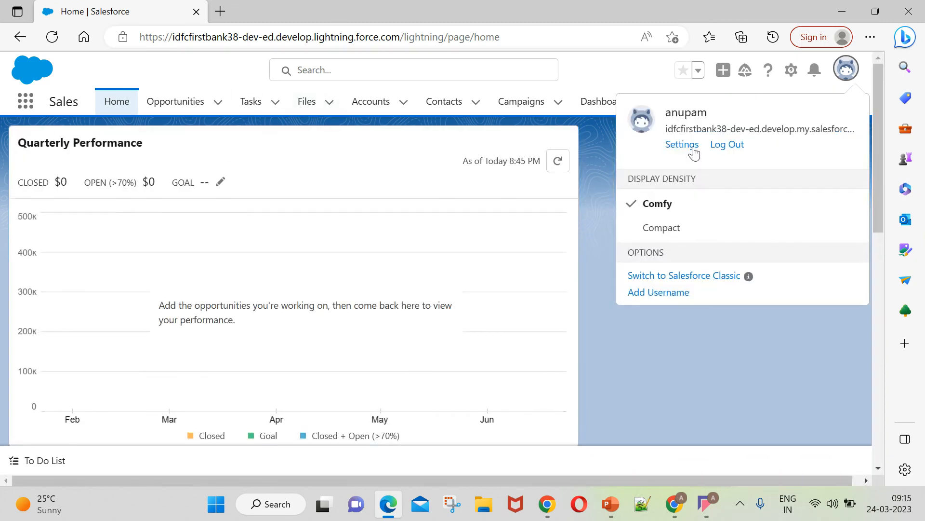
left_click(676, 506)
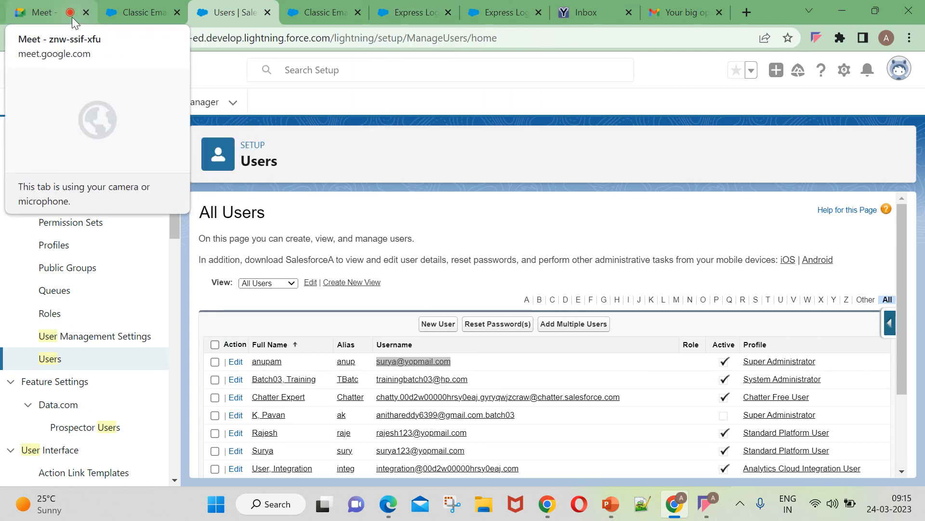
In the Google Meet call, share your entire screen.
left_click(674, 506)
left_click(674, 506)
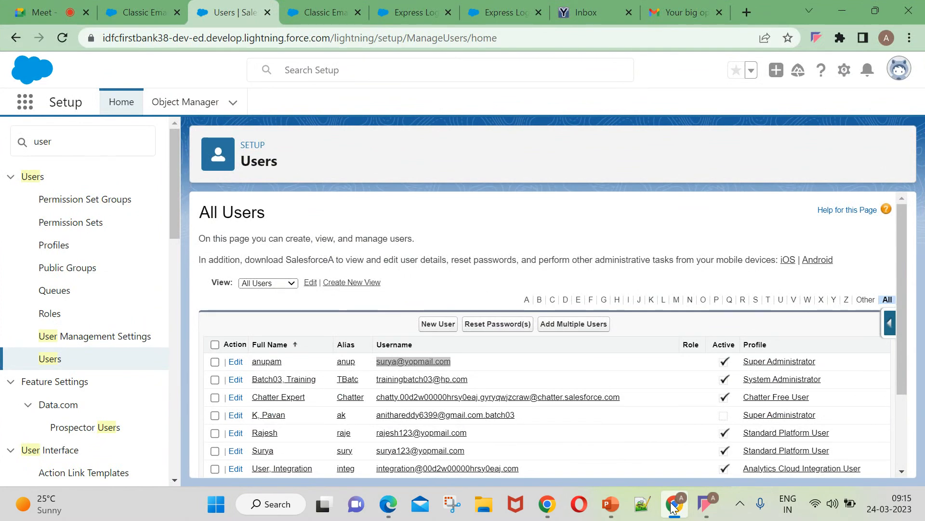
left_click(72, 15)
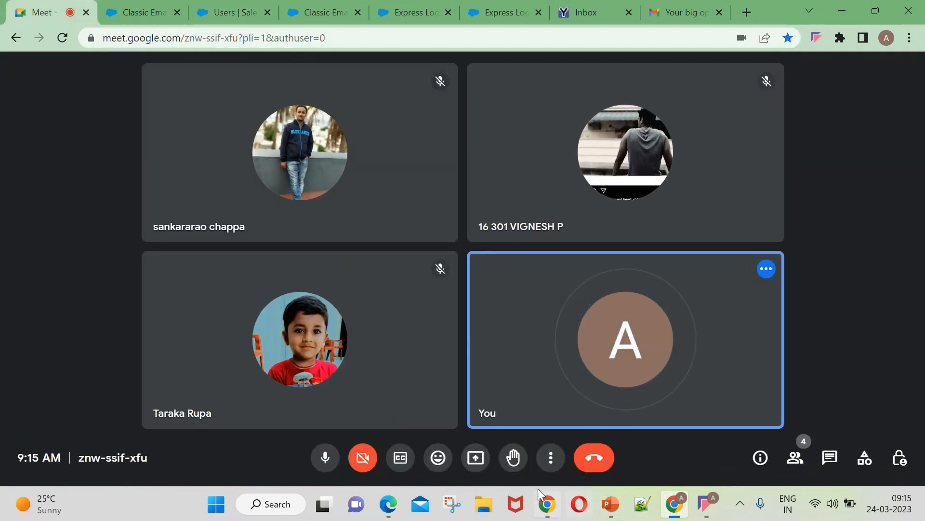
left_click(475, 457)
left_click(549, 354)
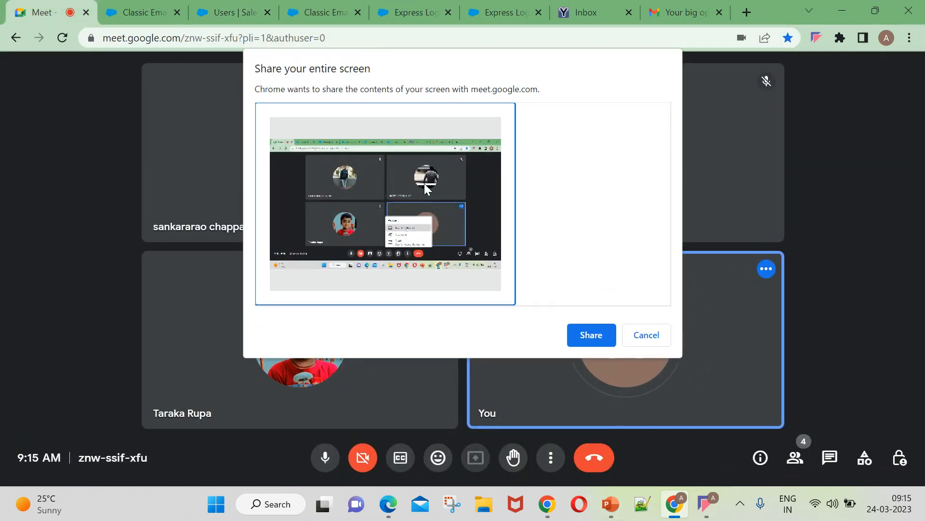
left_click(590, 347)
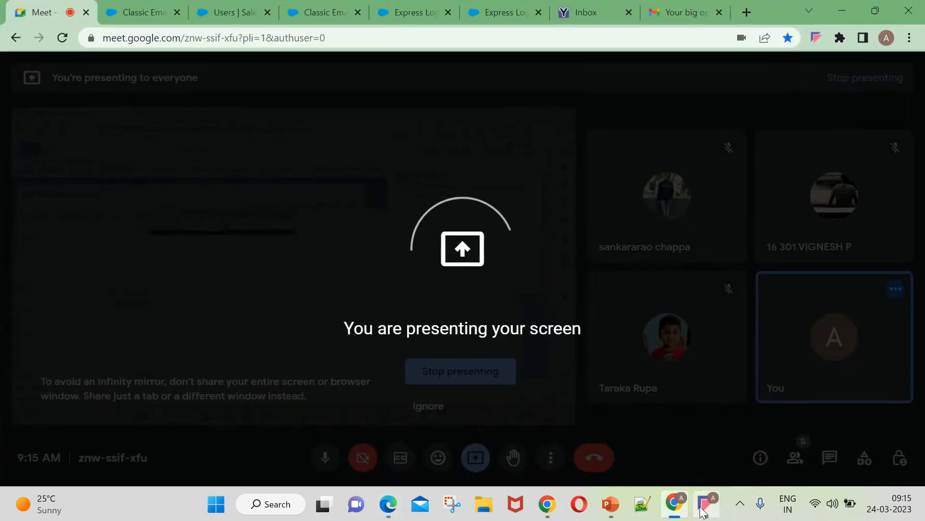
Close the Go Mobile panel and return to the Salesforce Sales Home page.
left_click(704, 509)
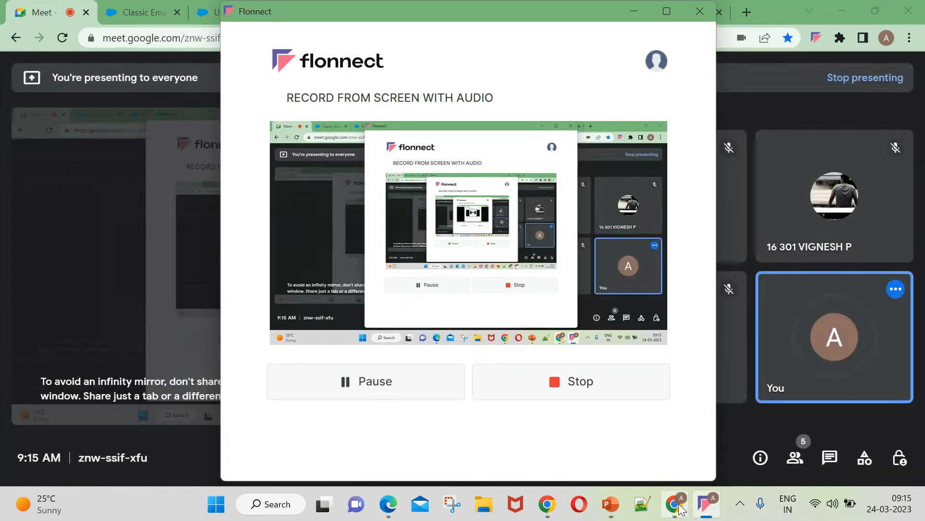
left_click(677, 505)
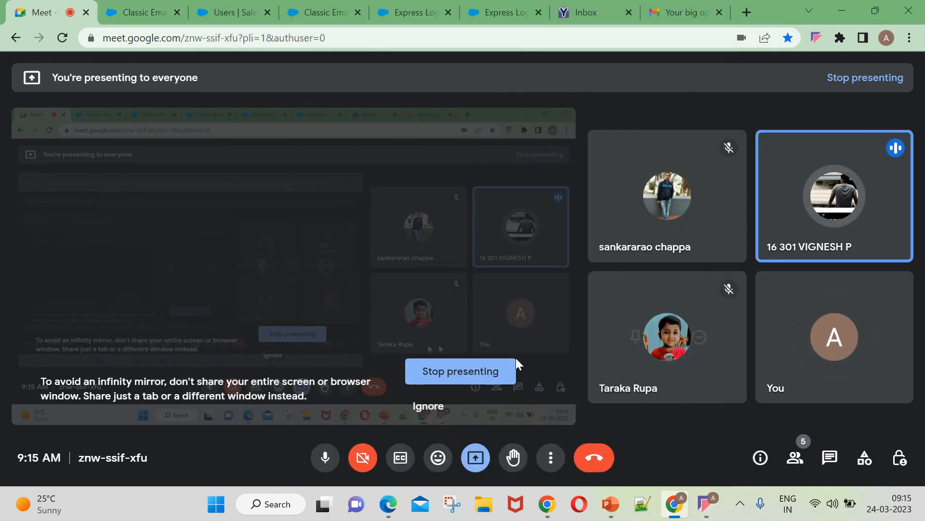
left_click(142, 14)
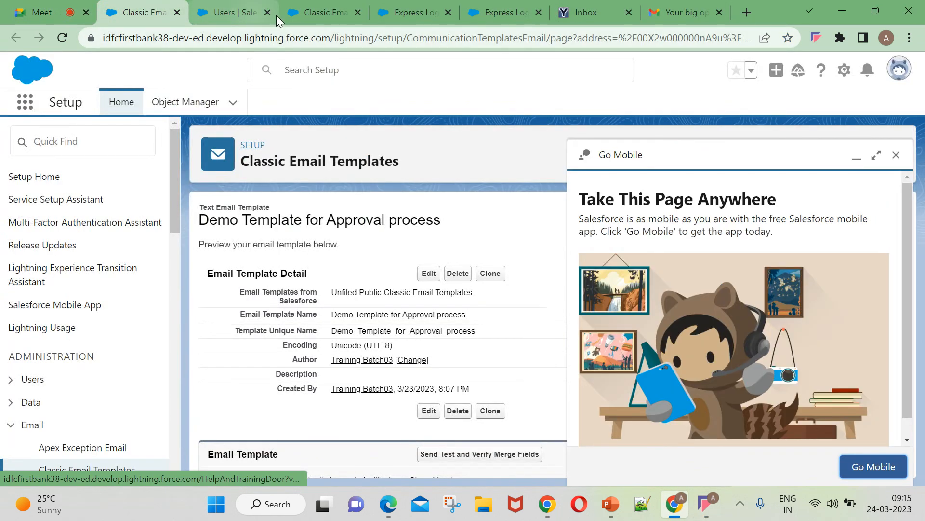
left_click(896, 276)
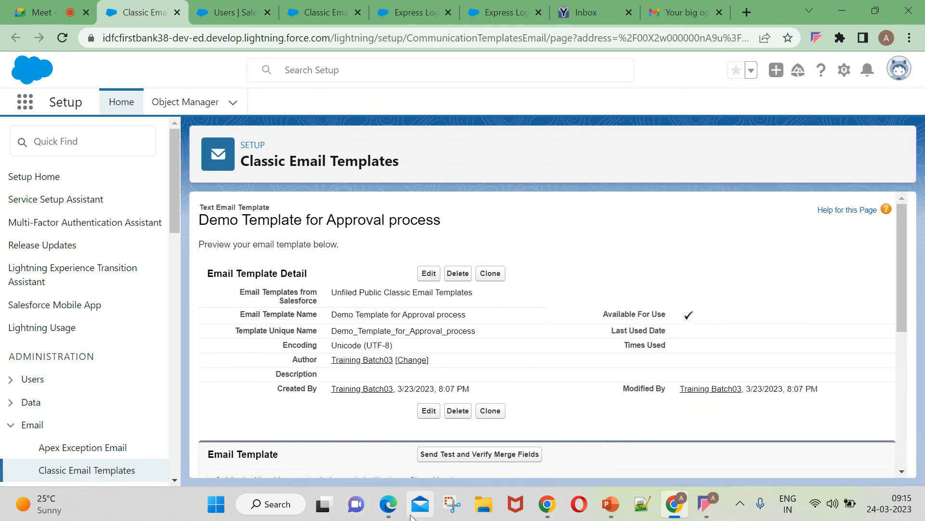
left_click(388, 504)
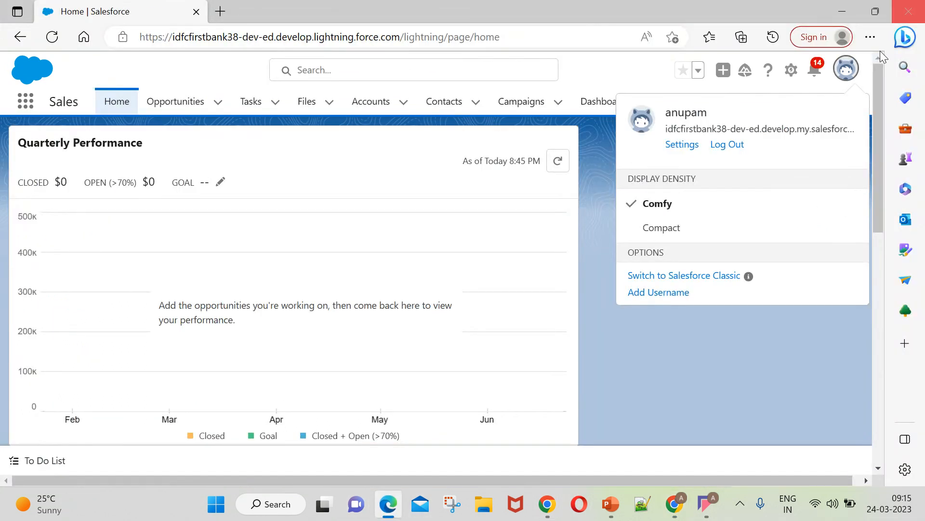
left_click(846, 70)
Bring forward the Chrome window with the Demo Template for Approval process email template.
left_click(847, 71)
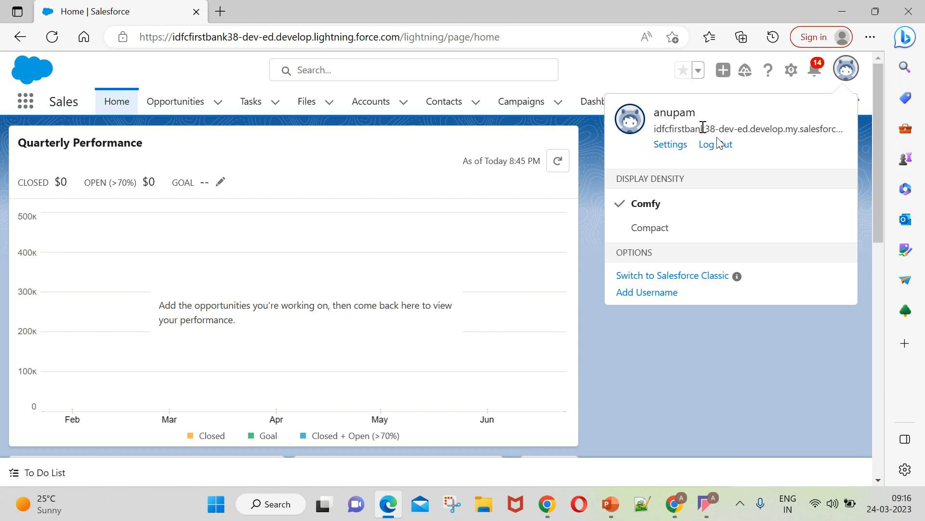
left_click(548, 504)
left_click(667, 507)
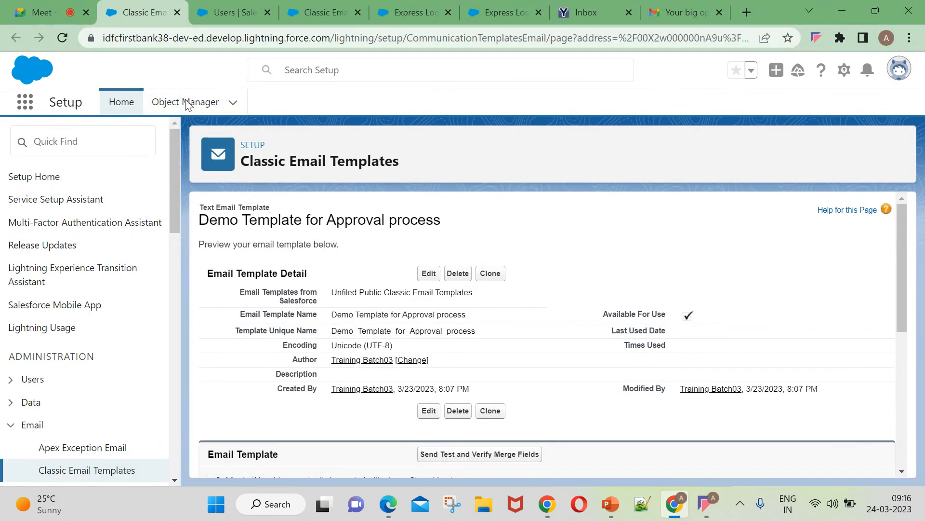
Search Setup Quick Find for 'process bui', then log out of the current user.
left_click(85, 143)
type("p")
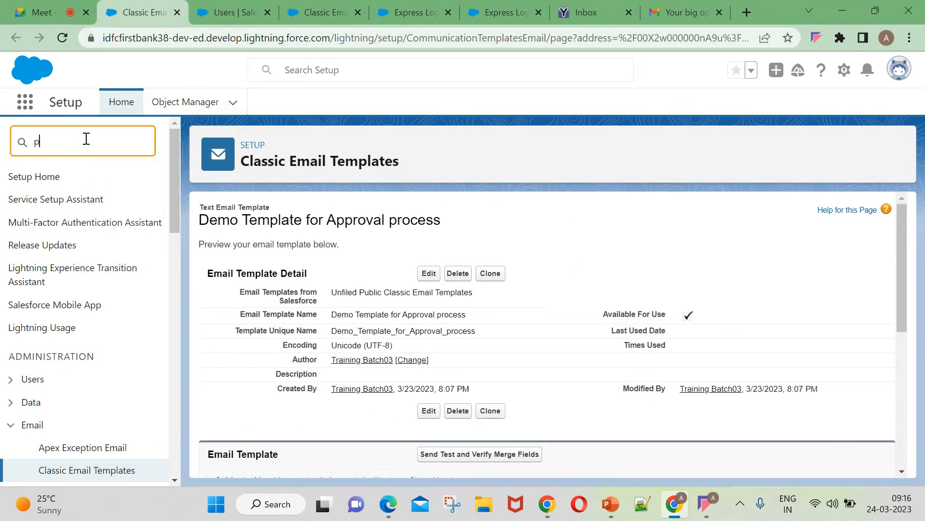
type("rocess bui")
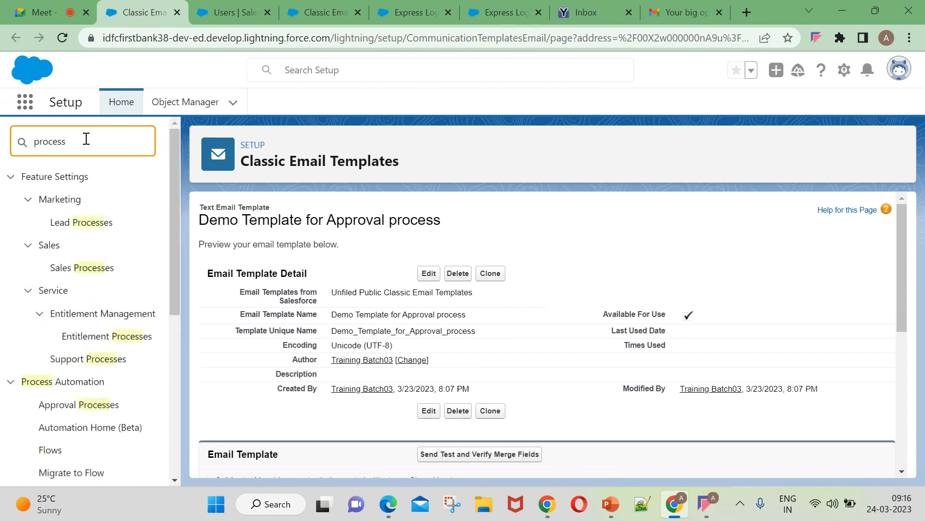
left_click(899, 69)
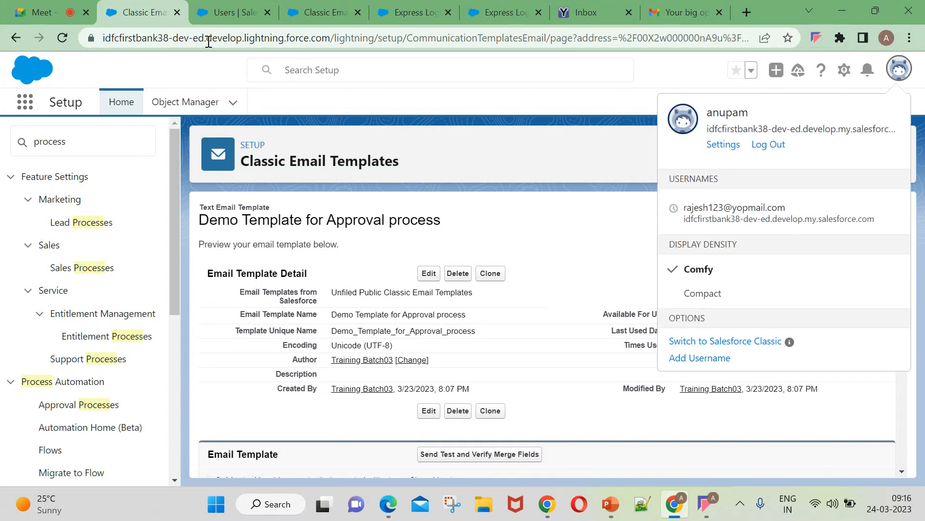
left_click(766, 145)
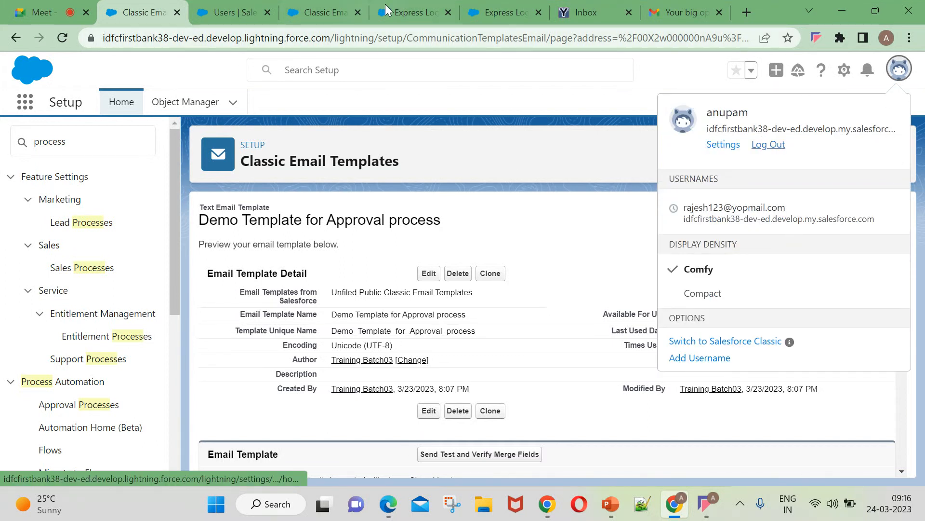
key("ctrl+5")
Sign back in with the other saved username and return to the Setup Users tab.
left_click(884, 74)
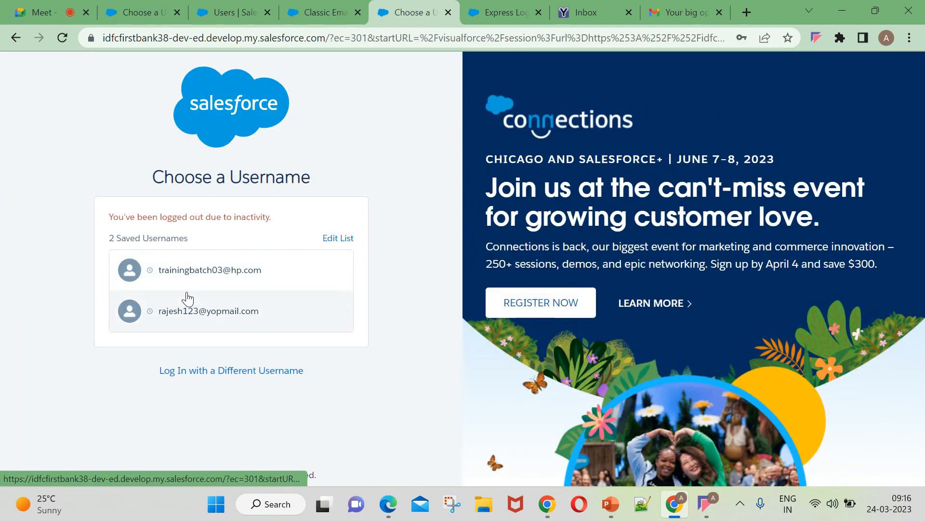
left_click(185, 282)
left_click(242, 322)
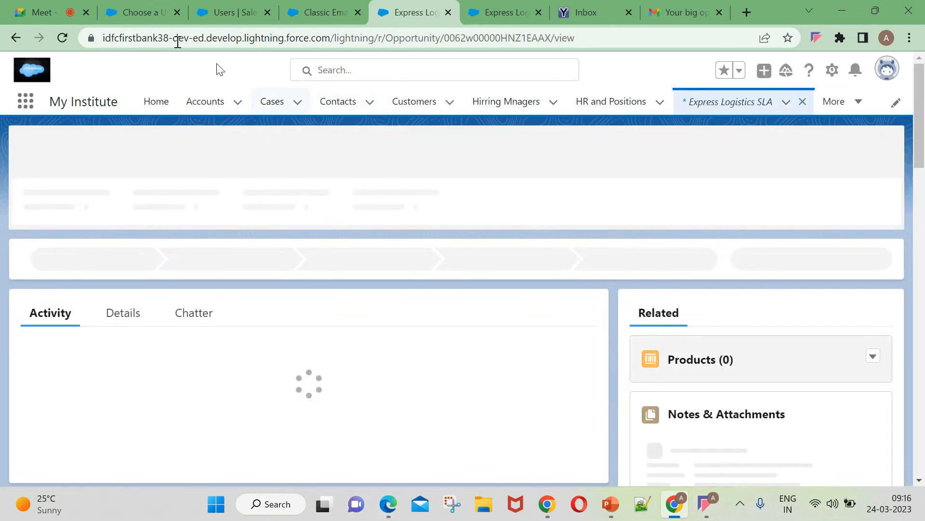
left_click(205, 6)
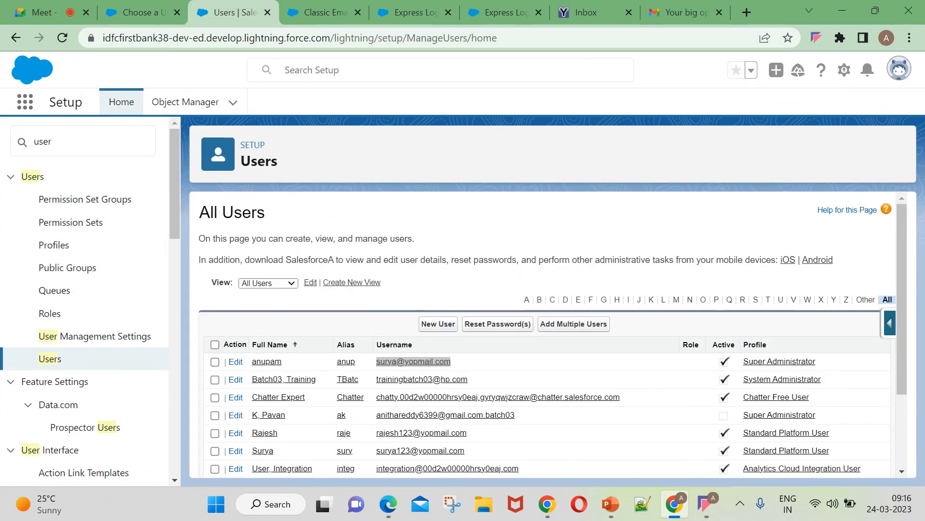
Find Process Builder through Quick Find 'process' and open 'process builder on Opportunity'.
left_click(900, 70)
left_click(310, 220)
left_click(106, 138)
type("user")
key("BackSpace")
key("BackSpace")
key("BackSpace")
key("BackSpace")
type("process")
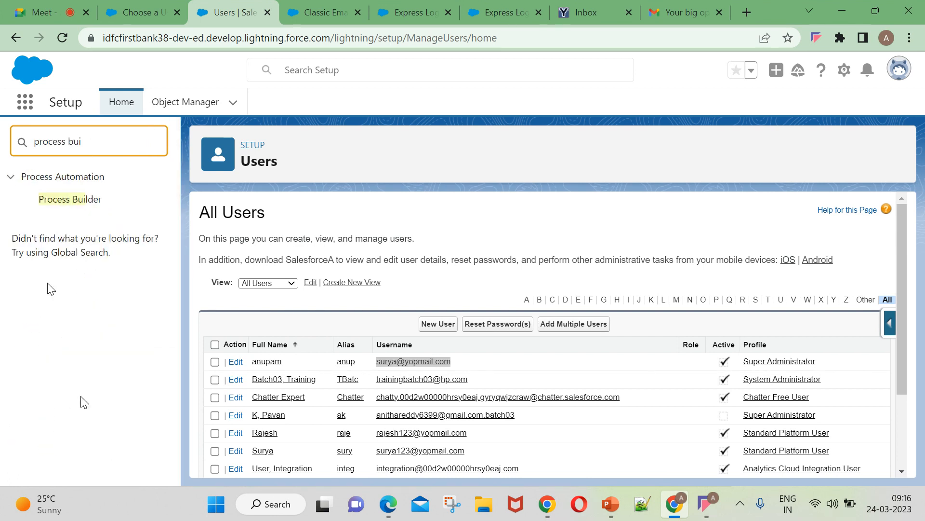
left_click(76, 200)
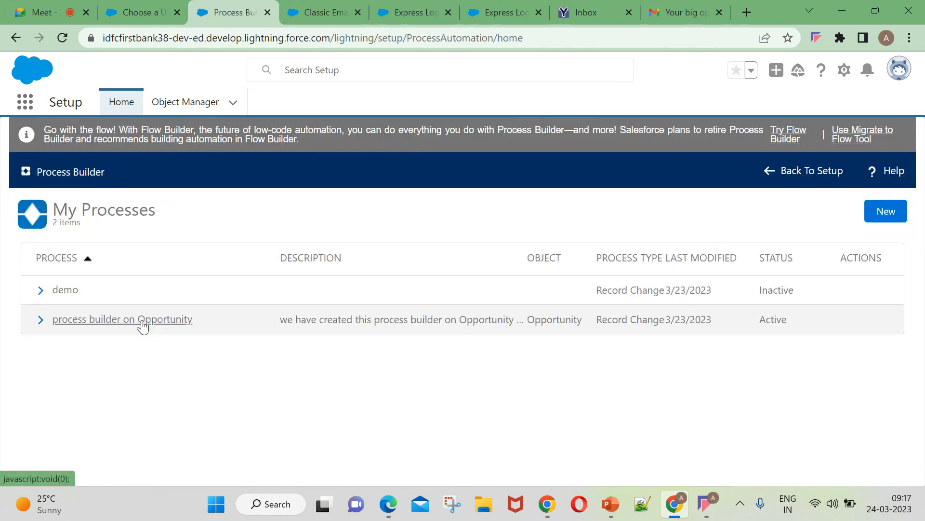
left_click(143, 327)
scroll(232, 324, "down", 3)
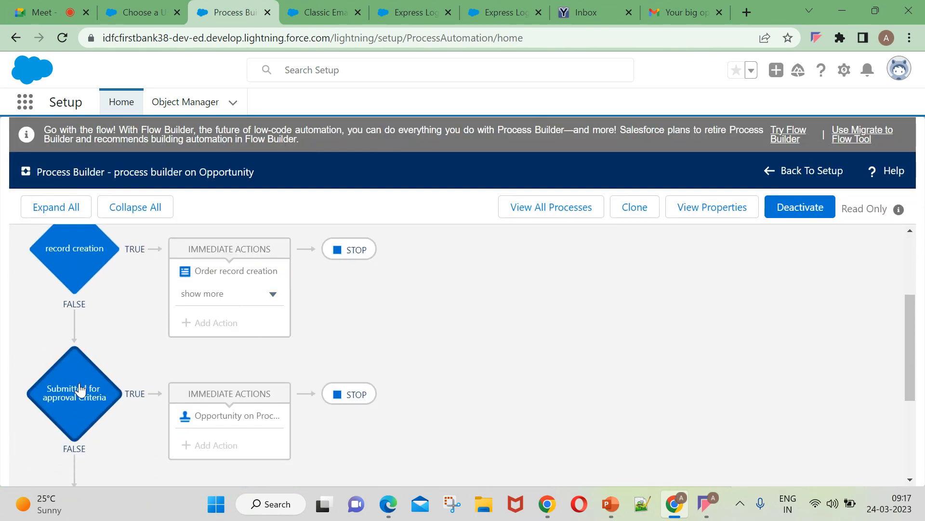
Review the Submitted for approval criteria: Closed Lost with amount up to $30,000.
left_click(49, 402)
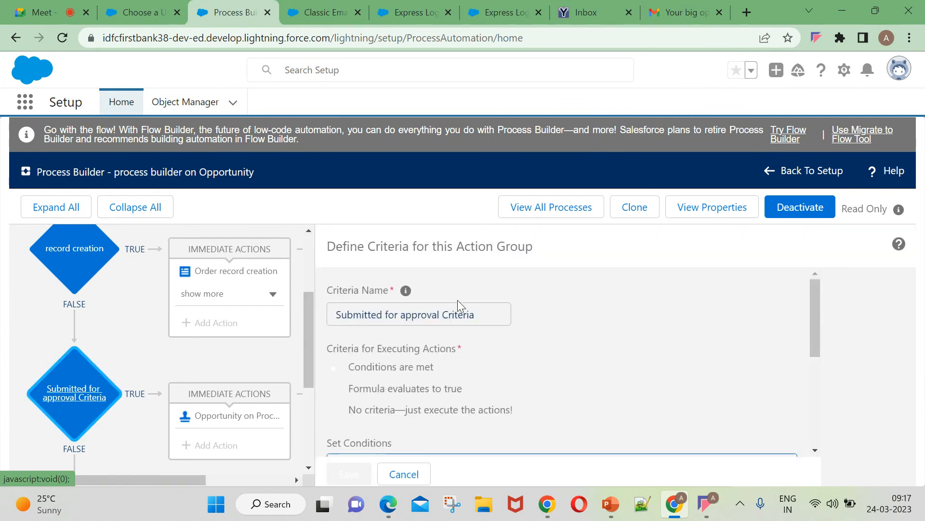
scroll(434, 337, "down", 3)
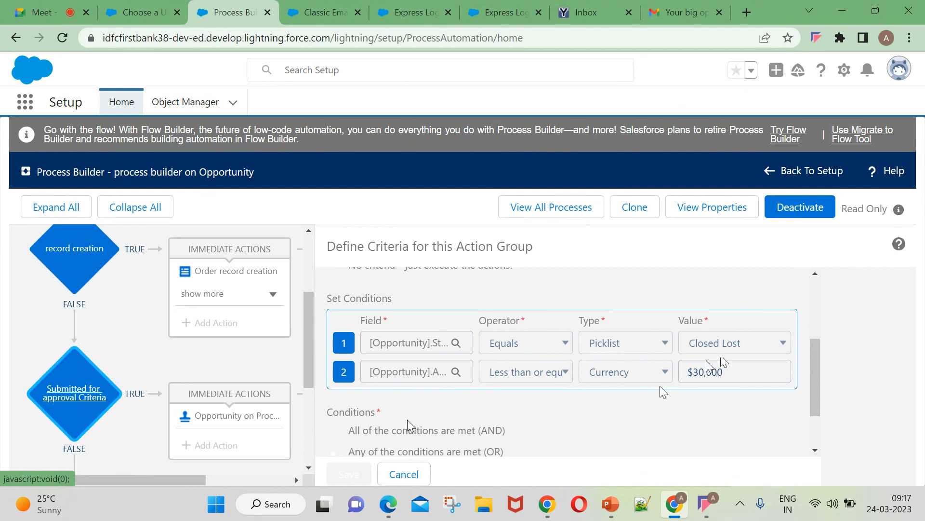
scroll(725, 380, "down", 1)
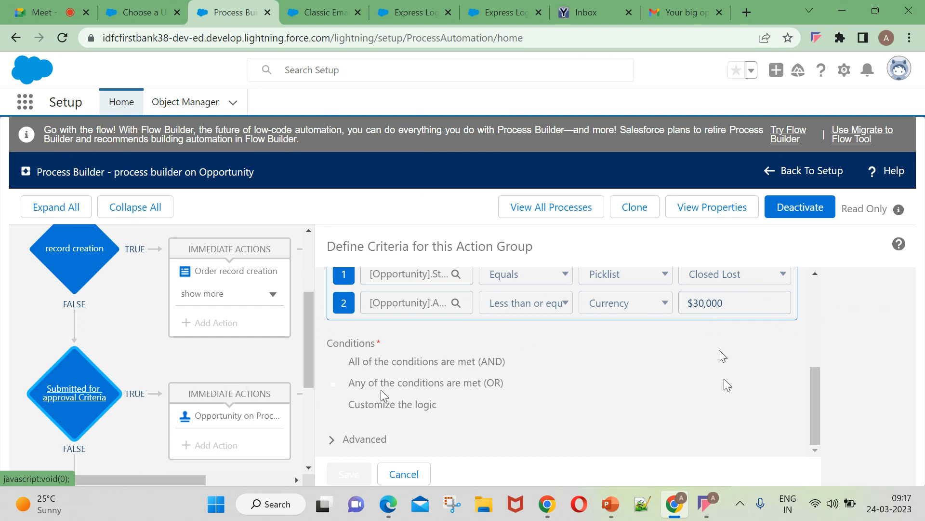
Review the Submit for Approval action, then return to the Classic Email Templates page.
left_click(222, 415)
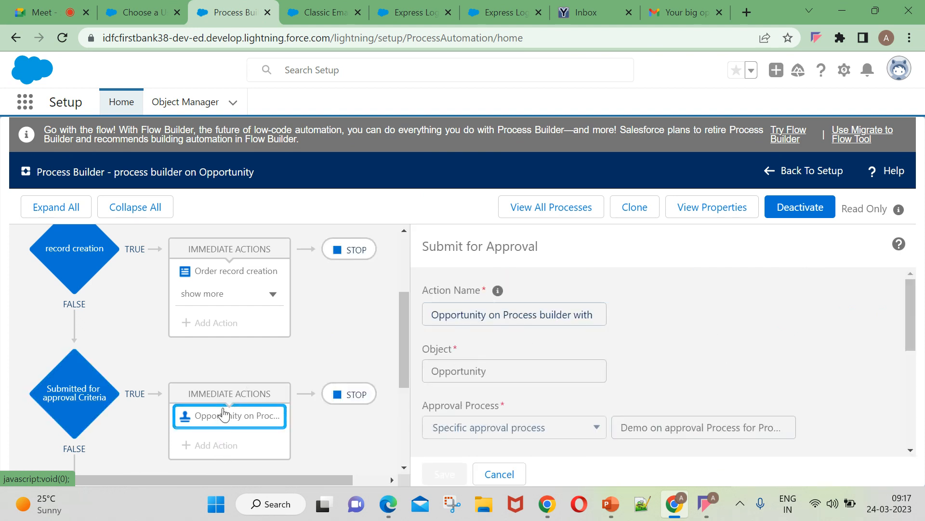
scroll(501, 319, "down", 3)
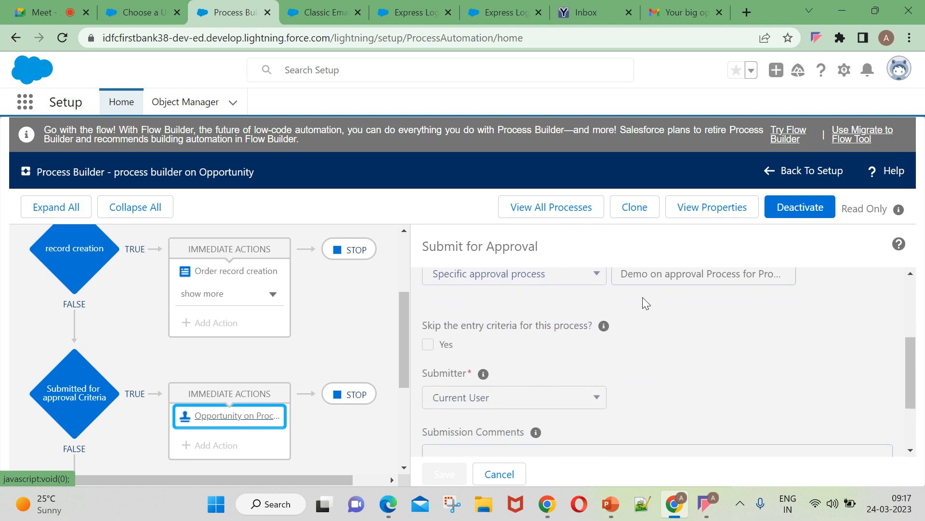
scroll(530, 328, "up", 2)
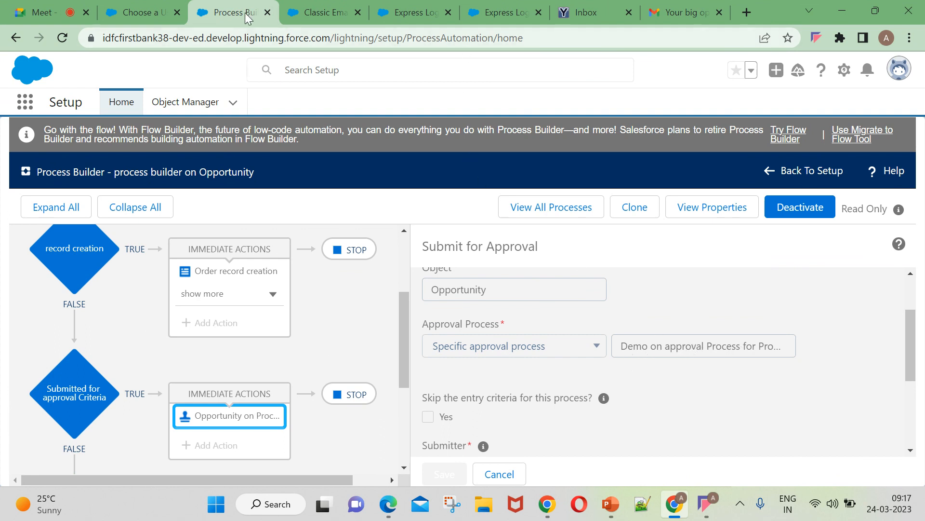
left_click(300, 7)
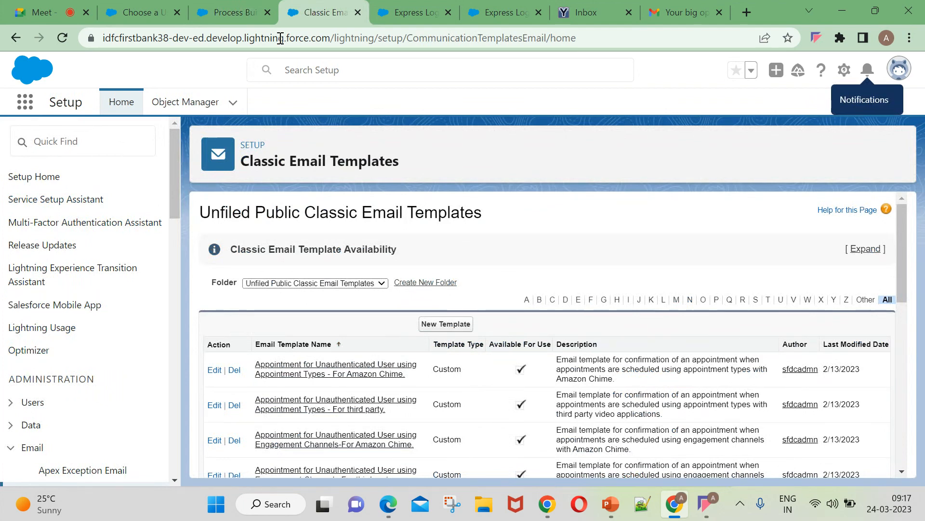
Open the Opportunities home page by searching 'oppo' in the App Launcher.
left_click(226, 14)
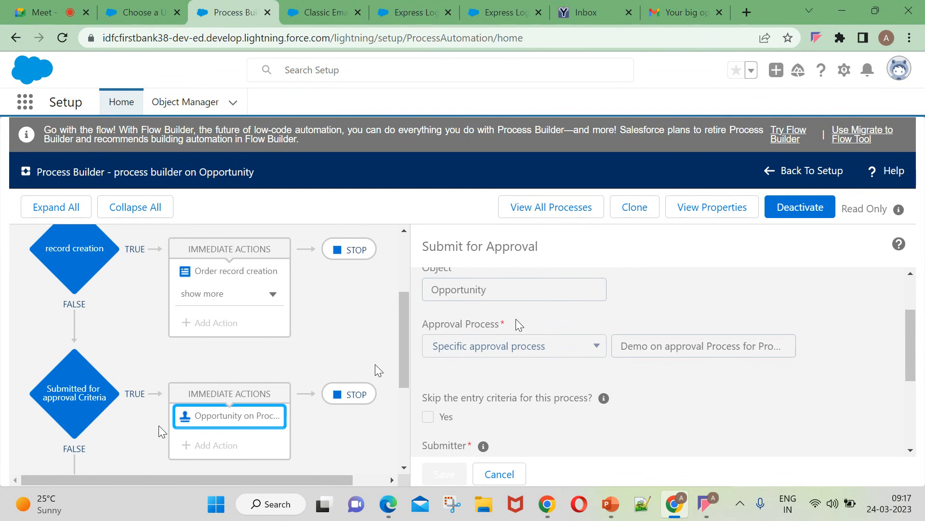
scroll(516, 322, "down", 3)
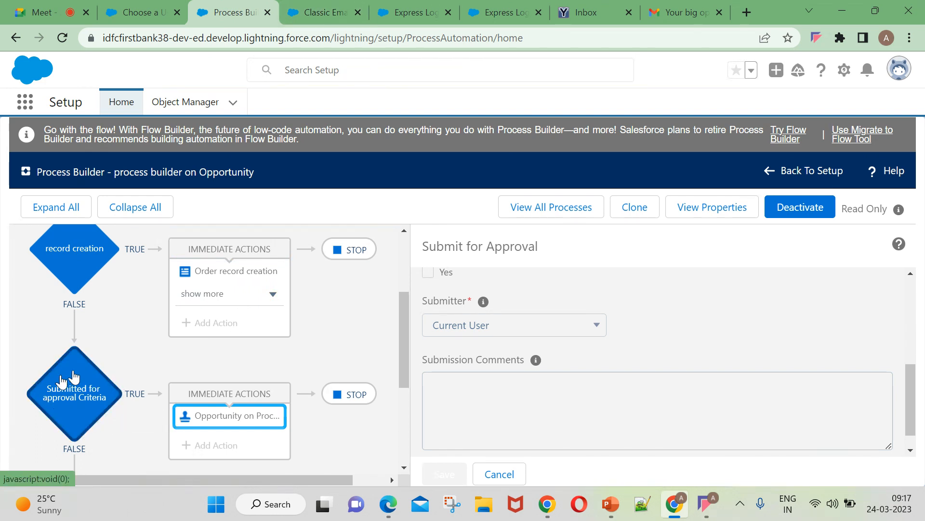
left_click(145, 10)
left_click(282, 9)
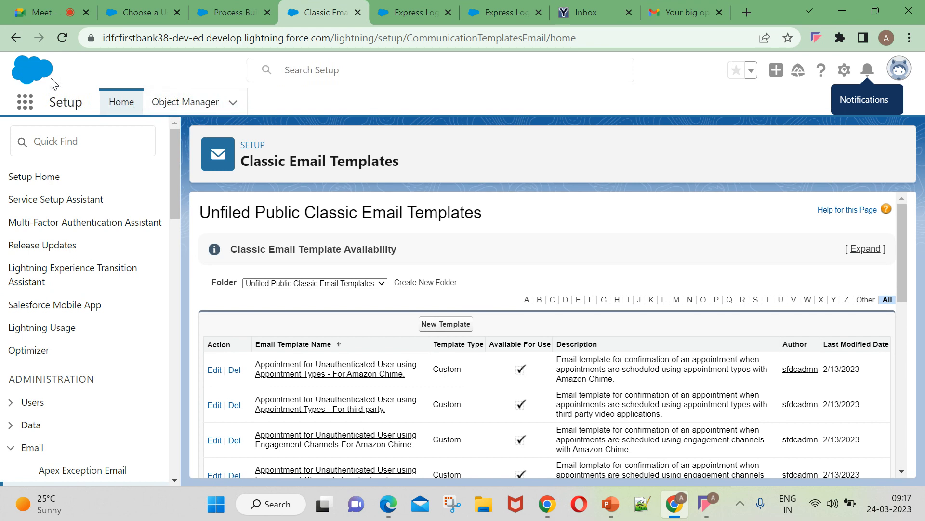
left_click(18, 112)
type("oppo")
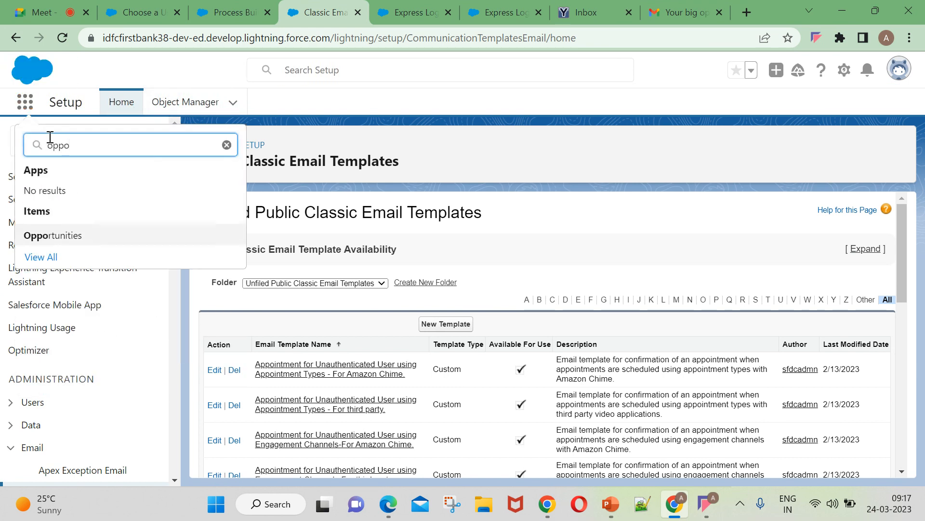
left_click(41, 235)
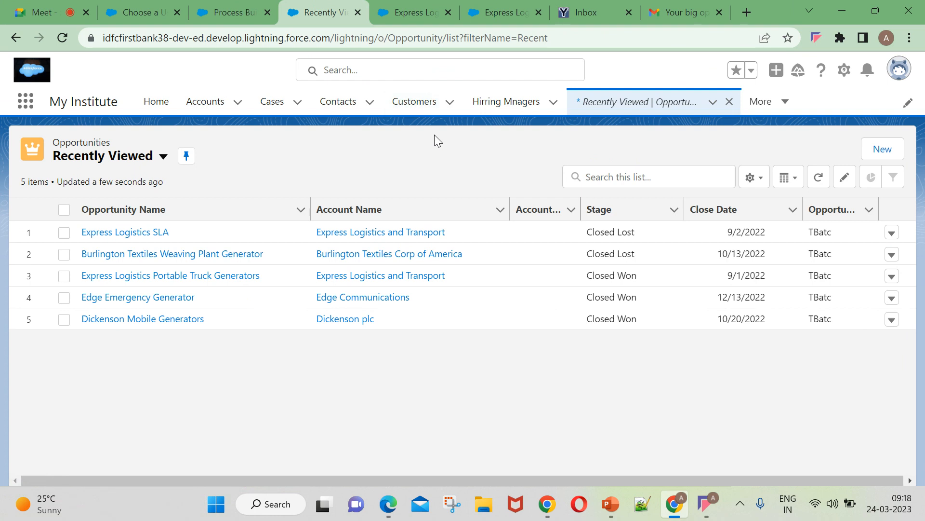
Open the Dickenson Mobile Generators opportunity from Recently Viewed and show its actions dropdown.
left_click(141, 254)
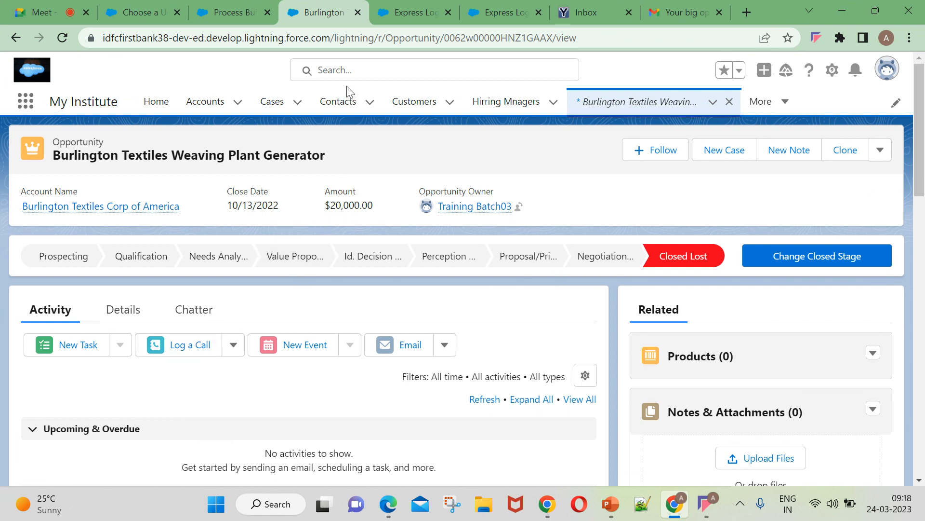
left_click(649, 101)
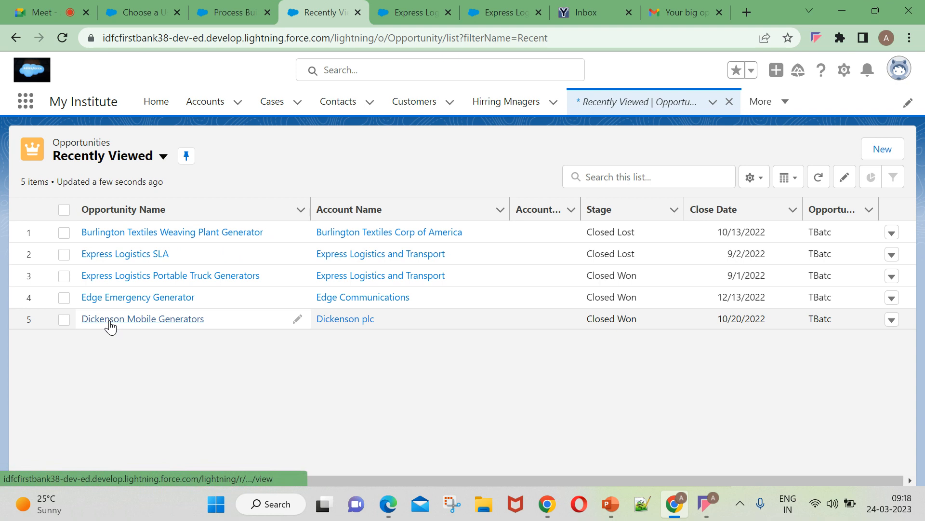
left_click(110, 320)
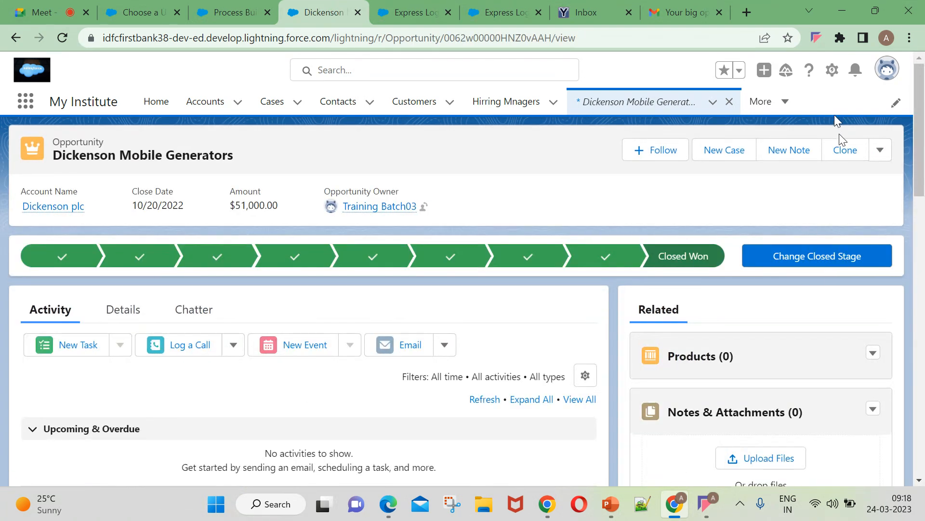
left_click(876, 152)
Edit Dickenson Mobile Generators to Amount 30000 and Stage Closed Lost, then save.
left_click(815, 227)
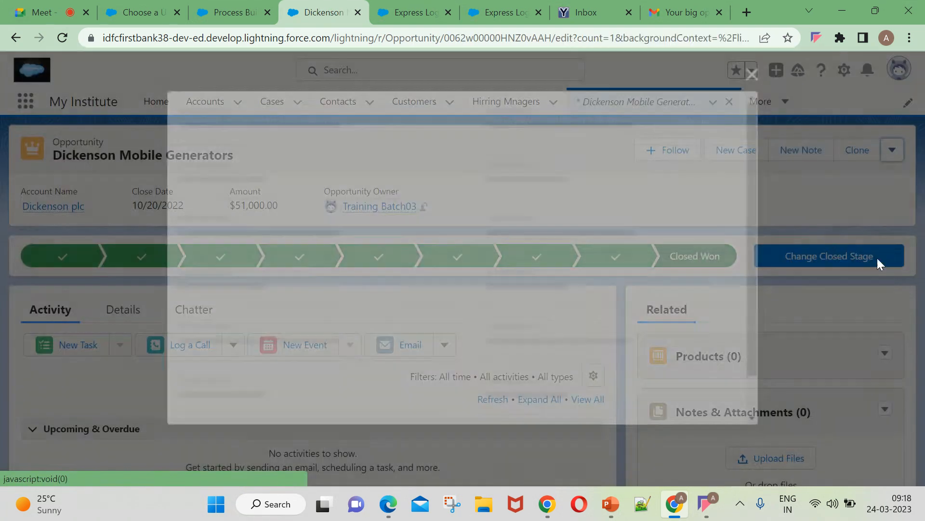
key("BackSpace")
key("BackSpace")
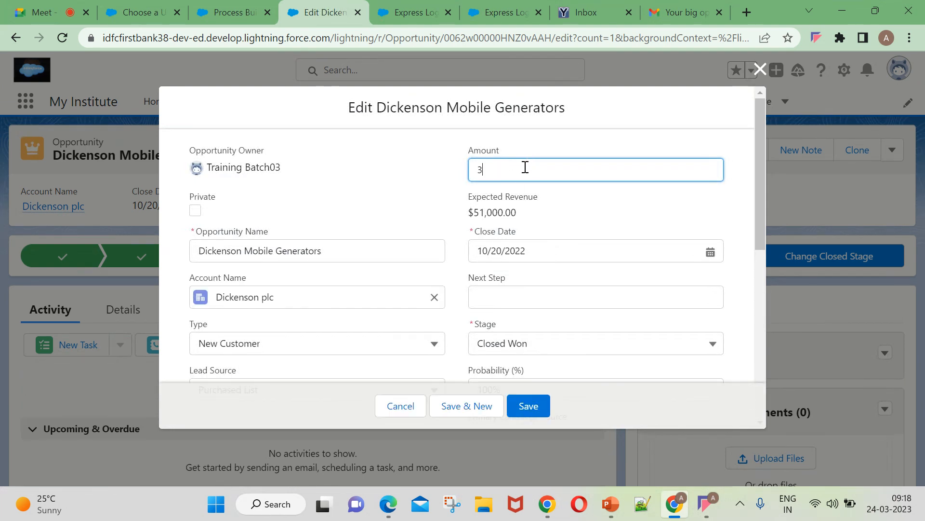
left_click(460, 190)
scroll(562, 306, "down", 2)
left_click(548, 281)
scroll(526, 437, "down", 1)
left_click(533, 469)
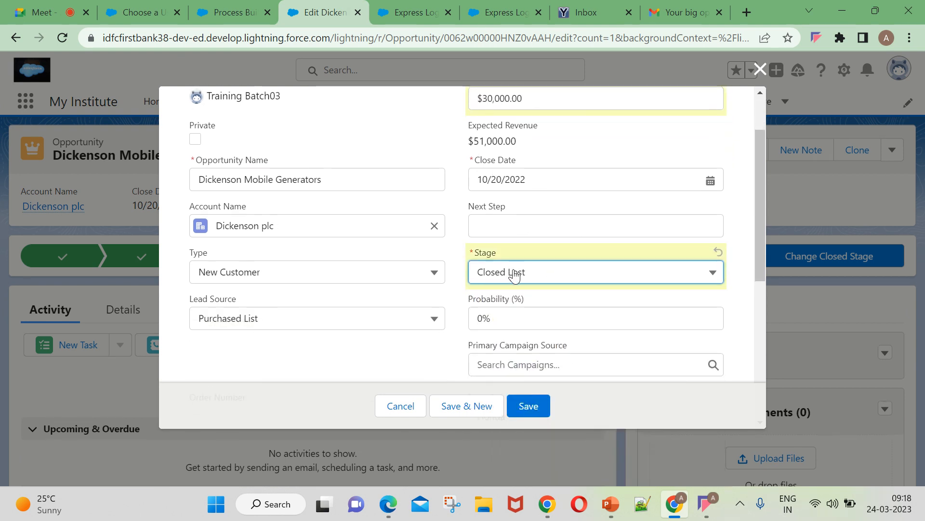
scroll(515, 275, "up", 2)
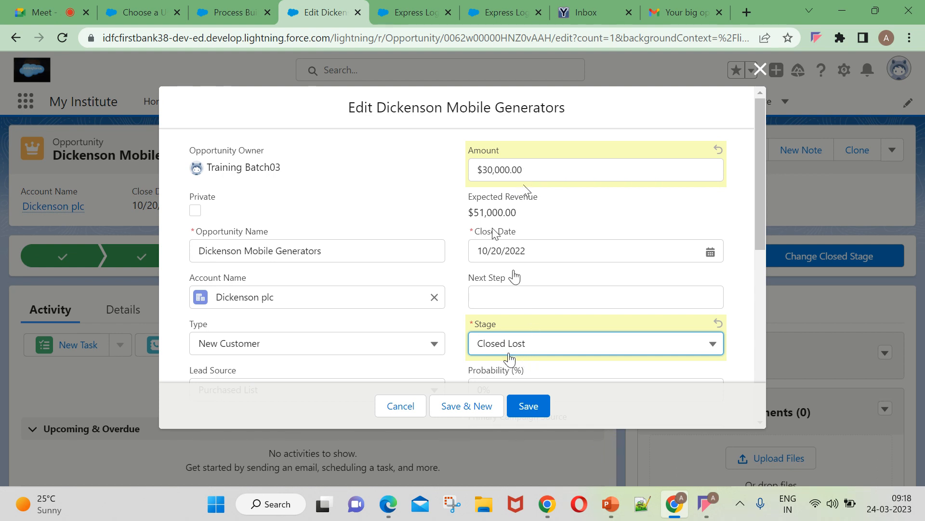
scroll(510, 359, "down", 3)
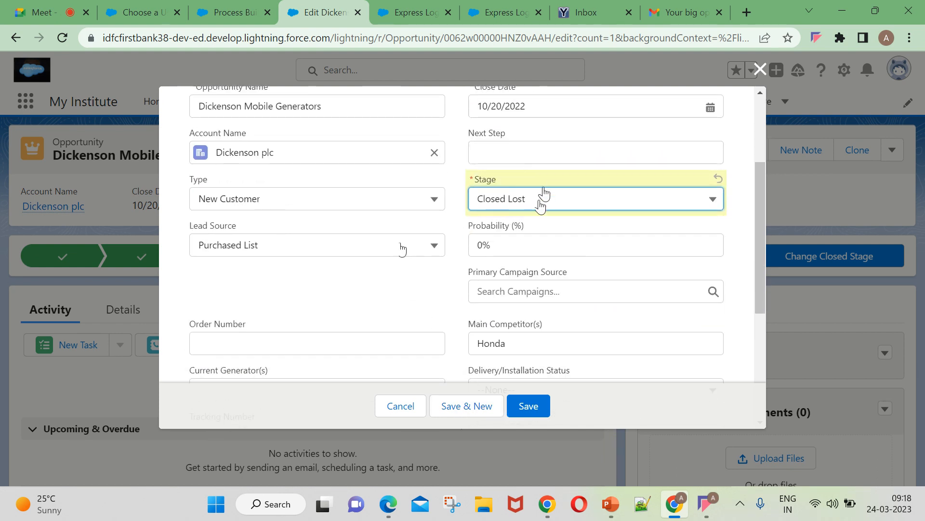
left_click(537, 403)
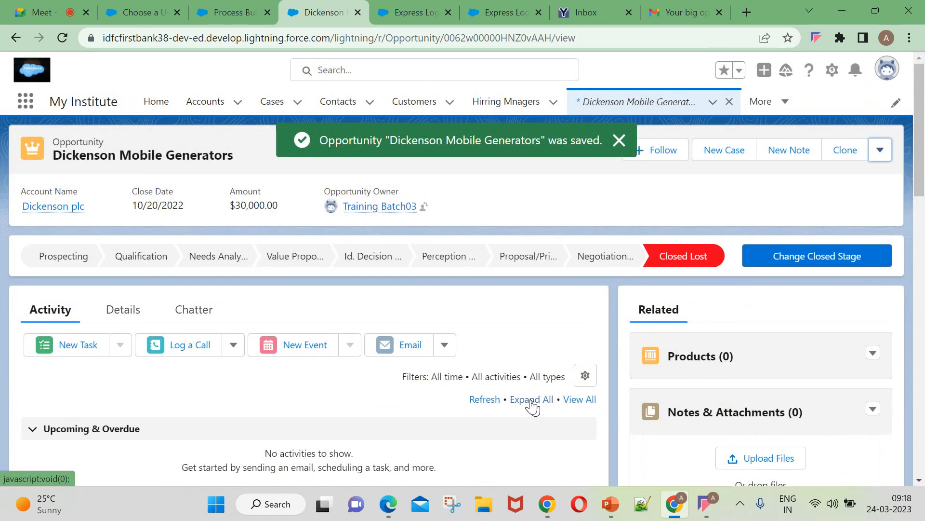
left_click(620, 142)
In Gmail Spam, open the 'Your big opportunity… Closed Lost' thread and note its 9:18 AM arrival.
left_click(699, 10)
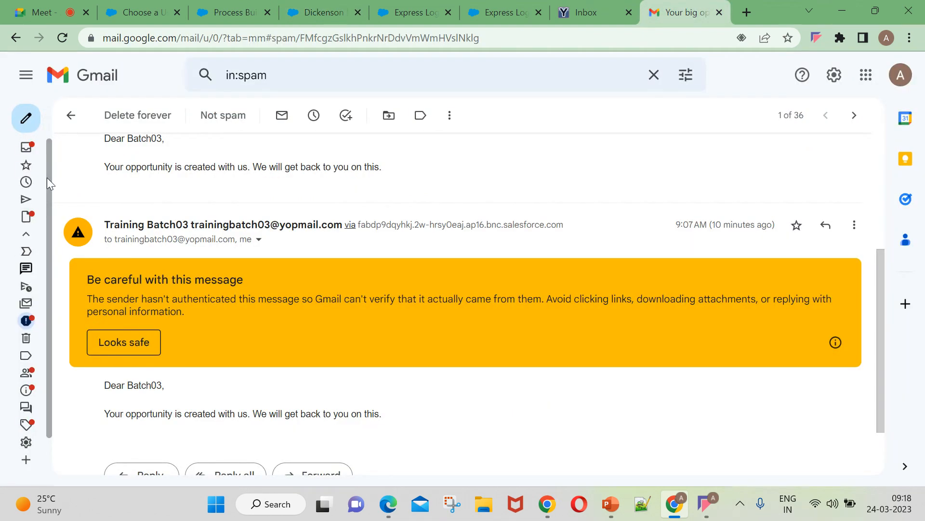
left_click(72, 115)
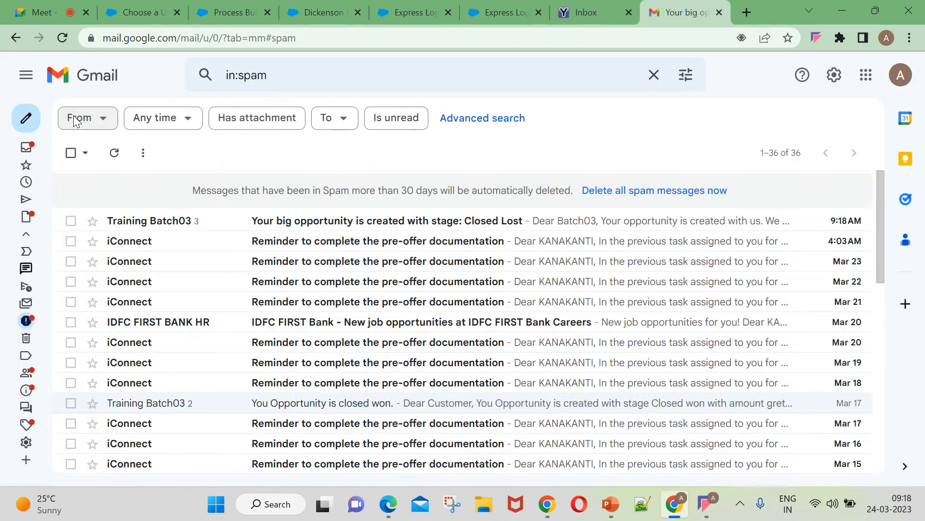
left_click(220, 221)
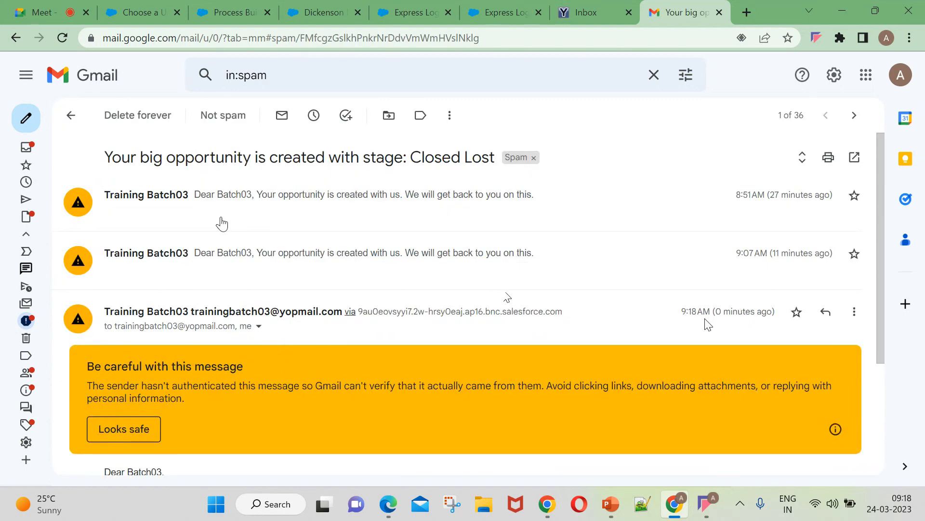
left_click_drag(664, 314, 777, 319)
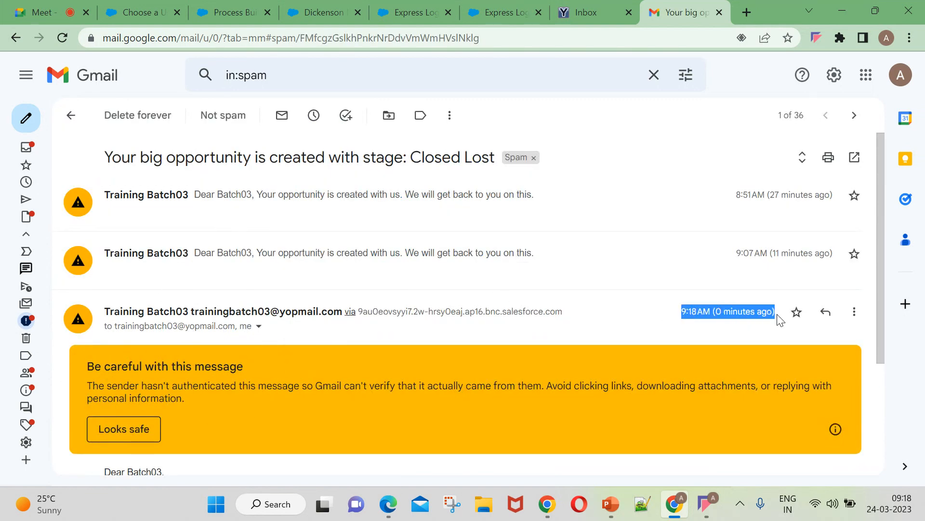
left_click(588, 12)
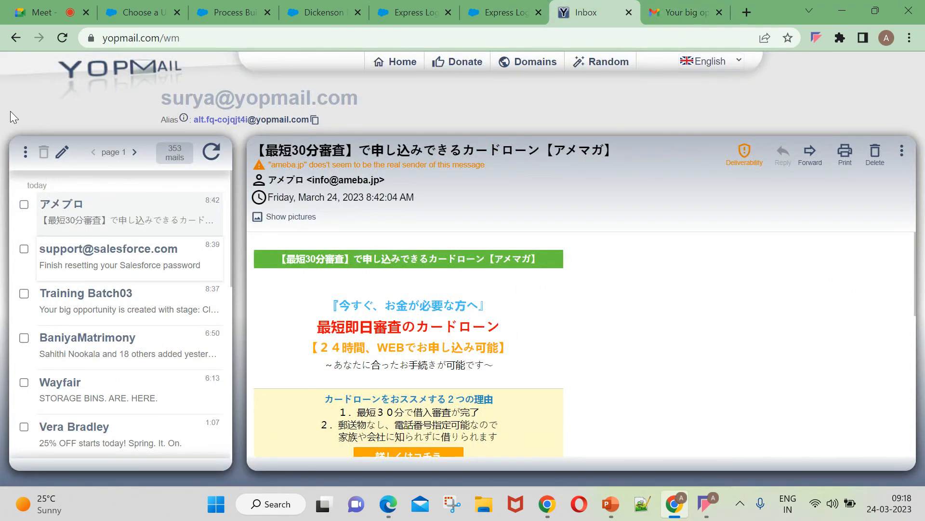
Refresh the Yopmail inbox, review the notification body, then return to the Dickenson Mobile Generators opportunity.
left_click(62, 38)
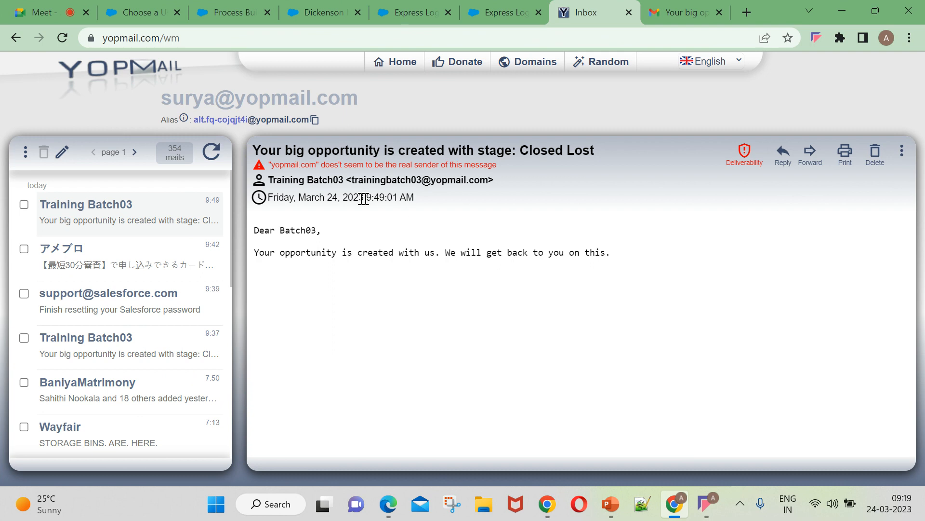
left_click_drag(247, 234, 621, 264)
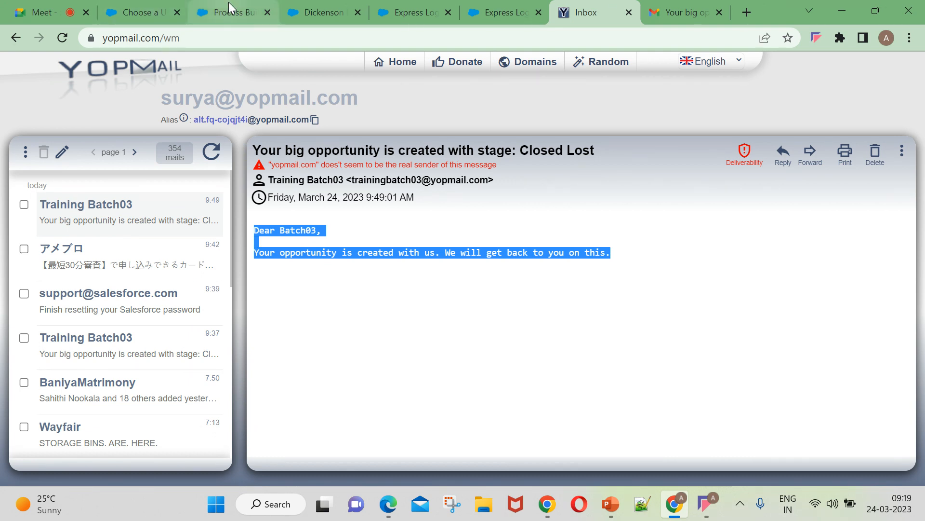
left_click(236, 13)
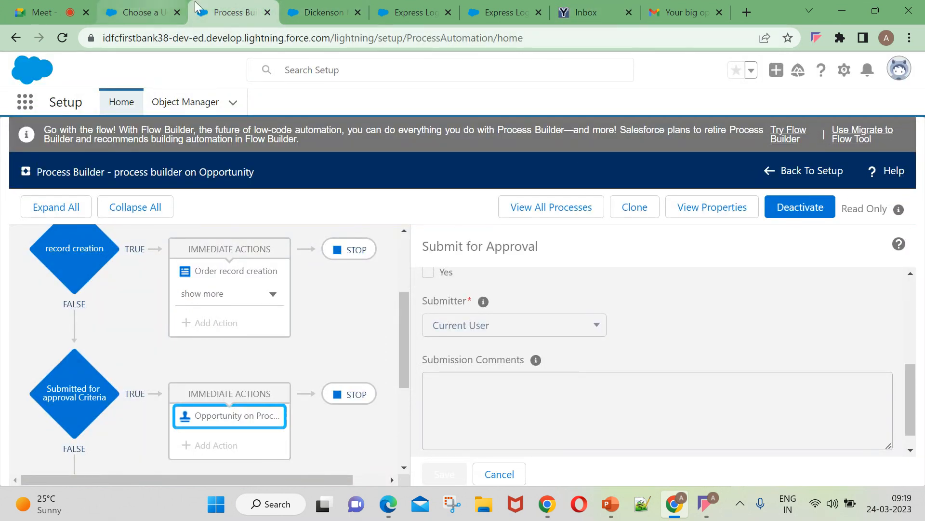
left_click(401, 6)
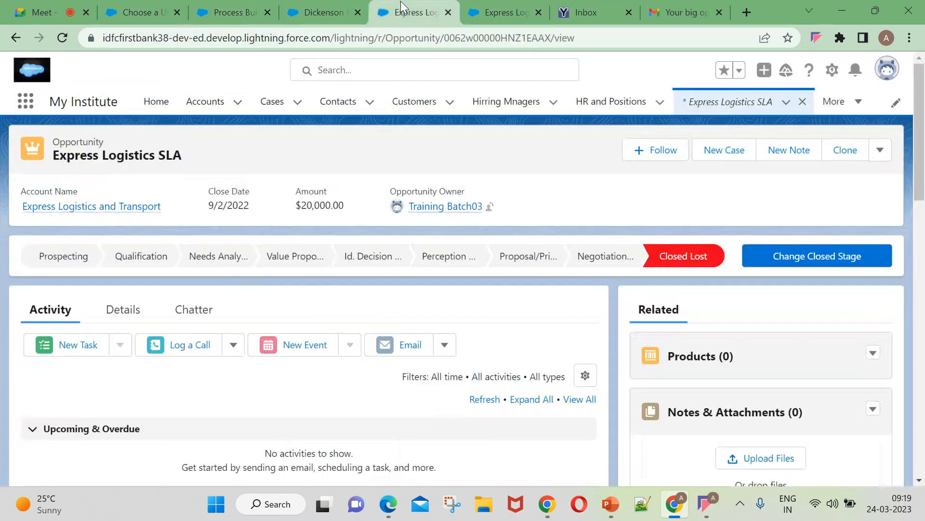
left_click(317, 6)
Open and close the record actions list twice, then open and close the profile details.
left_click(882, 151)
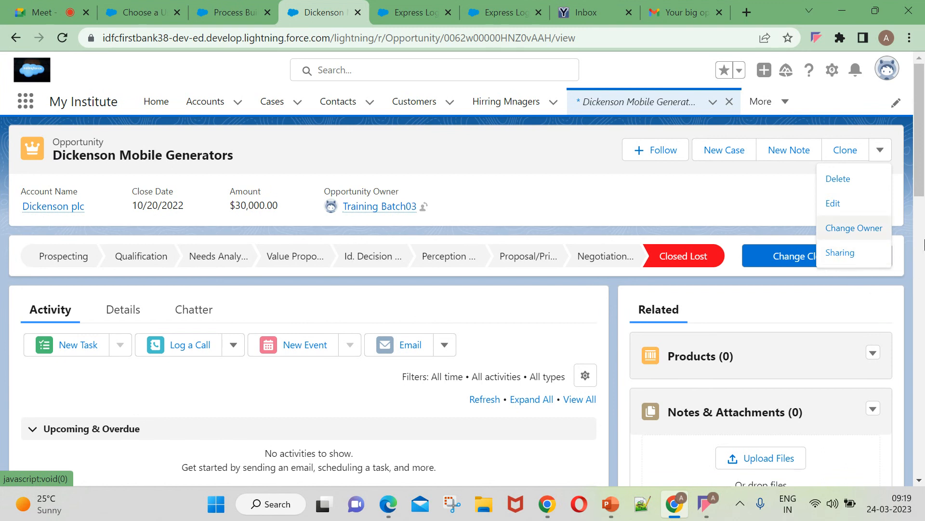
left_click(503, 182)
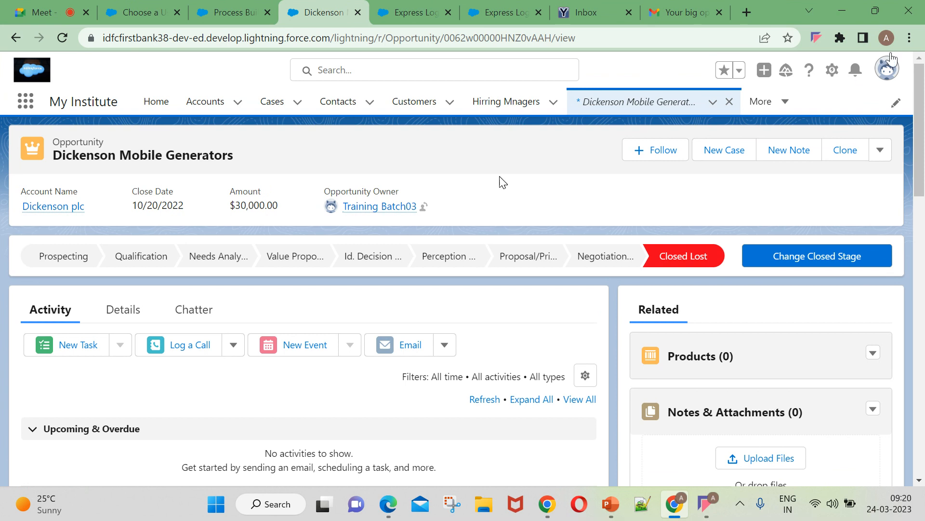
left_click(889, 162)
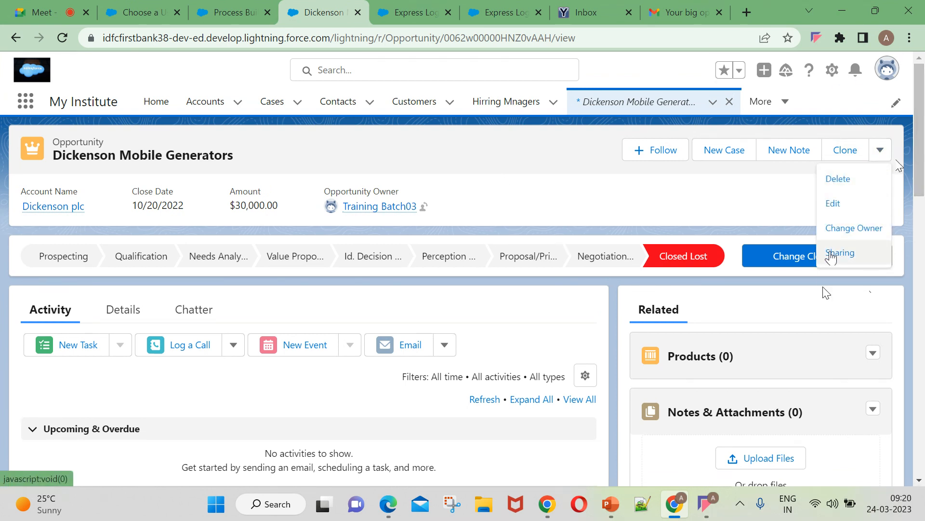
left_click(693, 204)
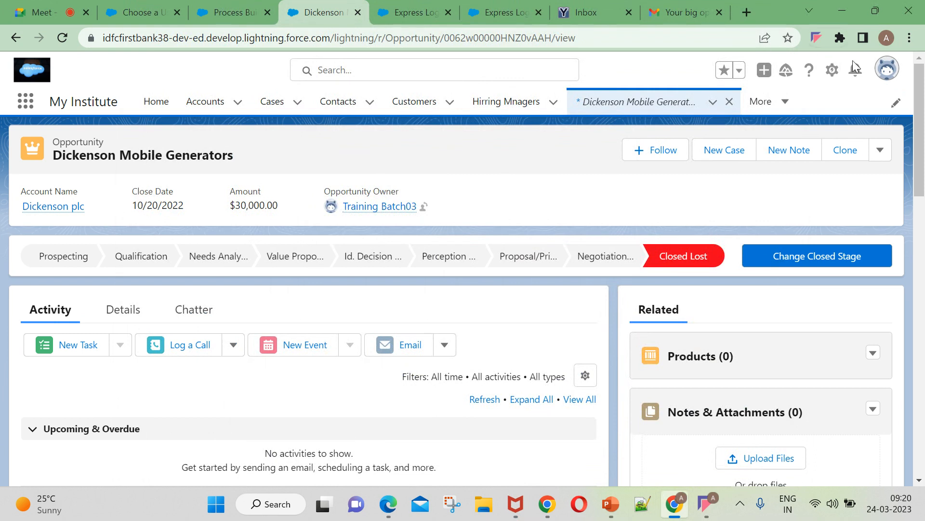
left_click(880, 72)
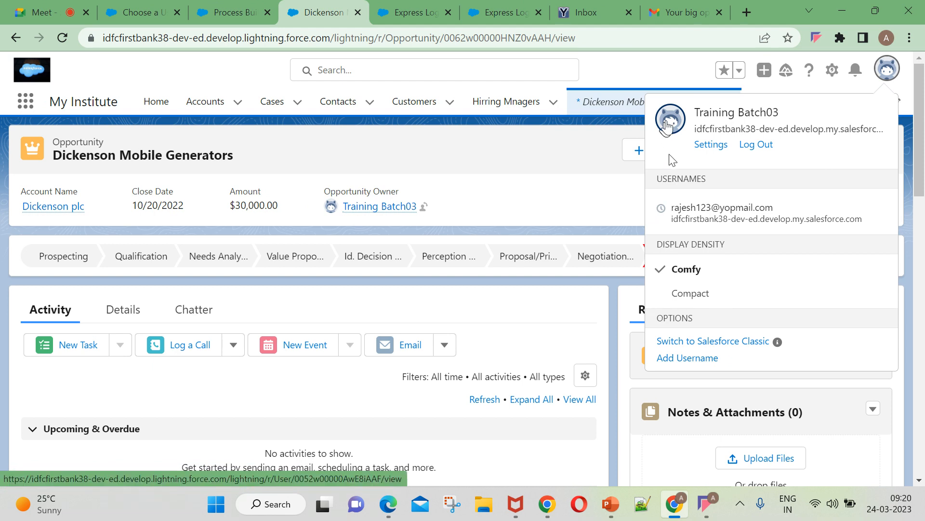
left_click(478, 162)
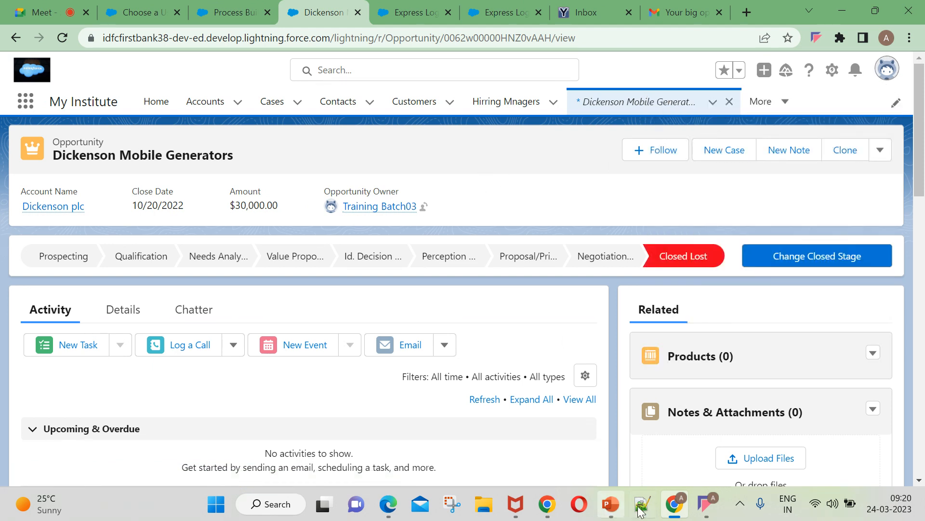
As the approver, open the Dickenson Mobile Generators approval request from notifications and approve it.
left_click(389, 504)
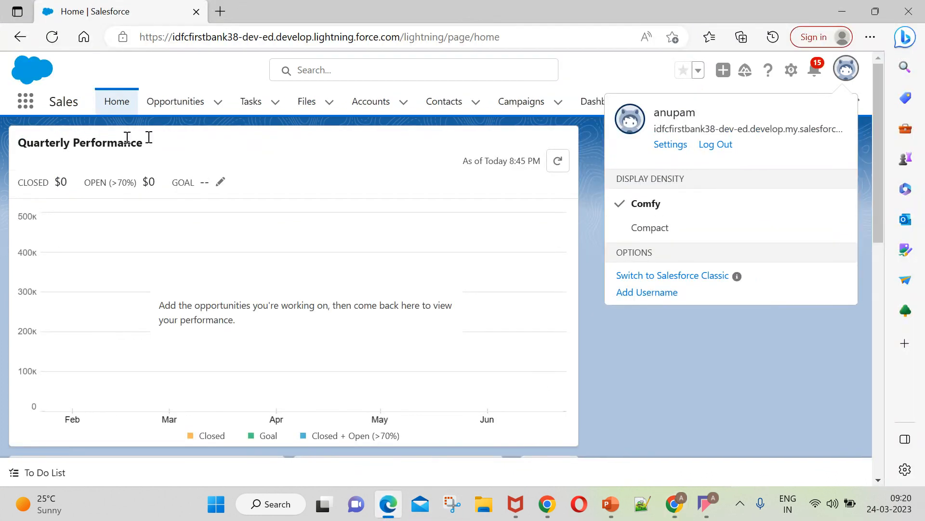
left_click(815, 72)
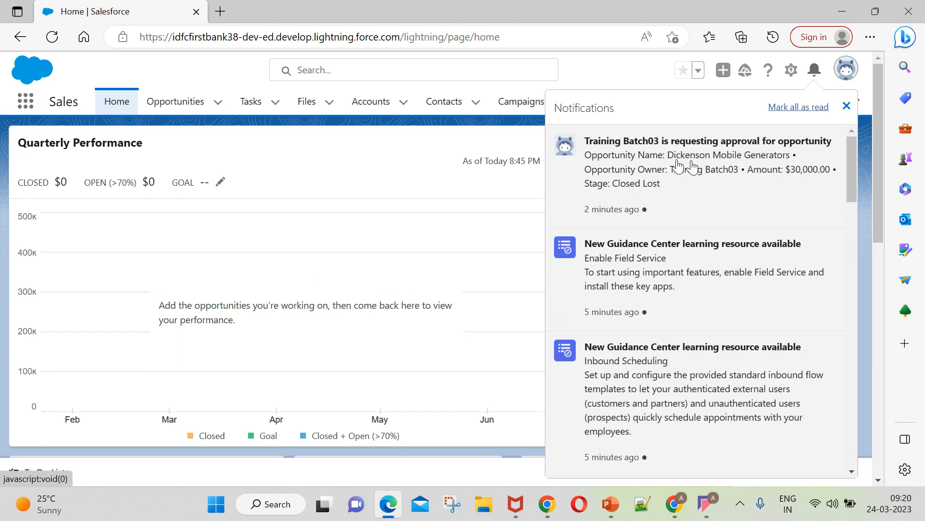
left_click(635, 166)
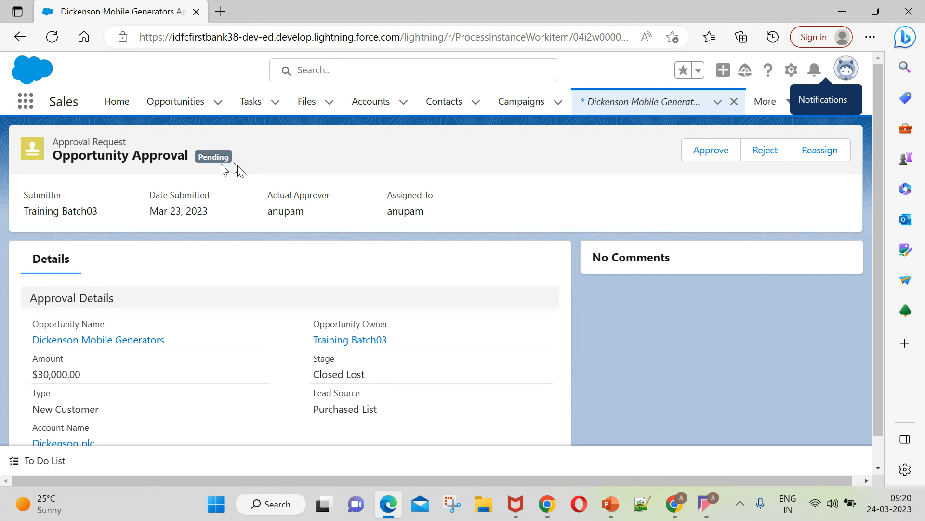
scroll(260, 284, "down", 1)
scroll(565, 313, "up", 1)
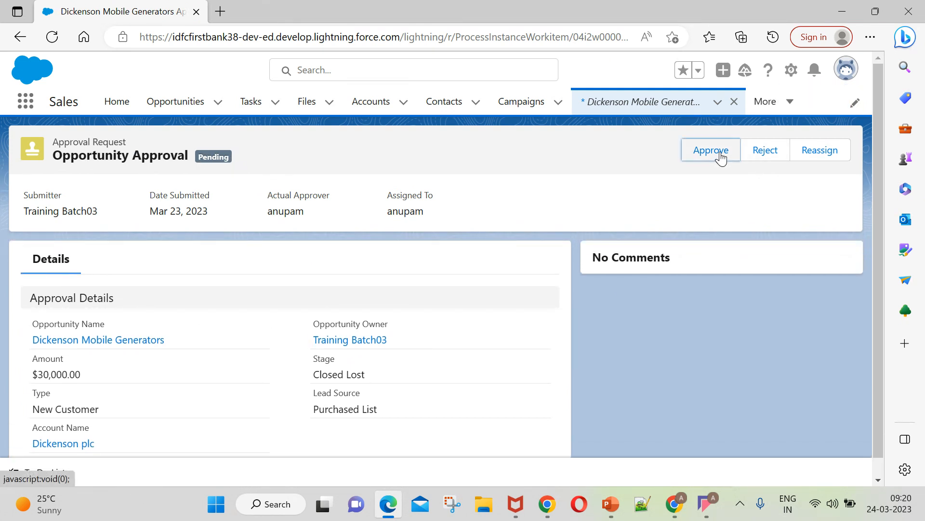
left_click(721, 152)
left_click(626, 392)
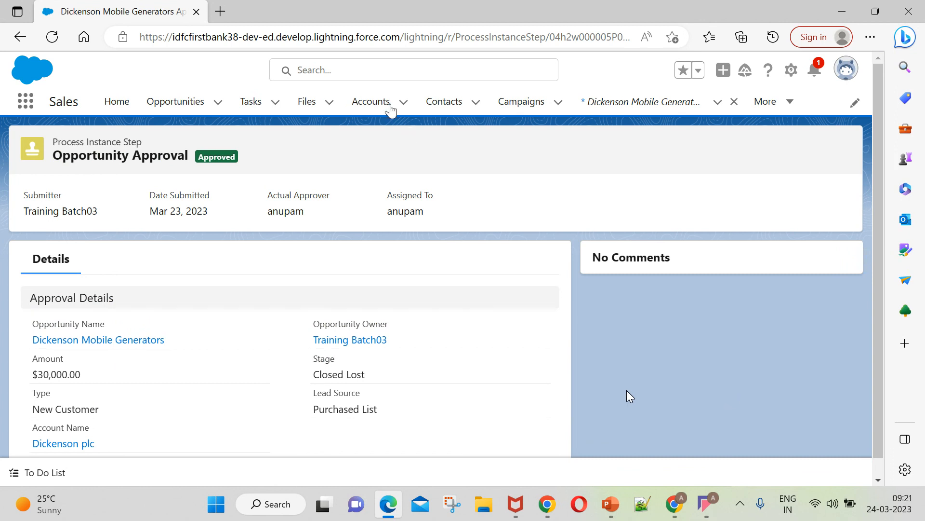
Check the approval-result notification, then return to the submitter's Dickenson opportunity record.
left_click(817, 64)
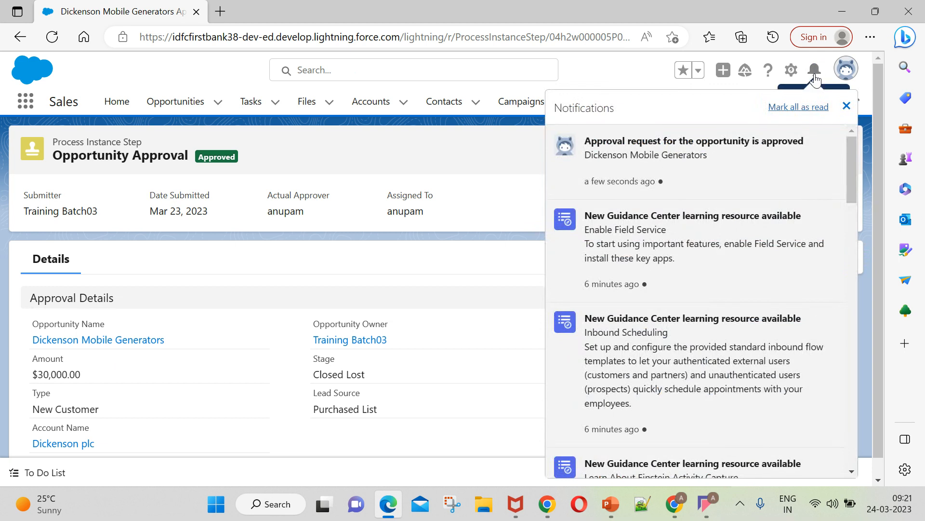
left_click(491, 171)
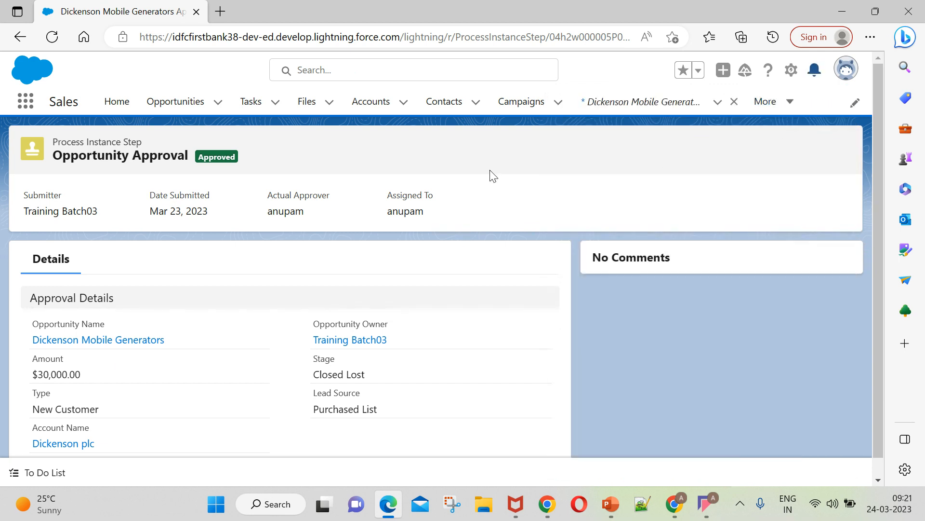
left_click(675, 504)
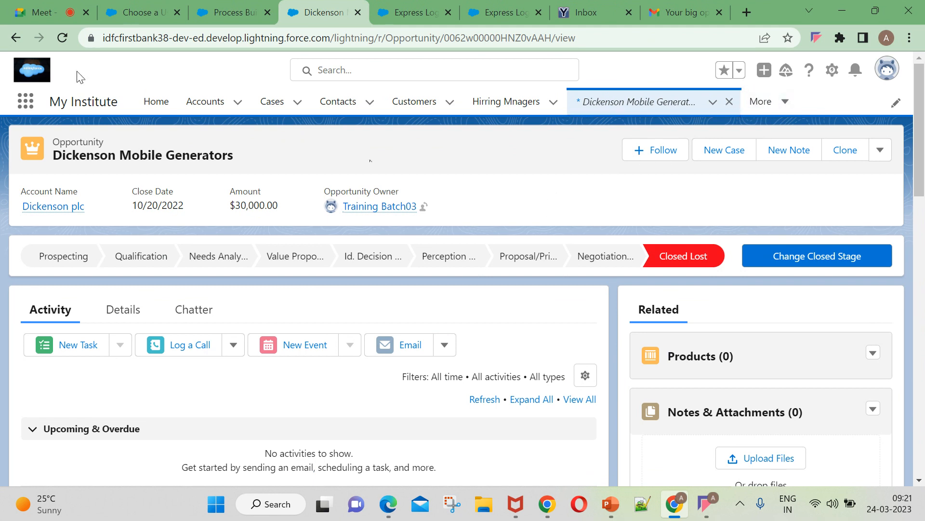
Check the Meet call and the Closed Lost email, then return to the Opportunity Process Builder process.
left_click(42, 14)
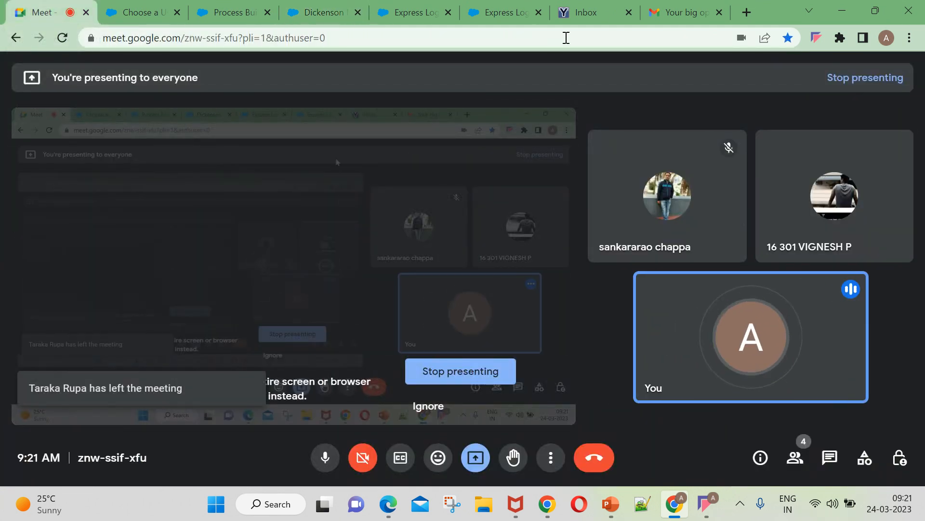
left_click(679, 12)
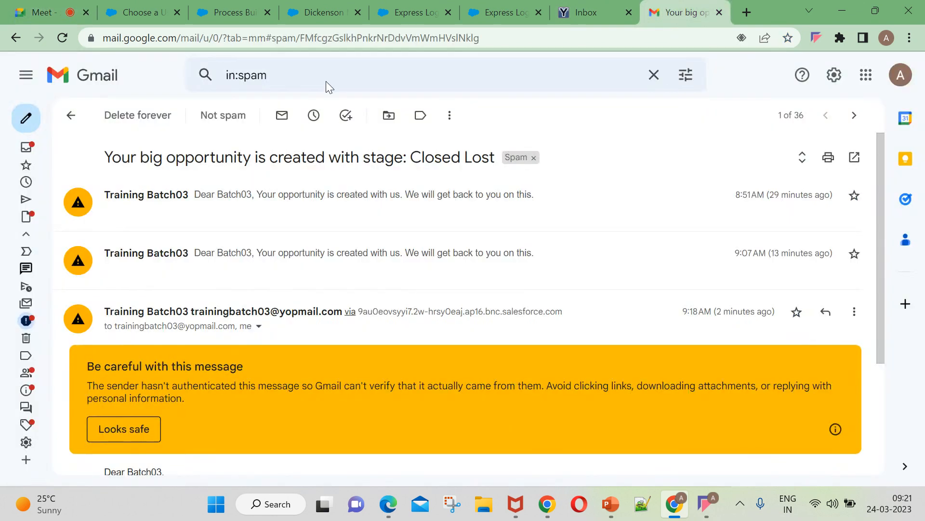
left_click(58, 13)
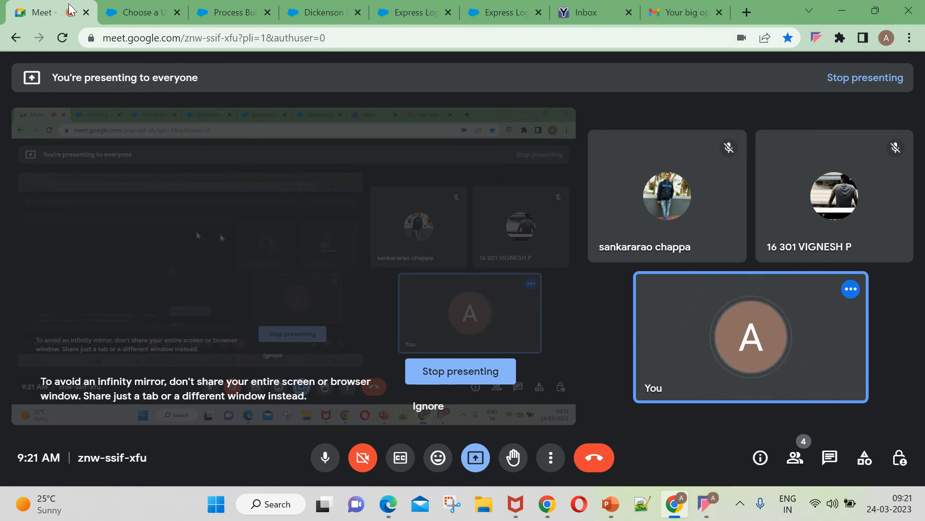
left_click(155, 15)
left_click(248, 15)
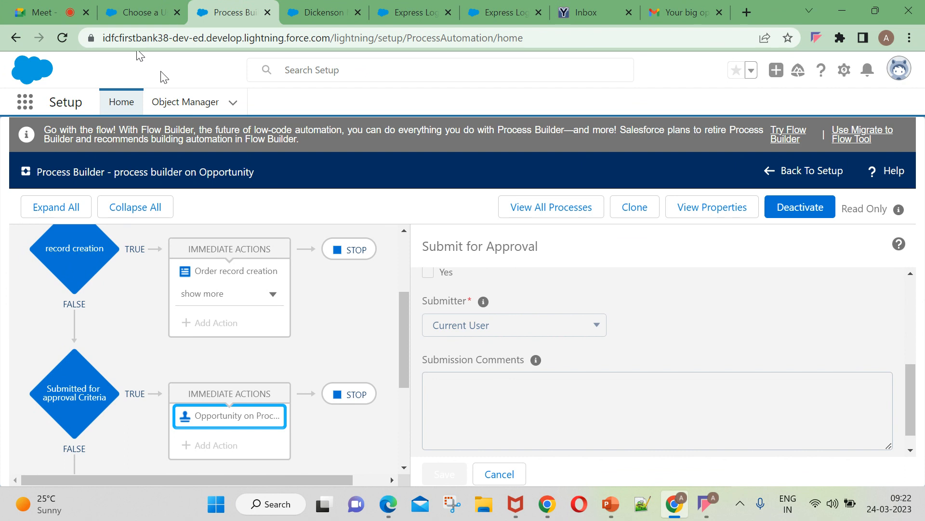
In Edge, review the Dickenson Mobile Generators approval-approved notification and dismiss it.
left_click(389, 504)
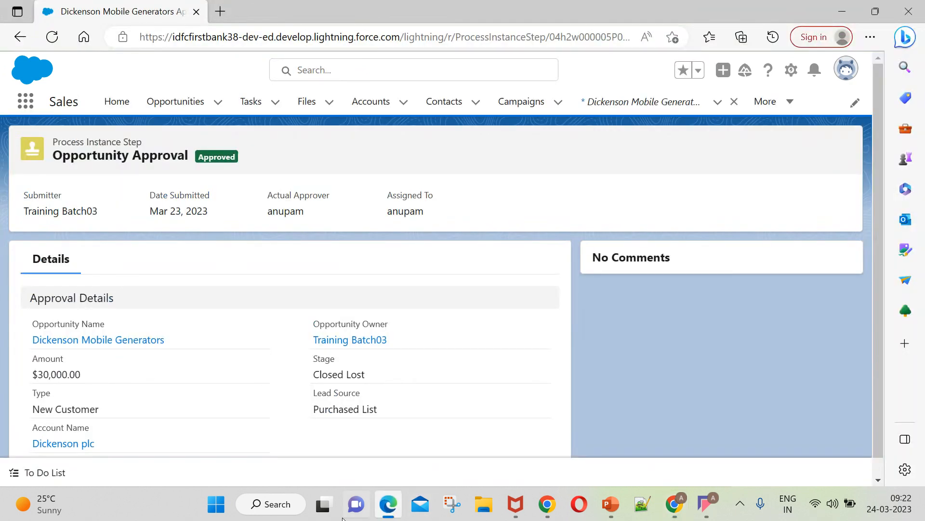
left_click(814, 70)
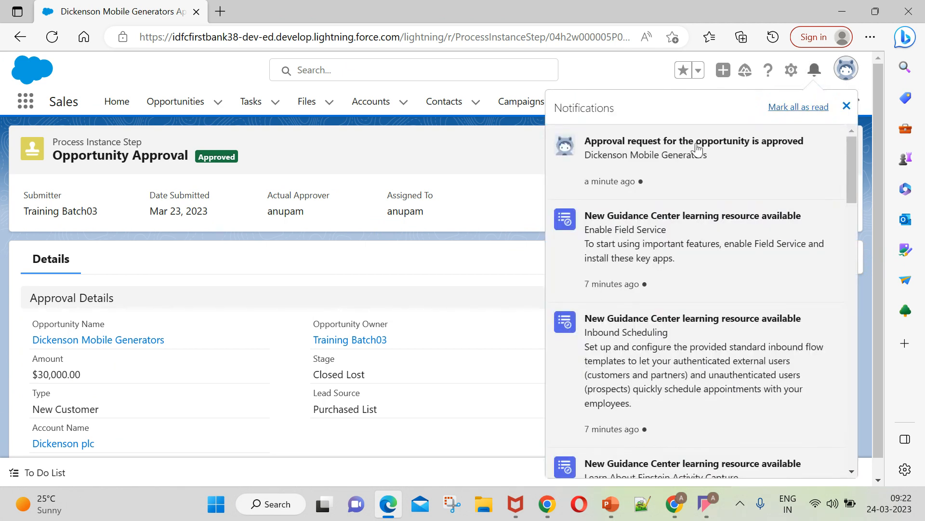
left_click(847, 106)
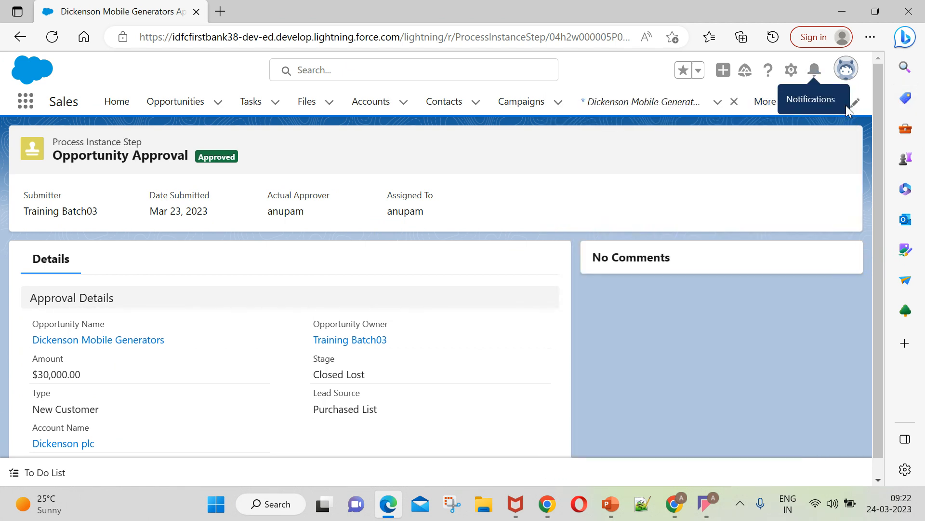
Return to Process Builder, then bring the Google Meet call to the front.
left_click(692, 505)
left_click(677, 507)
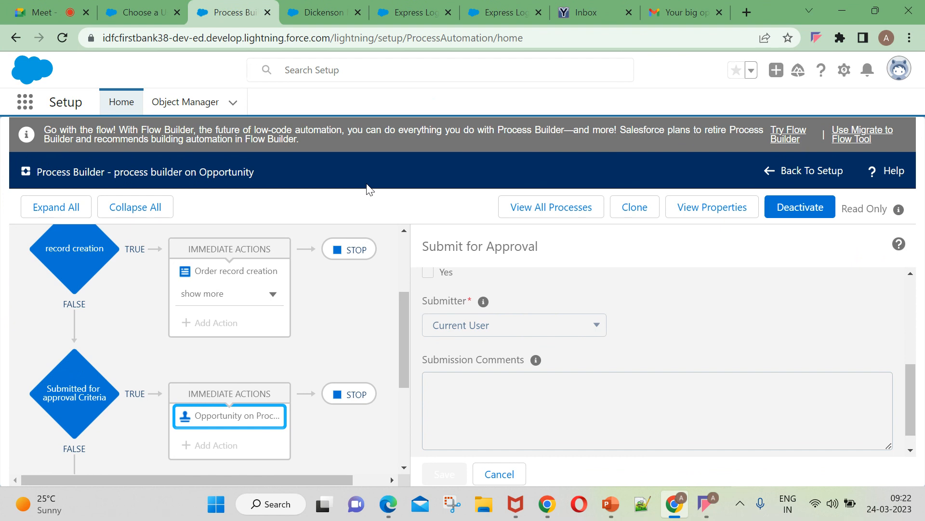
left_click(50, 10)
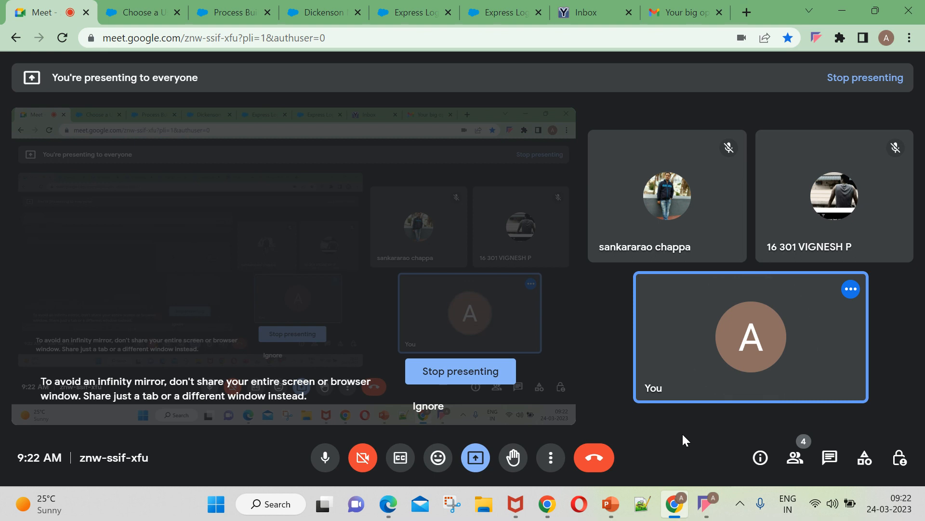
left_click(705, 512)
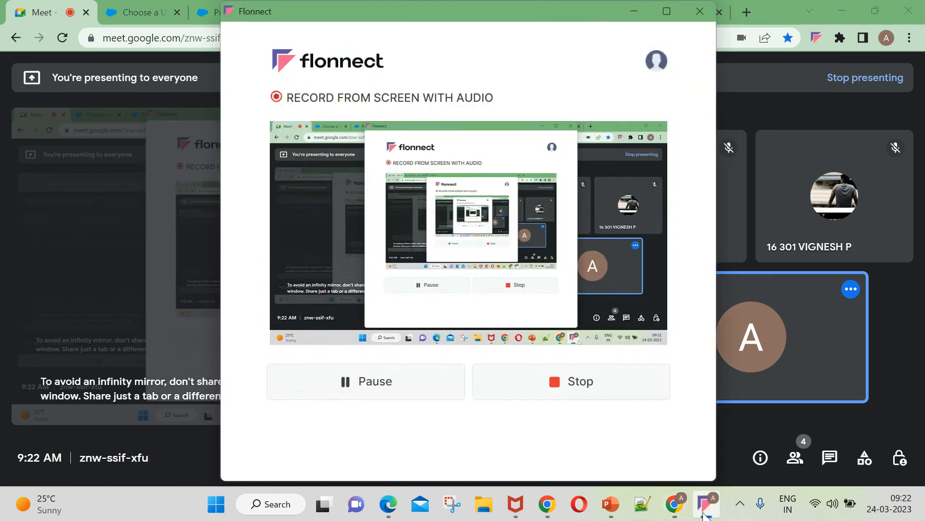